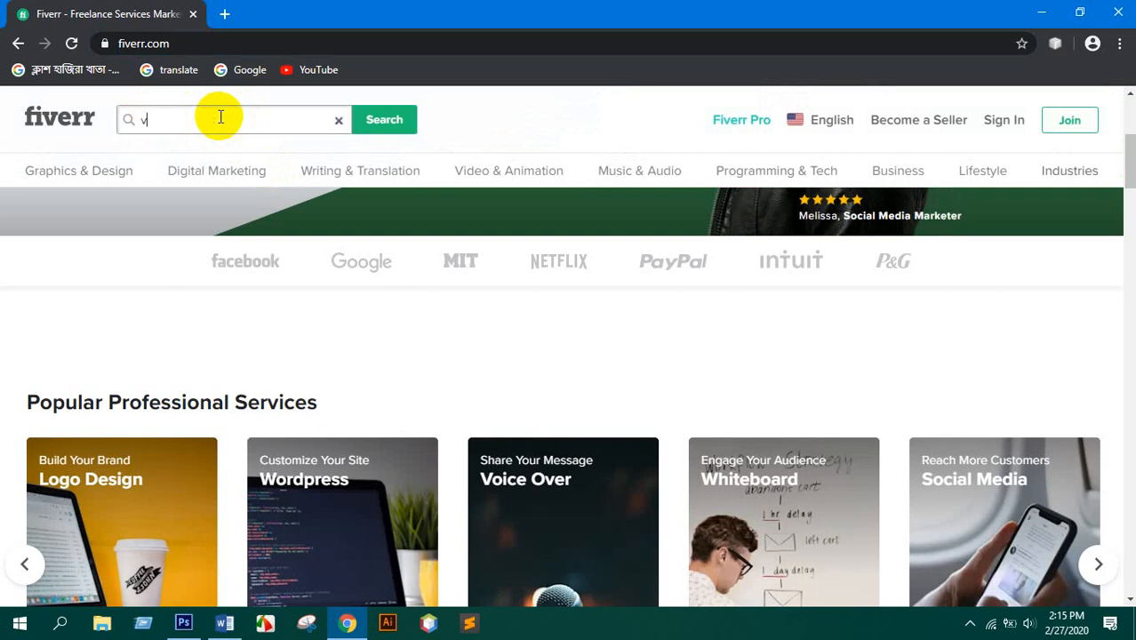
- Search Fiverr for "vector art portrait" using the suggested search term
{"action": "type", "text": "r art"}
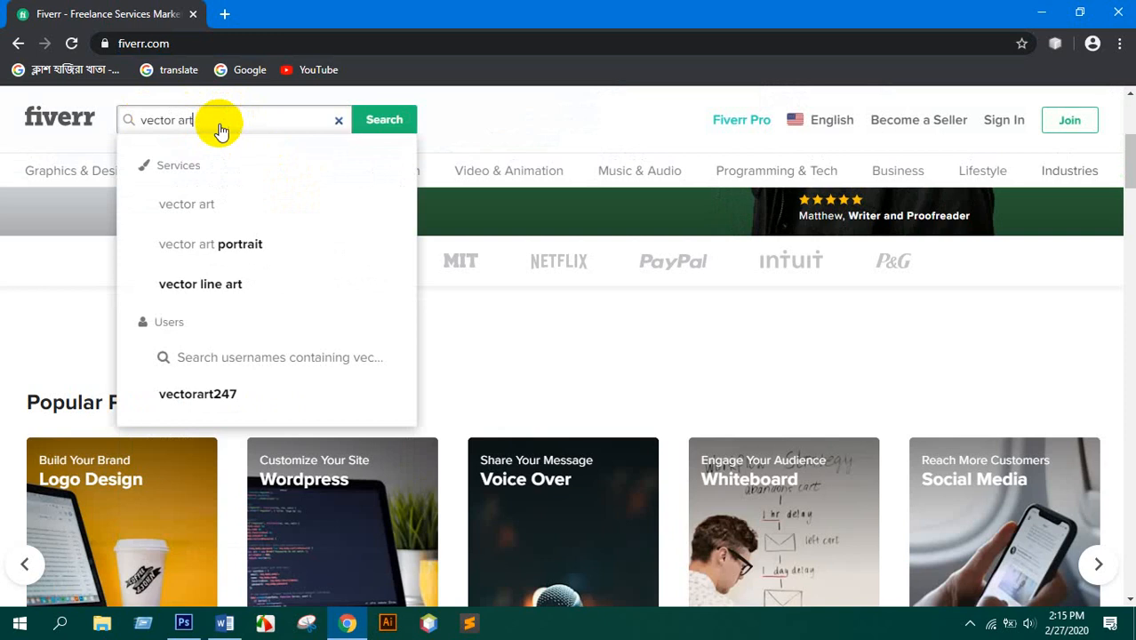
{"action": "left_click", "coordinate": [240, 248]}
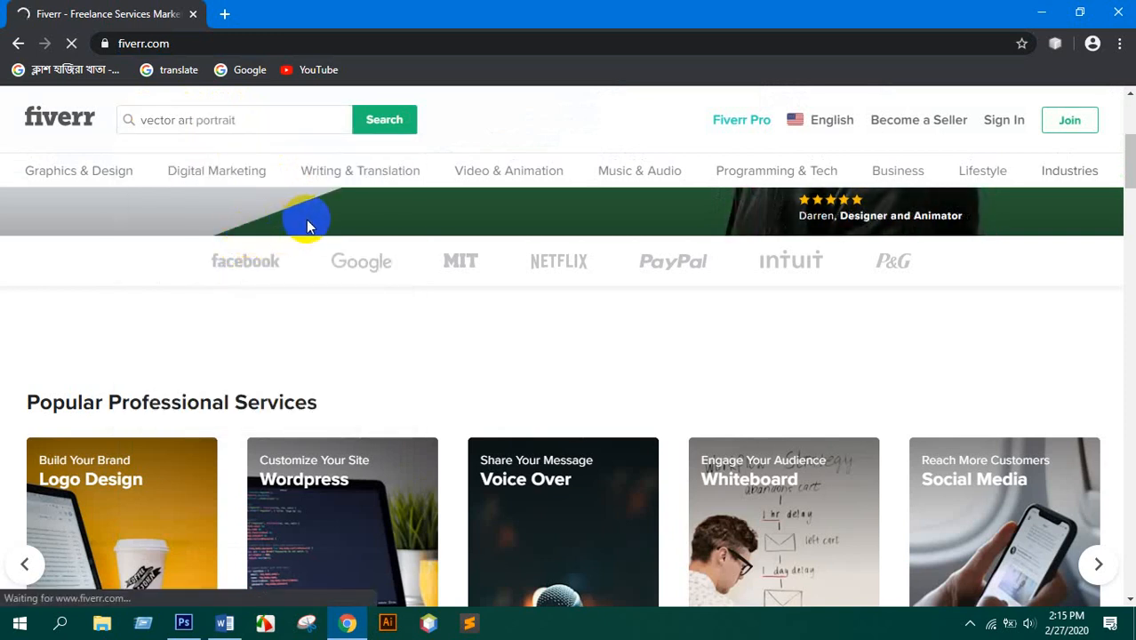
{"action": "scroll", "coordinate": [294, 244], "scroll_direction": "down", "scroll_amount": 3}
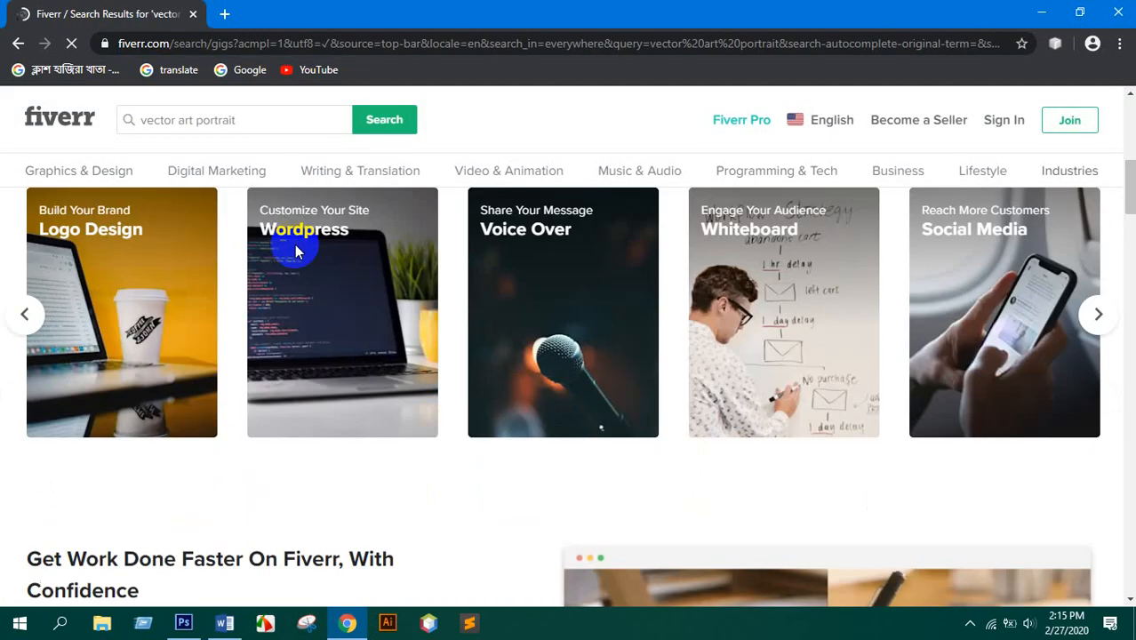
{"action": "scroll", "coordinate": [294, 245], "scroll_direction": "up", "scroll_amount": 3}
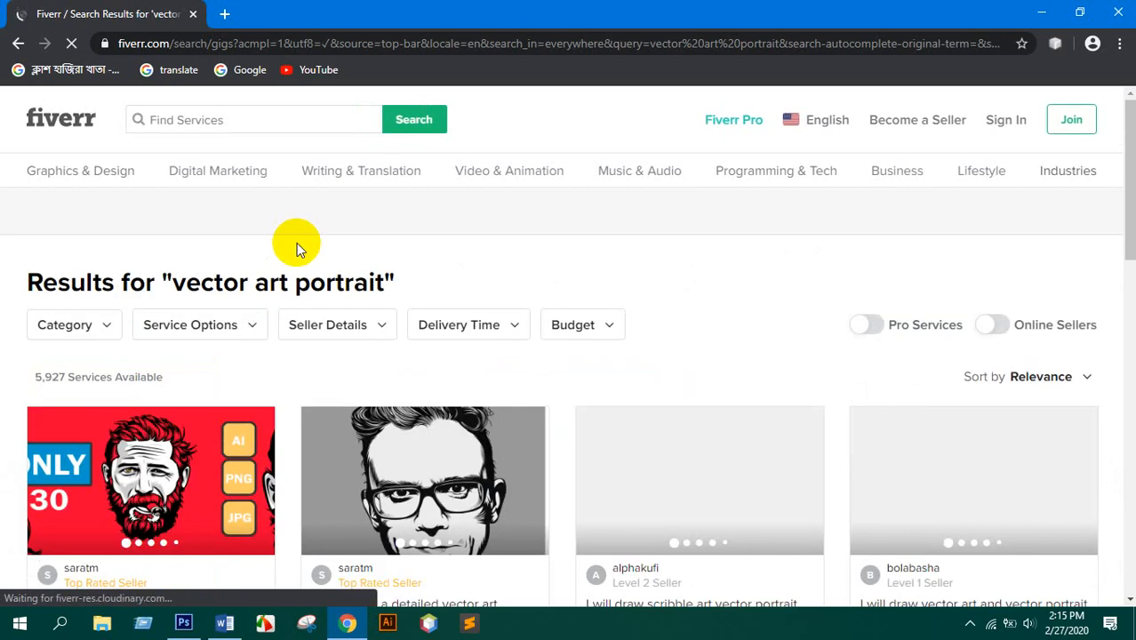
- Open several vector art portrait gigs from the first two rows of results in background tabs
{"action": "scroll", "coordinate": [296, 242], "scroll_direction": "down", "scroll_amount": 3}
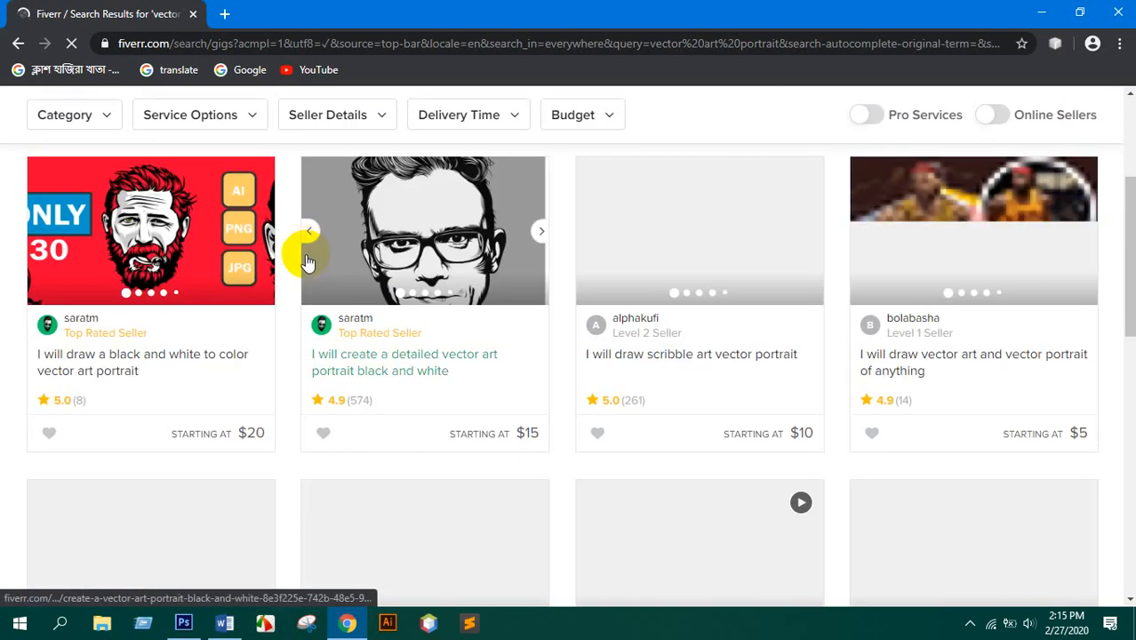
{"action": "scroll", "coordinate": [302, 262], "scroll_direction": "down", "scroll_amount": 3}
{"action": "scroll", "coordinate": [311, 280], "scroll_direction": "up", "scroll_amount": 6}
{"action": "scroll", "coordinate": [318, 285], "scroll_direction": "down", "scroll_amount": 3}
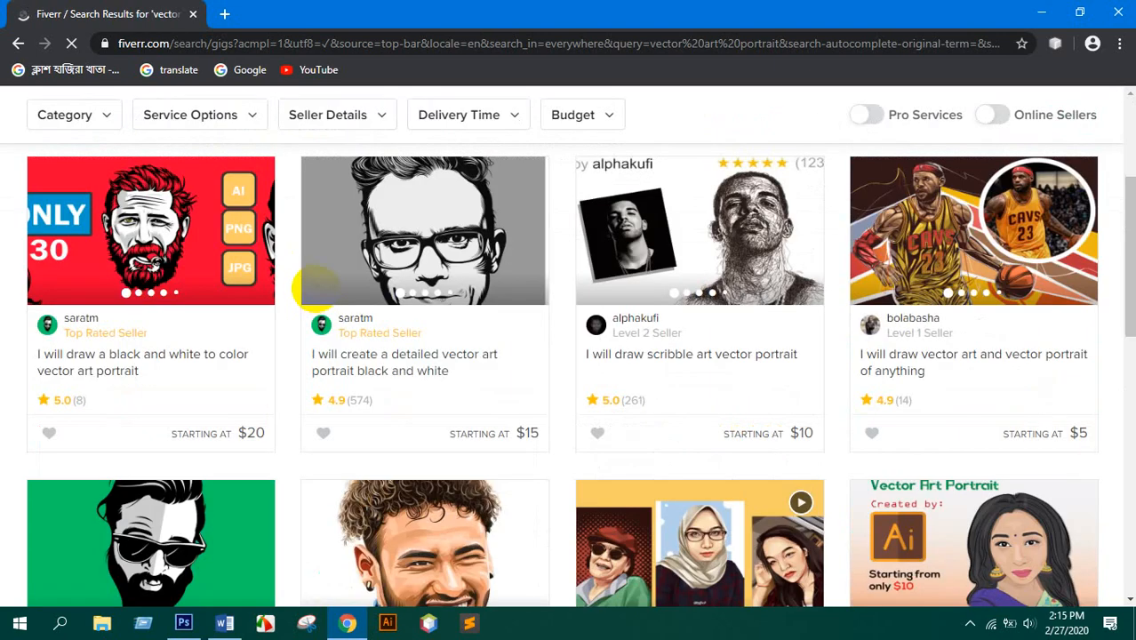
{"action": "scroll", "coordinate": [315, 284], "scroll_direction": "down", "scroll_amount": 2}
{"action": "scroll", "coordinate": [313, 284], "scroll_direction": "up", "scroll_amount": 3}
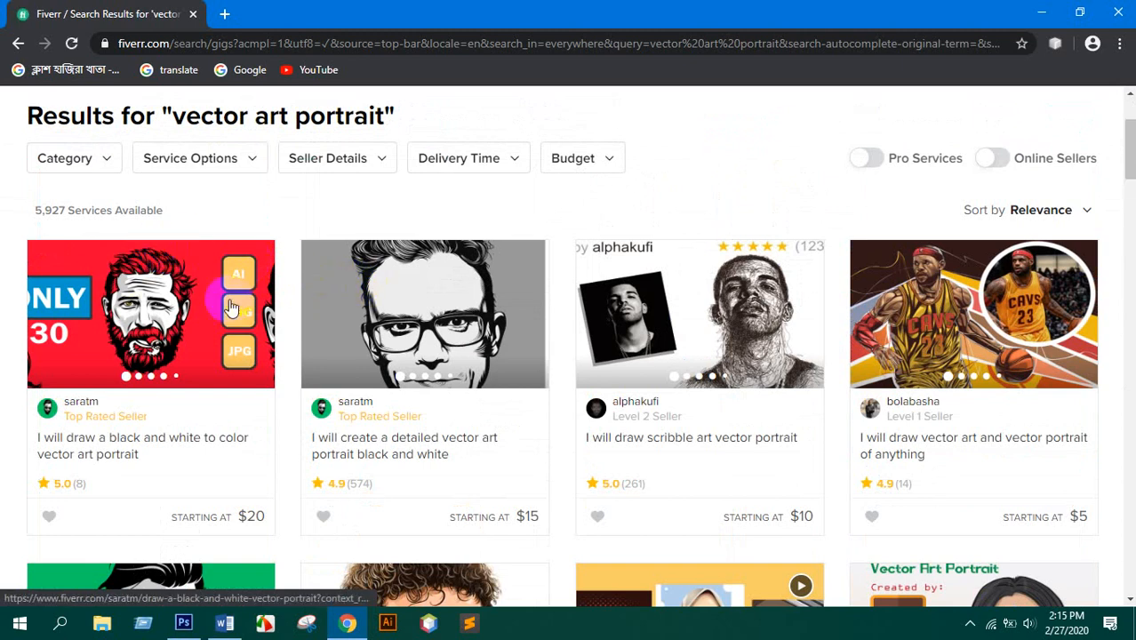
{"action": "scroll", "coordinate": [320, 341], "scroll_direction": "down", "scroll_amount": 1}
{"action": "middle_click", "coordinate": [320, 338]}
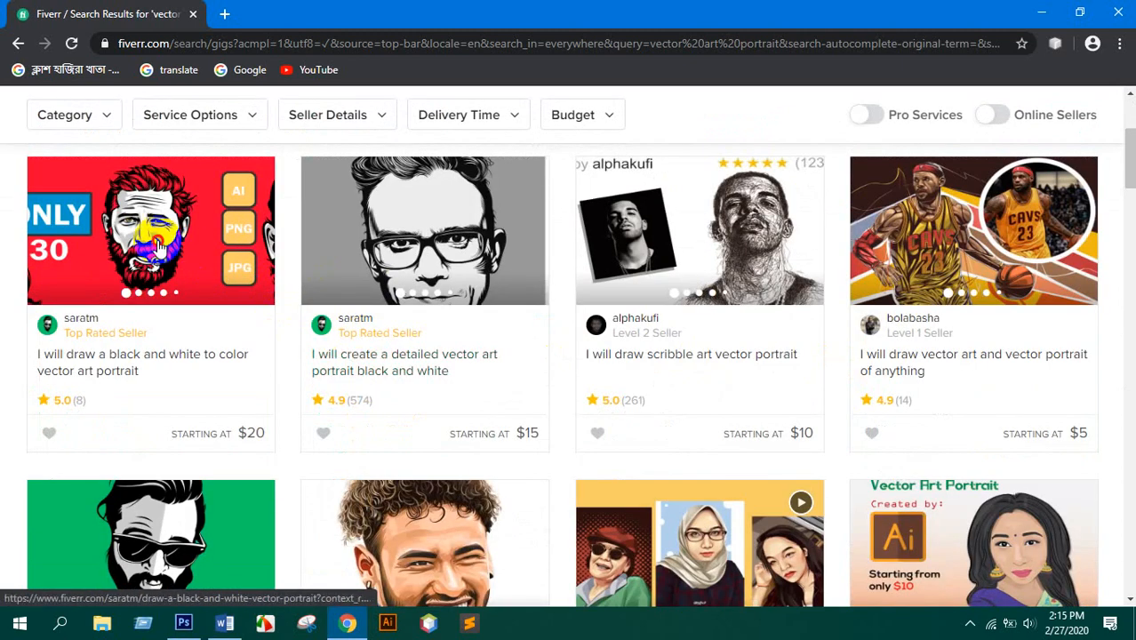
{"action": "middle_click", "coordinate": [499, 261]}
{"action": "scroll", "coordinate": [499, 261], "scroll_direction": "down", "scroll_amount": 2}
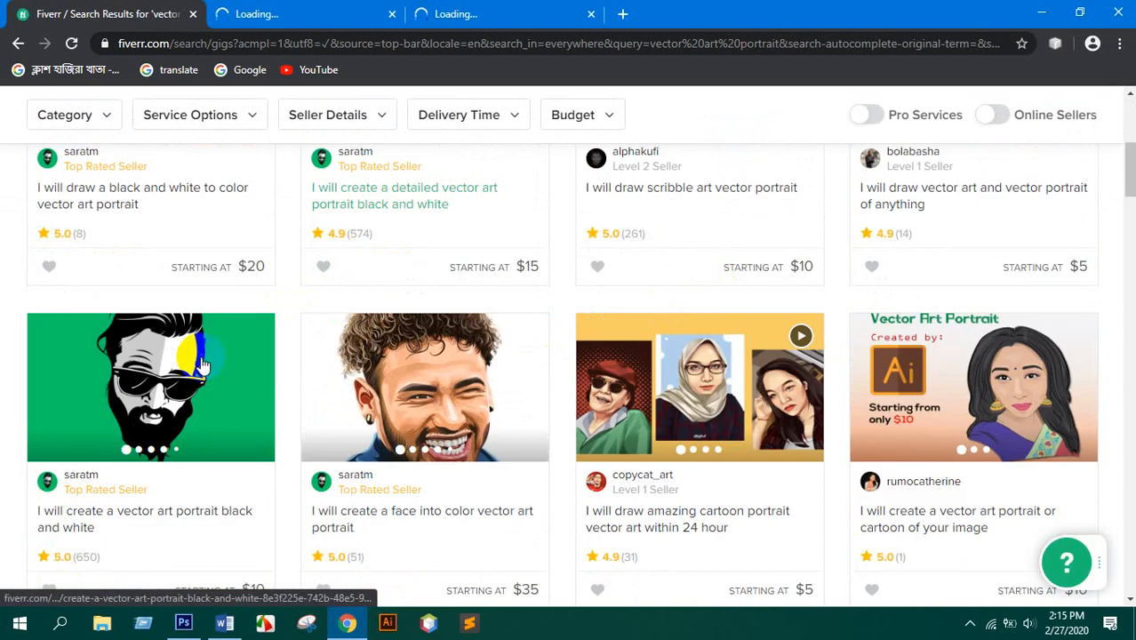
{"action": "middle_click", "coordinate": [653, 379]}
{"action": "middle_click", "coordinate": [951, 393]}
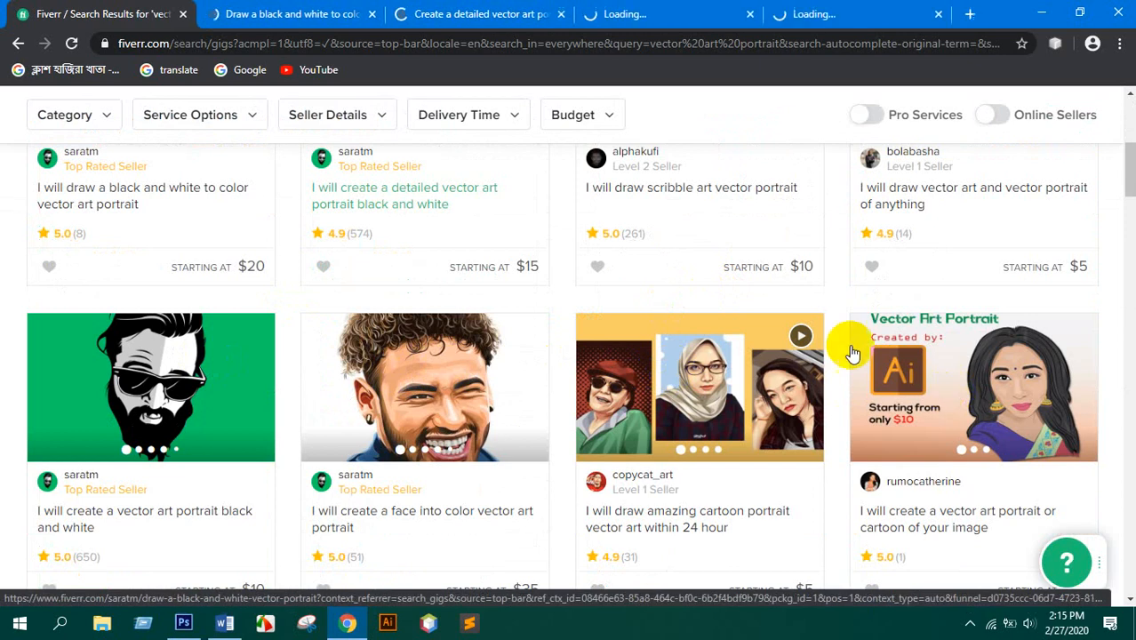
- Open the first three gigs of the third results row in background tabs
{"action": "scroll", "coordinate": [851, 348], "scroll_direction": "down", "scroll_amount": 3}
{"action": "middle_click", "coordinate": [162, 436]}
{"action": "middle_click", "coordinate": [498, 436]}
{"action": "middle_click", "coordinate": [715, 391]}
- Open the first three gigs of the fourth results row, including the Level 2 seller's black and white portrait, in background tabs
{"action": "scroll", "coordinate": [716, 392], "scroll_direction": "down", "scroll_amount": 2}
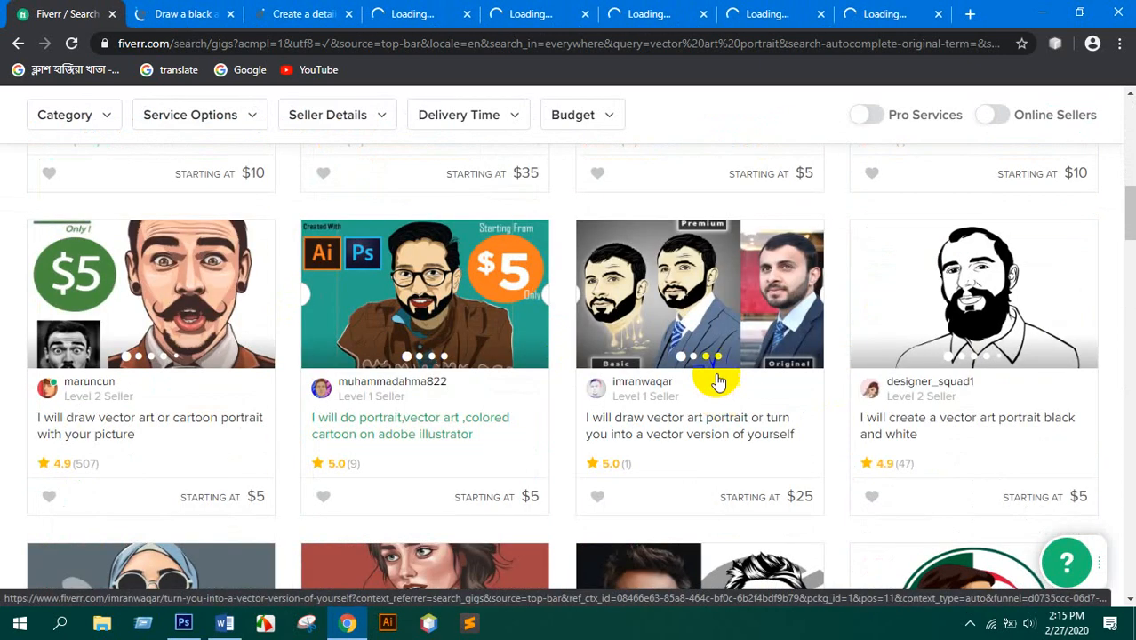
{"action": "scroll", "coordinate": [622, 241], "scroll_direction": "down", "scroll_amount": 4}
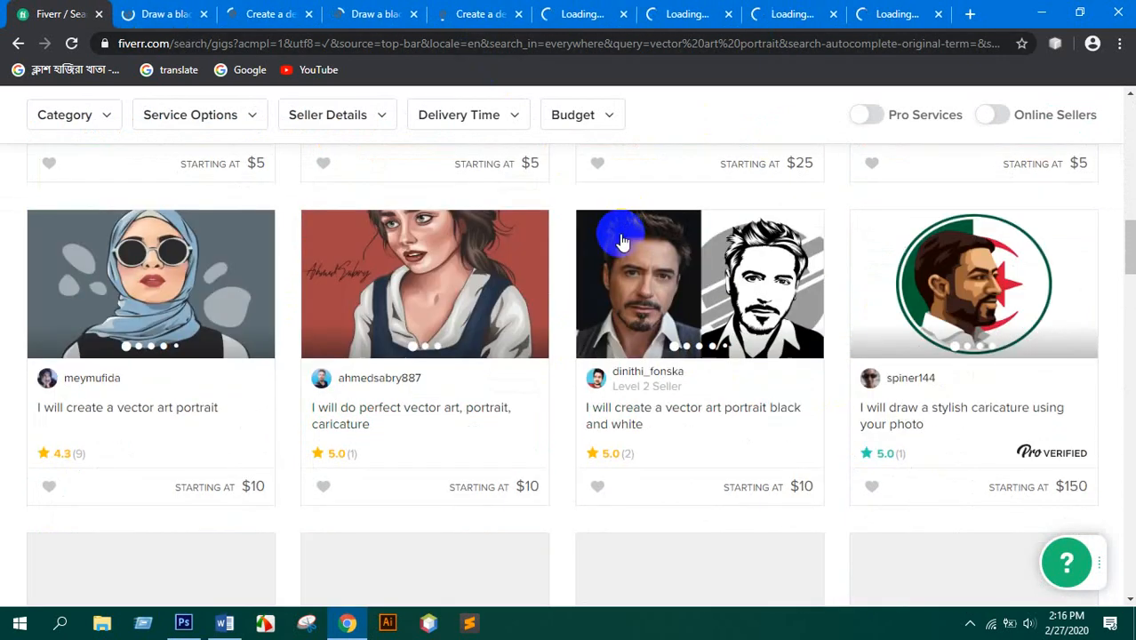
{"action": "middle_click", "coordinate": [406, 285]}
{"action": "middle_click", "coordinate": [214, 285]}
{"action": "middle_click", "coordinate": [753, 288]}
- Open the couples vexel art, cartoon character, "I will create vector art portrait" and photo couples vector art gigs in background tabs
{"action": "scroll", "coordinate": [729, 296], "scroll_direction": "down", "scroll_amount": 4}
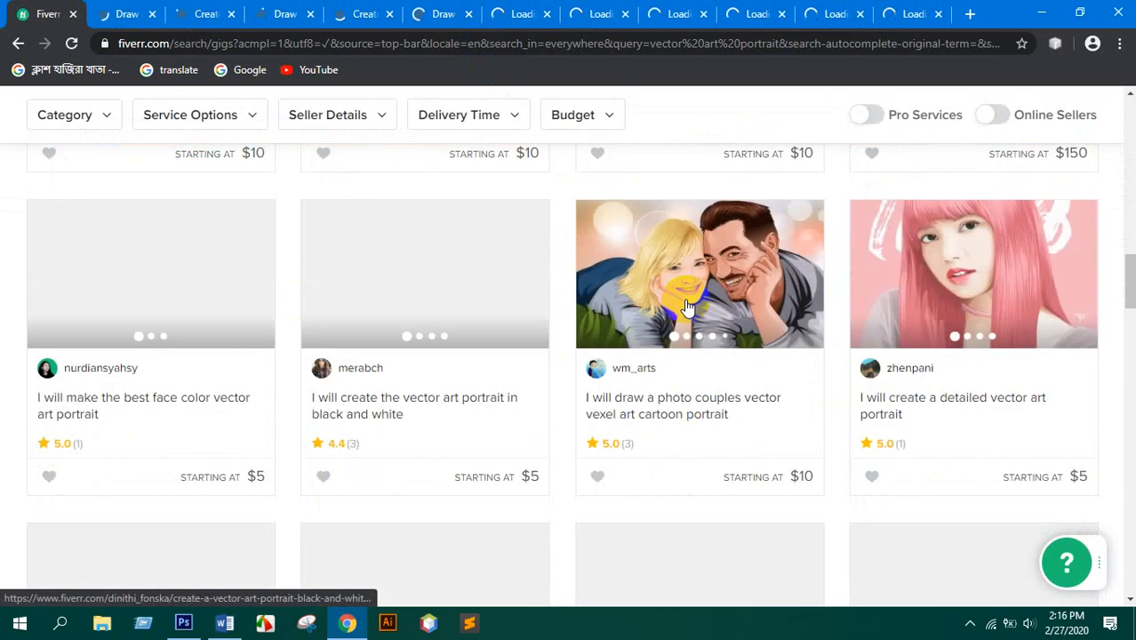
{"action": "middle_click", "coordinate": [728, 271]}
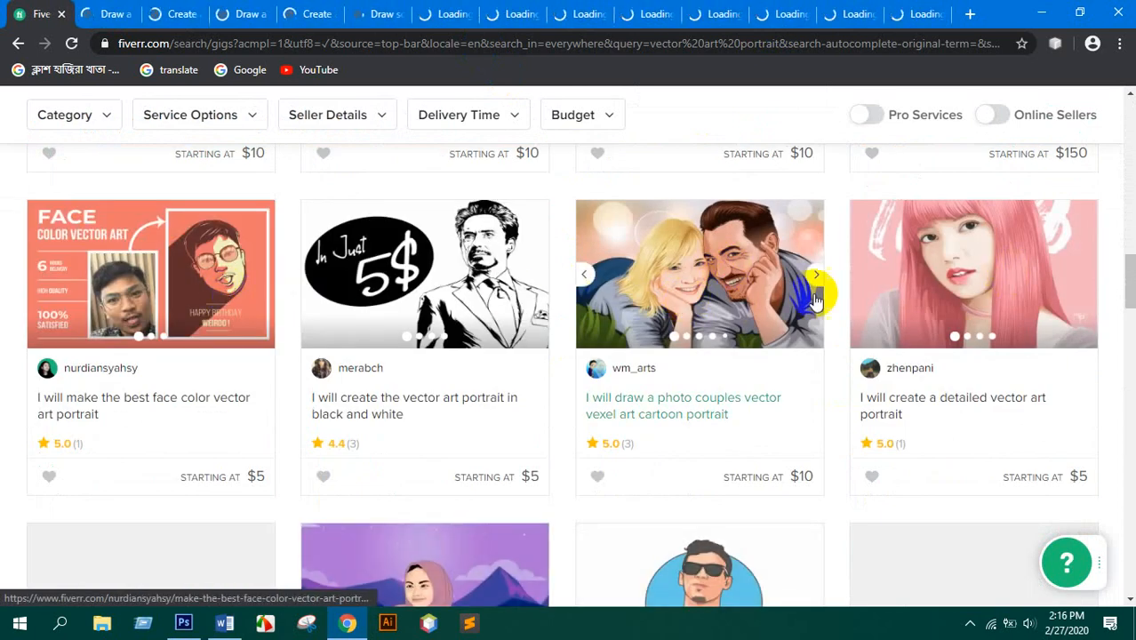
{"action": "scroll", "coordinate": [622, 320], "scroll_direction": "down", "scroll_amount": 4}
{"action": "middle_click", "coordinate": [741, 292]}
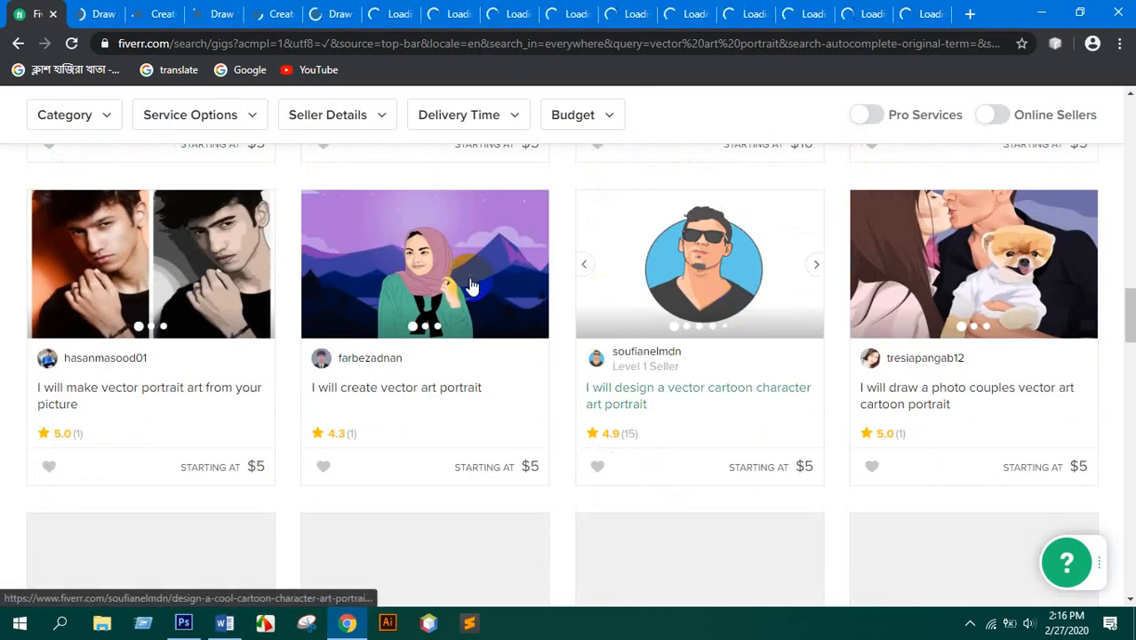
{"action": "middle_click", "coordinate": [472, 287]}
{"action": "middle_click", "coordinate": [932, 262]}
- Open the unique vector art gig and the "vector art vector portrait or cartoon portrait" gig in background tabs
{"action": "scroll", "coordinate": [742, 315], "scroll_direction": "down", "scroll_amount": 3}
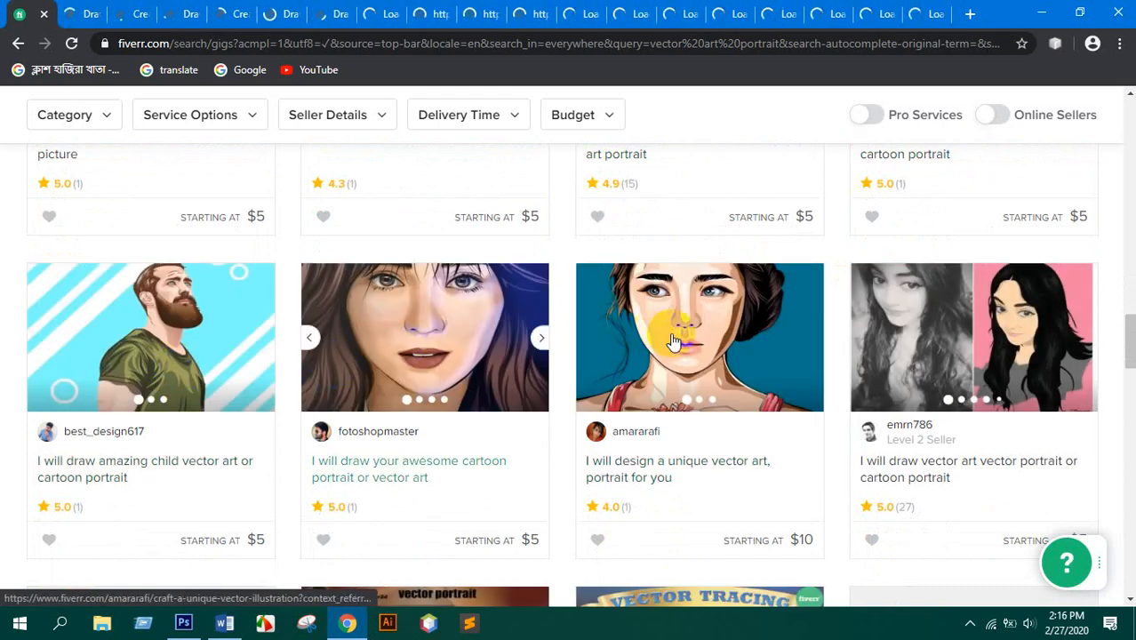
{"action": "middle_click", "coordinate": [673, 342]}
{"action": "middle_click", "coordinate": [949, 325]}
- Look through the remaining vector art portrait gigs down the results page and return to its beginning
{"action": "scroll", "coordinate": [789, 313], "scroll_direction": "down", "scroll_amount": 1}
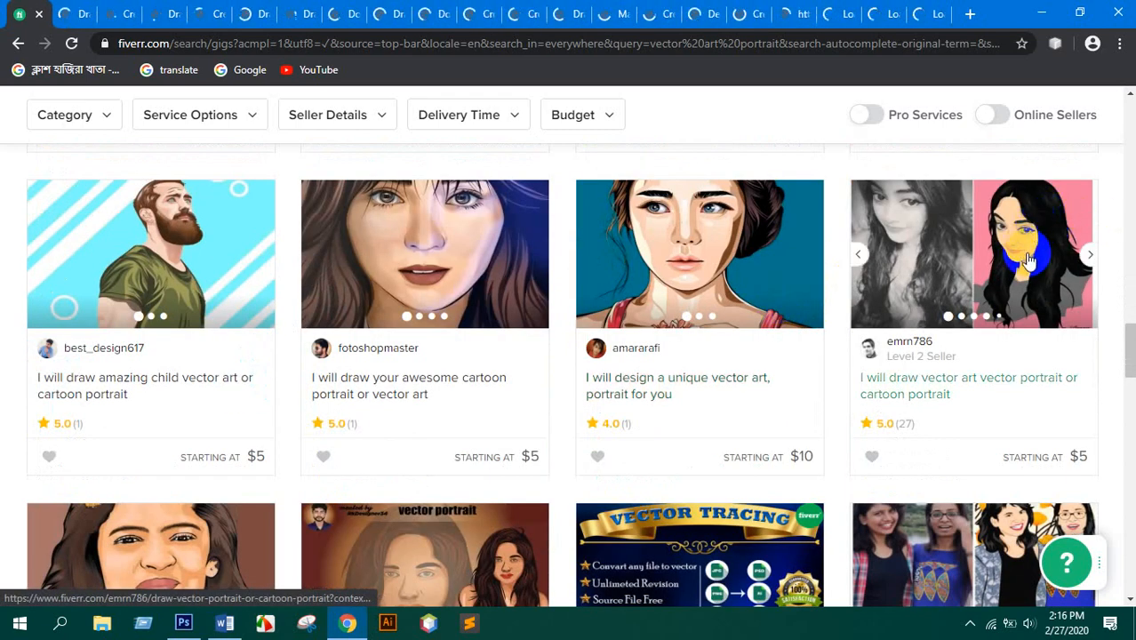
{"action": "scroll", "coordinate": [486, 372], "scroll_direction": "down", "scroll_amount": 2}
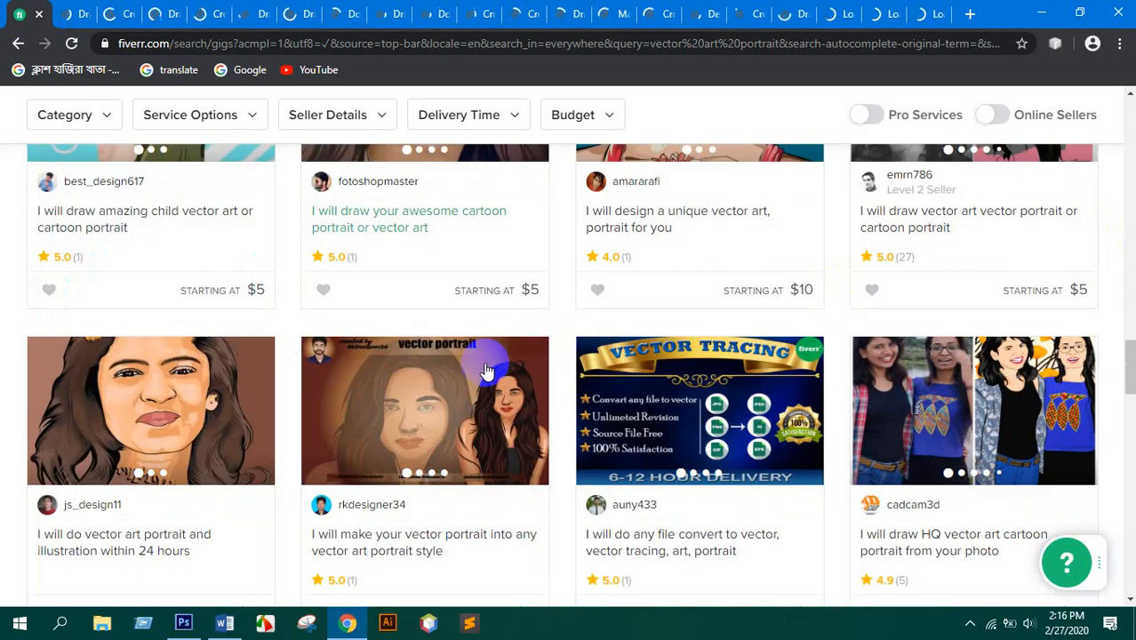
{"action": "scroll", "coordinate": [571, 401], "scroll_direction": "down", "scroll_amount": 1}
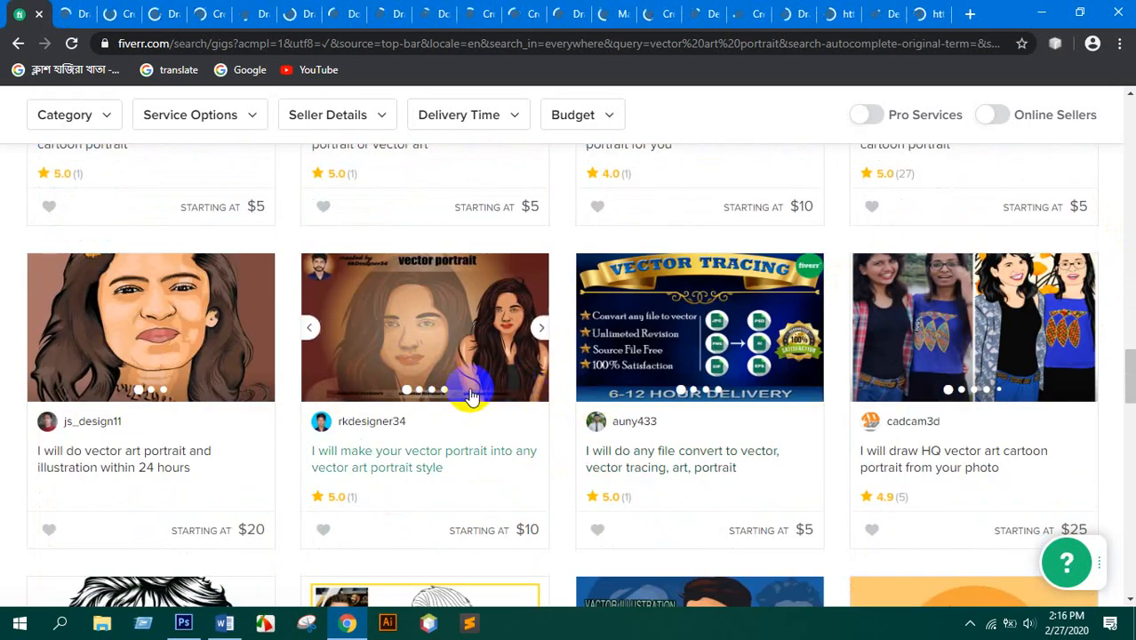
{"action": "scroll", "coordinate": [834, 339], "scroll_direction": "down", "scroll_amount": 3}
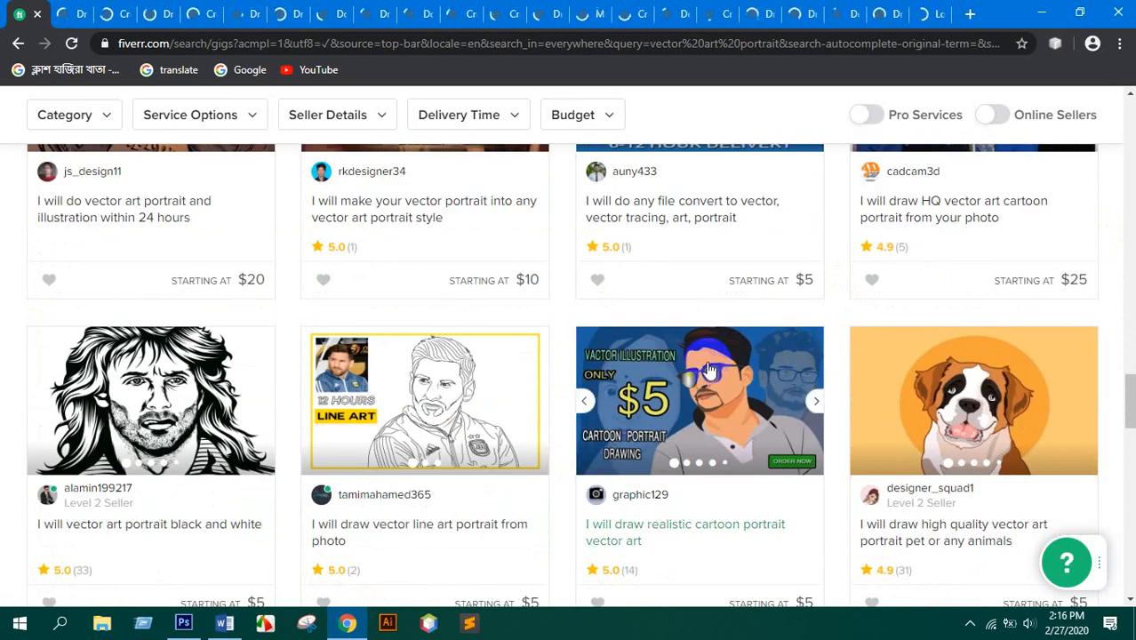
{"action": "scroll", "coordinate": [528, 381], "scroll_direction": "down", "scroll_amount": 2}
{"action": "scroll", "coordinate": [714, 323], "scroll_direction": "down", "scroll_amount": 1}
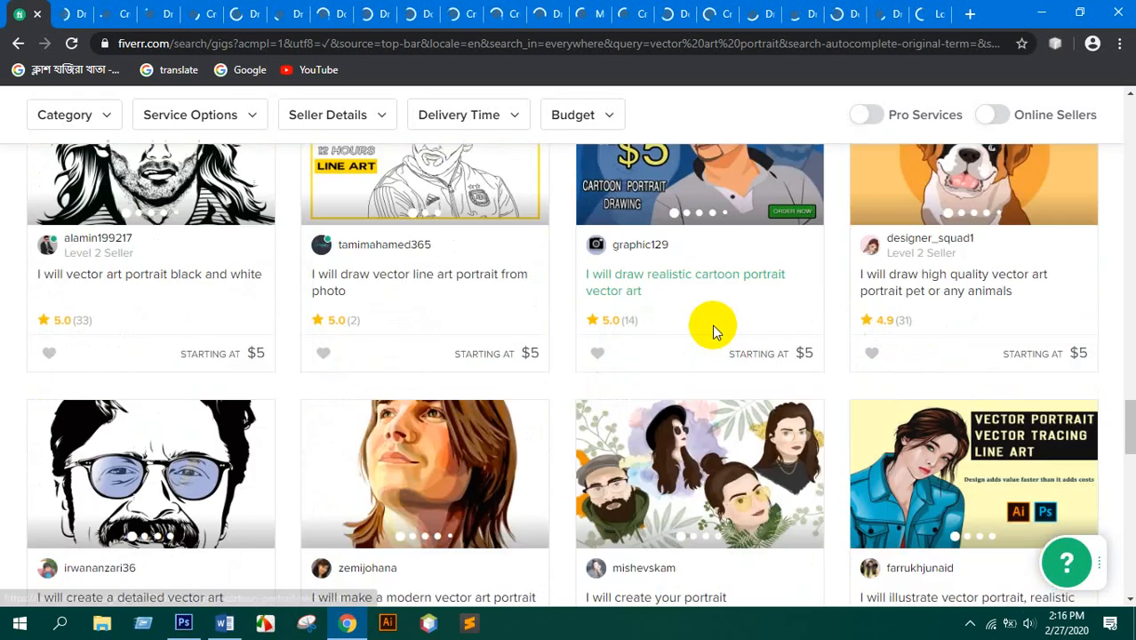
{"action": "scroll", "coordinate": [692, 313], "scroll_direction": "down", "scroll_amount": 1}
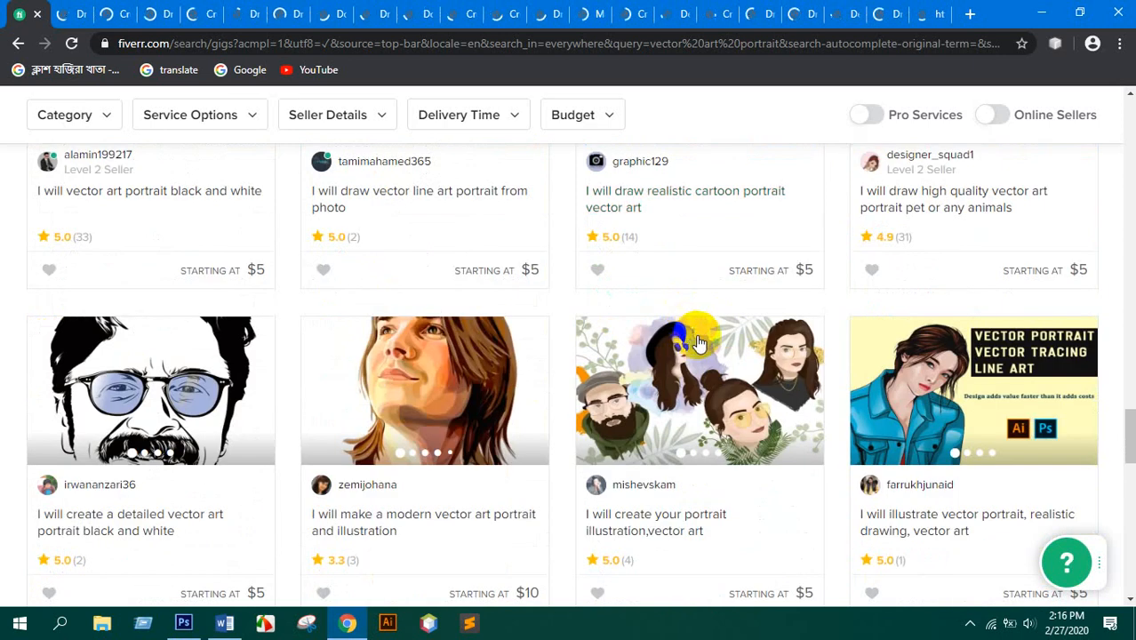
{"action": "scroll", "coordinate": [653, 255], "scroll_direction": "down", "scroll_amount": 5}
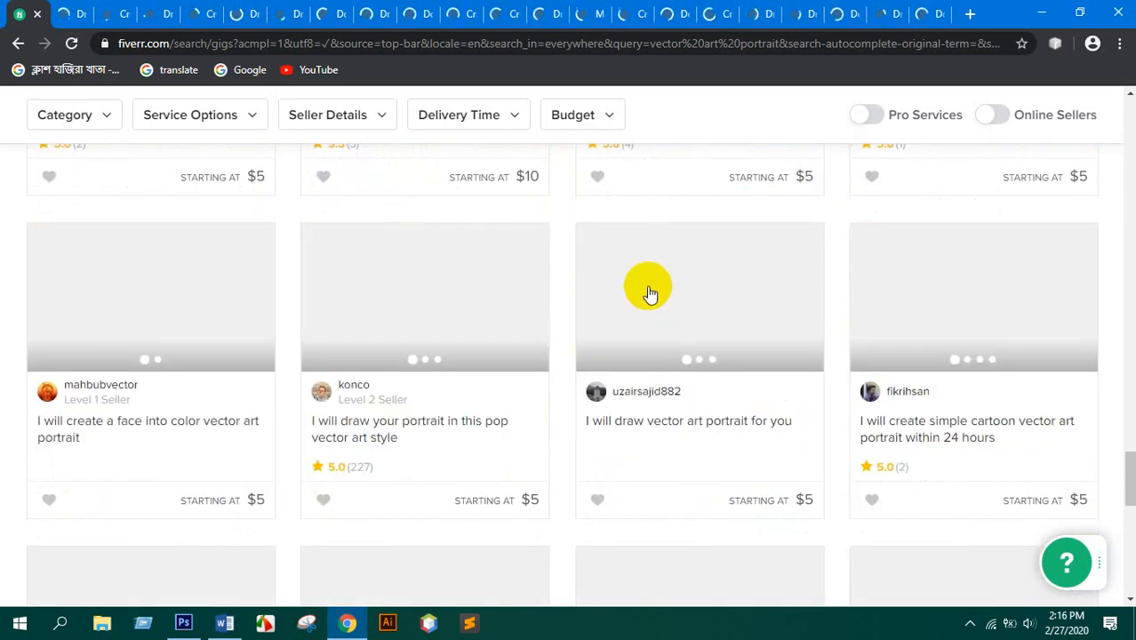
{"action": "scroll", "coordinate": [647, 292], "scroll_direction": "down", "scroll_amount": 6}
{"action": "scroll", "coordinate": [498, 151], "scroll_direction": "up", "scroll_amount": 10}
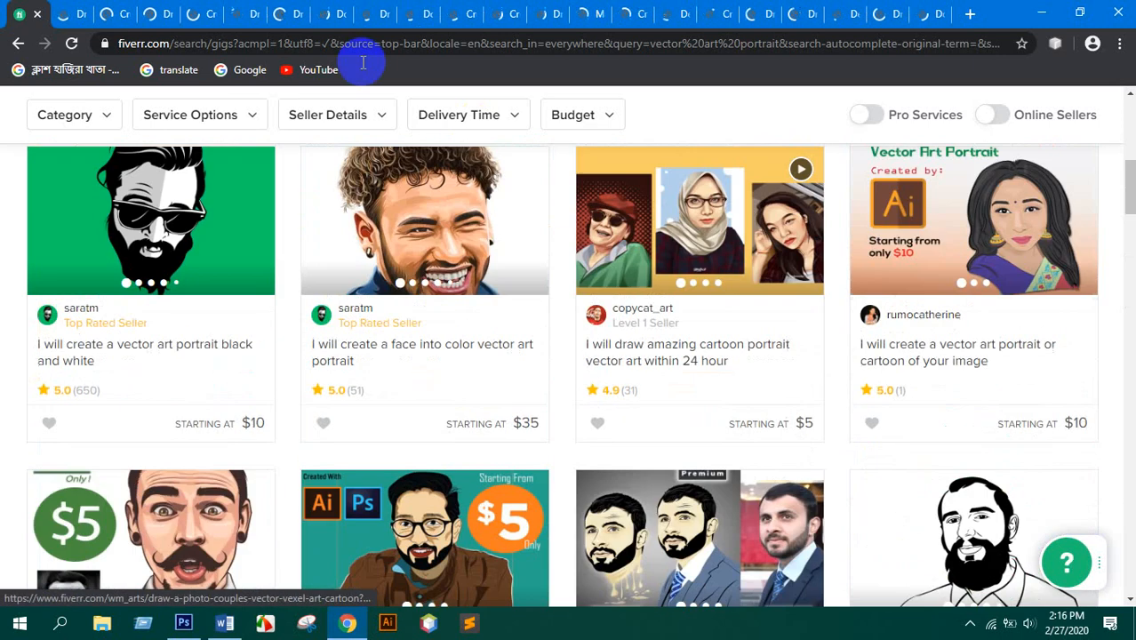
{"action": "scroll", "coordinate": [335, 197], "scroll_direction": "up", "scroll_amount": 4}
{"action": "left_click", "coordinate": [135, 49]}
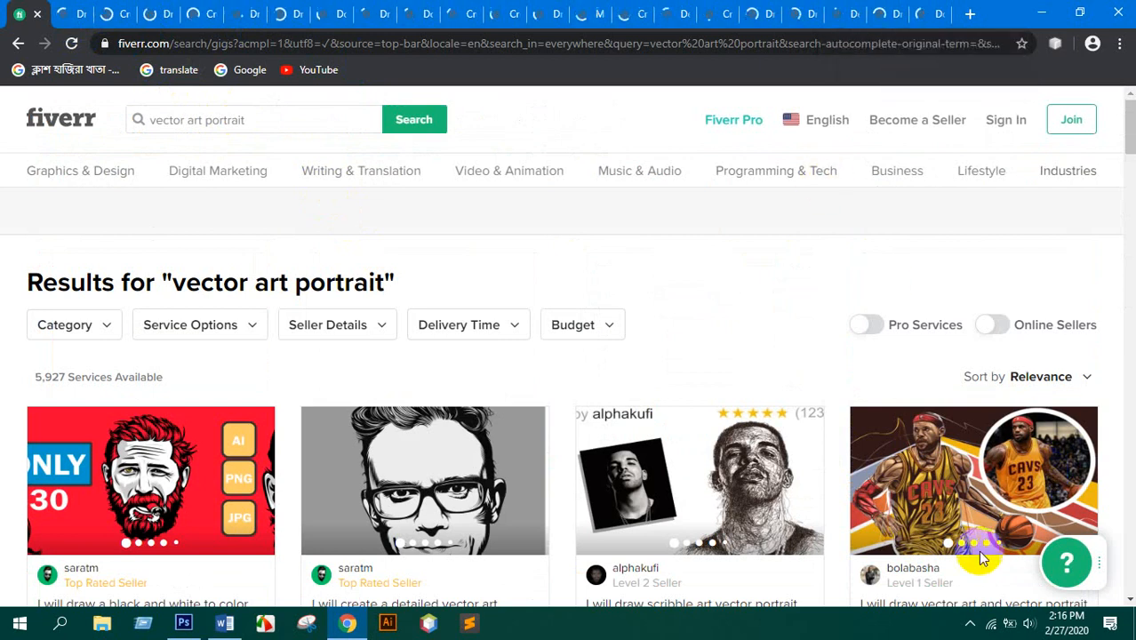
{"action": "left_click", "coordinate": [970, 624]}
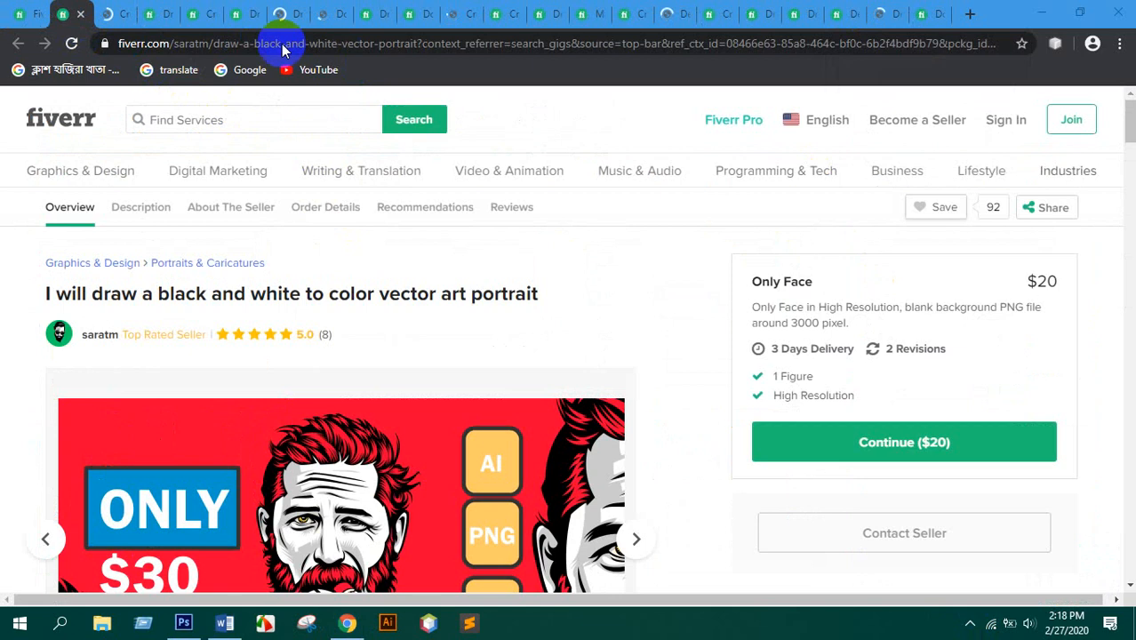
- Copy the gig title "I will draw a black and white to color vector art portrait" into the blank Word document
{"action": "left_click_drag", "start_coordinate": [43, 294], "coordinate": [544, 299]}
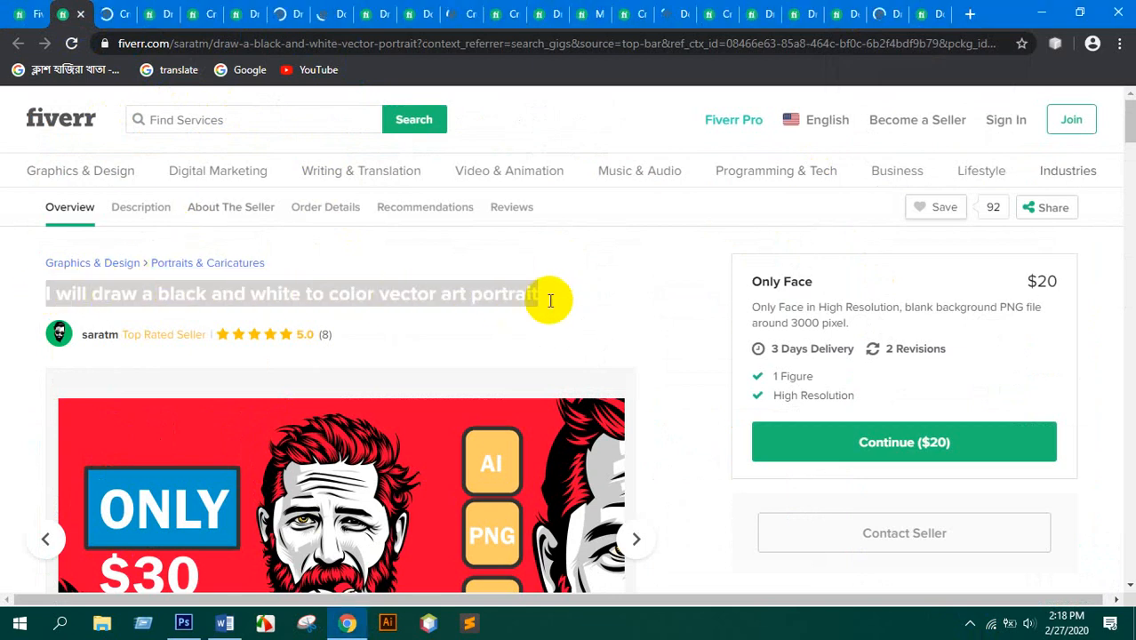
{"action": "triple_click", "coordinate": [282, 294]}
{"action": "right_click", "coordinate": [284, 296]}
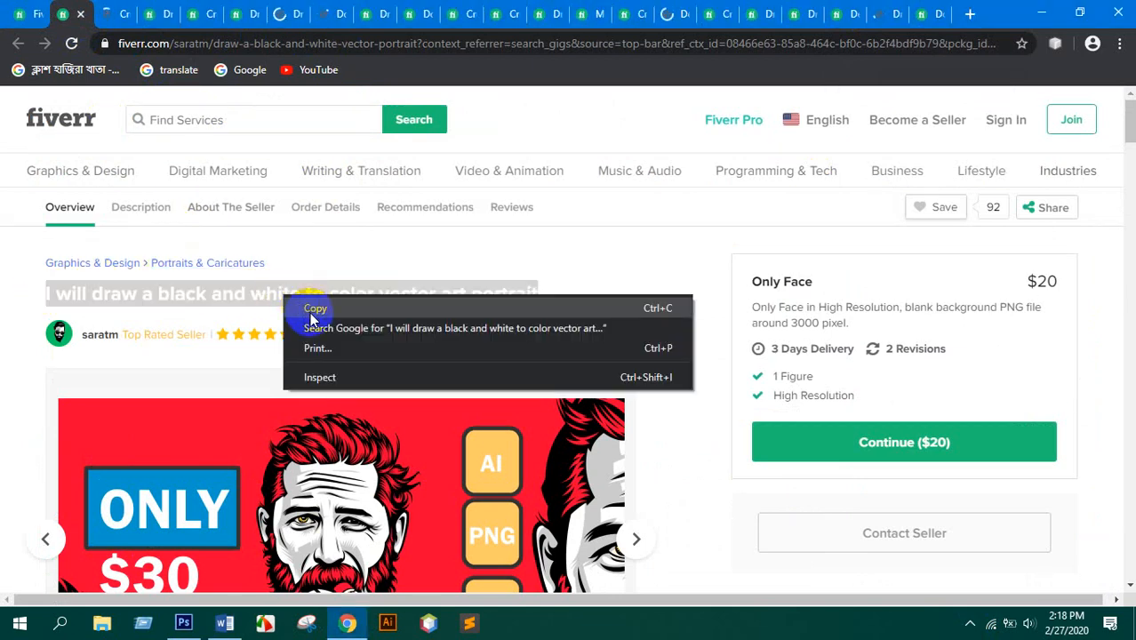
{"action": "left_click", "coordinate": [309, 309]}
{"action": "left_click", "coordinate": [225, 623]}
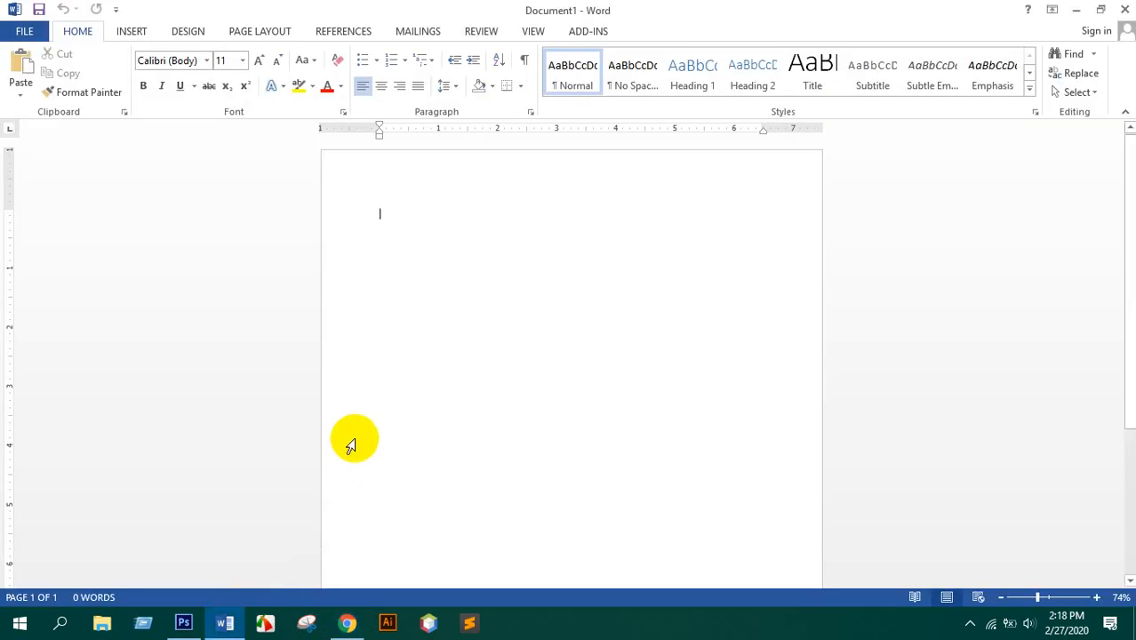
{"action": "key", "text": "ctrl+v"}
- Copy the gig title "I will create a detailed vector art portrait black and white" from Chrome into the Word document below the first title
{"action": "left_click", "coordinate": [347, 622]}
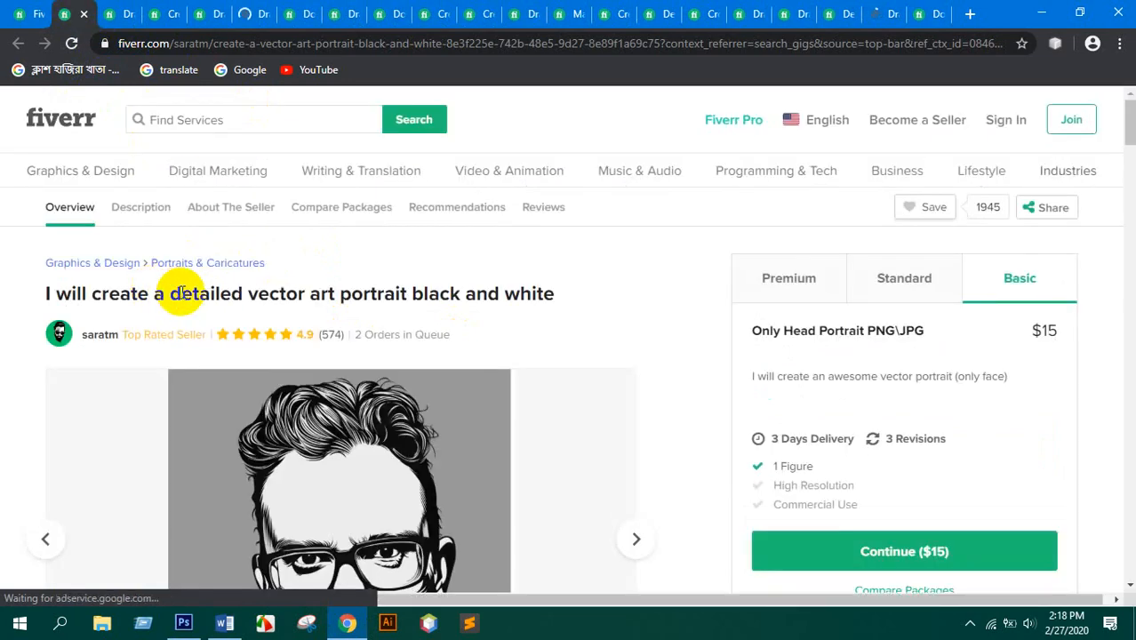
{"action": "triple_click", "coordinate": [182, 294]}
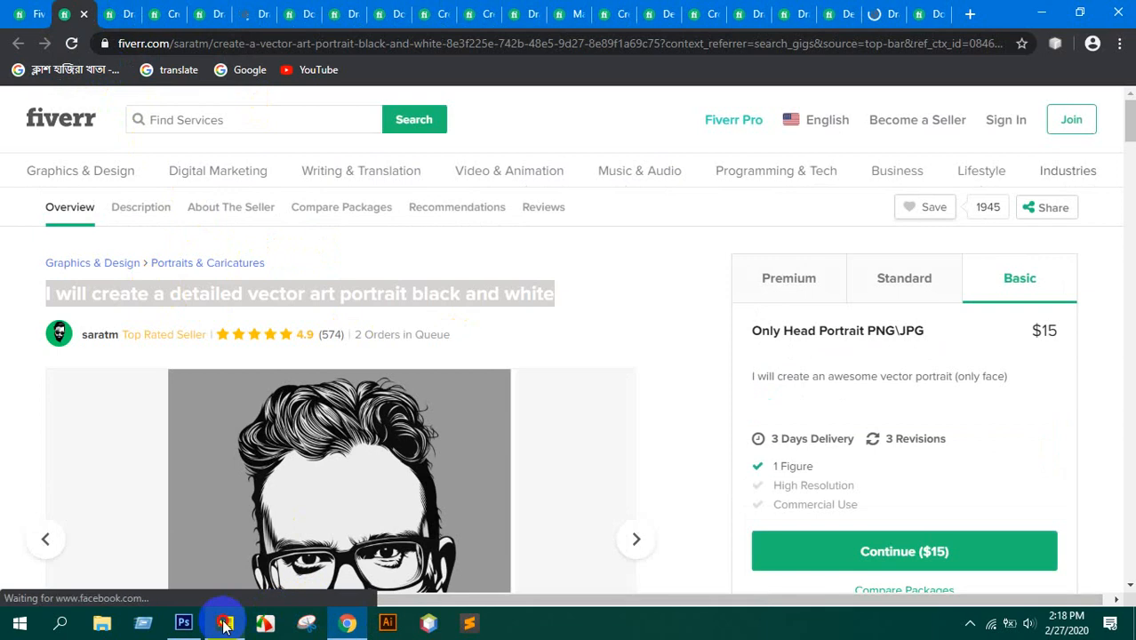
{"action": "left_click", "coordinate": [225, 622]}
{"action": "key", "text": "ctrl+v"}
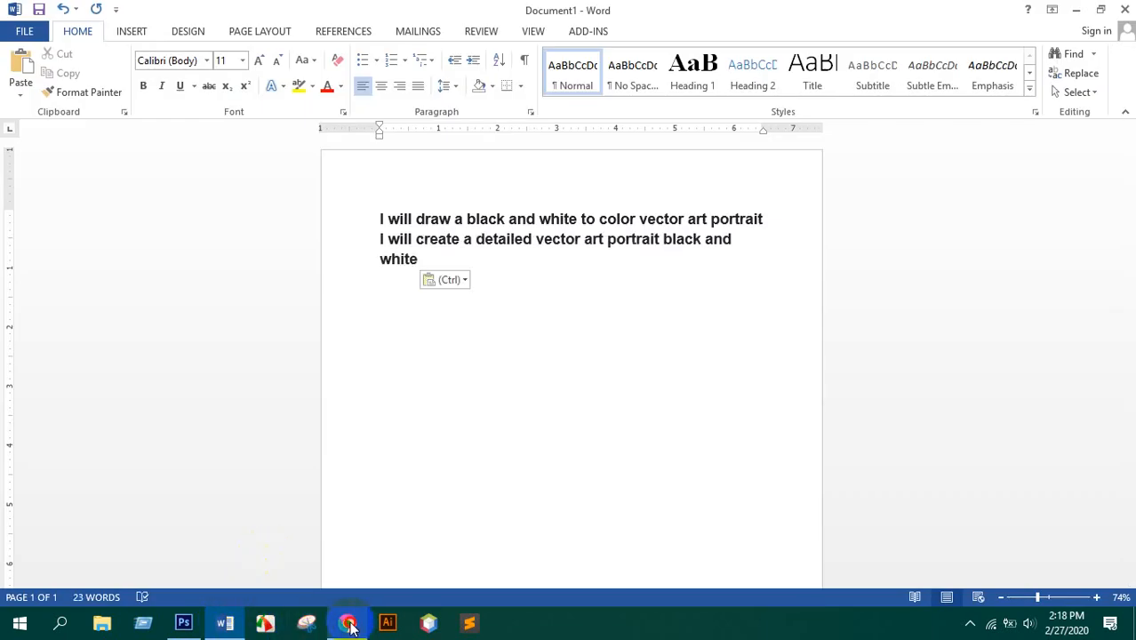
- Close the current gig in Chrome and copy the next gig's title "I will draw a black and white to color vector art portrait" into Word
{"action": "left_click", "coordinate": [349, 624]}
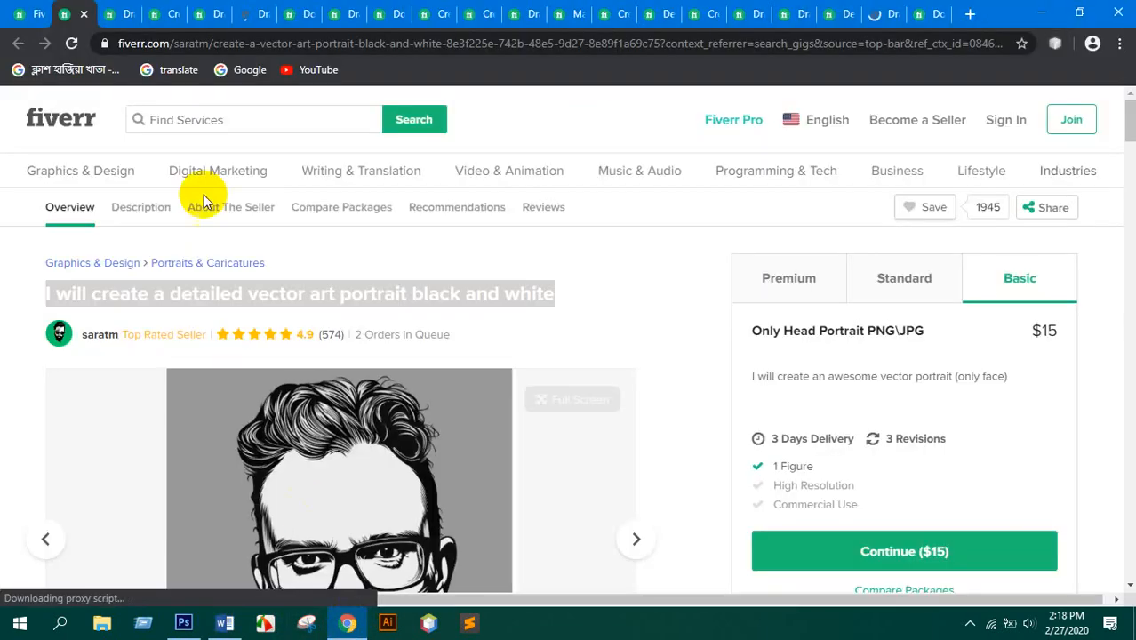
{"action": "left_click", "coordinate": [86, 15]}
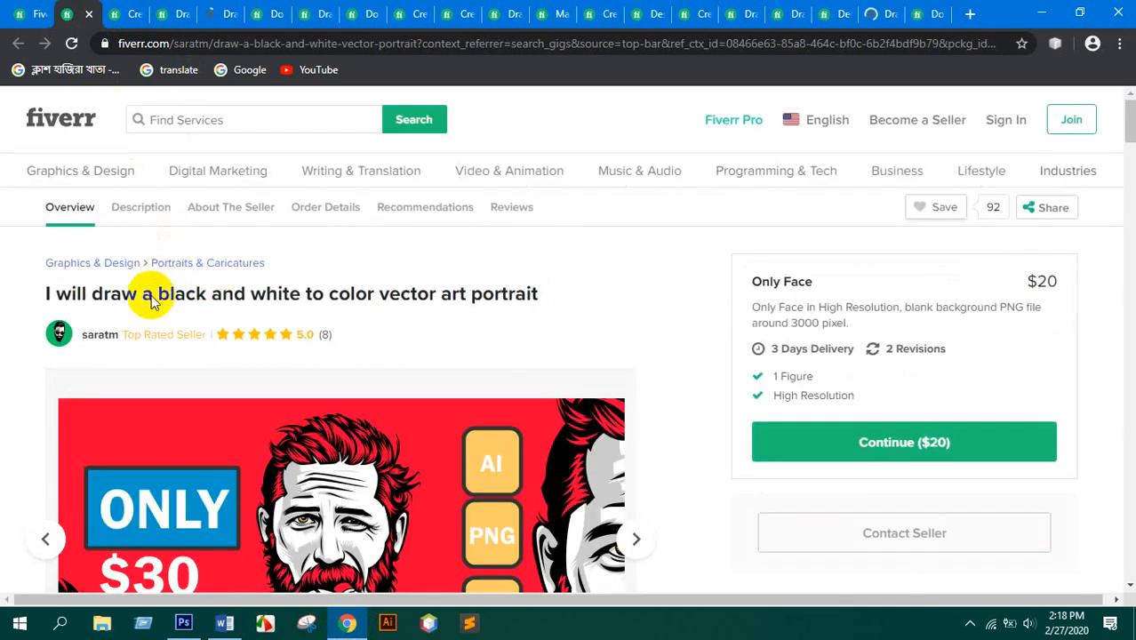
{"action": "triple_click", "coordinate": [151, 302]}
{"action": "left_click", "coordinate": [345, 624]}
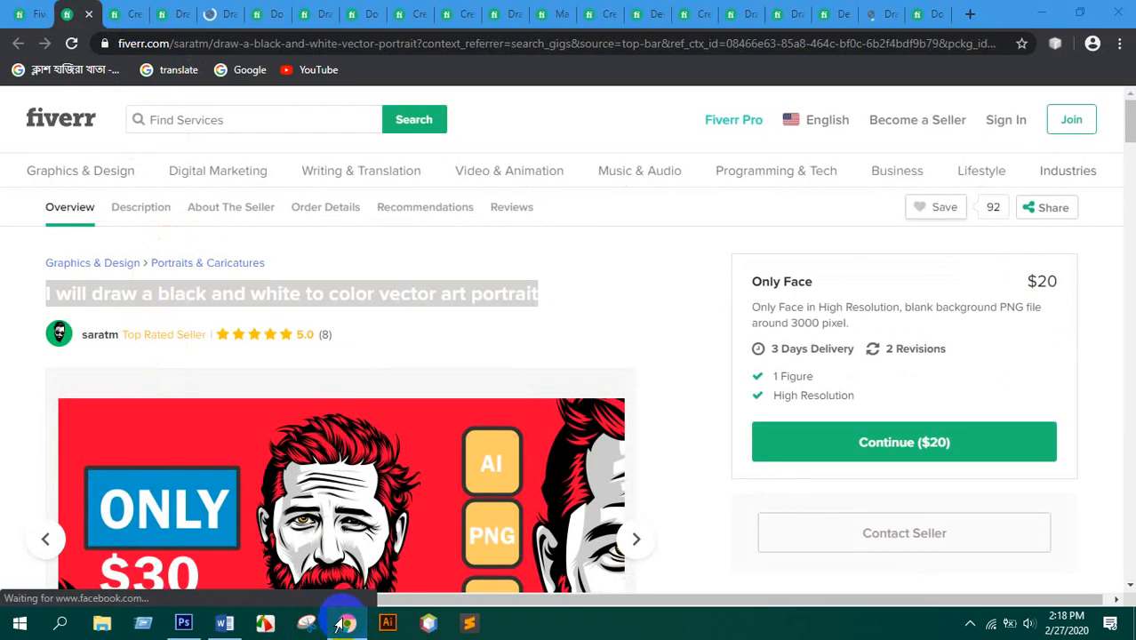
{"action": "key", "text": "ctrl+v"}
- Close the black and white to color gig in Chrome and copy "I will create a detailed vector art portrait black and white" into Word
{"action": "left_click", "coordinate": [346, 622]}
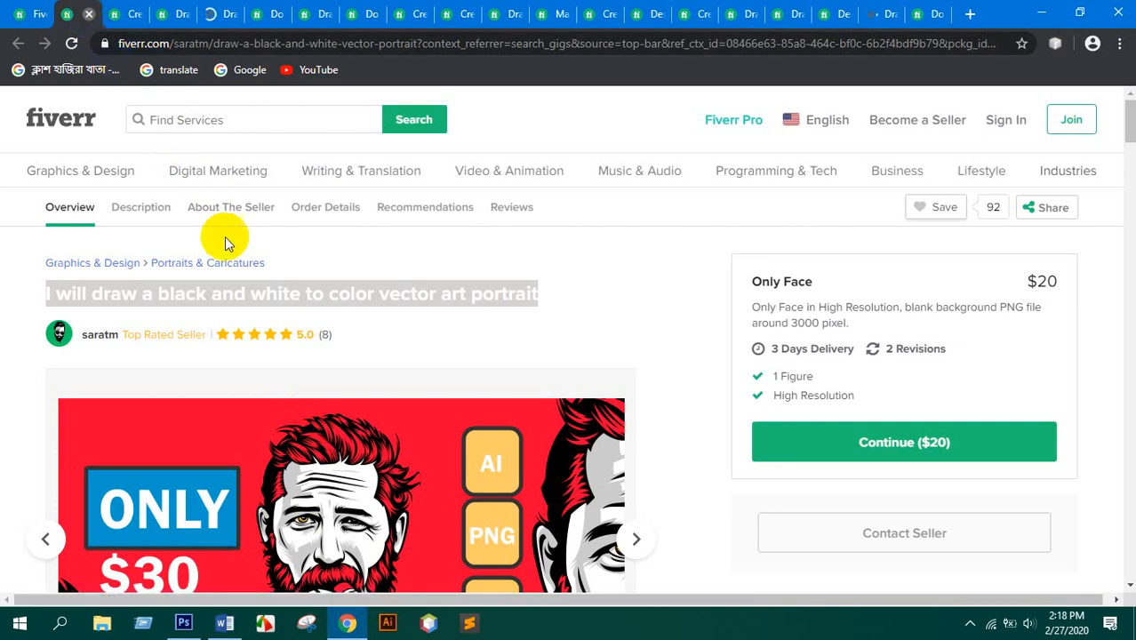
{"action": "key", "text": "ctrl+w"}
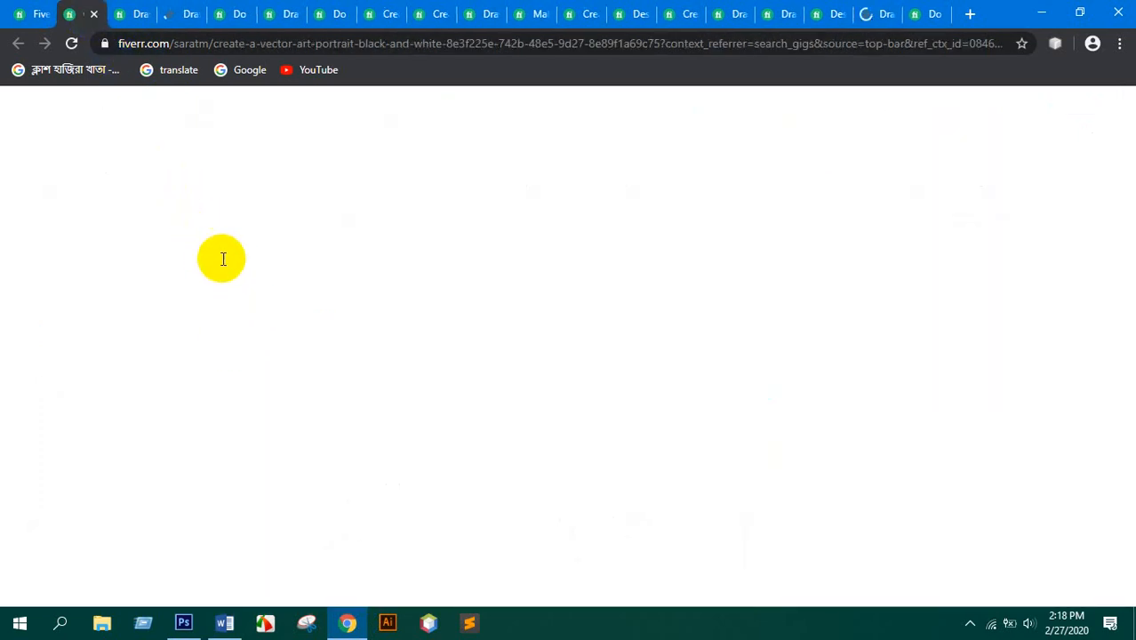
{"action": "triple_click", "coordinate": [211, 294]}
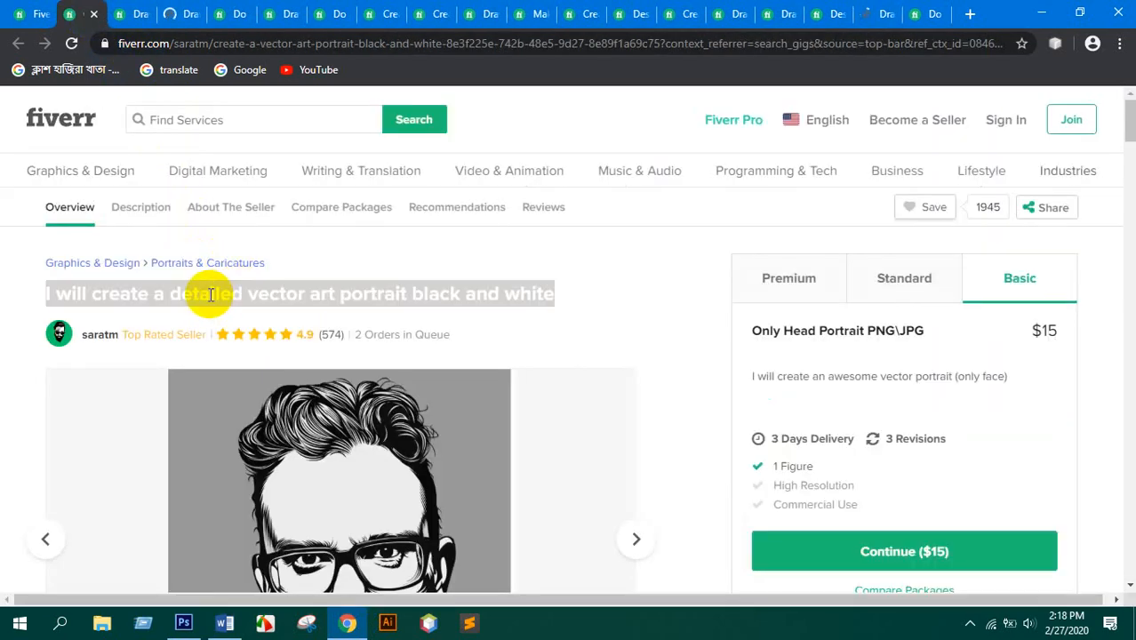
{"action": "key", "text": "ctrl+c"}
{"action": "left_click", "coordinate": [347, 623]}
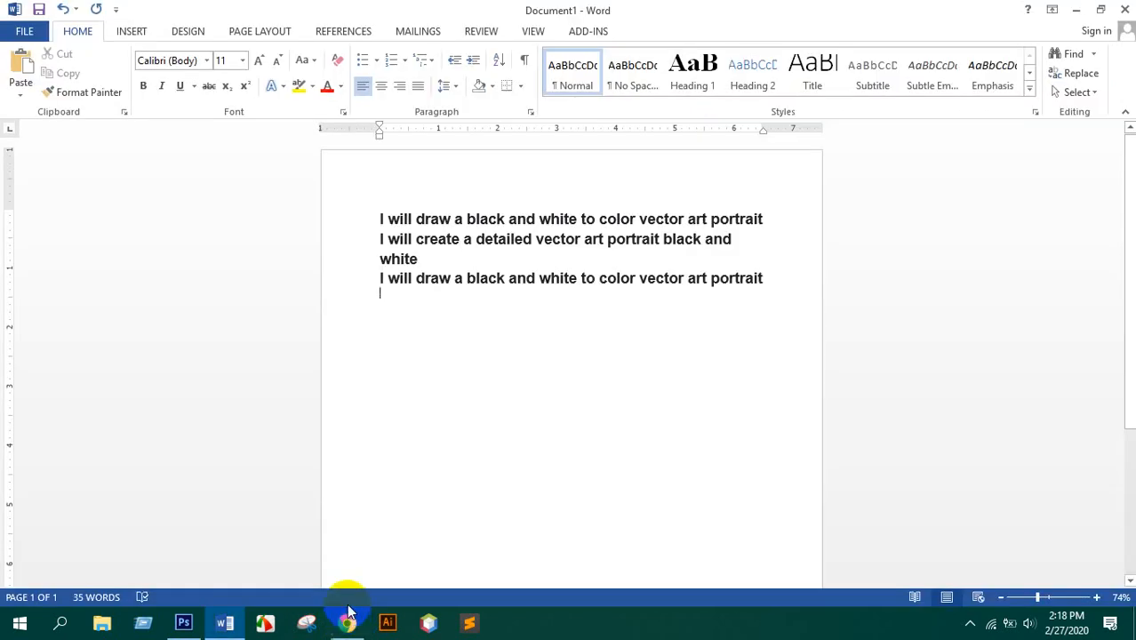
{"action": "key", "text": "ctrl+v"}
- Close the detailed vector art gig in Chrome and copy the title "I will draw scribble art vector portrait" into the Word document
{"action": "left_click", "coordinate": [349, 622]}
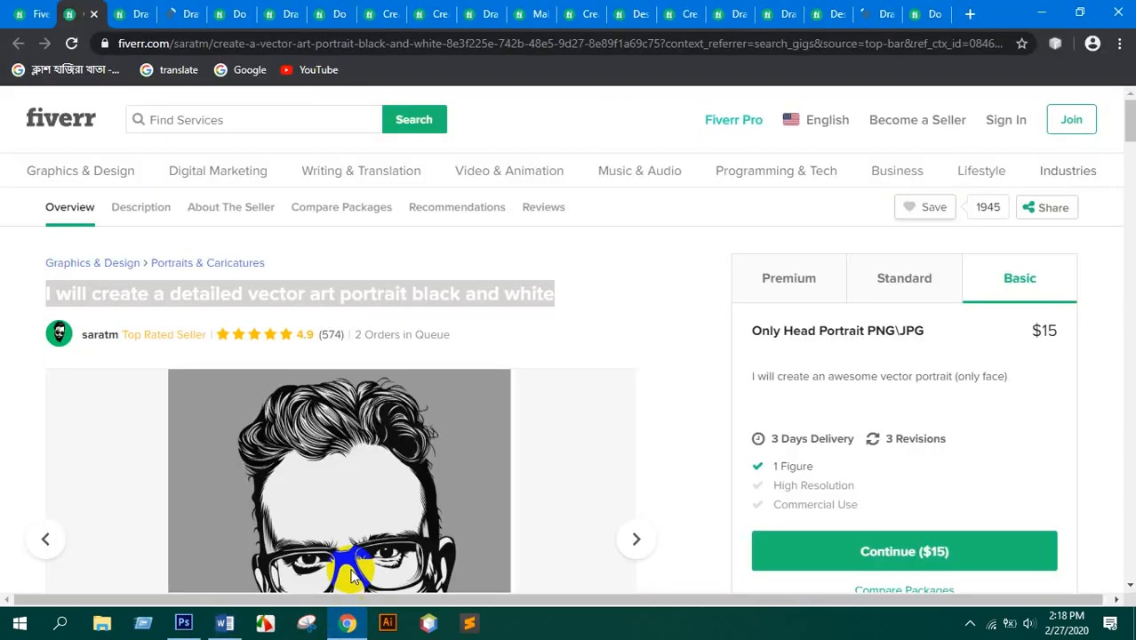
{"action": "left_click", "coordinate": [94, 15]}
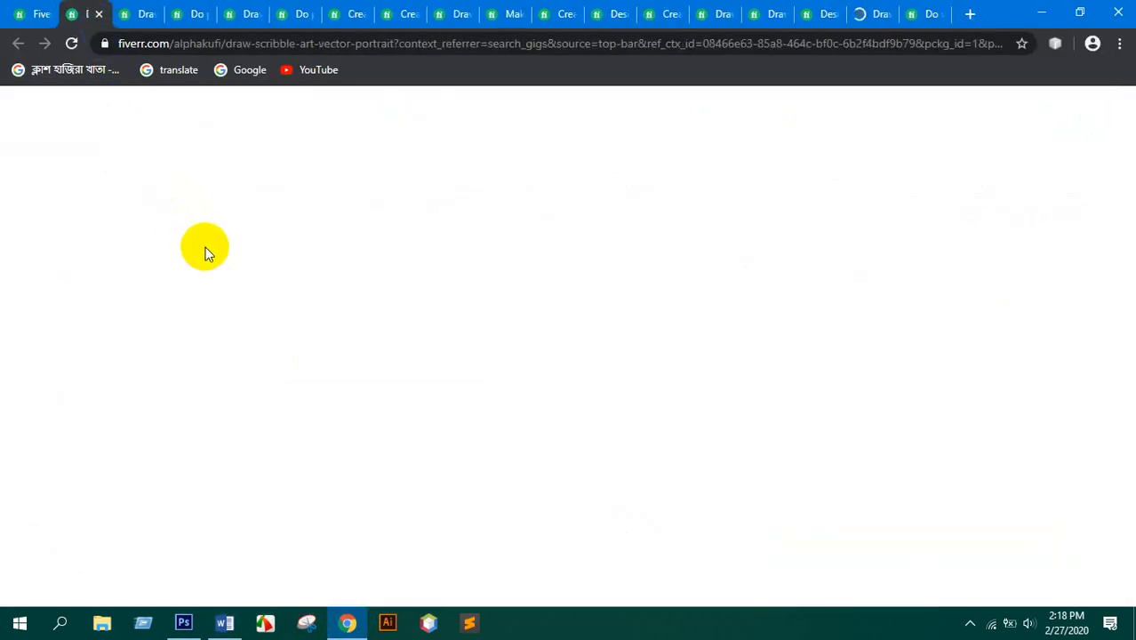
{"action": "triple_click", "coordinate": [202, 296]}
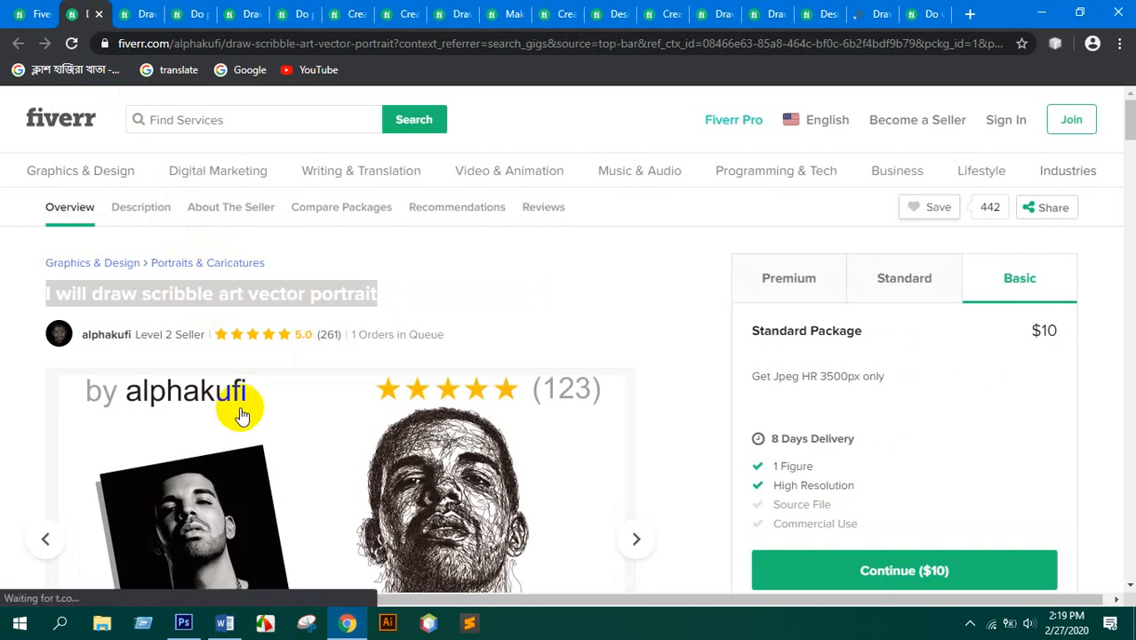
{"action": "left_click", "coordinate": [346, 625]}
{"action": "key", "text": "ctrl+v"}
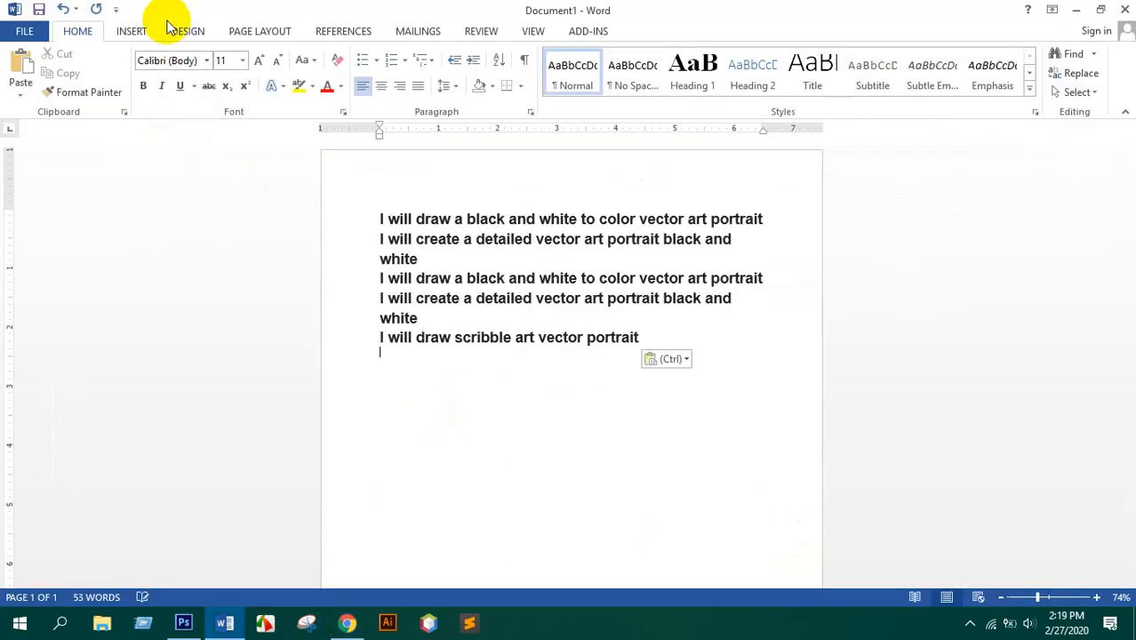
- Close the scribble art gig in Chrome and copy "I will draw vector art or cartoon portrait with your picture" into the Word document
{"action": "left_click", "coordinate": [348, 624]}
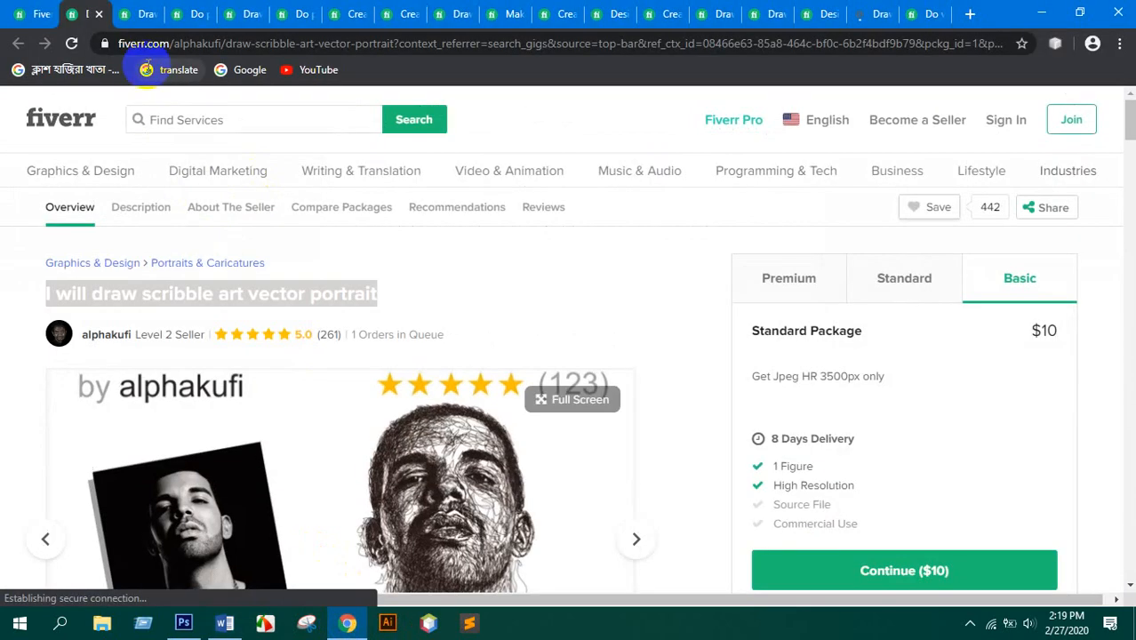
{"action": "left_click", "coordinate": [99, 14]}
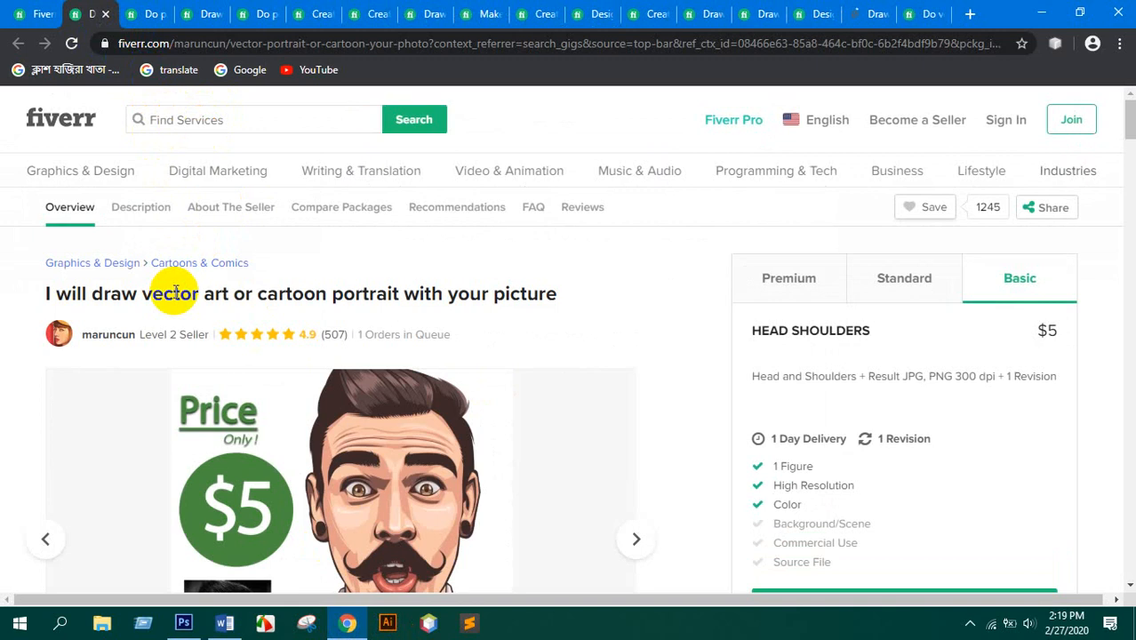
{"action": "triple_click", "coordinate": [175, 291]}
{"action": "key", "text": "ctrl+c"}
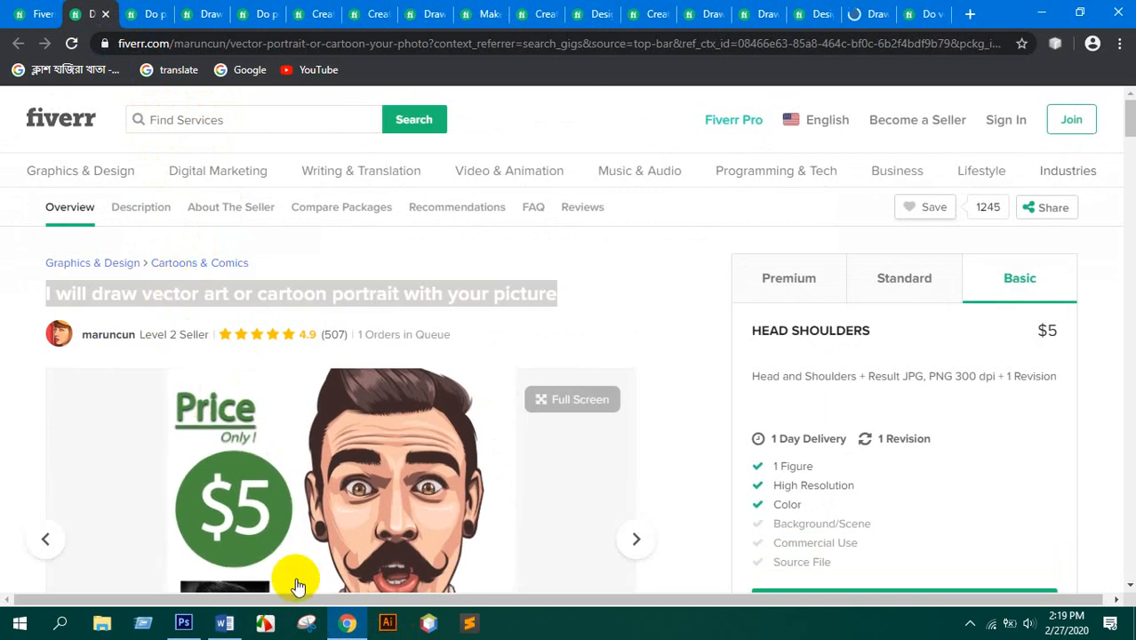
{"action": "key", "text": "alt+Tab"}
{"action": "key", "text": "ctrl+v"}
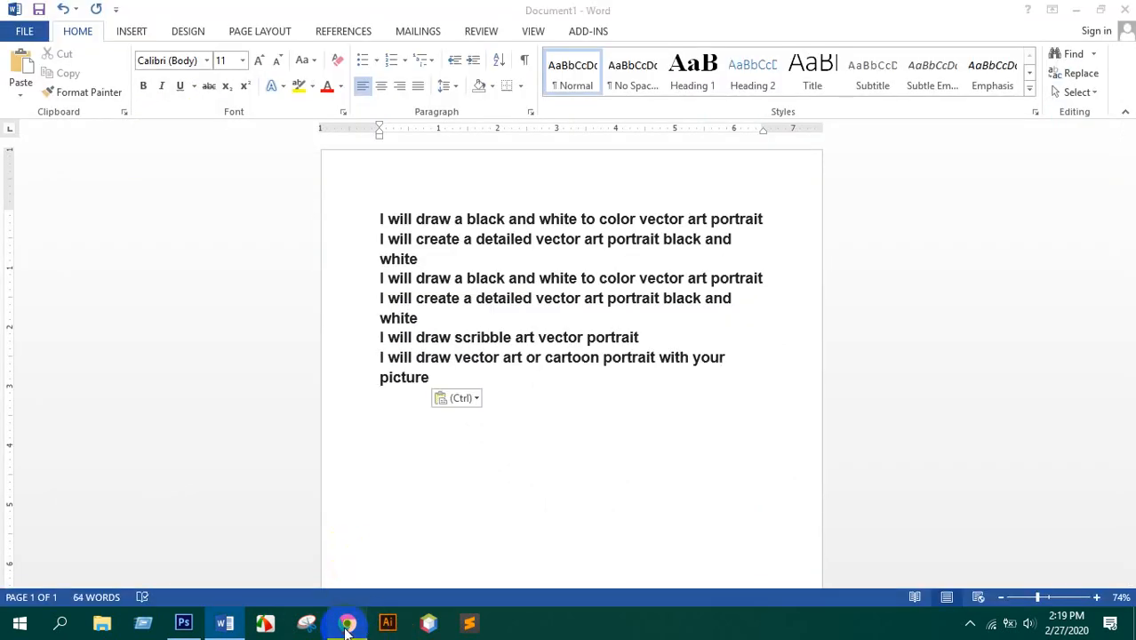
- Close the cartoon portrait gig in Chrome and copy "I will do portrait,vector art ,colored cartoon on adobe illustrator" into the Word document
{"action": "left_click", "coordinate": [352, 610]}
{"action": "left_click", "coordinate": [104, 15]}
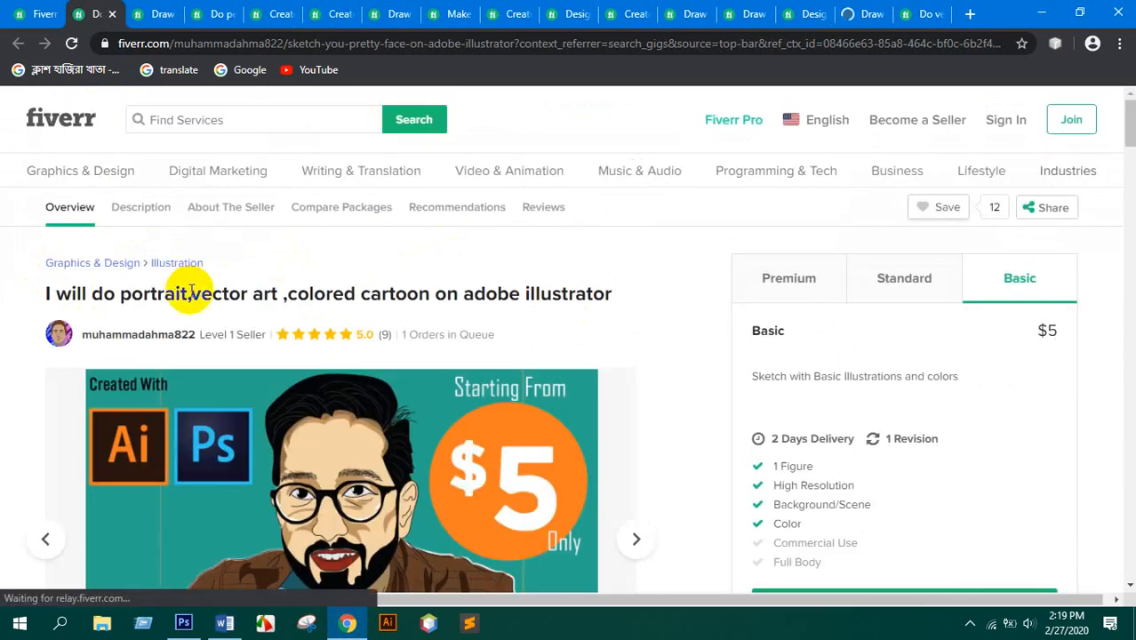
{"action": "triple_click", "coordinate": [185, 289]}
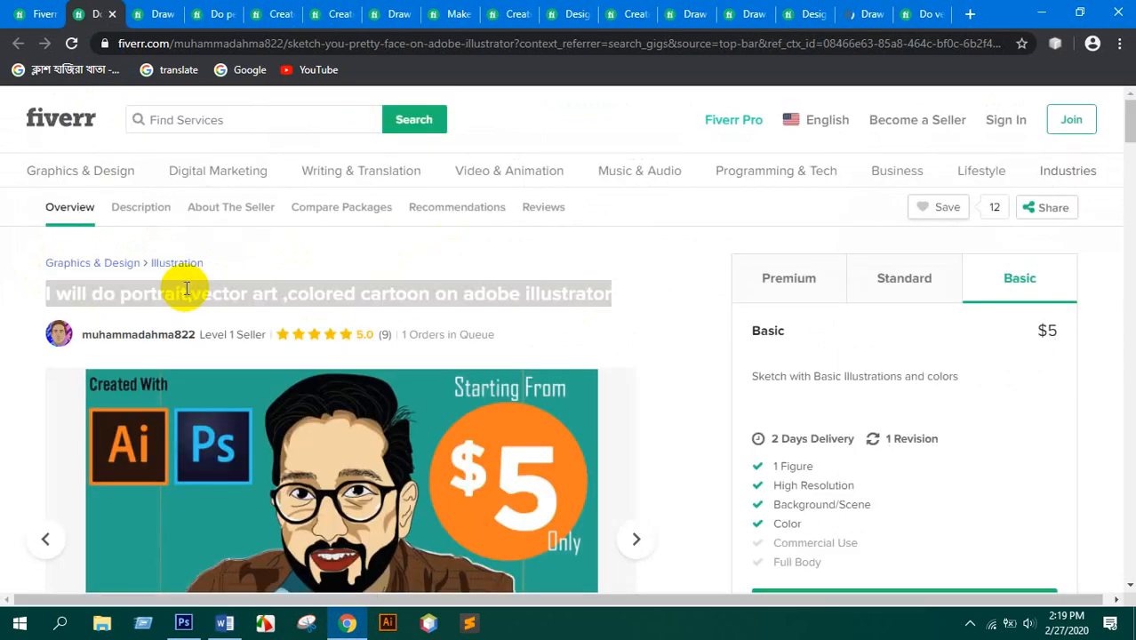
{"action": "key", "text": "ctrl+c"}
{"action": "key", "text": "alt+Tab"}
{"action": "key", "text": "ctrl+v"}
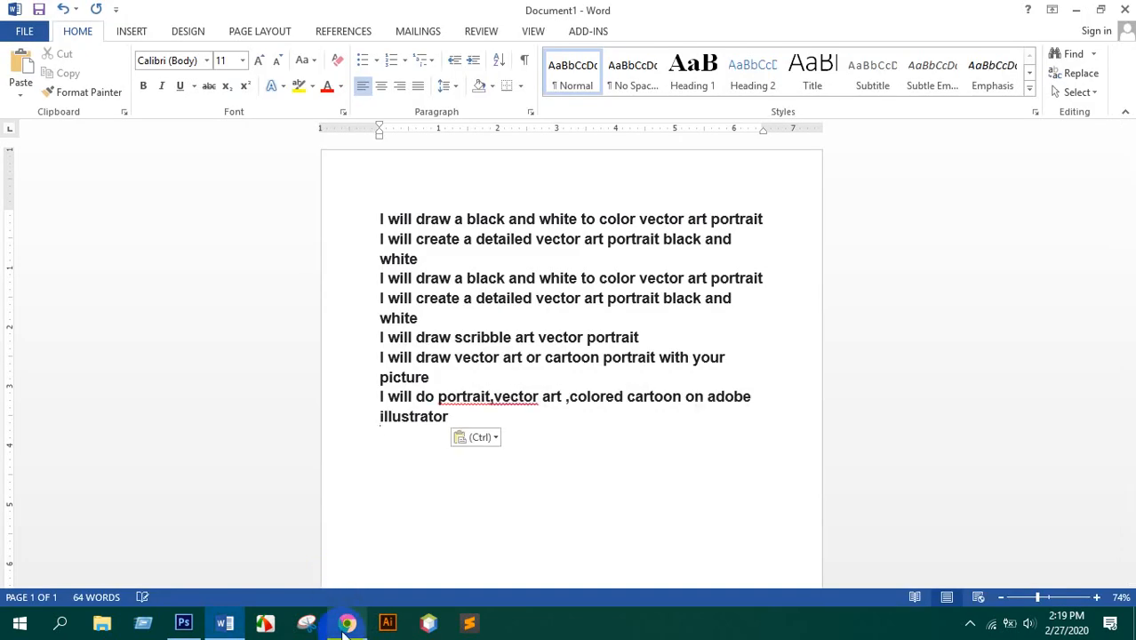
- Close the Adobe Illustrator gig in Chrome and copy "I will draw vector art portrait or turn you into a vector version of yourself" into Word
{"action": "left_click", "coordinate": [349, 624]}
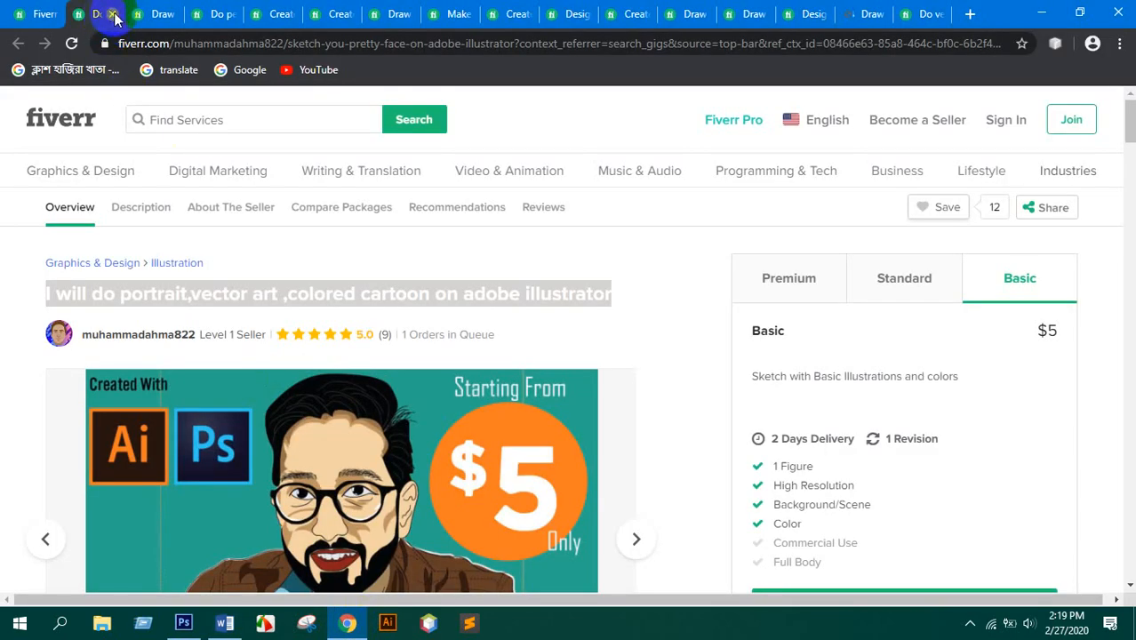
{"action": "key", "text": "ctrl+w"}
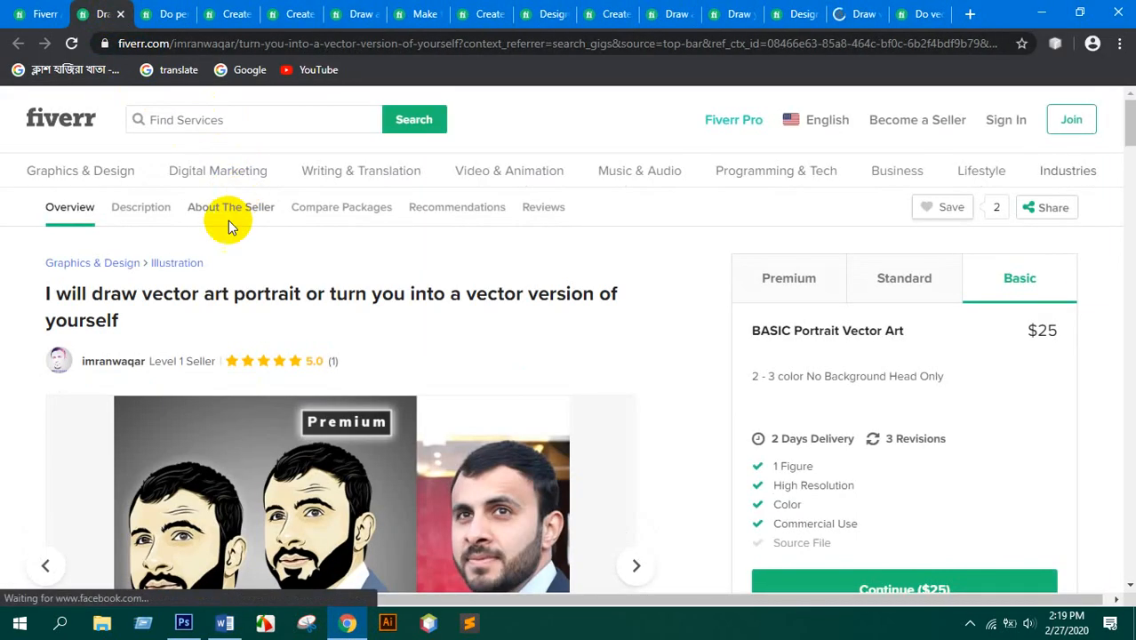
{"action": "triple_click", "coordinate": [130, 292]}
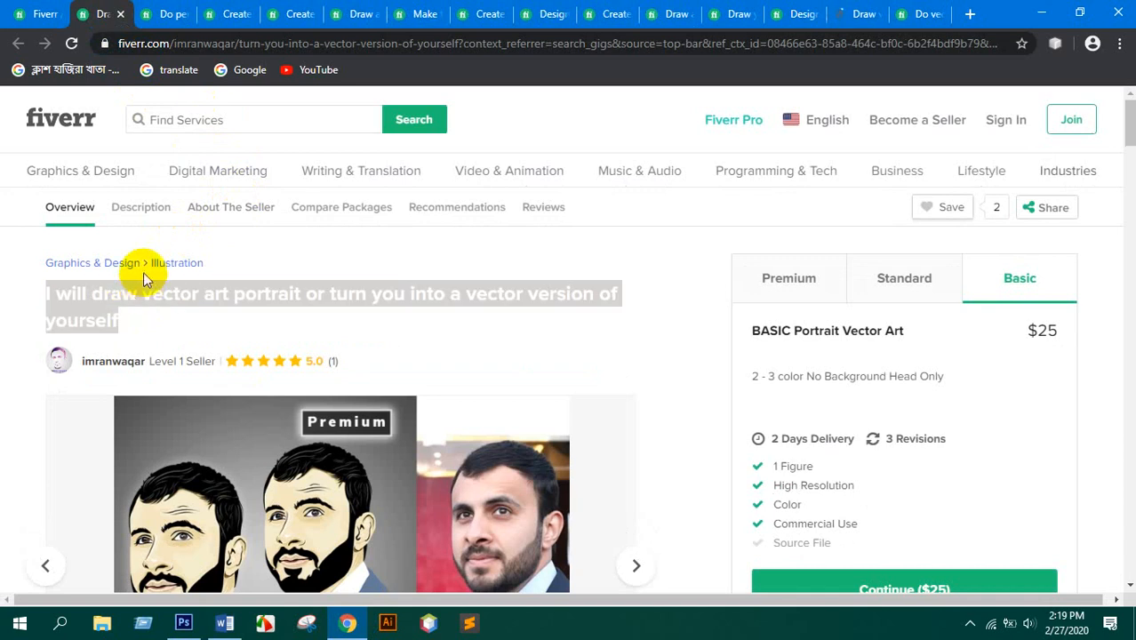
{"action": "left_click", "coordinate": [347, 628]}
{"action": "key", "text": "ctrl+v"}
- Close the "vector version of yourself" gig in Chrome and copy "I will do perfect vector art, portrait, caricature" into the Word document
{"action": "left_click", "coordinate": [333, 628]}
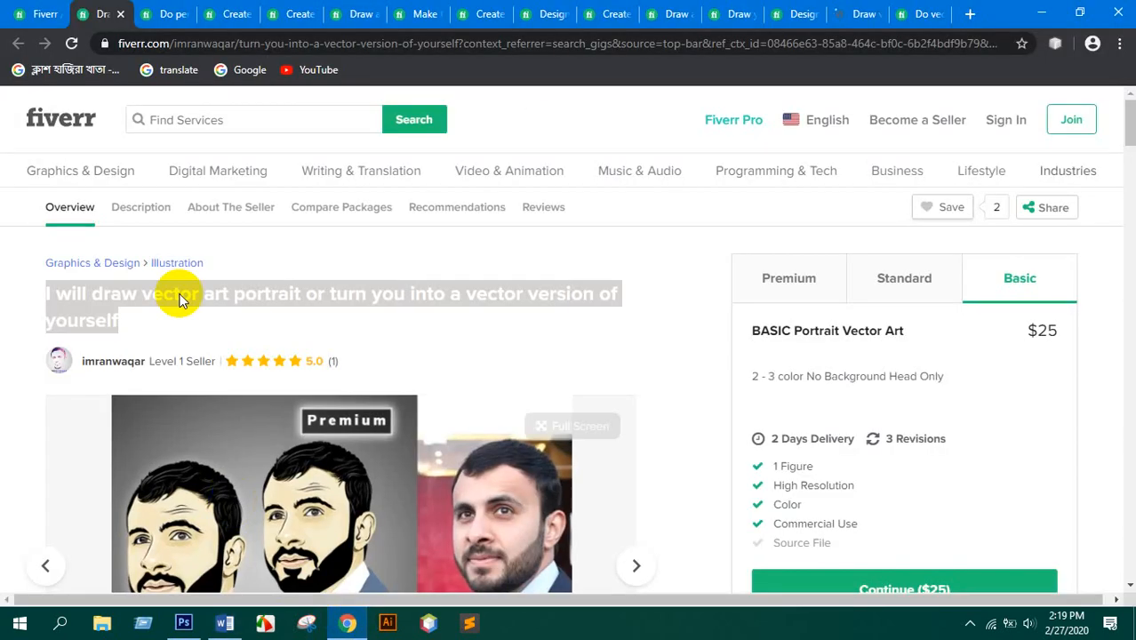
{"action": "left_click", "coordinate": [120, 14]}
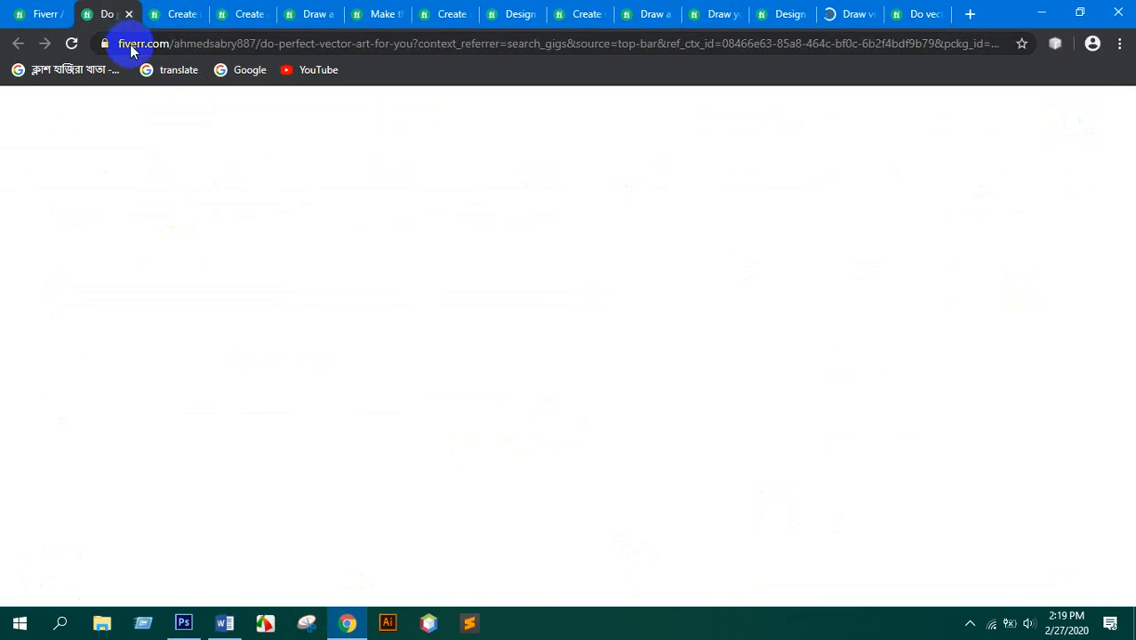
{"action": "triple_click", "coordinate": [164, 294]}
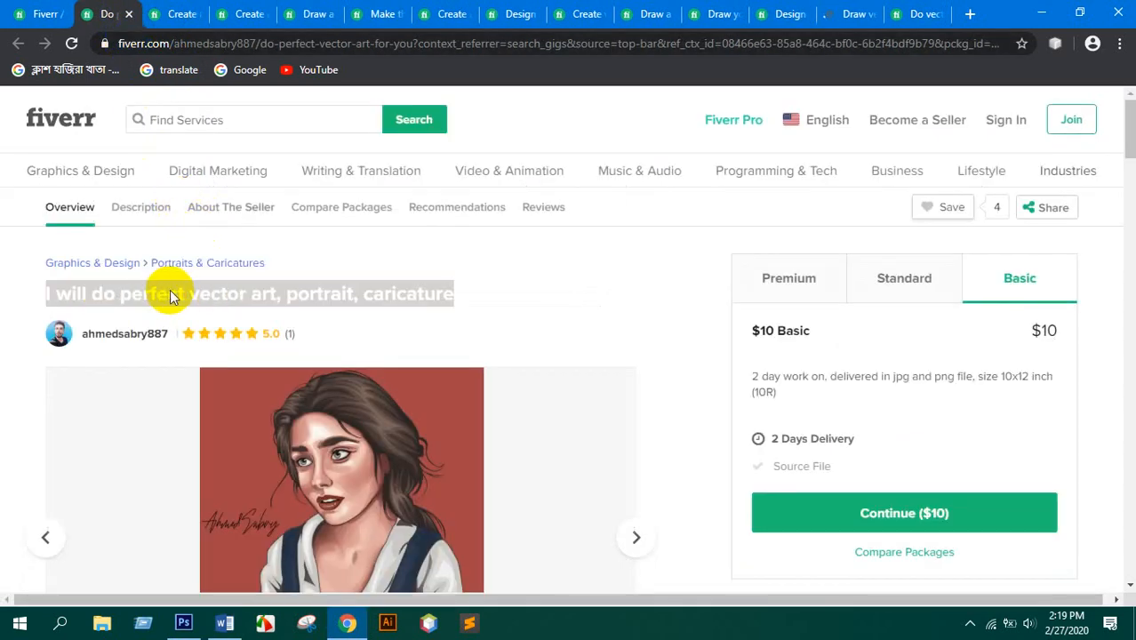
{"action": "left_click", "coordinate": [347, 625]}
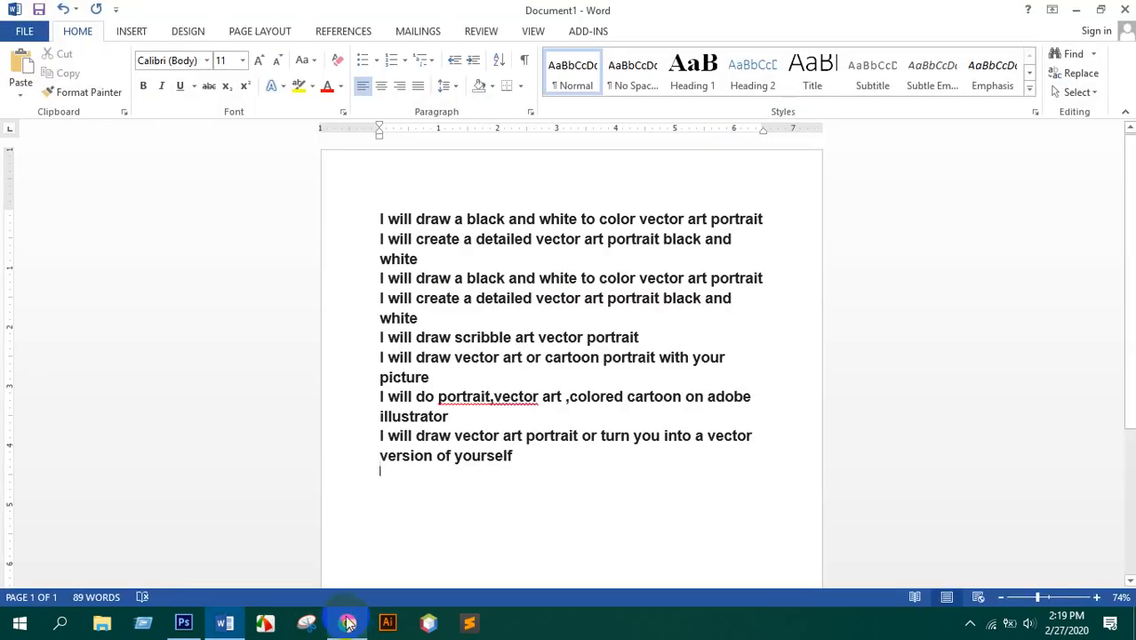
{"action": "key", "text": "ctrl+v"}
- Close the caricature gig in Chrome and try to copy the title "I will create a vector art portrait" into the Word document
{"action": "left_click", "coordinate": [347, 625]}
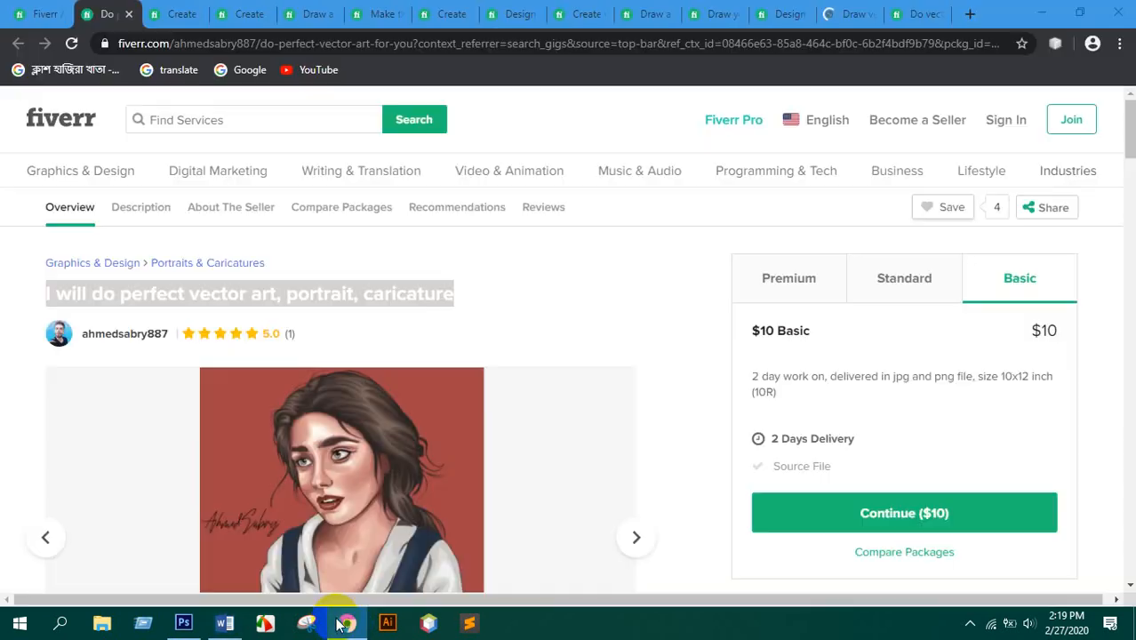
{"action": "left_click", "coordinate": [129, 13]}
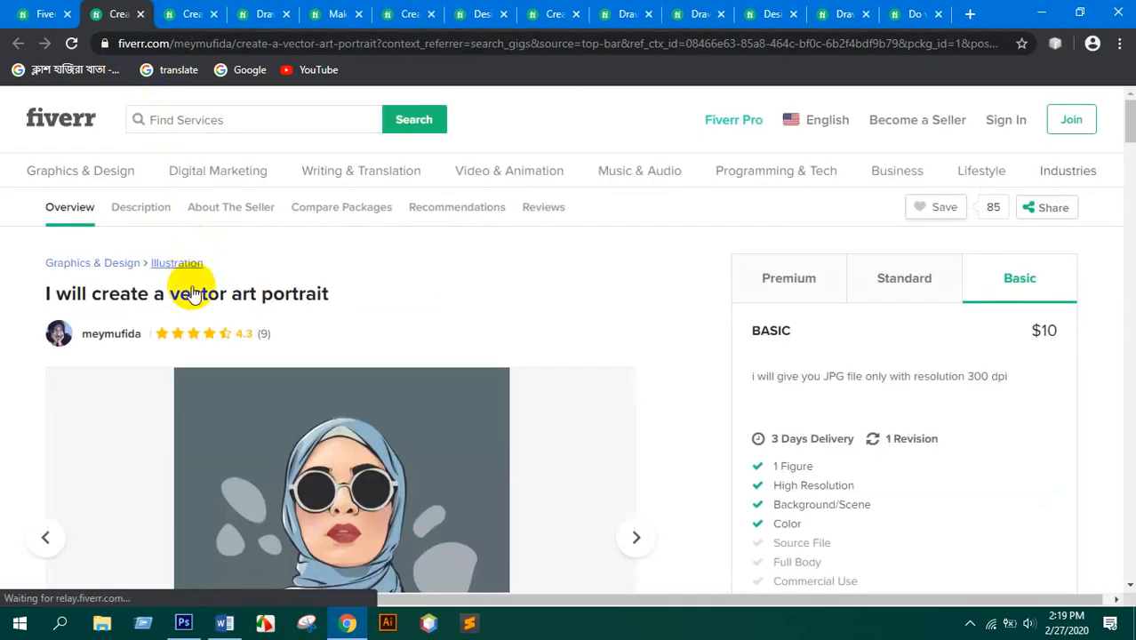
{"action": "triple_click", "coordinate": [178, 294]}
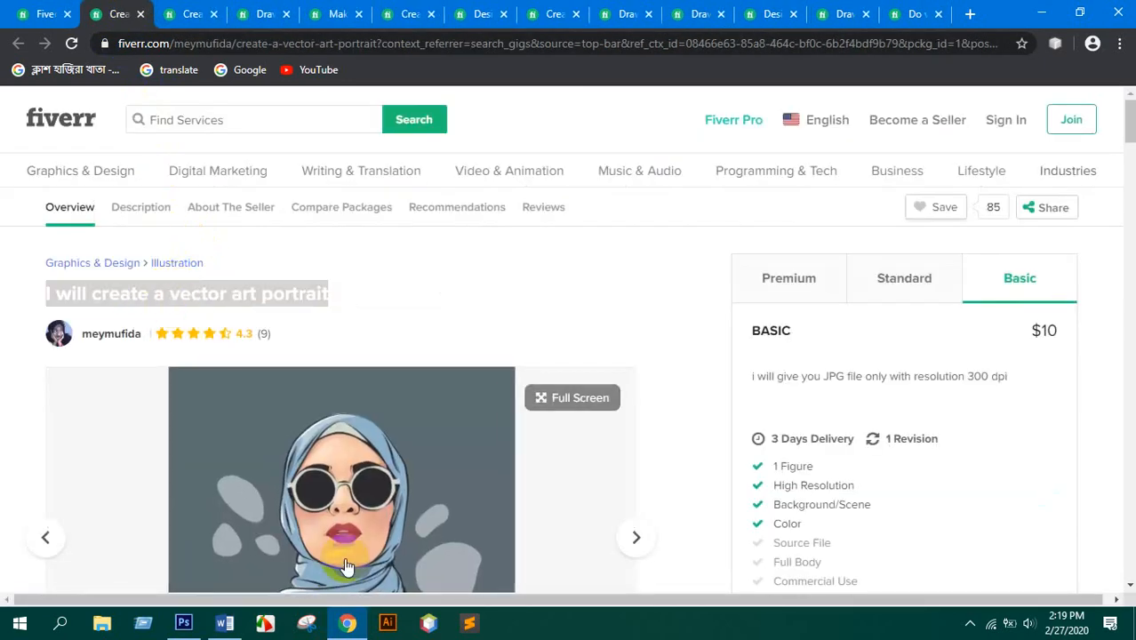
{"action": "left_click", "coordinate": [347, 624]}
{"action": "left_click", "coordinate": [343, 625]}
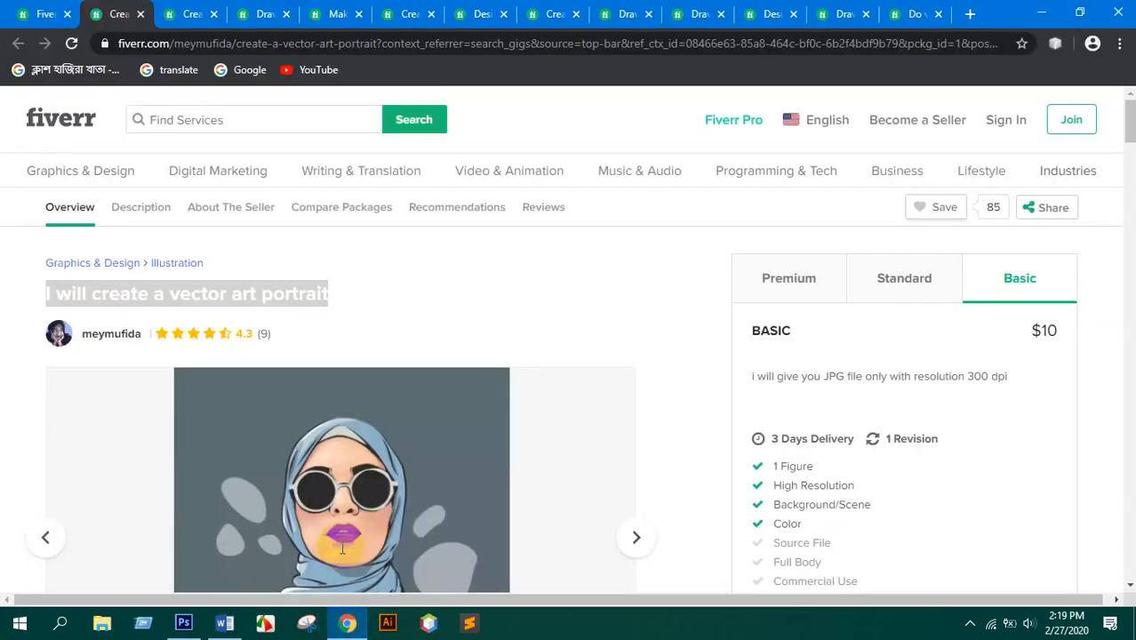
- Close the current gig and copy the next title "I will create a vector art portrait black and white" into the Word document
{"action": "left_click", "coordinate": [141, 14]}
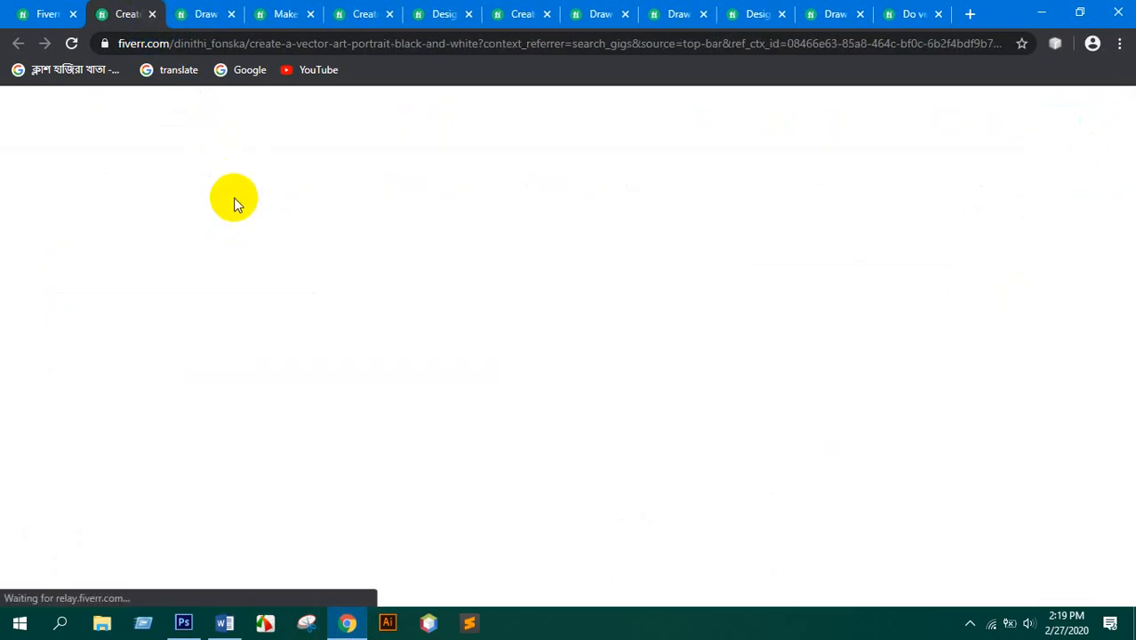
{"action": "triple_click", "coordinate": [220, 289]}
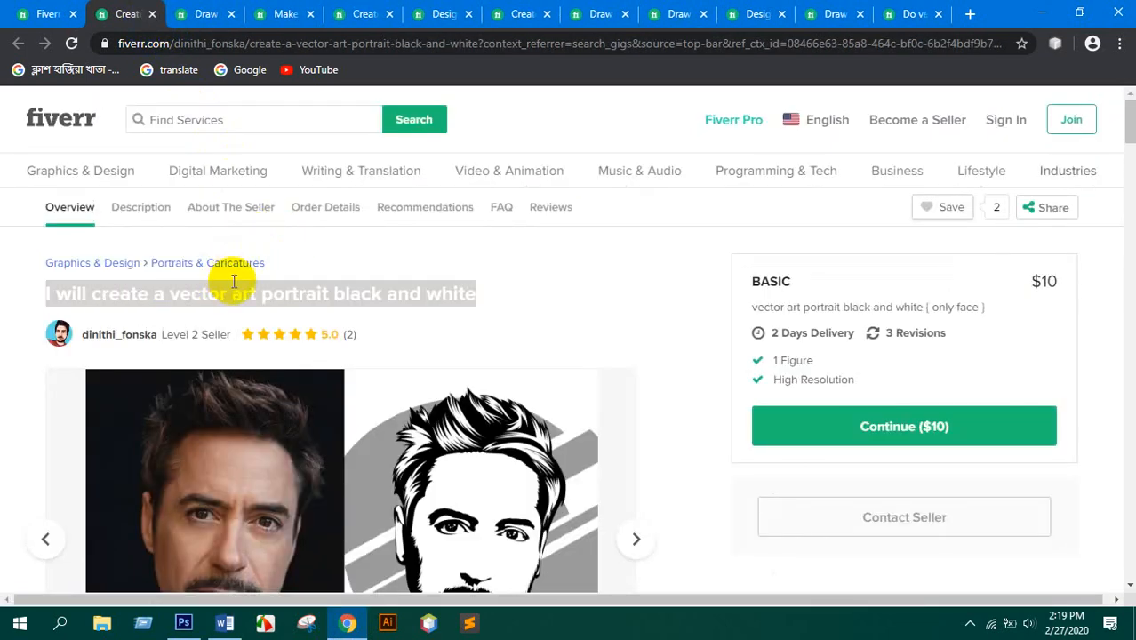
{"action": "left_click", "coordinate": [351, 620]}
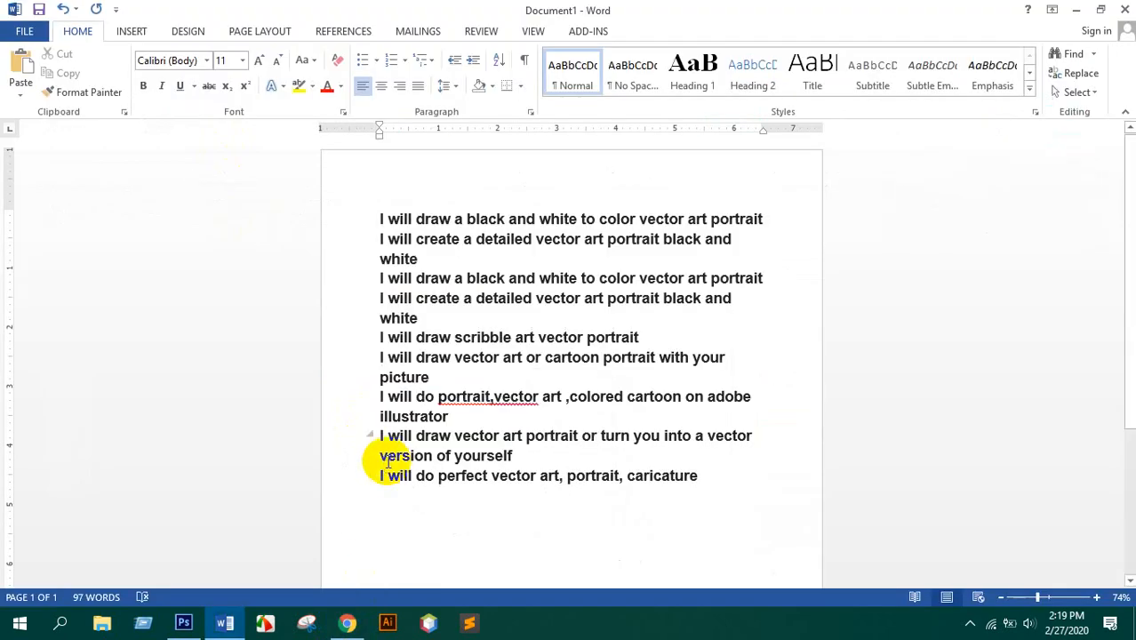
{"action": "key", "text": "ctrl+v"}
- Close the black and white portrait gig in Chrome and copy "I will draw a photo couples vector vexel art cartoon portrait" into Word
{"action": "left_click", "coordinate": [352, 613]}
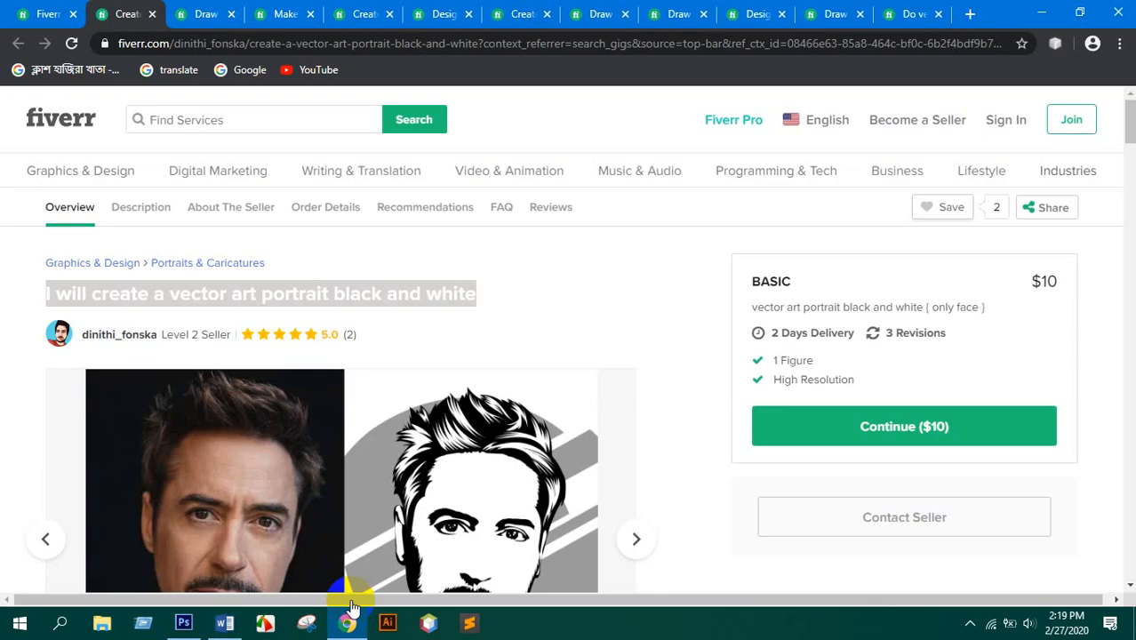
{"action": "left_click", "coordinate": [152, 13]}
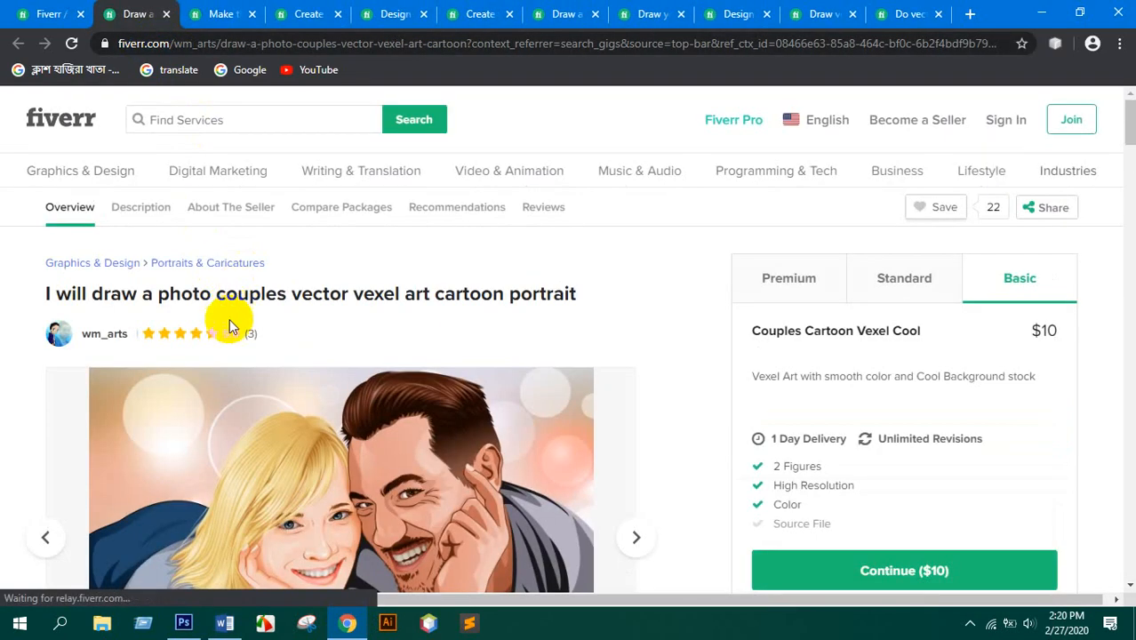
{"action": "triple_click", "coordinate": [210, 293]}
{"action": "key", "text": "ctrl+c"}
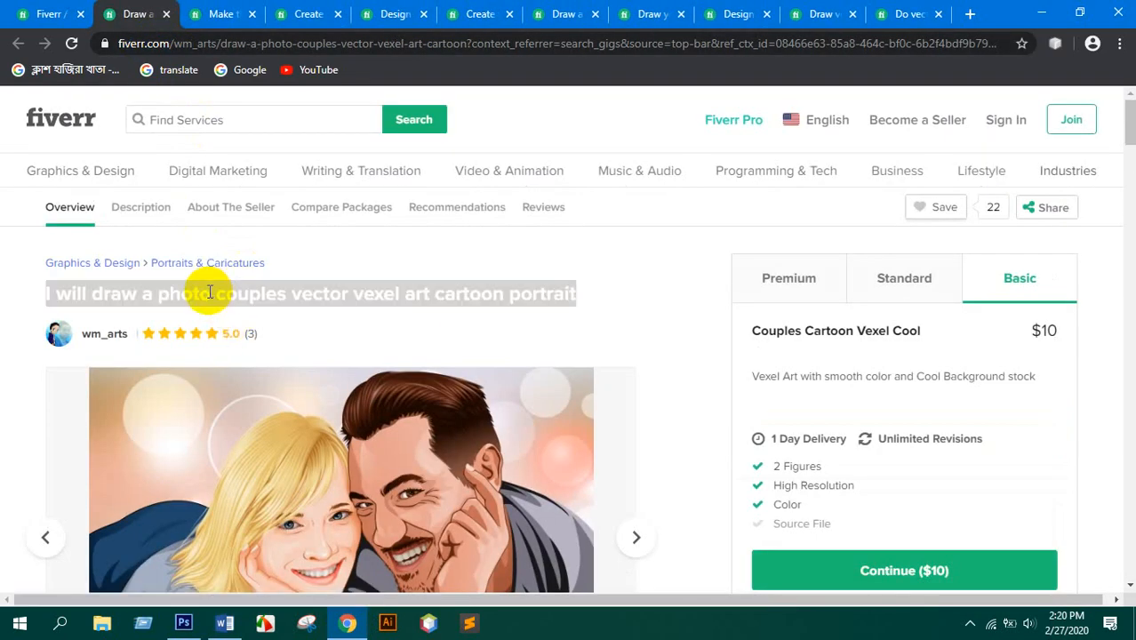
{"action": "left_click", "coordinate": [342, 625]}
{"action": "key", "text": "ctrl+v"}
- Close the couples vexel art gig in Chrome and copy "I will make the best face color vector art portrait" into Word
{"action": "left_click", "coordinate": [342, 625]}
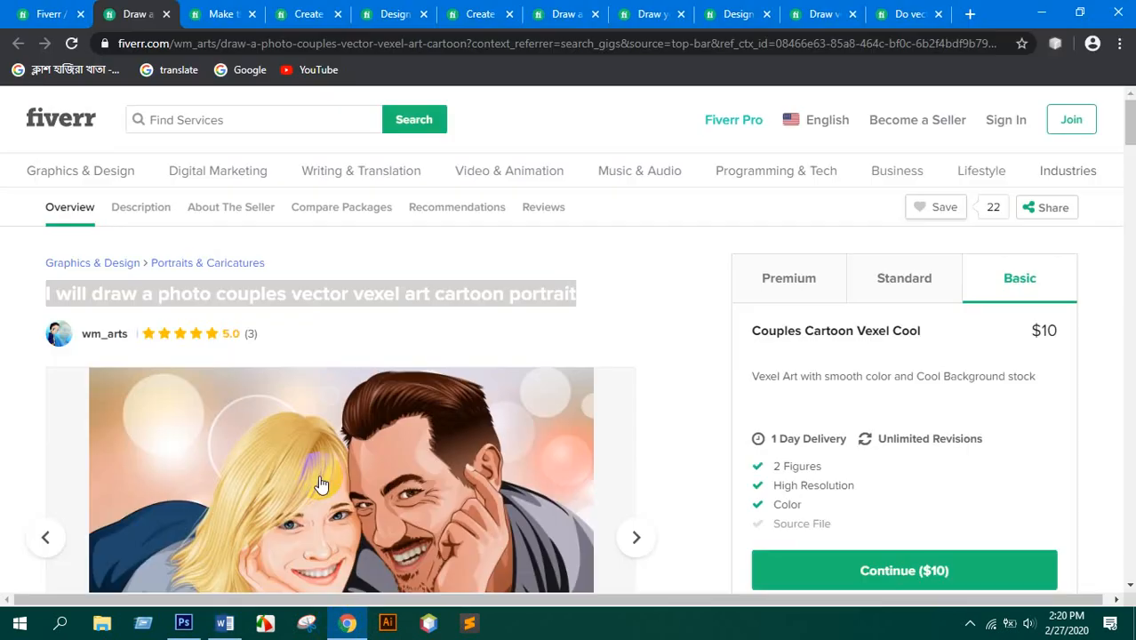
{"action": "left_click", "coordinate": [167, 15]}
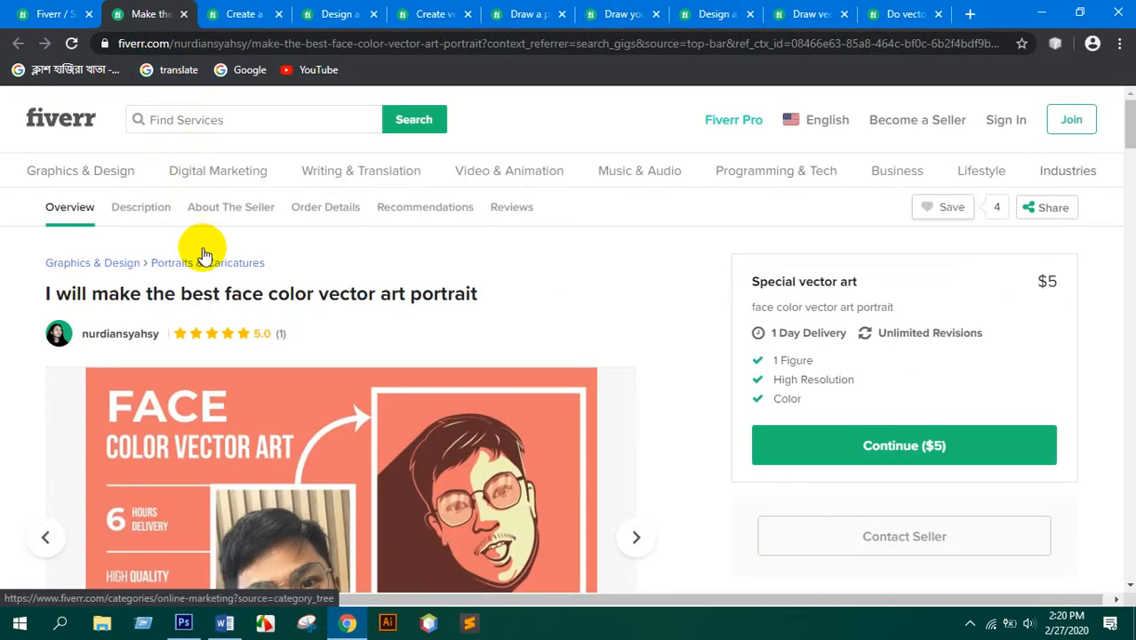
{"action": "triple_click", "coordinate": [177, 293]}
{"action": "key", "text": "ctrl+c"}
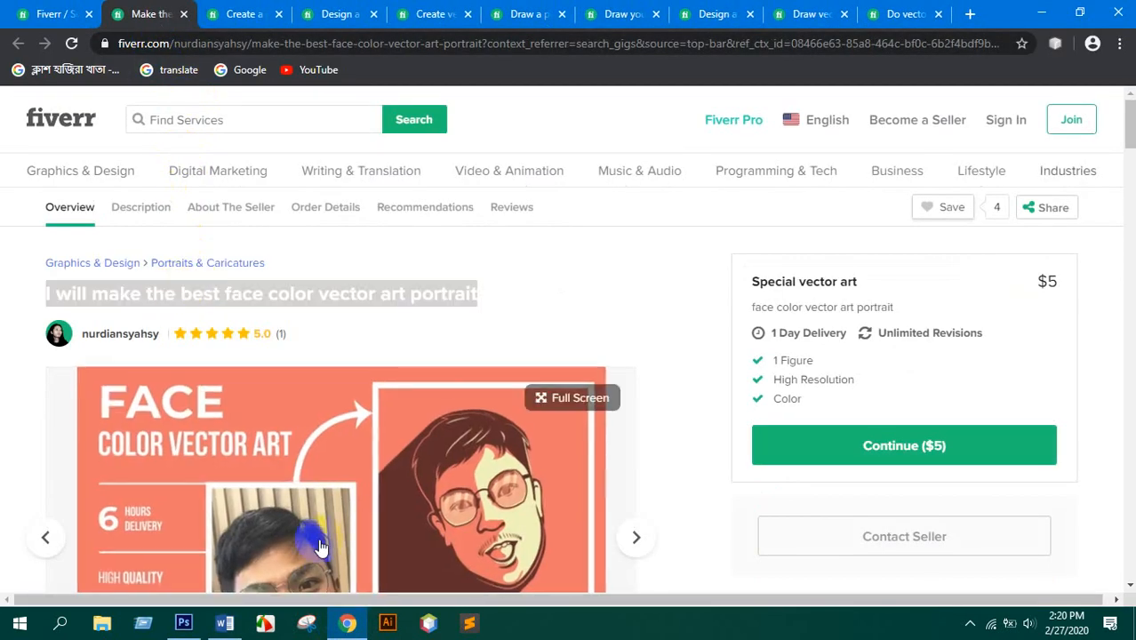
{"action": "left_click", "coordinate": [346, 625]}
{"action": "key", "text": "ctrl+v"}
- Close the face color portrait gig in Chrome and copy "I will create a detailed vector art portrait" into the Word document
{"action": "left_click", "coordinate": [347, 625]}
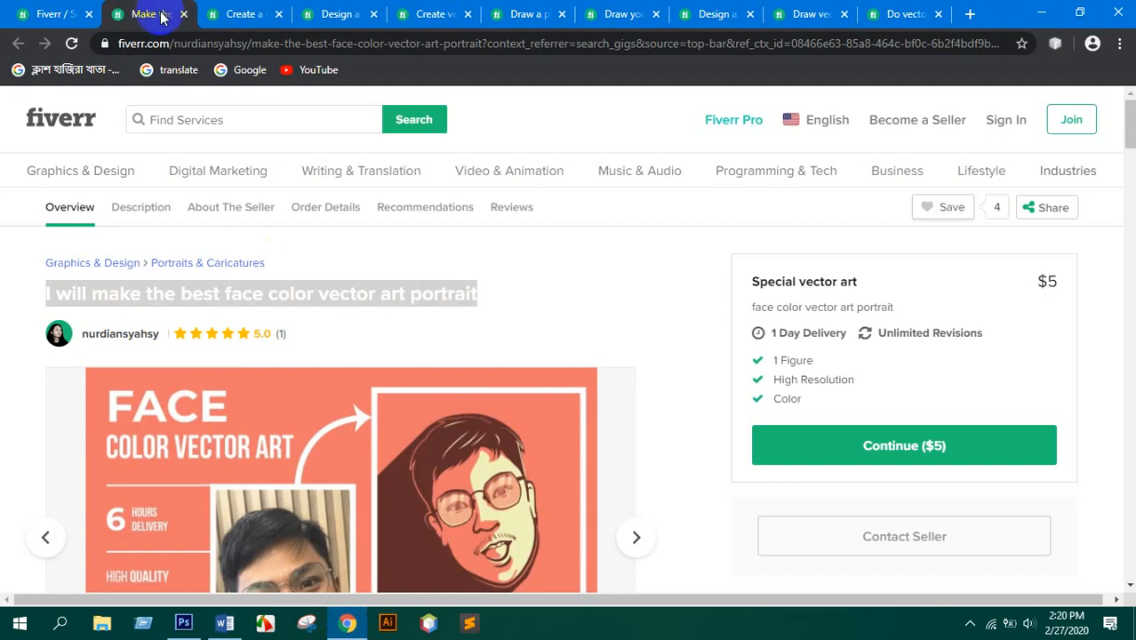
{"action": "key", "text": "ctrl+w"}
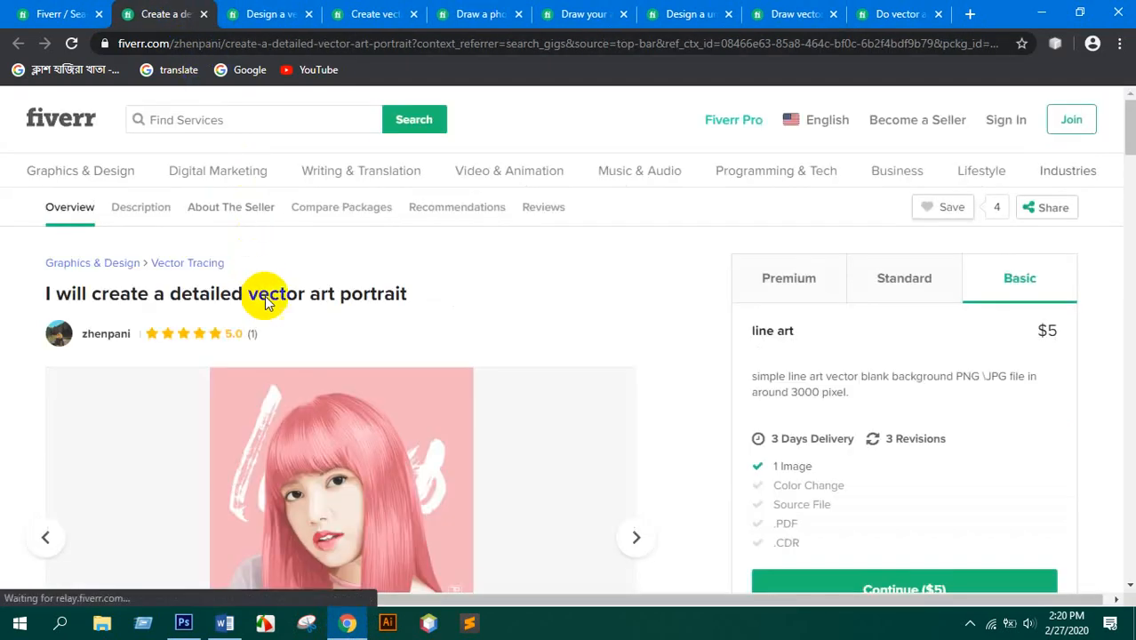
{"action": "triple_click", "coordinate": [226, 295]}
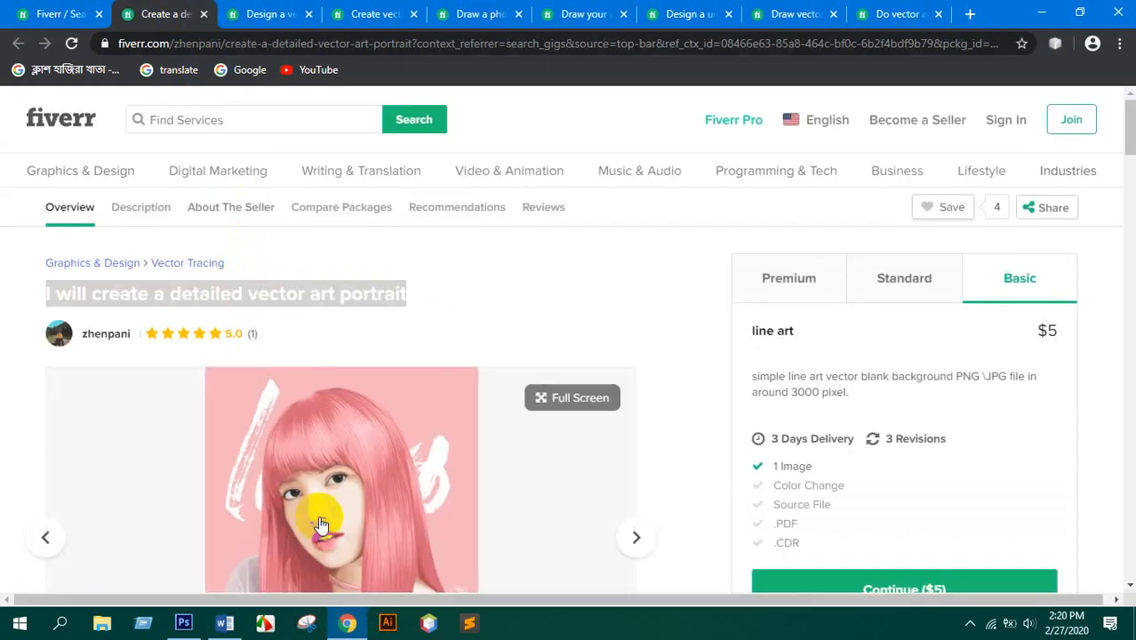
{"action": "key", "text": "ctrl+c"}
{"action": "left_click", "coordinate": [346, 625]}
{"action": "key", "text": "ctrl+v"}
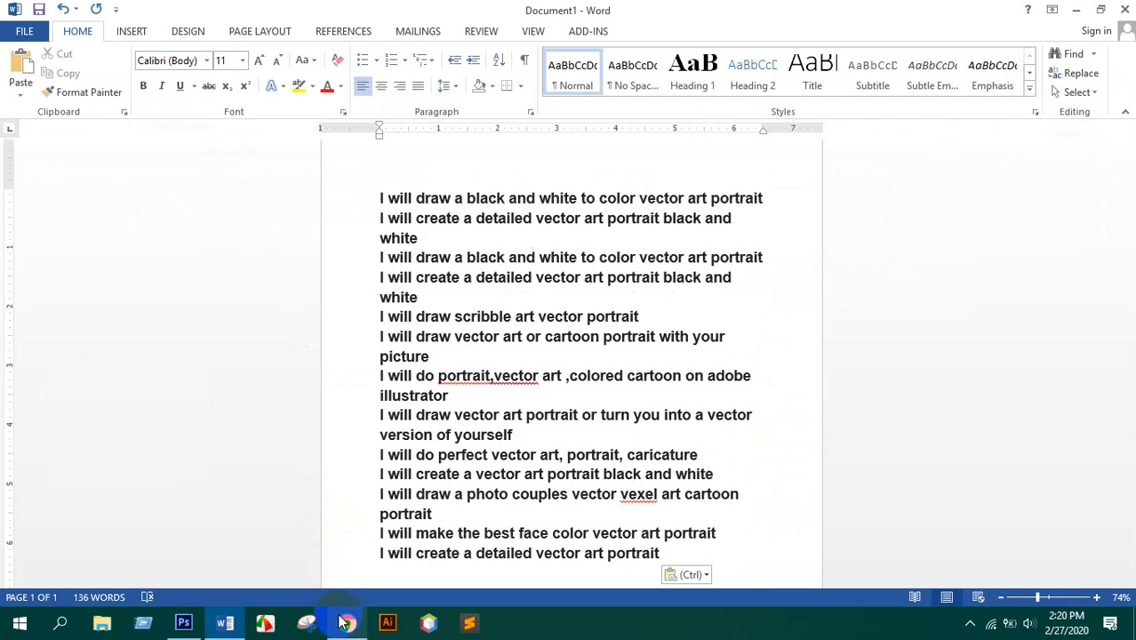
- Close the detailed portrait gig in Chrome and copy "I will design a vector cartoon character art portrait" into the Word document
{"action": "left_click", "coordinate": [347, 625]}
{"action": "left_click", "coordinate": [203, 15]}
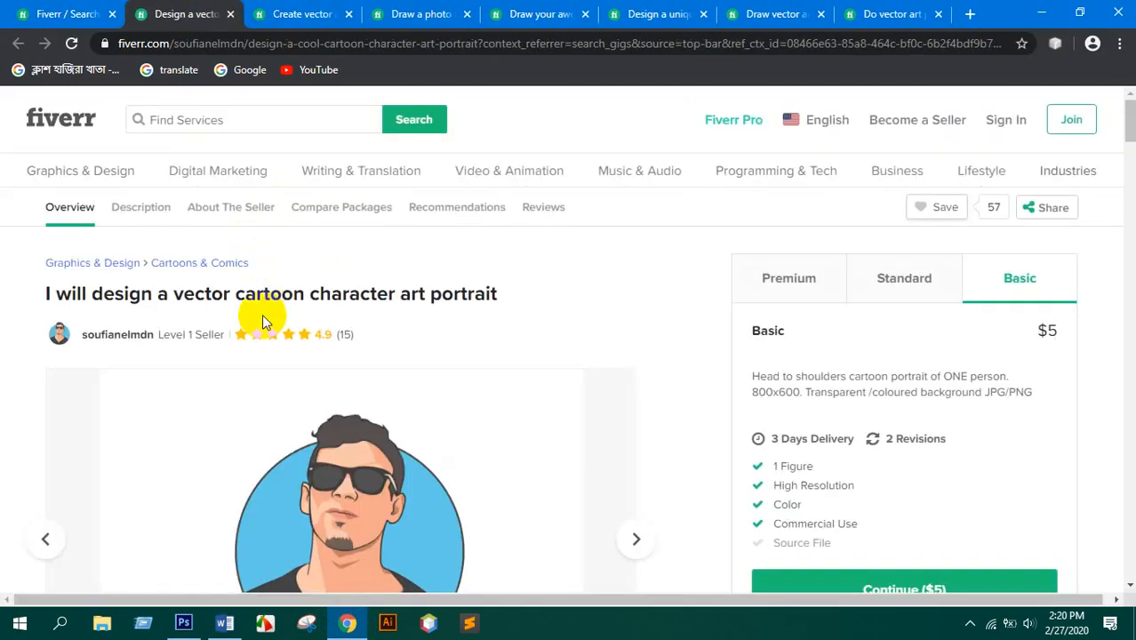
{"action": "triple_click", "coordinate": [185, 293]}
{"action": "key", "text": "ctrl+c"}
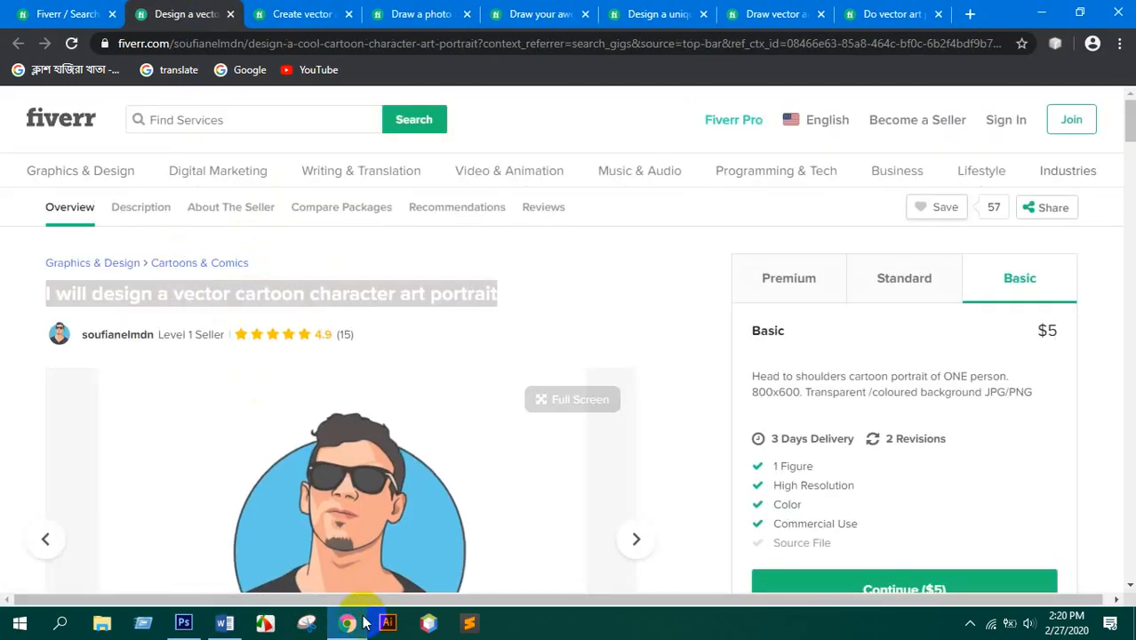
{"action": "left_click", "coordinate": [224, 622]}
{"action": "key", "text": "ctrl+v"}
- Close the cartoon character gig in Chrome and copy the title "I will create vector art portrait" into the Word document
{"action": "left_click", "coordinate": [347, 622]}
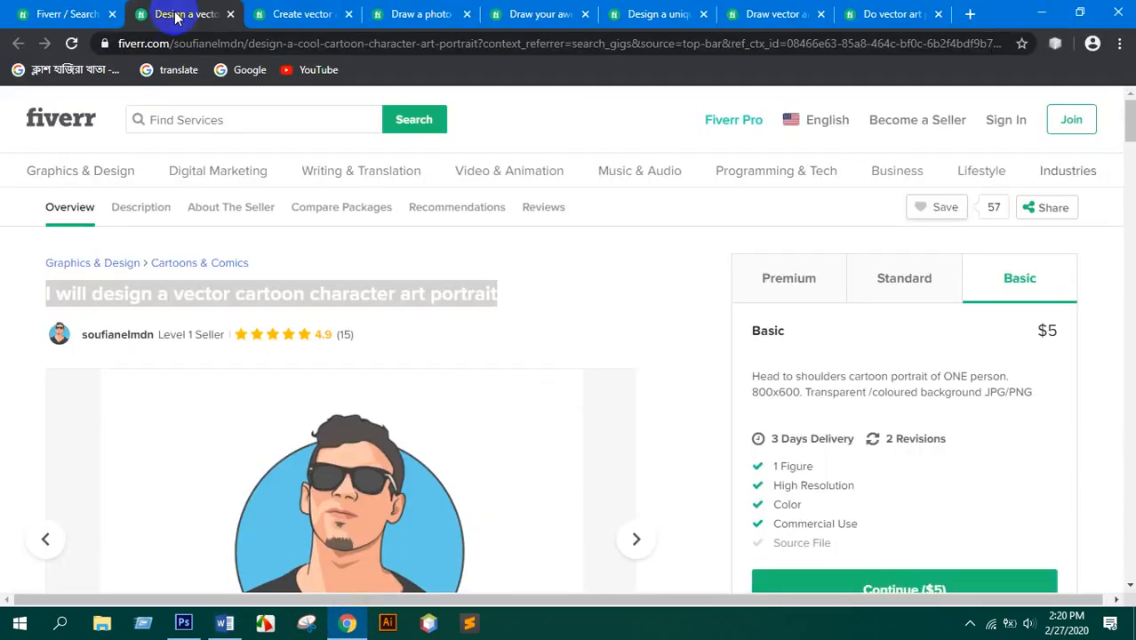
{"action": "left_click", "coordinate": [230, 14]}
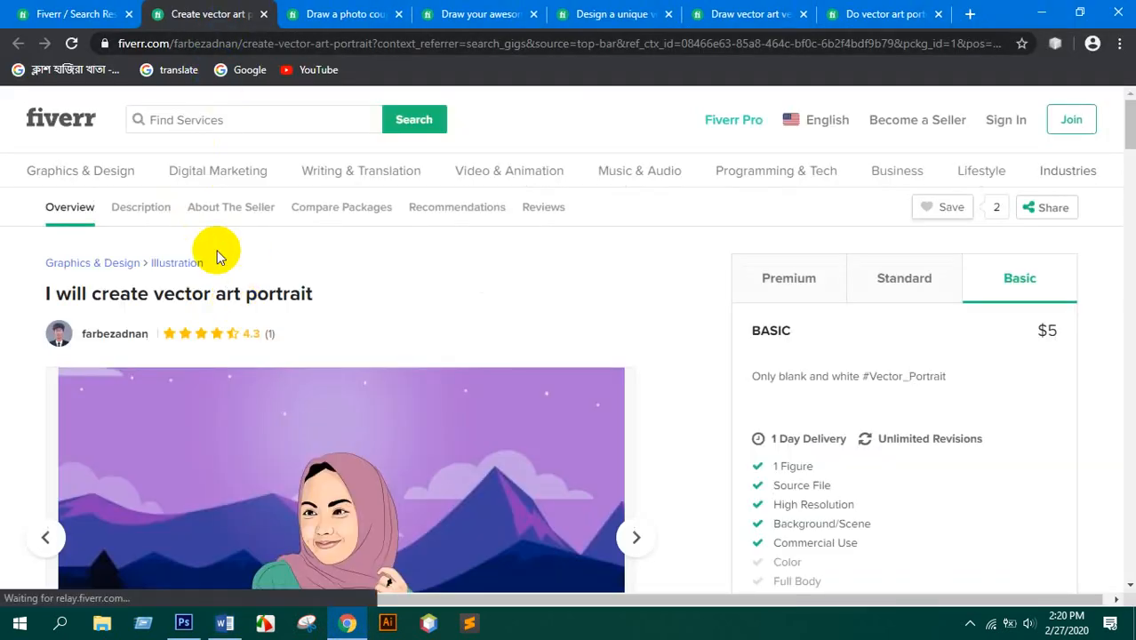
{"action": "triple_click", "coordinate": [178, 292]}
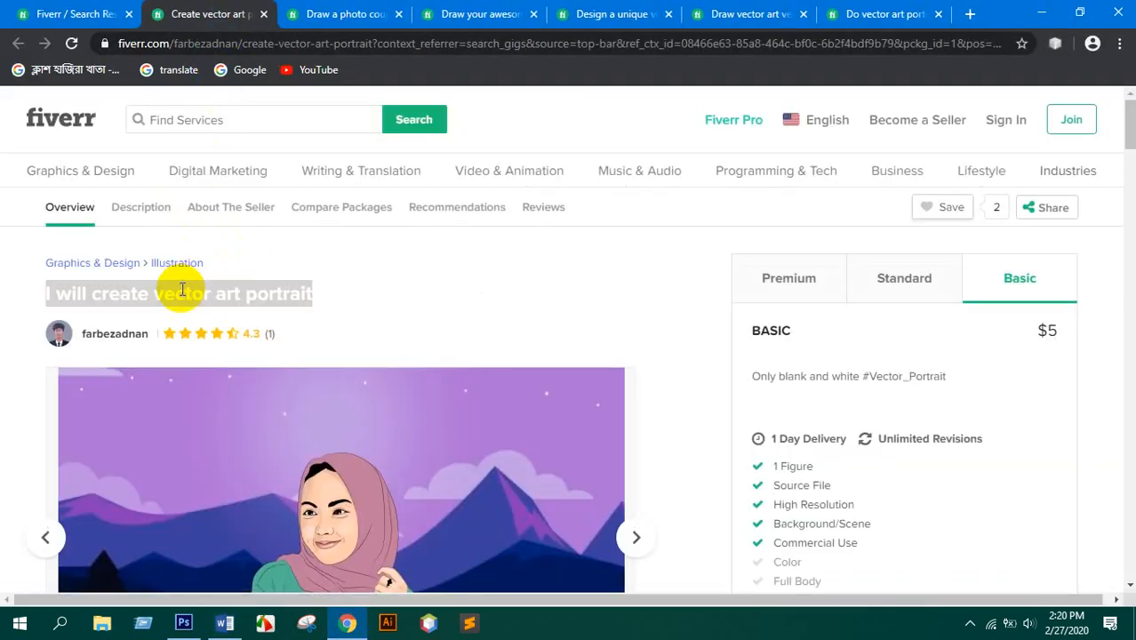
{"action": "left_click", "coordinate": [348, 625]}
{"action": "key", "text": "ctrl+v"}
- Close the current gig in Chrome and copy "I will draw a photo couples vector art cartoon portrait" into the Word document
{"action": "left_click", "coordinate": [348, 625]}
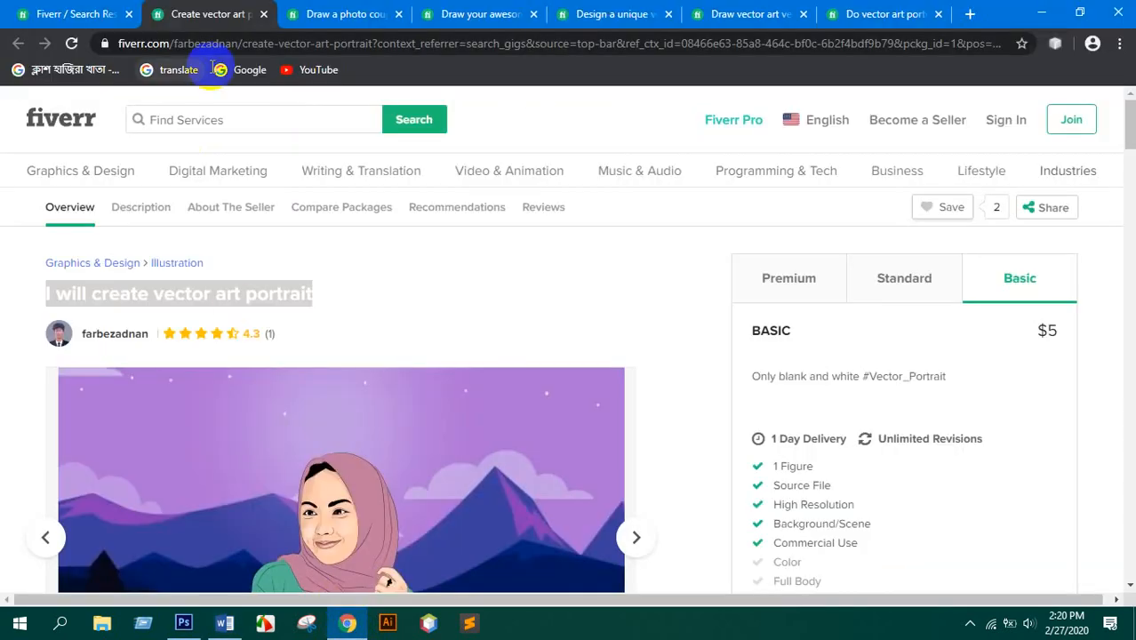
{"action": "left_click", "coordinate": [263, 14]}
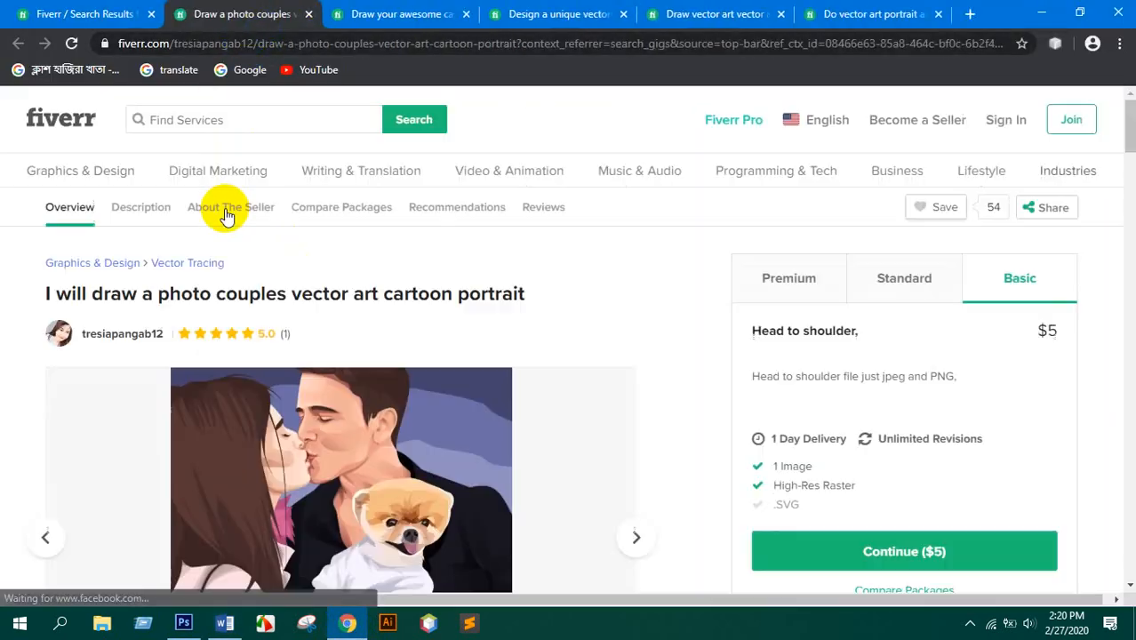
{"action": "triple_click", "coordinate": [209, 296]}
{"action": "key", "text": "ctrl+c"}
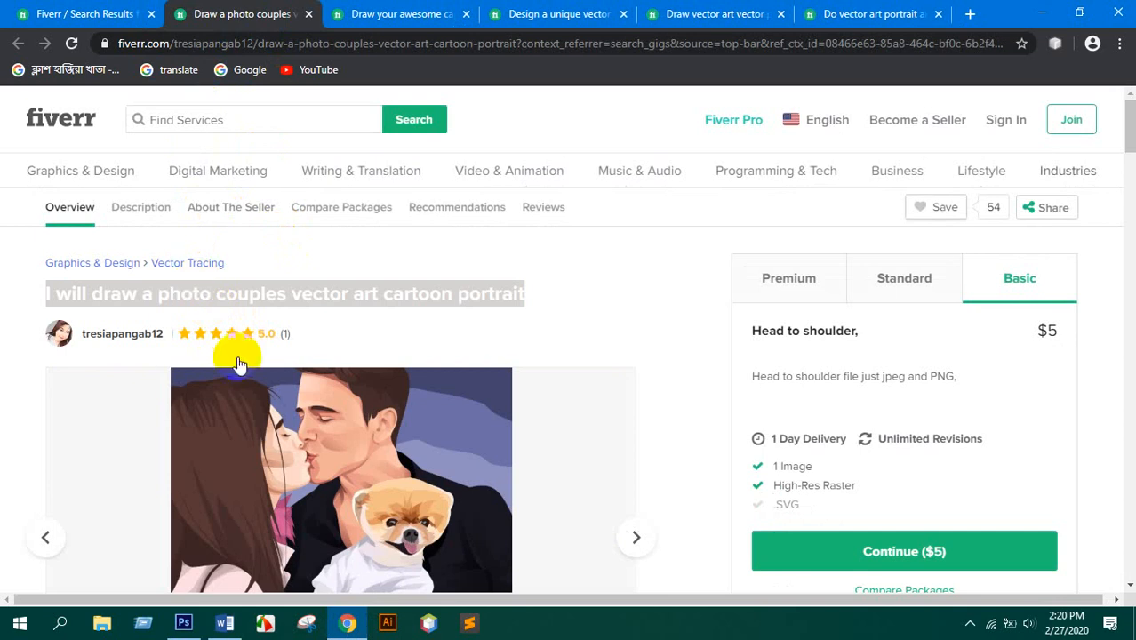
{"action": "left_click", "coordinate": [348, 625]}
{"action": "key", "text": "ctrl+v"}
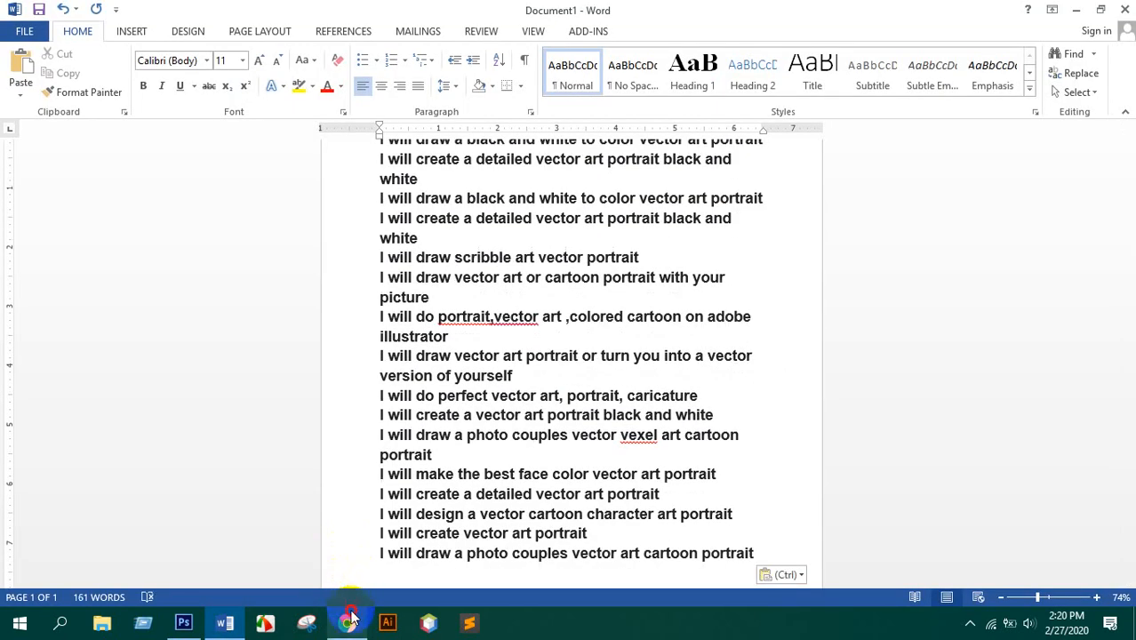
- Close the couples cartoon gig in Chrome and copy "I will draw your awesome cartoon portrait or vector art" into Word
{"action": "left_click", "coordinate": [347, 623]}
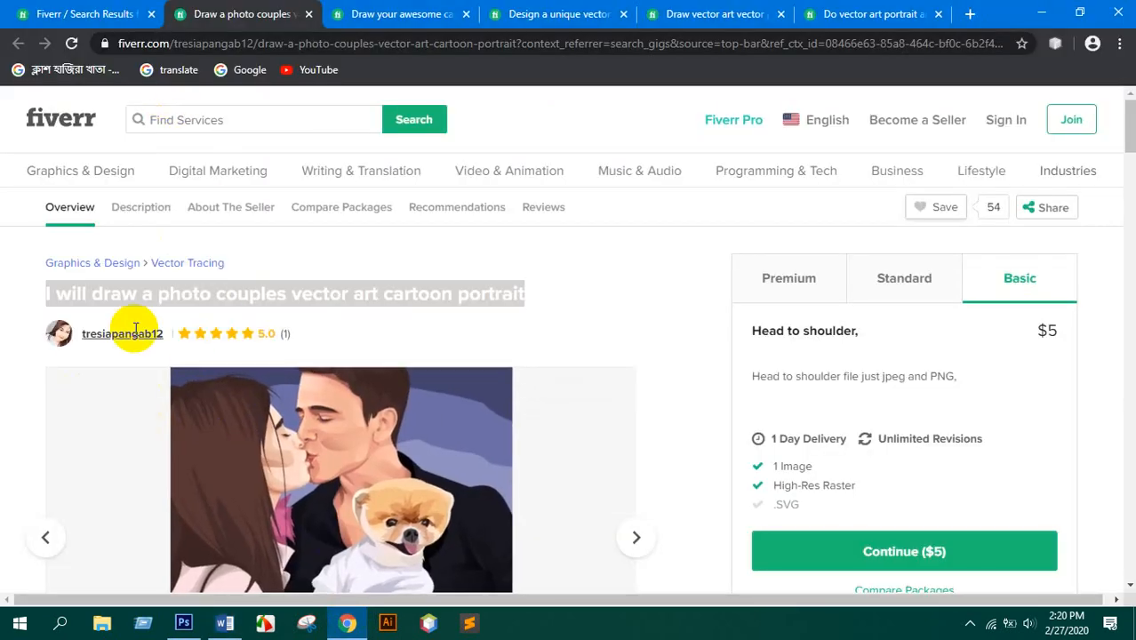
{"action": "left_click", "coordinate": [309, 14]}
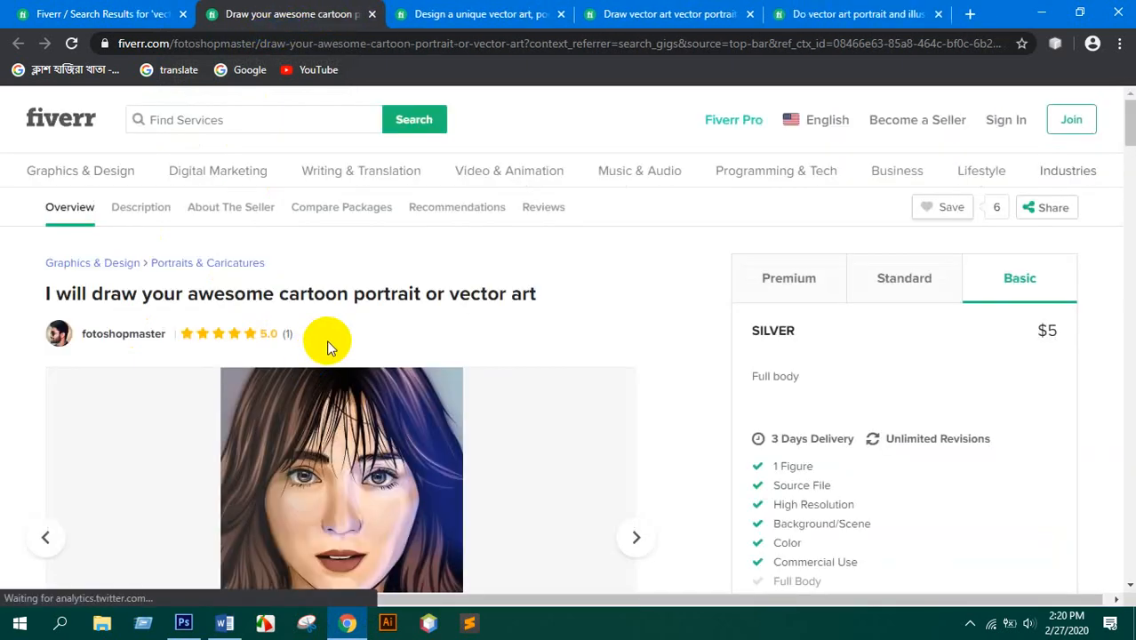
{"action": "triple_click", "coordinate": [212, 285]}
{"action": "key", "text": "ctrl+c"}
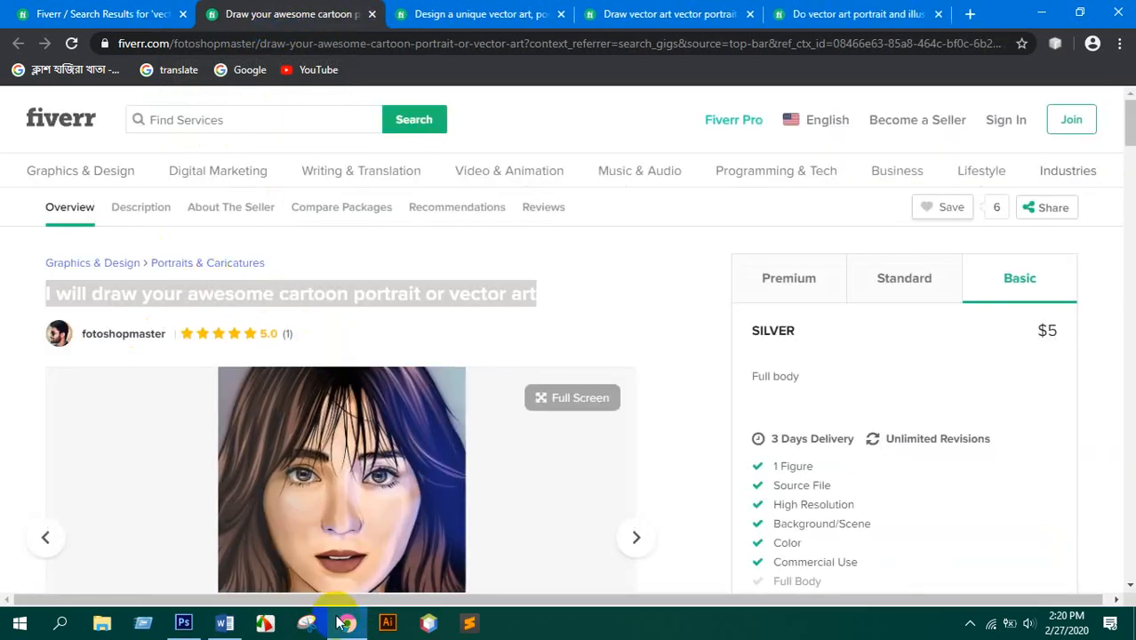
{"action": "left_click", "coordinate": [225, 622]}
{"action": "key", "text": "ctrl+v"}
- Close the awesome cartoon portrait gig in Chrome and copy "I will design a unique vector art, portrait for you" into Word
{"action": "left_click", "coordinate": [347, 622]}
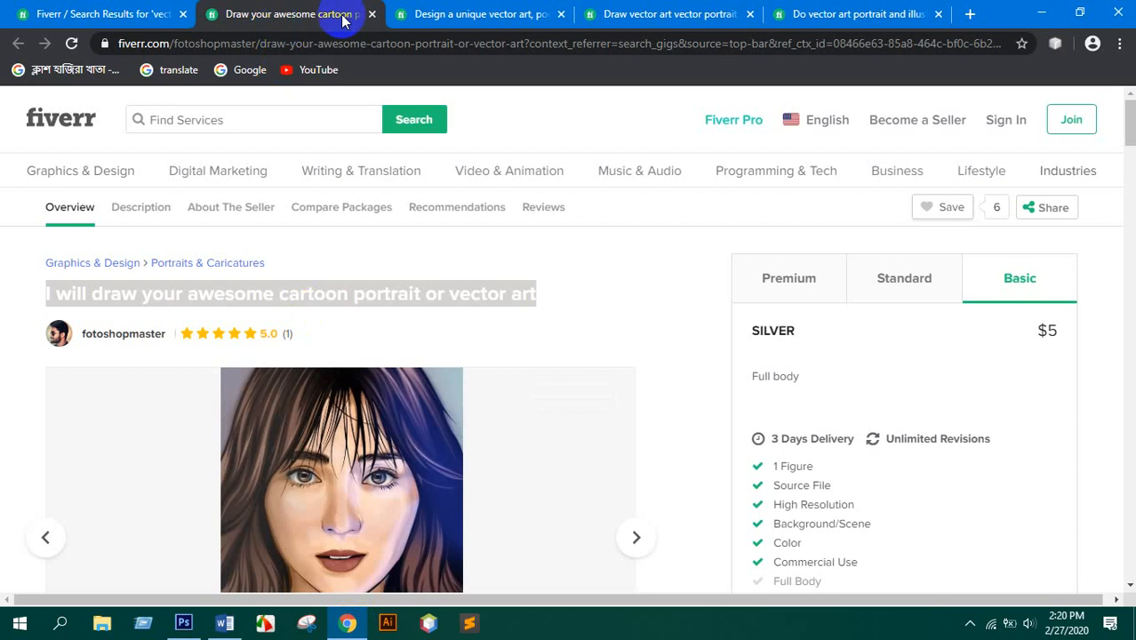
{"action": "left_click", "coordinate": [372, 14]}
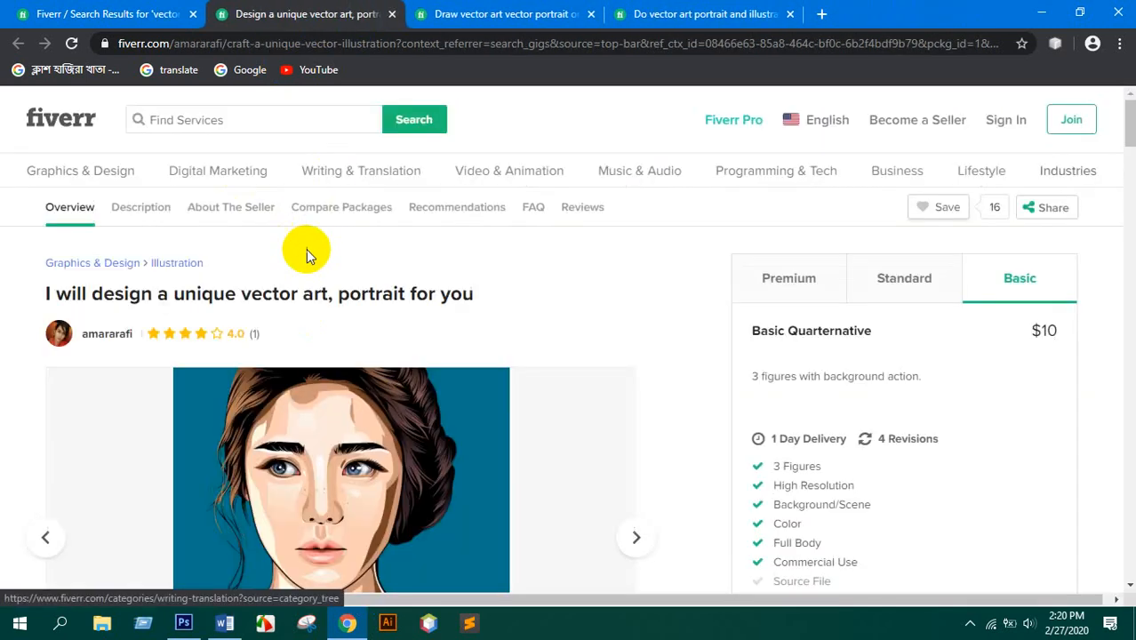
{"action": "triple_click", "coordinate": [233, 299]}
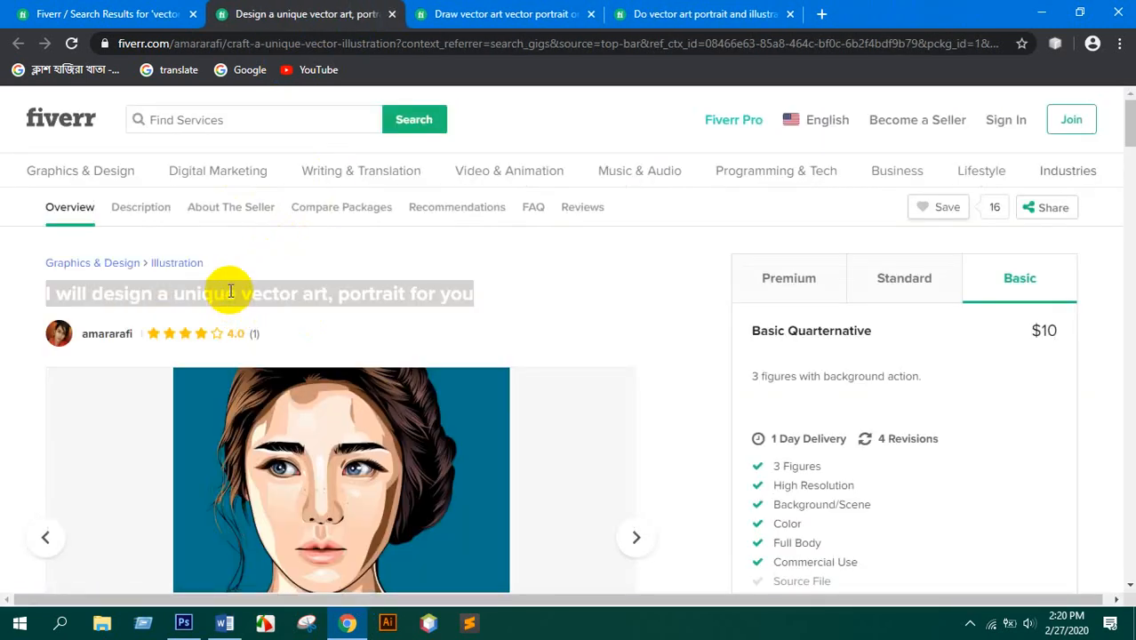
{"action": "left_click", "coordinate": [347, 623]}
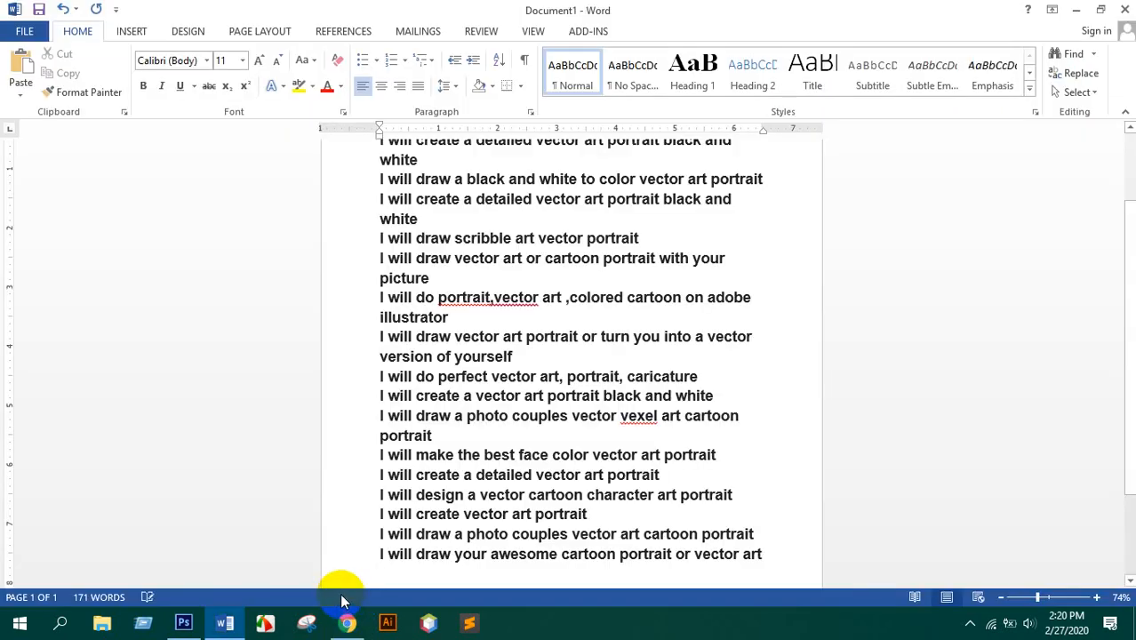
{"action": "key", "text": "ctrl+v"}
- Close the unique vector art gig in Chrome and copy "I will draw vector art vector portrait or cartoon portrait" into Word
{"action": "left_click", "coordinate": [346, 622]}
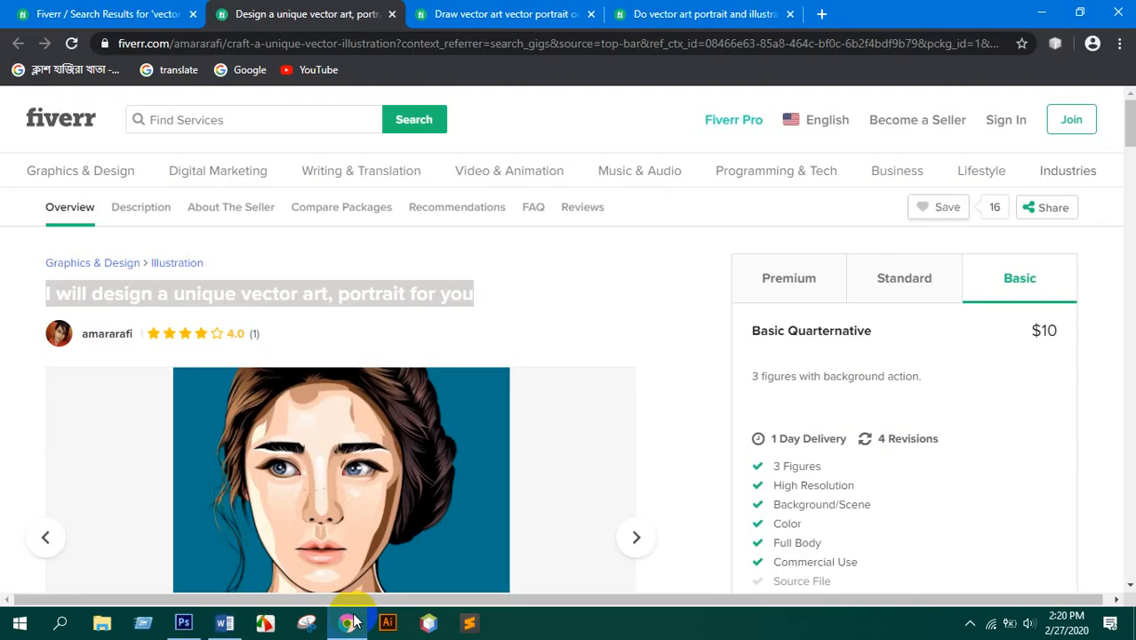
{"action": "left_click", "coordinate": [392, 14]}
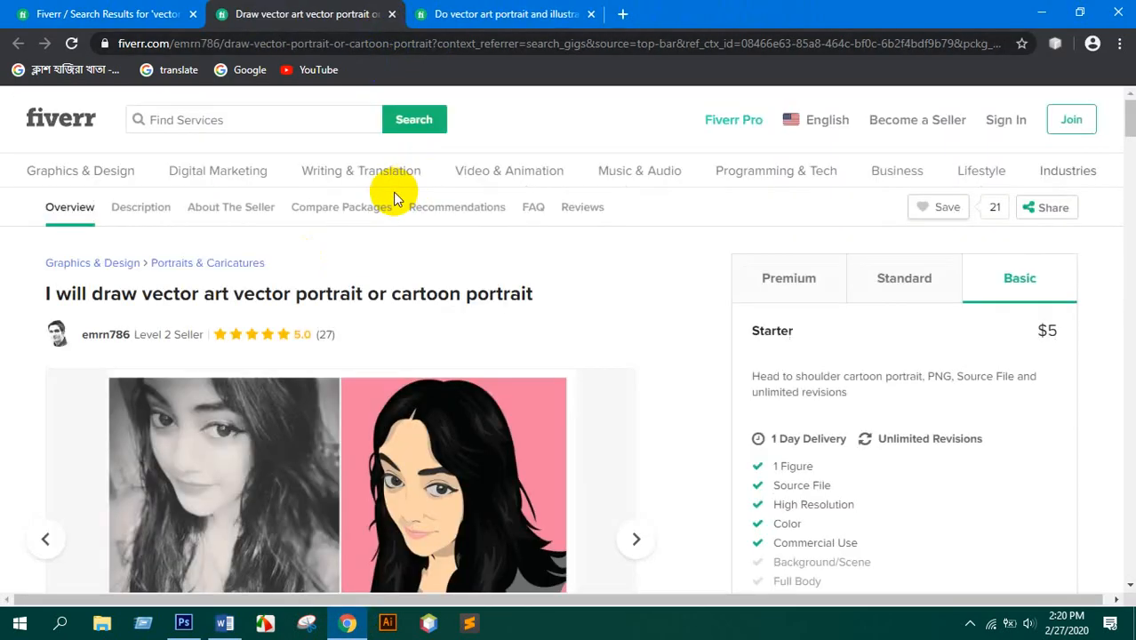
{"action": "triple_click", "coordinate": [252, 298]}
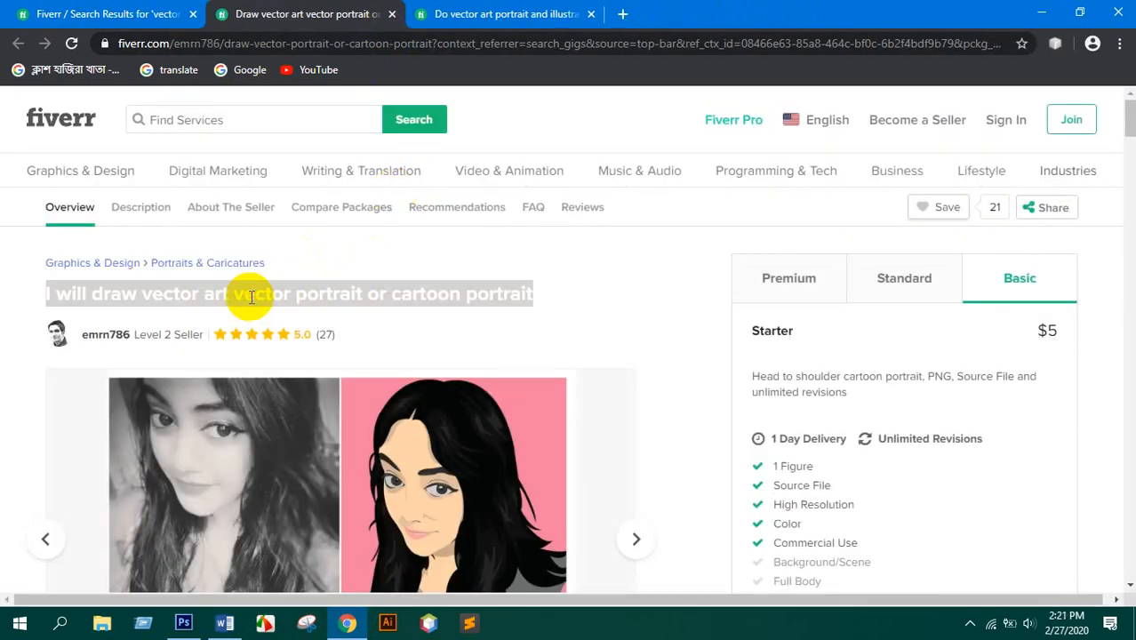
{"action": "left_click", "coordinate": [348, 624]}
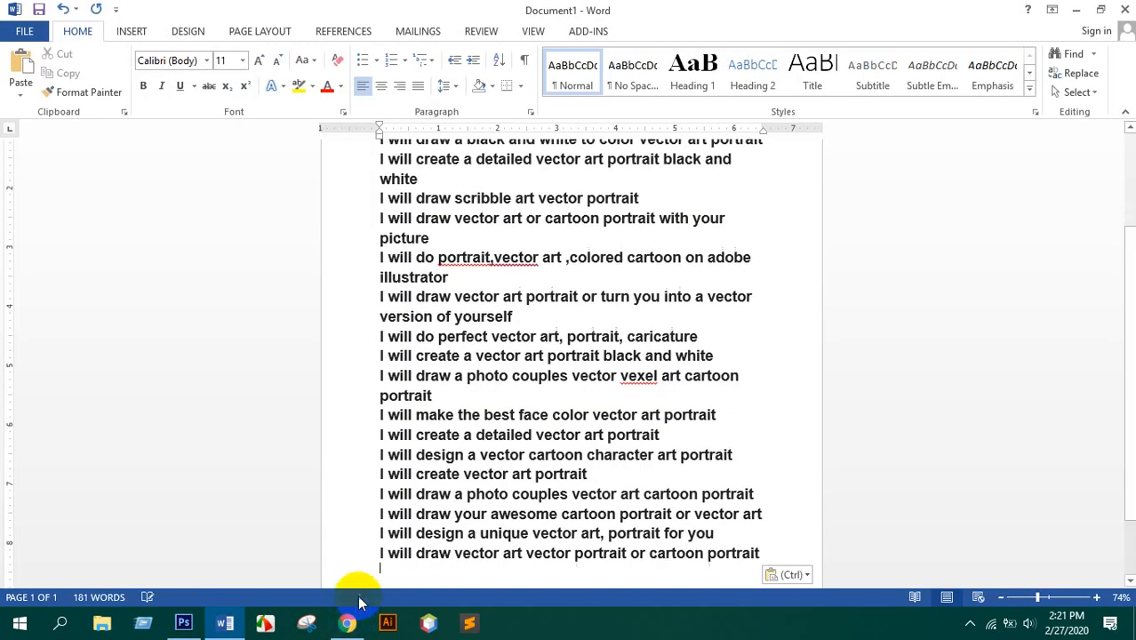
- Return to the open gig in Chrome and examine its sample images, About This Gig description and seller profile
{"action": "left_click", "coordinate": [347, 624]}
{"action": "mouse_move", "coordinate": [327, 166]}
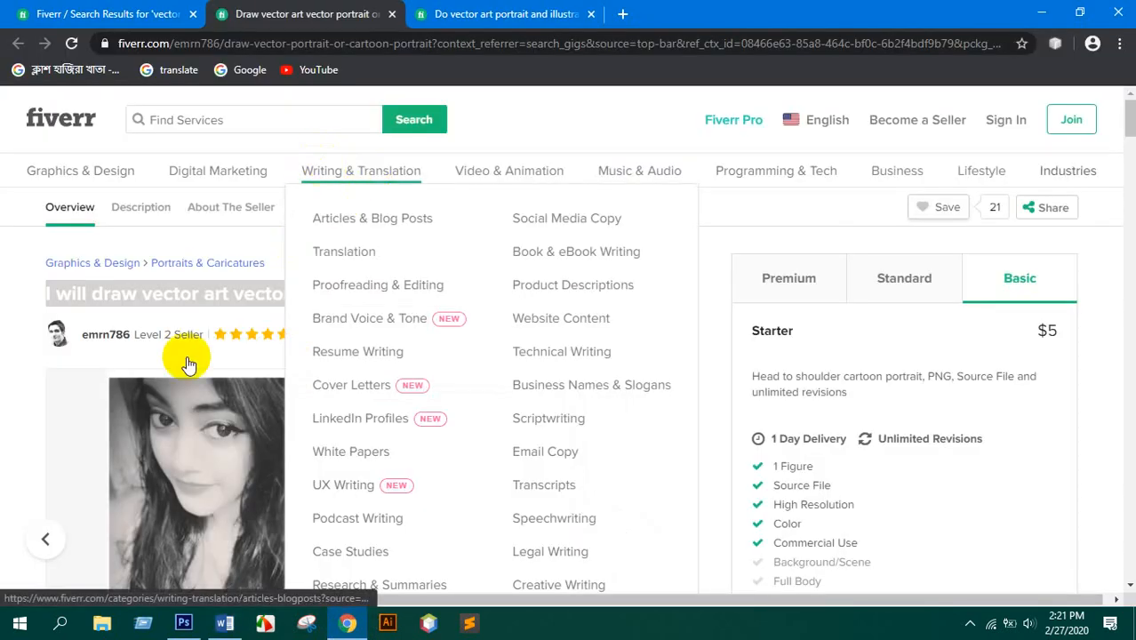
{"action": "scroll", "coordinate": [355, 407], "scroll_direction": "down", "scroll_amount": 2}
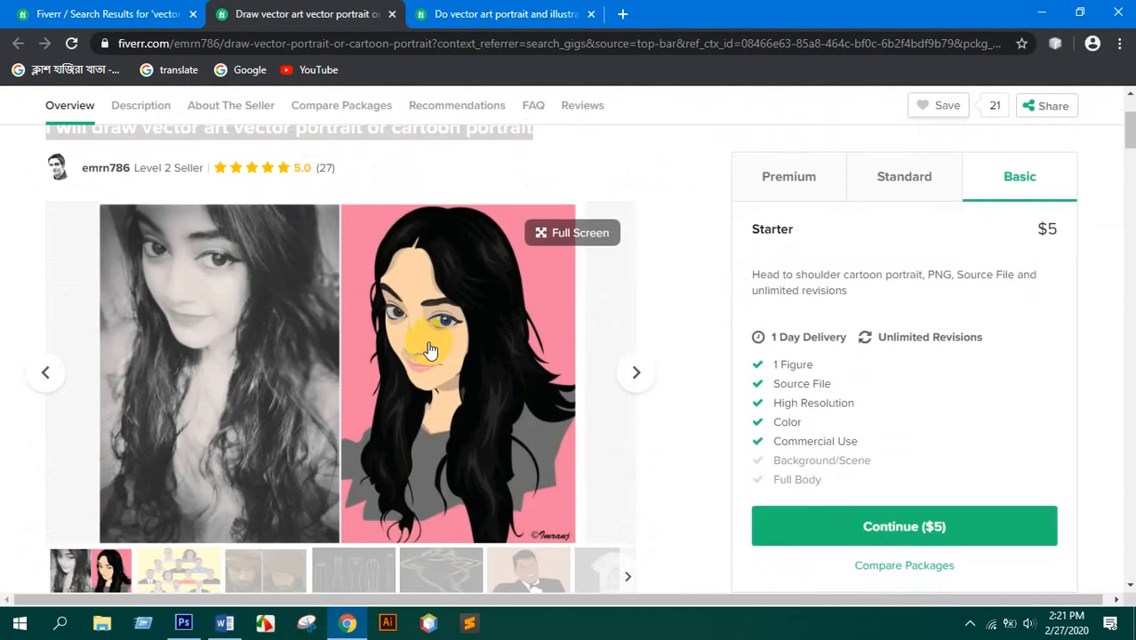
{"action": "scroll", "coordinate": [431, 350], "scroll_direction": "down", "scroll_amount": 5}
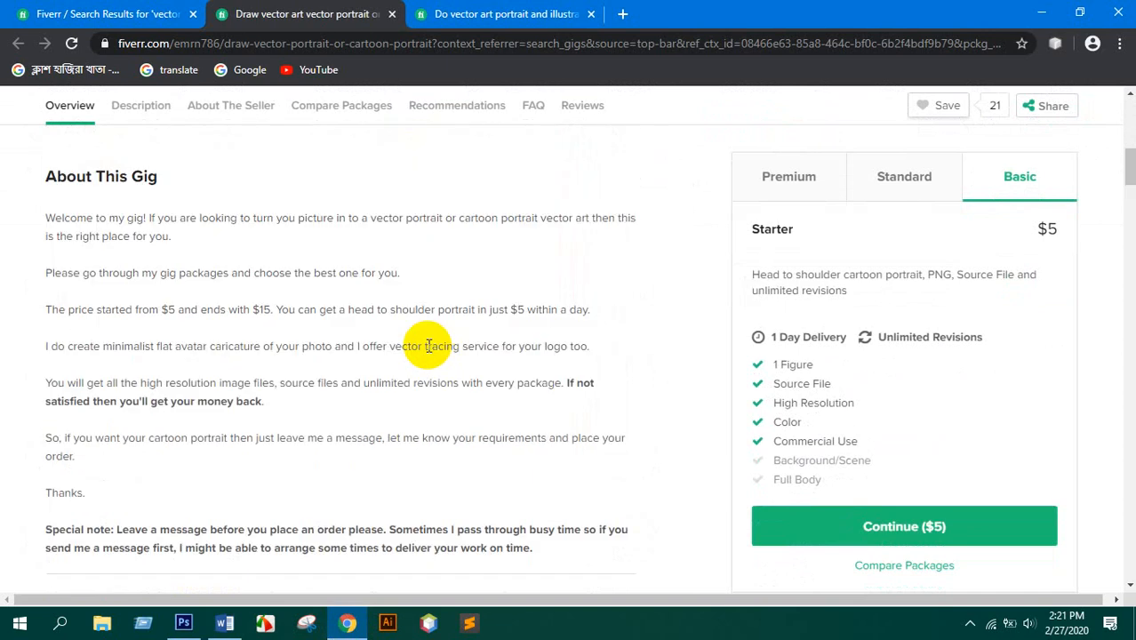
{"action": "scroll", "coordinate": [432, 350], "scroll_direction": "down", "scroll_amount": 3}
{"action": "scroll", "coordinate": [432, 352], "scroll_direction": "up", "scroll_amount": 8}
{"action": "scroll", "coordinate": [430, 353], "scroll_direction": "down", "scroll_amount": 12}
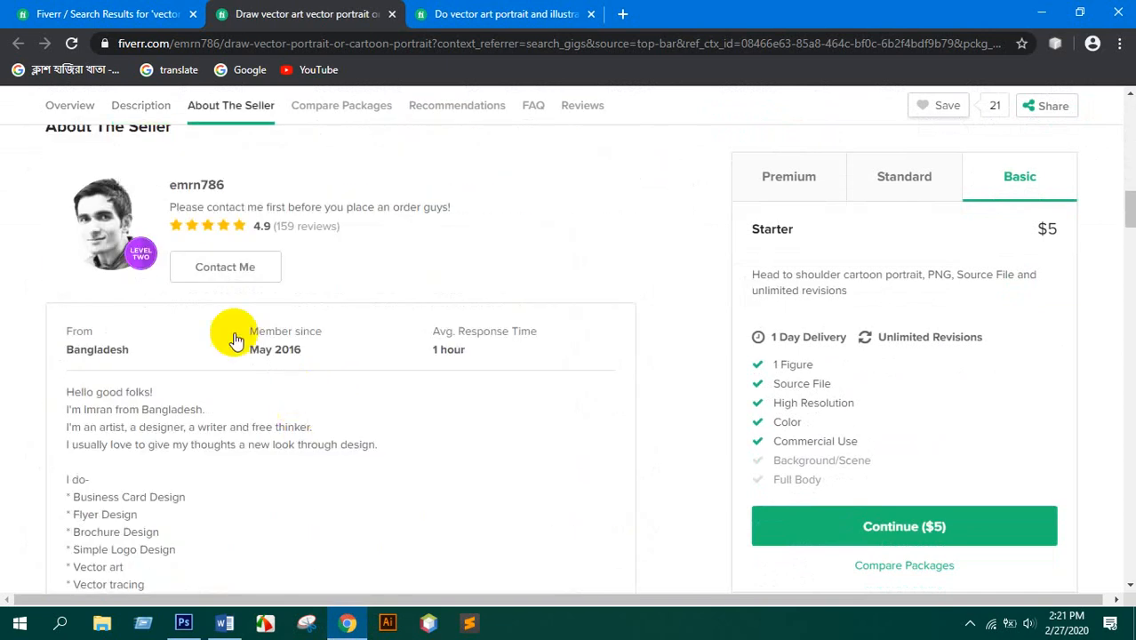
{"action": "scroll", "coordinate": [310, 286], "scroll_direction": "up", "scroll_amount": 4}
{"action": "scroll", "coordinate": [309, 285], "scroll_direction": "up", "scroll_amount": 8}
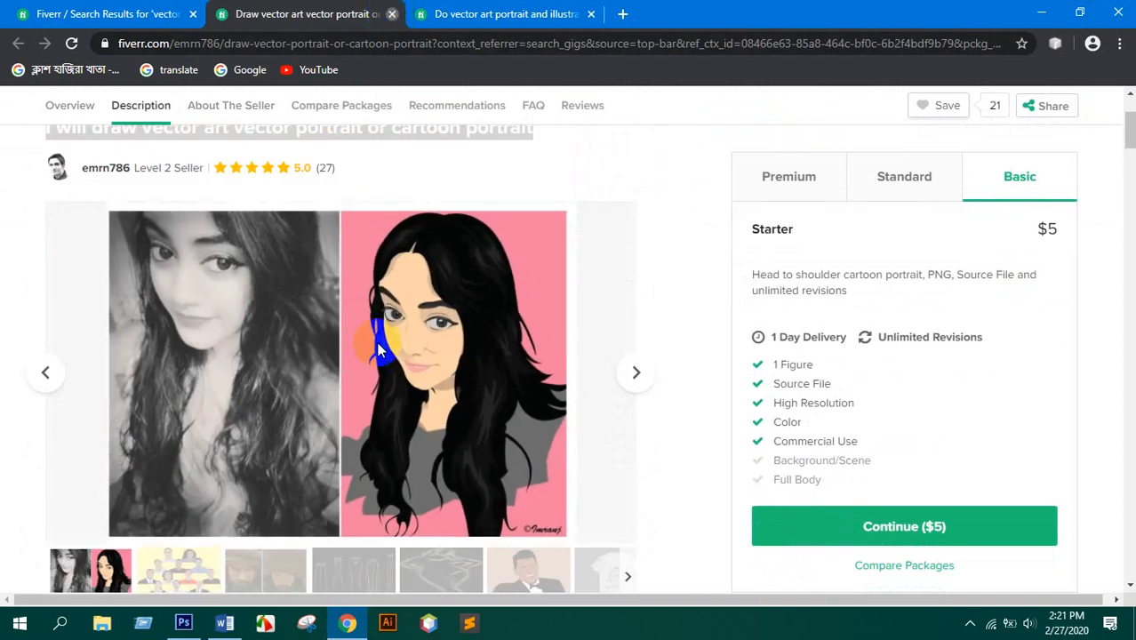
- Close the cartoon portrait gig in Chrome and copy "I will do vector art portrait and illustration within 24 hours" into Word
{"action": "key", "text": "ctrl+w"}
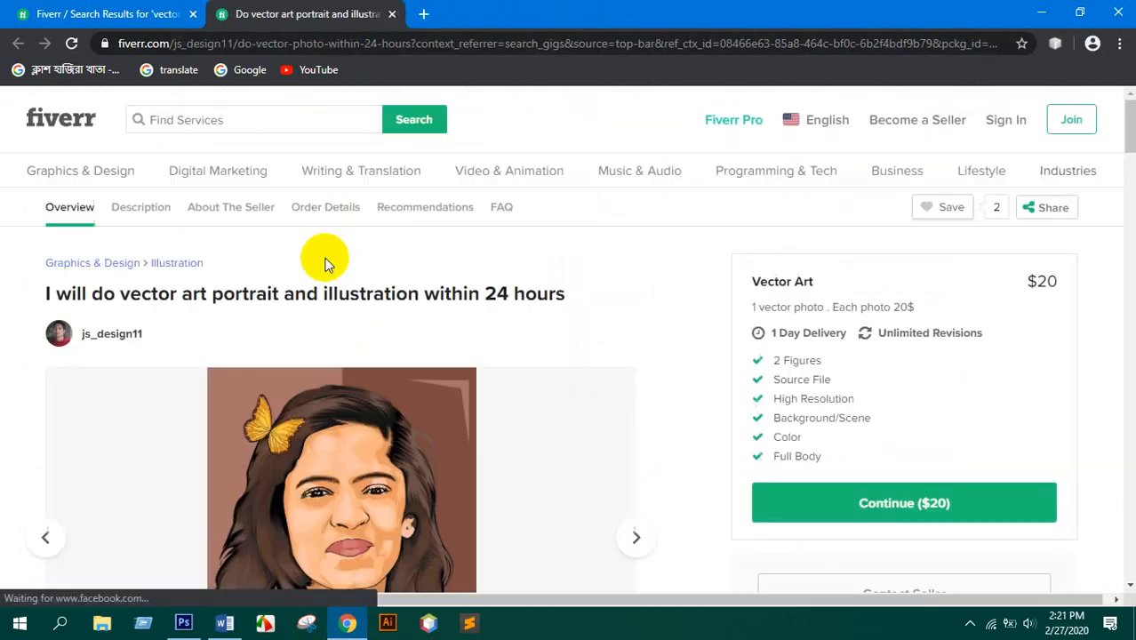
{"action": "triple_click", "coordinate": [195, 296]}
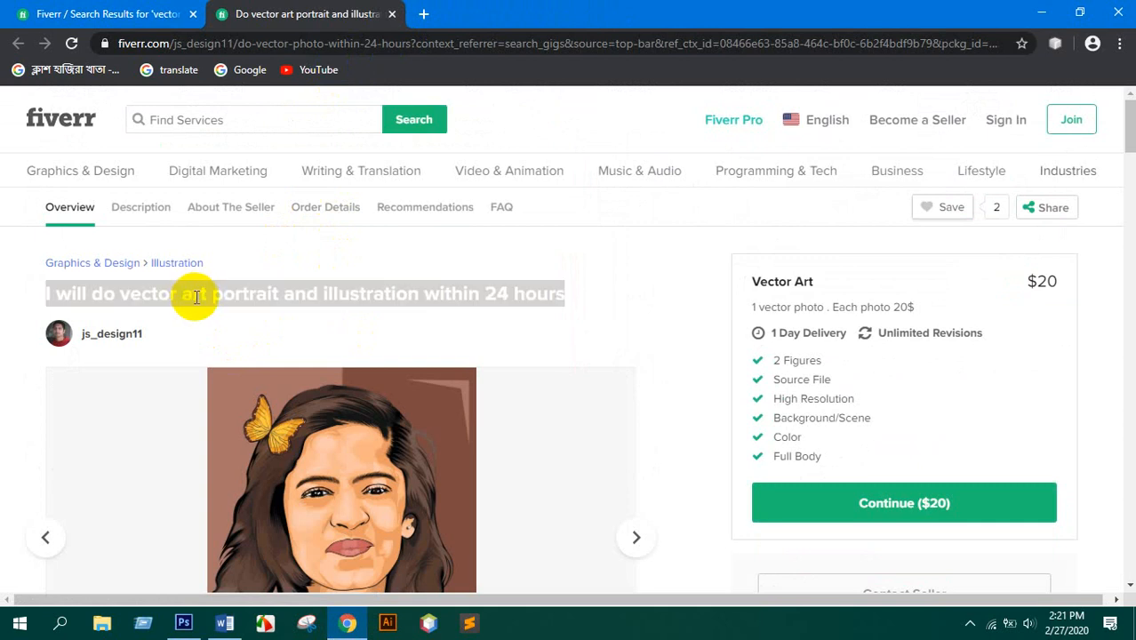
{"action": "left_click", "coordinate": [346, 623]}
{"action": "key", "text": "ctrl+v"}
{"action": "scroll", "coordinate": [485, 324], "scroll_direction": "up", "scroll_amount": 5}
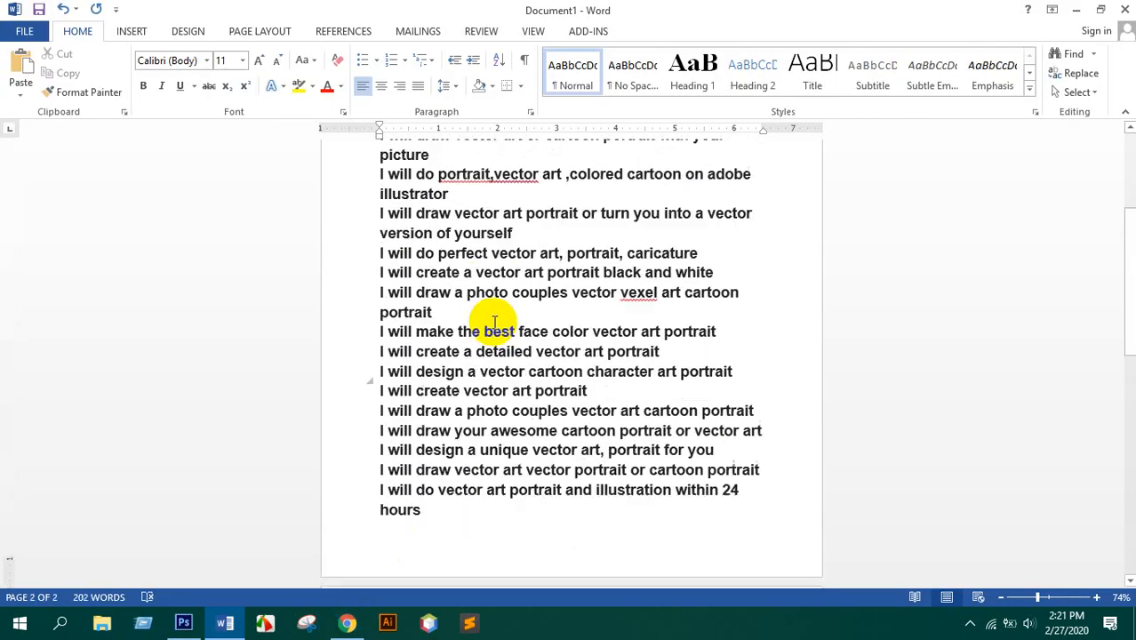
{"action": "scroll", "coordinate": [456, 304], "scroll_direction": "down", "scroll_amount": 7}
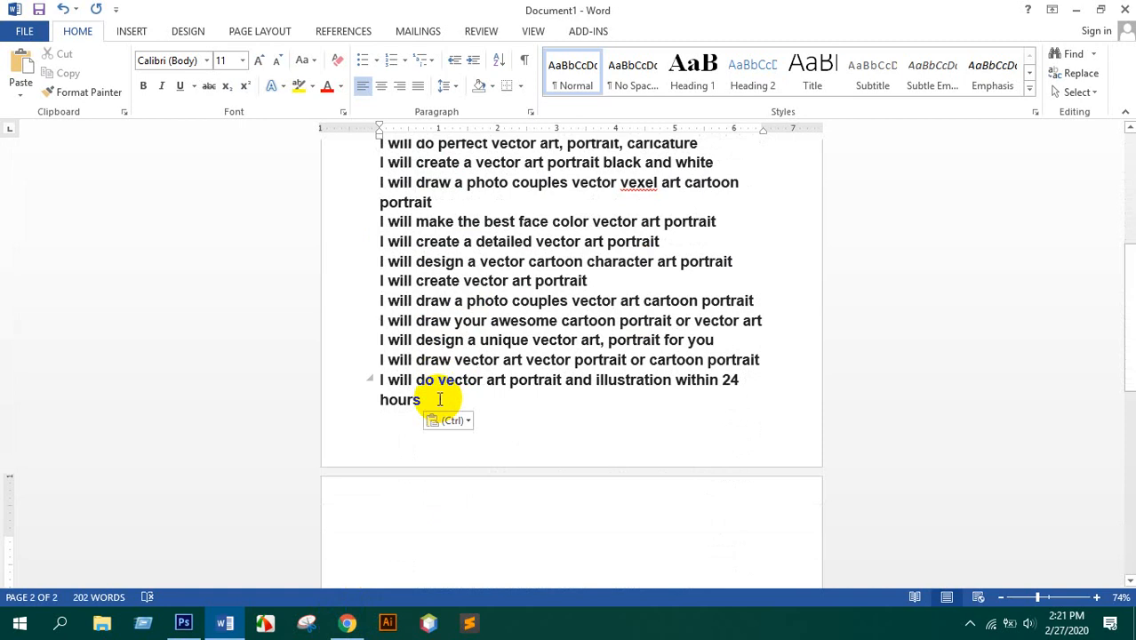
- Start a keyword list below the gig titles: vector art; vector illustration; illustration; portrait; vector; vector portrait; hand drawing;
{"action": "key", "text": "Return"}
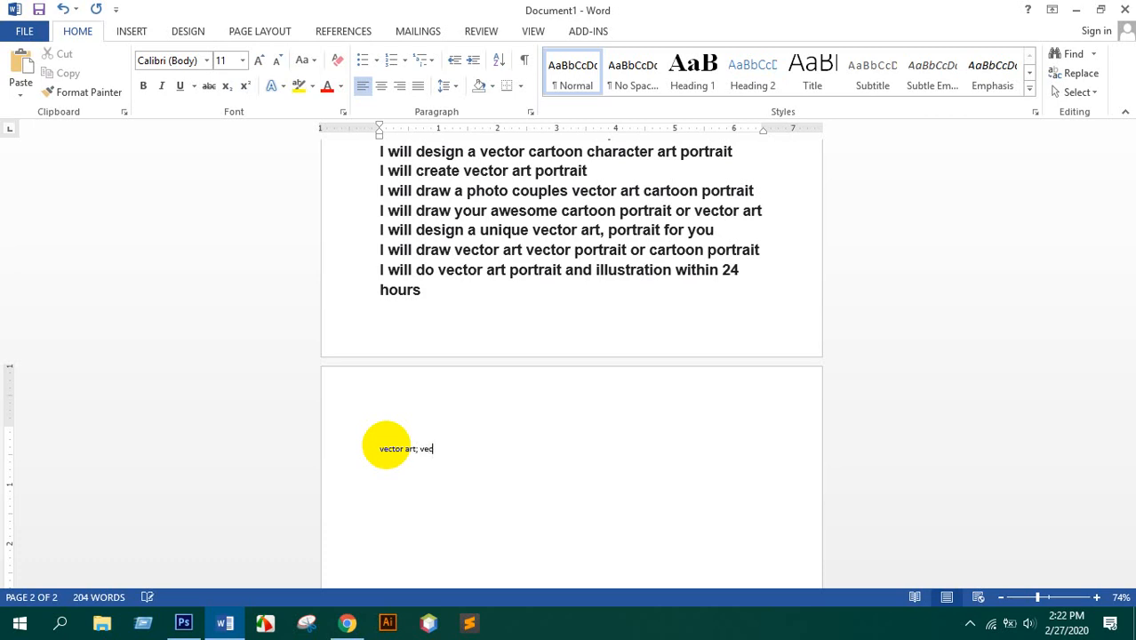
{"action": "type", "text": "r illustration; illustration; portrait; vector"}
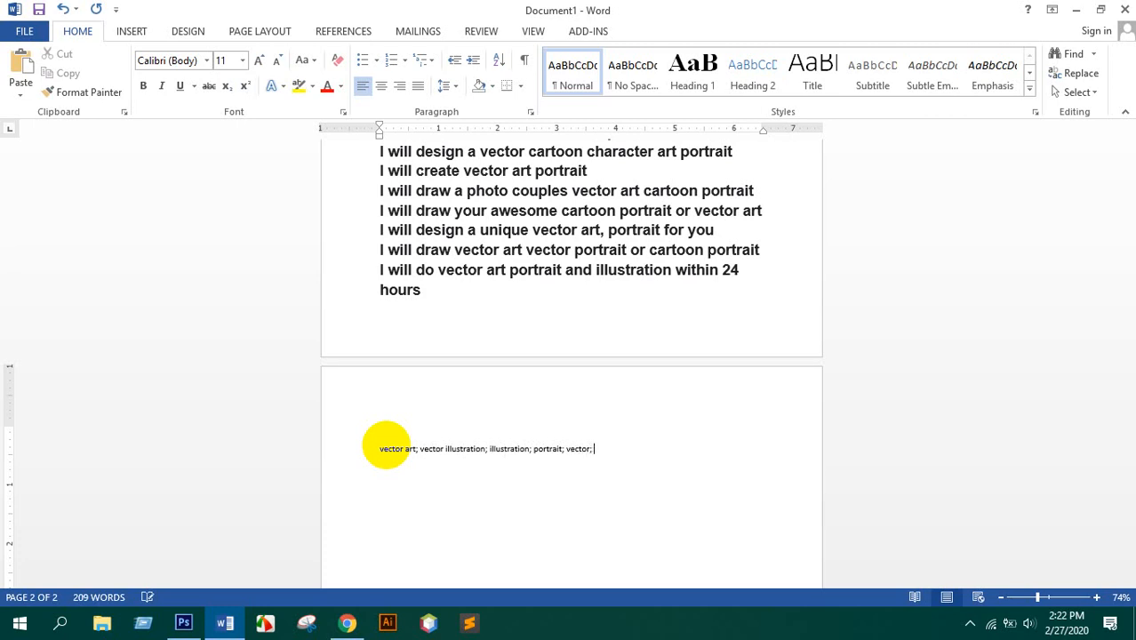
{"action": "type", "text": "vector portrait; hand drawing"}
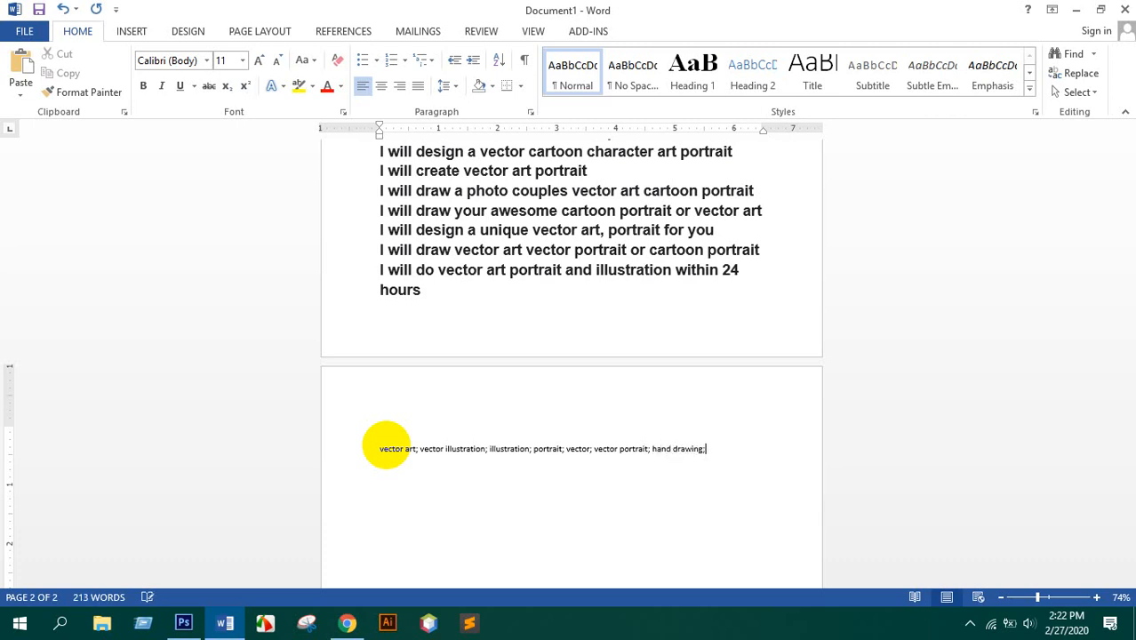
- Extend the keyword list with art; cartoon; cartoon portrait; chibi art; manga art; anime charachter;
{"action": "type", "text": "cartoon; cartoon portrait;"}
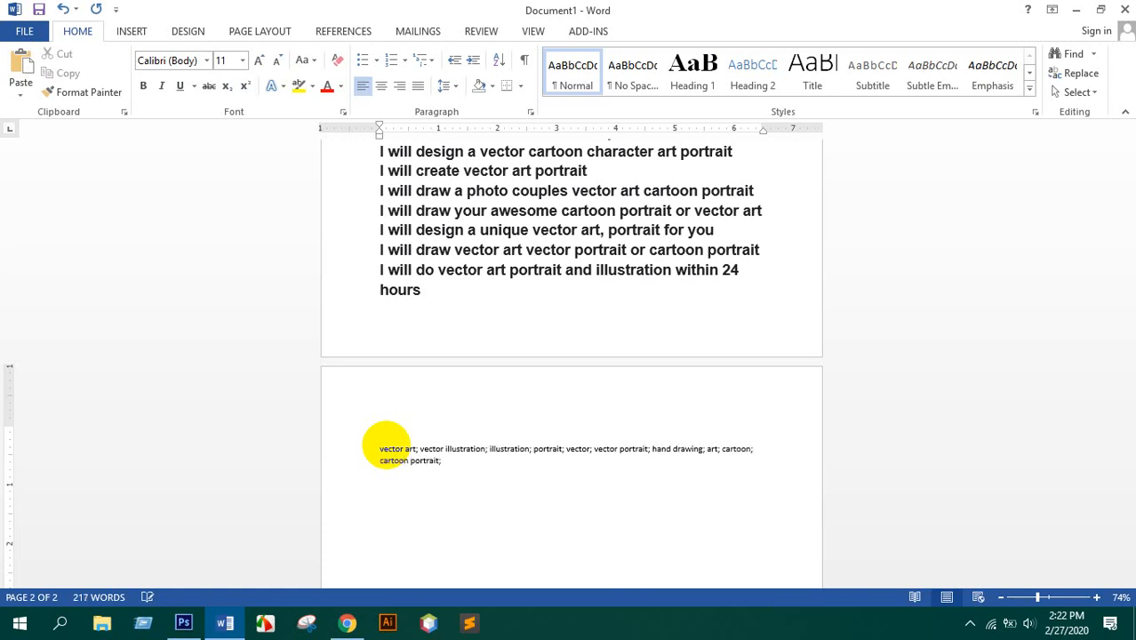
{"action": "type", "text": " chibi art; manga art; anime charachter"}
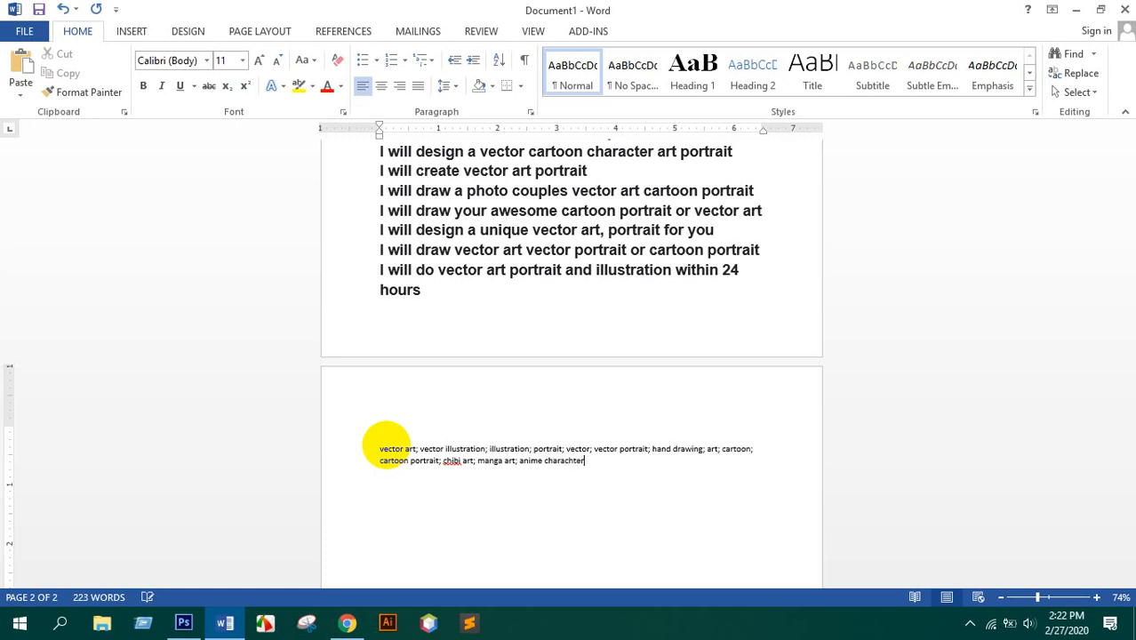
{"action": "type", "text": ";"}
- Correct the misspelled "charachter" to "character" in the keyword list and check the spelling suggestions for "chibi"
{"action": "scroll", "coordinate": [393, 464], "scroll_direction": "up", "scroll_amount": 11}
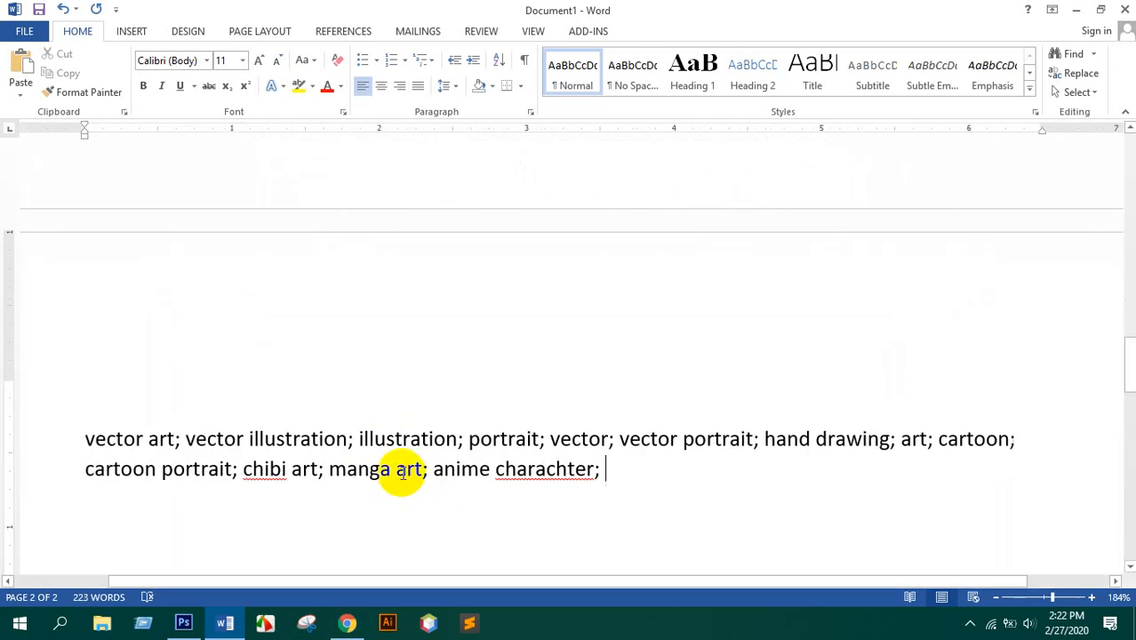
{"action": "left_click", "coordinate": [537, 470]}
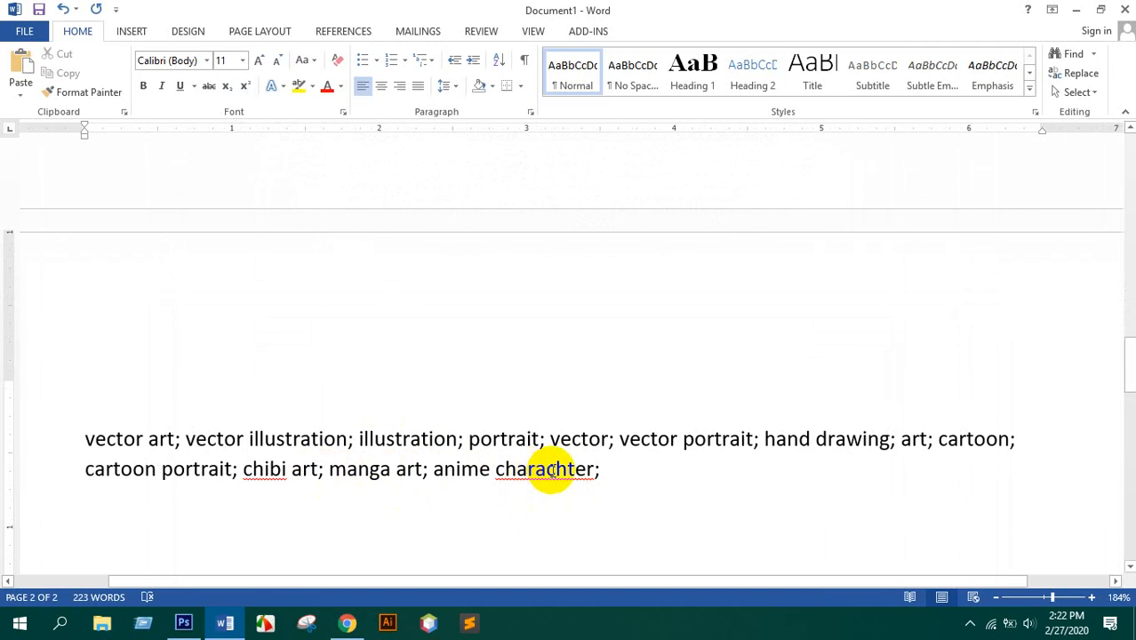
{"action": "right_click", "coordinate": [551, 470]}
{"action": "left_click", "coordinate": [633, 491]}
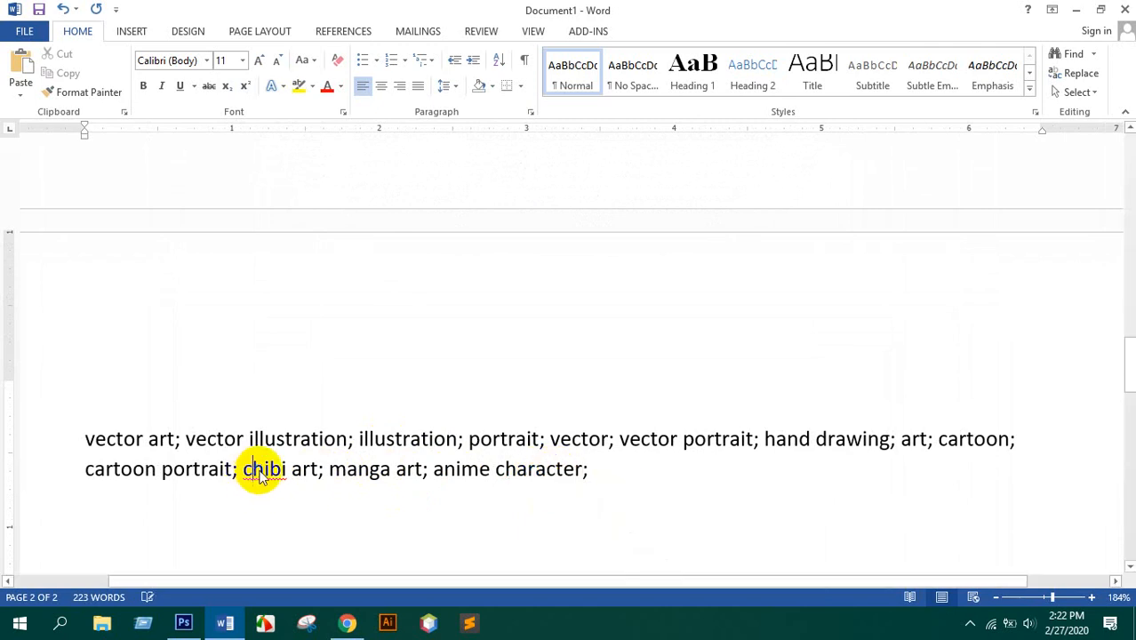
{"action": "right_click", "coordinate": [260, 474]}
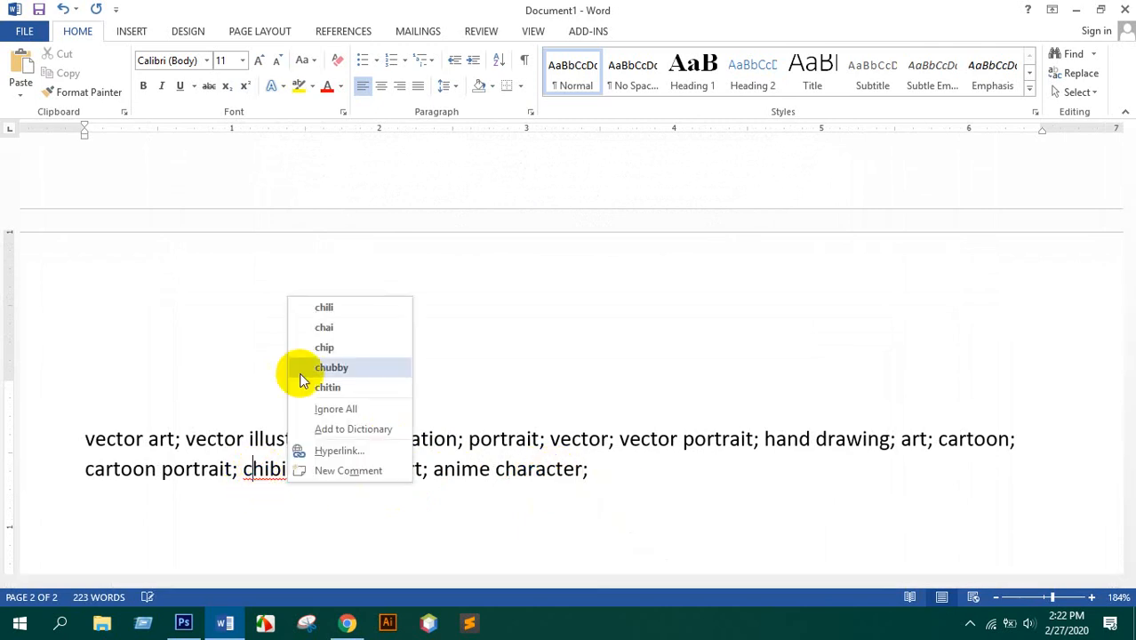
- Add animation; cute drawing; cute portrait; to the end of the keyword list, fixing the missing first letter of "cute"
{"action": "left_click", "coordinate": [606, 472]}
{"action": "type", "text": "animation"}
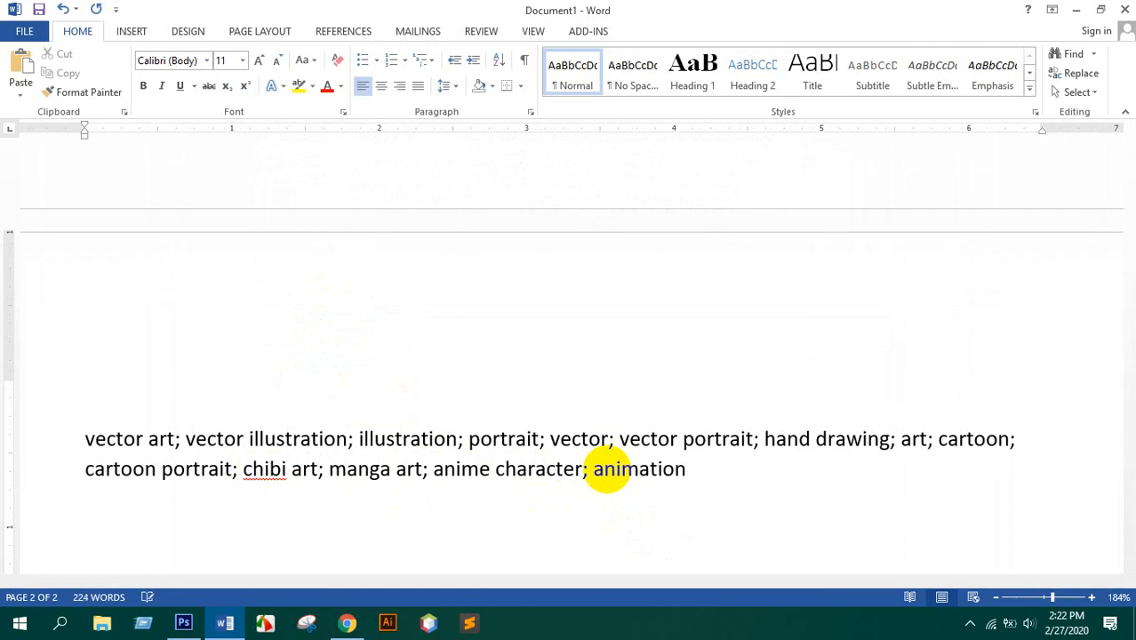
{"action": "type", "text": "; cute drawing"}
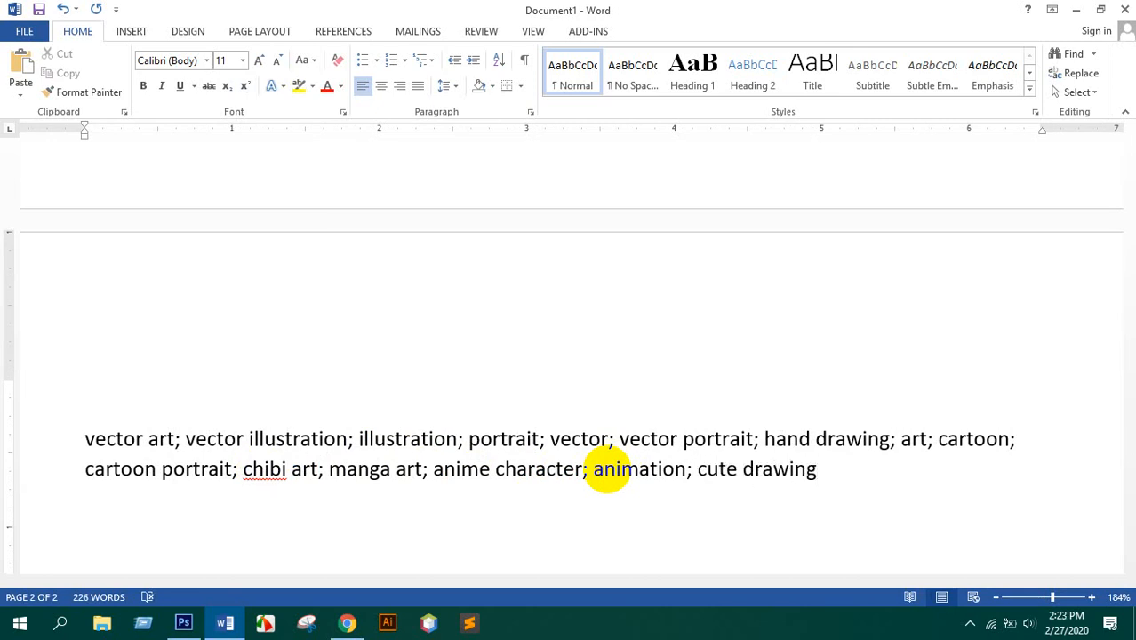
{"action": "type", "text": "; ute portr"}
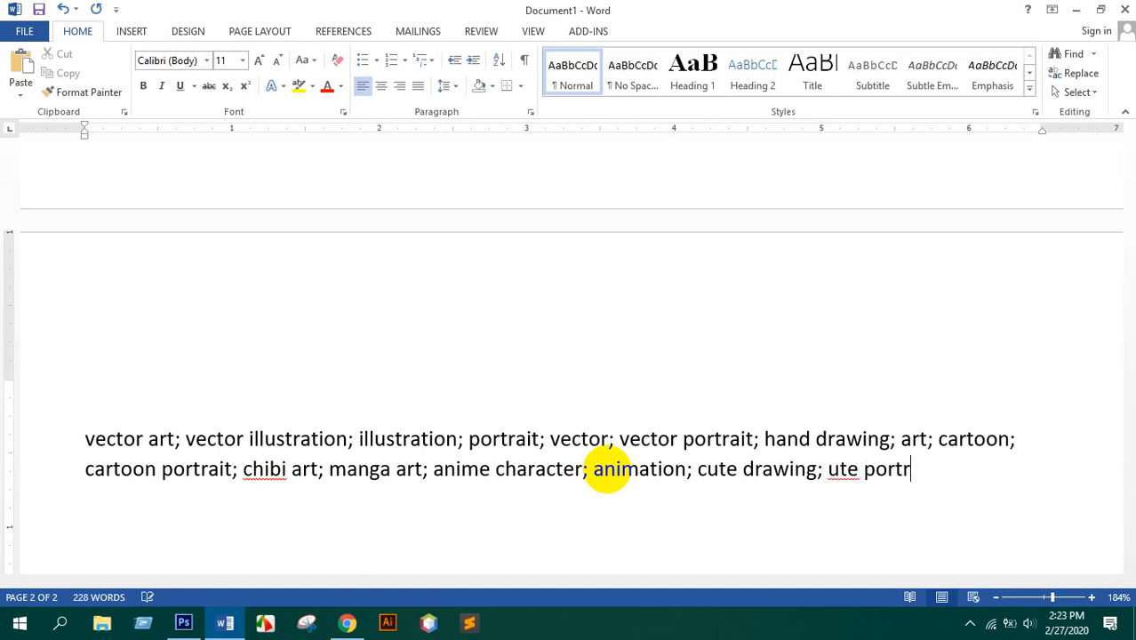
{"action": "type", "text": "ait;"}
{"action": "left_click", "coordinate": [828, 469]}
{"action": "type", "text": "c"}
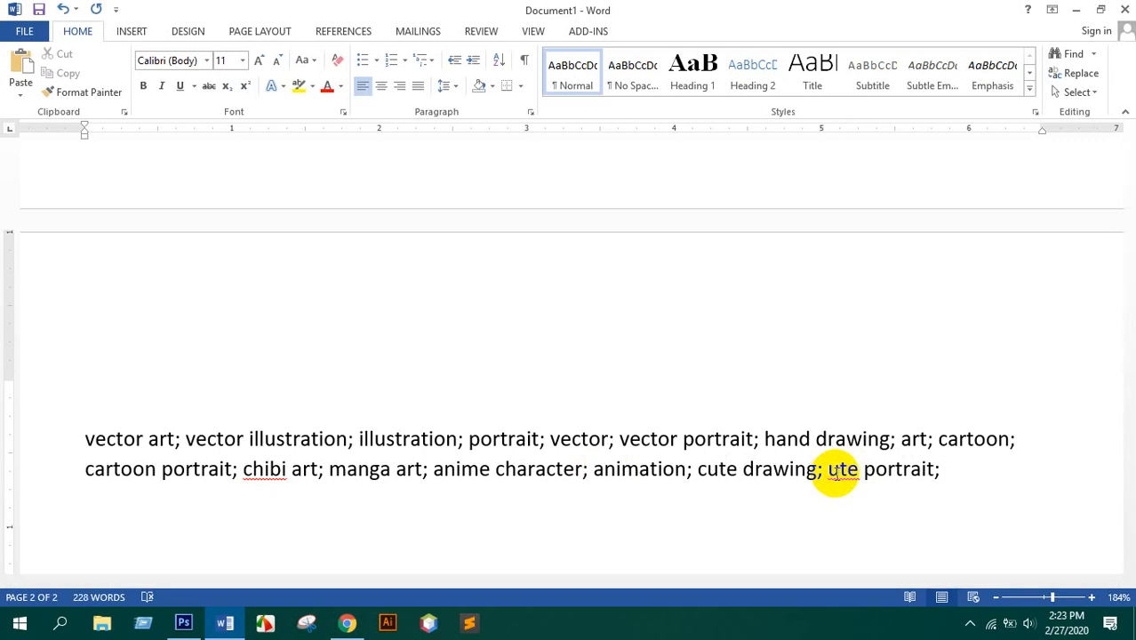
- Switch to the open gig in Chrome and examine its order details, the seller's other services and the Related Tags
{"action": "left_click", "coordinate": [347, 622]}
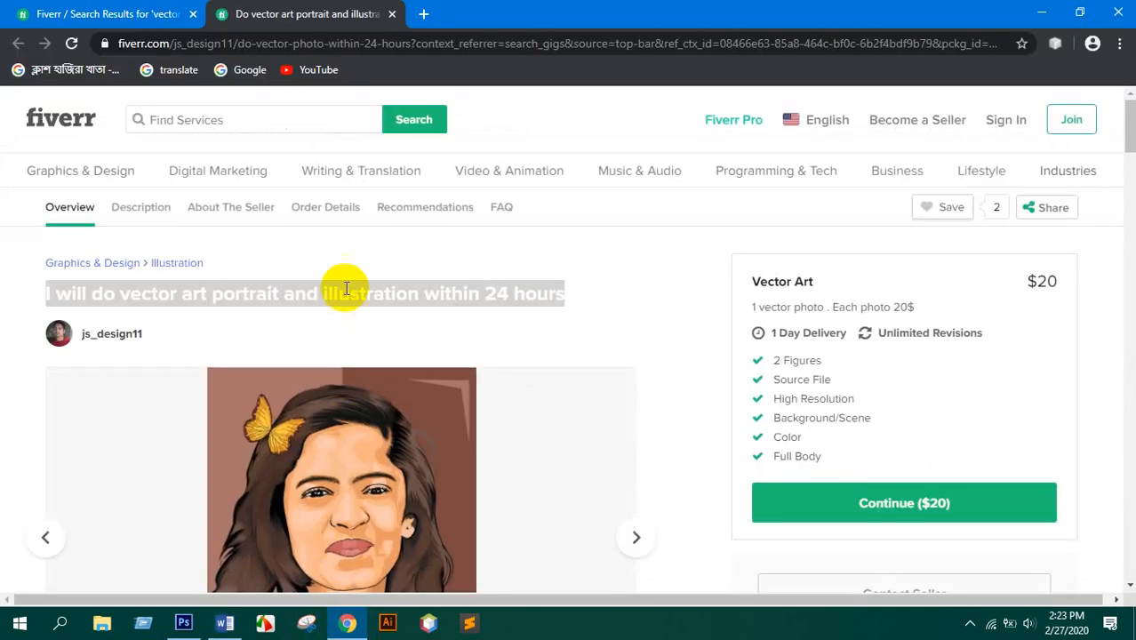
{"action": "scroll", "coordinate": [267, 267], "scroll_direction": "down", "scroll_amount": 1}
{"action": "scroll", "coordinate": [126, 247], "scroll_direction": "down", "scroll_amount": 20}
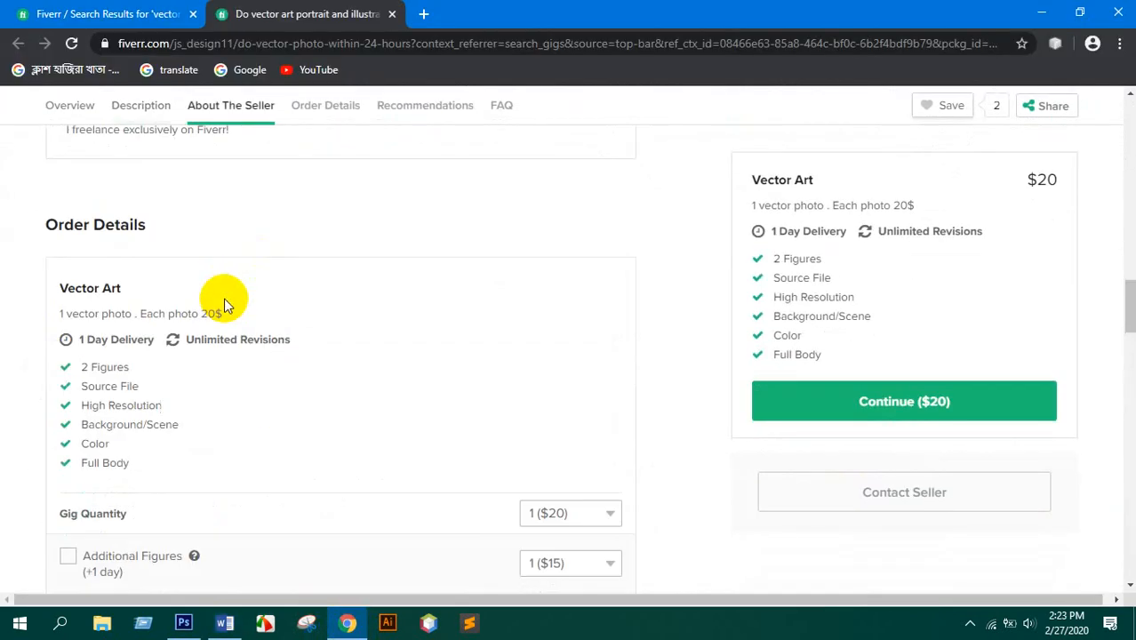
{"action": "scroll", "coordinate": [212, 311], "scroll_direction": "down", "scroll_amount": 7}
{"action": "scroll", "coordinate": [210, 311], "scroll_direction": "up", "scroll_amount": 3}
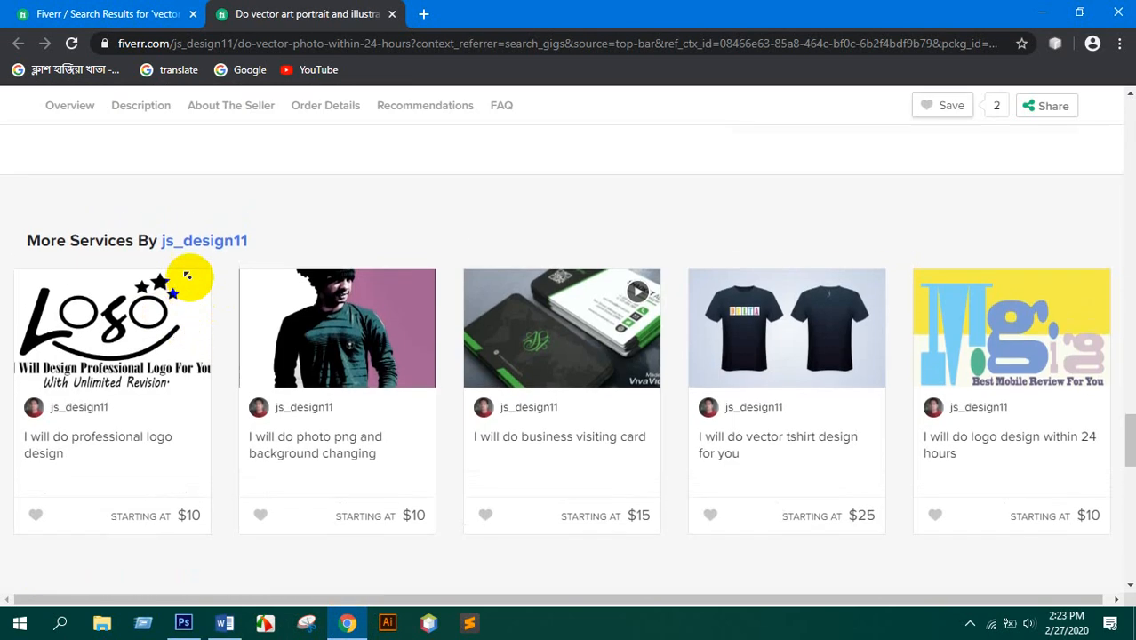
{"action": "scroll", "coordinate": [280, 245], "scroll_direction": "up", "scroll_amount": 1}
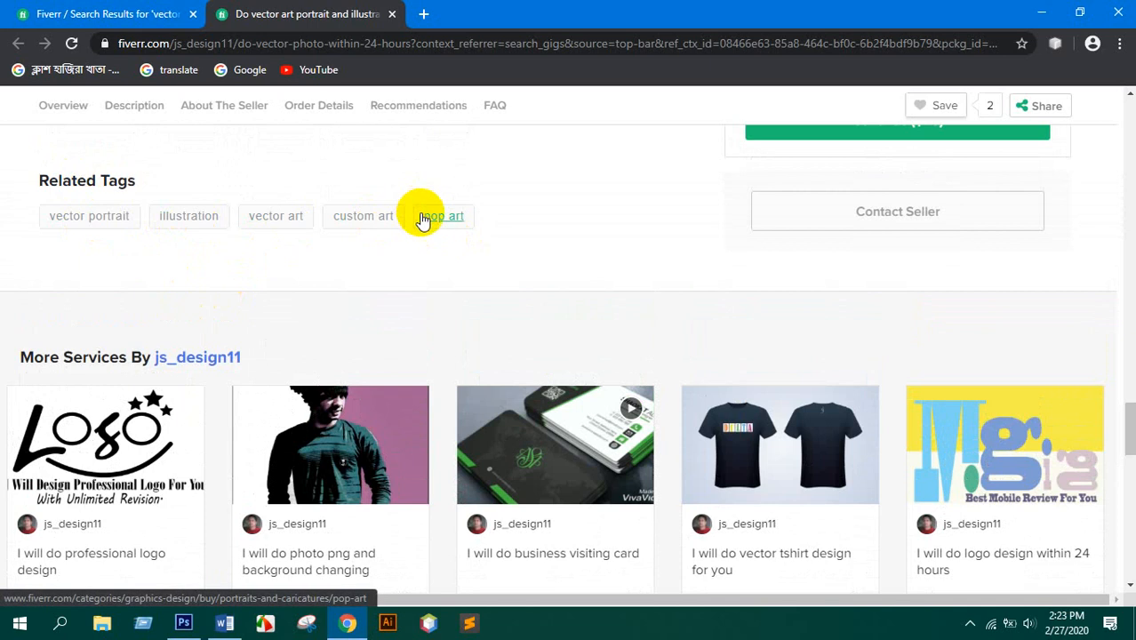
- Return to Word and append pop art; kids art; children book; children illustration; to the keyword list
{"action": "left_click", "coordinate": [224, 622]}
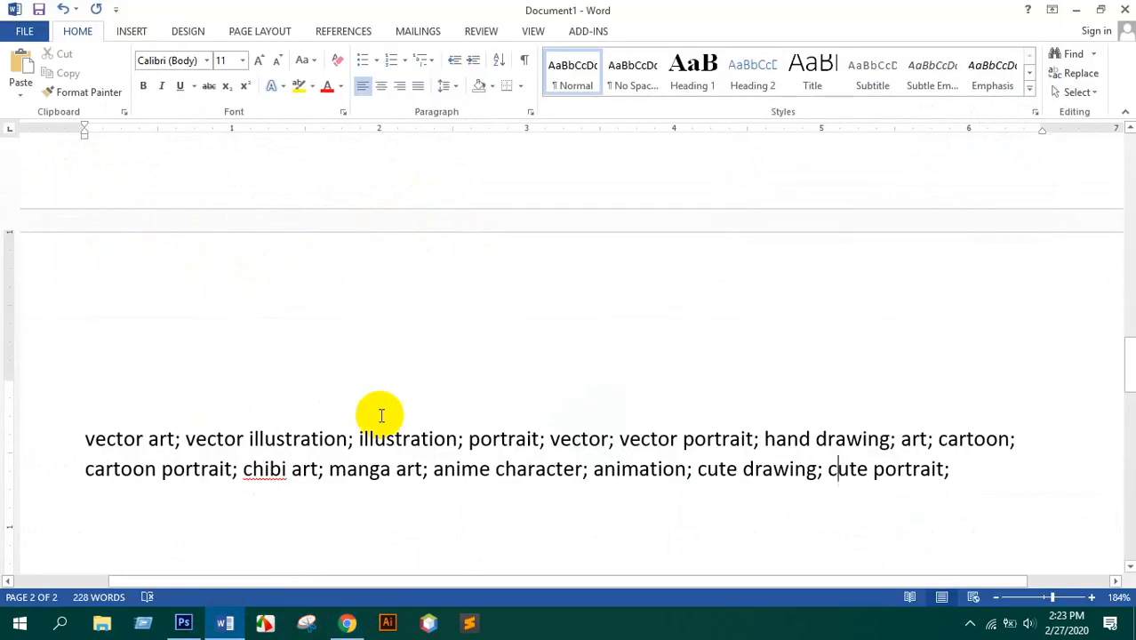
{"action": "left_click", "coordinate": [955, 469]}
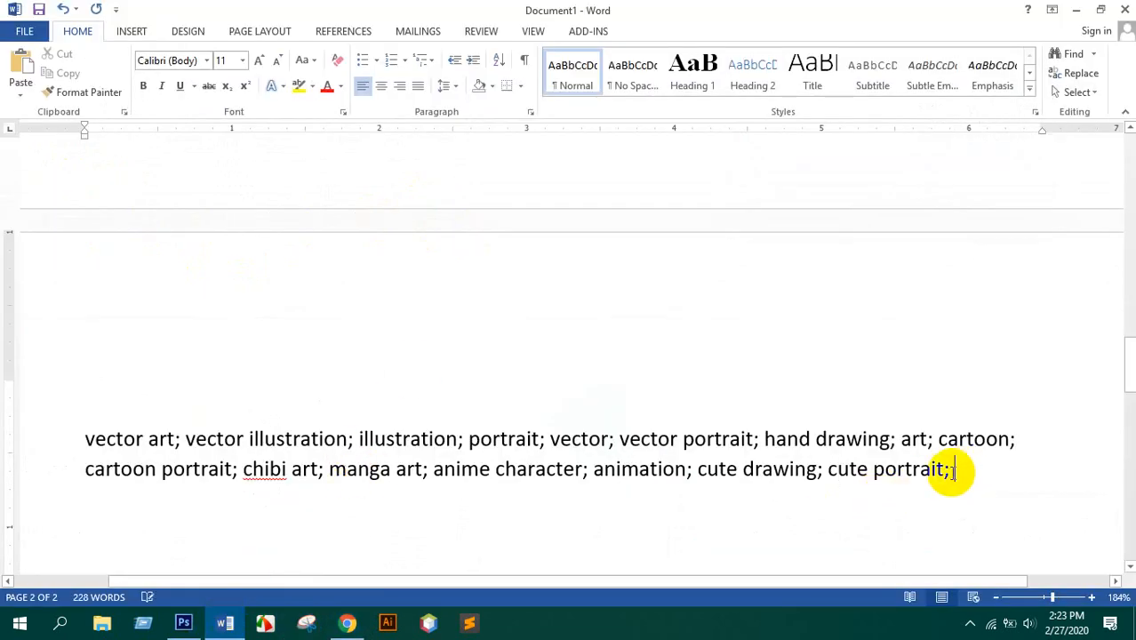
{"action": "type", "text": "pop art"}
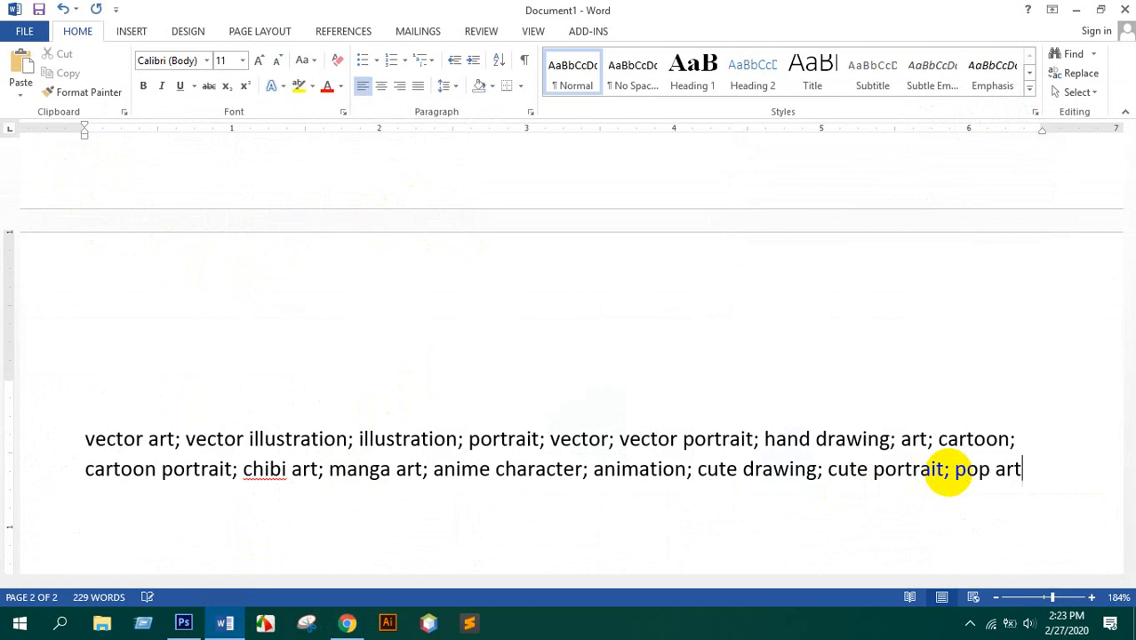
{"action": "type", "text": ";"}
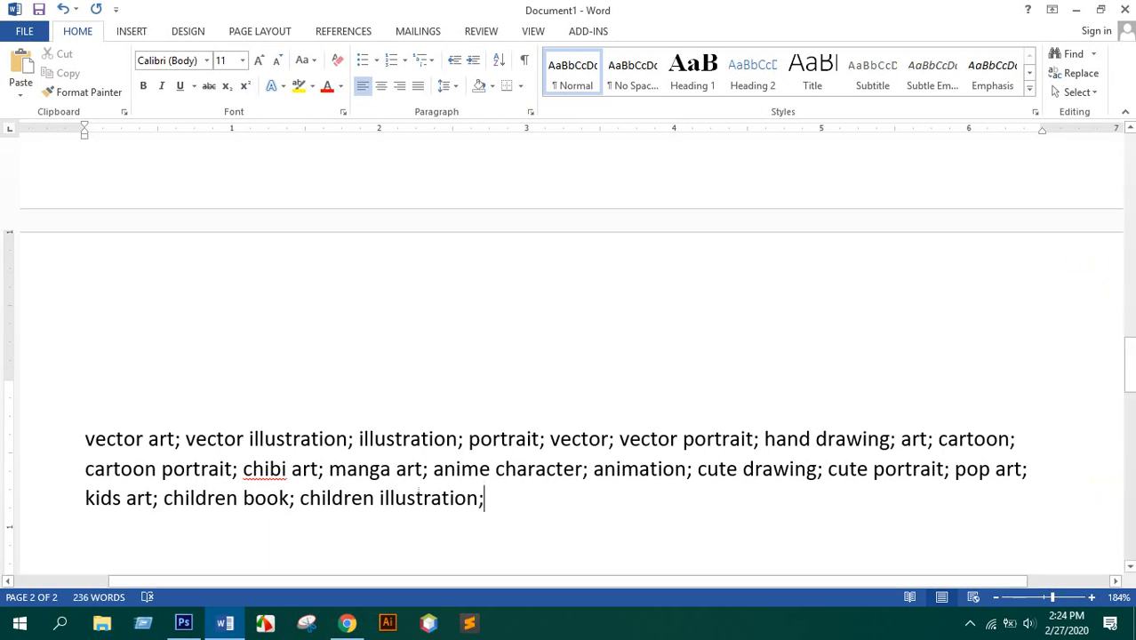
{"action": "left_click", "coordinate": [502, 513]}
{"action": "left_click_drag", "start_coordinate": [503, 513], "coordinate": [77, 436]}
{"action": "left_click", "coordinate": [506, 499]}
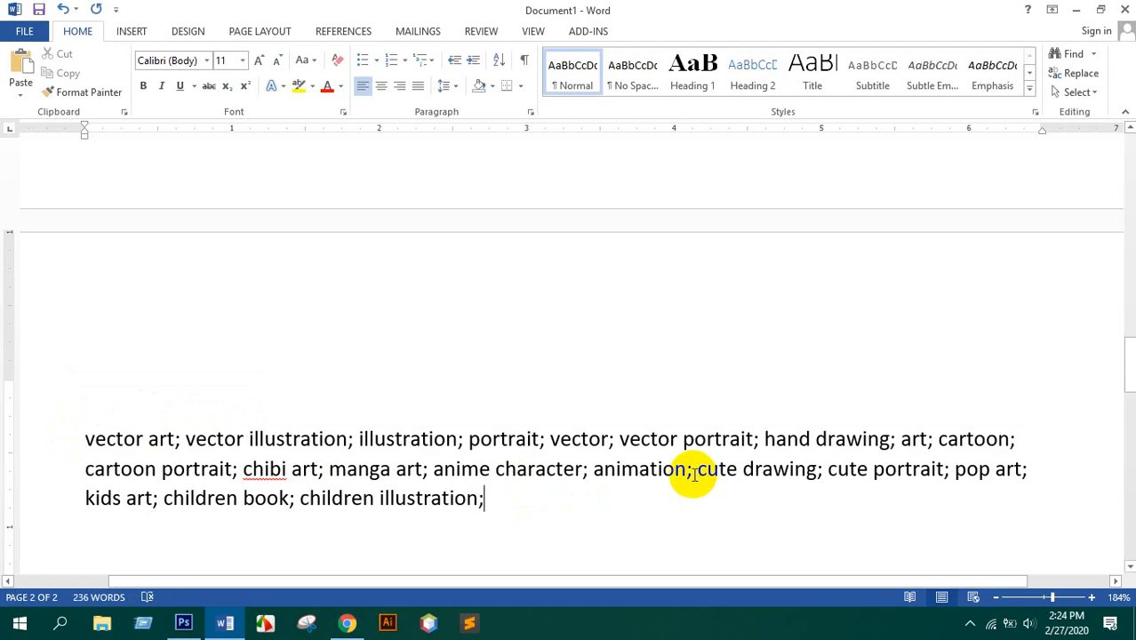
- Set the font size of the whole keyword list to 24
{"action": "scroll", "coordinate": [530, 429], "scroll_direction": "up", "scroll_amount": 1}
{"action": "scroll", "coordinate": [523, 427], "scroll_direction": "down", "scroll_amount": 2, "text": "ctrl"}
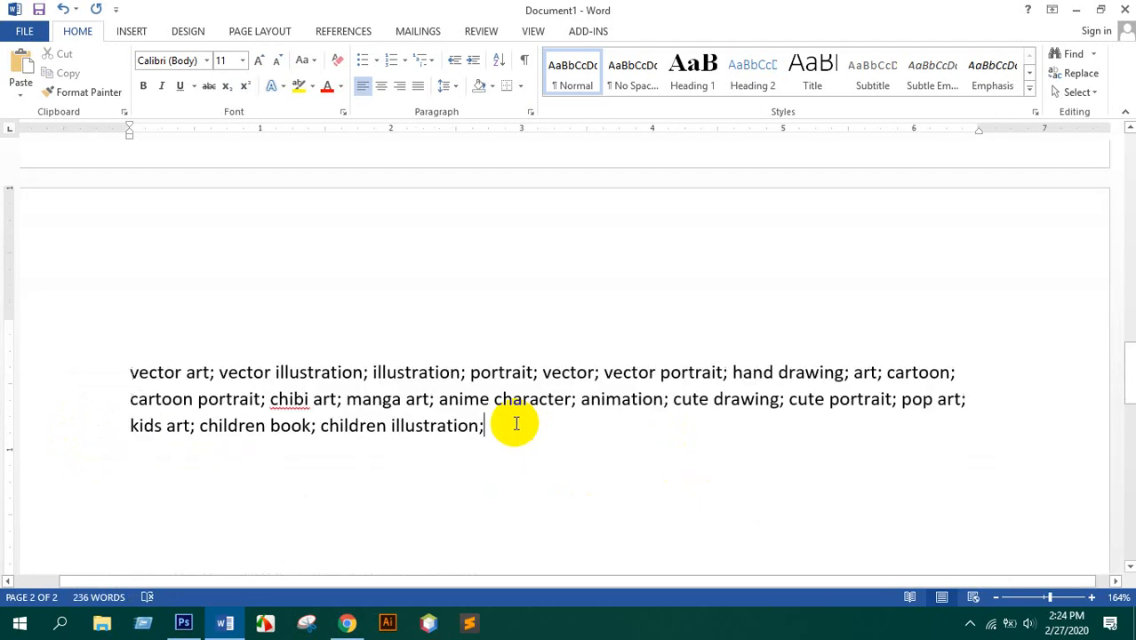
{"action": "scroll", "coordinate": [516, 424], "scroll_direction": "down", "scroll_amount": 4, "text": "ctrl"}
{"action": "left_click_drag", "start_coordinate": [524, 424], "coordinate": [200, 378]}
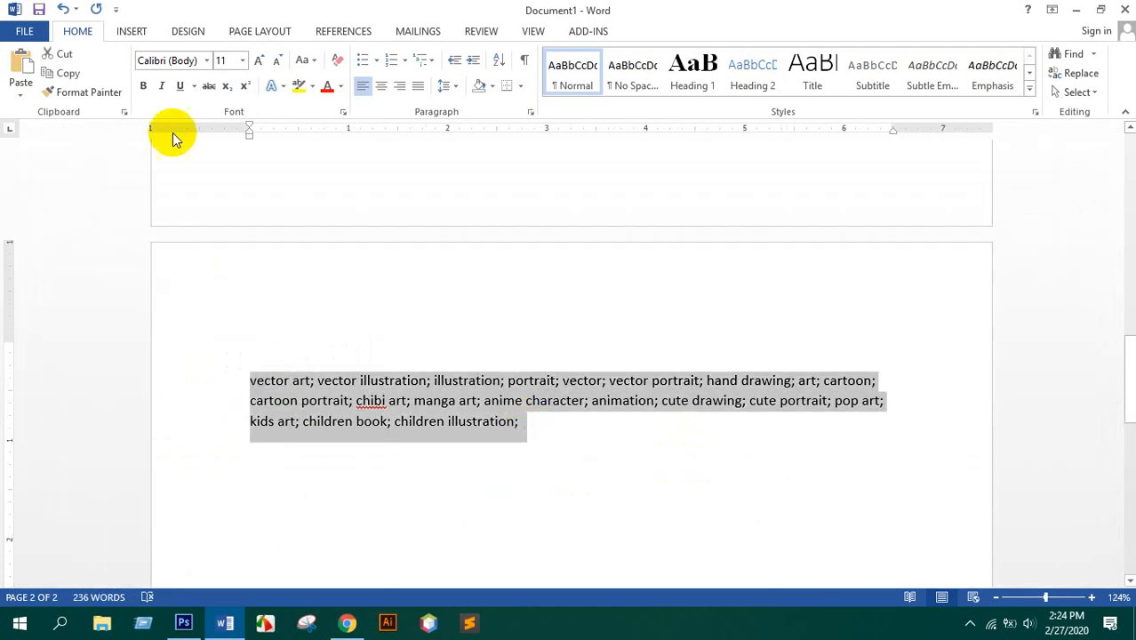
{"action": "left_click", "coordinate": [242, 61]}
{"action": "left_click", "coordinate": [214, 254]}
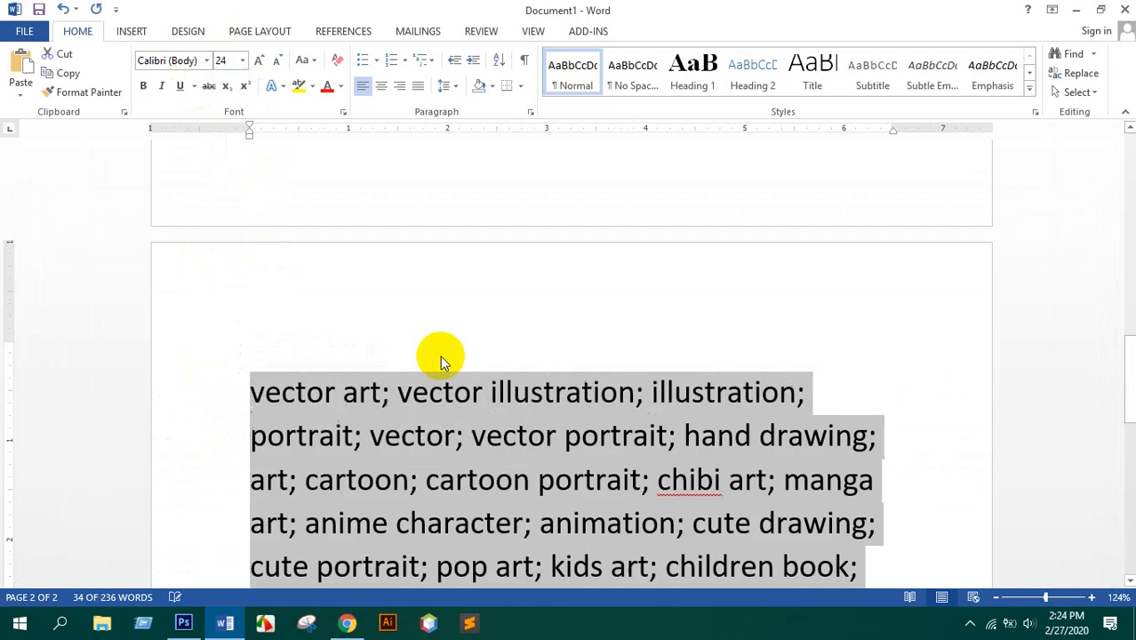
{"action": "left_click", "coordinate": [583, 342]}
- Review the collected gig titles and the keyword list across both pages of the Word document
{"action": "key", "text": "alt"}
{"action": "scroll", "coordinate": [568, 347], "scroll_direction": "down", "scroll_amount": 3, "text": "ctrl"}
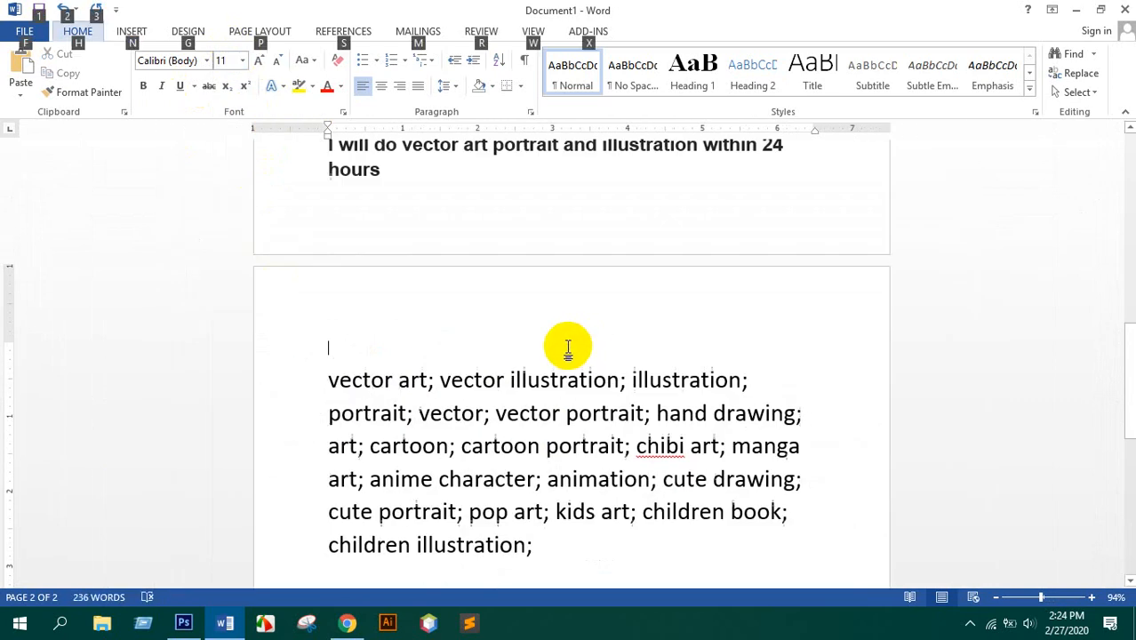
{"action": "scroll", "coordinate": [568, 347], "scroll_direction": "down", "scroll_amount": 3, "text": "ctrl"}
{"action": "scroll", "coordinate": [563, 334], "scroll_direction": "up", "scroll_amount": 5}
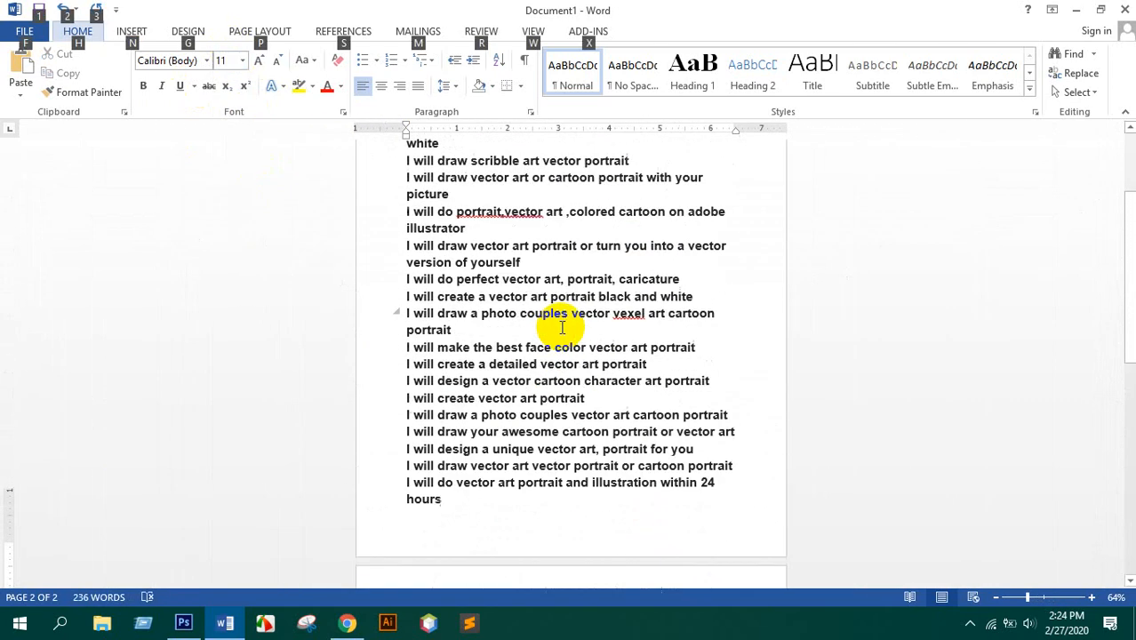
{"action": "scroll", "coordinate": [561, 328], "scroll_direction": "up", "scroll_amount": 3, "text": "ctrl"}
{"action": "scroll", "coordinate": [548, 330], "scroll_direction": "down", "scroll_amount": 10}
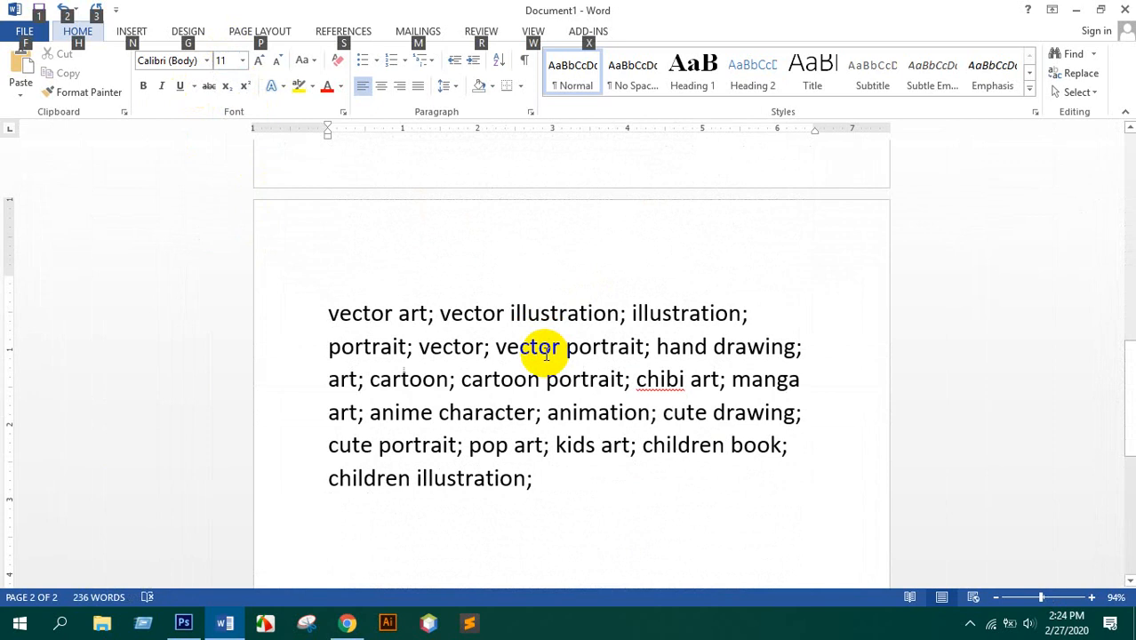
{"action": "scroll", "coordinate": [549, 353], "scroll_direction": "up", "scroll_amount": 3}
{"action": "scroll", "coordinate": [551, 347], "scroll_direction": "down", "scroll_amount": 6}
- Add three empty lines below the keyword list and switch back to the open gig in Chrome
{"action": "left_click", "coordinate": [598, 312]}
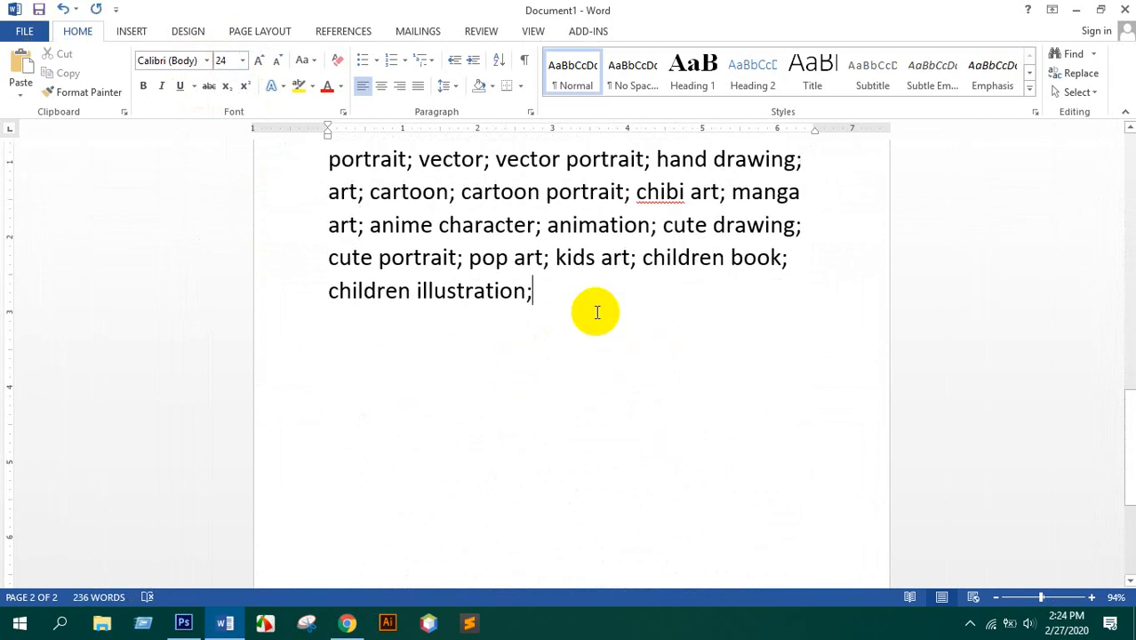
{"action": "key", "text": "Return"}
{"action": "key", "text": "Return"}
{"action": "key", "text": "Return"}
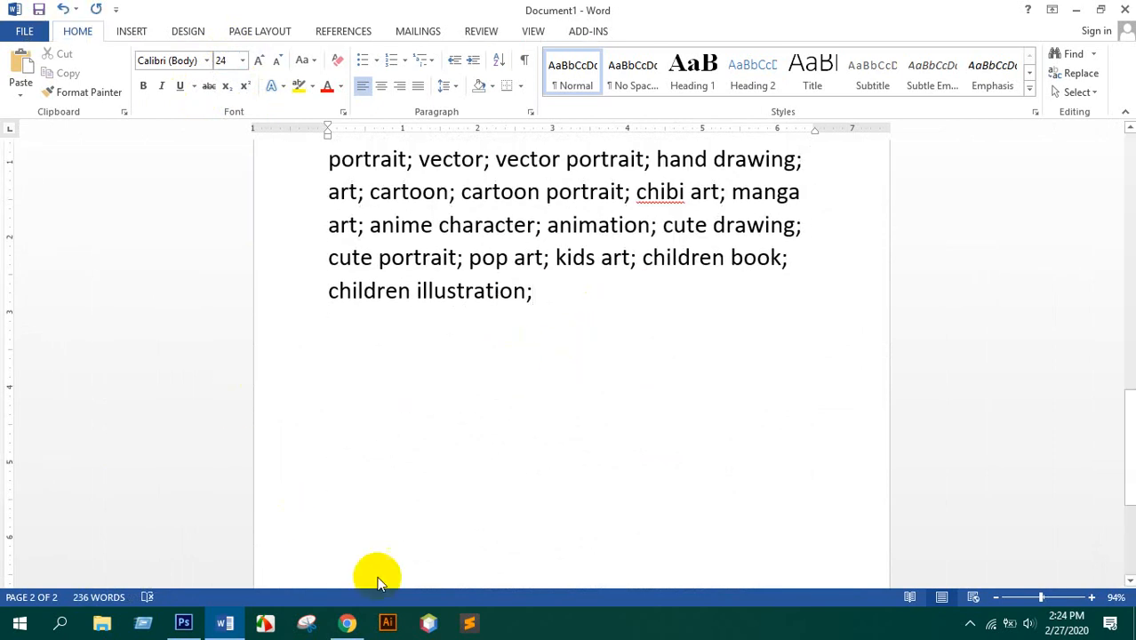
{"action": "left_click", "coordinate": [361, 627]}
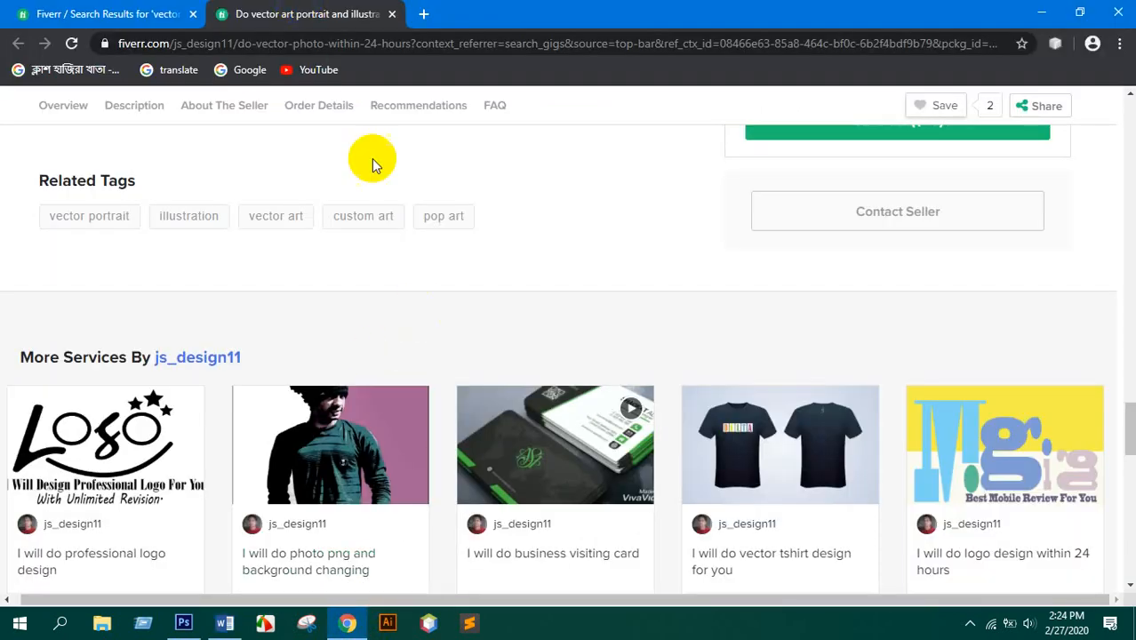
- Review the description of the open vector art portrait gig, including its list of photo services and file formats, and close it
{"action": "scroll", "coordinate": [383, 187], "scroll_direction": "up", "scroll_amount": 5}
{"action": "scroll", "coordinate": [398, 217], "scroll_direction": "up", "scroll_amount": 10}
{"action": "scroll", "coordinate": [388, 410], "scroll_direction": "down", "scroll_amount": 8}
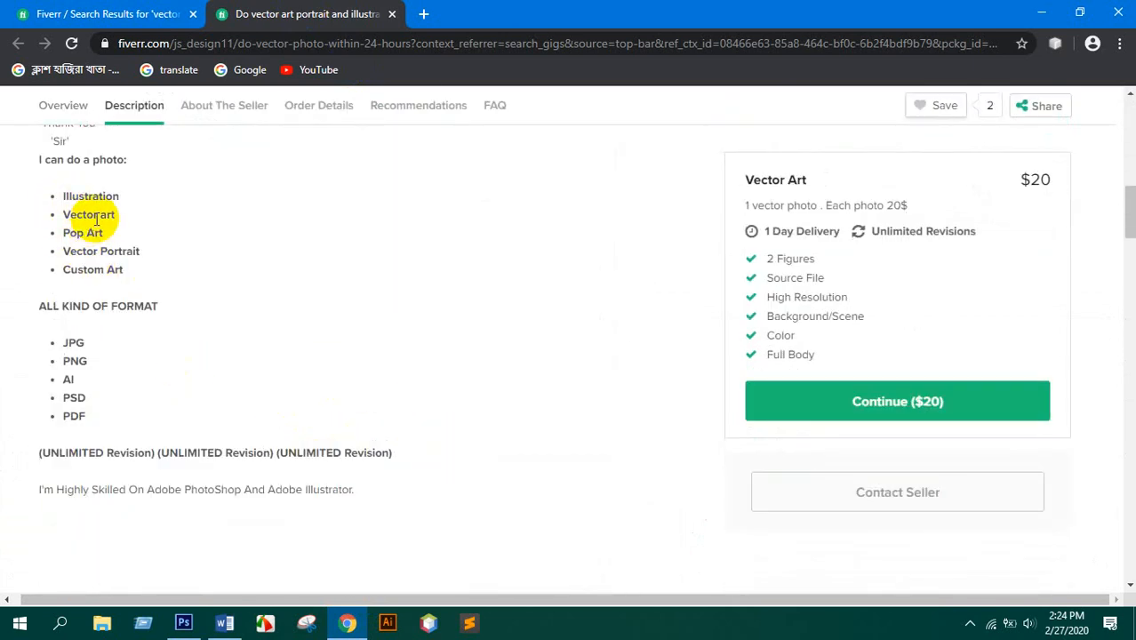
{"action": "scroll", "coordinate": [90, 308], "scroll_direction": "up", "scroll_amount": 2}
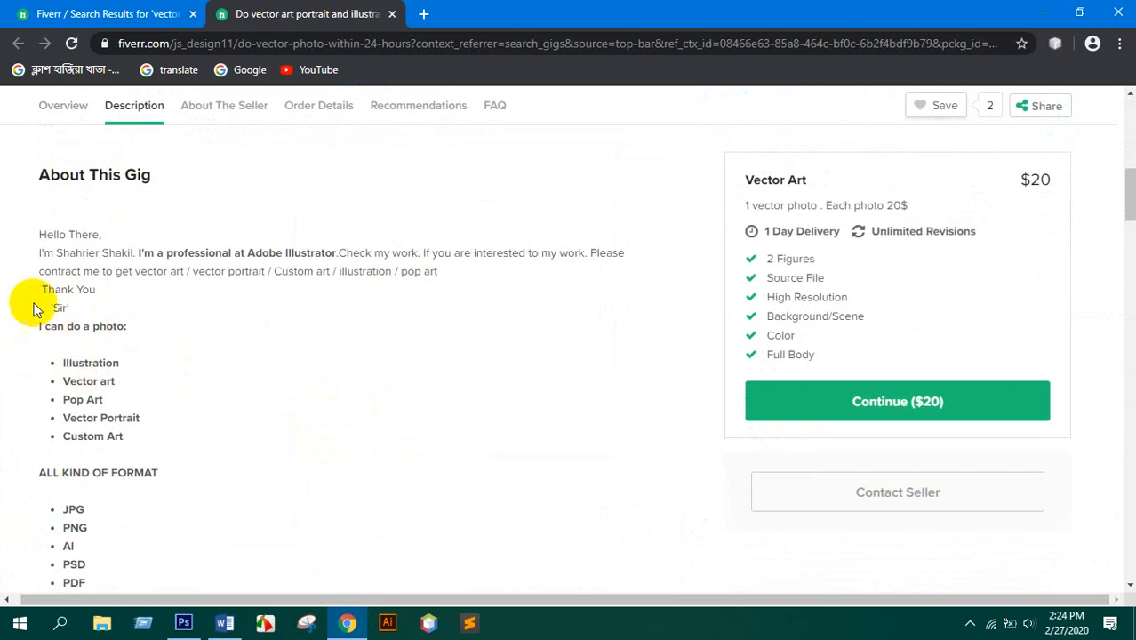
{"action": "scroll", "coordinate": [628, 261], "scroll_direction": "up", "scroll_amount": 9}
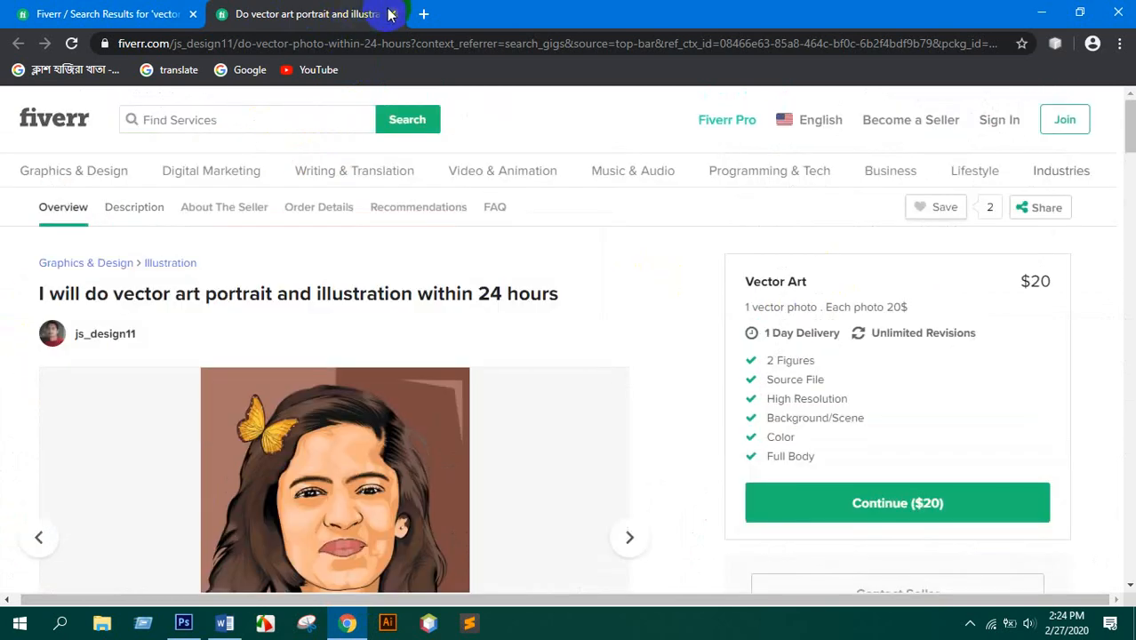
{"action": "key", "text": "ctrl+w"}
- Open the gig "I will draw amazing cartoon portrait vector art within 24 hour" and compare its Basic, Standard and Premium packages
{"action": "scroll", "coordinate": [845, 455], "scroll_direction": "down", "scroll_amount": 6}
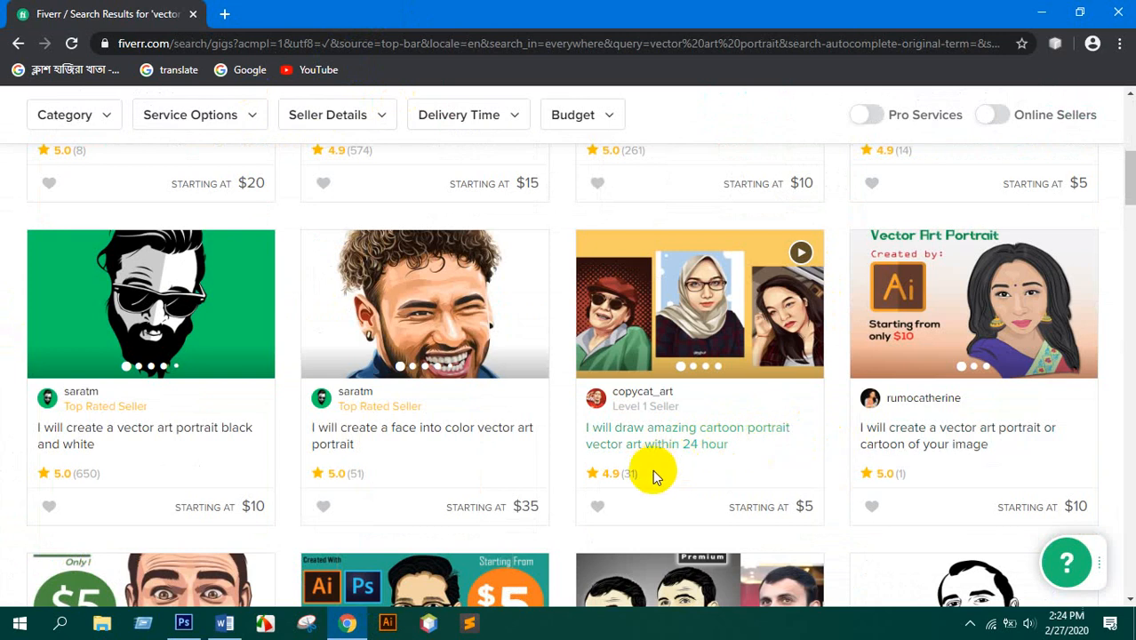
{"action": "left_click", "coordinate": [674, 309]}
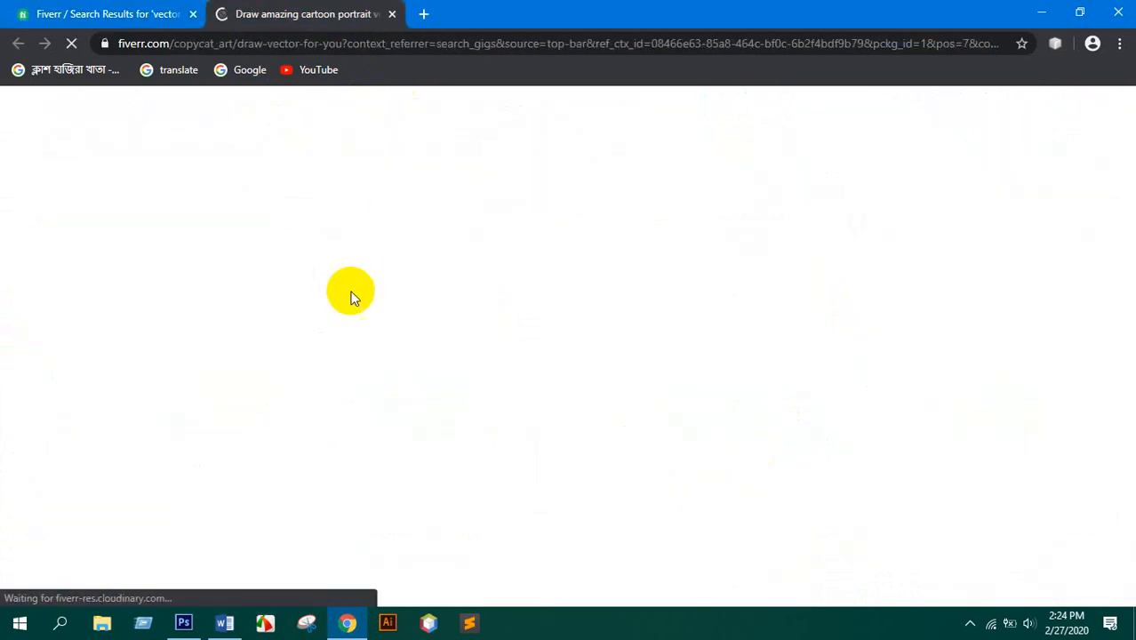
{"action": "scroll", "coordinate": [480, 329], "scroll_direction": "down", "scroll_amount": 3}
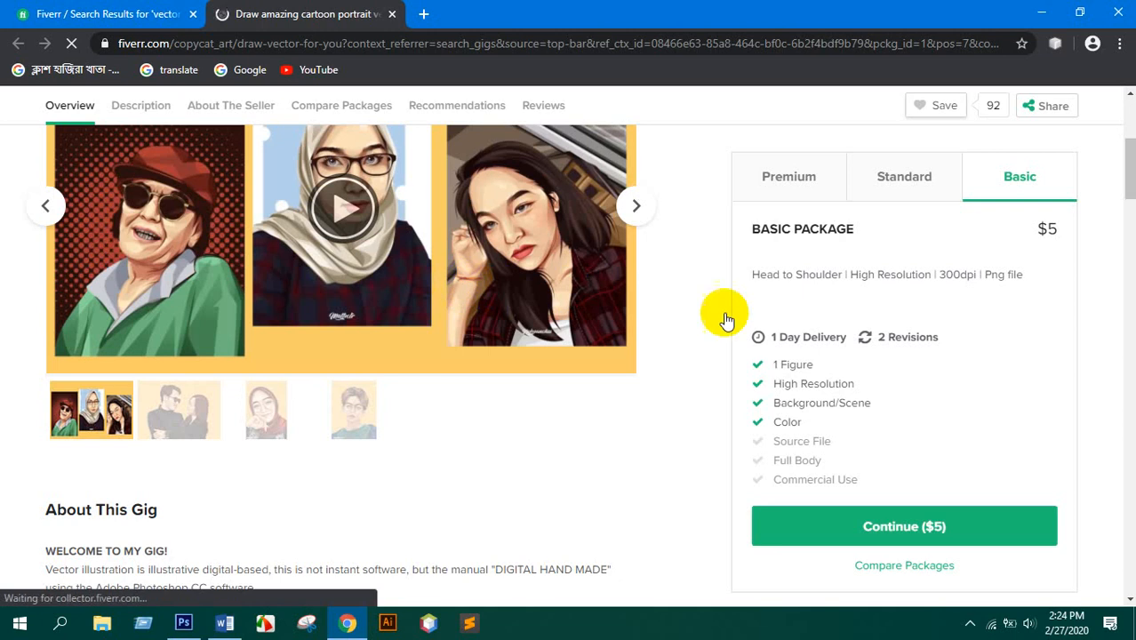
{"action": "left_click", "coordinate": [904, 177]}
{"action": "left_click", "coordinate": [791, 181]}
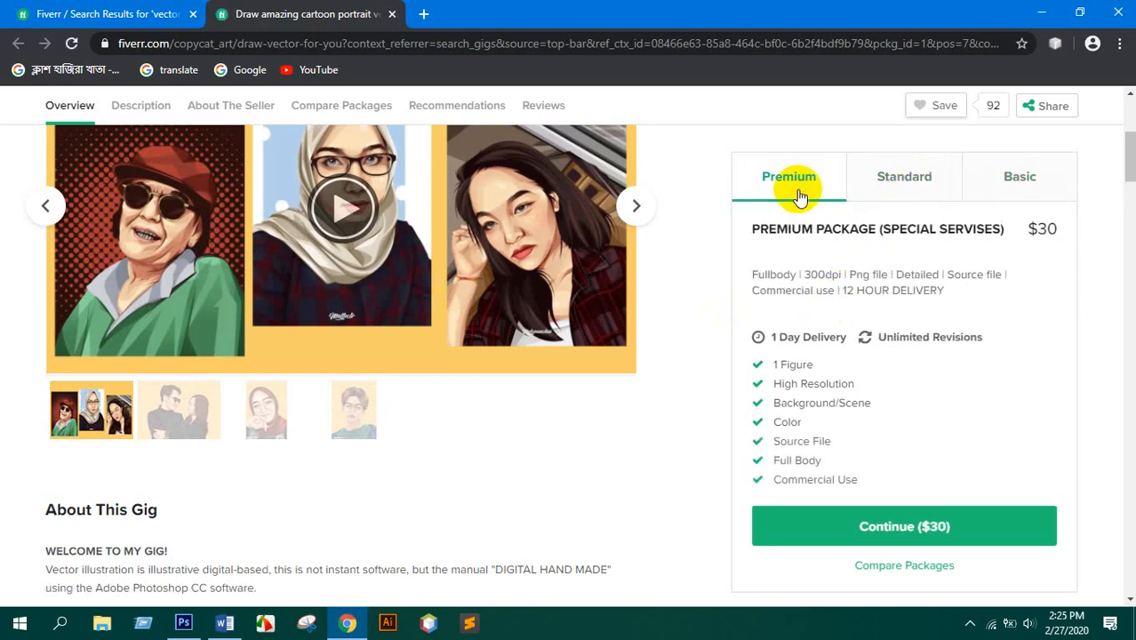
{"action": "left_click", "coordinate": [907, 178]}
{"action": "left_click", "coordinate": [1012, 175]}
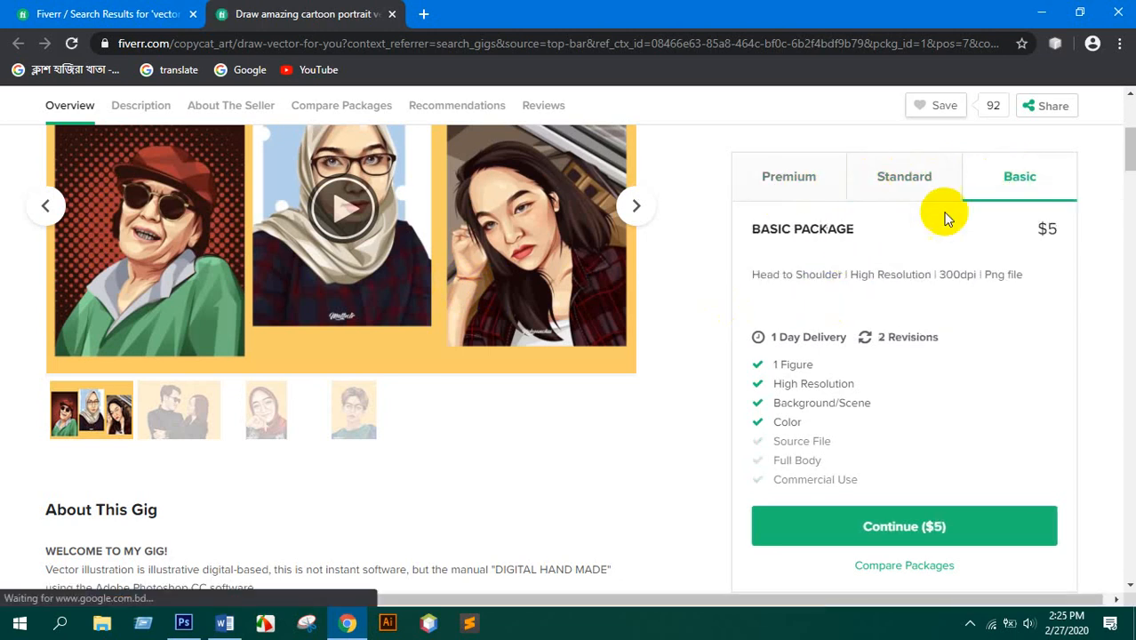
- Copy the gig's Basic package description and paste it below the keyword list in the Word document
{"action": "triple_click", "coordinate": [823, 271]}
{"action": "key", "text": "ctrl+c"}
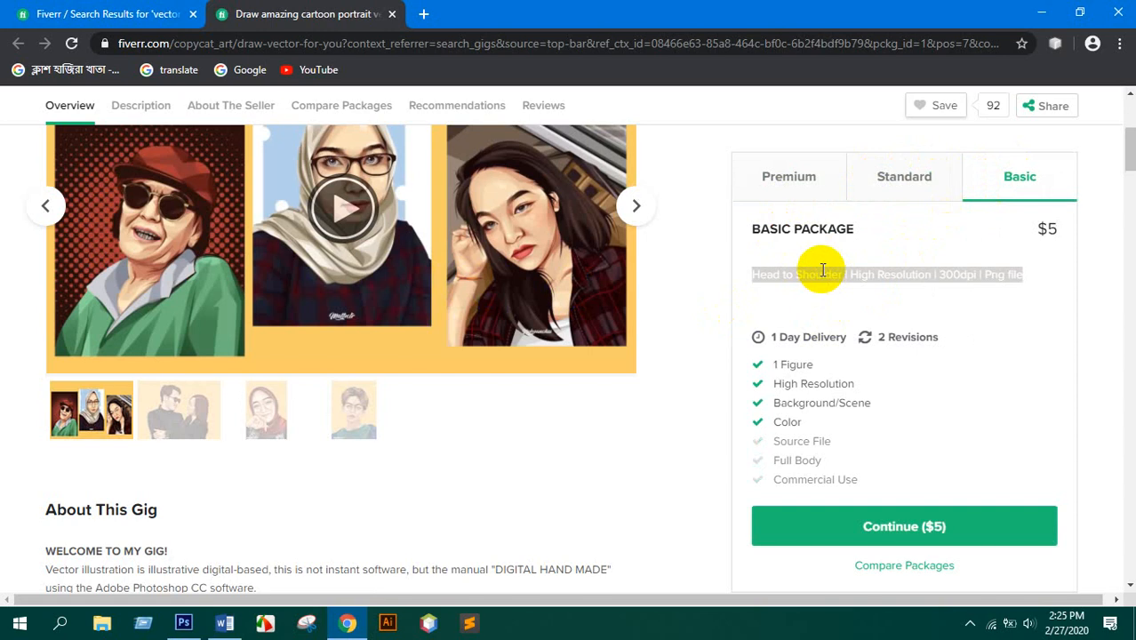
{"action": "left_click", "coordinate": [225, 623]}
{"action": "key", "text": "ctrl+v"}
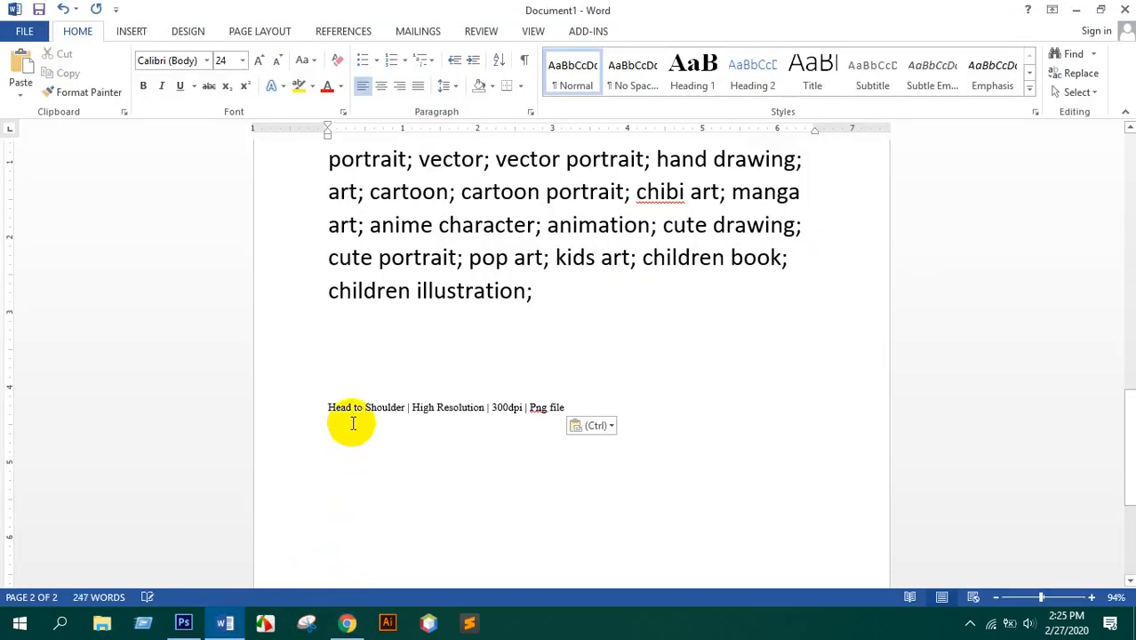
- Return to Chrome, copy the gig's Standard package description and paste it under the Basic one in Word
{"action": "left_click", "coordinate": [348, 622]}
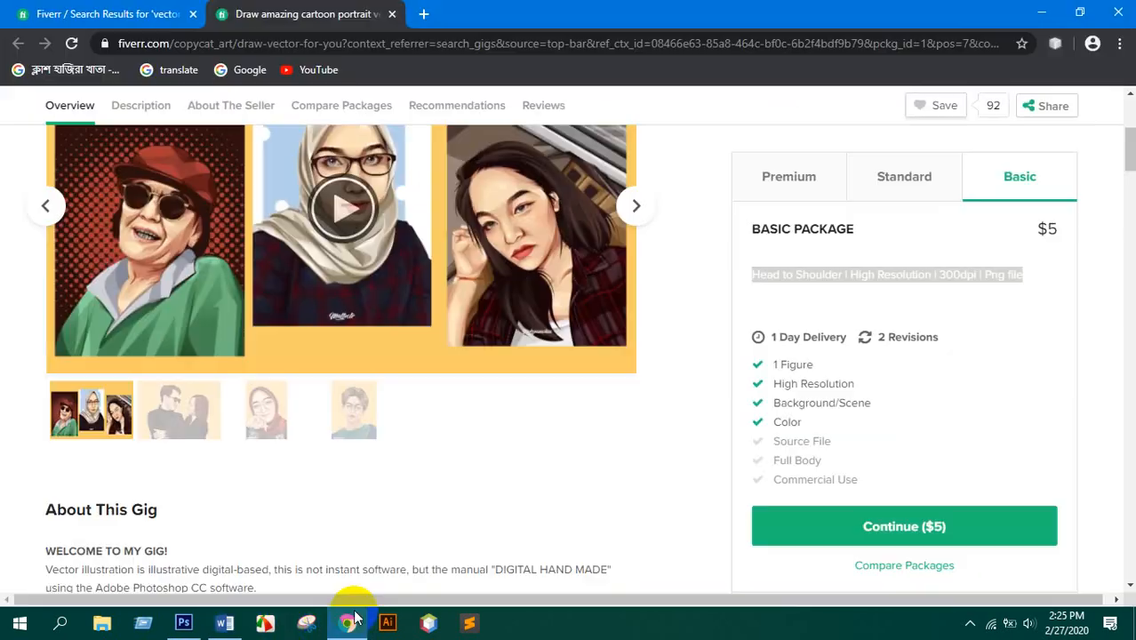
{"action": "left_click", "coordinate": [889, 188]}
{"action": "triple_click", "coordinate": [816, 279]}
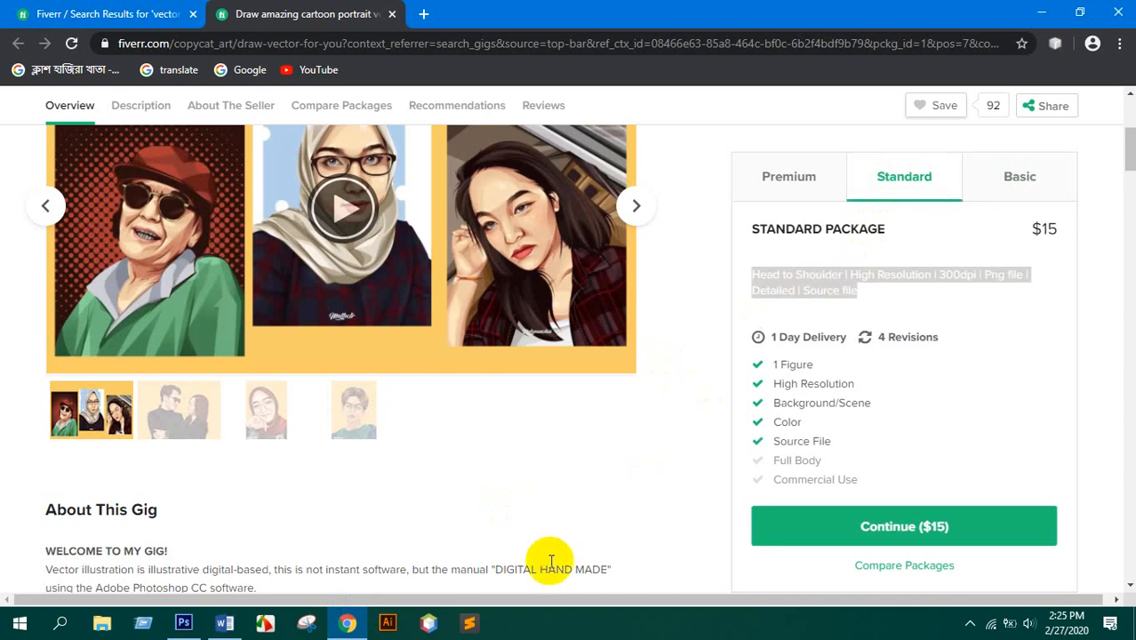
{"action": "key", "text": "ctrl+c"}
{"action": "left_click", "coordinate": [352, 625]}
{"action": "key", "text": "ctrl+v"}
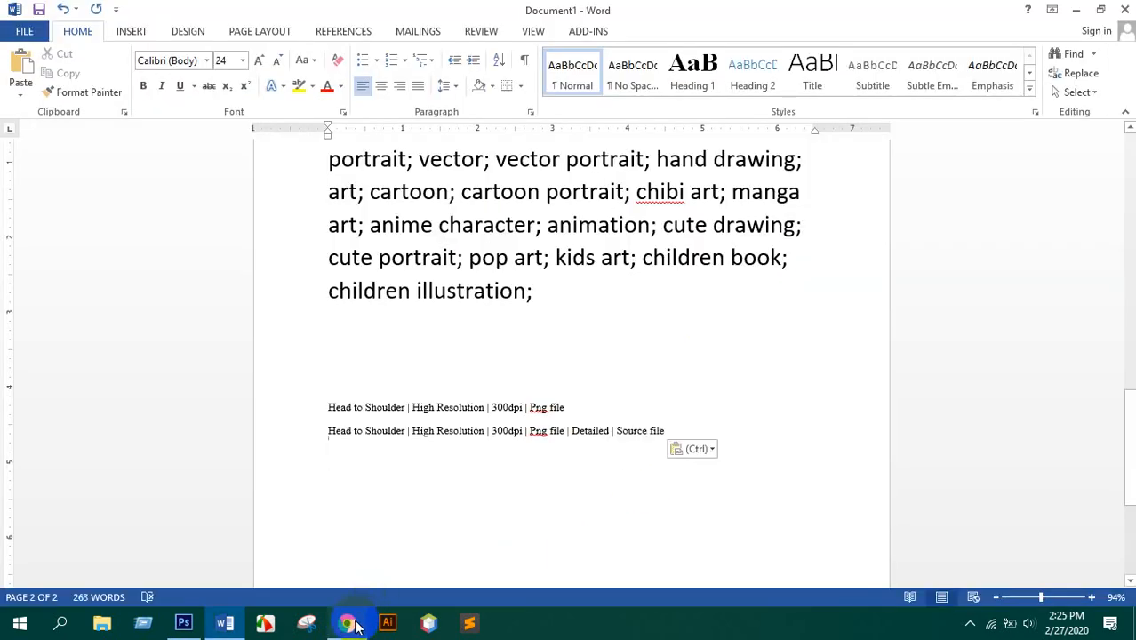
- Copy the gig's Premium package description from Chrome into Word under the Standard one, and add two empty lines after it
{"action": "left_click", "coordinate": [352, 622]}
{"action": "left_click", "coordinate": [840, 174]}
{"action": "triple_click", "coordinate": [797, 280]}
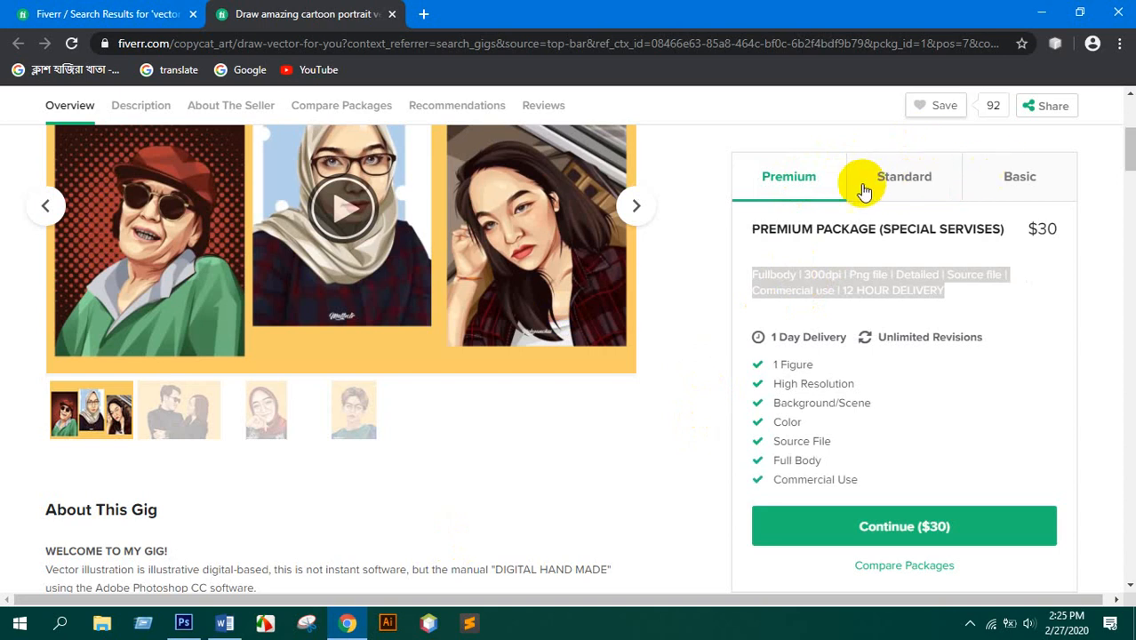
{"action": "key", "text": "ctrl+c"}
{"action": "left_click", "coordinate": [346, 624]}
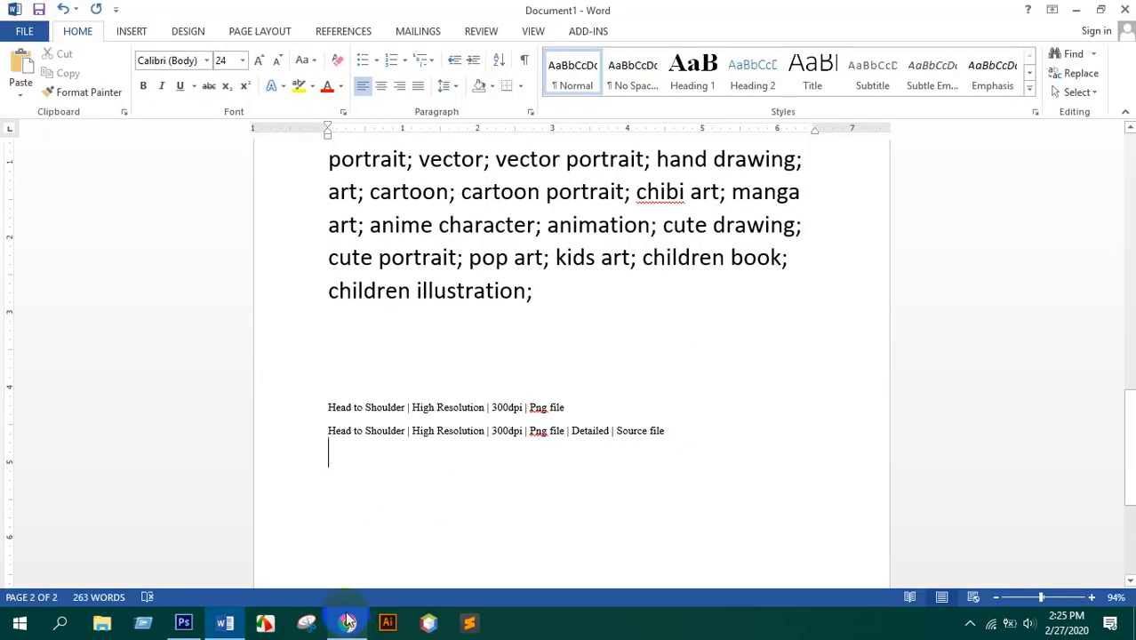
{"action": "key", "text": "ctrl+v"}
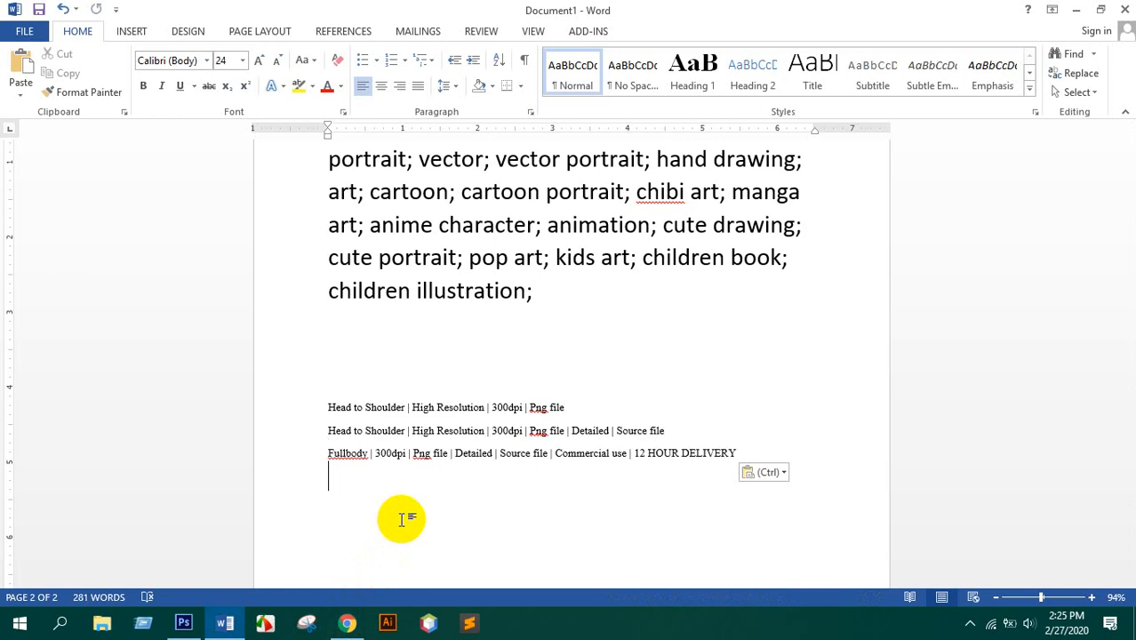
{"action": "key", "text": "Return"}
{"action": "key", "text": "Return"}
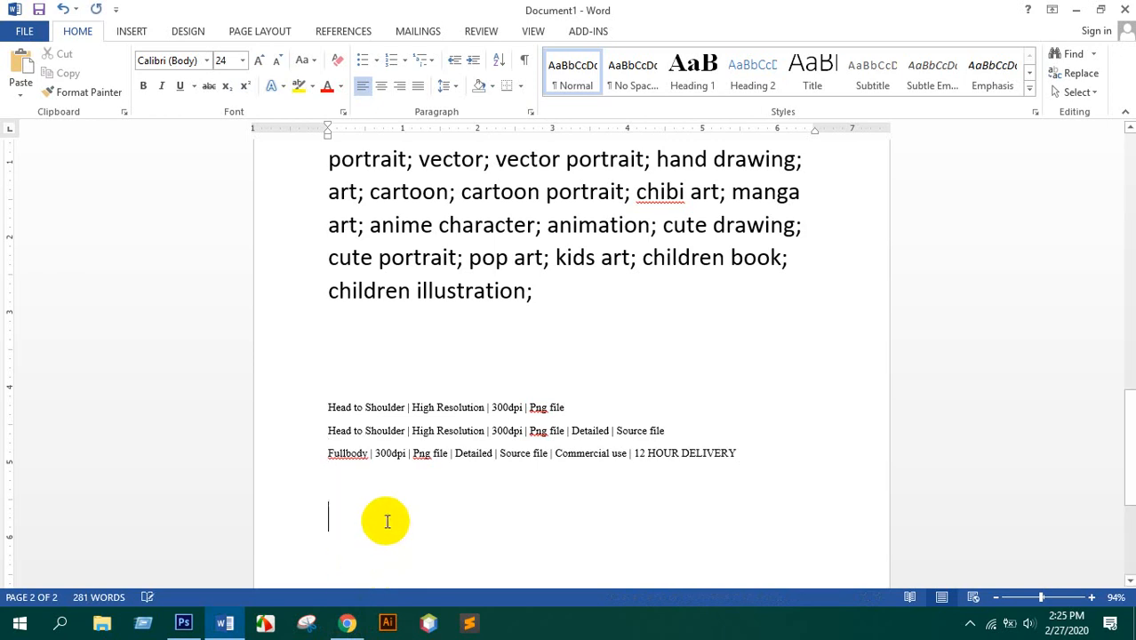
- Switch back to Chrome, review the amazing cartoon portrait gig's description and close the gig
{"action": "left_click", "coordinate": [351, 618]}
{"action": "scroll", "coordinate": [301, 405], "scroll_direction": "down", "scroll_amount": 5}
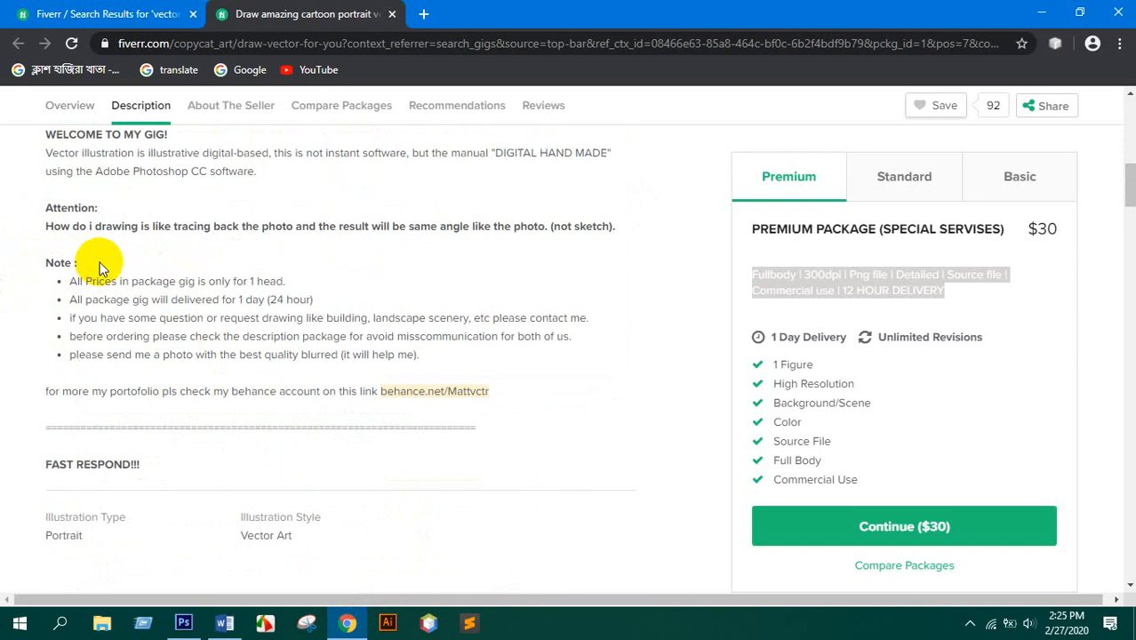
{"action": "scroll", "coordinate": [100, 267], "scroll_direction": "up", "scroll_amount": 2}
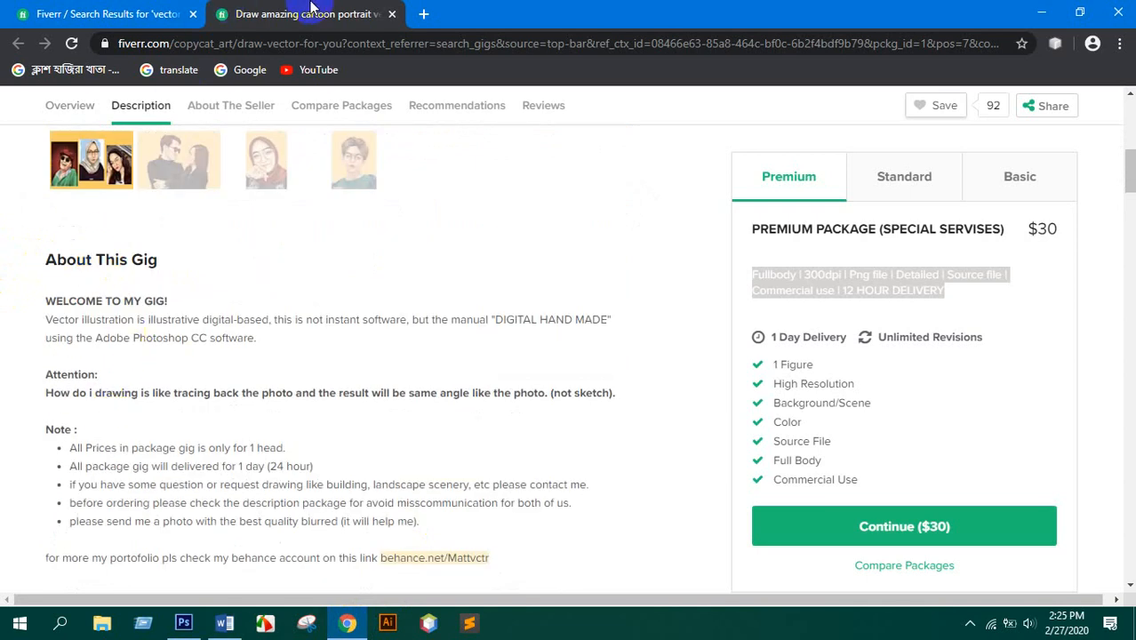
{"action": "left_click", "coordinate": [392, 14]}
- Open the gig "I will draw a photo couples vector vexel art cartoon portrait" from the search results, read its description and close it
{"action": "scroll", "coordinate": [329, 291], "scroll_direction": "down", "scroll_amount": 7}
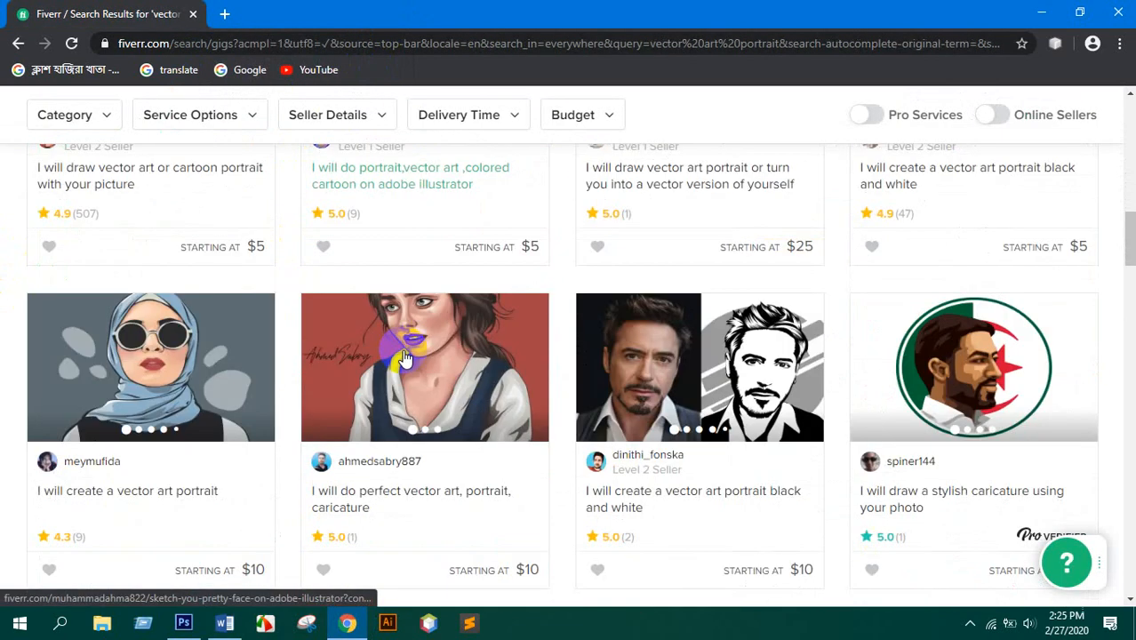
{"action": "scroll", "coordinate": [522, 340], "scroll_direction": "down", "scroll_amount": 6}
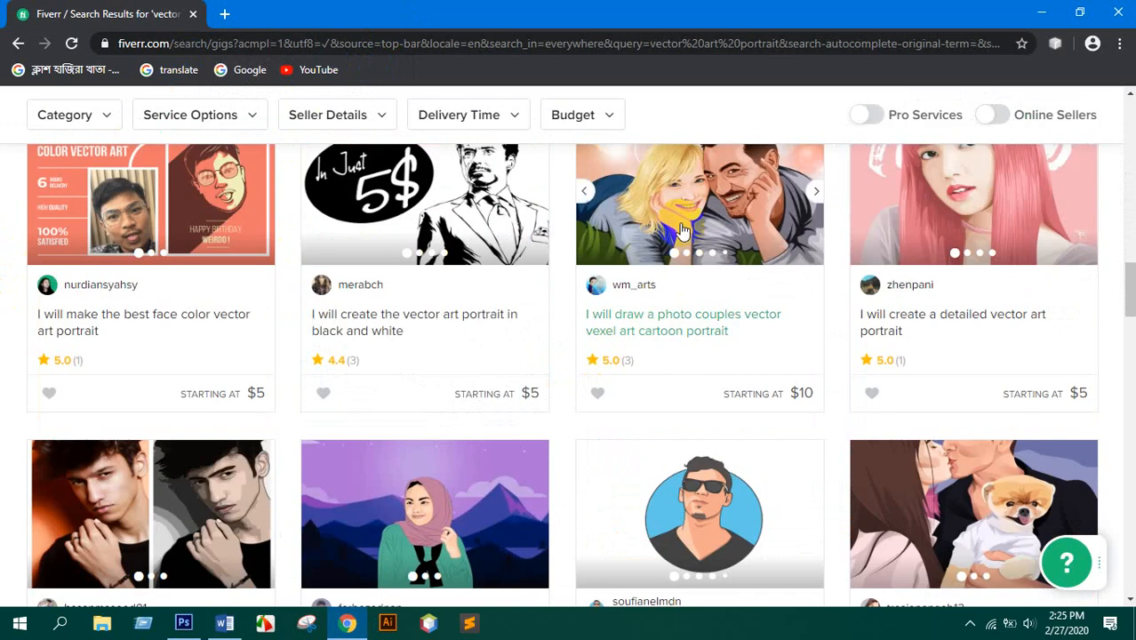
{"action": "left_click", "coordinate": [683, 228]}
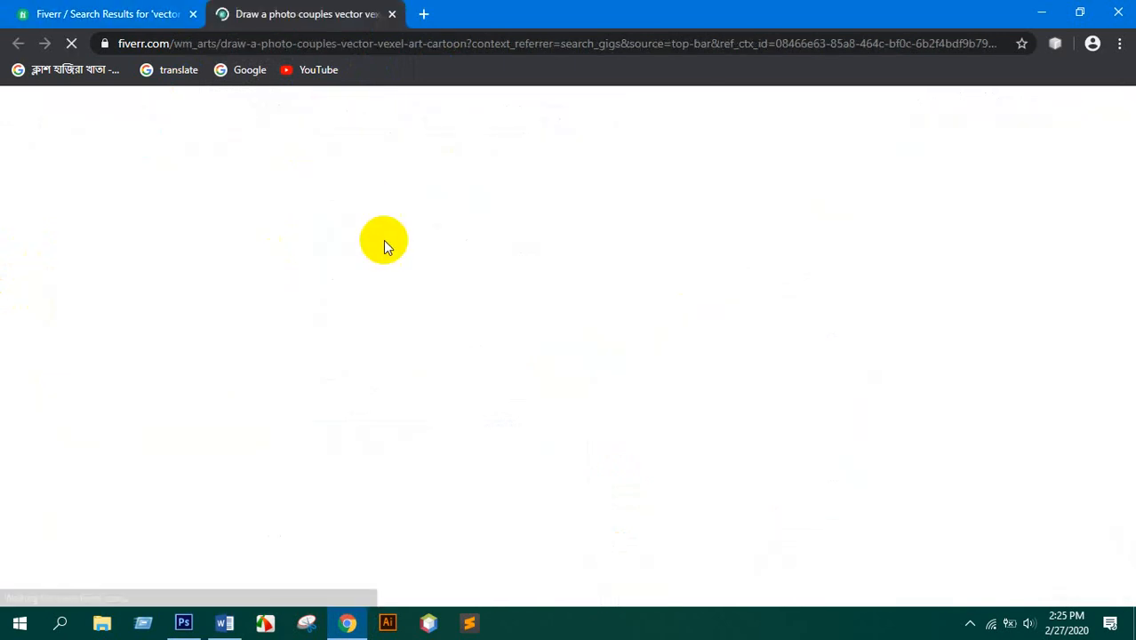
{"action": "scroll", "coordinate": [378, 267], "scroll_direction": "down", "scroll_amount": 3}
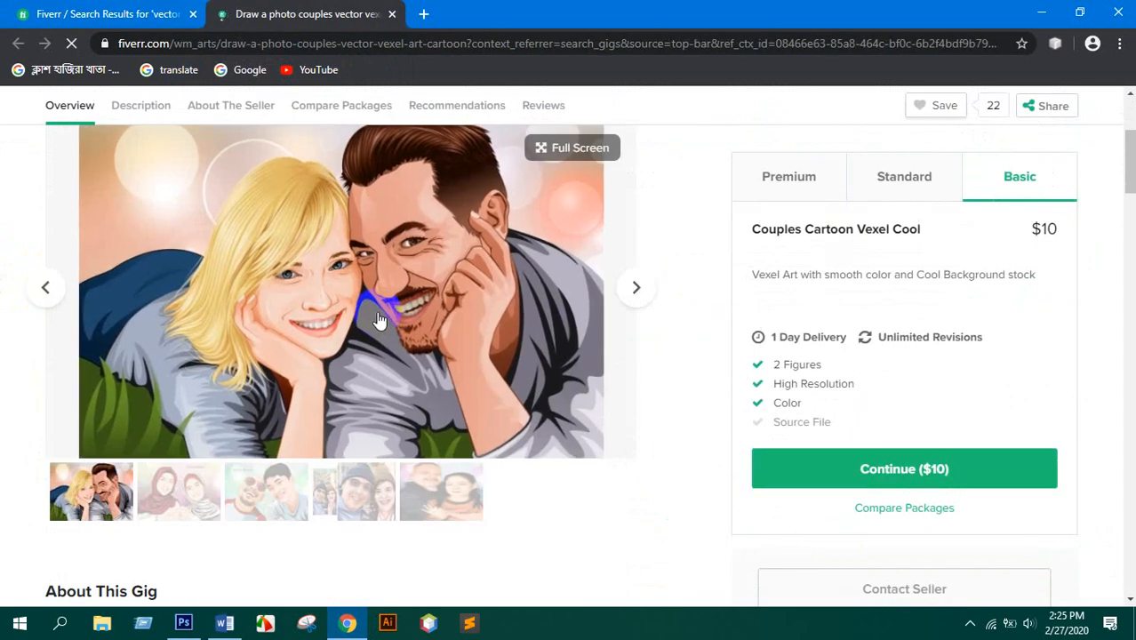
{"action": "scroll", "coordinate": [381, 317], "scroll_direction": "down", "scroll_amount": 4}
{"action": "scroll", "coordinate": [342, 317], "scroll_direction": "down", "scroll_amount": 2}
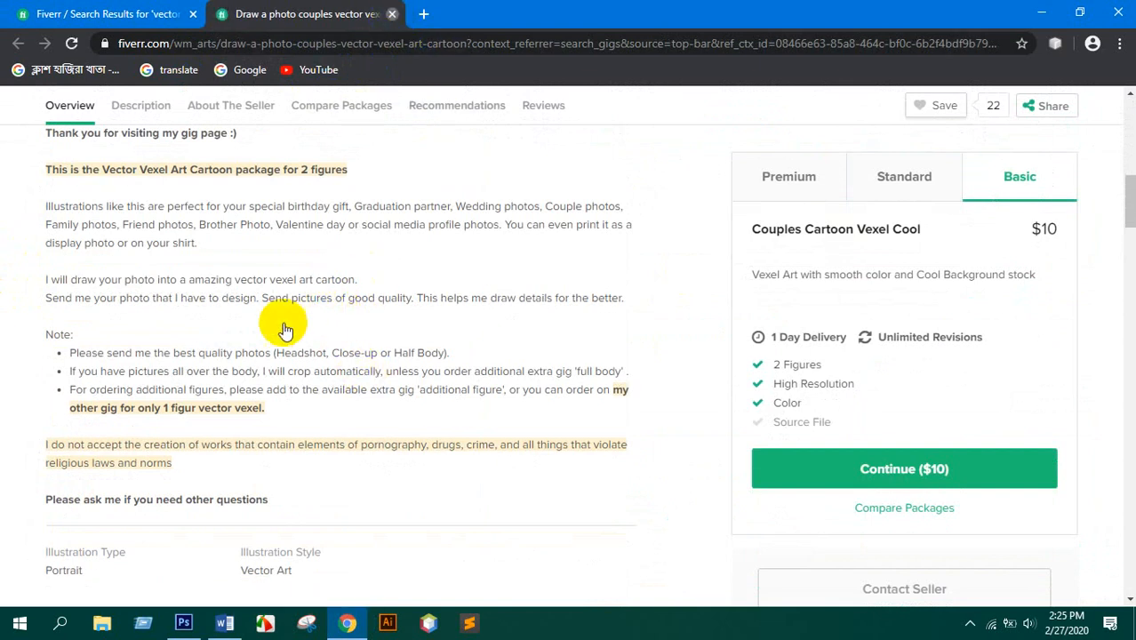
{"action": "left_click", "coordinate": [392, 13]}
- Open the "awesome cartoon portrait or vector art" and "unique vector art, portrait" gigs in separate tabs and view the first one's description
{"action": "scroll", "coordinate": [336, 391], "scroll_direction": "down", "scroll_amount": 2}
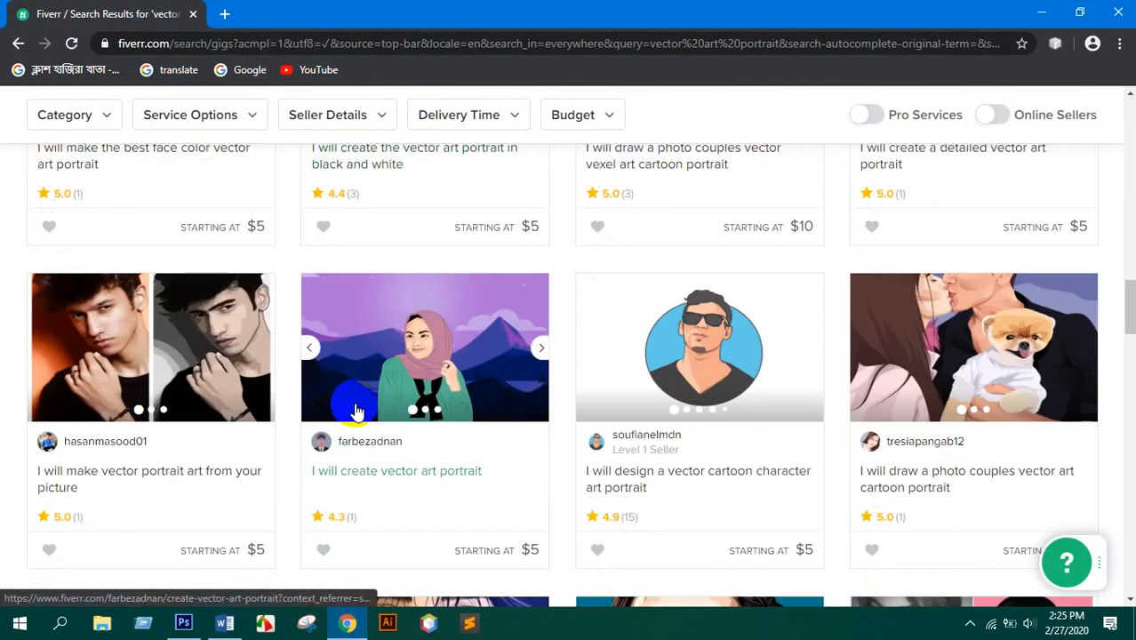
{"action": "scroll", "coordinate": [347, 409], "scroll_direction": "down", "scroll_amount": 4}
{"action": "middle_click", "coordinate": [338, 418]}
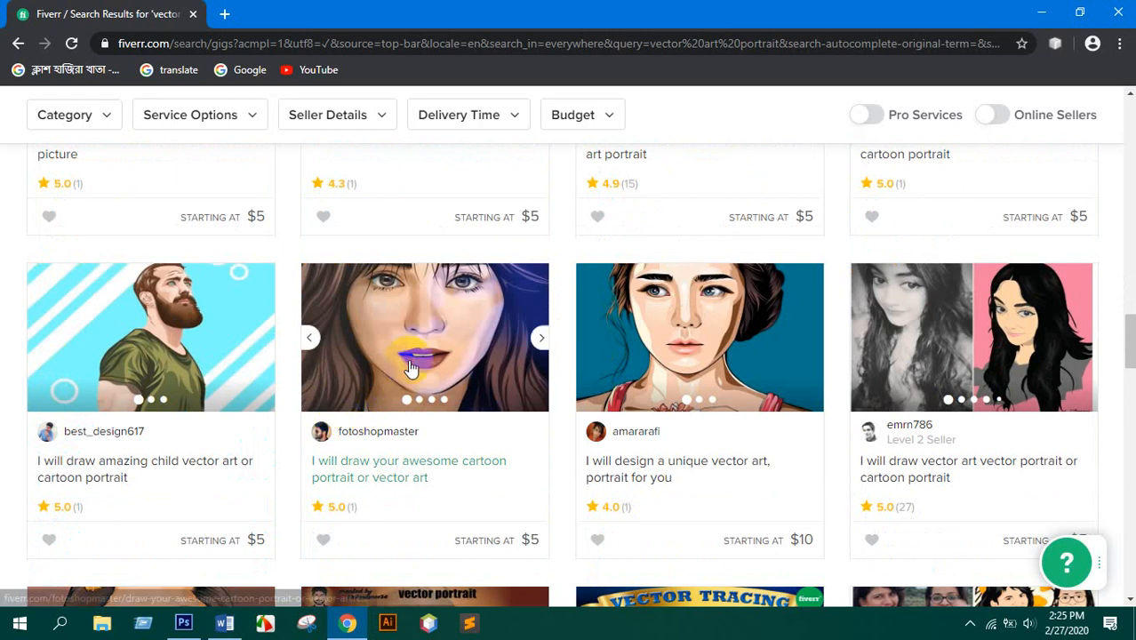
{"action": "middle_click", "coordinate": [508, 191]}
{"action": "left_click", "coordinate": [318, 12]}
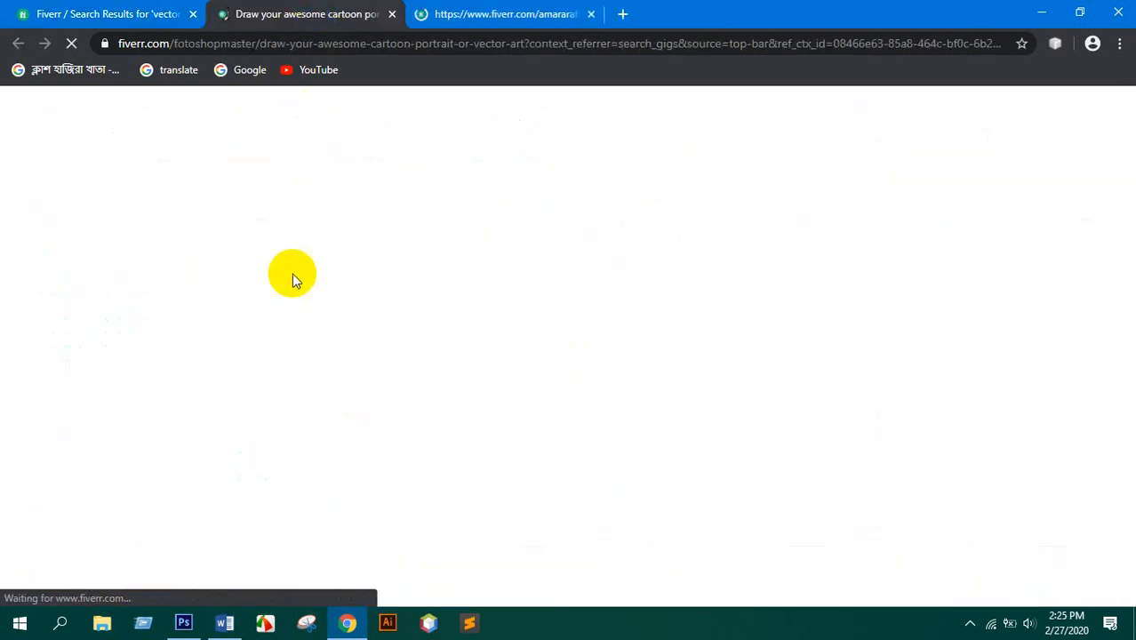
{"action": "scroll", "coordinate": [290, 273], "scroll_direction": "down", "scroll_amount": 3}
{"action": "scroll", "coordinate": [292, 287], "scroll_direction": "down", "scroll_amount": 5}
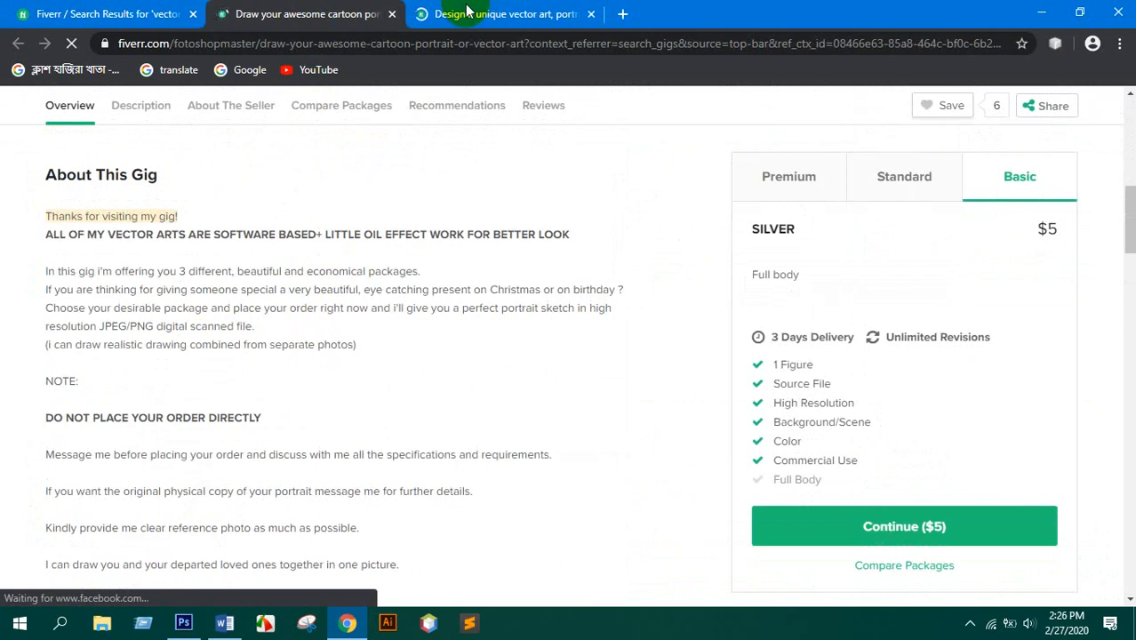
- Copy the "In this Gig you will receive" list from the unique vector art gig and paste it below the package descriptions in Word
{"action": "key", "text": "ctrl+Tab"}
{"action": "scroll", "coordinate": [307, 314], "scroll_direction": "down", "scroll_amount": 8}
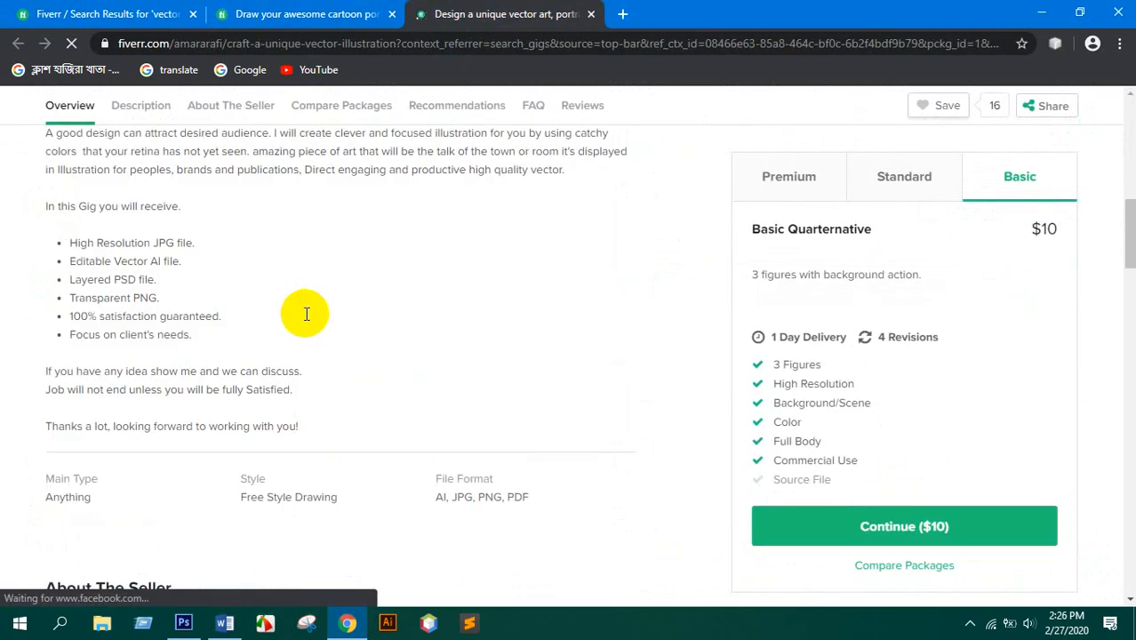
{"action": "scroll", "coordinate": [178, 303], "scroll_direction": "up", "scroll_amount": 1}
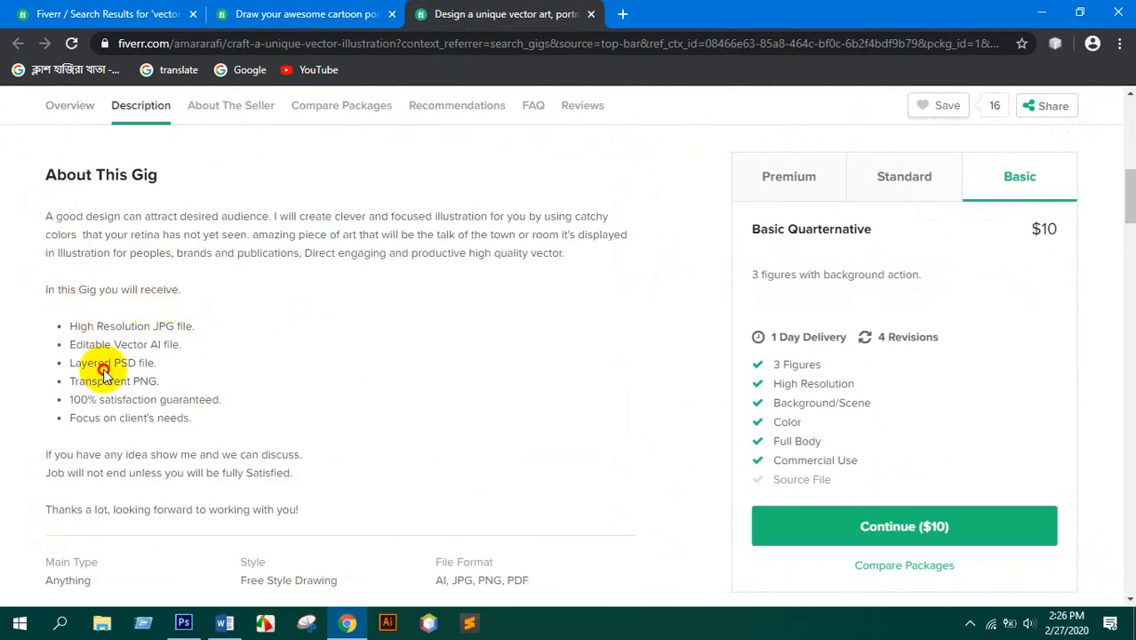
{"action": "triple_click", "coordinate": [197, 425]}
{"action": "key", "text": "ctrl+c"}
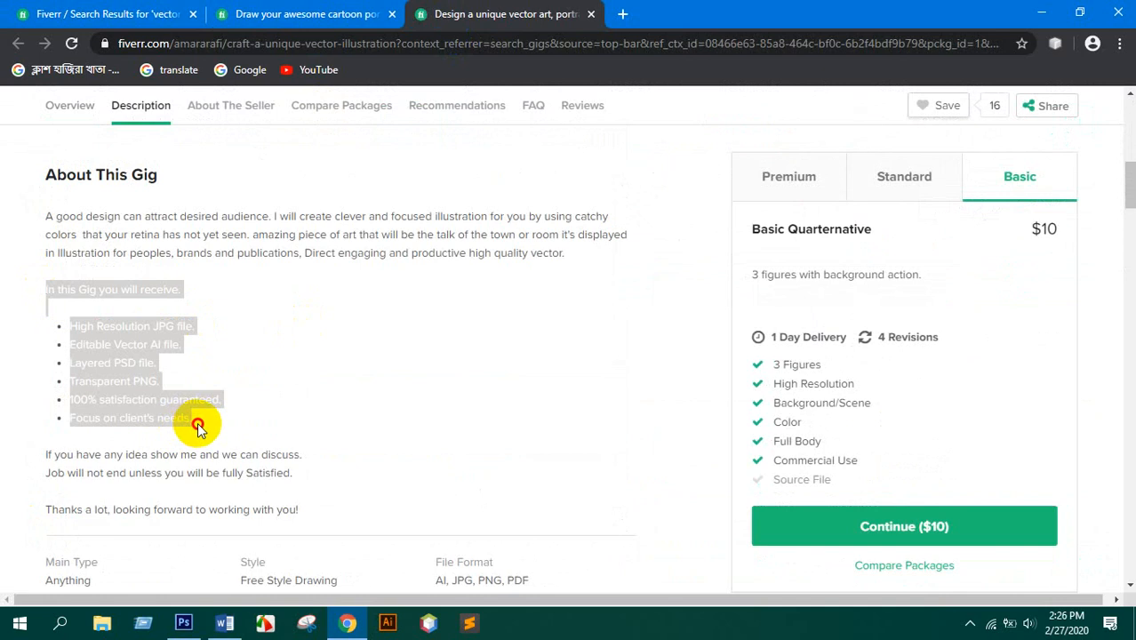
{"action": "right_click", "coordinate": [142, 360]}
{"action": "left_click", "coordinate": [165, 369]}
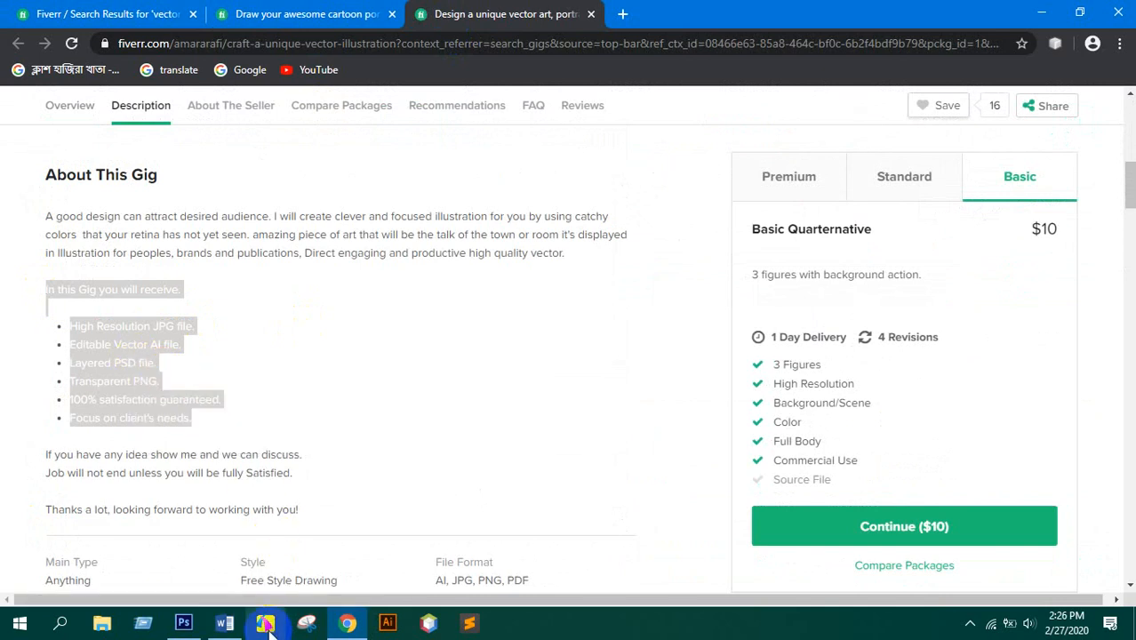
{"action": "left_click", "coordinate": [225, 622]}
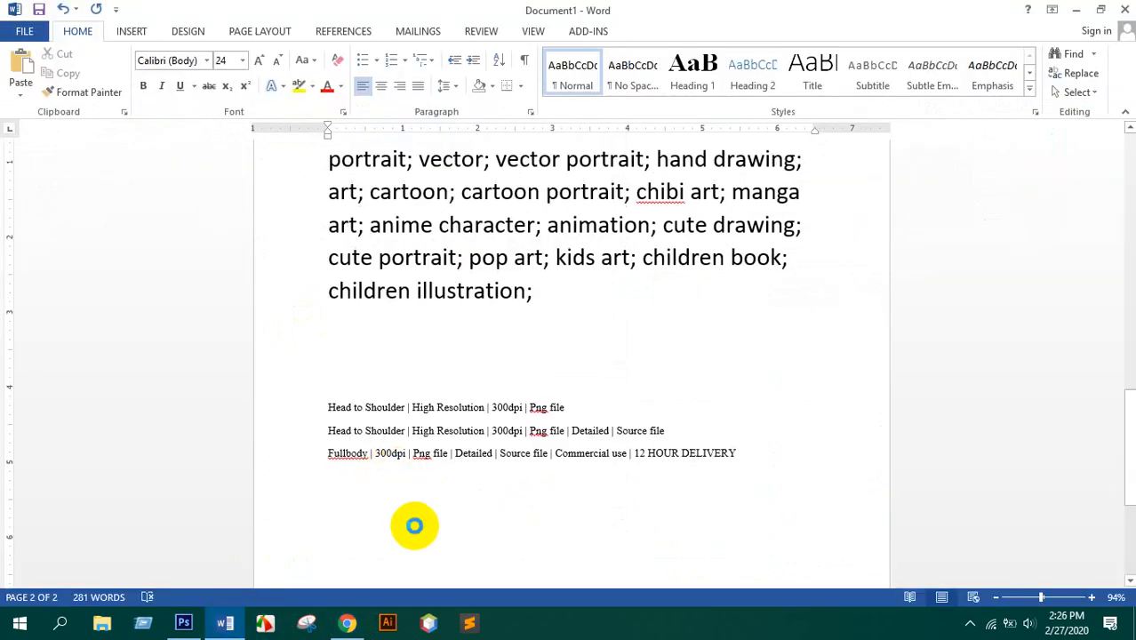
{"action": "key", "text": "ctrl+v"}
- Copy the "In this gig i'm offering you 3 different" paragraph from the awesome cartoon portrait gig and paste it above "In this Gig you will receive." in Word
{"action": "left_click", "coordinate": [347, 622]}
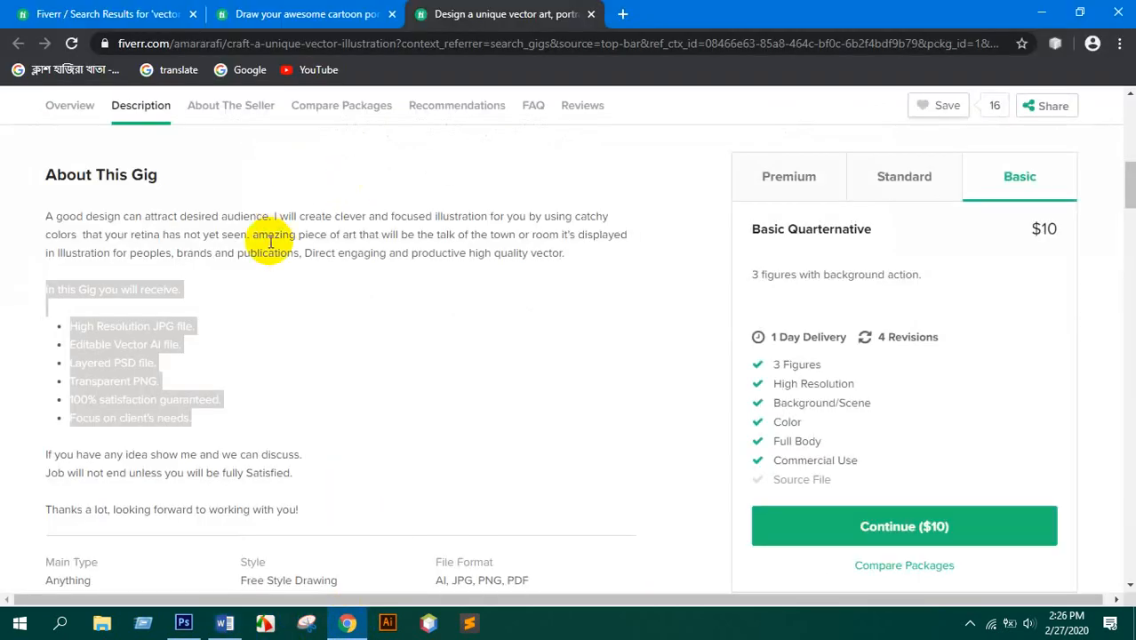
{"action": "left_click", "coordinate": [282, 13]}
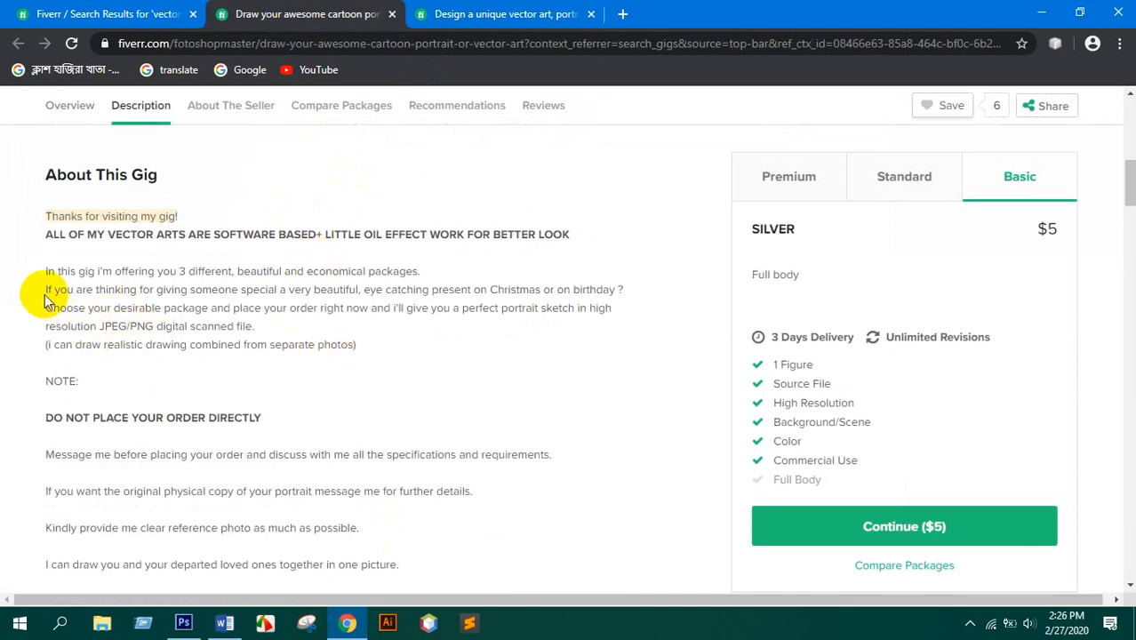
{"action": "left_click_drag", "start_coordinate": [46, 269], "coordinate": [354, 351]}
{"action": "right_click", "coordinate": [225, 286]}
{"action": "left_click", "coordinate": [261, 298]}
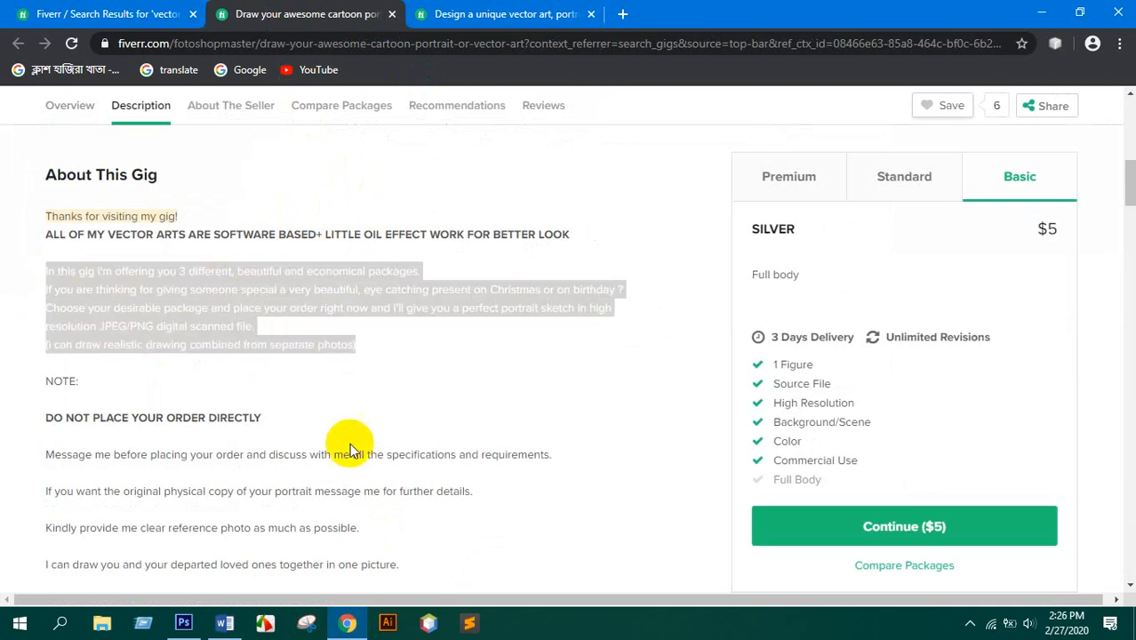
{"action": "left_click", "coordinate": [225, 622]}
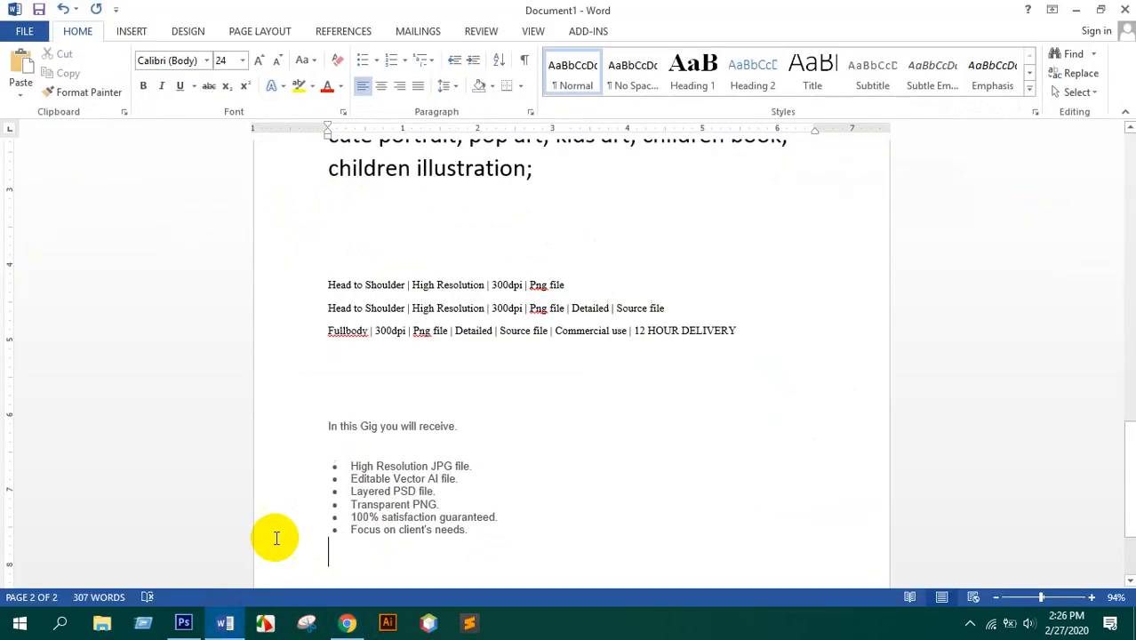
{"action": "left_click", "coordinate": [330, 395]}
{"action": "key", "text": "ctrl+v"}
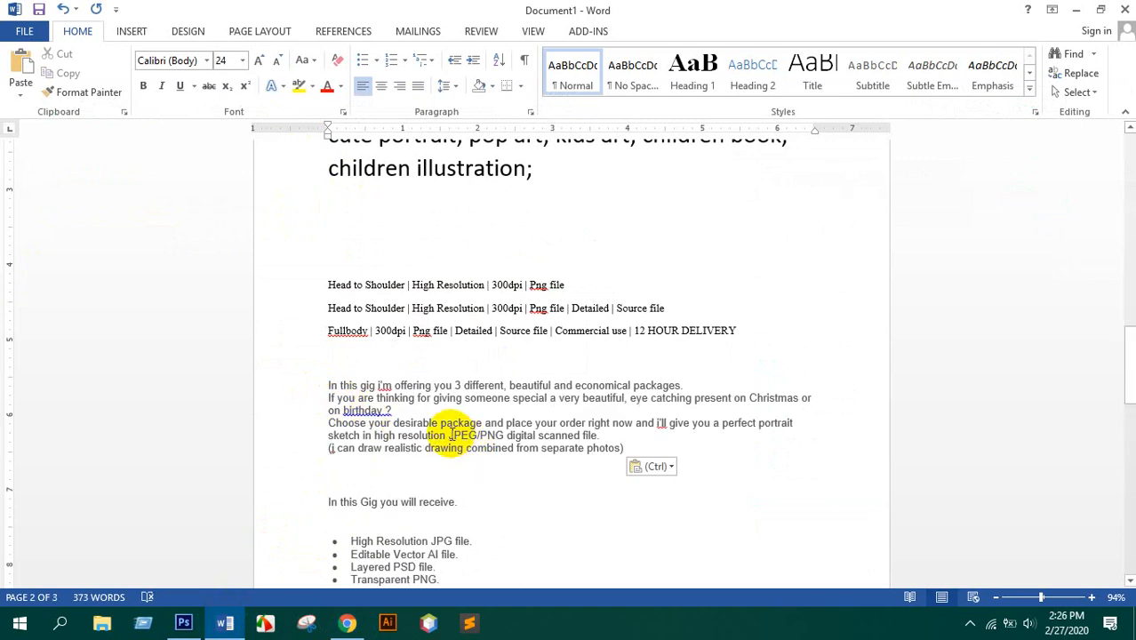
{"action": "scroll", "coordinate": [454, 434], "scroll_direction": "down", "scroll_amount": 3}
{"action": "scroll", "coordinate": [391, 404], "scroll_direction": "up", "scroll_amount": 3}
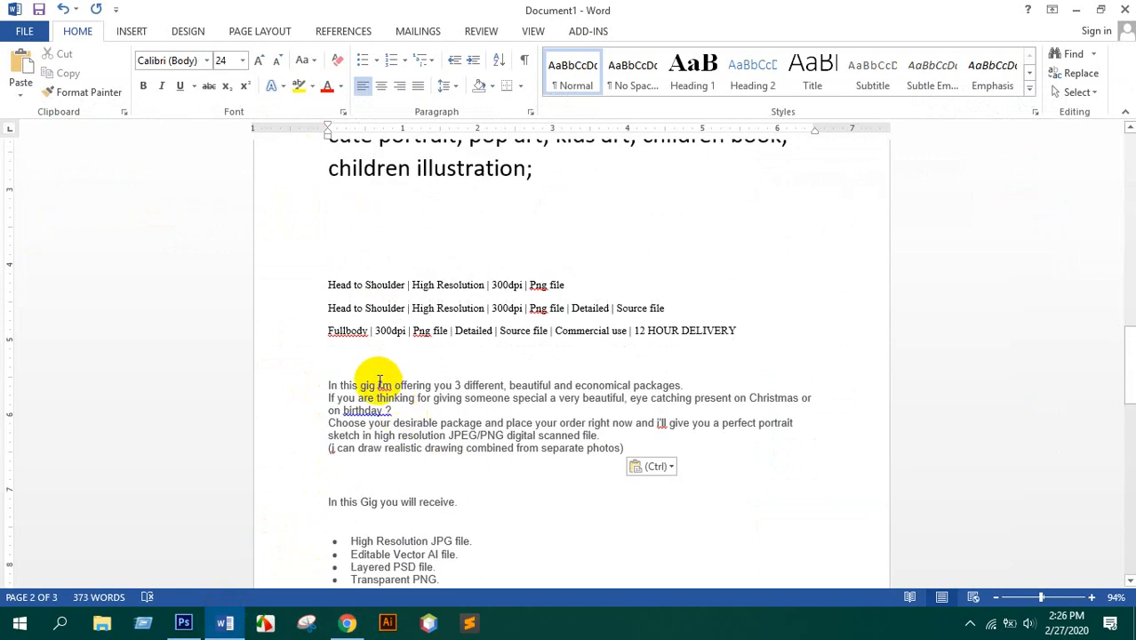
- Above the pasted paragraph, write "Hello There," and on a new line "I am ready to draw your cute image into Vector Portrait"
{"action": "scroll", "coordinate": [380, 378], "scroll_direction": "down", "scroll_amount": 2}
{"action": "left_click", "coordinate": [328, 253]}
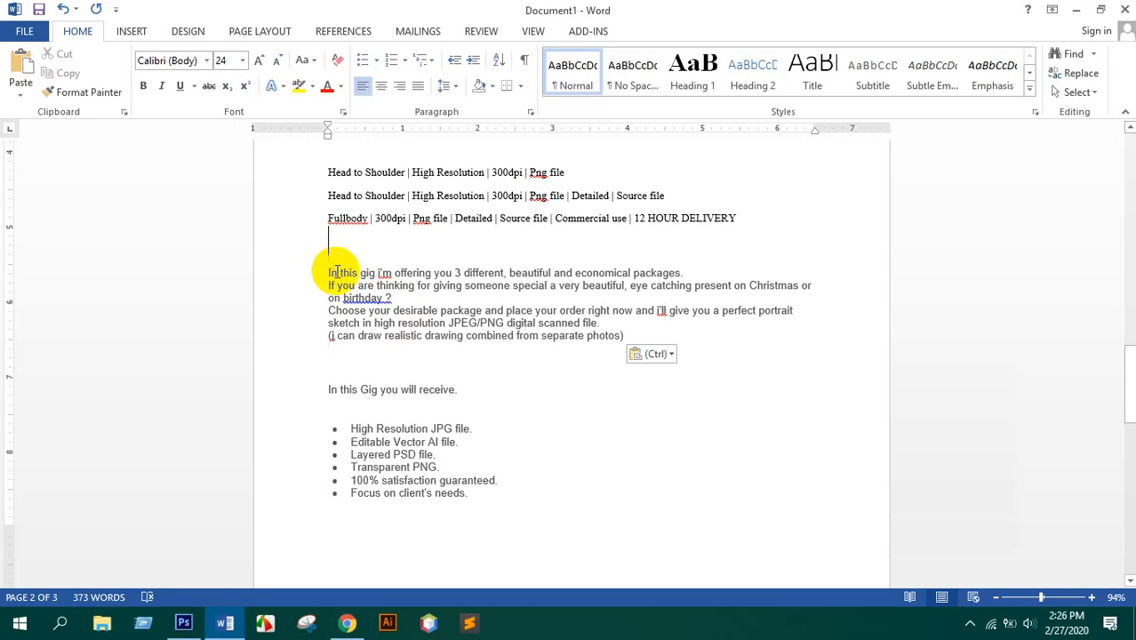
{"action": "key", "text": "Return"}
{"action": "key", "text": "Up"}
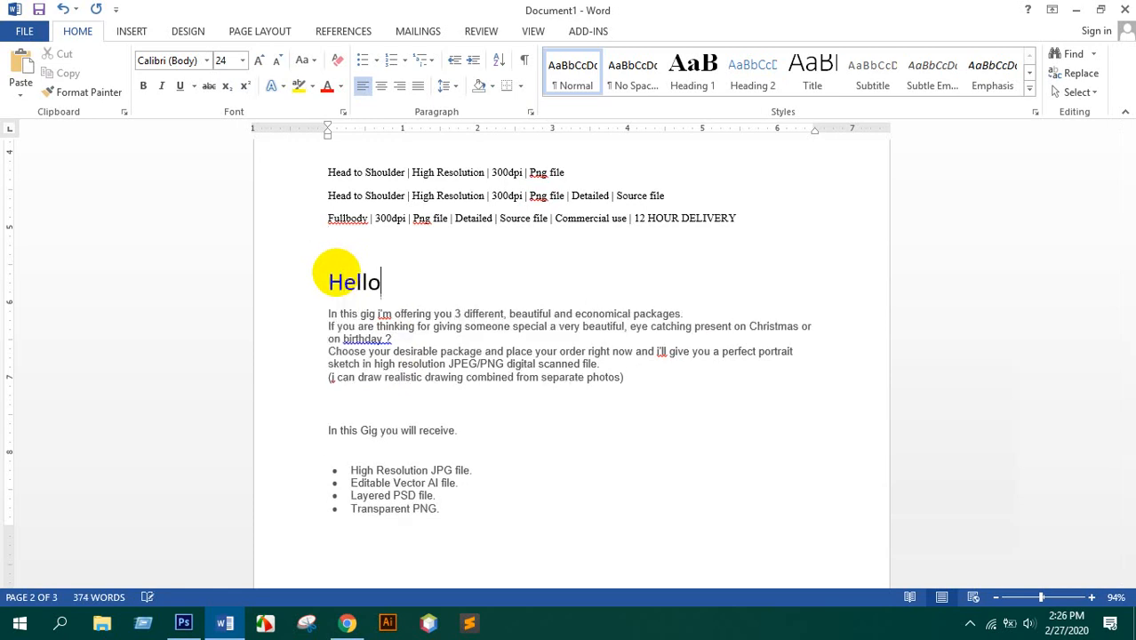
{"action": "type", "text": ","}
{"action": "key", "text": "Return"}
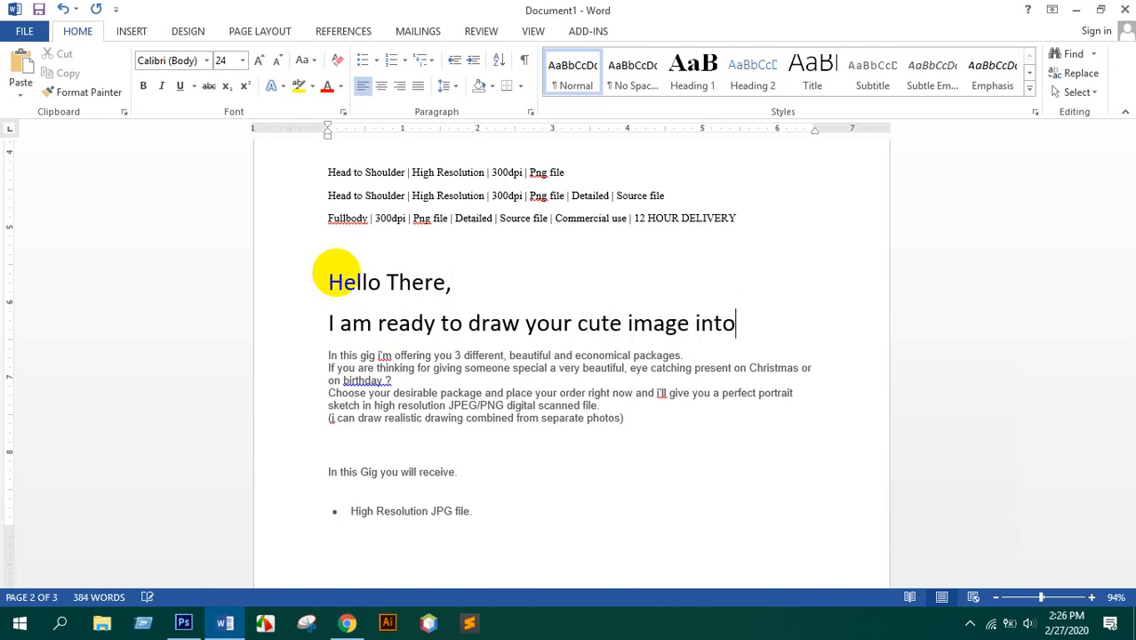
{"action": "type", "text": "ector "}
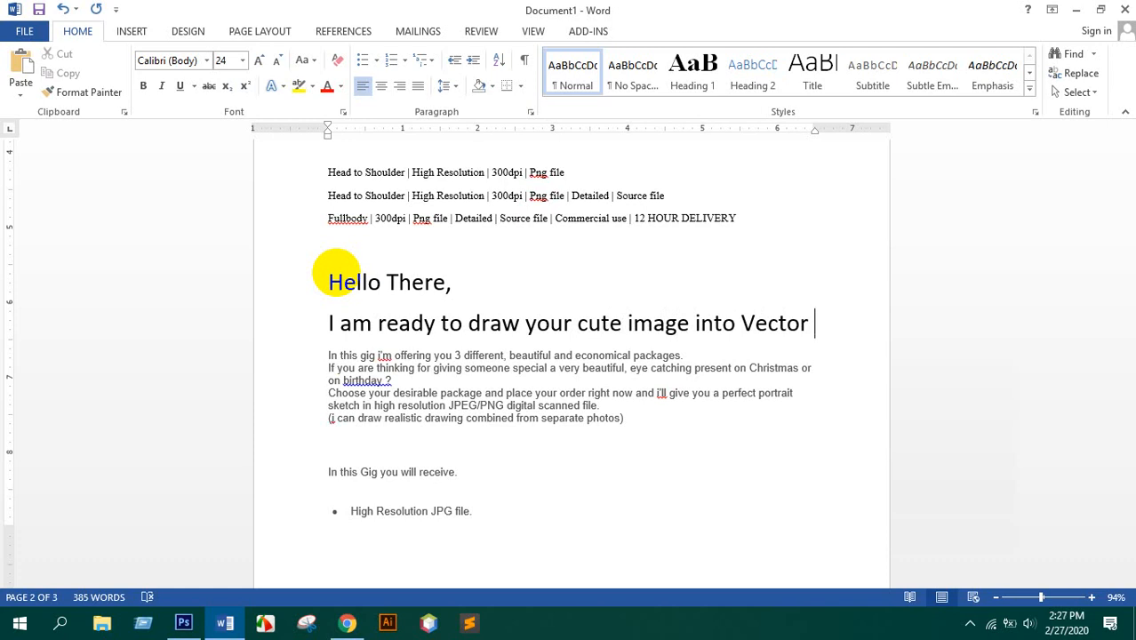
{"action": "type", "text": "Portrai"}
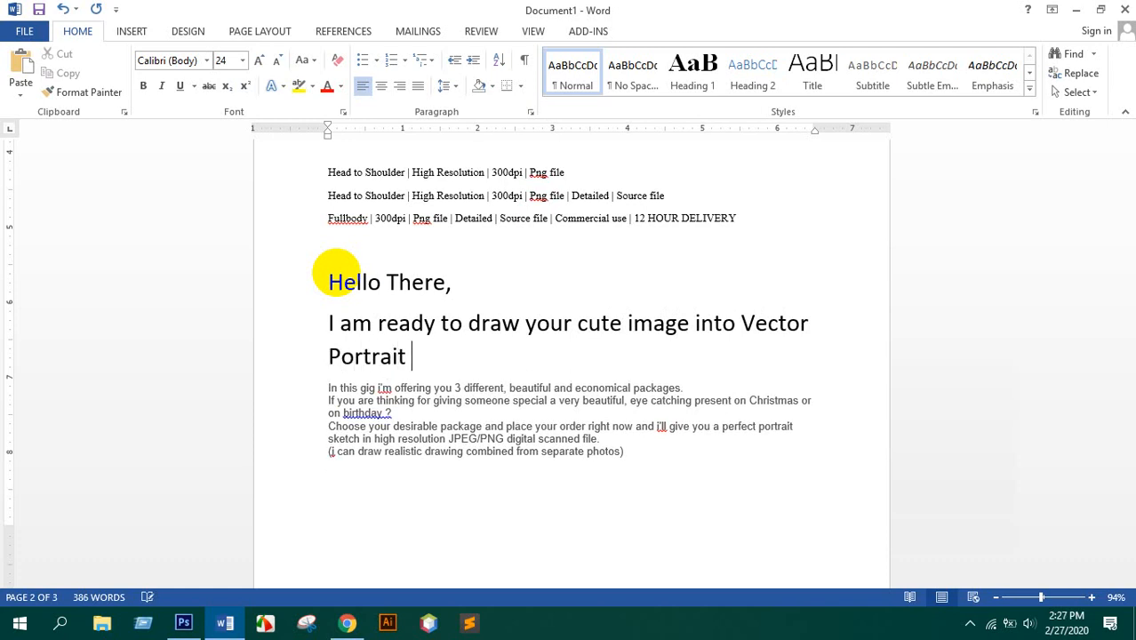
{"action": "type", "text": "t"}
- Below the deliverables list, write "If you have any question please contact me, I am active seller." and a closing "Thanks"
{"action": "scroll", "coordinate": [436, 386], "scroll_direction": "down", "scroll_amount": 6}
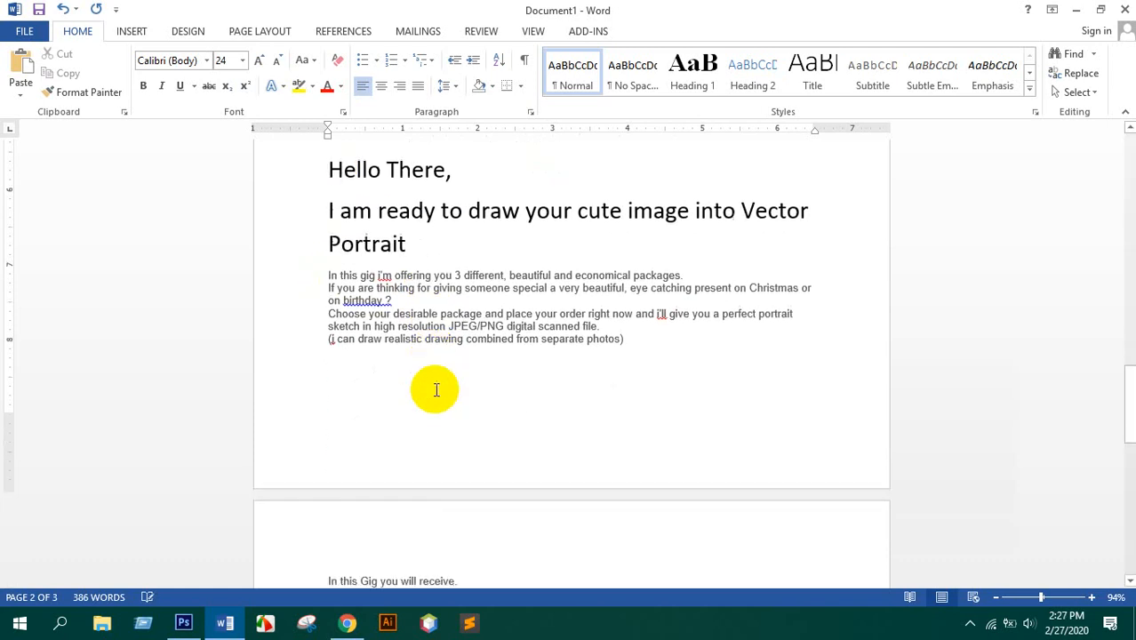
{"action": "scroll", "coordinate": [437, 389], "scroll_direction": "down", "scroll_amount": 5}
{"action": "left_click", "coordinate": [456, 359]}
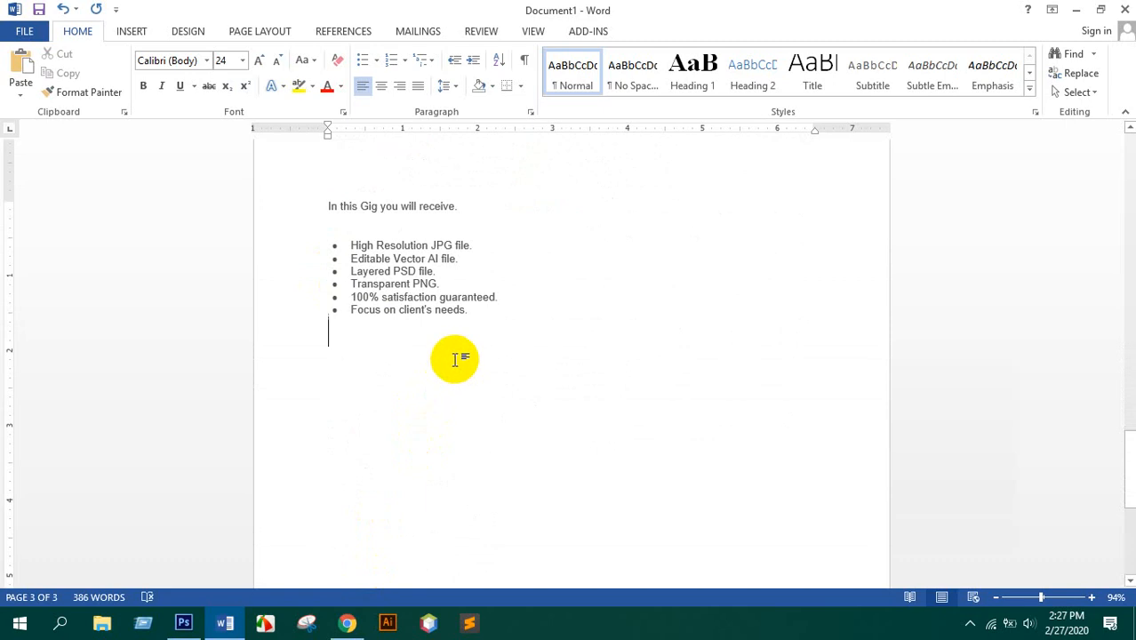
{"action": "type", "text": "If "}
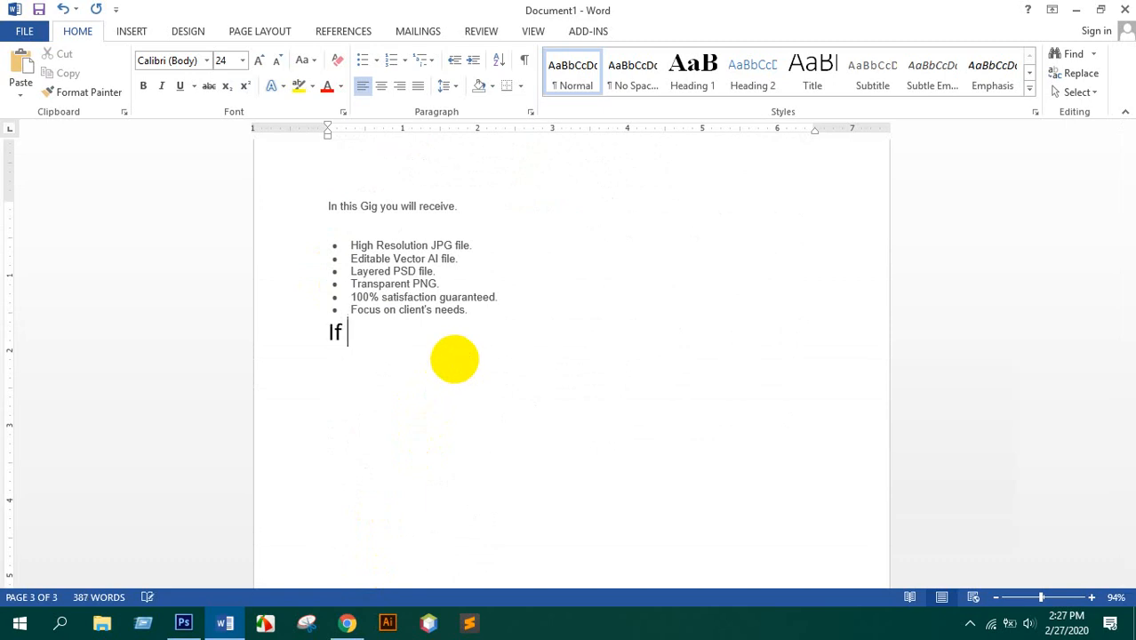
{"action": "type", "text": "you chave "}
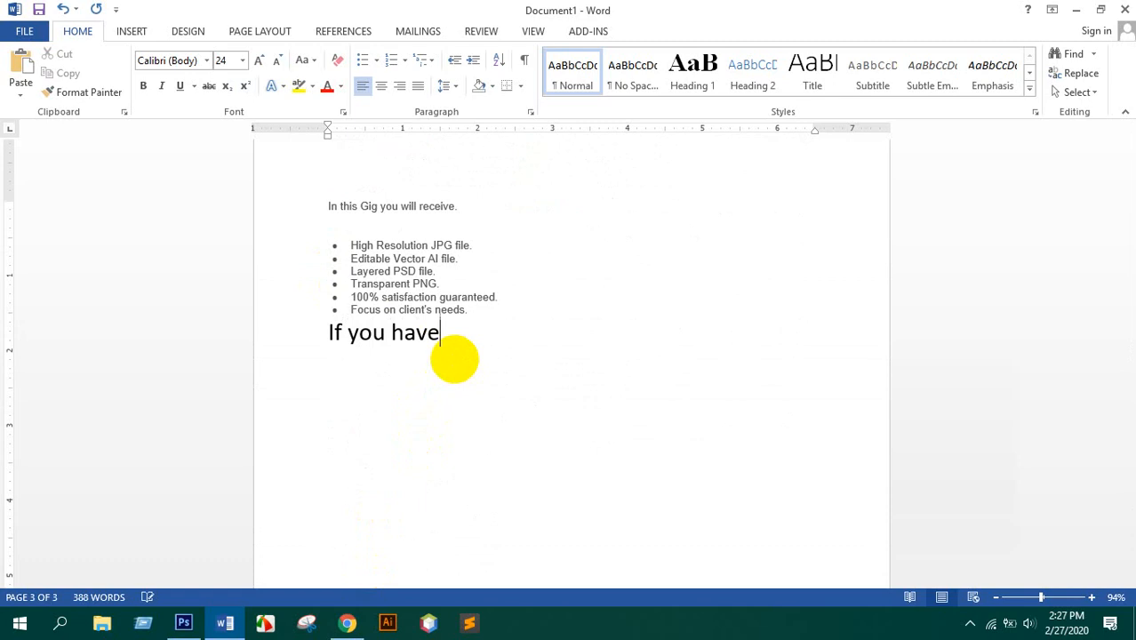
{"action": "type", "text": "any questio"}
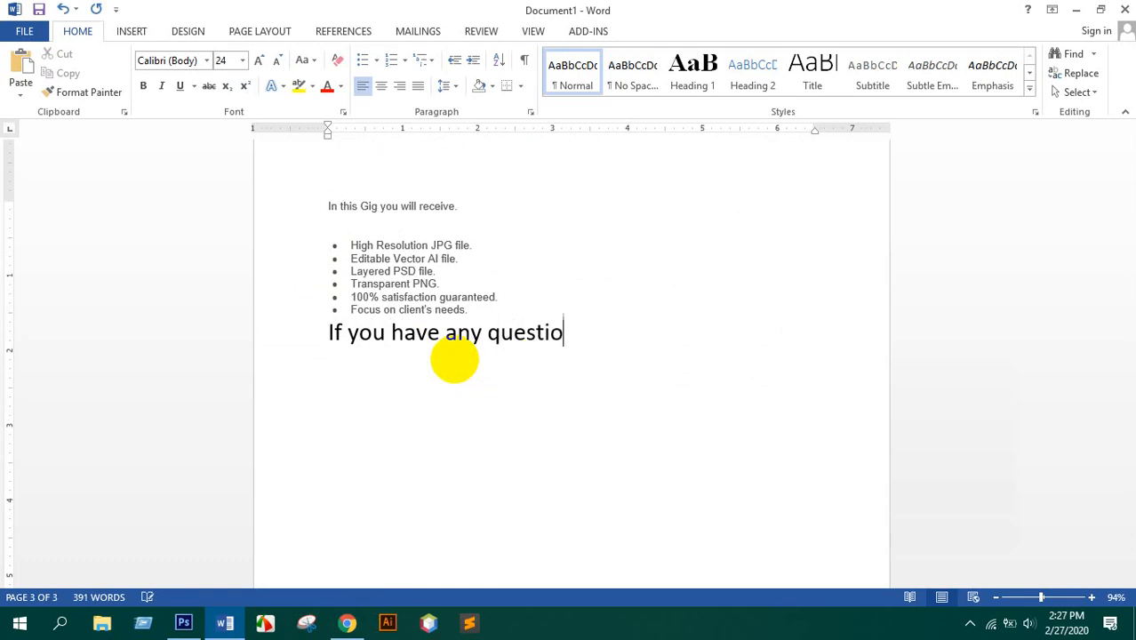
{"action": "type", "text": "n please"}
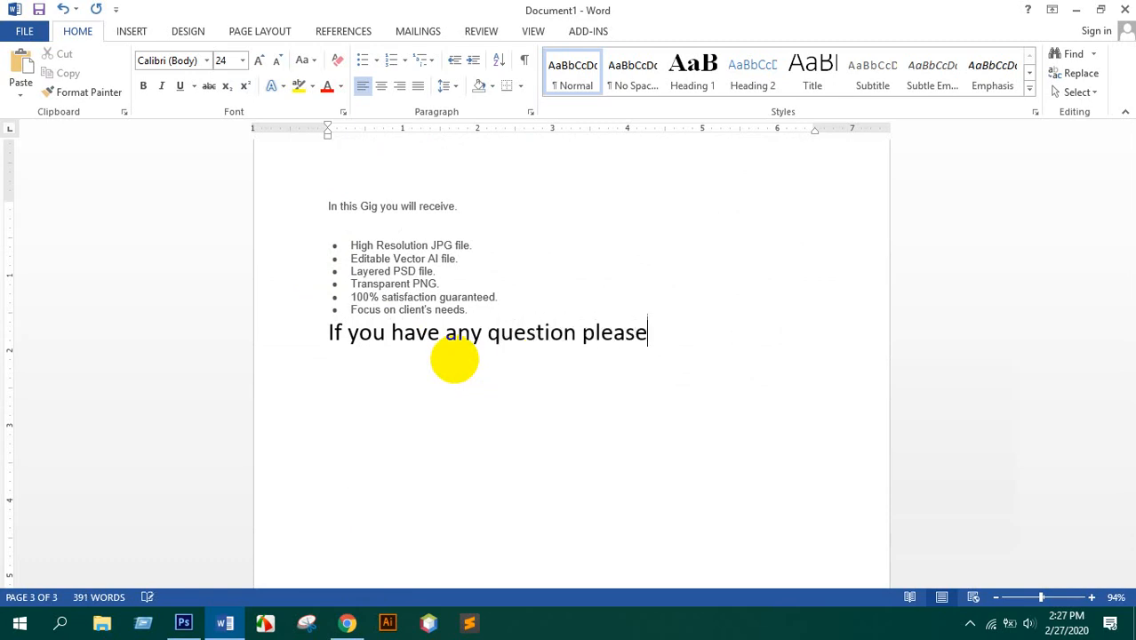
{"action": "type", "text": " contact me "}
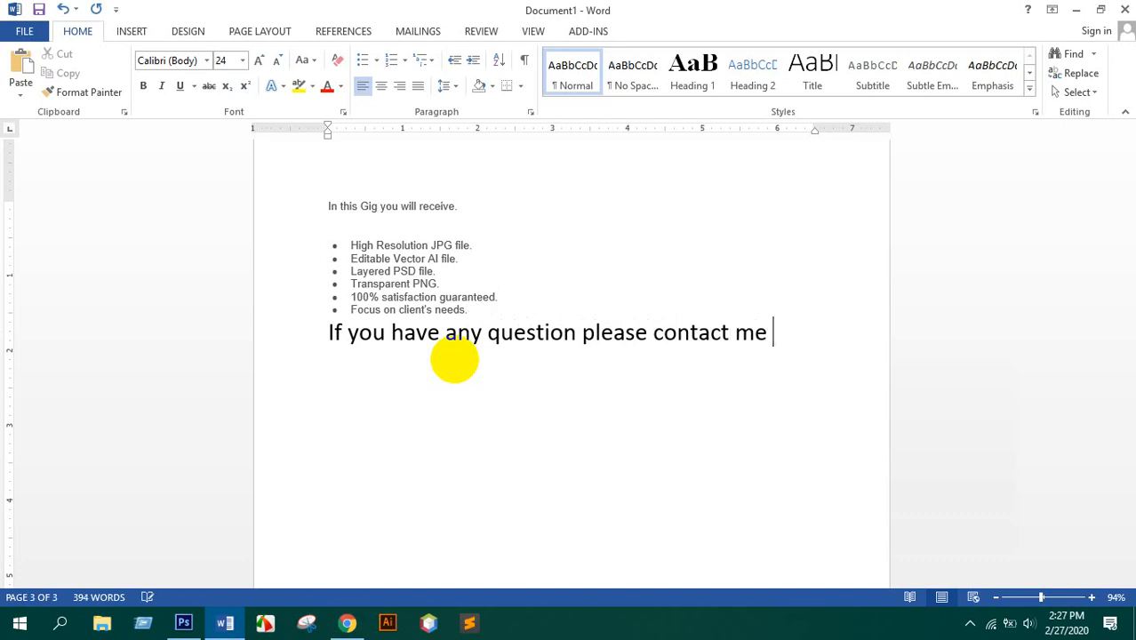
{"action": "type", "text": ", I am active seller."}
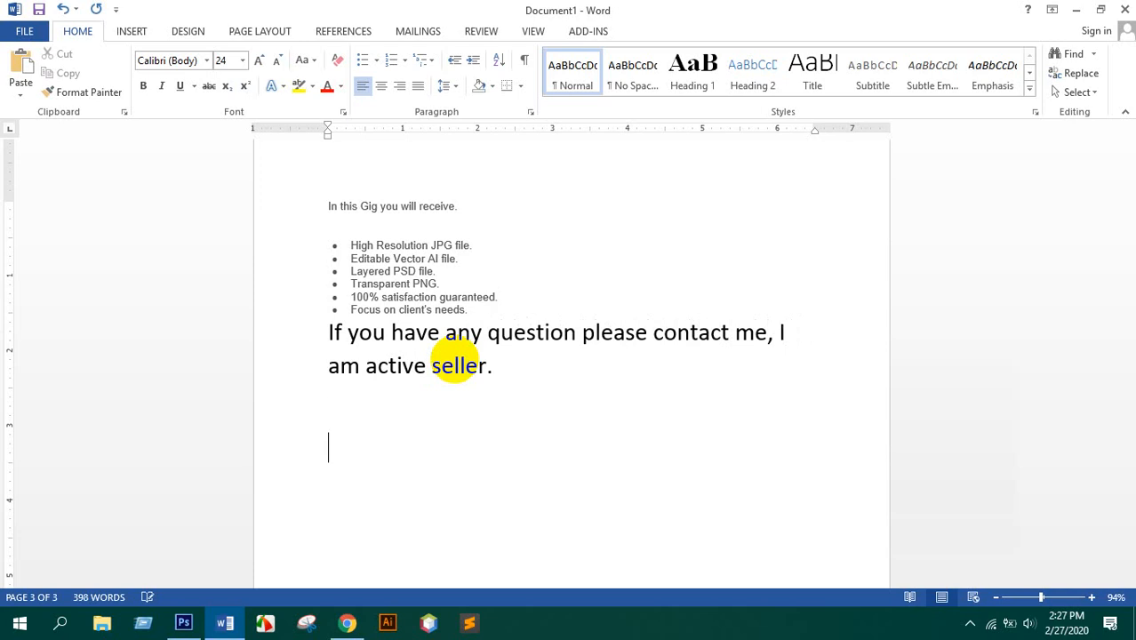
{"action": "type", "text": "Thanks"}
- Review the gig description and accept the grammar suggestion "birthday?" in the pasted offer paragraph
{"action": "scroll", "coordinate": [444, 356], "scroll_direction": "up", "scroll_amount": 3}
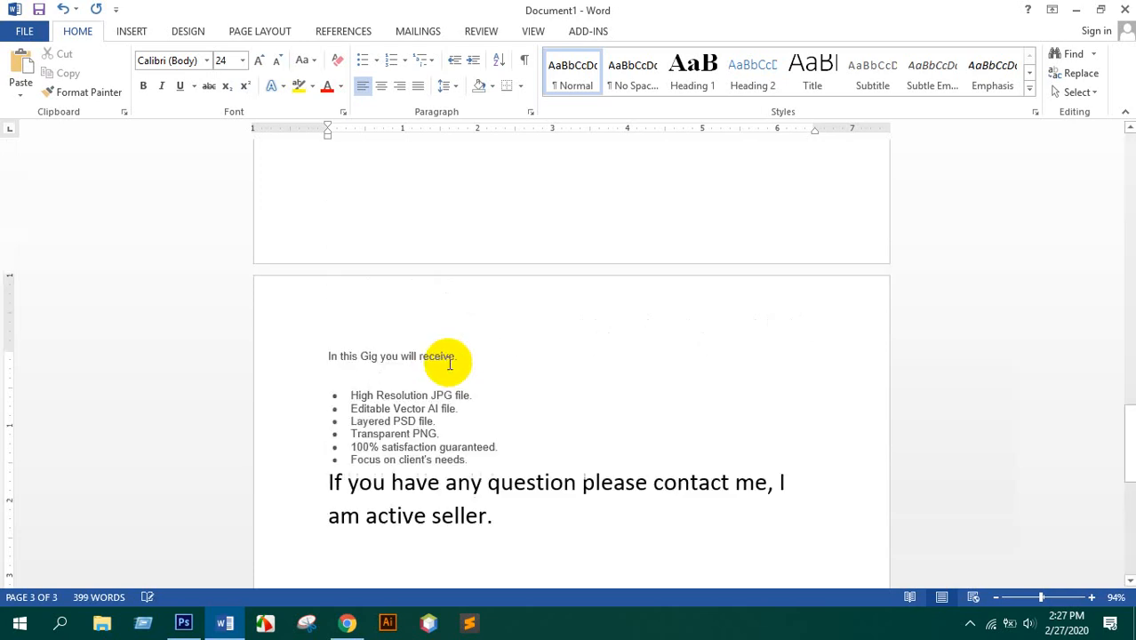
{"action": "scroll", "coordinate": [391, 321], "scroll_direction": "up", "scroll_amount": 5}
{"action": "scroll", "coordinate": [391, 322], "scroll_direction": "up", "scroll_amount": 5}
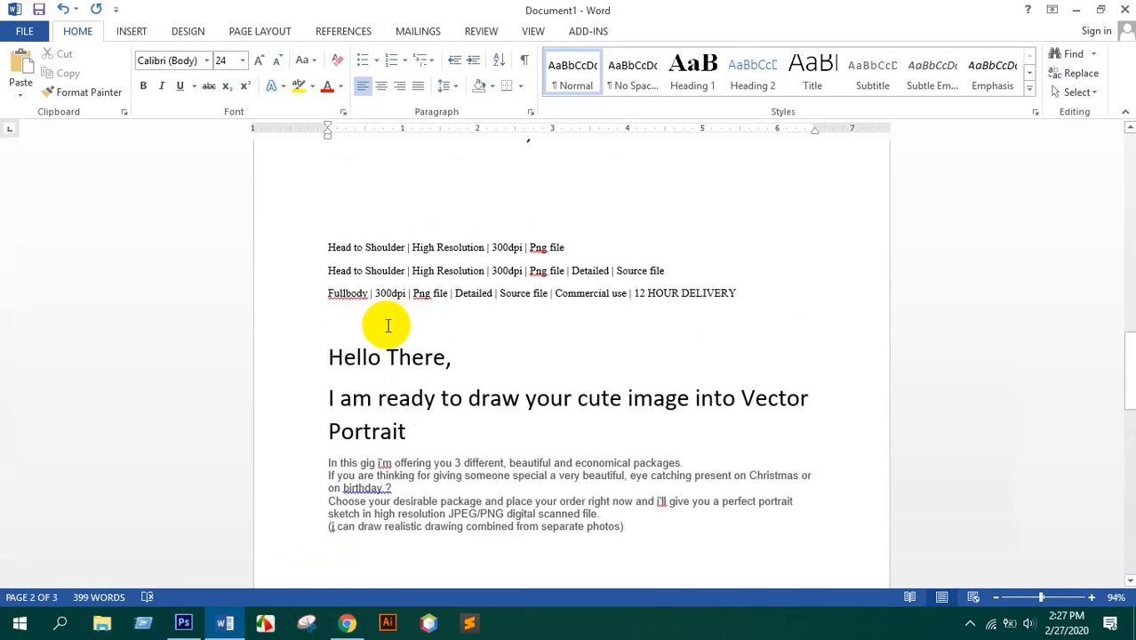
{"action": "scroll", "coordinate": [385, 322], "scroll_direction": "down", "scroll_amount": 3}
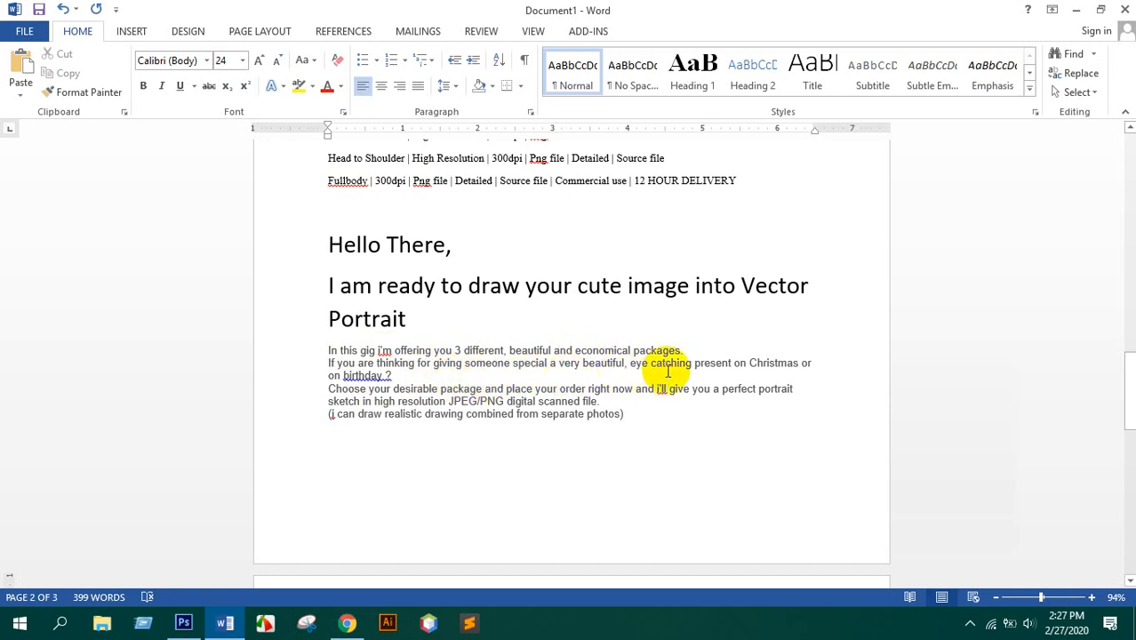
{"action": "right_click", "coordinate": [365, 377]}
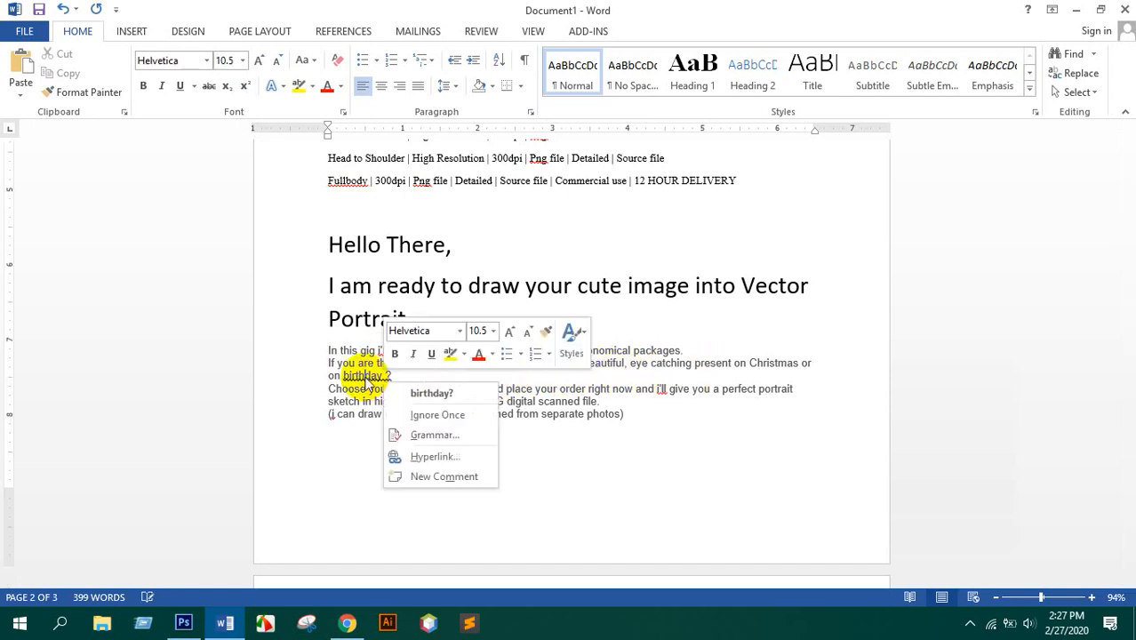
{"action": "left_click", "coordinate": [417, 393]}
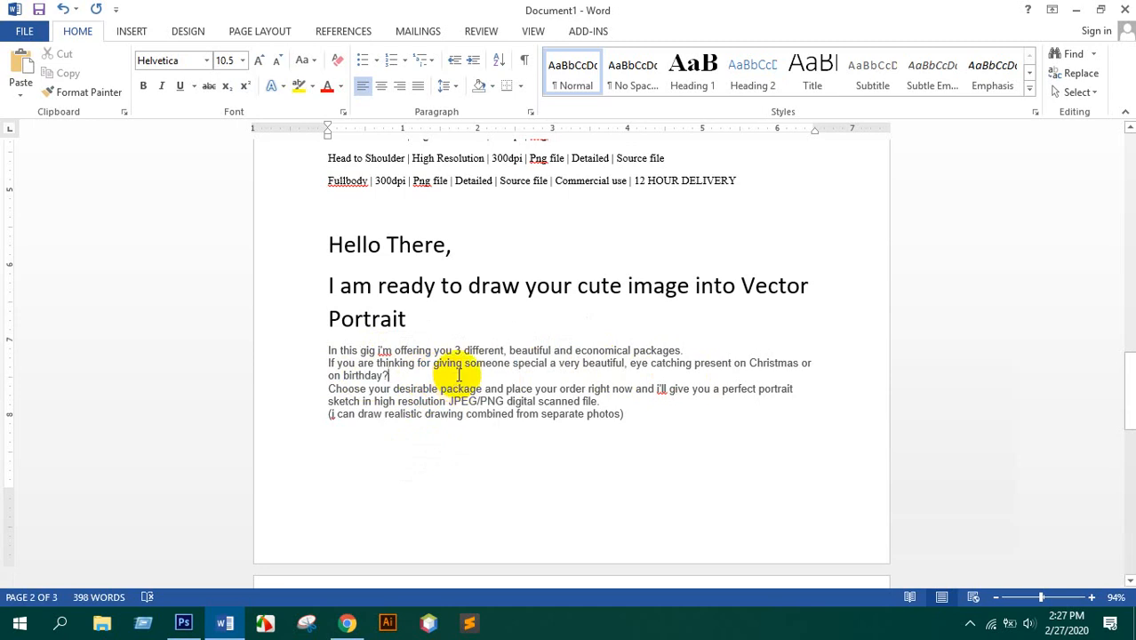
{"action": "double_click", "coordinate": [312, 366]}
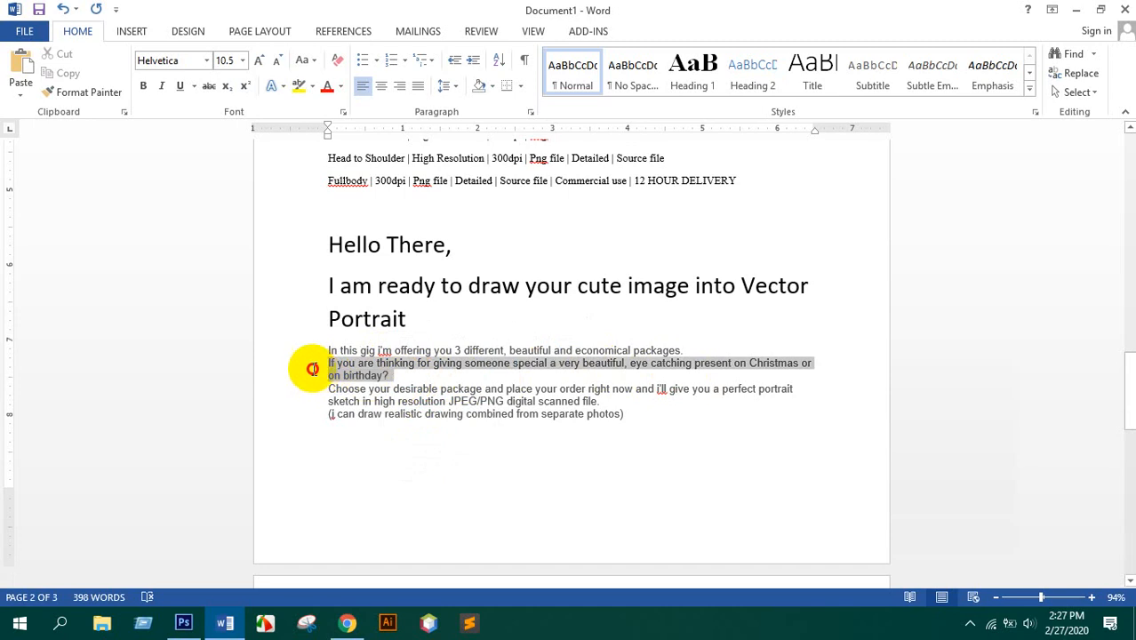
{"action": "left_click", "coordinate": [390, 376]}
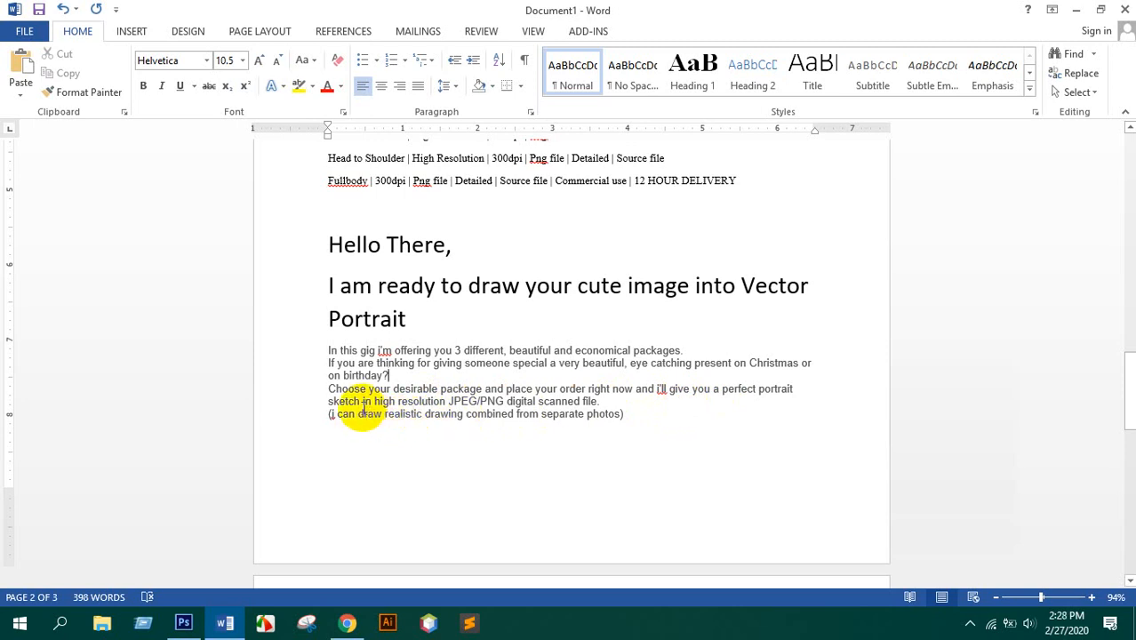
- Delete the word "sketch" after "perfect portrait" in the offer paragraph
{"action": "double_click", "coordinate": [346, 402]}
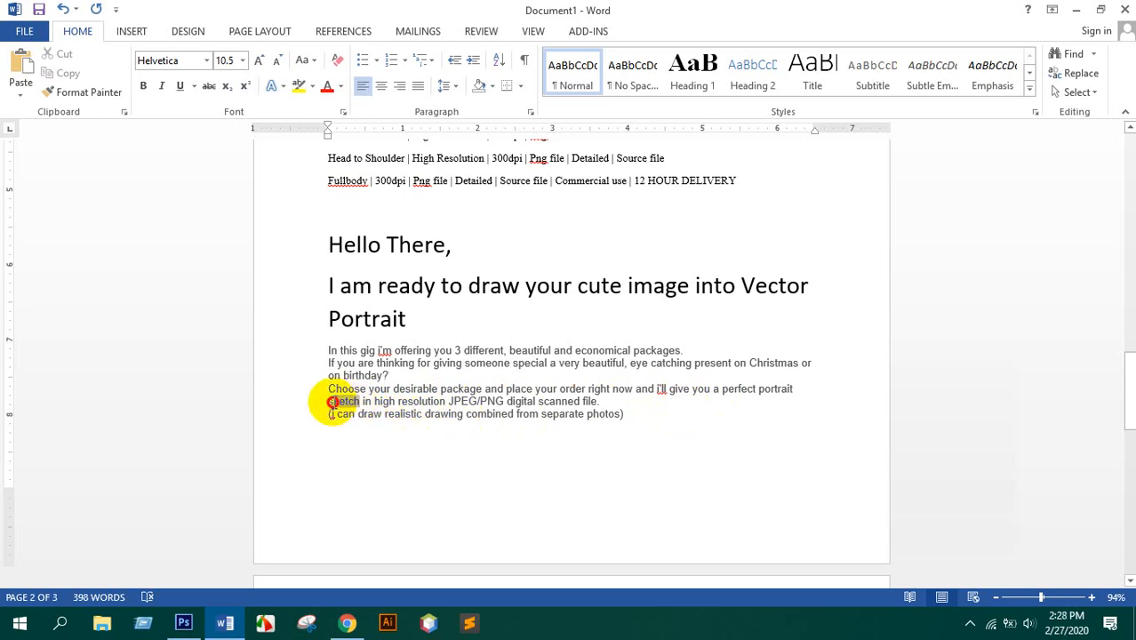
{"action": "key", "text": "BackSpace"}
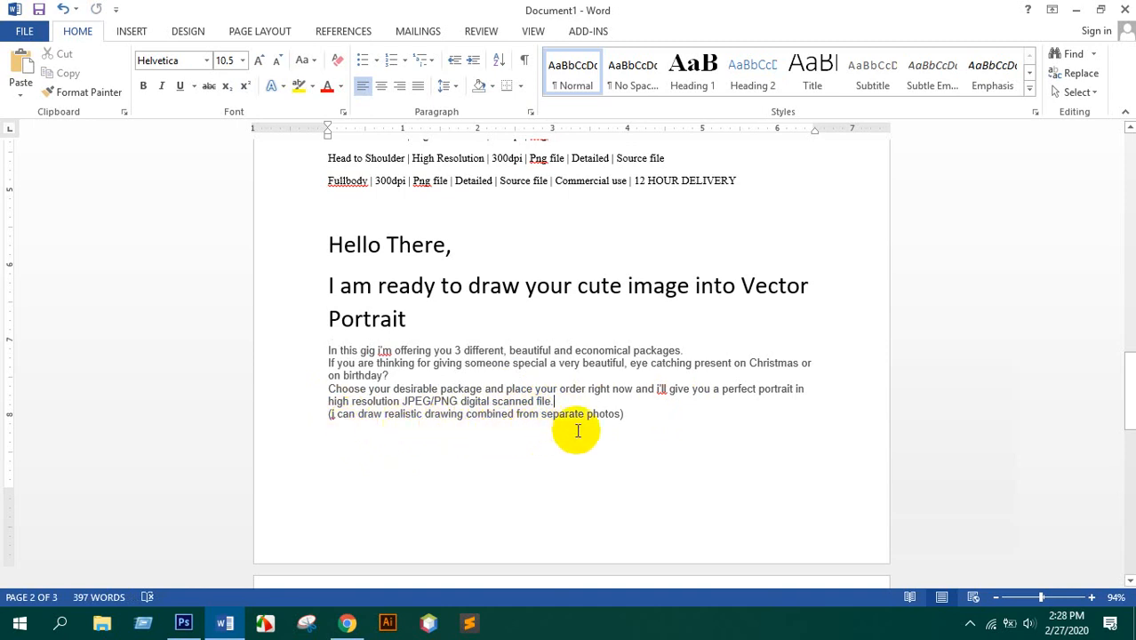
{"action": "left_click", "coordinate": [610, 426]}
{"action": "scroll", "coordinate": [533, 426], "scroll_direction": "down", "scroll_amount": 4}
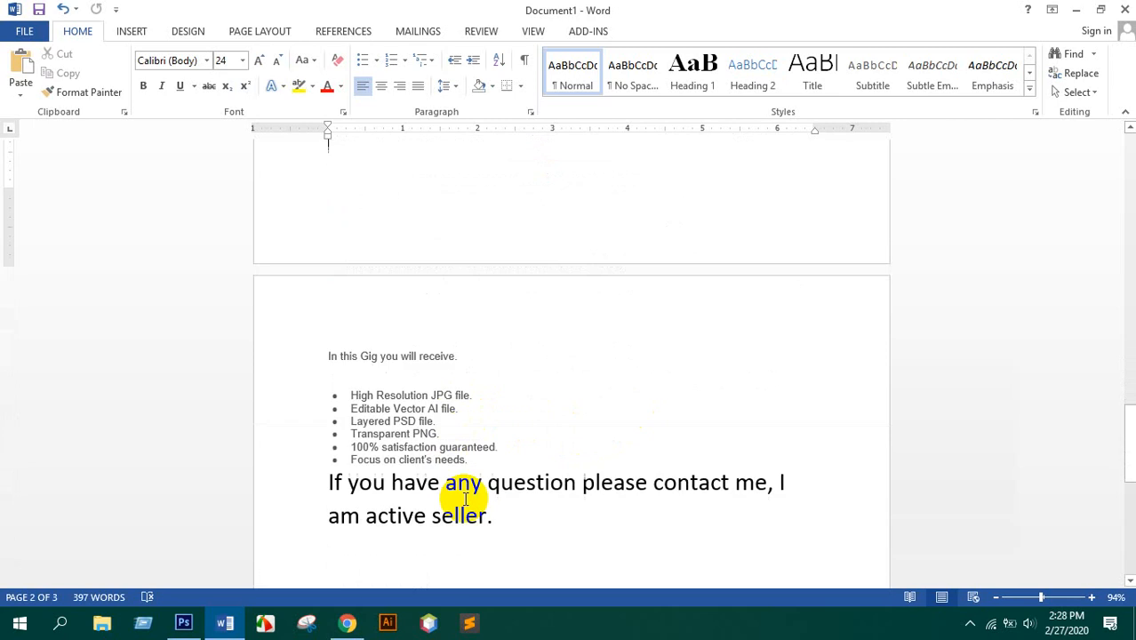
- Switch to Photoshop and bring up the vector art.jpg image
{"action": "left_click", "coordinate": [346, 621]}
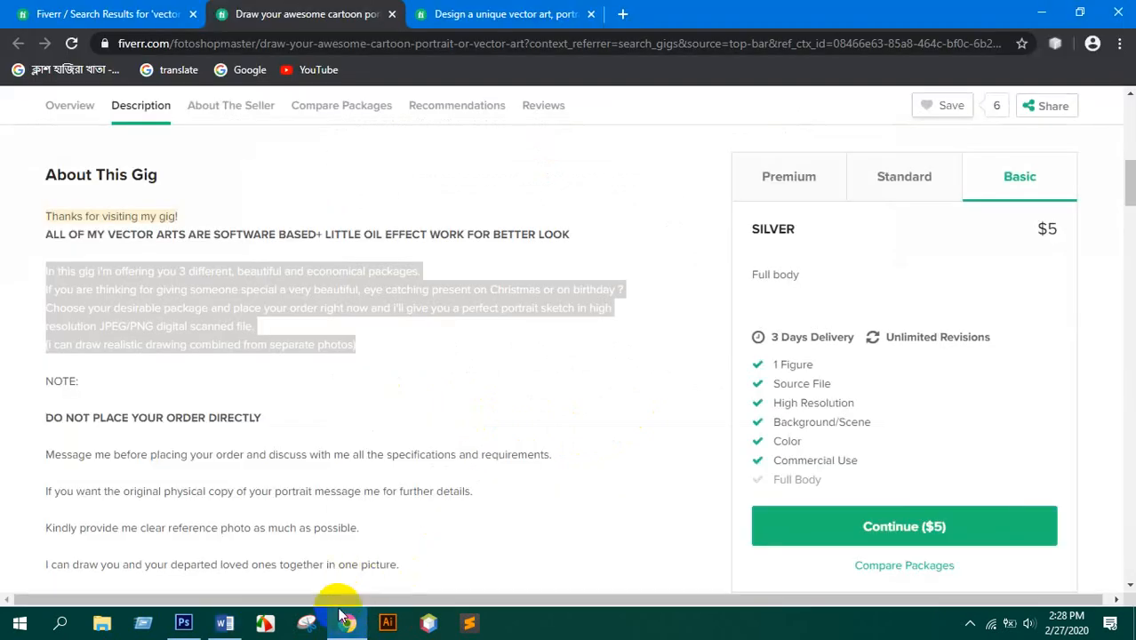
{"action": "left_click", "coordinate": [185, 622]}
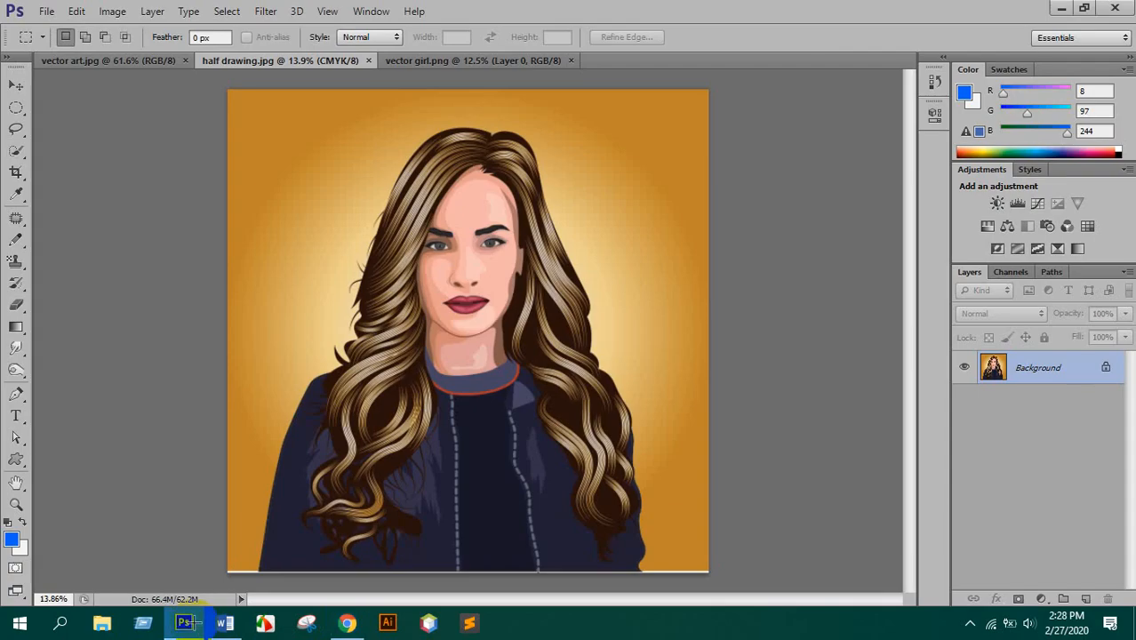
{"action": "left_click", "coordinate": [111, 61]}
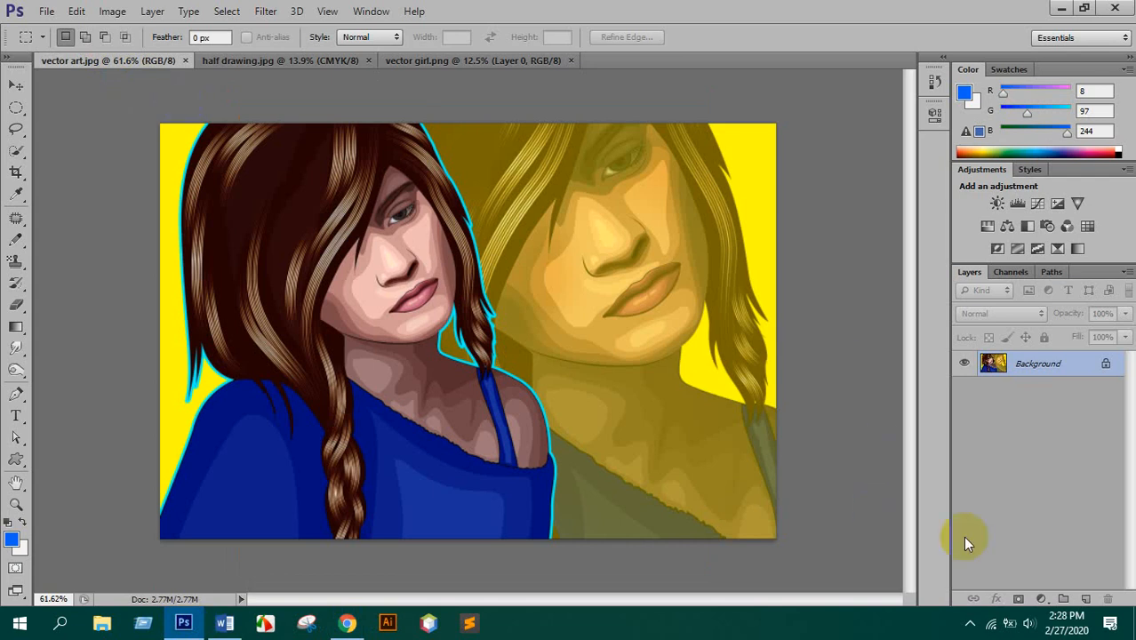
- Convert the locked background to a regular layer and place a new blue-filled layer beneath it
{"action": "left_click", "coordinate": [1086, 599]}
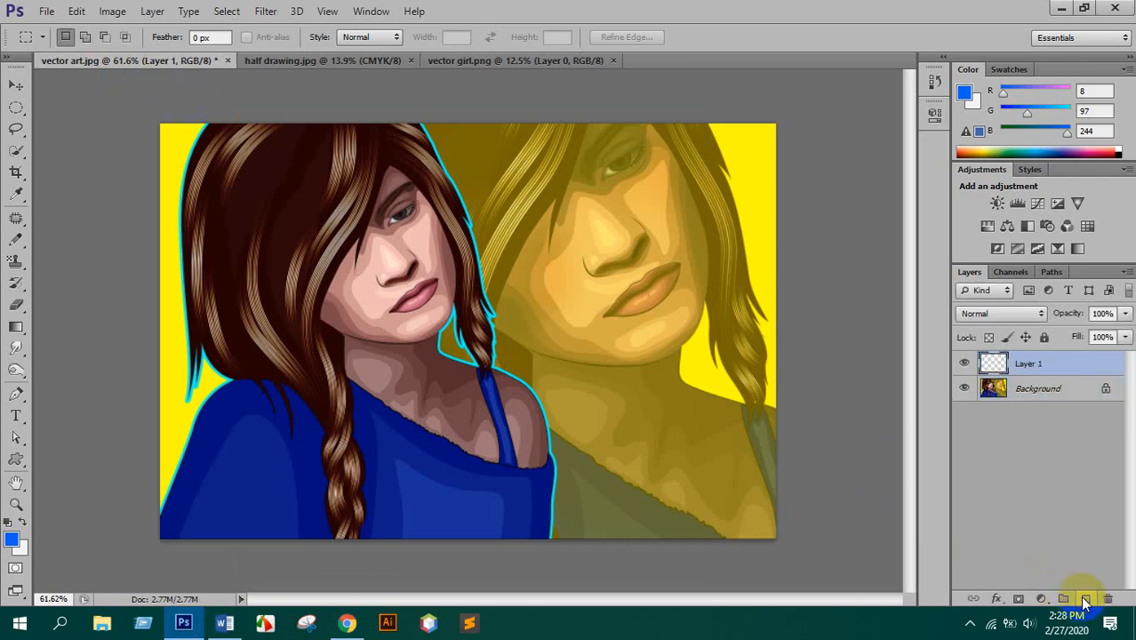
{"action": "double_click", "coordinate": [1042, 395]}
{"action": "key", "text": "Return"}
{"action": "left_click_drag", "start_coordinate": [1022, 369], "coordinate": [1025, 394]}
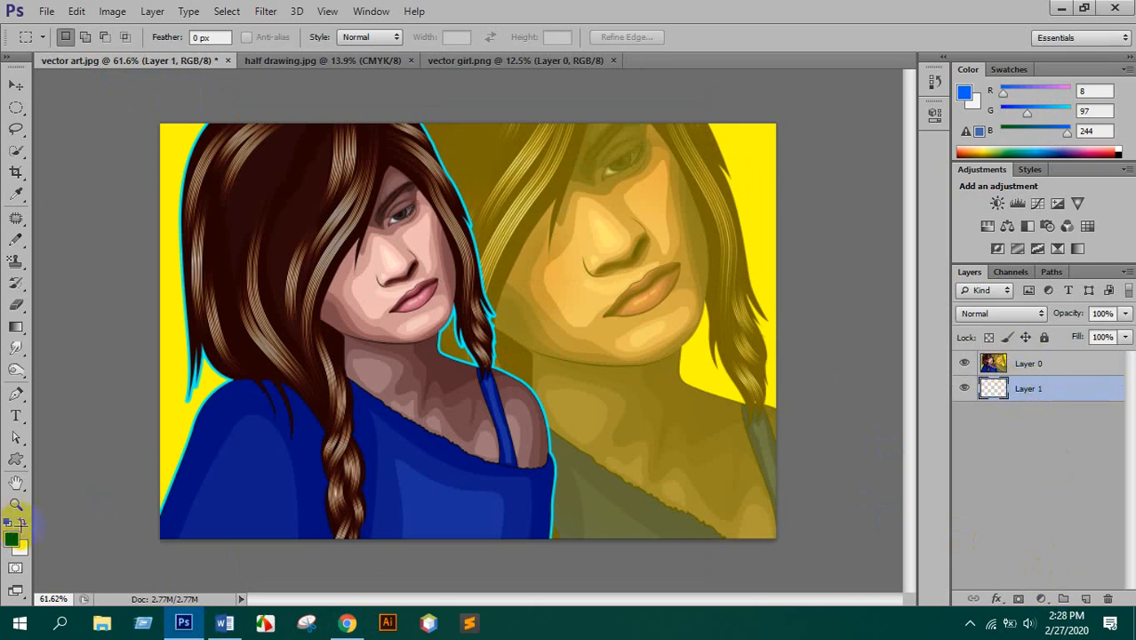
{"action": "key", "text": "alt+BackSpace"}
{"action": "scroll", "coordinate": [593, 527], "scroll_direction": "down", "scroll_amount": 2}
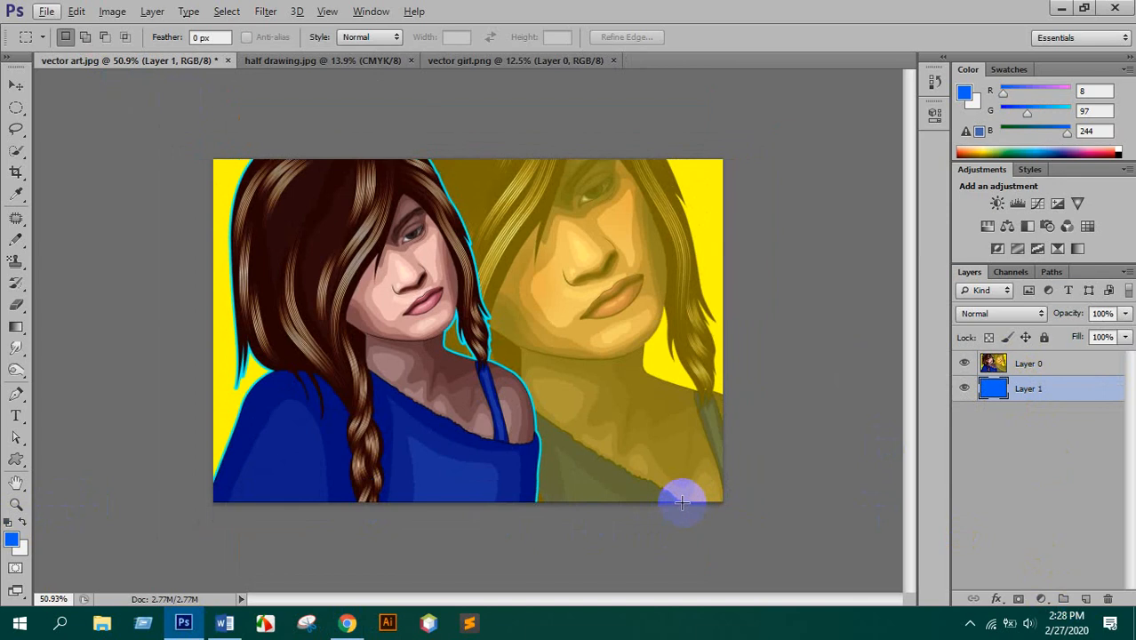
- Select the portrait layer and open the file information of vector art.jpg at its Document Title field
{"action": "left_click", "coordinate": [996, 395]}
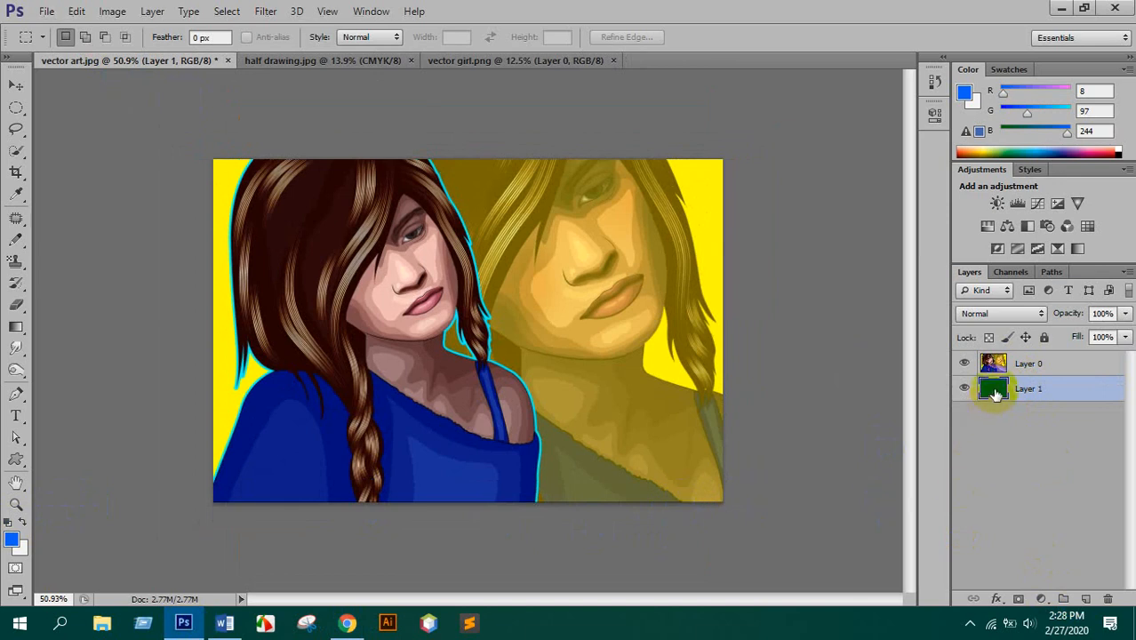
{"action": "left_click", "coordinate": [1013, 365]}
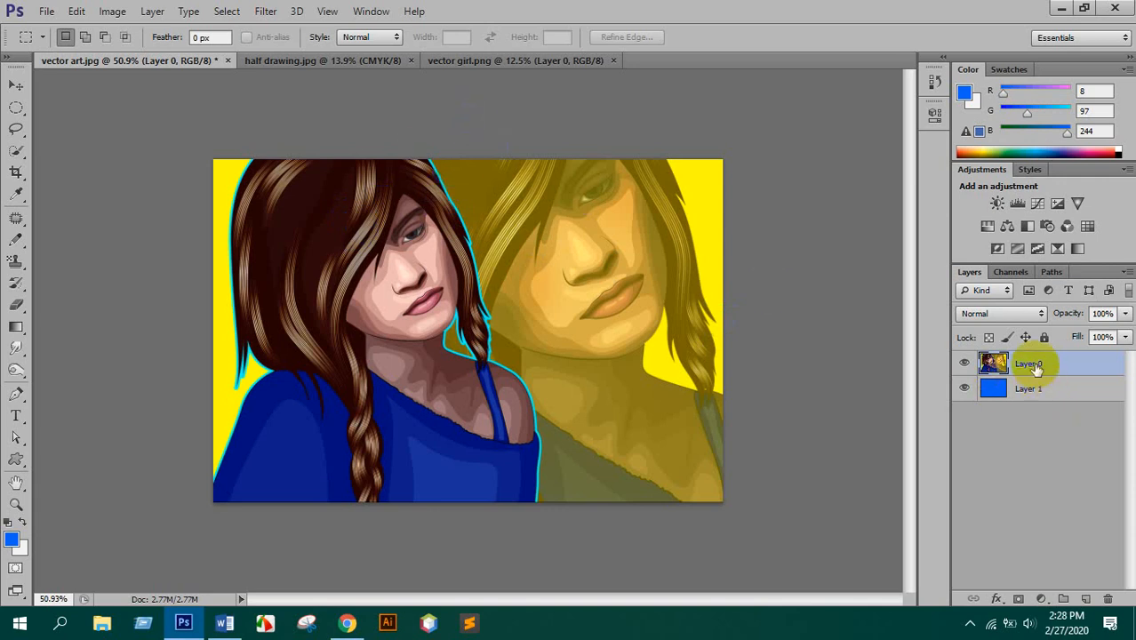
{"action": "left_click", "coordinate": [47, 13]}
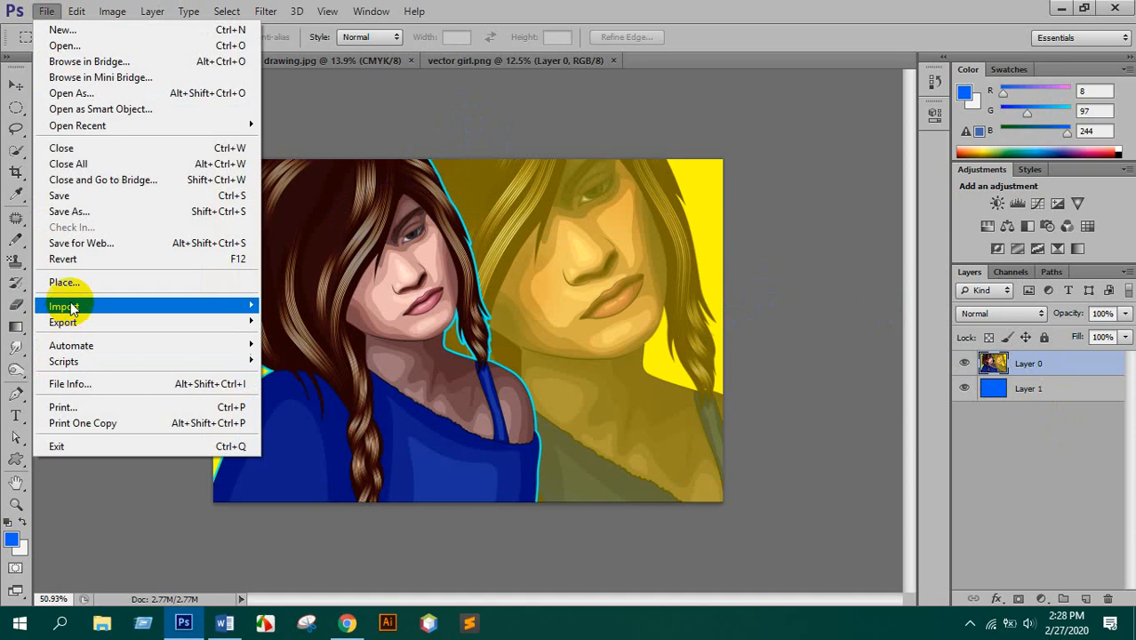
{"action": "left_click", "coordinate": [80, 384]}
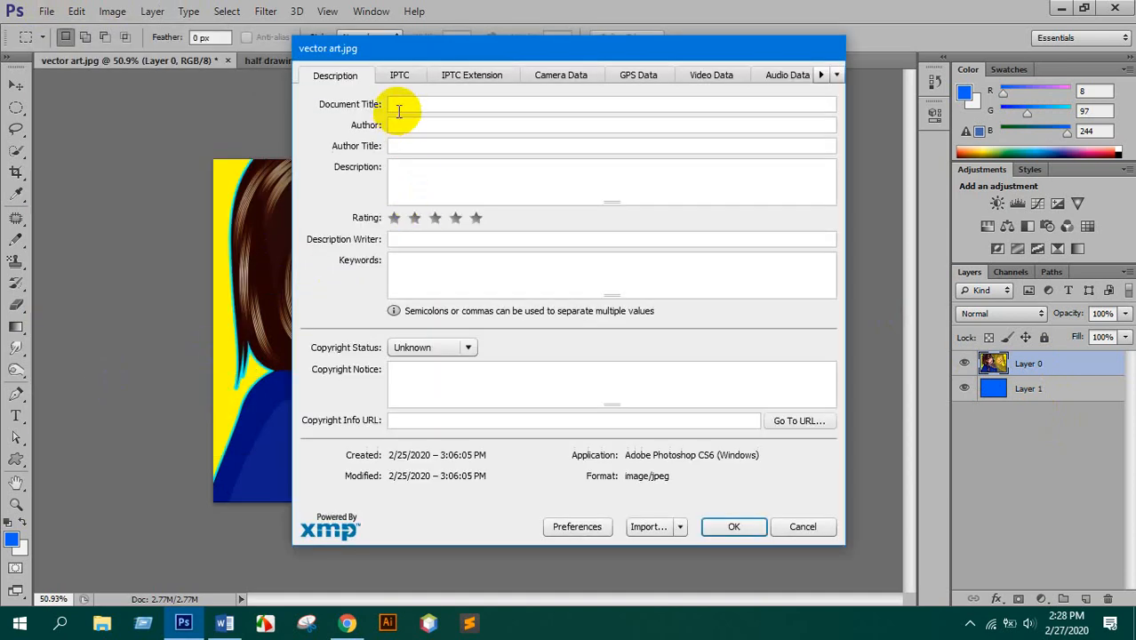
{"action": "left_click", "coordinate": [407, 103]}
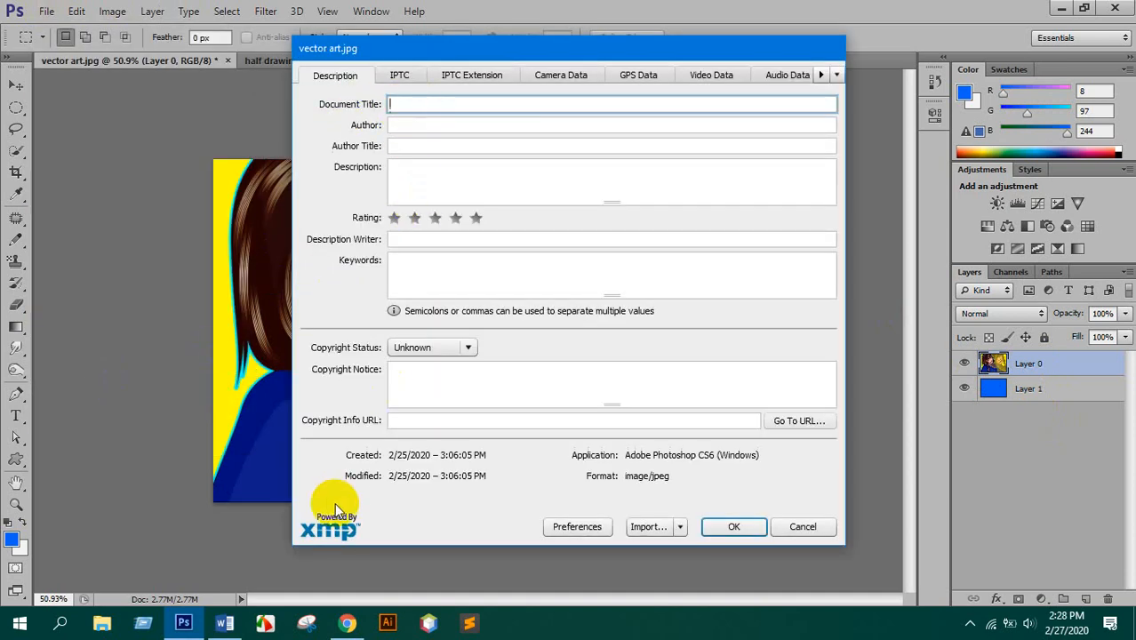
- Switch to Word and add "I will Draw Cute Vector Art Portrait or Illustration from Photo" as a new first line above the gig titles
{"action": "left_click", "coordinate": [225, 622]}
{"action": "scroll", "coordinate": [362, 258], "scroll_direction": "up", "scroll_amount": 20}
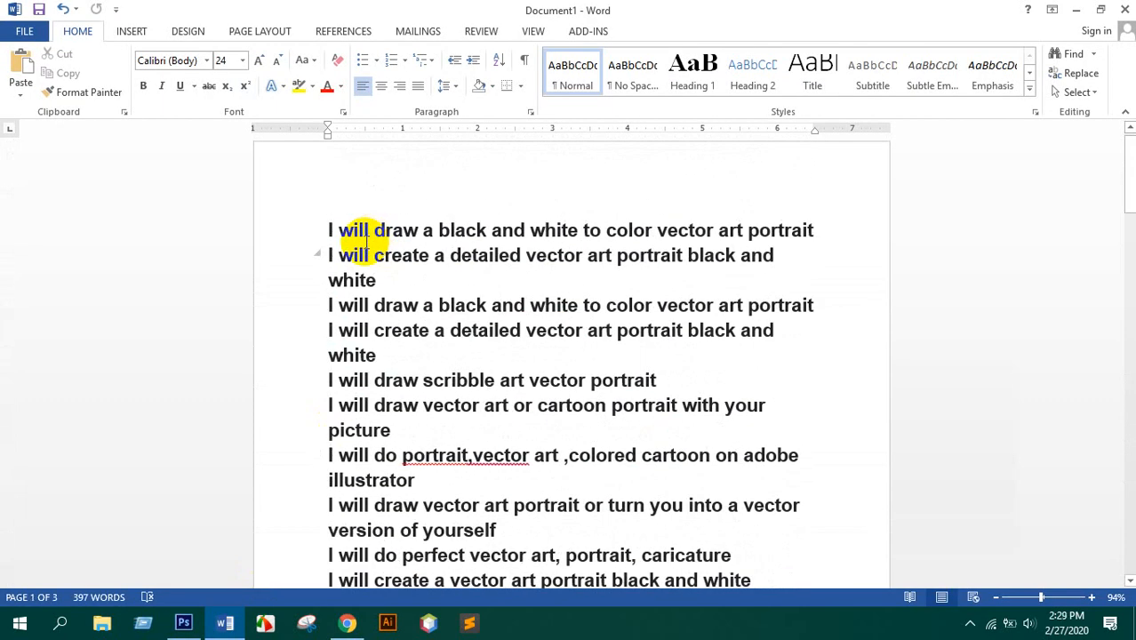
{"action": "left_click", "coordinate": [343, 218]}
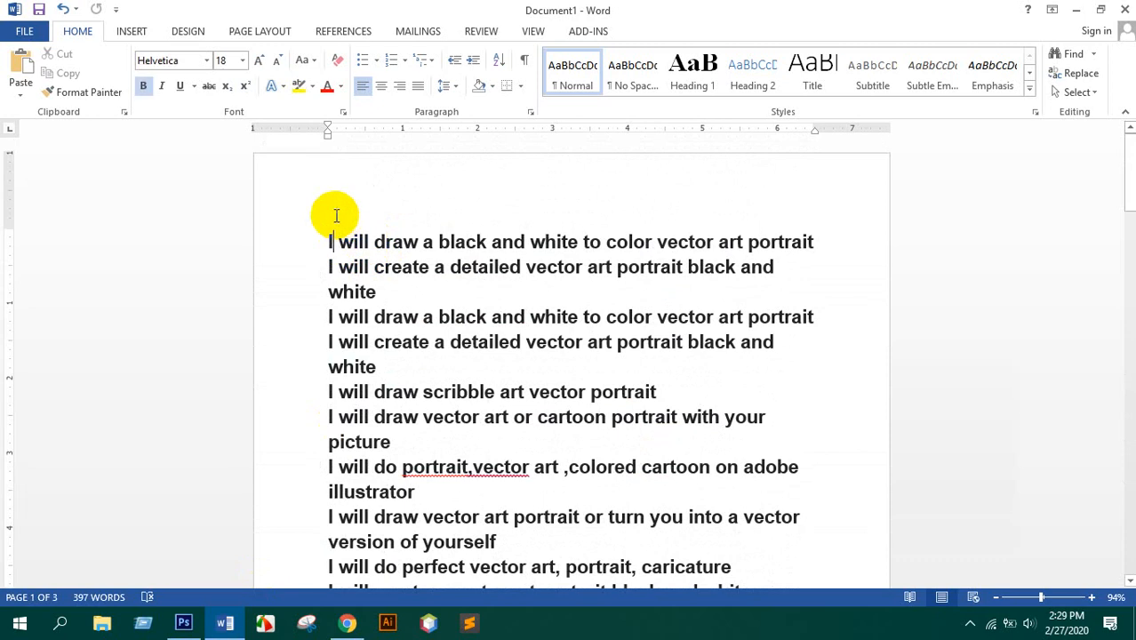
{"action": "left_click", "coordinate": [325, 220]}
{"action": "left_click", "coordinate": [329, 216]}
{"action": "key", "text": "Return"}
{"action": "left_click", "coordinate": [334, 218]}
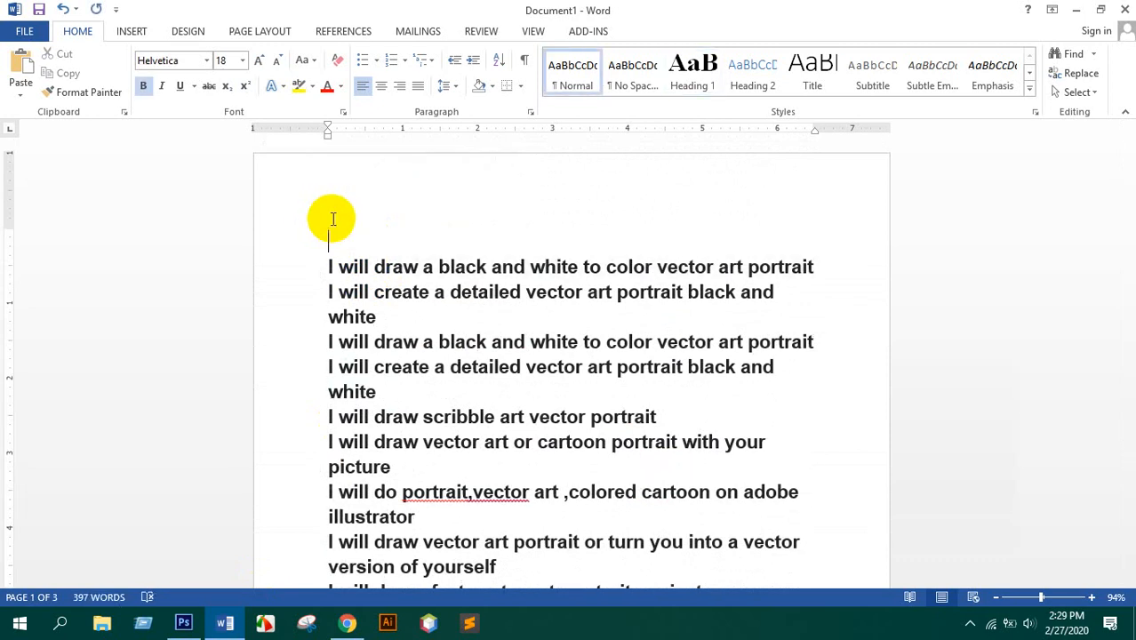
{"action": "type", "text": "I will Draw Cu"}
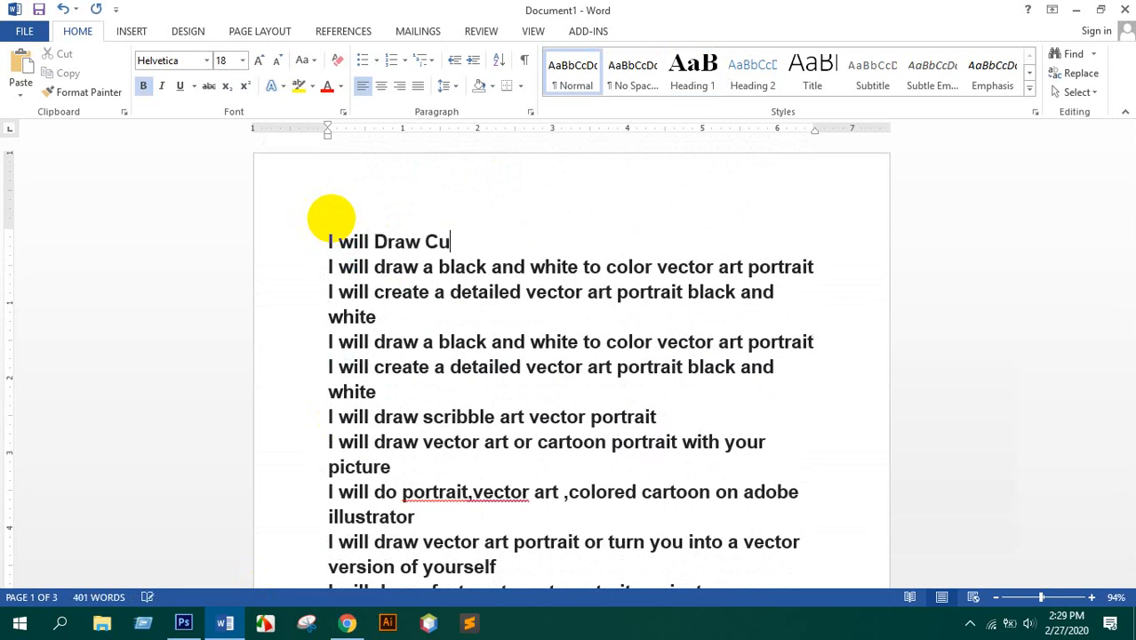
{"action": "type", "text": "te Vector "}
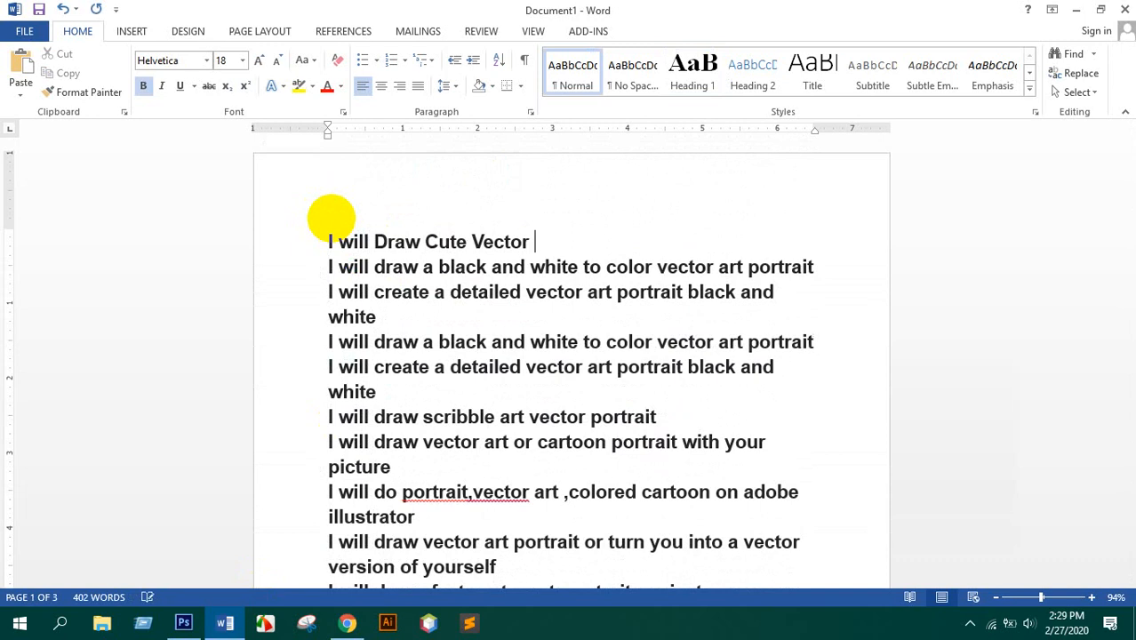
{"action": "type", "text": "Art Portrait o"}
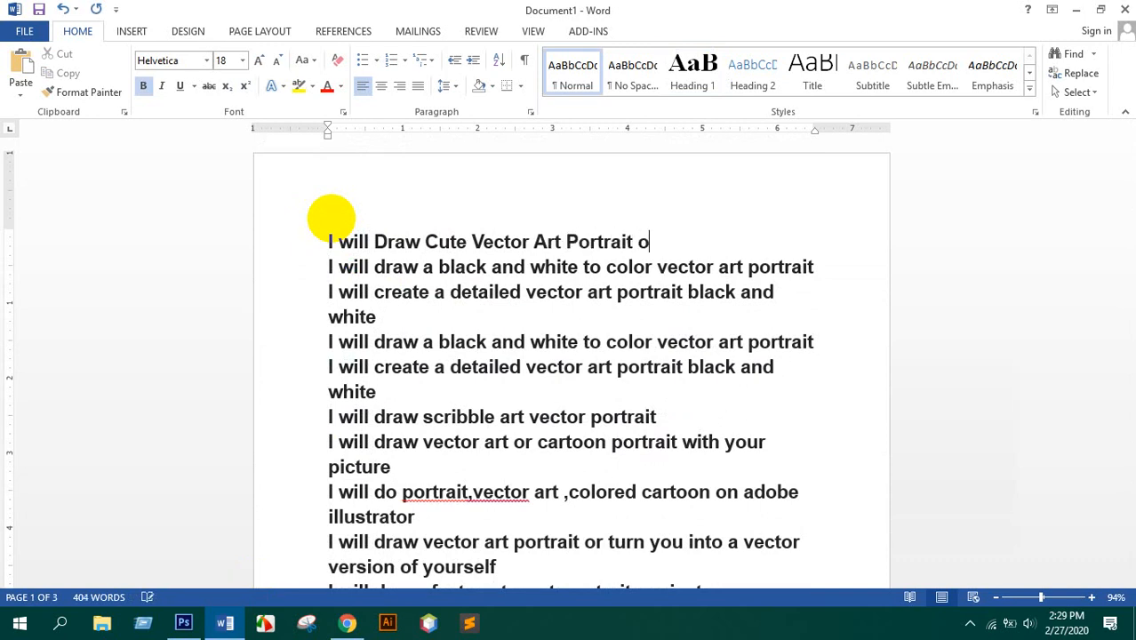
{"action": "type", "text": "r Illustration"}
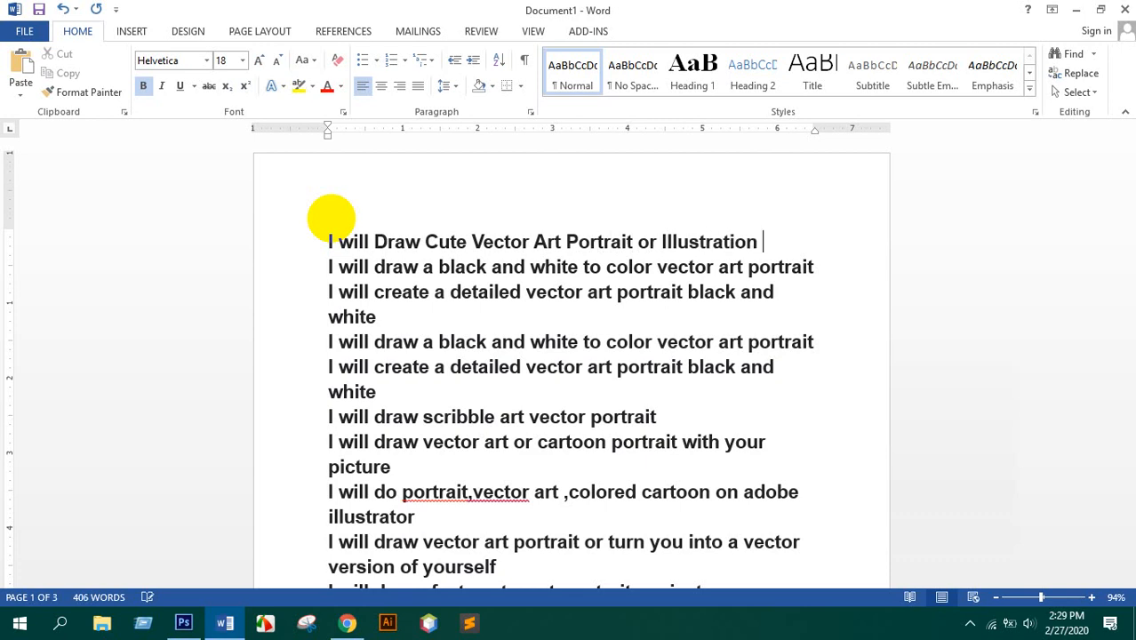
{"action": "type", "text": " from Photo"}
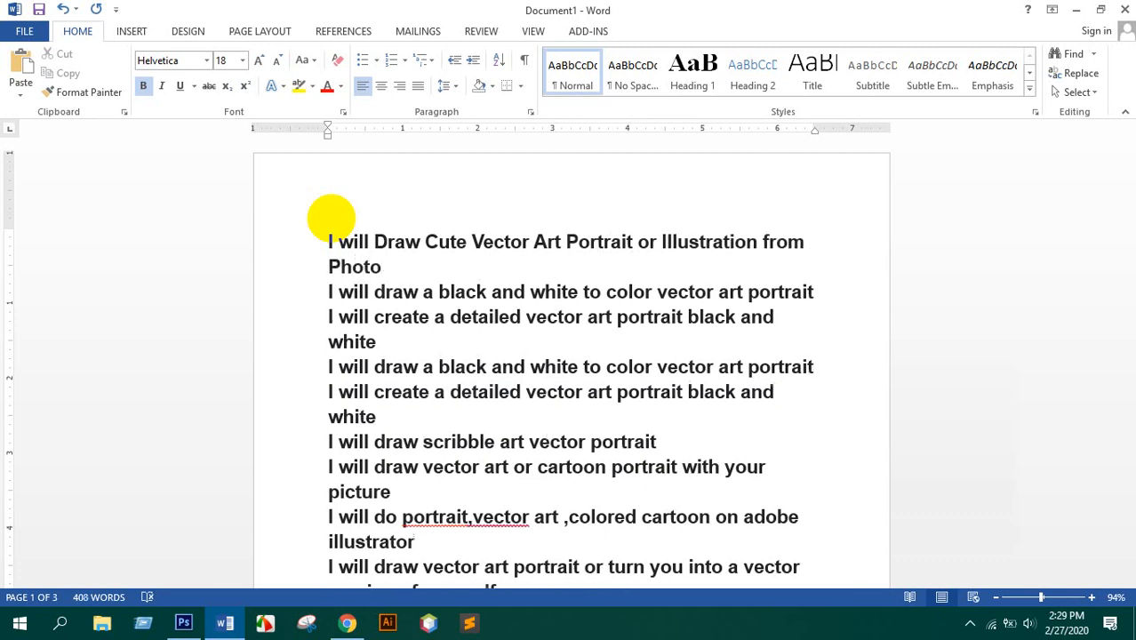
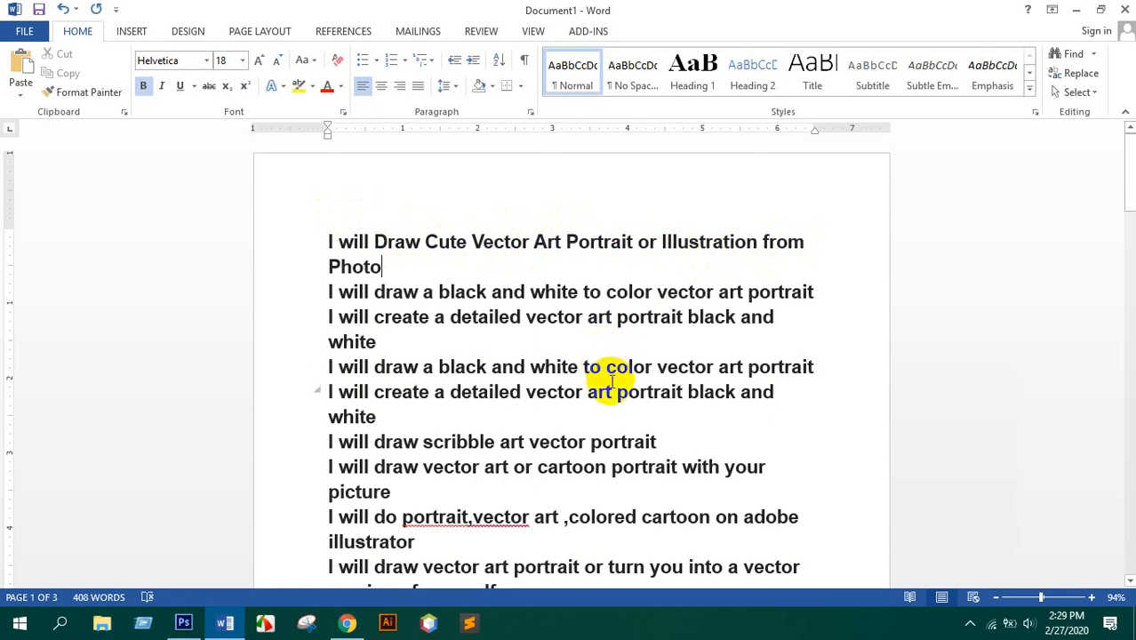
- Review the list of collected gig titles in the document and check the description on the open Fiverr gig page
{"action": "scroll", "coordinate": [534, 483], "scroll_direction": "down", "scroll_amount": 1}
{"action": "scroll", "coordinate": [597, 500], "scroll_direction": "down", "scroll_amount": 2}
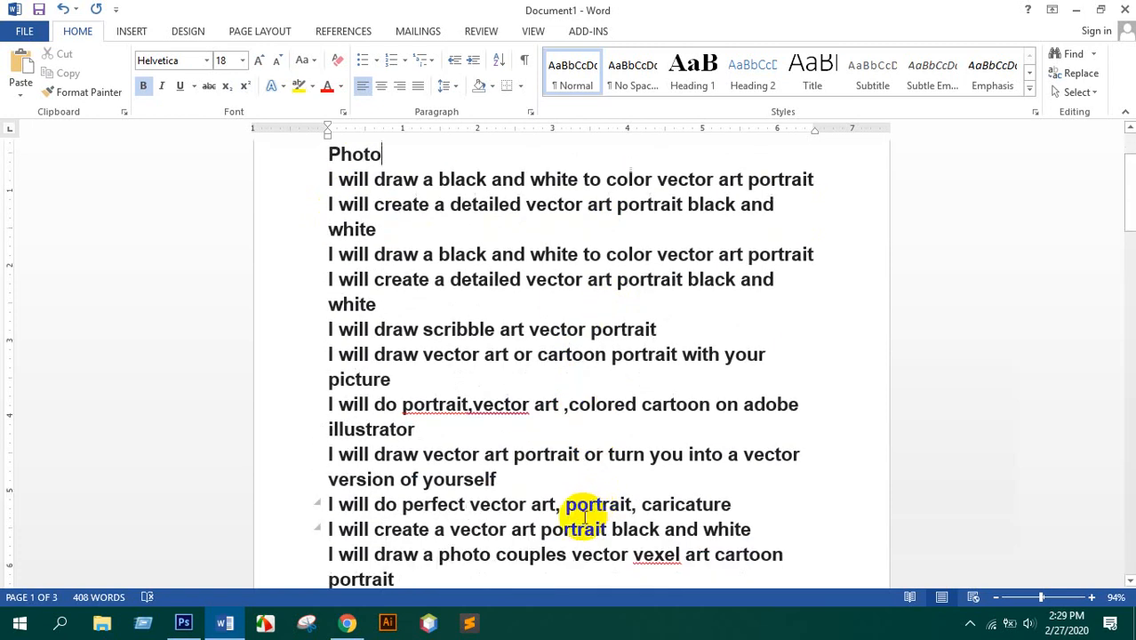
{"action": "scroll", "coordinate": [585, 518], "scroll_direction": "down", "scroll_amount": 3}
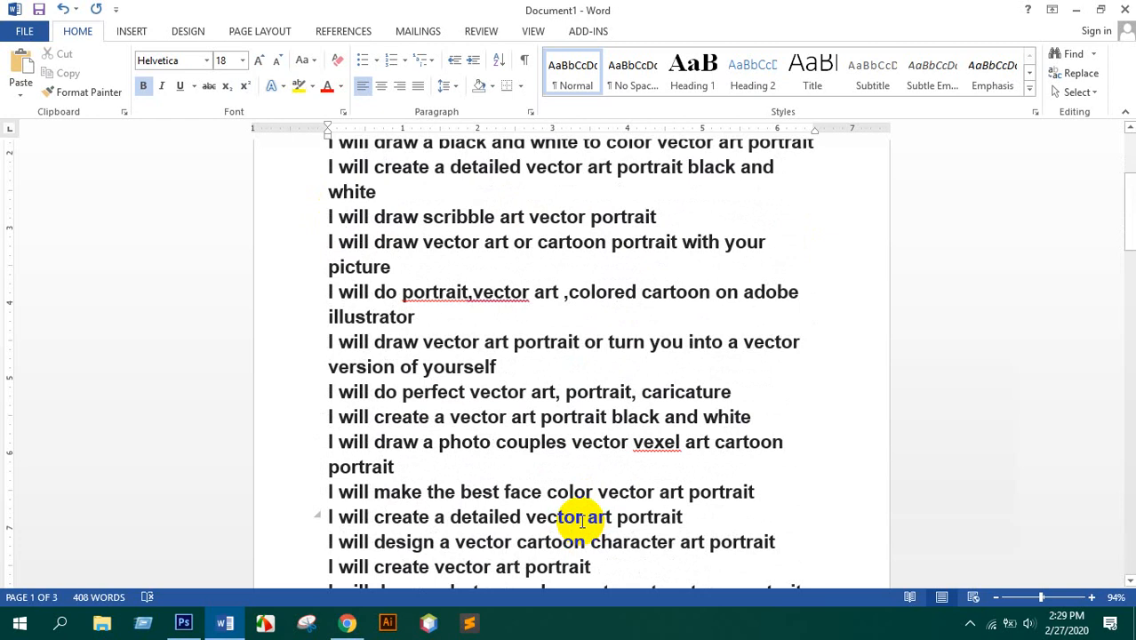
{"action": "scroll", "coordinate": [622, 360], "scroll_direction": "up", "scroll_amount": 1}
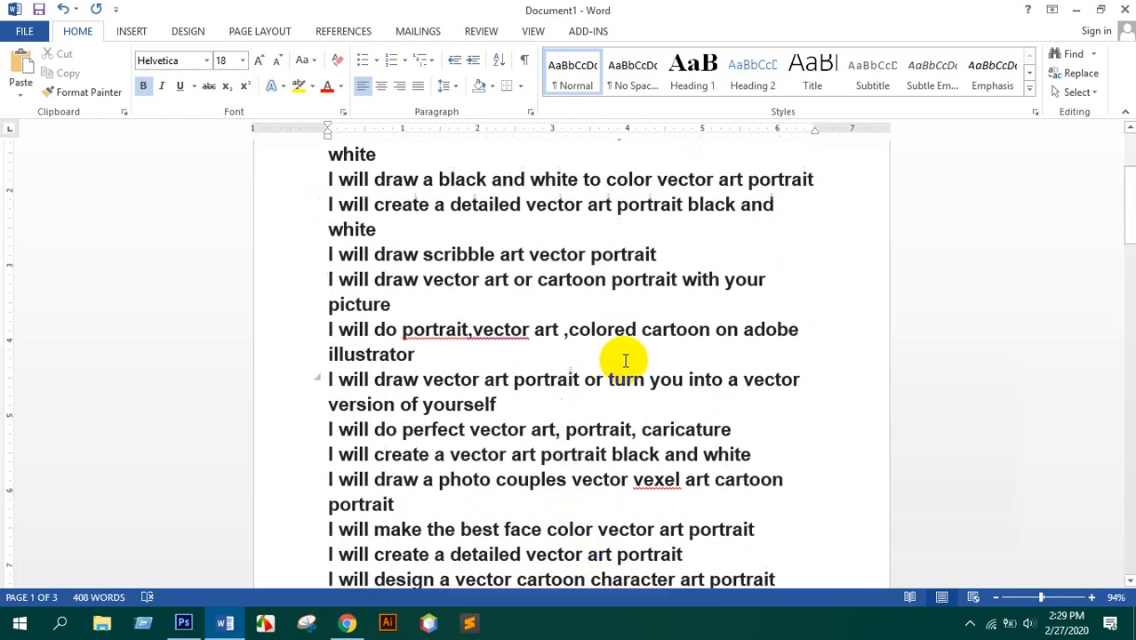
{"action": "scroll", "coordinate": [625, 360], "scroll_direction": "up", "scroll_amount": 5}
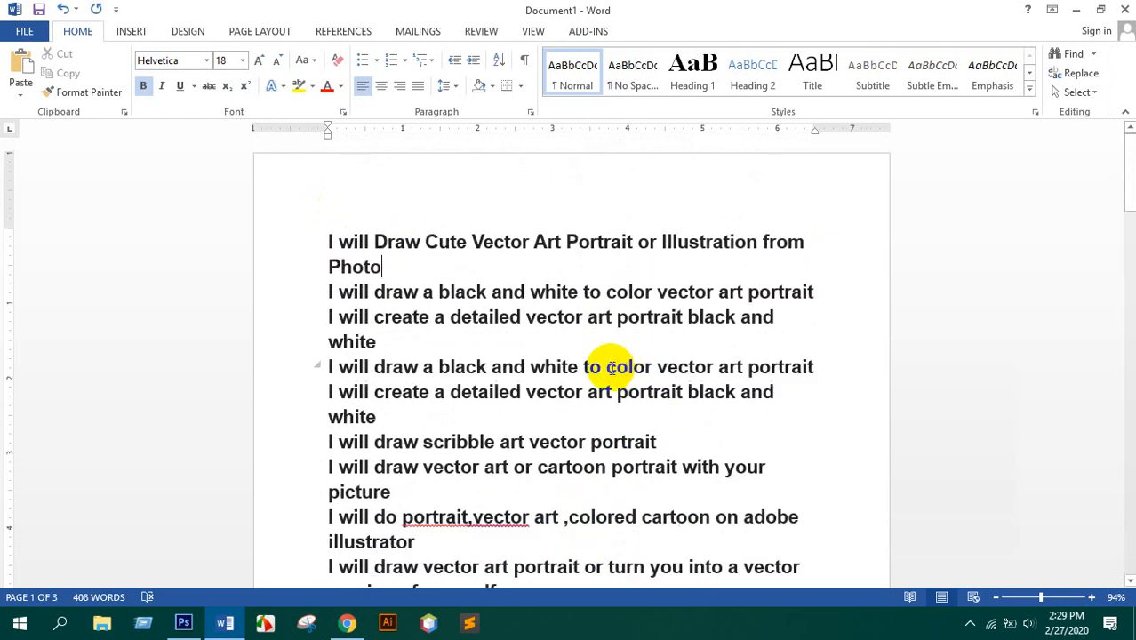
{"action": "left_click", "coordinate": [184, 624]}
{"action": "left_click", "coordinate": [346, 623]}
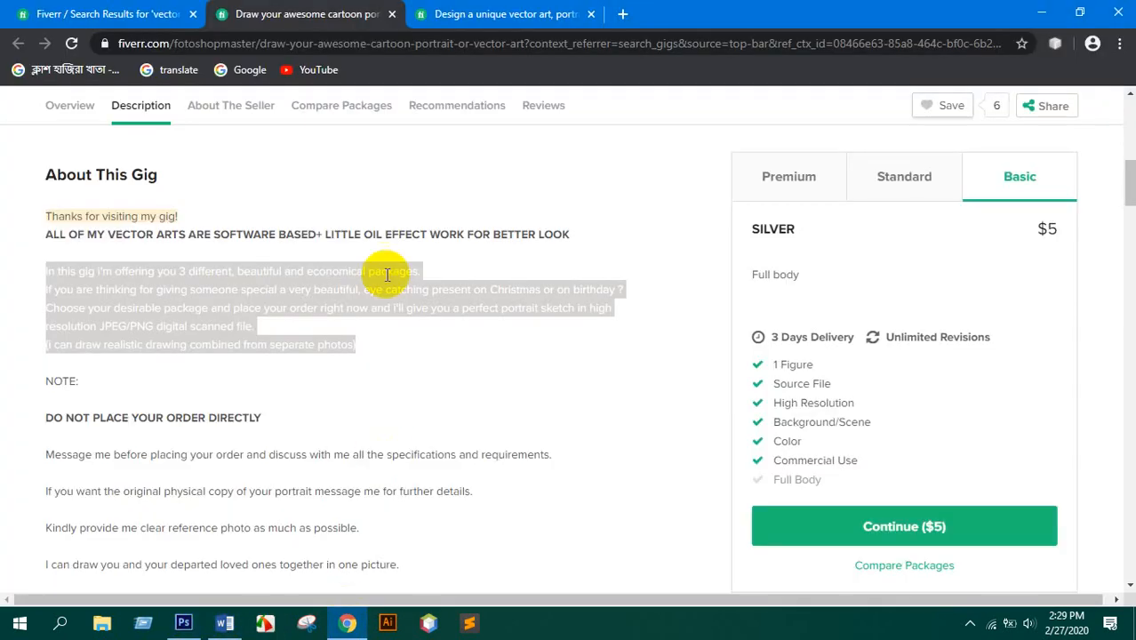
{"action": "left_click", "coordinate": [227, 620]}
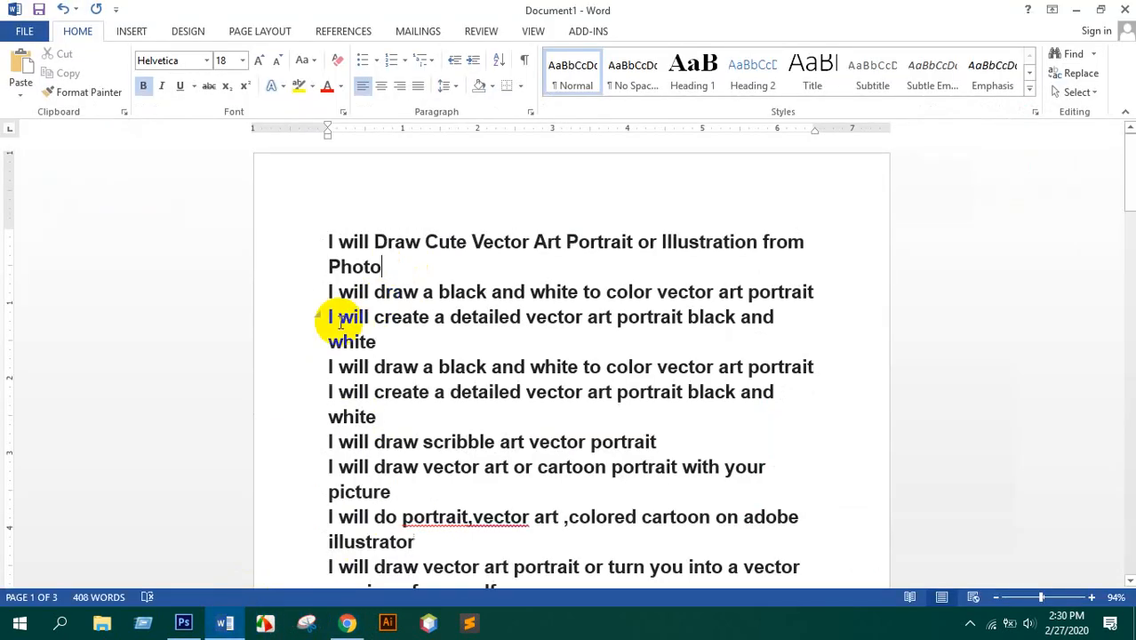
- Copy the new first-line gig title from Word into the Document Title of the image's file information in Photoshop
{"action": "left_click_drag", "start_coordinate": [388, 260], "coordinate": [317, 235]}
{"action": "right_click", "coordinate": [339, 240]}
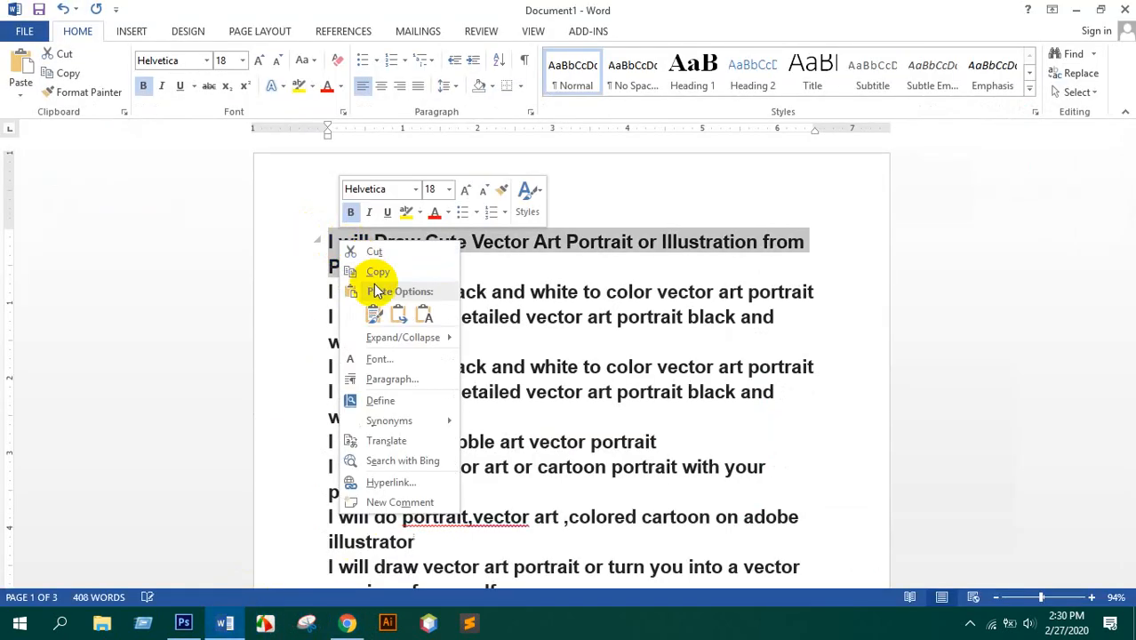
{"action": "left_click", "coordinate": [378, 271]}
{"action": "left_click", "coordinate": [185, 620]}
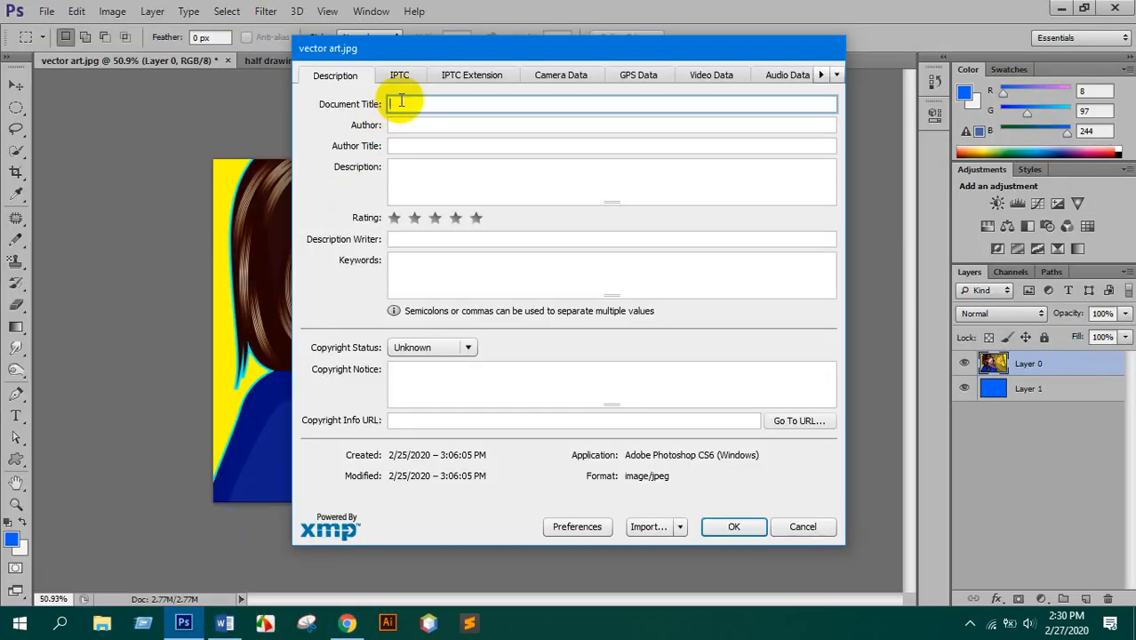
{"action": "key", "text": "ctrl+v"}
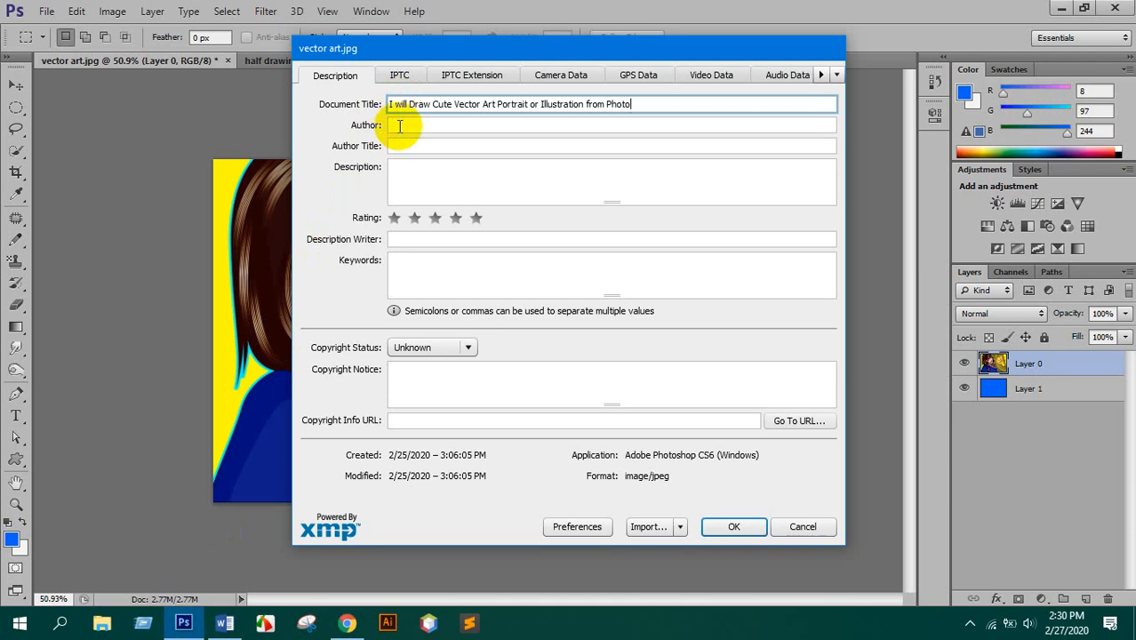
- Set the author to "Graphics Design" and the author title to "illustration" in the file information
{"action": "left_click", "coordinate": [400, 126]}
{"action": "type", "text": "Gra"}
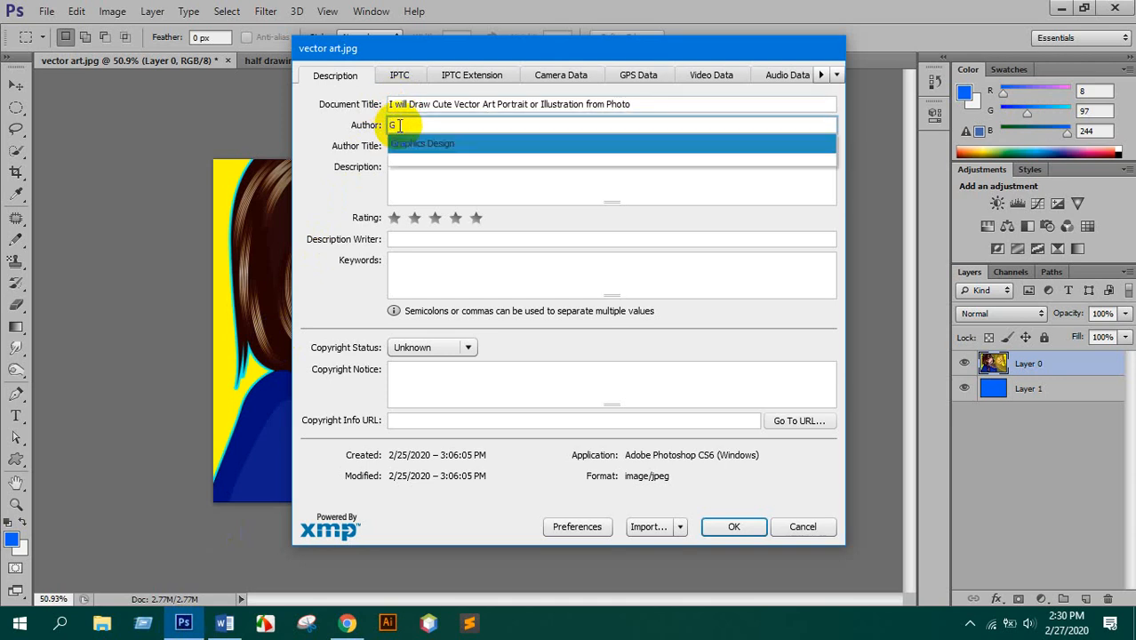
{"action": "left_click", "coordinate": [437, 146]}
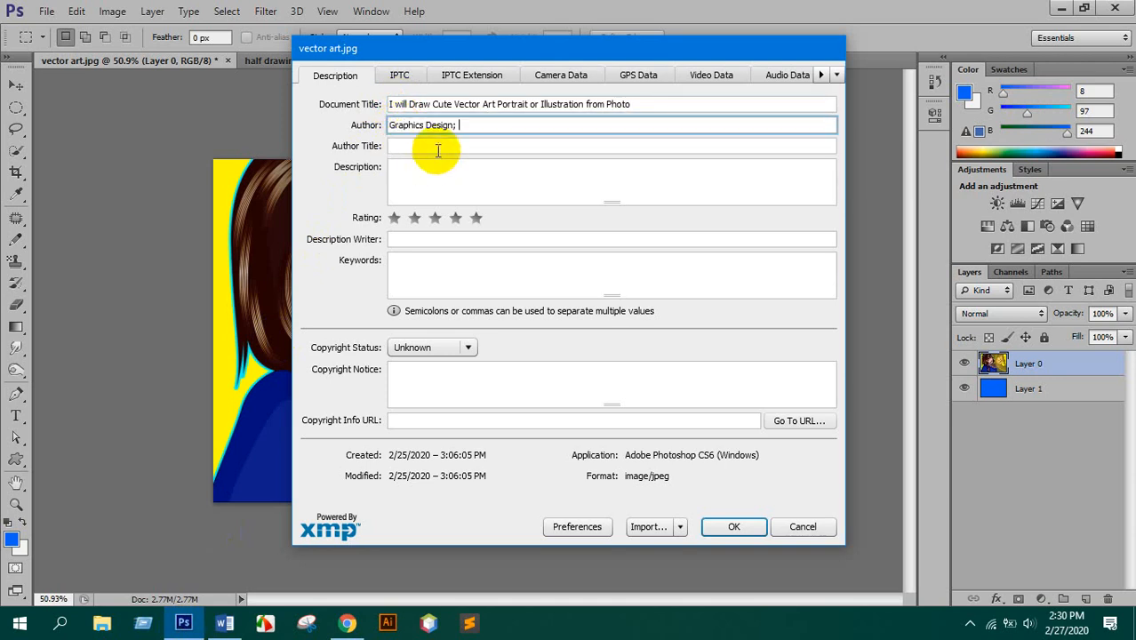
{"action": "left_click", "coordinate": [434, 148]}
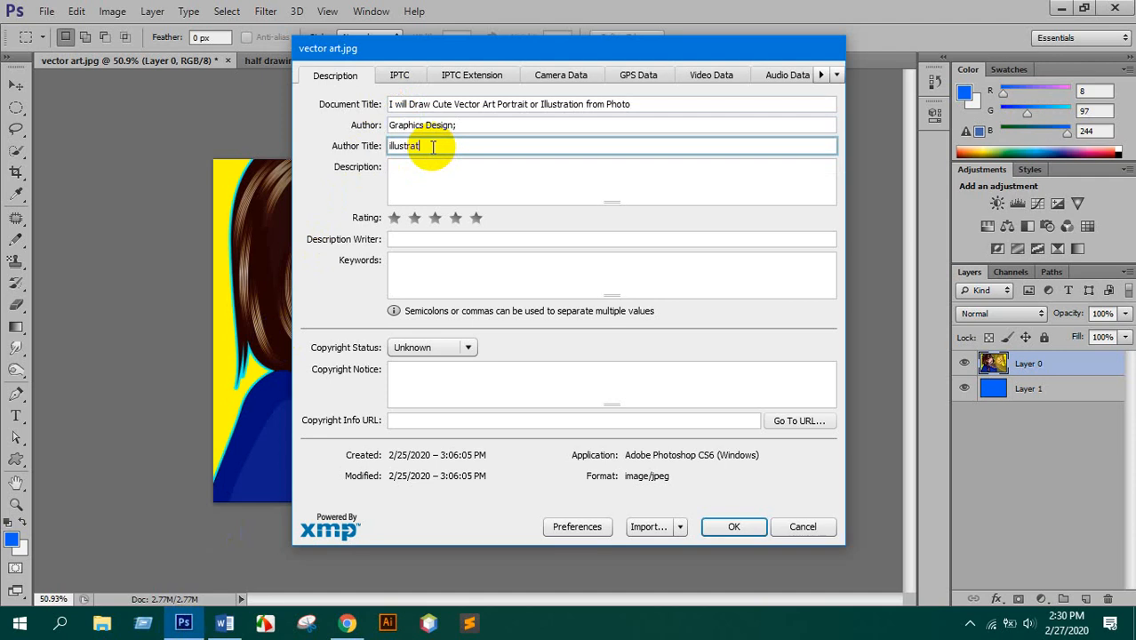
- Copy the whole list of gig titles from the Word document into the Description of the image's file information
{"action": "left_click", "coordinate": [436, 178]}
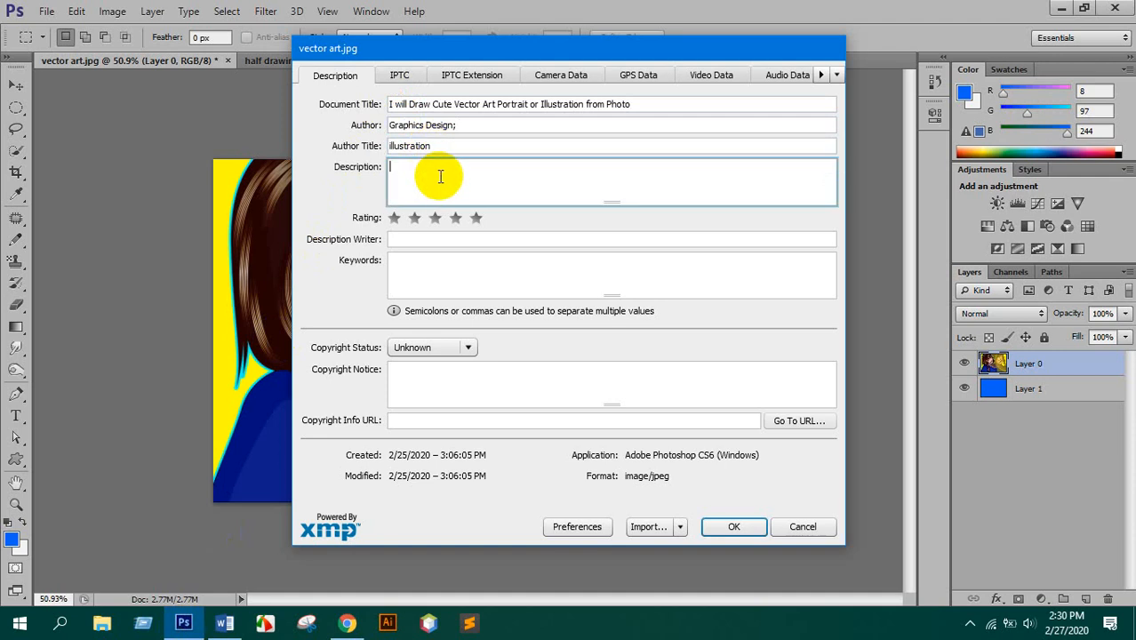
{"action": "left_click", "coordinate": [347, 624]}
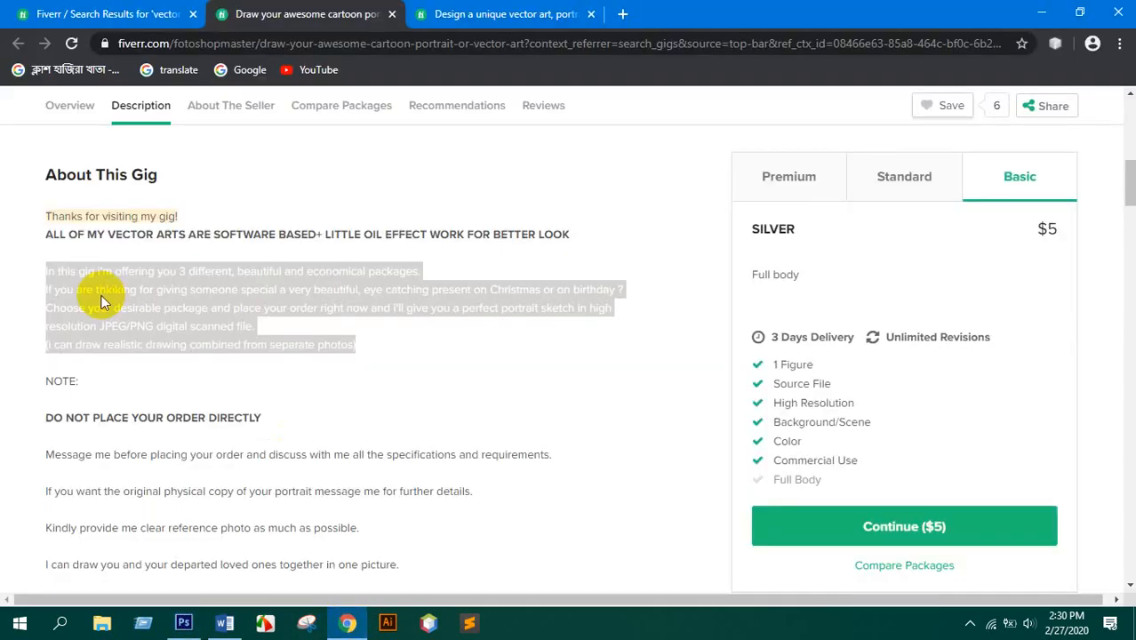
{"action": "left_click", "coordinate": [224, 623]}
{"action": "scroll", "coordinate": [325, 254], "scroll_direction": "down", "scroll_amount": 1}
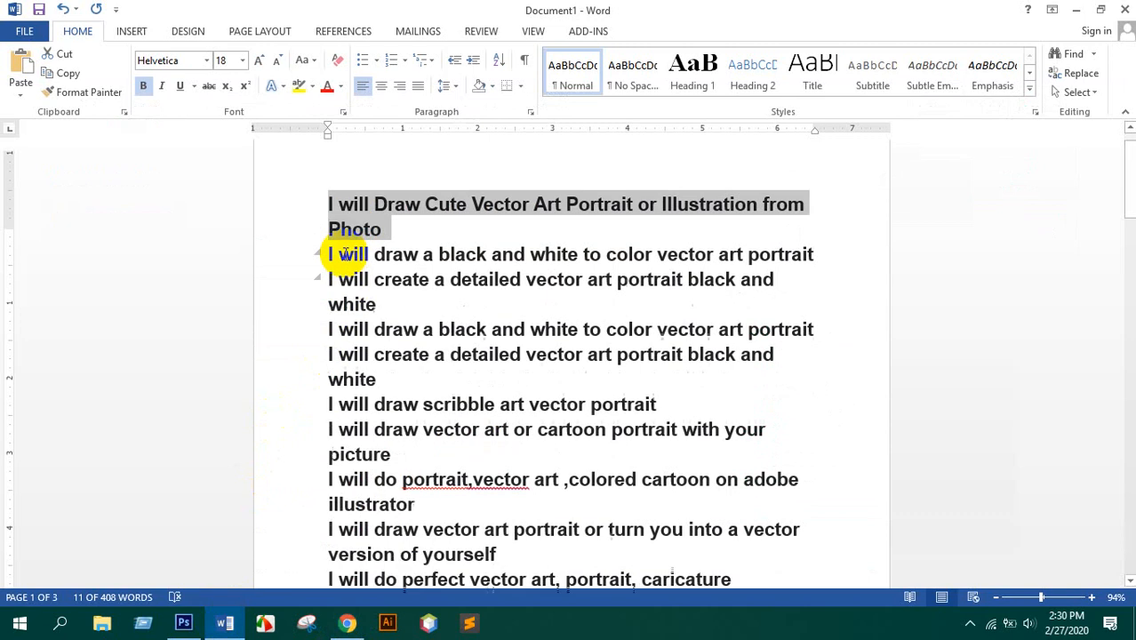
{"action": "left_click", "coordinate": [329, 202]}
{"action": "left_click_drag", "start_coordinate": [329, 195], "coordinate": [398, 458]}
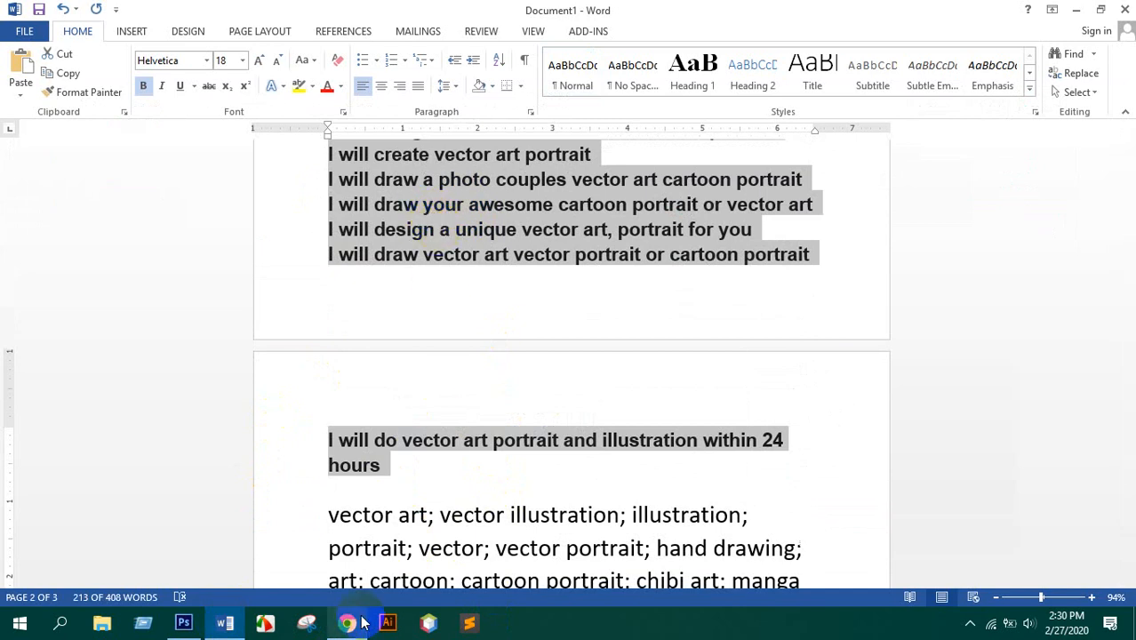
{"action": "left_click", "coordinate": [183, 623]}
{"action": "left_click", "coordinate": [438, 165]}
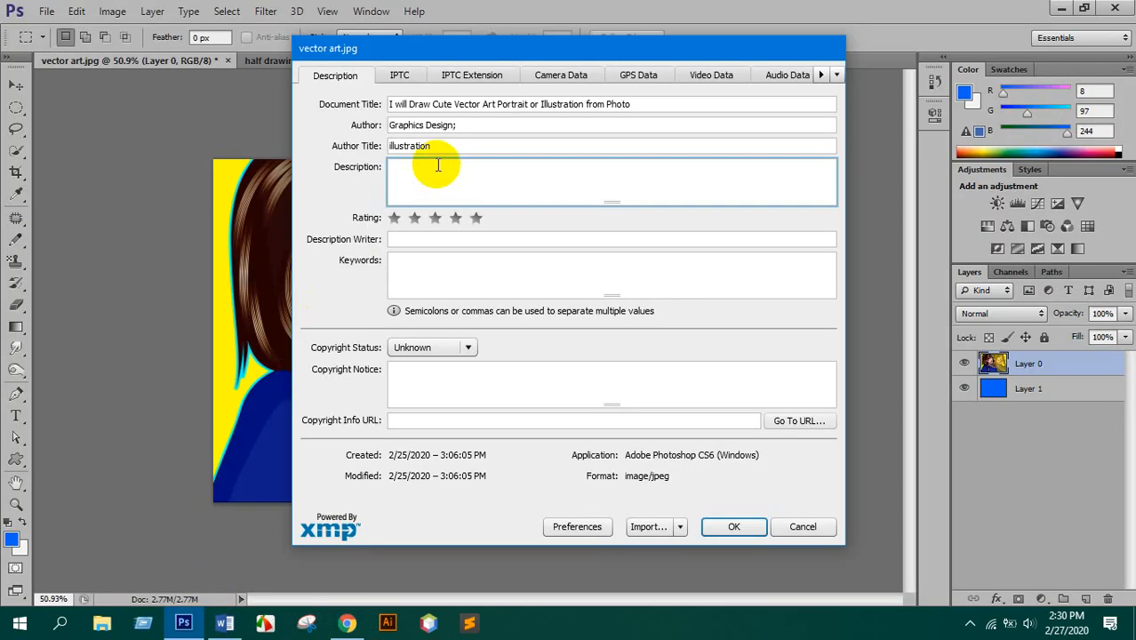
{"action": "key", "text": "ctrl+v"}
{"action": "scroll", "coordinate": [442, 203], "scroll_direction": "up", "scroll_amount": 1}
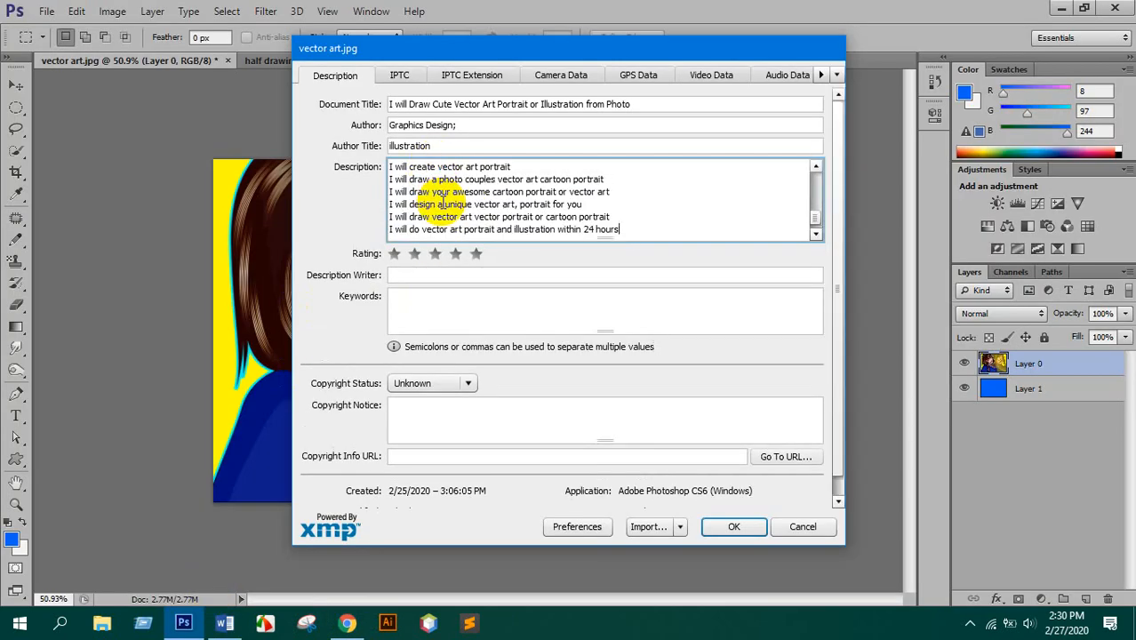
{"action": "scroll", "coordinate": [442, 202], "scroll_direction": "up", "scroll_amount": 5}
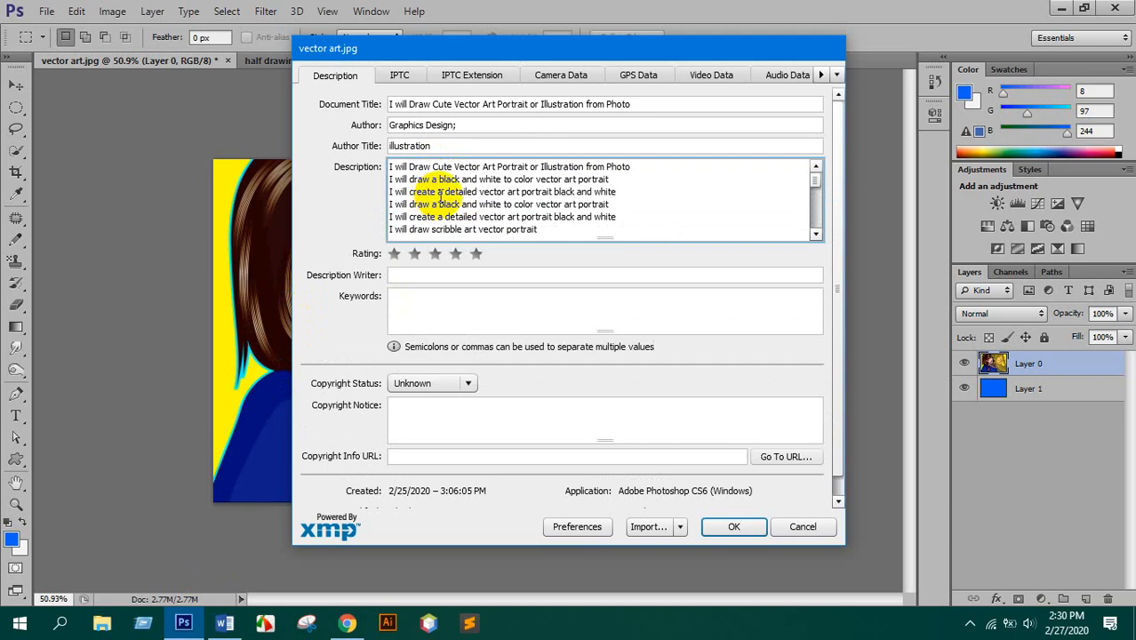
- Give the image a five-star rating and set the description writer to "artist" in the file information
{"action": "left_click", "coordinate": [476, 255]}
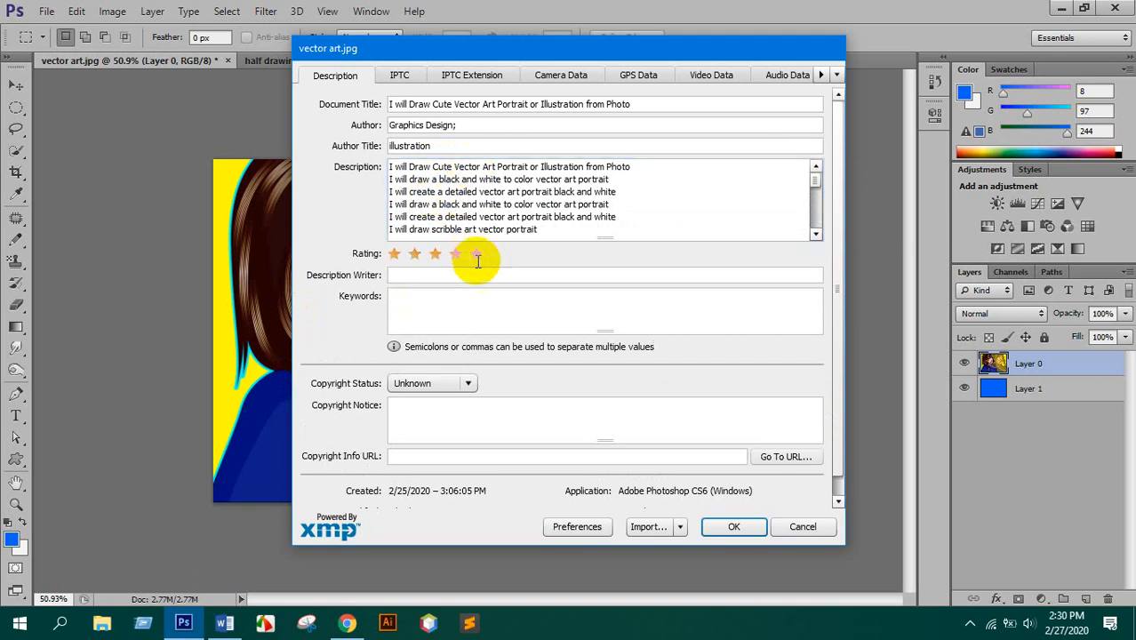
{"action": "left_click", "coordinate": [429, 276]}
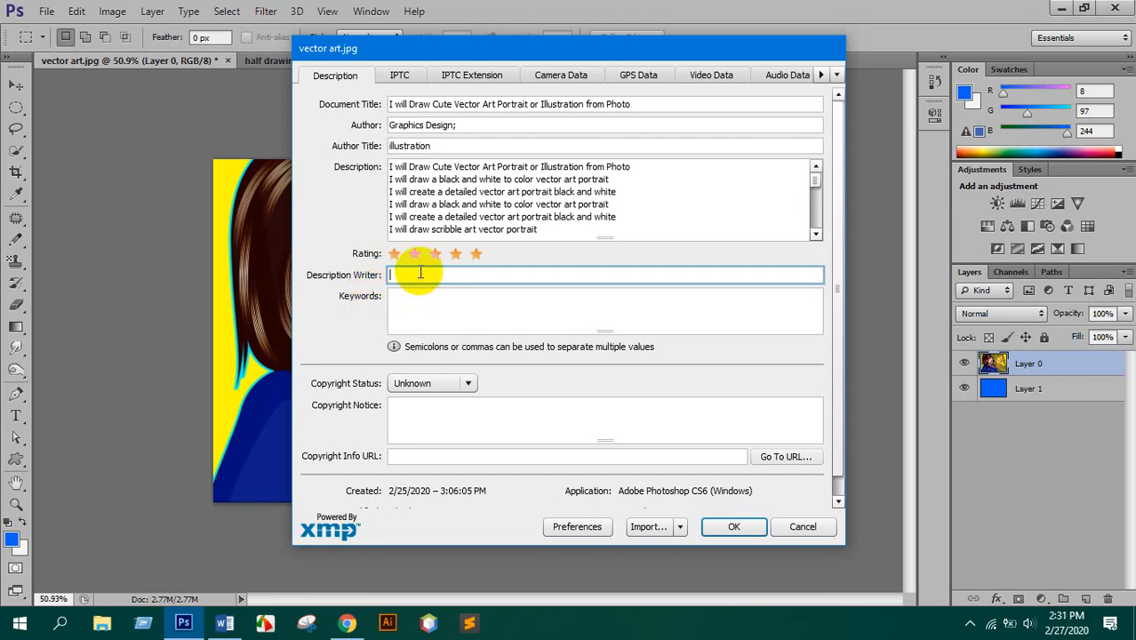
{"action": "type", "text": "artist"}
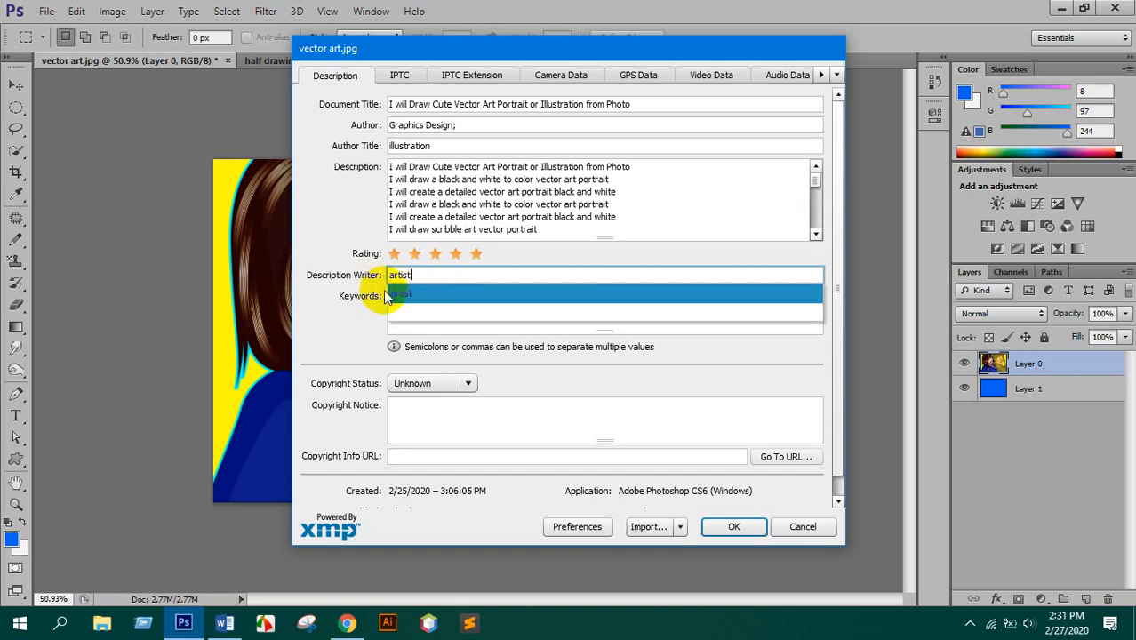
{"action": "left_click", "coordinate": [399, 294]}
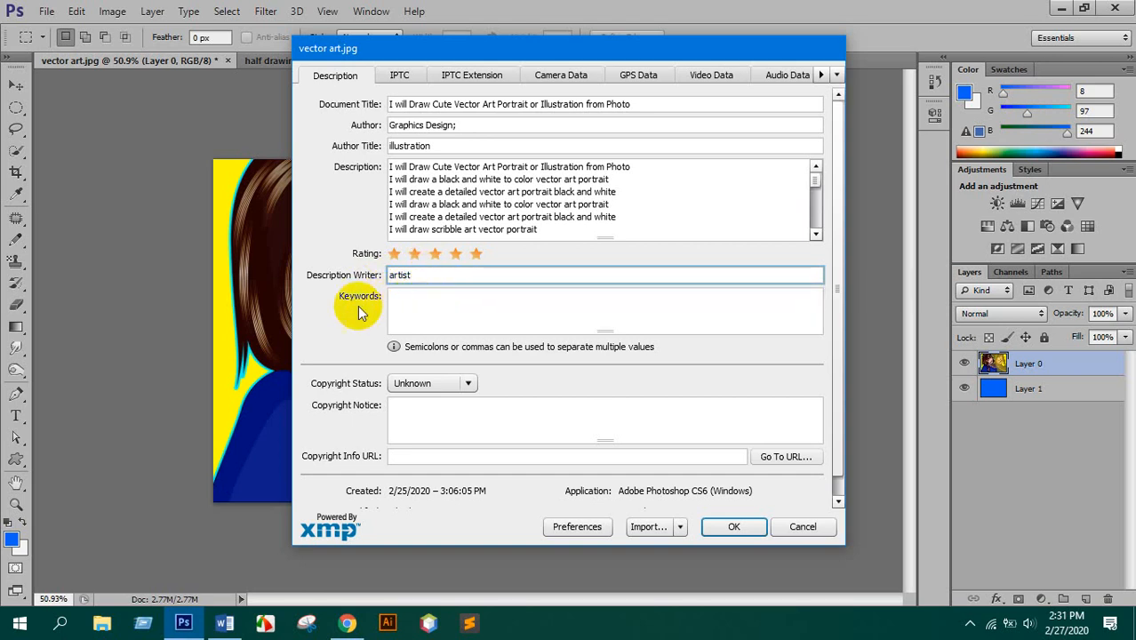
- Copy the semicolon-separated keyword list from the Word document into the image's Keywords twice in Photoshop and accept the file information
{"action": "left_click", "coordinate": [417, 303]}
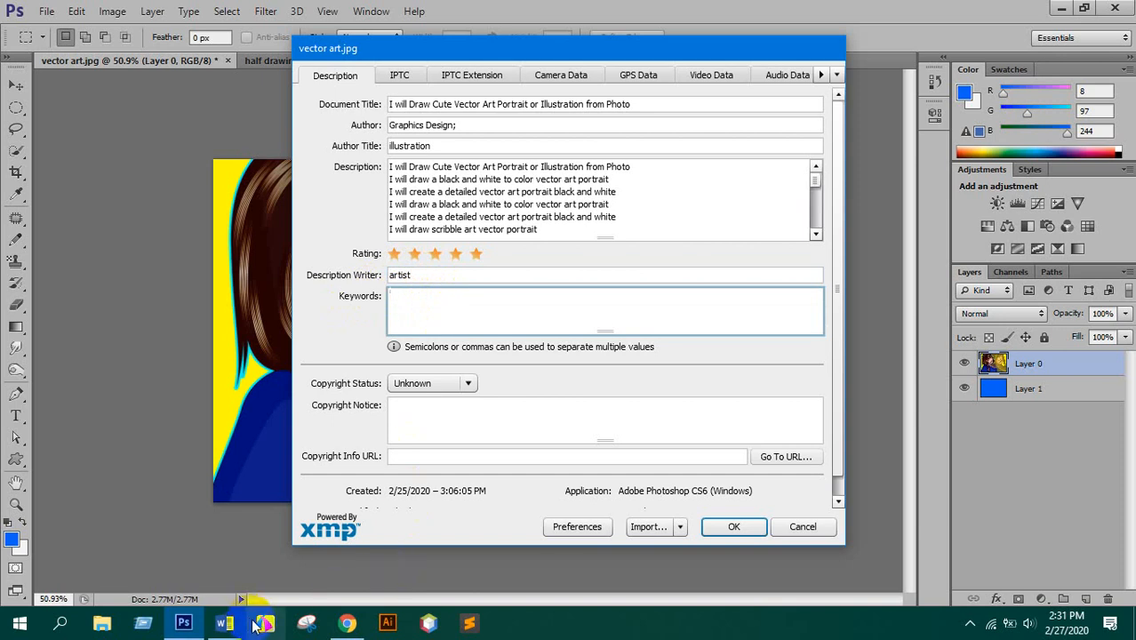
{"action": "left_click", "coordinate": [225, 622]}
{"action": "scroll", "coordinate": [343, 401], "scroll_direction": "down", "scroll_amount": 5}
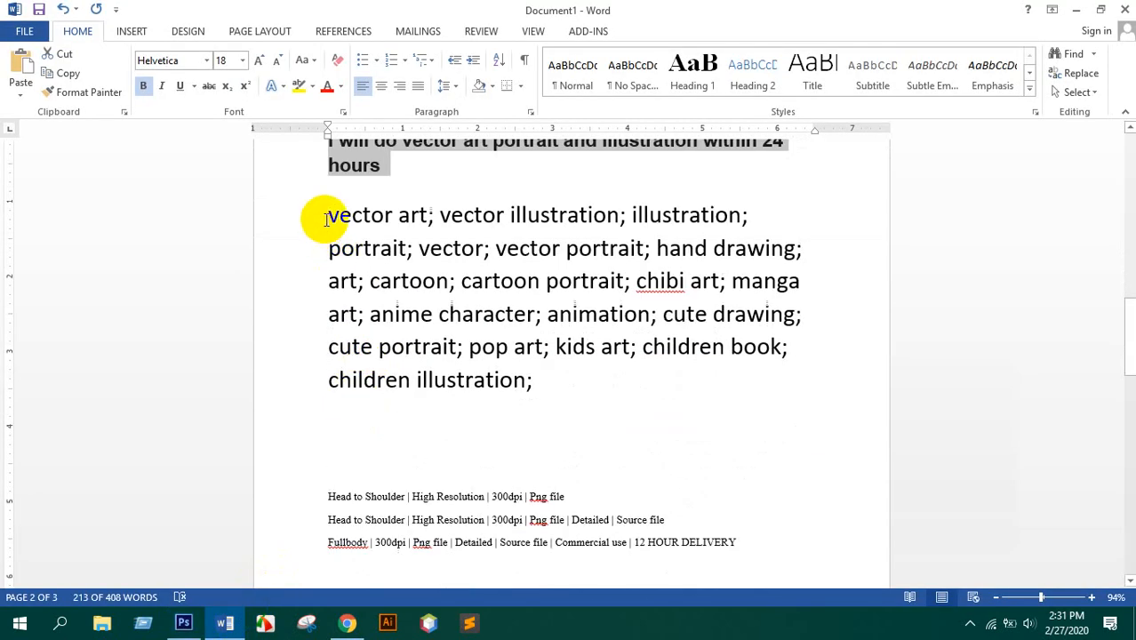
{"action": "left_click_drag", "start_coordinate": [325, 215], "coordinate": [551, 368]}
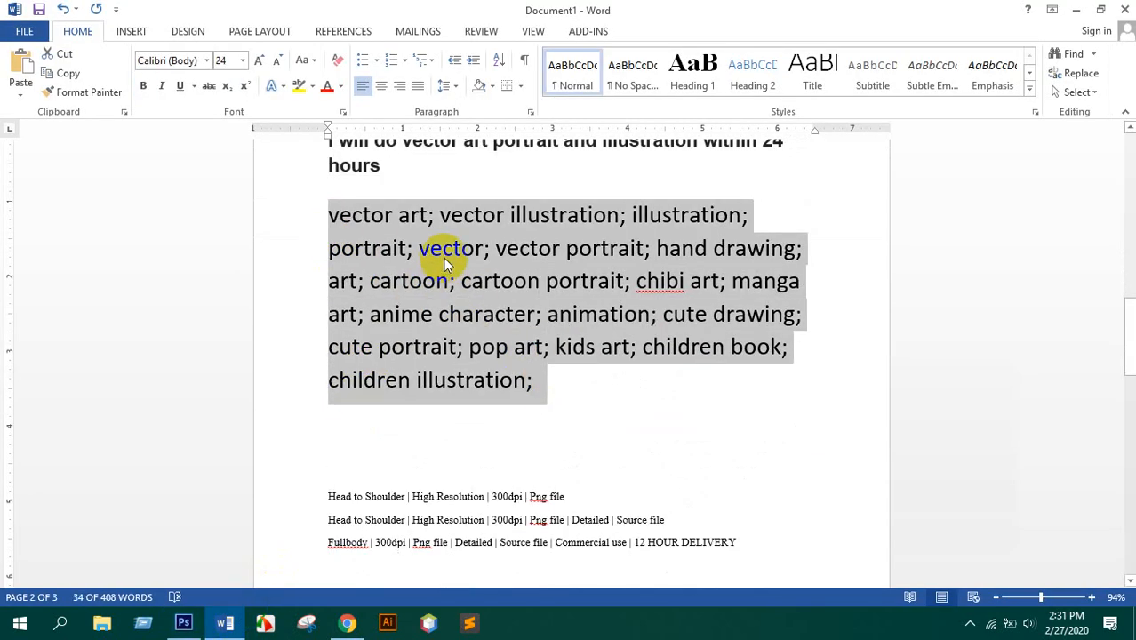
{"action": "right_click", "coordinate": [474, 283]}
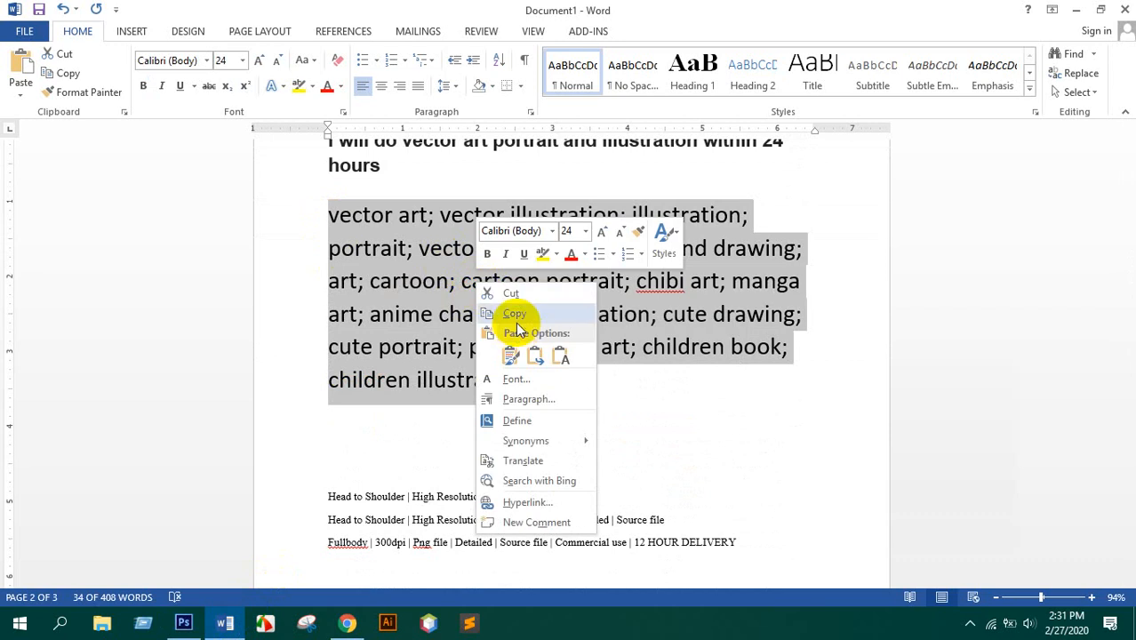
{"action": "left_click", "coordinate": [511, 314]}
{"action": "left_click", "coordinate": [187, 622]}
{"action": "left_click", "coordinate": [425, 309]}
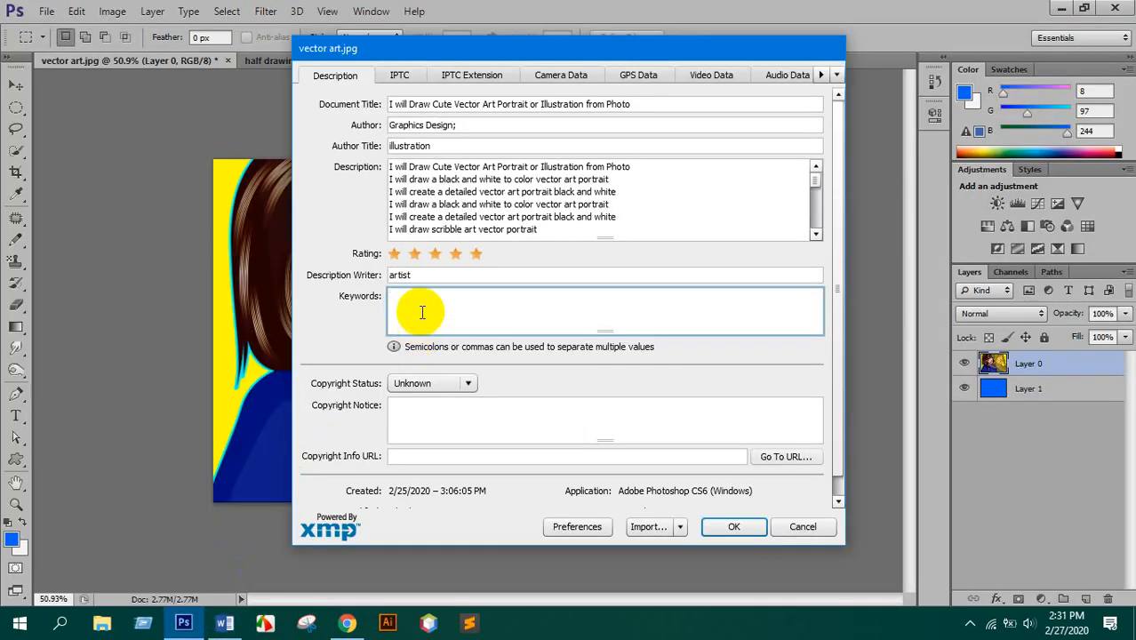
{"action": "key", "text": "ctrl+v"}
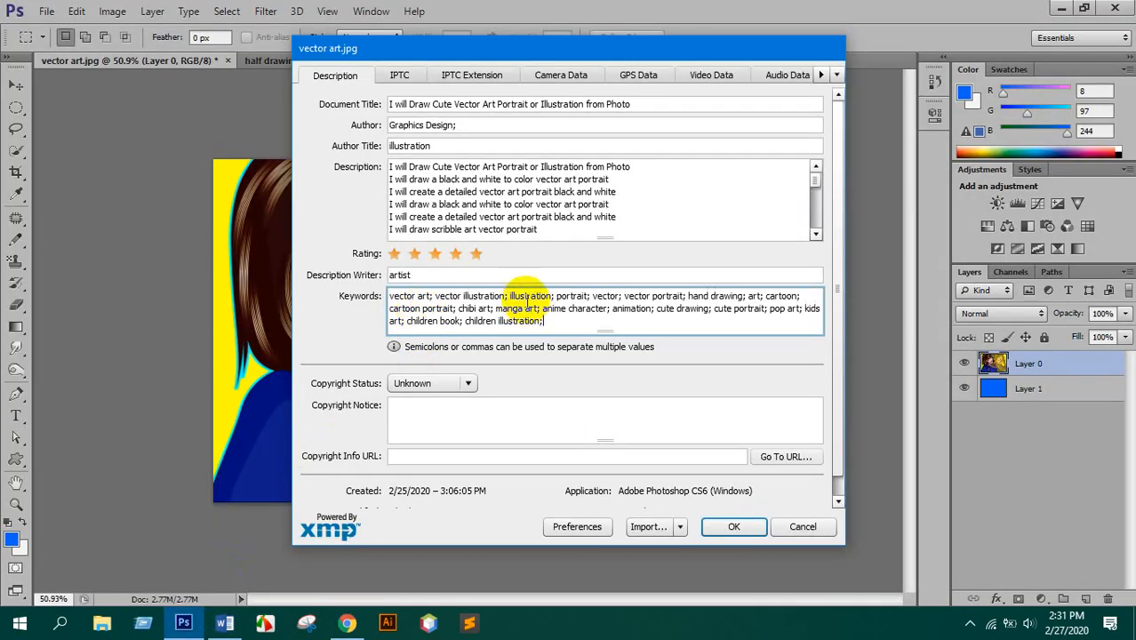
{"action": "key", "text": "ctrl+v"}
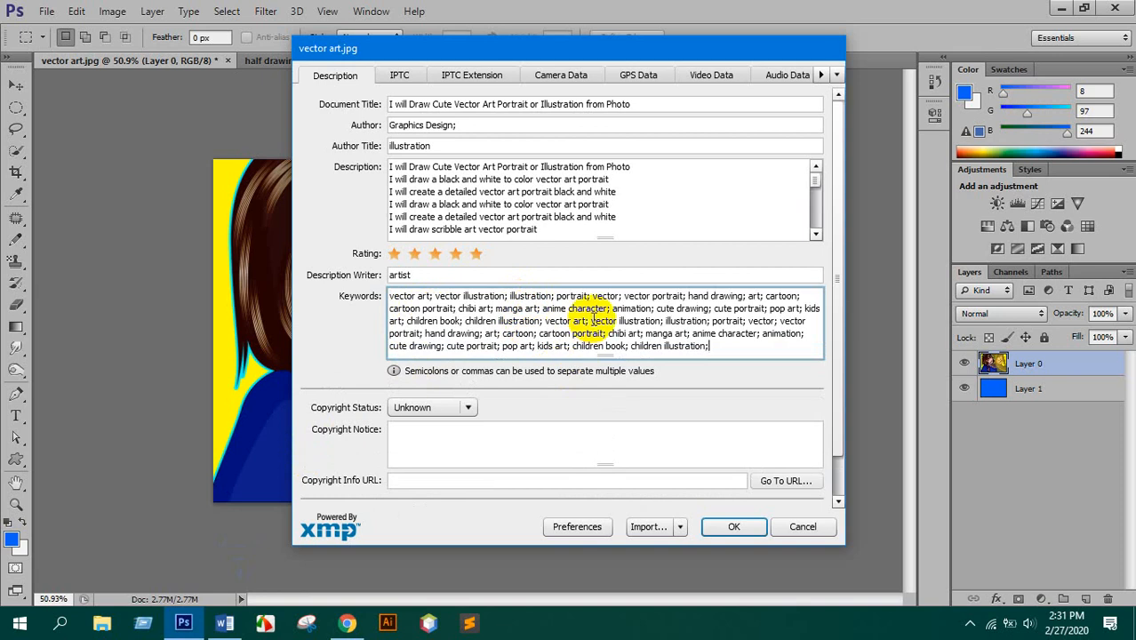
{"action": "scroll", "coordinate": [596, 318], "scroll_direction": "down", "scroll_amount": 1}
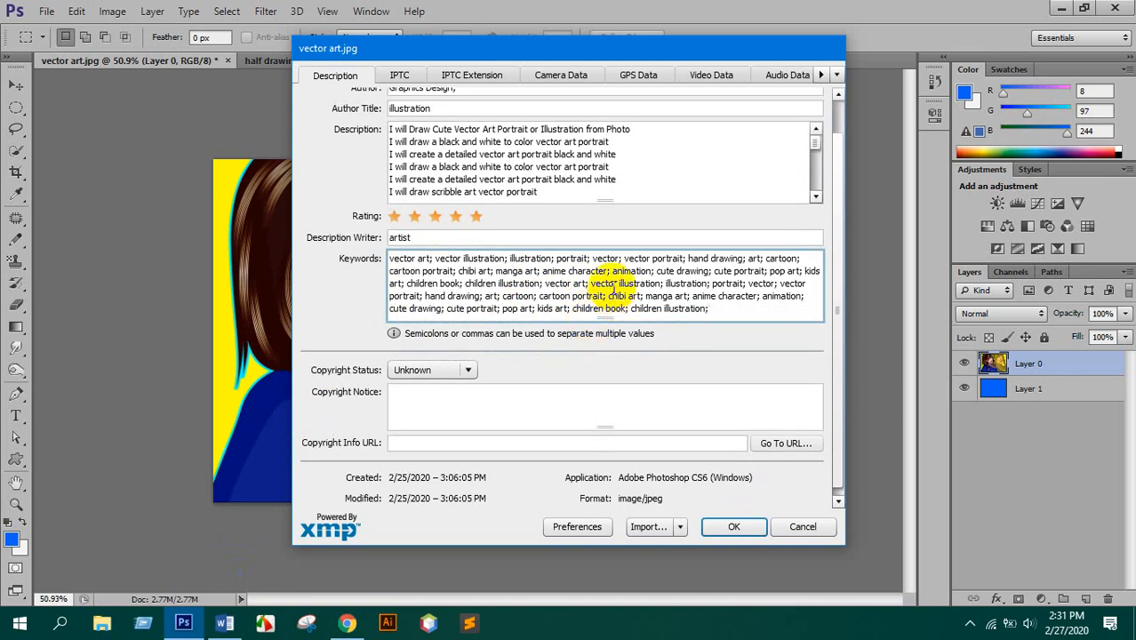
{"action": "scroll", "coordinate": [569, 374], "scroll_direction": "down", "scroll_amount": 1}
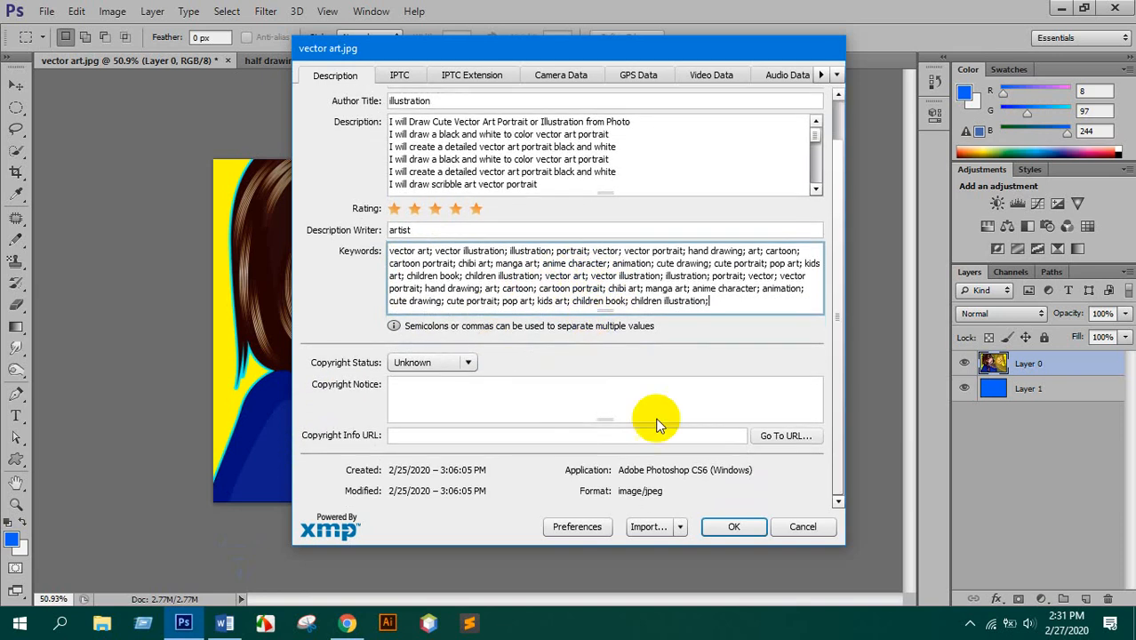
{"action": "left_click", "coordinate": [734, 528]}
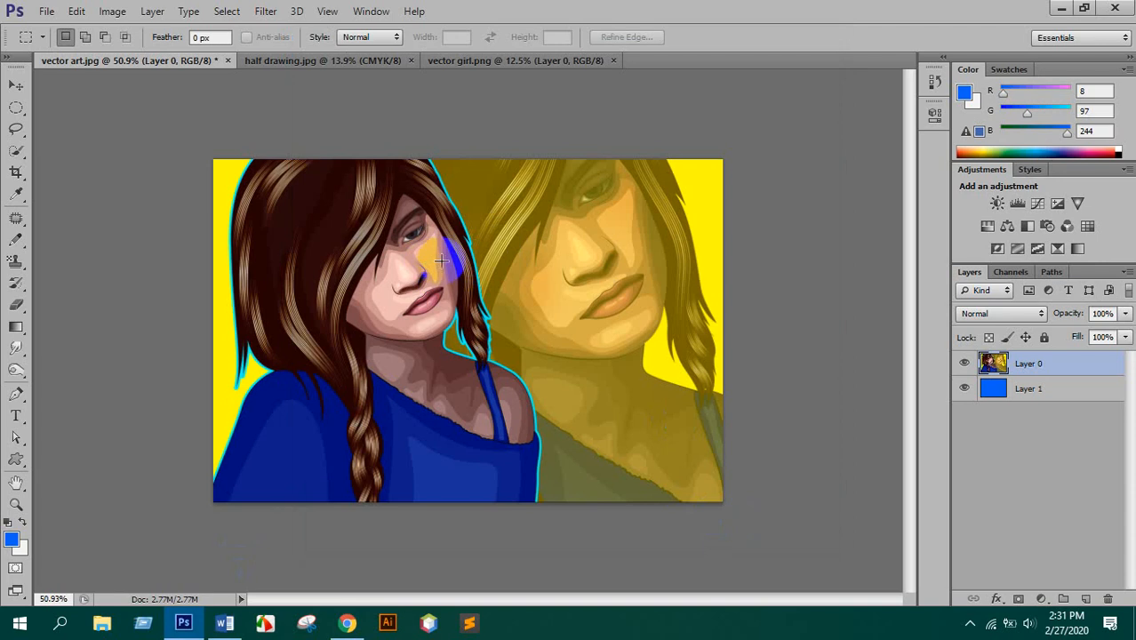
{"action": "scroll", "coordinate": [433, 357], "scroll_direction": "up", "scroll_amount": 2}
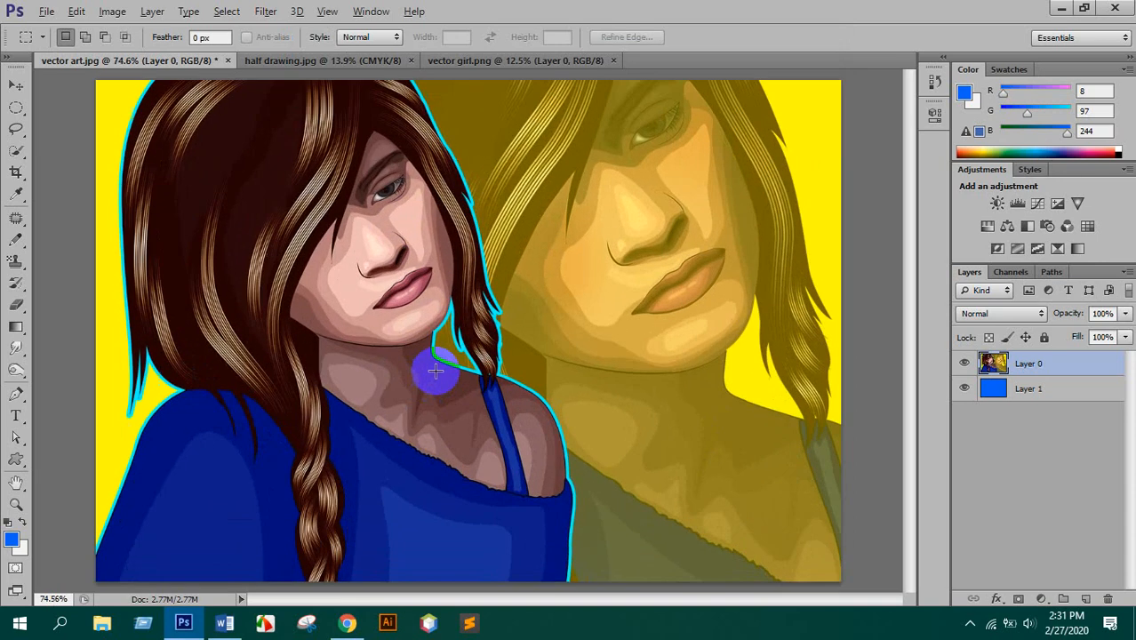
{"action": "scroll", "coordinate": [435, 363], "scroll_direction": "down", "scroll_amount": 2}
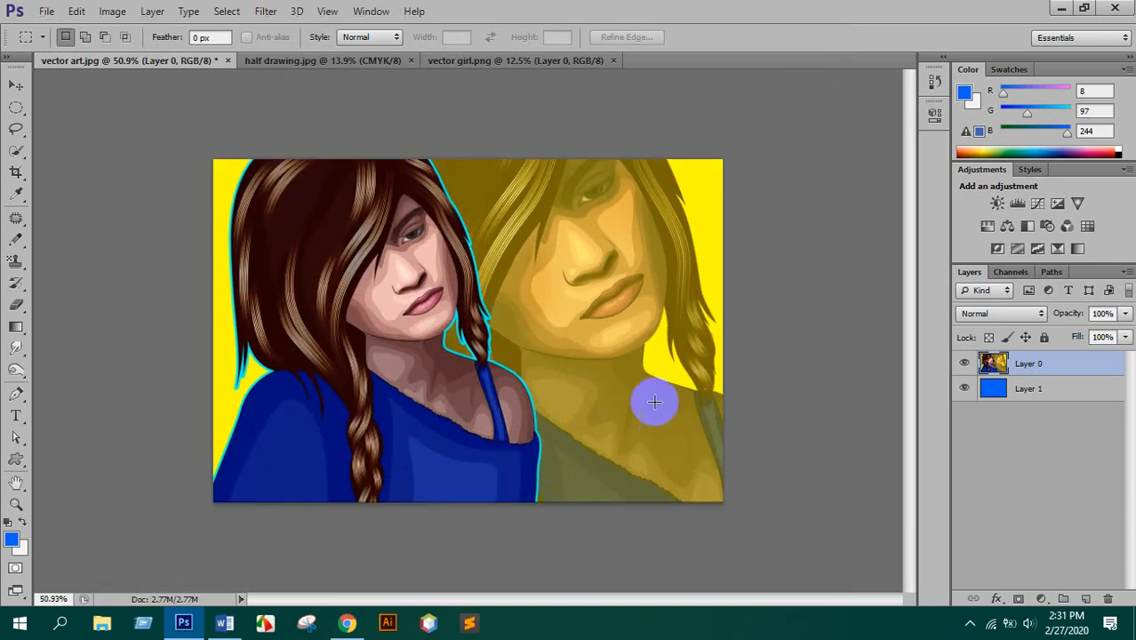
{"action": "scroll", "coordinate": [613, 453], "scroll_direction": "up", "scroll_amount": 3}
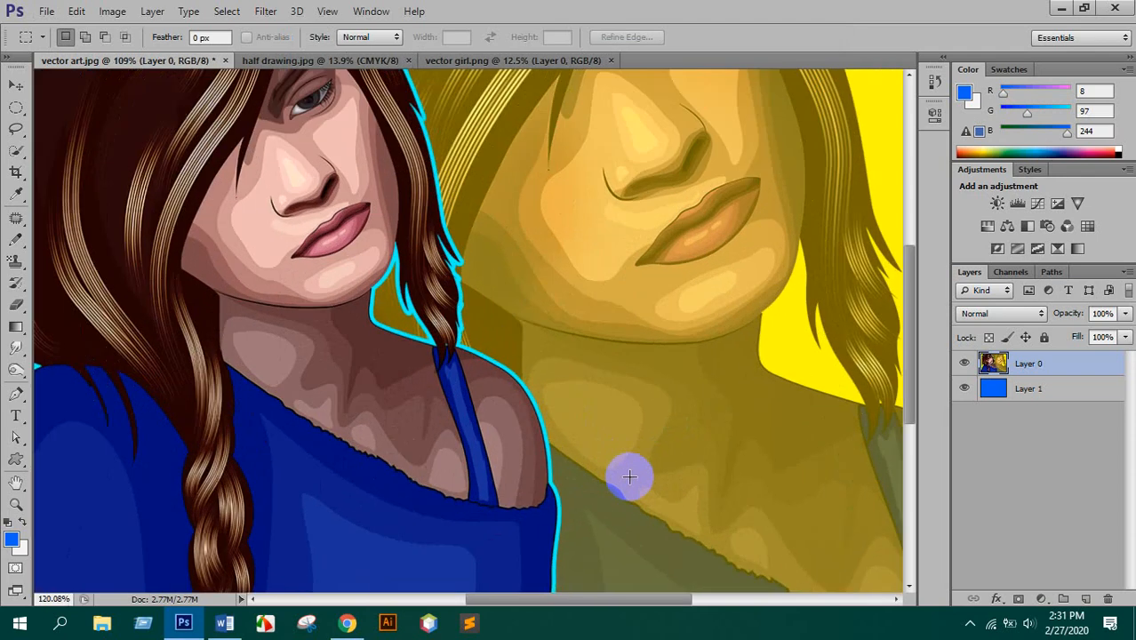
{"action": "scroll", "coordinate": [627, 474], "scroll_direction": "up", "scroll_amount": 2}
{"action": "scroll", "coordinate": [578, 393], "scroll_direction": "down", "scroll_amount": 3}
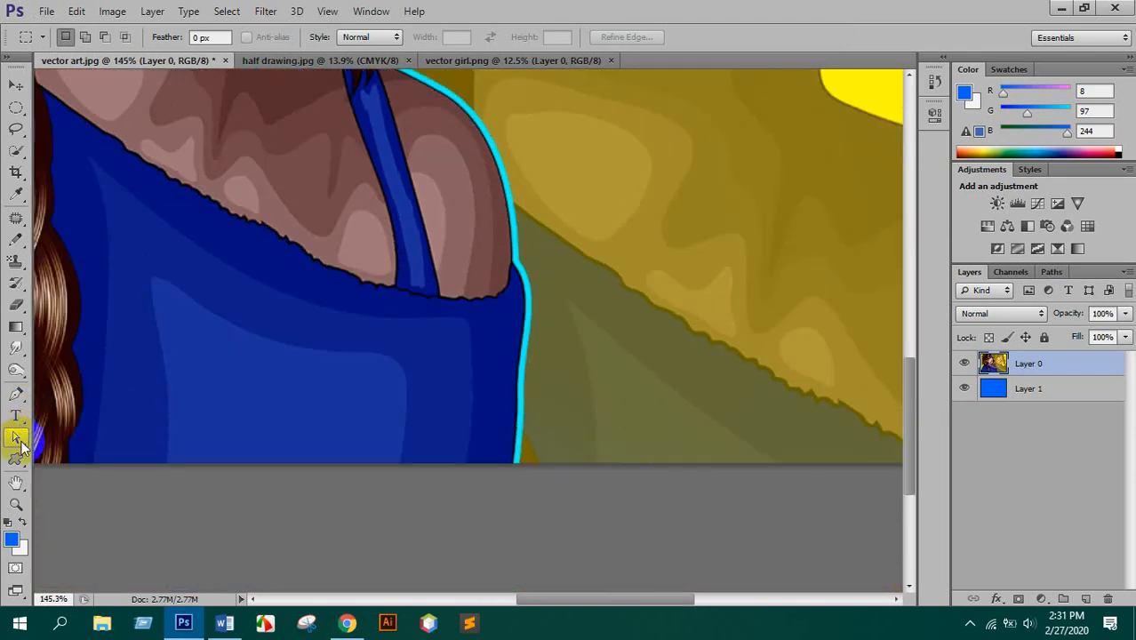
- Switch to Chrome and search Google Images for "top quality icon" in a new tab
{"action": "left_click", "coordinate": [346, 624]}
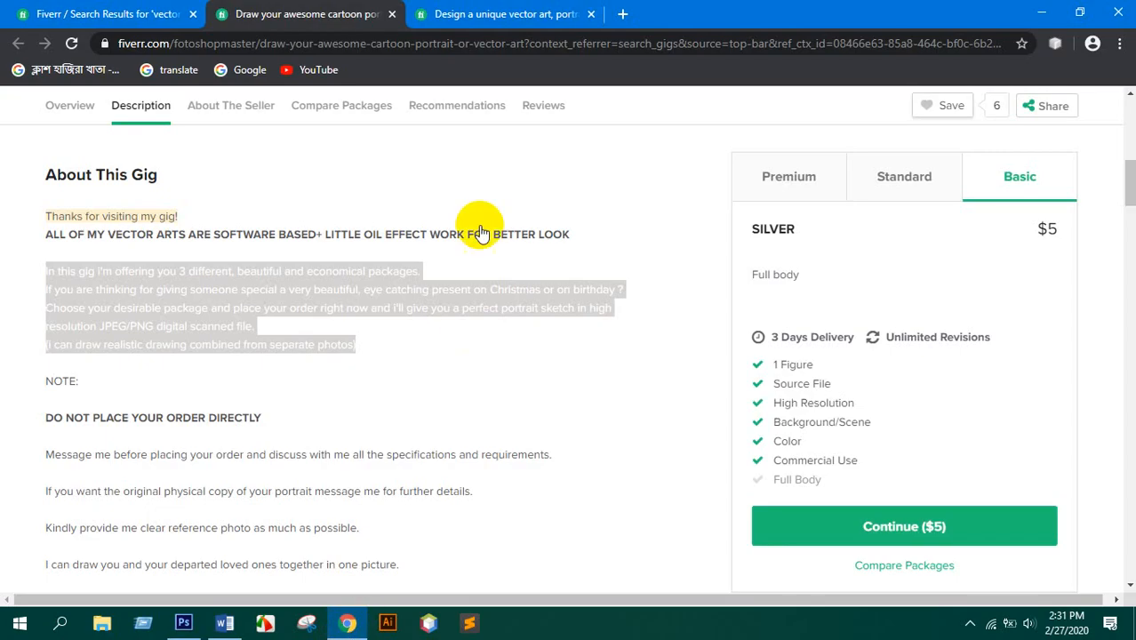
{"action": "left_click", "coordinate": [621, 15]}
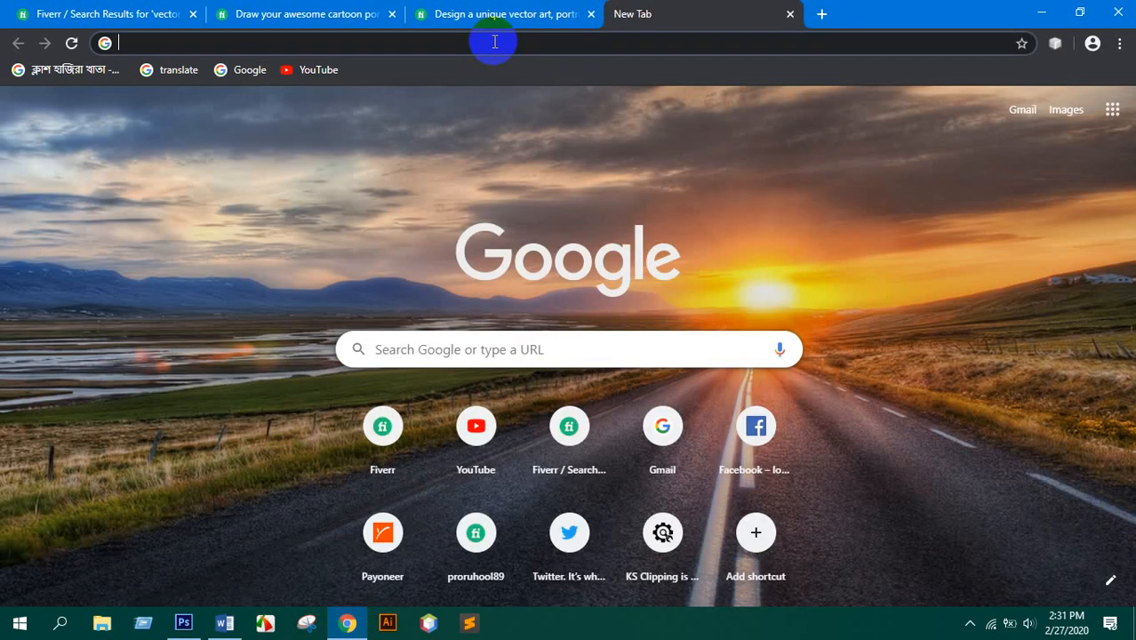
{"action": "left_click", "coordinate": [495, 42]}
{"action": "type", "text": "top q"}
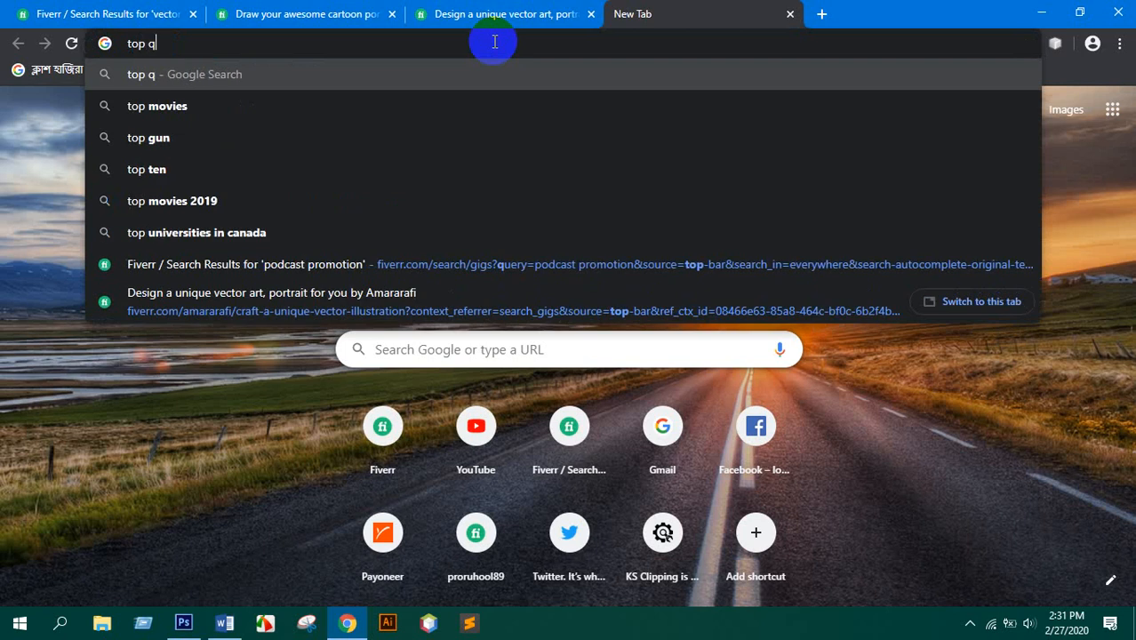
{"action": "type", "text": "uality i"}
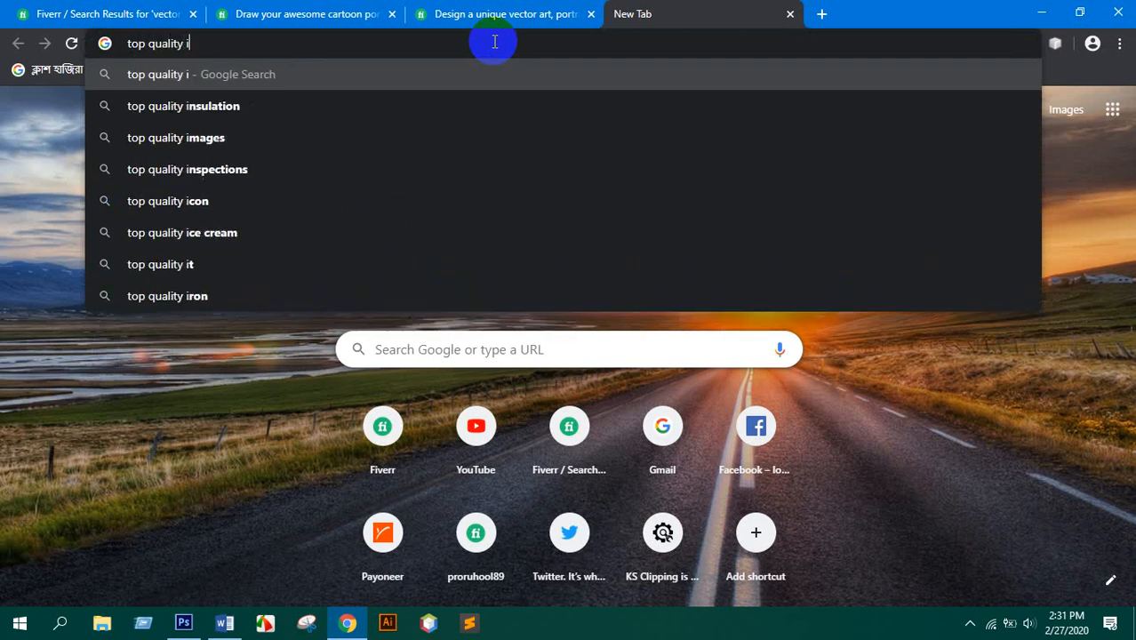
{"action": "left_click", "coordinate": [177, 200]}
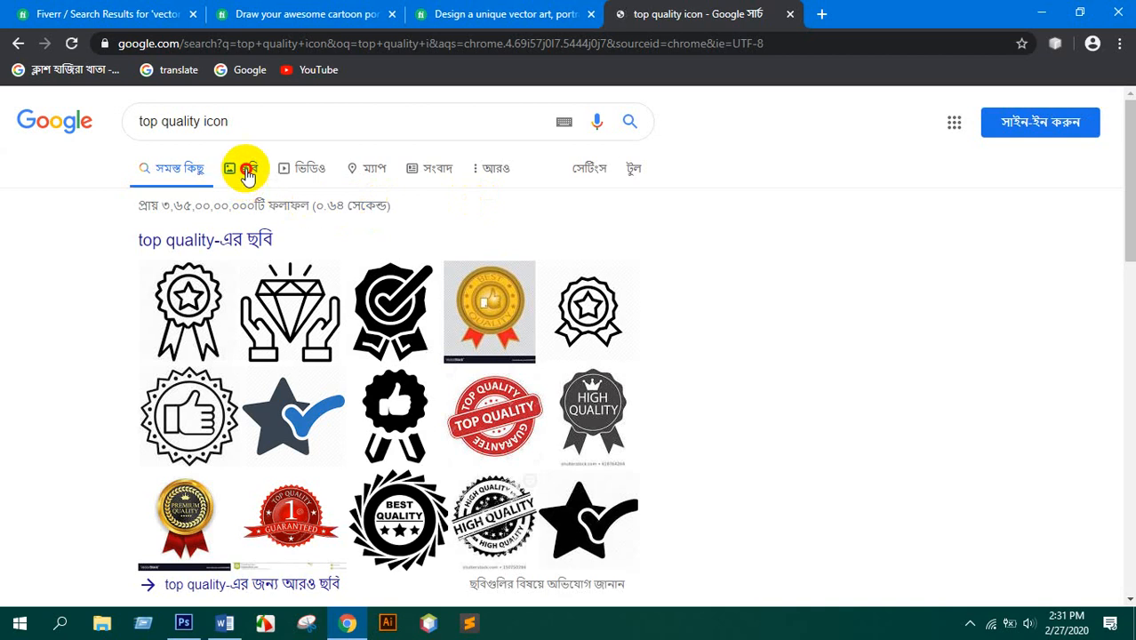
{"action": "left_click", "coordinate": [241, 170]}
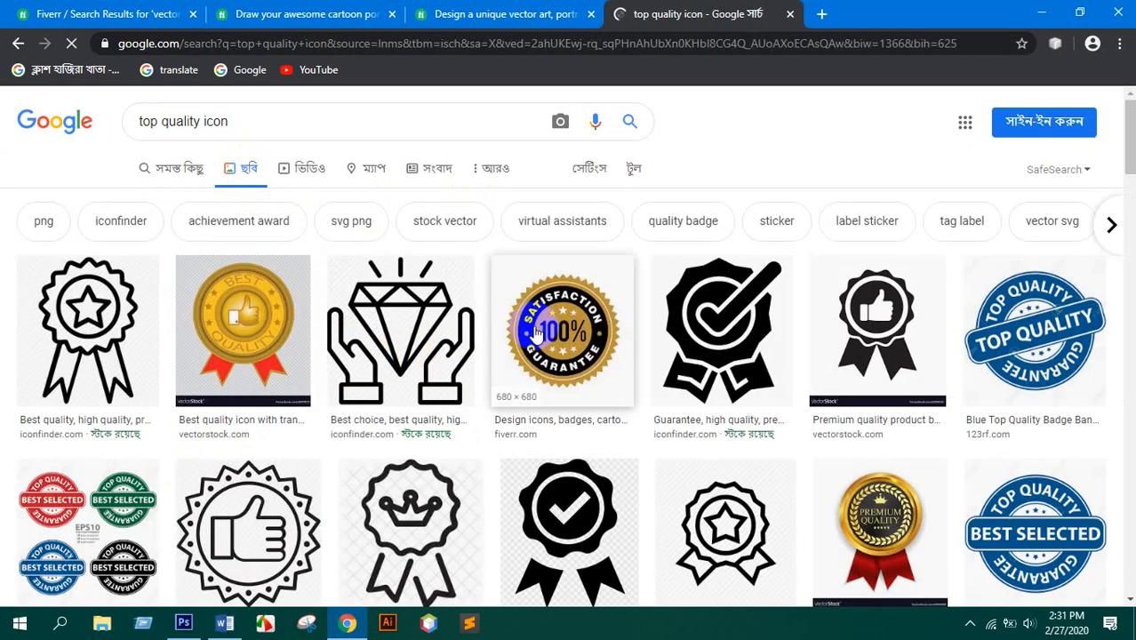
- Find the gold and black "TOP QUALITY" PNG badge and save it to the Desktop as best-quality-png-top-png-649
{"action": "scroll", "coordinate": [636, 356], "scroll_direction": "down", "scroll_amount": 2}
{"action": "scroll", "coordinate": [620, 358], "scroll_direction": "down", "scroll_amount": 4}
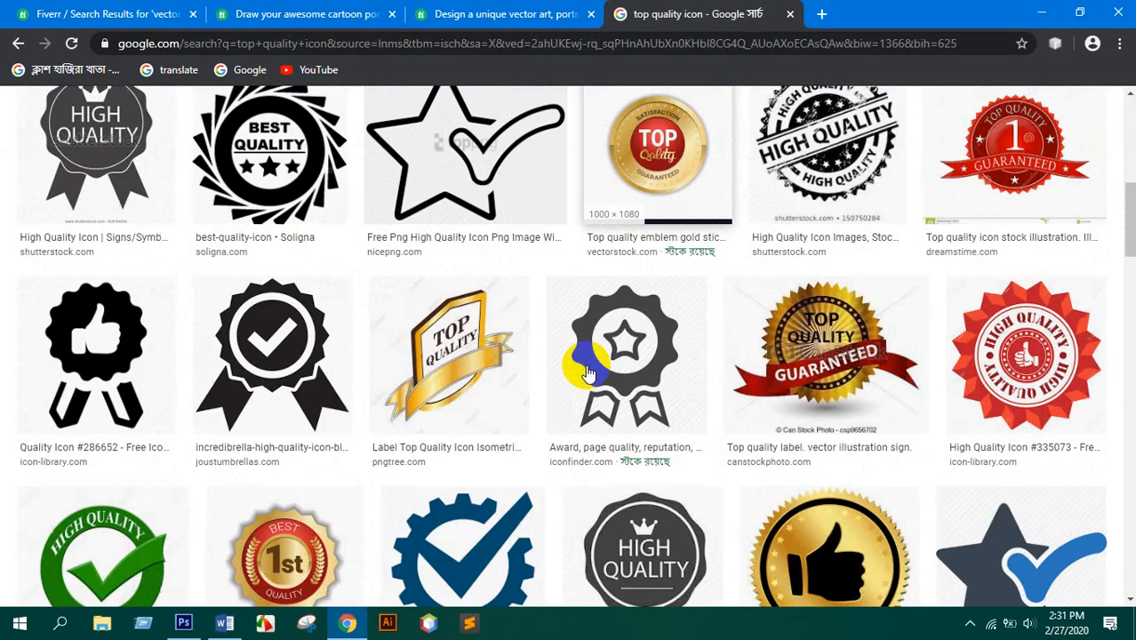
{"action": "scroll", "coordinate": [586, 372], "scroll_direction": "down", "scroll_amount": 3}
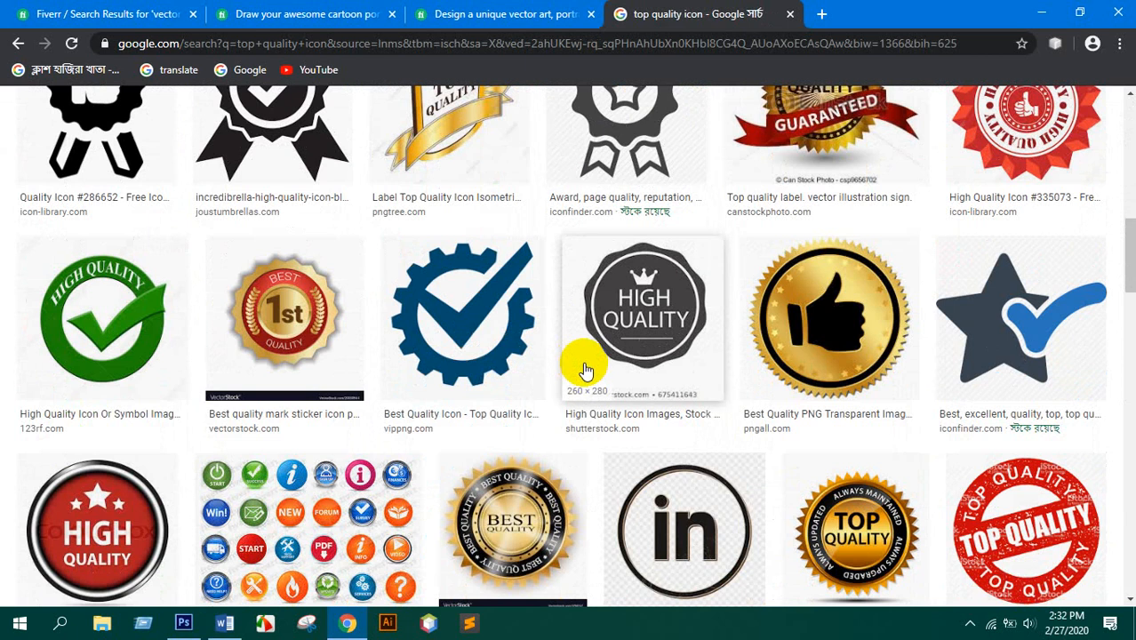
{"action": "scroll", "coordinate": [586, 370], "scroll_direction": "down", "scroll_amount": 3}
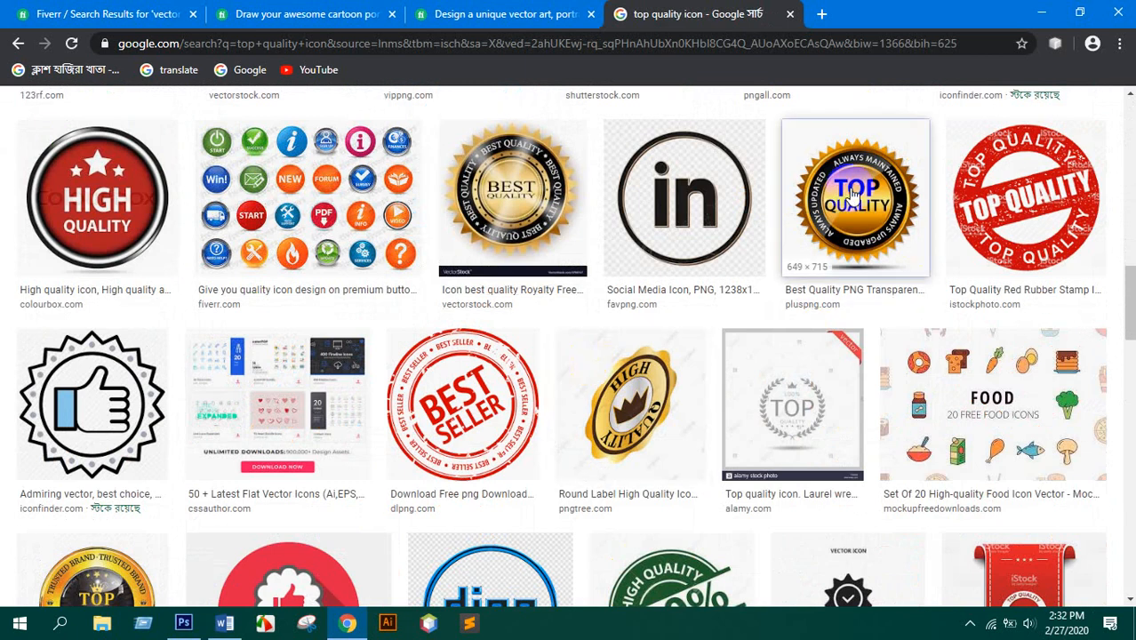
{"action": "left_click", "coordinate": [852, 198]}
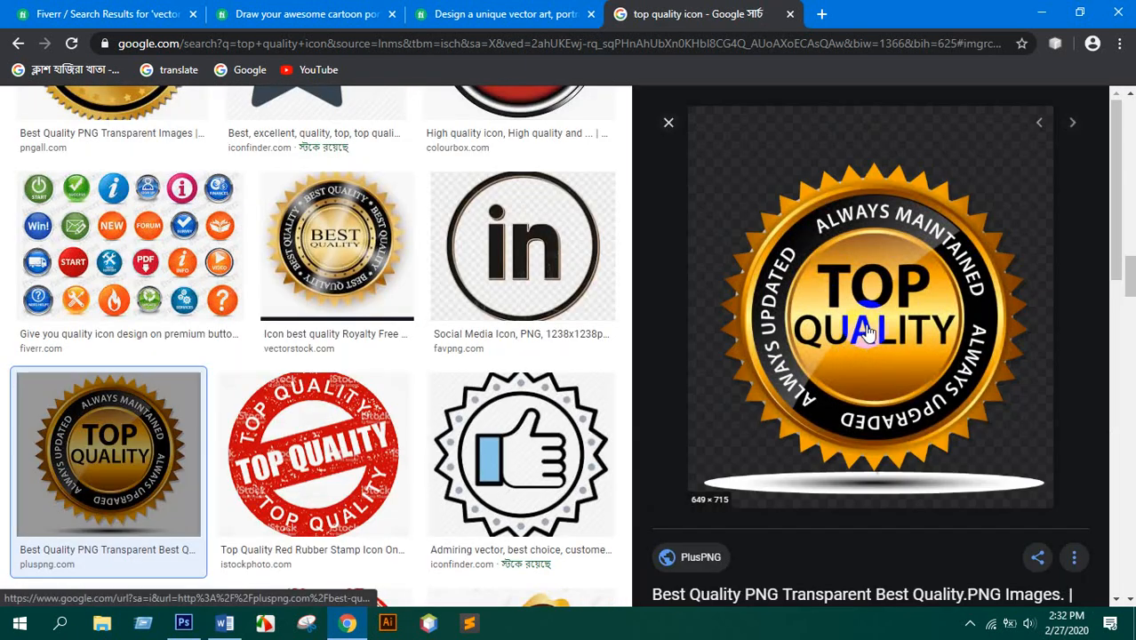
{"action": "right_click", "coordinate": [873, 264]}
{"action": "left_click", "coordinate": [927, 435]}
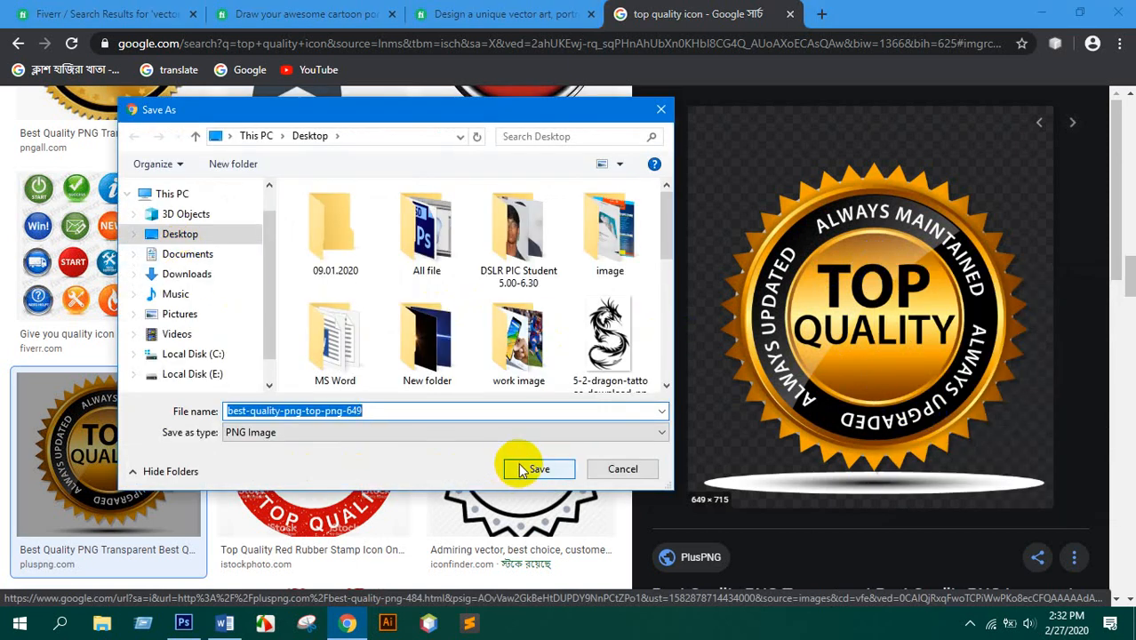
{"action": "left_click", "coordinate": [523, 471]}
- Switch to Photoshop and place the best-quality-png-top-png-649 badge from the Desktop into vector art.jpg
{"action": "left_click", "coordinate": [185, 619]}
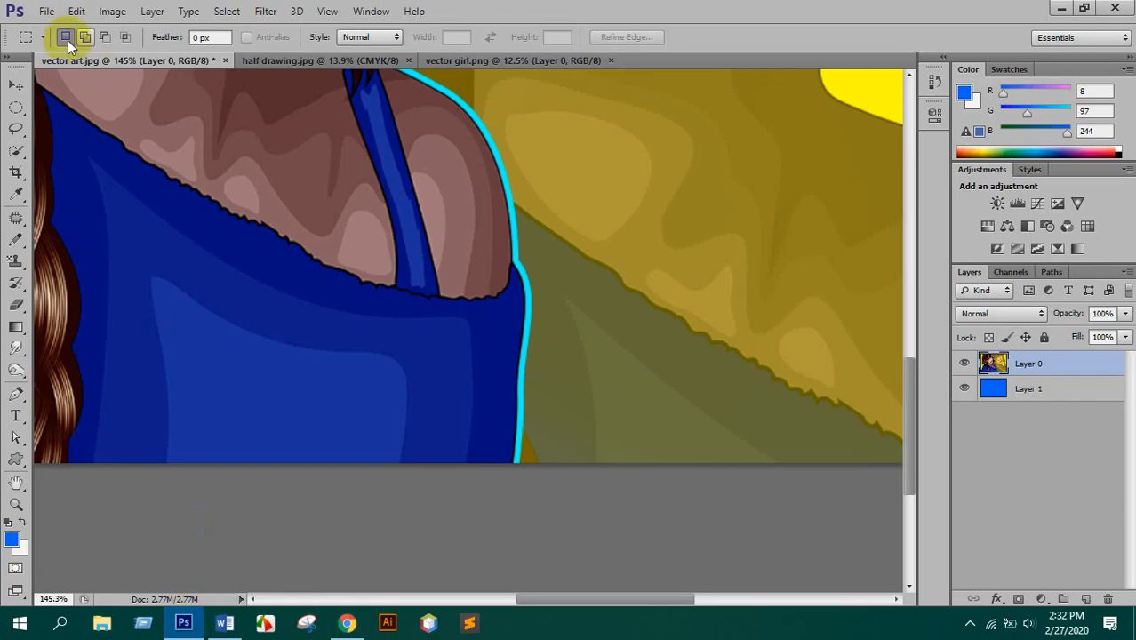
{"action": "left_click", "coordinate": [46, 11]}
{"action": "left_click", "coordinate": [80, 280]}
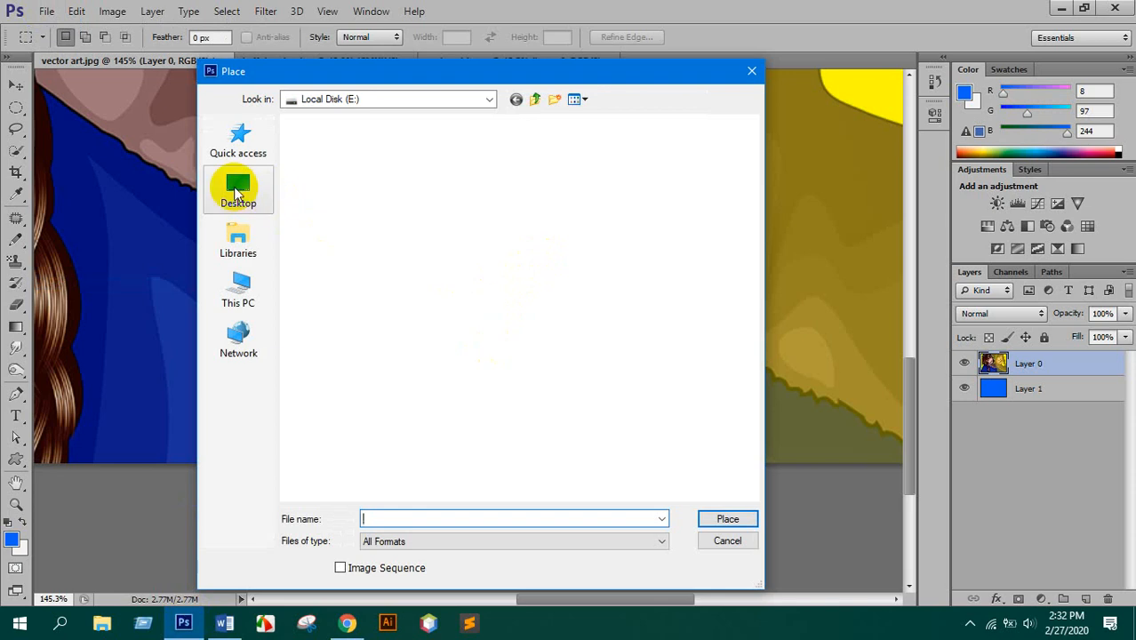
{"action": "left_click", "coordinate": [237, 193]}
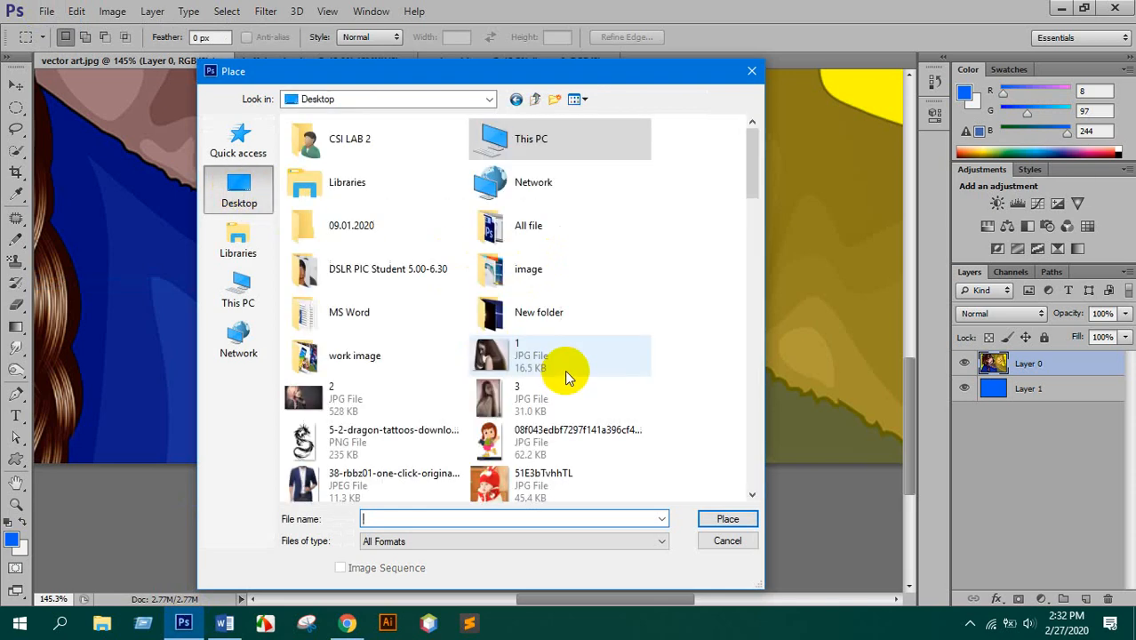
{"action": "scroll", "coordinate": [573, 384], "scroll_direction": "down", "scroll_amount": 5}
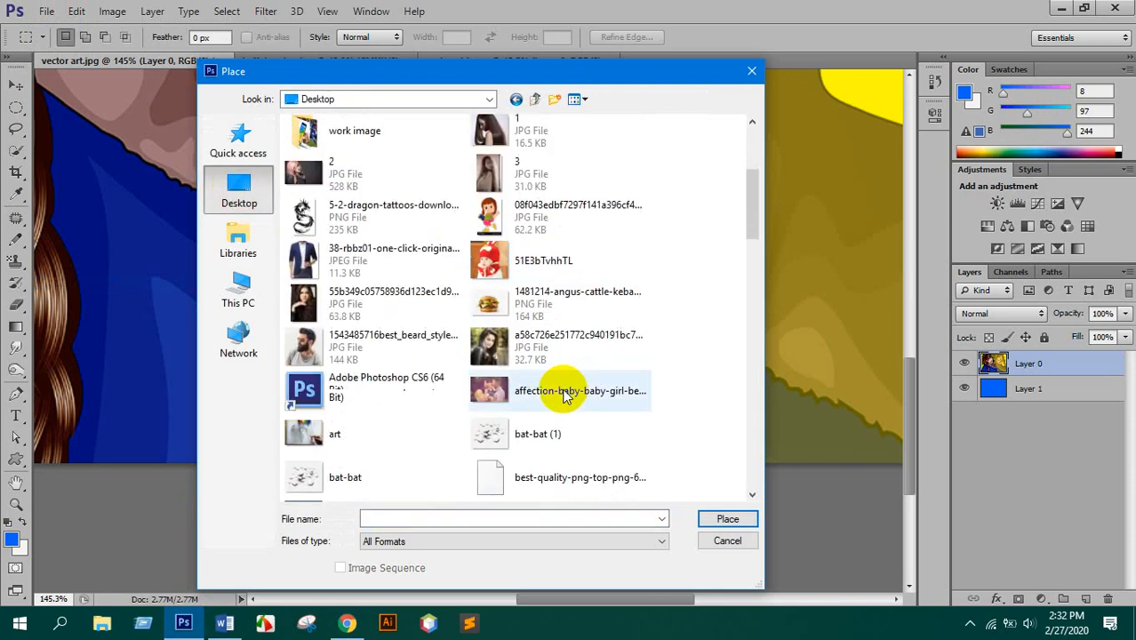
{"action": "double_click", "coordinate": [528, 373]}
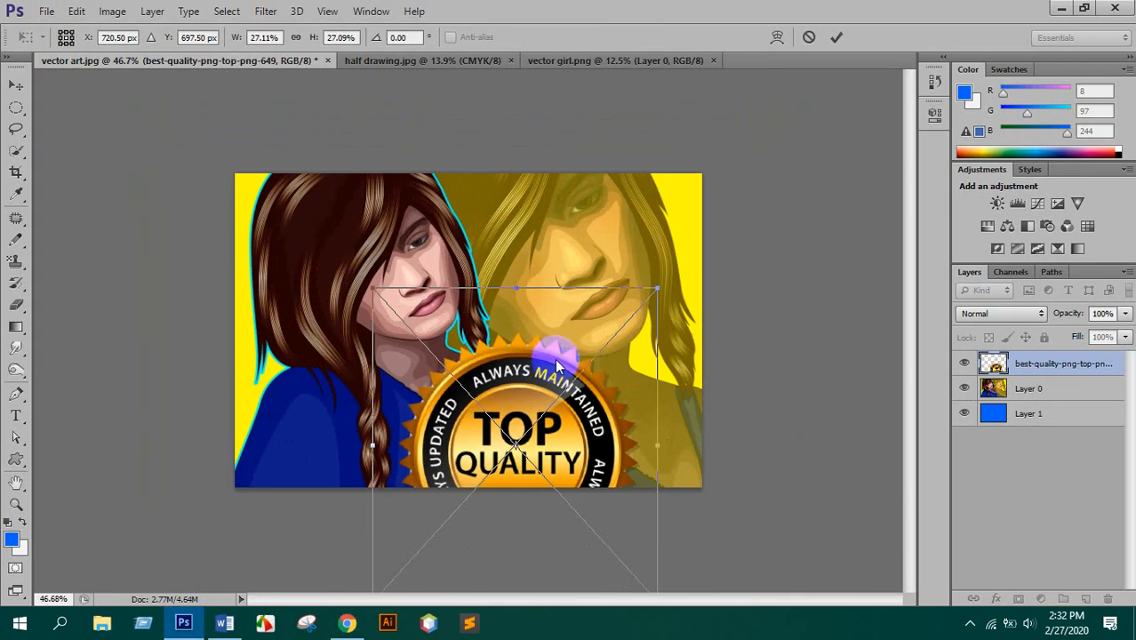
- Scale the placed badge to about 14% and position it over the lower part of the faded yellow portrait
{"action": "left_click_drag", "start_coordinate": [558, 365], "coordinate": [609, 277]}
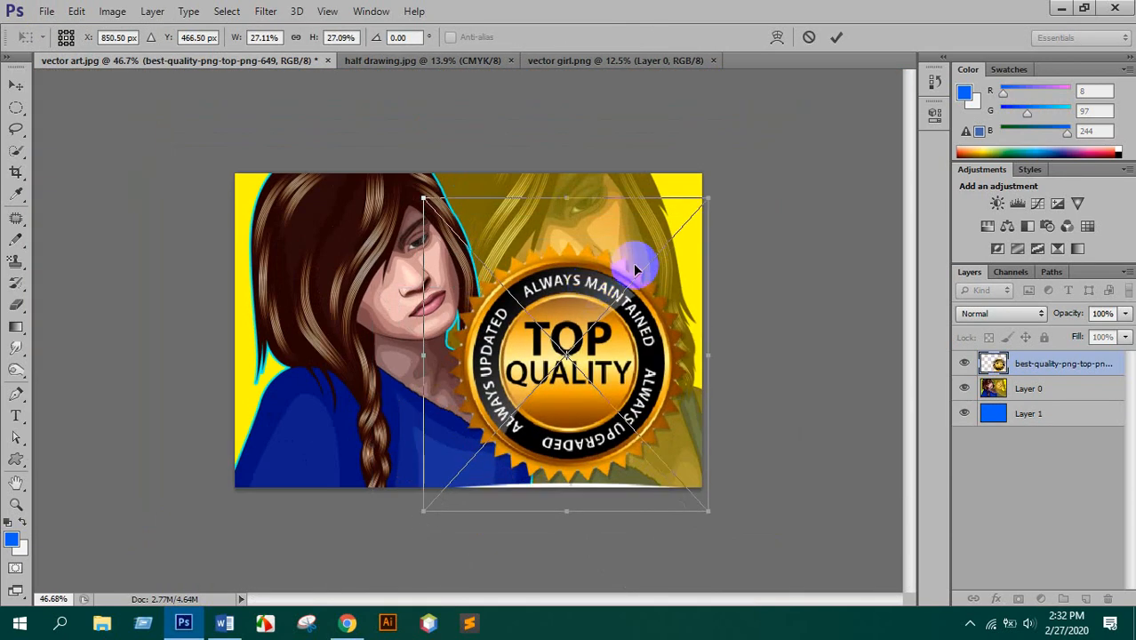
{"action": "left_click_drag", "start_coordinate": [701, 205], "coordinate": [655, 253]}
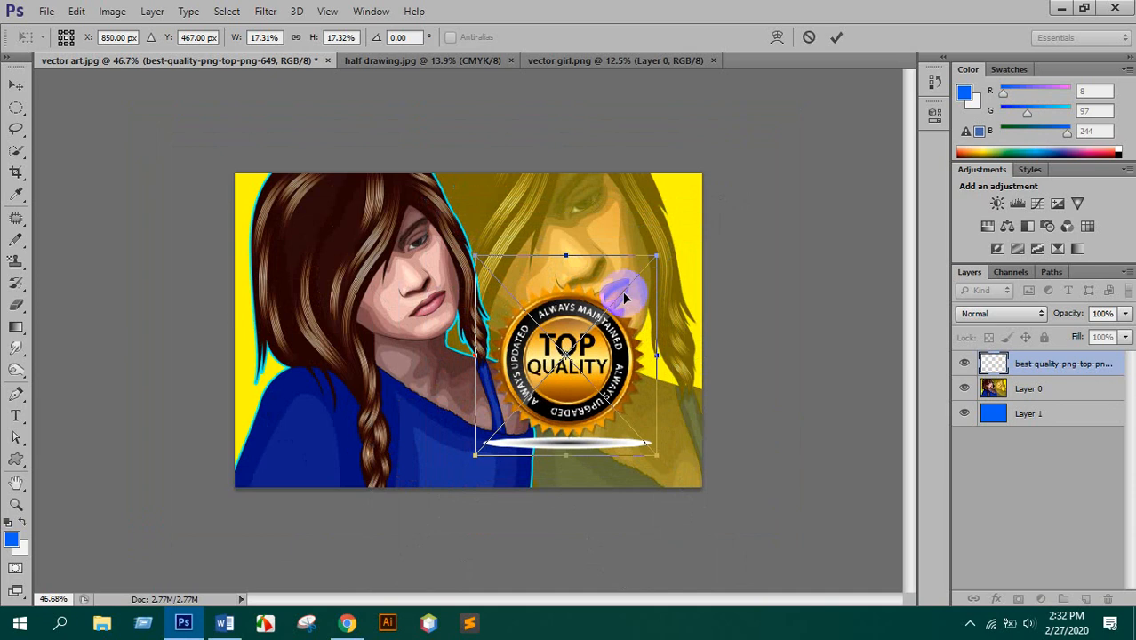
{"action": "left_click_drag", "start_coordinate": [609, 371], "coordinate": [645, 407]}
{"action": "left_click_drag", "start_coordinate": [690, 292], "coordinate": [656, 405]}
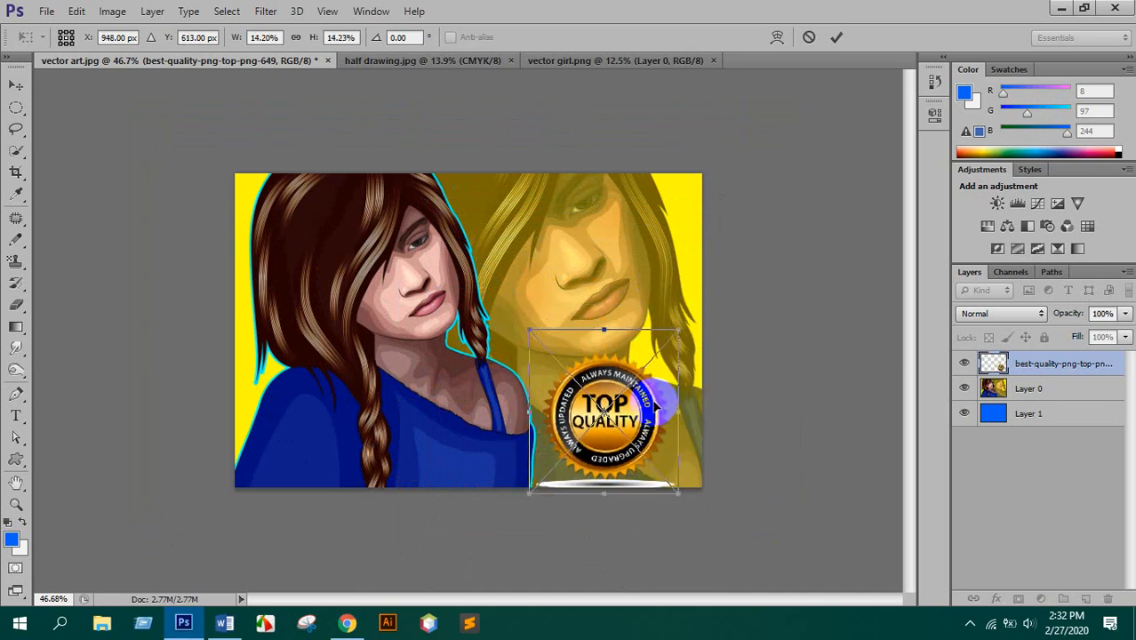
{"action": "key", "text": "Return"}
- Lasso the white ellipse beneath the badge, rasterize the badge layer, delete the ellipse and deselect
{"action": "scroll", "coordinate": [626, 457], "scroll_direction": "up", "scroll_amount": 12}
{"action": "left_click_drag", "start_coordinate": [730, 456], "coordinate": [616, 167]}
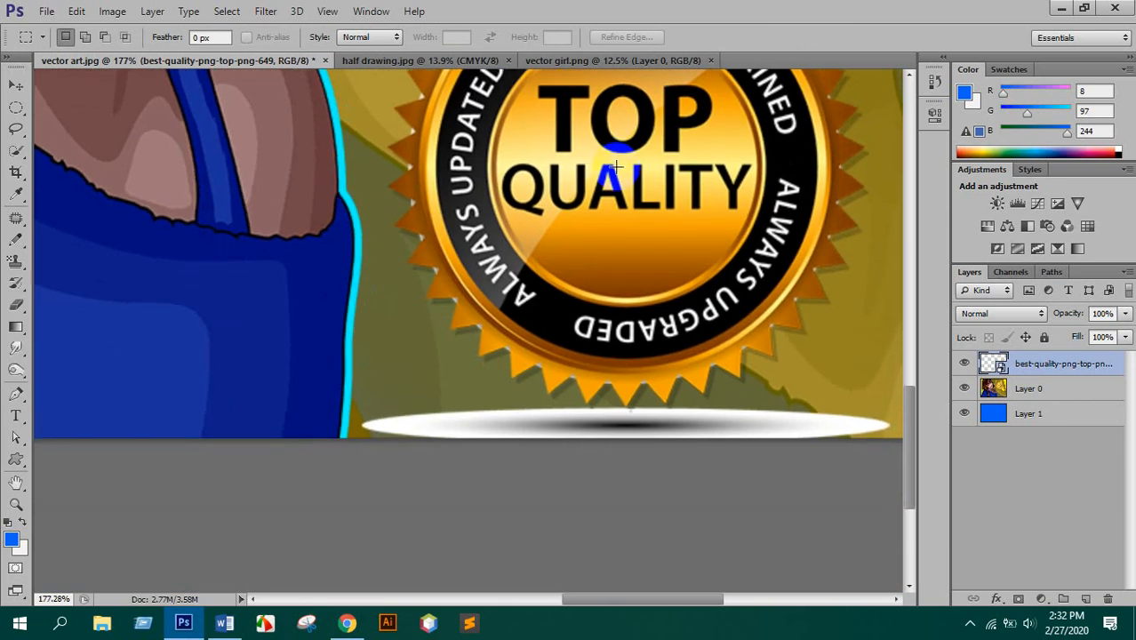
{"action": "scroll", "coordinate": [602, 378], "scroll_direction": "up", "scroll_amount": 6}
{"action": "scroll", "coordinate": [604, 397], "scroll_direction": "down", "scroll_amount": 4}
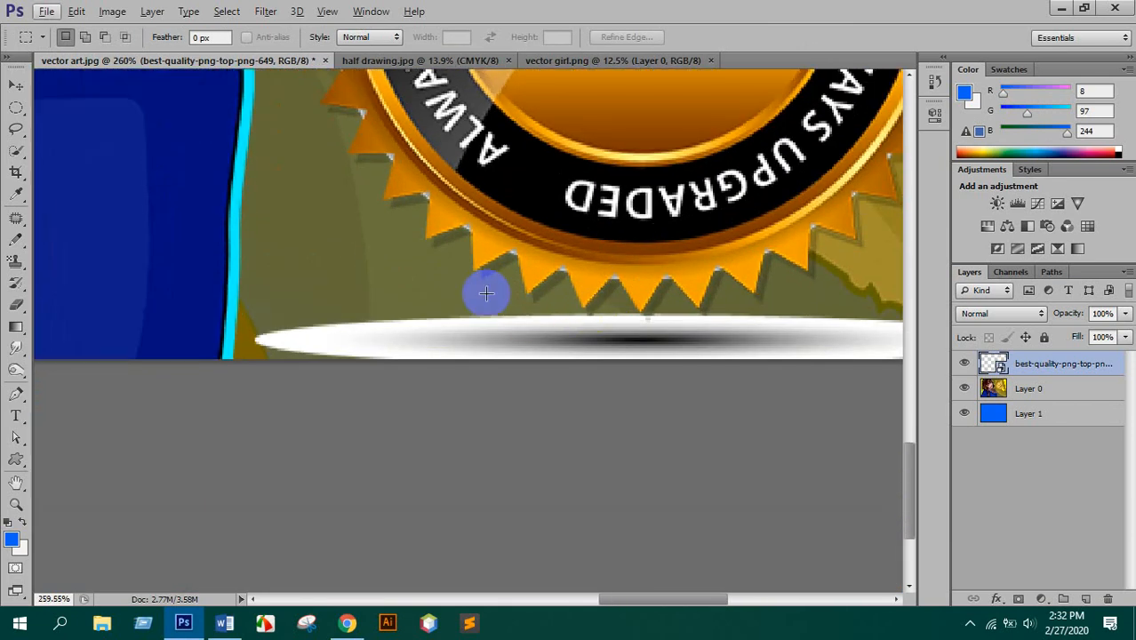
{"action": "left_click", "coordinate": [15, 128]}
{"action": "left_click_drag", "start_coordinate": [405, 295], "coordinate": [249, 349]}
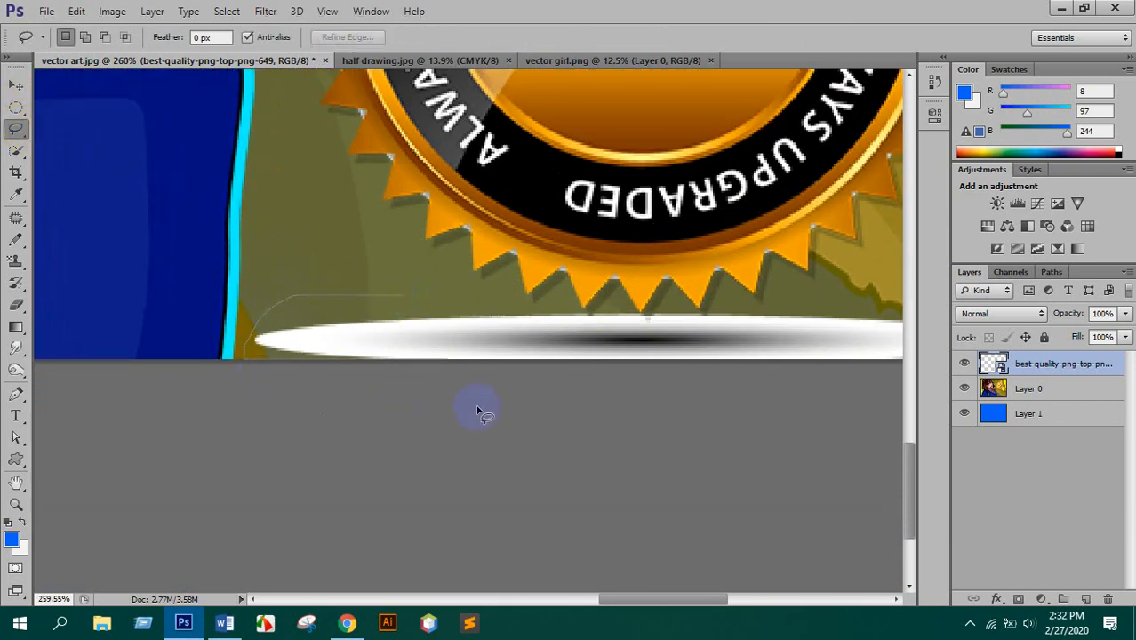
{"action": "left_click_drag", "start_coordinate": [791, 418], "coordinate": [578, 433]}
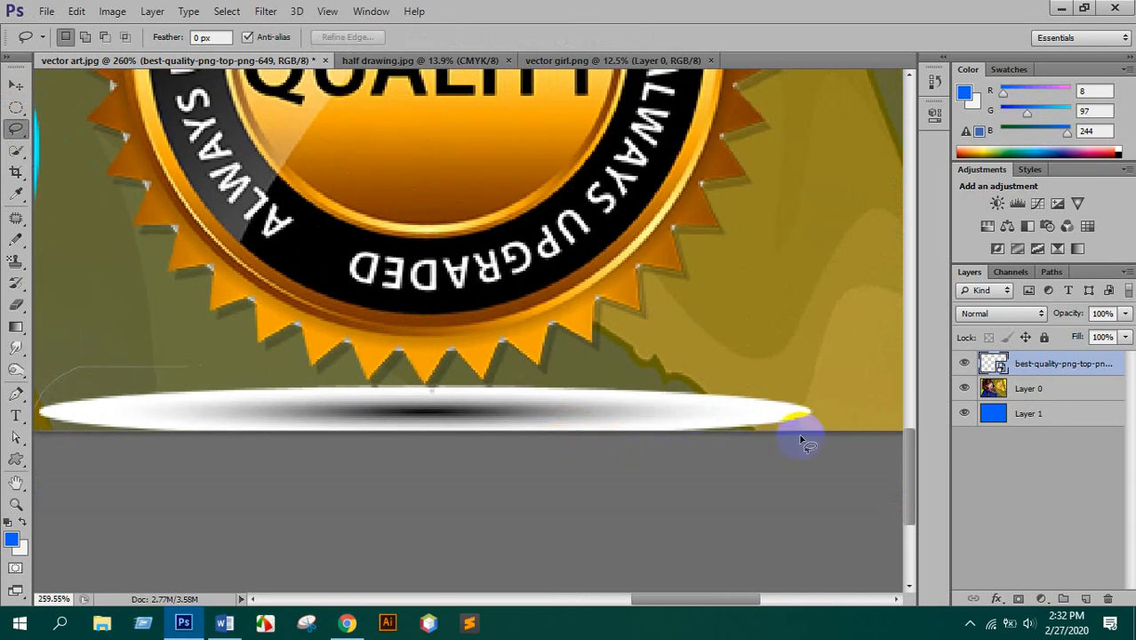
{"action": "mouse_move", "coordinate": [801, 442]}
{"action": "left_mouse_down"}
{"action": "mouse_move", "coordinate": [794, 380]}
{"action": "mouse_move", "coordinate": [601, 376]}
{"action": "mouse_move", "coordinate": [450, 389]}
{"action": "left_mouse_up"}
{"action": "left_click_drag", "start_coordinate": [380, 390], "coordinate": [173, 362]}
{"action": "right_click", "coordinate": [1071, 370]}
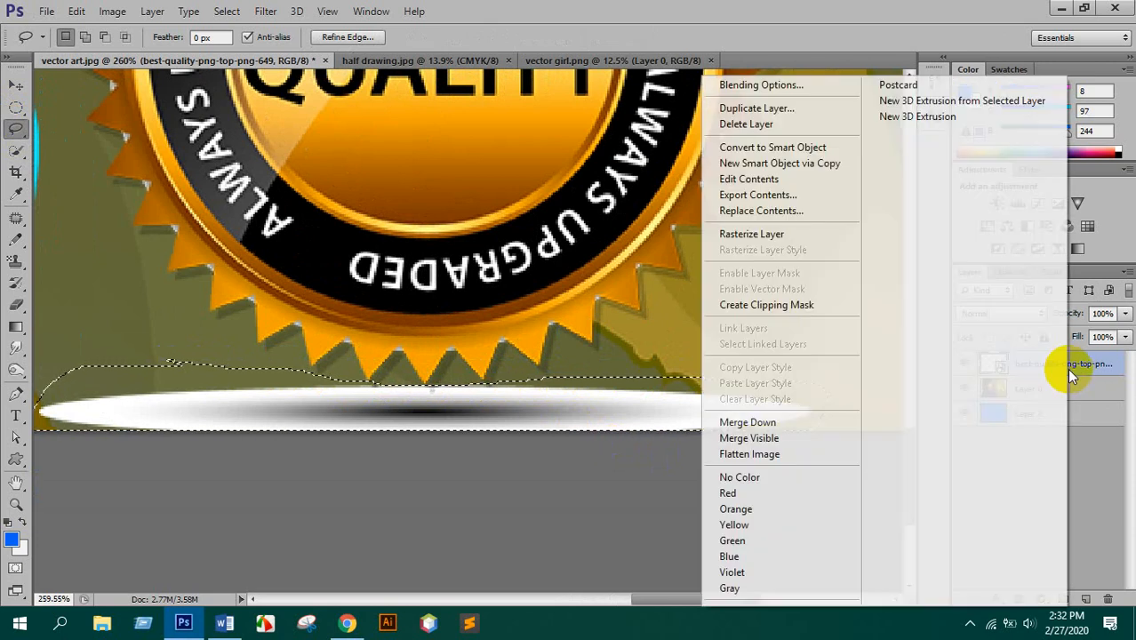
{"action": "left_click", "coordinate": [749, 236]}
{"action": "key", "text": "Delete"}
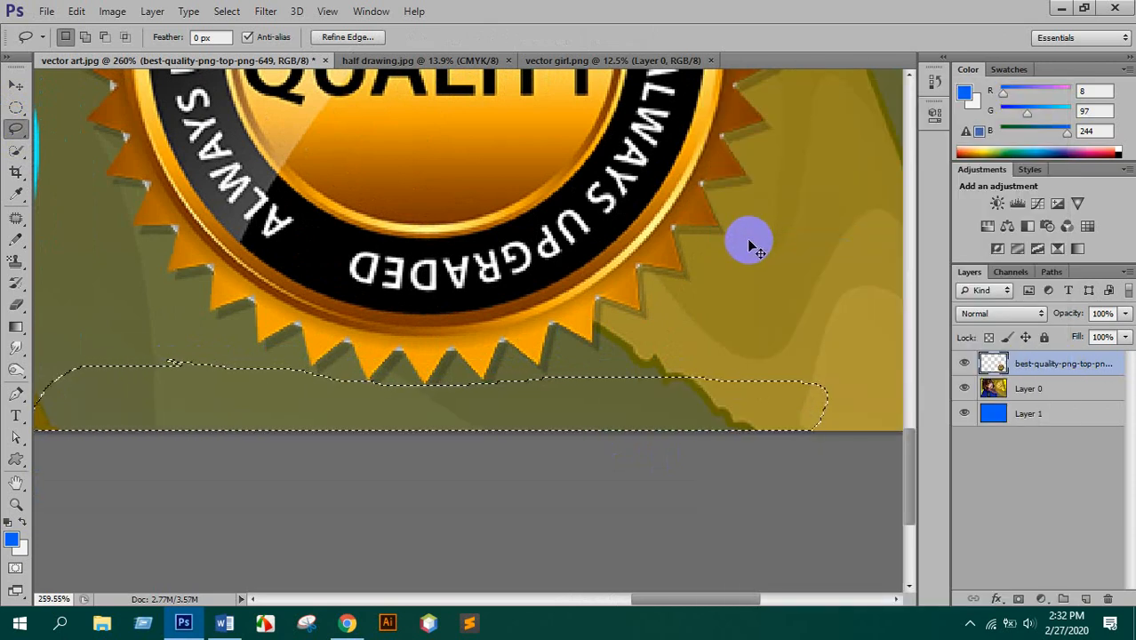
{"action": "key", "text": "ctrl+d"}
- Nudge the badge slightly down toward the bottom edge of the image
{"action": "scroll", "coordinate": [614, 274], "scroll_direction": "down", "scroll_amount": 5}
{"action": "scroll", "coordinate": [614, 233], "scroll_direction": "up", "scroll_amount": 1}
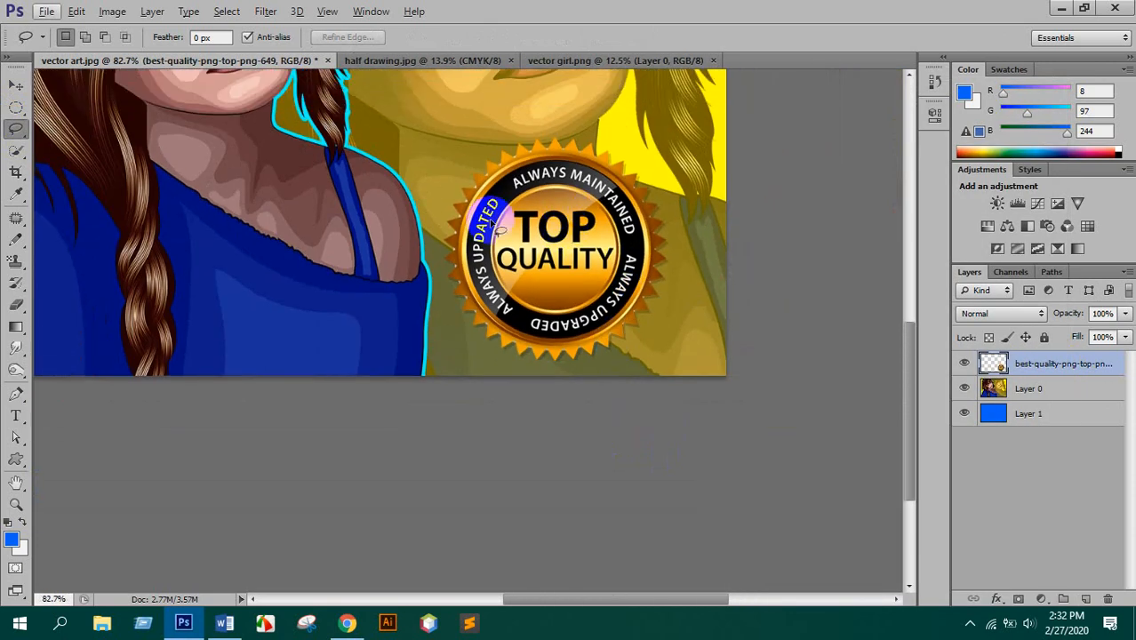
{"action": "left_click", "coordinate": [16, 84]}
{"action": "key", "text": "Down"}
{"action": "key", "text": "Down"}
{"action": "key", "text": "Down"}
{"action": "key", "text": "Down"}
{"action": "key", "text": "Down"}
{"action": "key", "text": "Down"}
{"action": "key", "text": "Down"}
{"action": "key", "text": "Down"}
{"action": "key", "text": "Down"}
{"action": "key", "text": "Down"}
{"action": "key", "text": "Down"}
{"action": "key", "text": "Down"}
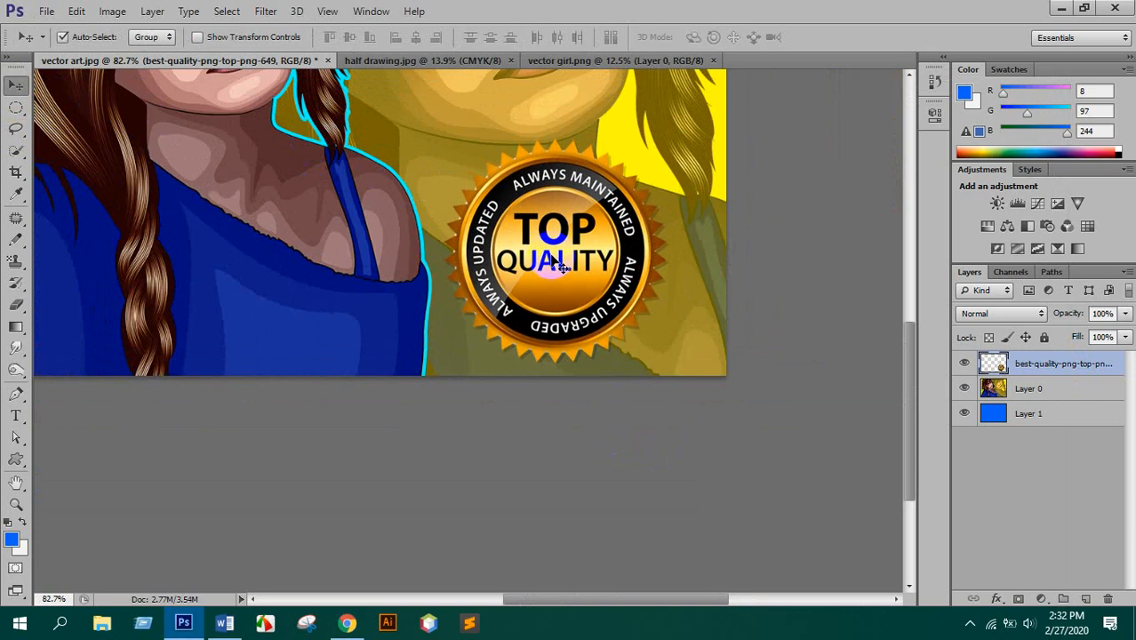
- Add a Multiply drop shadow to the badge layer with 75% opacity, a -53° angle and 5 px distance
{"action": "scroll", "coordinate": [622, 196], "scroll_direction": "up", "scroll_amount": 1}
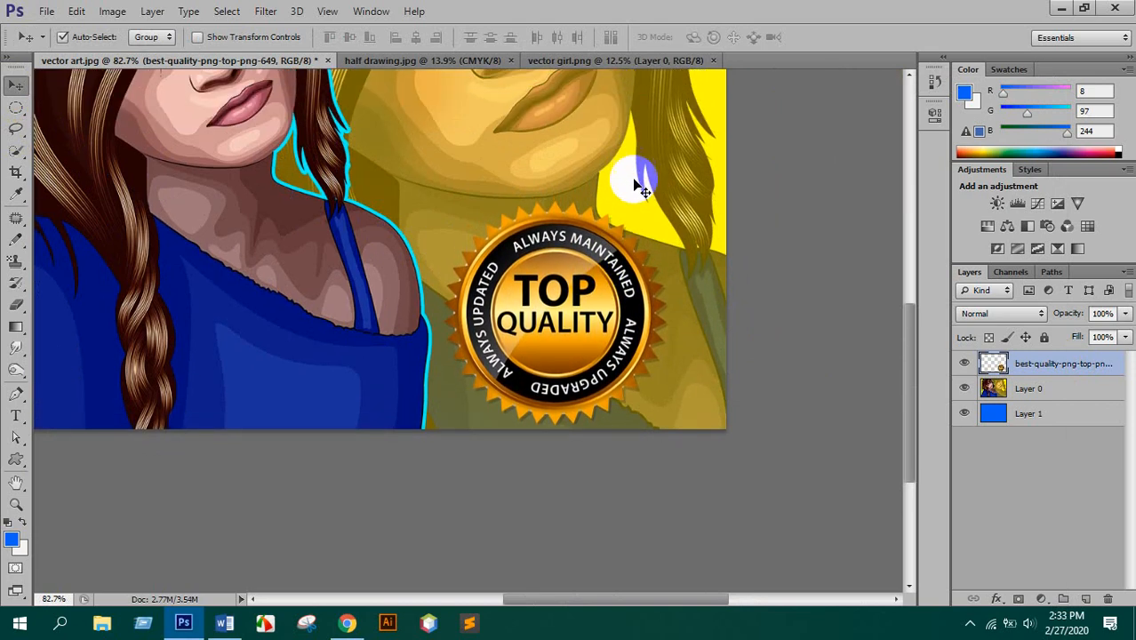
{"action": "left_click", "coordinate": [997, 598]}
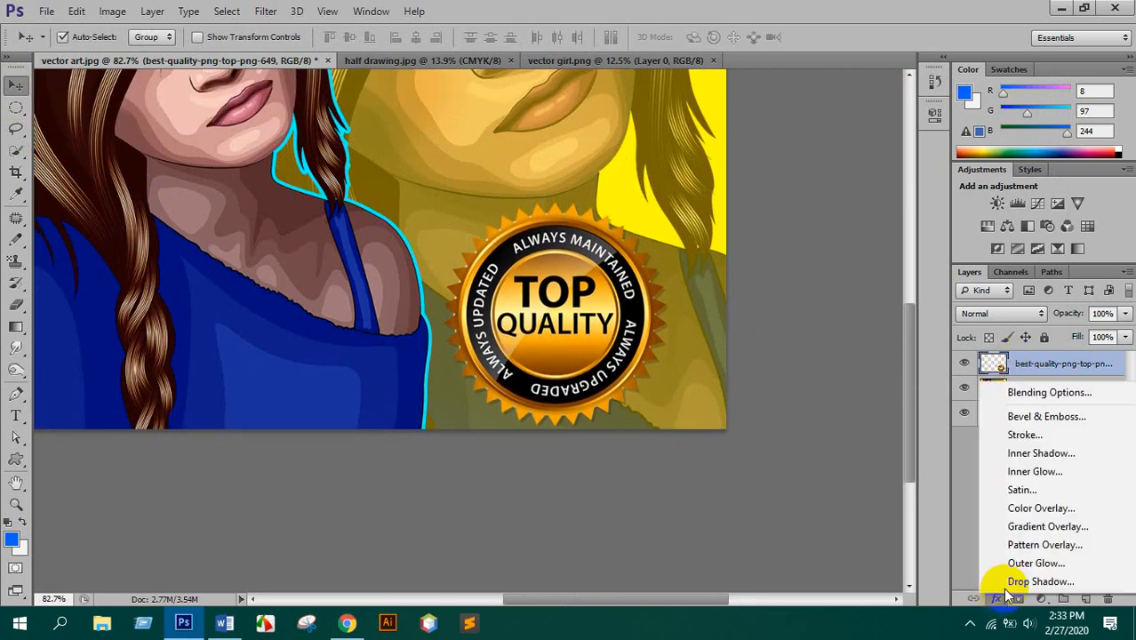
{"action": "left_click", "coordinate": [1035, 582]}
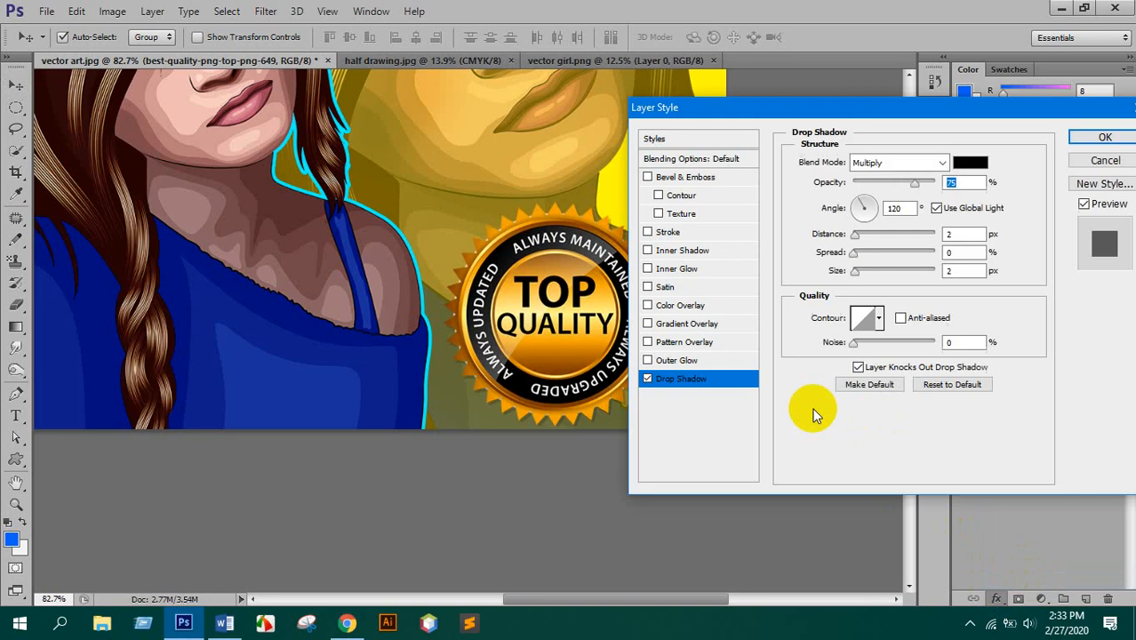
{"action": "left_click_drag", "start_coordinate": [732, 107], "coordinate": [797, 113]}
{"action": "left_click_drag", "start_coordinate": [594, 311], "coordinate": [593, 308]}
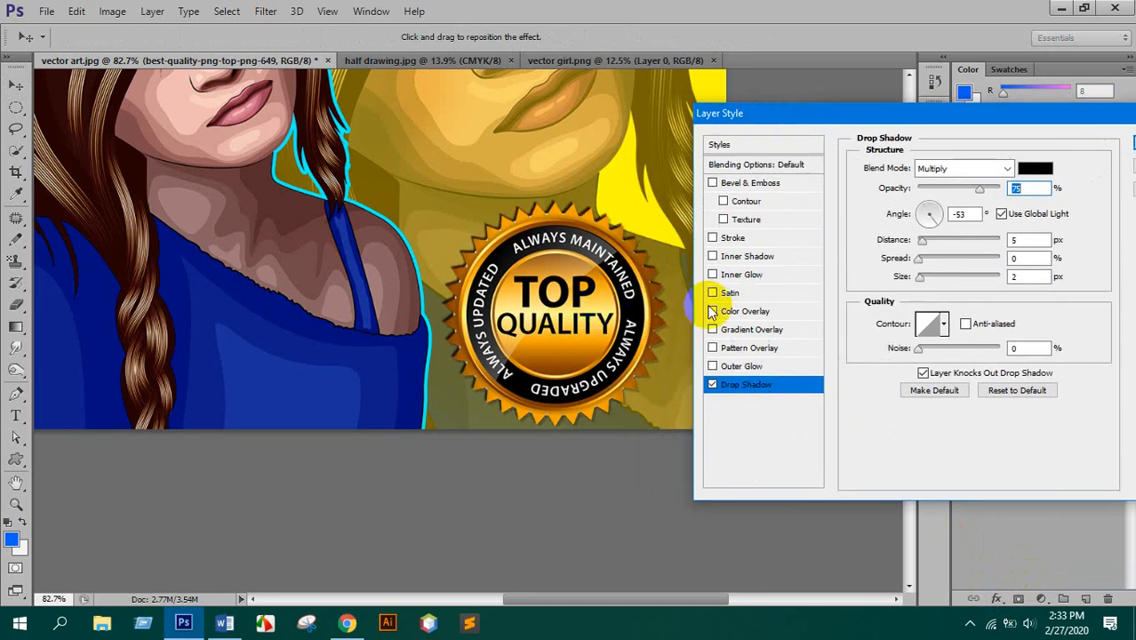
- Add an outside stroke to the badge in red d40000 and thicken it
{"action": "left_click", "coordinate": [759, 238]}
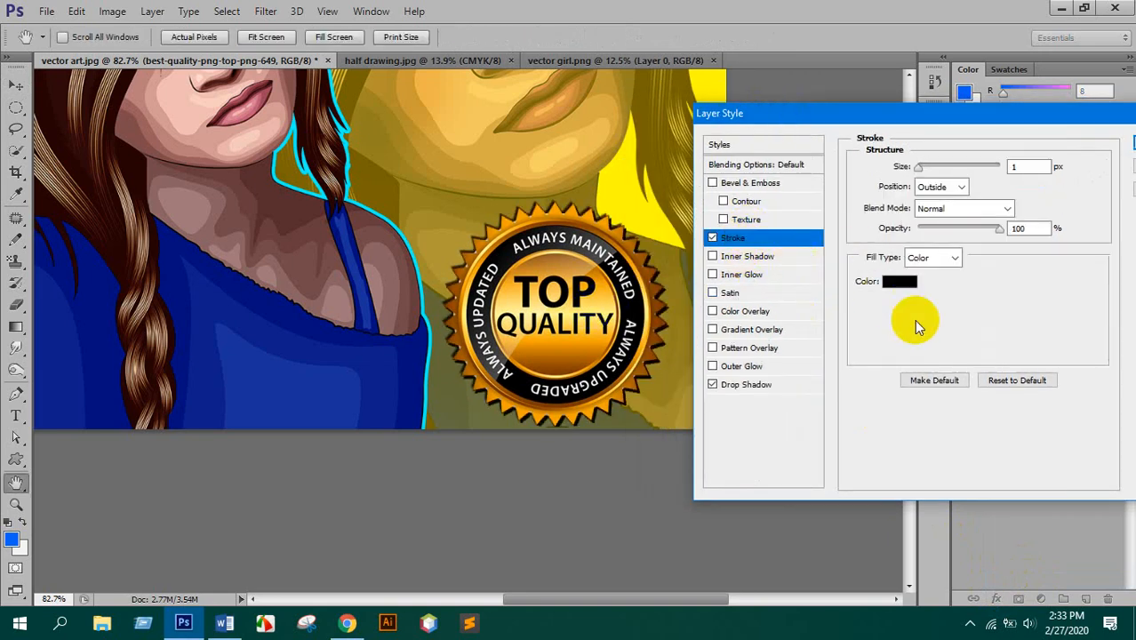
{"action": "left_click", "coordinate": [899, 281]}
{"action": "left_click_drag", "start_coordinate": [281, 262], "coordinate": [294, 213]}
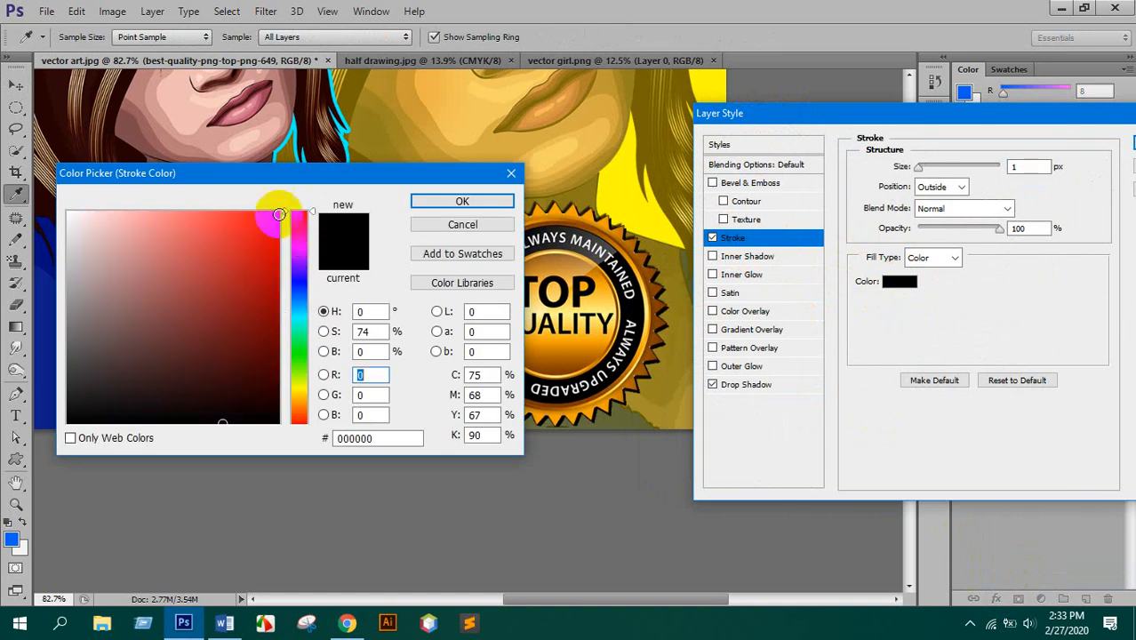
{"action": "left_click", "coordinate": [281, 213]}
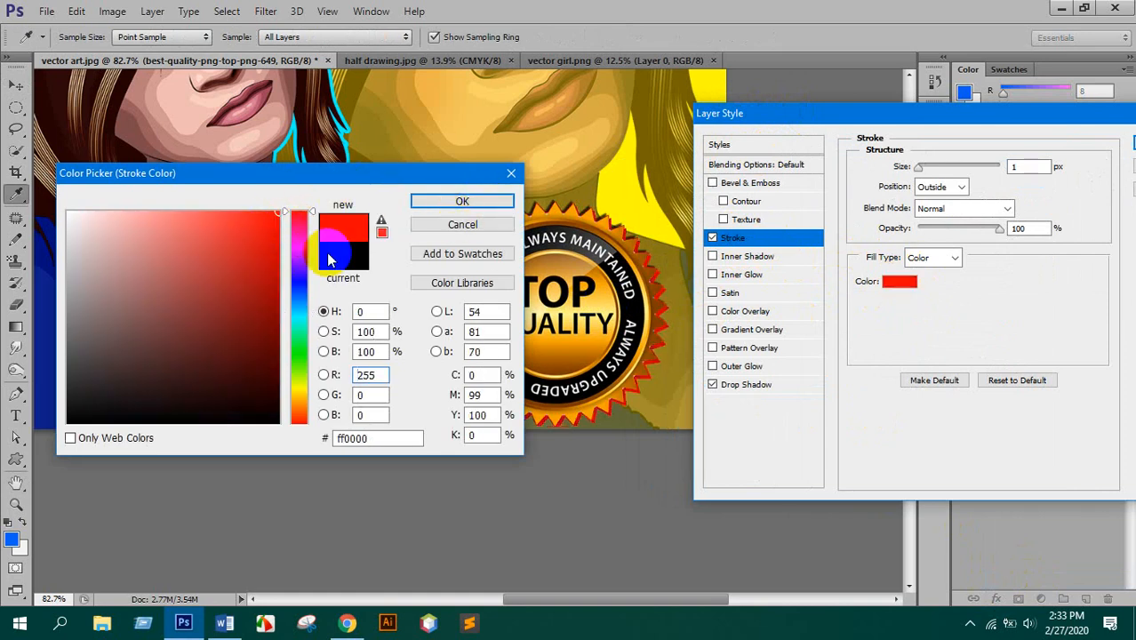
{"action": "left_click", "coordinate": [297, 319]}
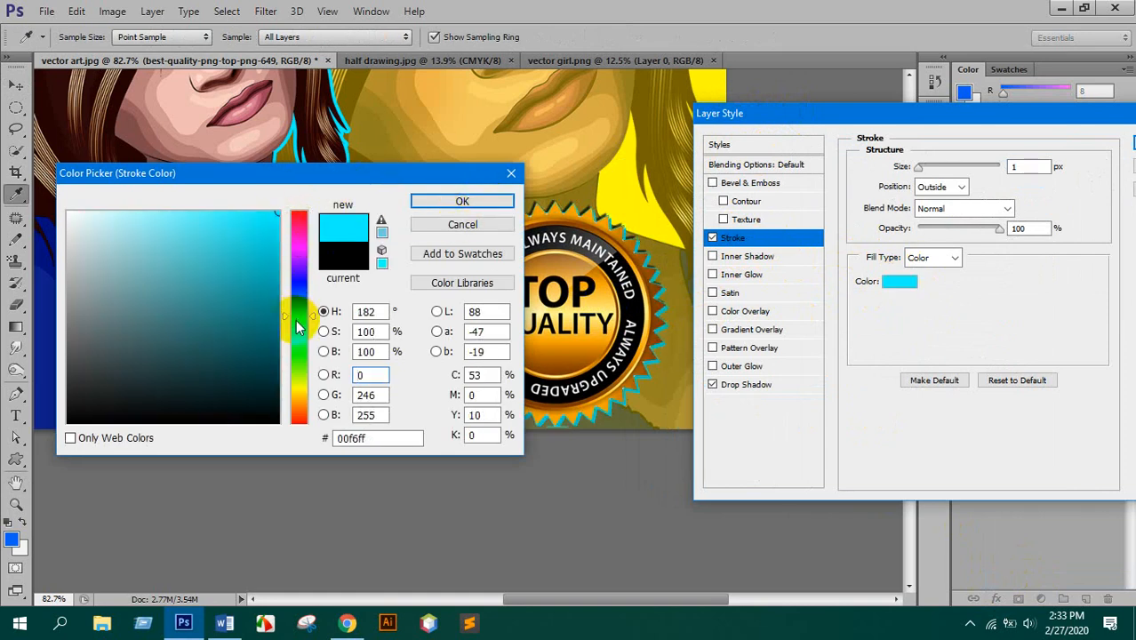
{"action": "left_click", "coordinate": [303, 355]}
{"action": "left_click_drag", "start_coordinate": [305, 360], "coordinate": [307, 173]}
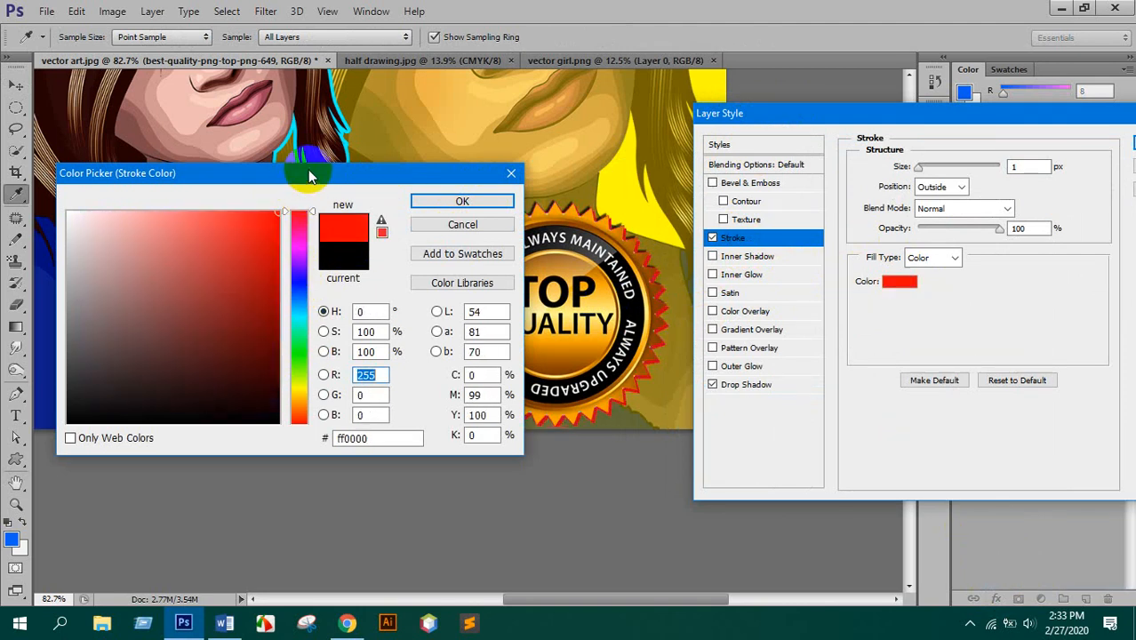
{"action": "left_click_drag", "start_coordinate": [275, 249], "coordinate": [298, 248]}
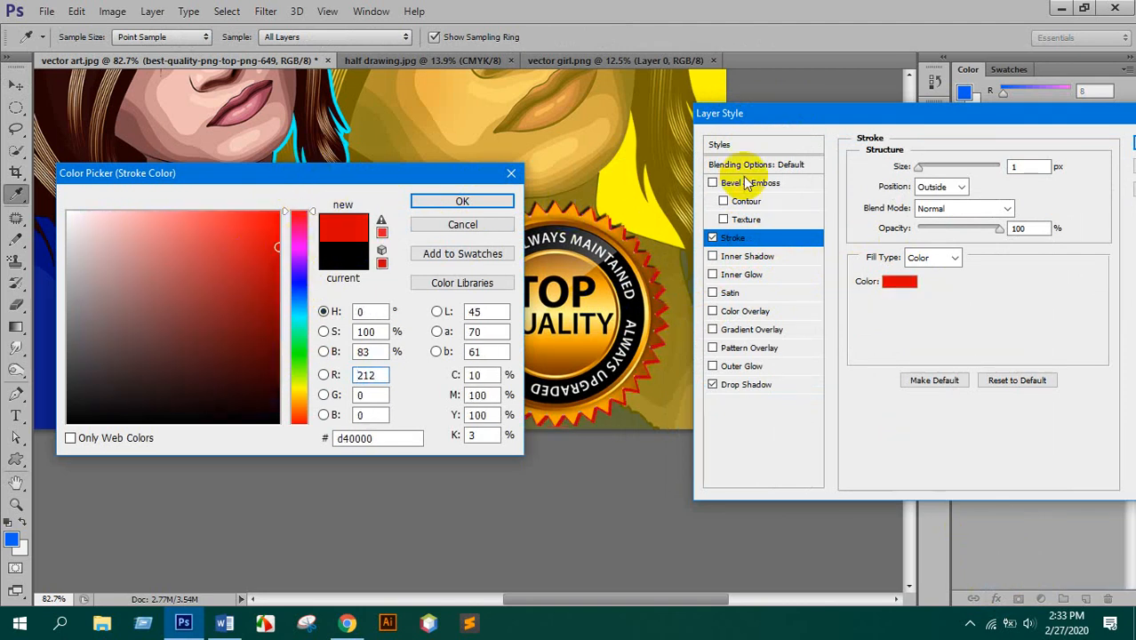
{"action": "left_click", "coordinate": [437, 202]}
{"action": "left_click_drag", "start_coordinate": [927, 168], "coordinate": [925, 173]}
{"action": "double_click", "coordinate": [1028, 169]}
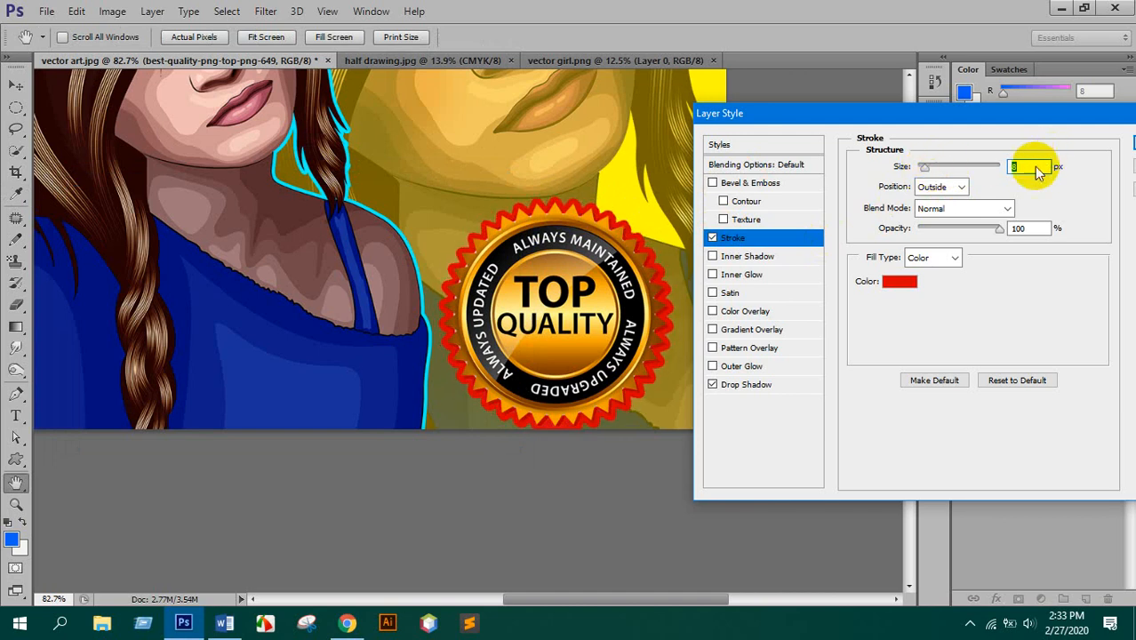
- Add a Multiply inner shadow to the badge with 75% opacity and 2 px distance and size, and accept the layer style
{"action": "left_click", "coordinate": [747, 256]}
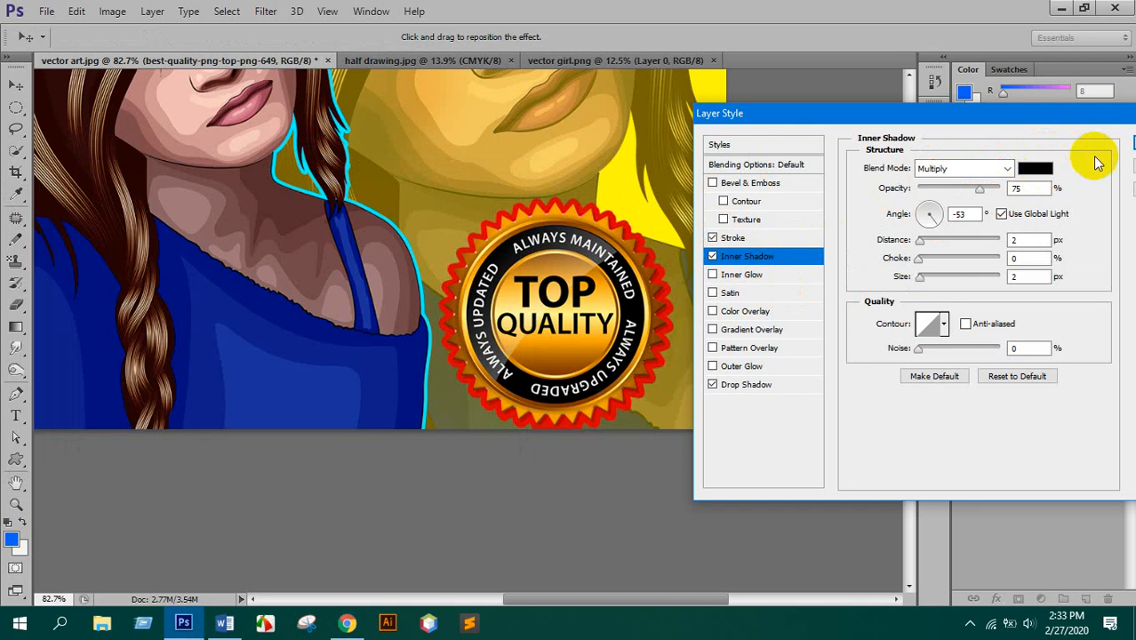
{"action": "left_click", "coordinate": [1134, 148]}
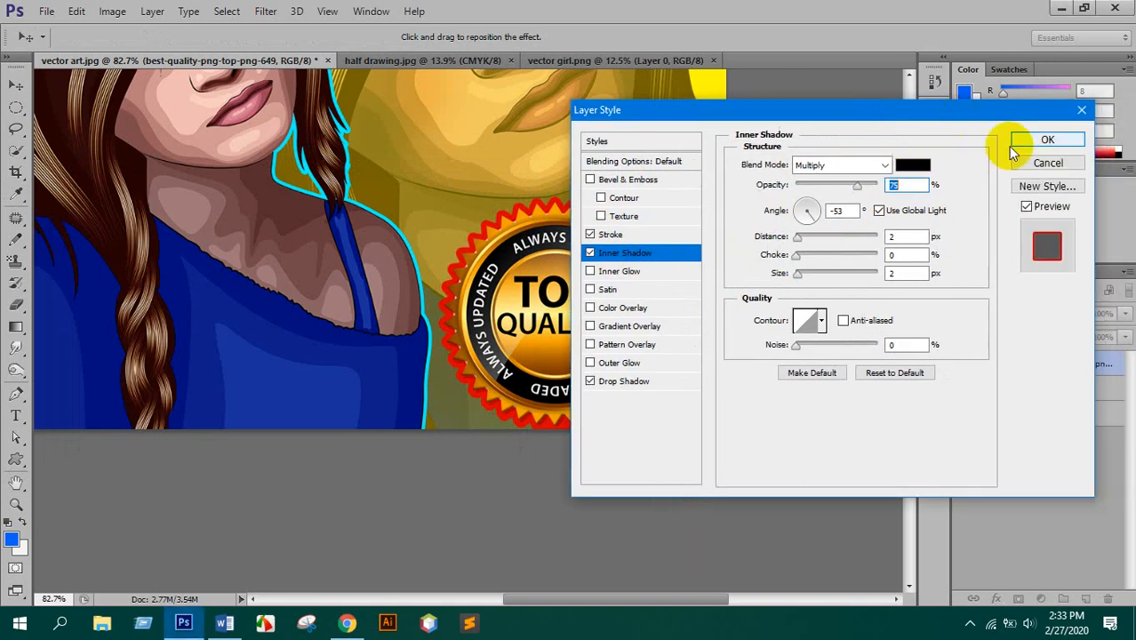
{"action": "left_click", "coordinate": [1035, 139]}
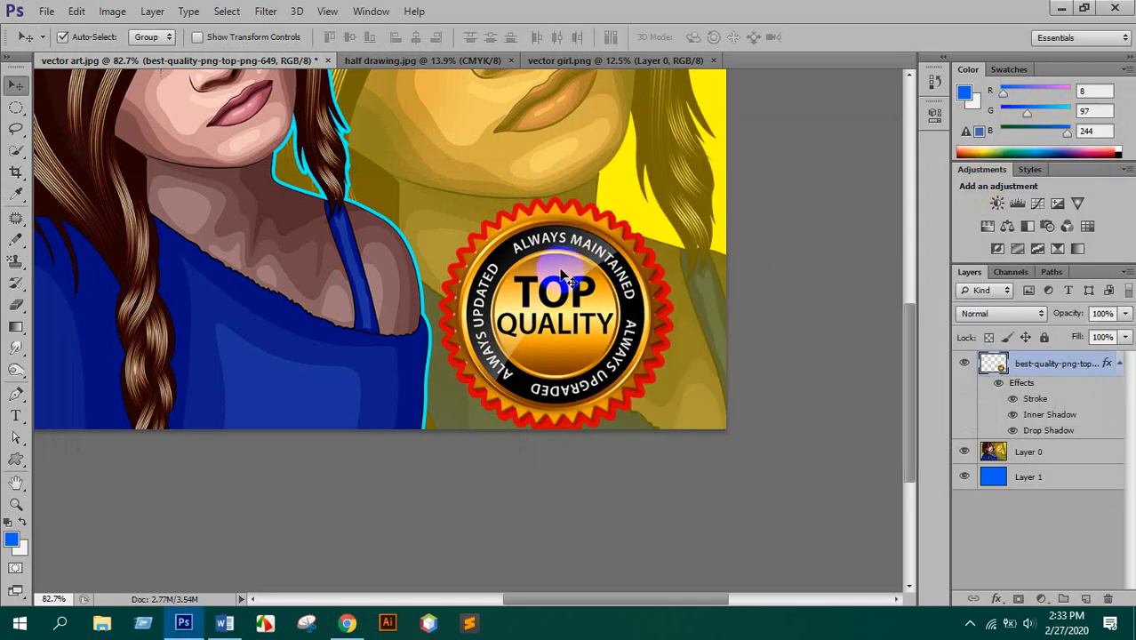
- Shift the badge's hue to -19 with Hue/Saturation to give the gold a red-orange tint
{"action": "key", "text": "ctrl+u"}
{"action": "mouse_move", "coordinate": [925, 229]}
{"action": "left_mouse_down"}
{"action": "mouse_move", "coordinate": [883, 233]}
{"action": "mouse_move", "coordinate": [909, 237]}
{"action": "left_mouse_up"}
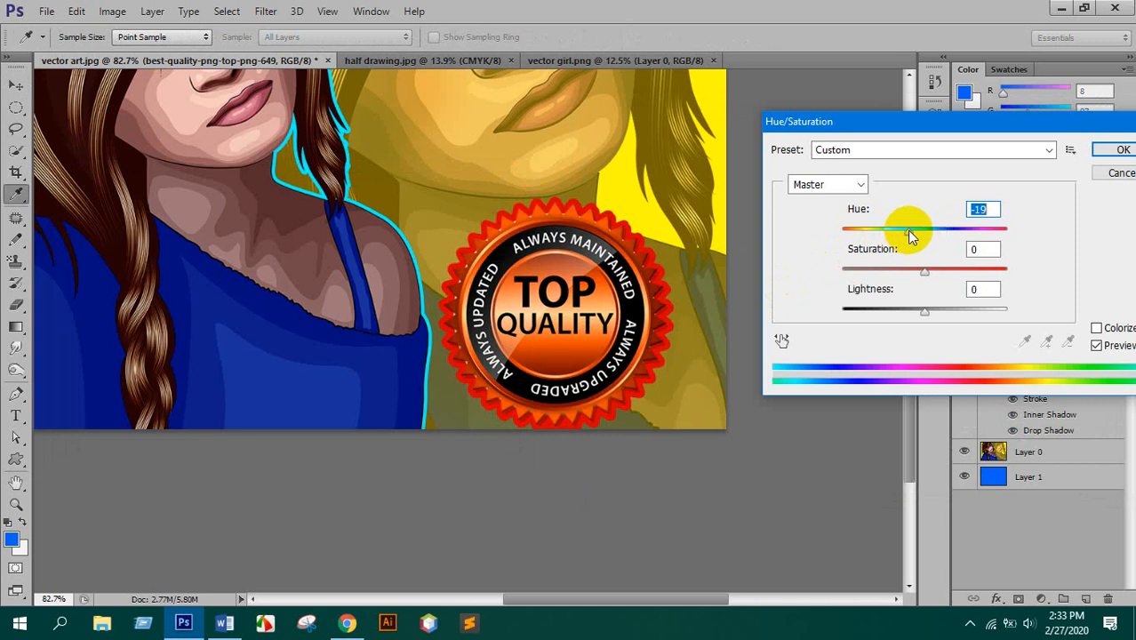
{"action": "left_click", "coordinate": [1119, 155]}
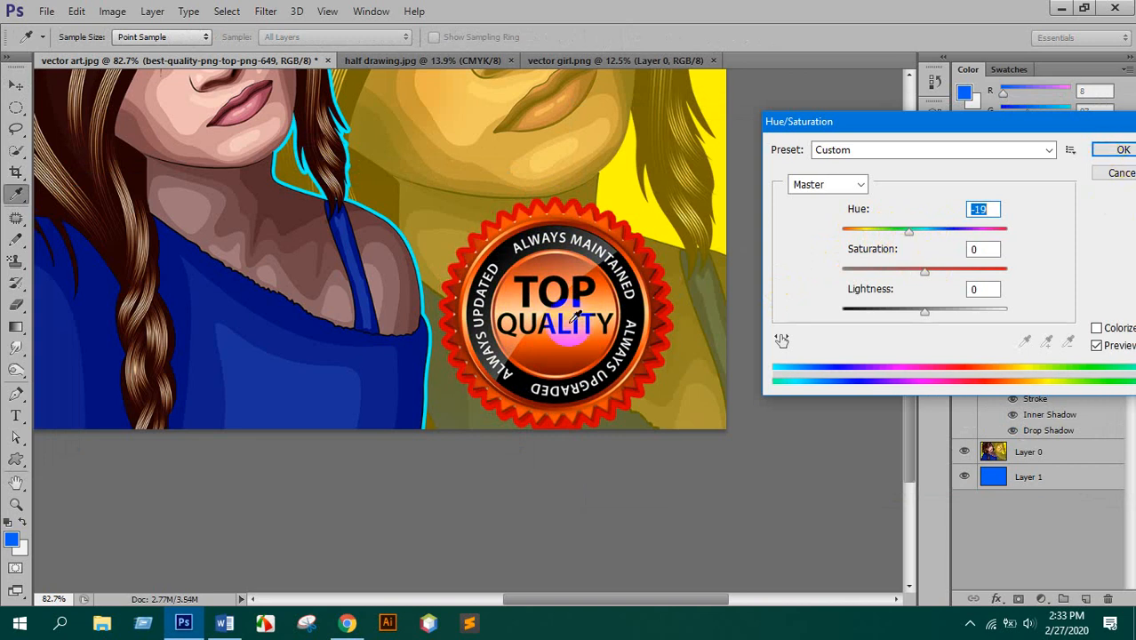
{"action": "left_click", "coordinate": [1117, 151]}
{"action": "scroll", "coordinate": [604, 328], "scroll_direction": "down", "scroll_amount": 7}
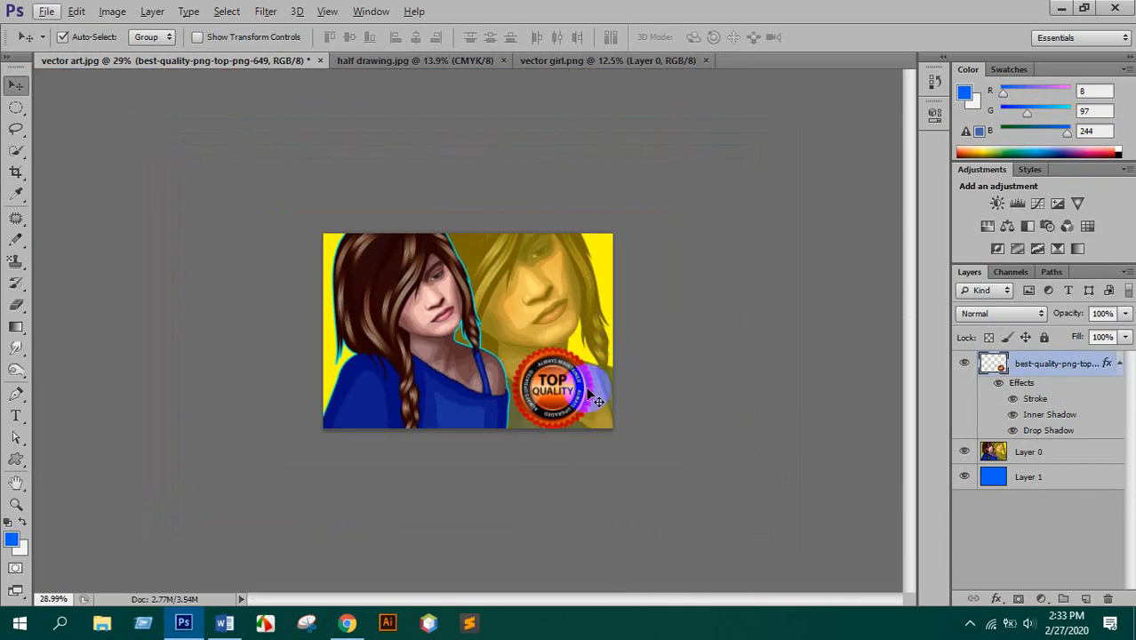
- Add the two-line text ORDER NOW on the portrait's blue top, set in the Algerian font
{"action": "scroll", "coordinate": [553, 417], "scroll_direction": "up", "scroll_amount": 3}
{"action": "scroll", "coordinate": [553, 417], "scroll_direction": "up", "scroll_amount": 5}
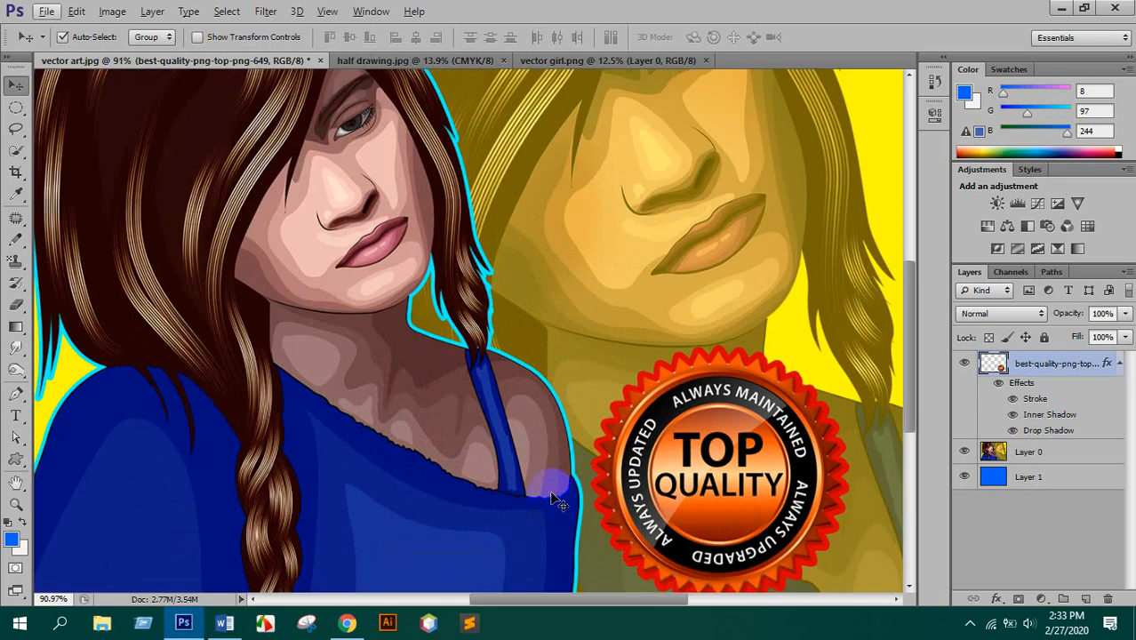
{"action": "scroll", "coordinate": [548, 497], "scroll_direction": "down", "scroll_amount": 2}
{"action": "left_click", "coordinate": [16, 418]}
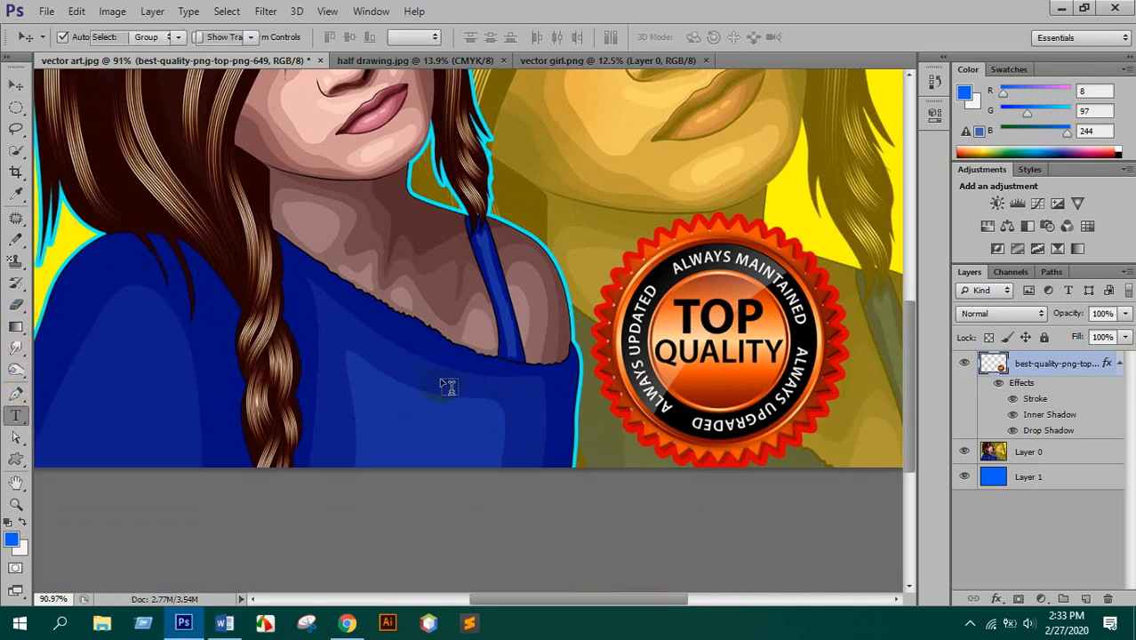
{"action": "left_click", "coordinate": [377, 391]}
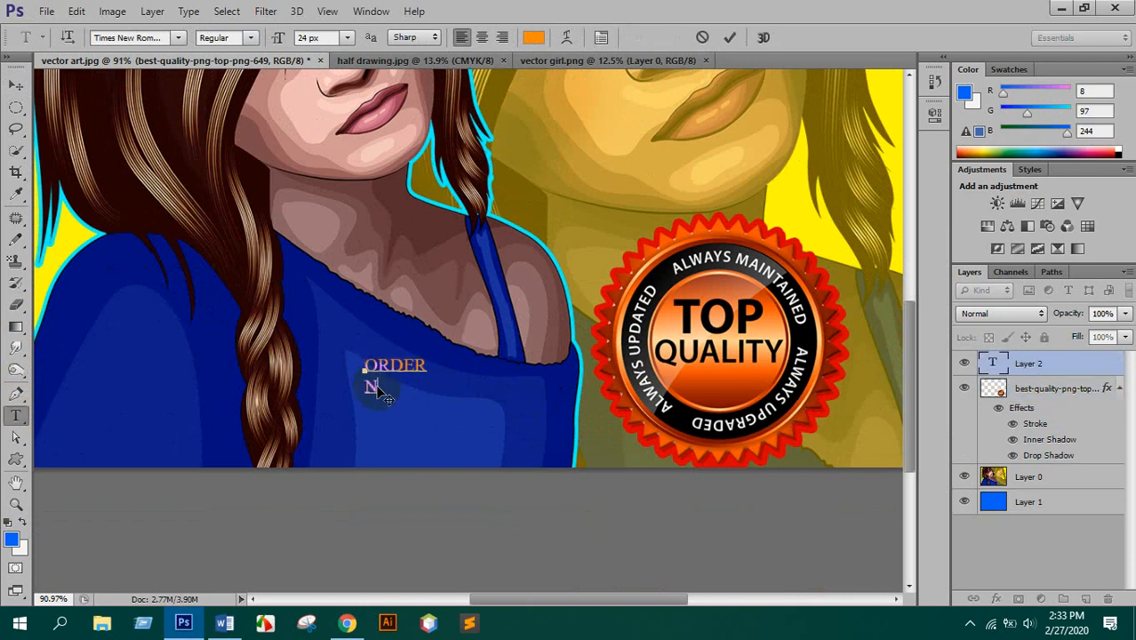
{"action": "key", "text": "ctrl+a"}
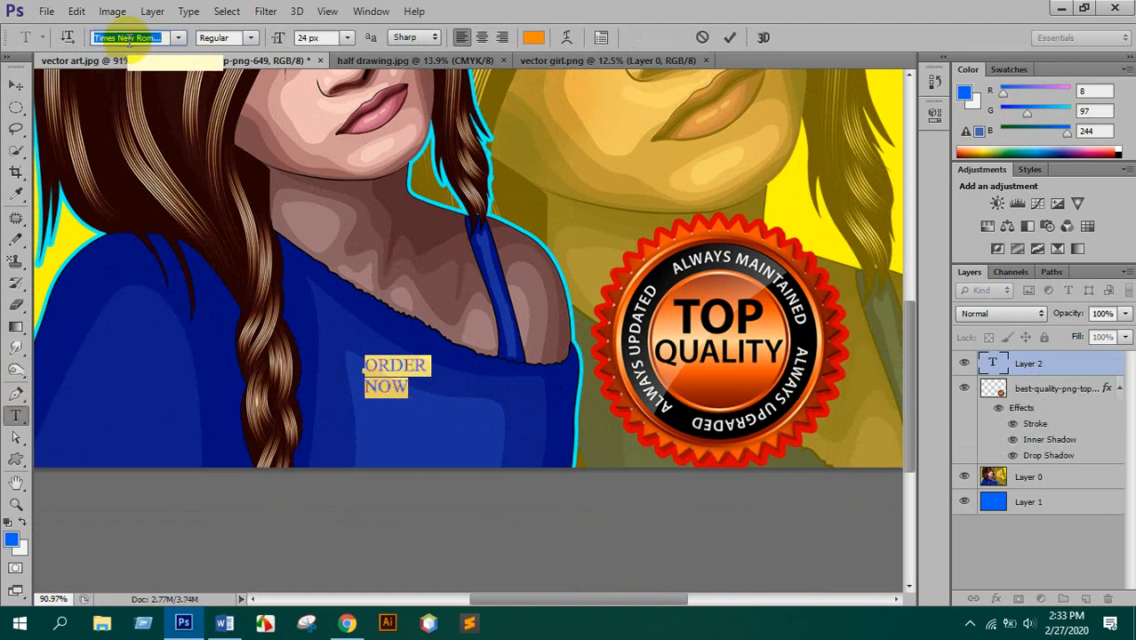
{"action": "type", "text": "Algerian"}
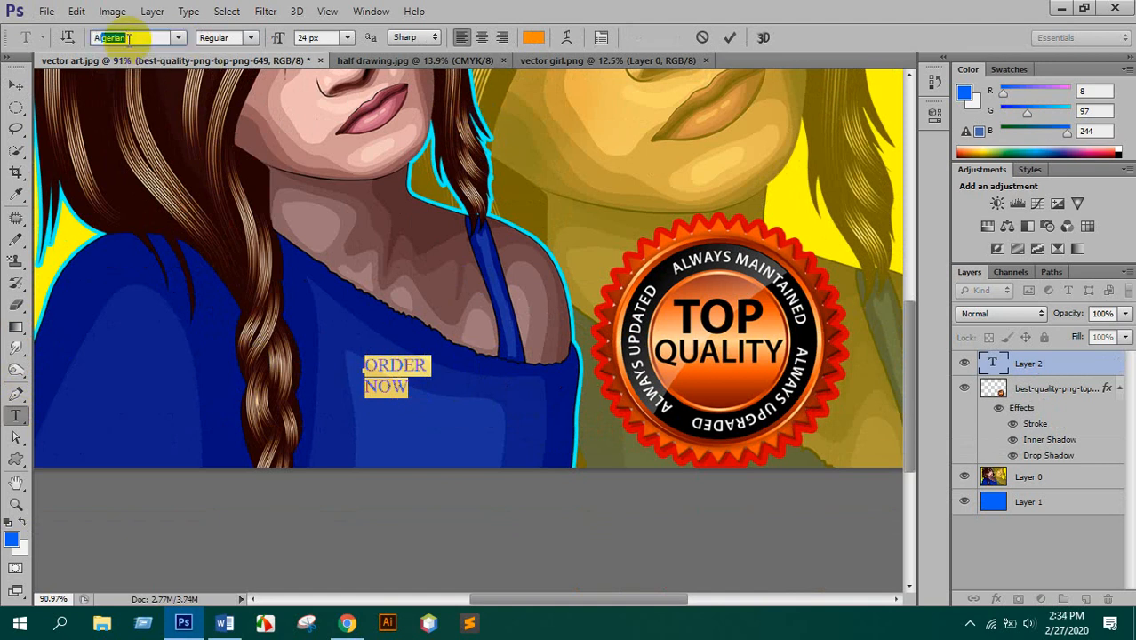
{"action": "key", "text": "Return"}
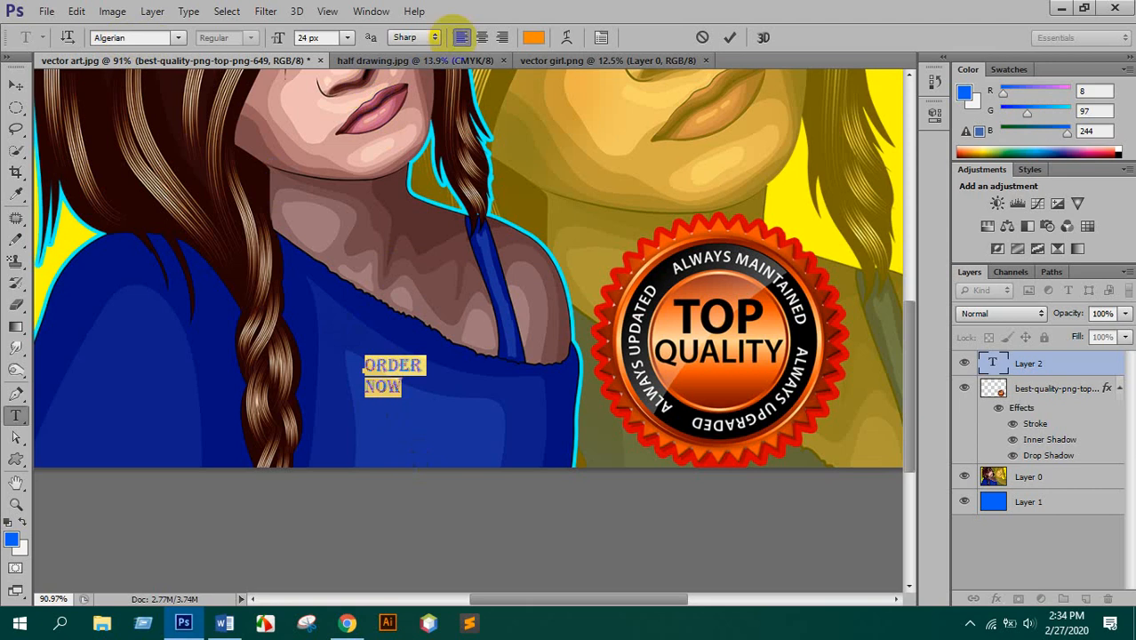
- Center-align the ORDER NOW text and color it white (ffffff)
{"action": "left_click", "coordinate": [533, 37]}
{"action": "left_click", "coordinate": [111, 215]}
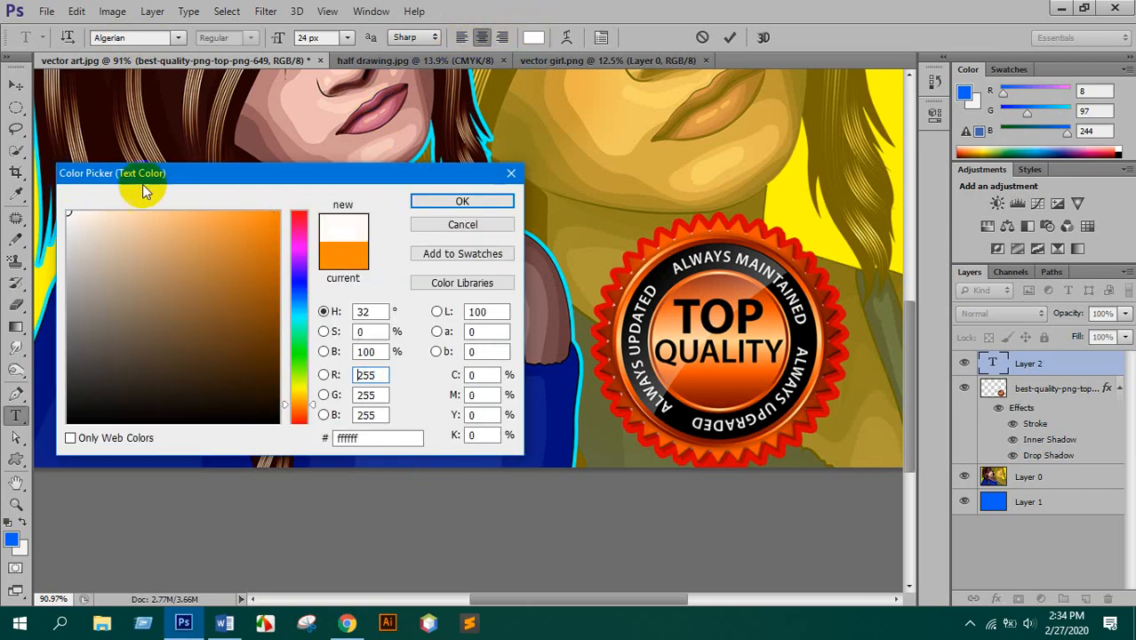
{"action": "left_click", "coordinate": [460, 202]}
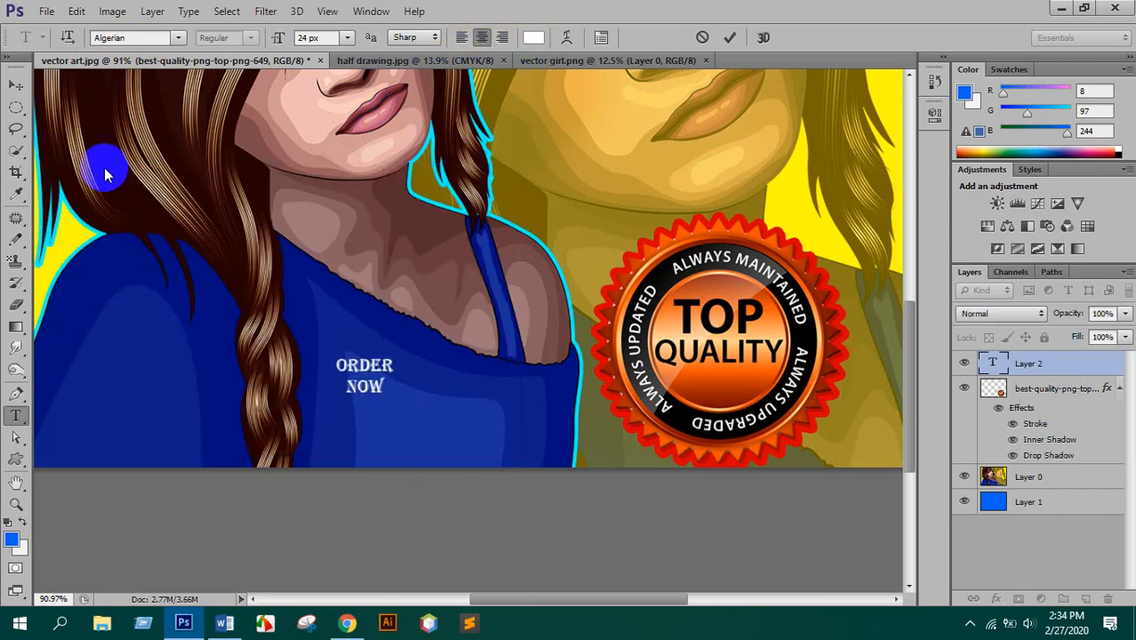
- Scale the ORDER NOW text up to about 221% and reposition it on the blue top with Free Transform
{"action": "left_click", "coordinate": [14, 86]}
{"action": "key", "text": "ctrl+t"}
{"action": "left_click_drag", "start_coordinate": [394, 397], "coordinate": [436, 425]}
{"action": "mouse_move", "coordinate": [409, 350]}
{"action": "left_mouse_down"}
{"action": "mouse_move", "coordinate": [466, 391]}
{"action": "mouse_move", "coordinate": [487, 369]}
{"action": "mouse_move", "coordinate": [460, 391]}
{"action": "mouse_move", "coordinate": [420, 368]}
{"action": "left_mouse_up"}
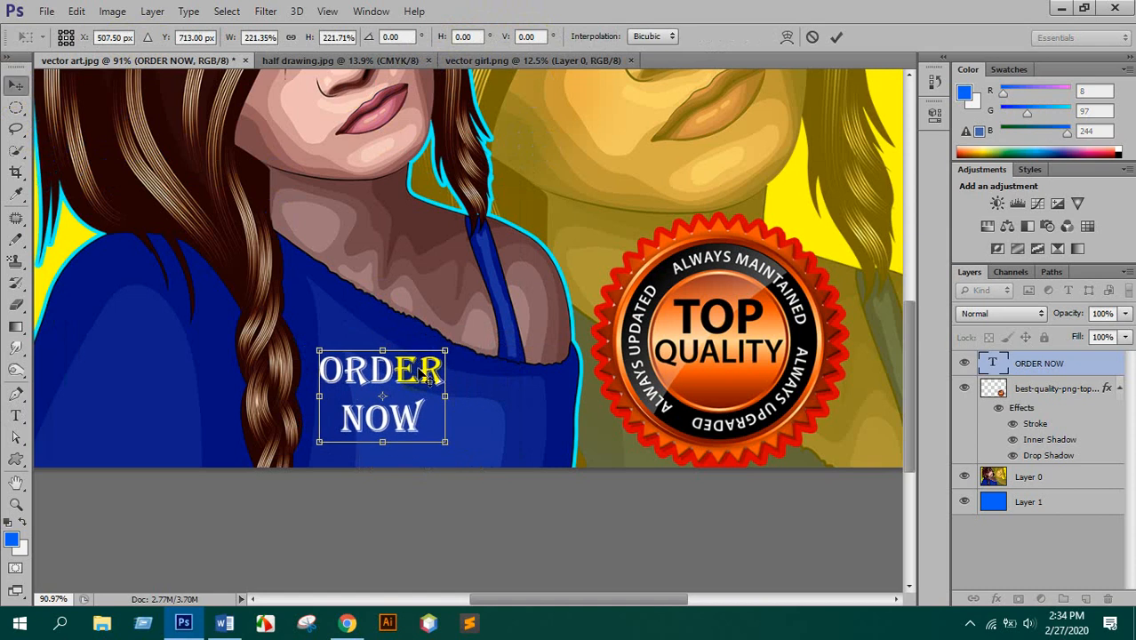
{"action": "key", "text": "Return"}
{"action": "key", "text": "ctrl+0"}
{"action": "scroll", "coordinate": [477, 441], "scroll_direction": "up", "scroll_amount": 2}
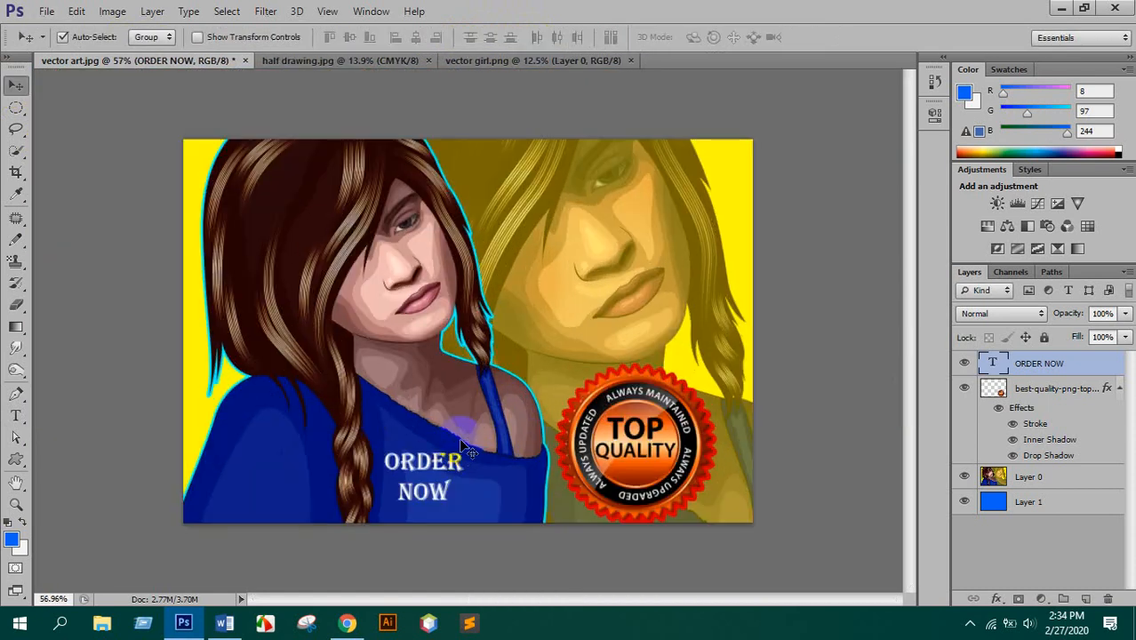
- Shift the ORDER NOW text slightly and remove its layer from the image
{"action": "mouse_move", "coordinate": [435, 464]}
{"action": "left_mouse_down"}
{"action": "mouse_move", "coordinate": [569, 363]}
{"action": "mouse_move", "coordinate": [569, 341]}
{"action": "mouse_move", "coordinate": [493, 478]}
{"action": "mouse_move", "coordinate": [462, 480]}
{"action": "mouse_move", "coordinate": [457, 462]}
{"action": "mouse_move", "coordinate": [442, 462]}
{"action": "left_mouse_up"}
{"action": "key", "text": "ctrl+e"}
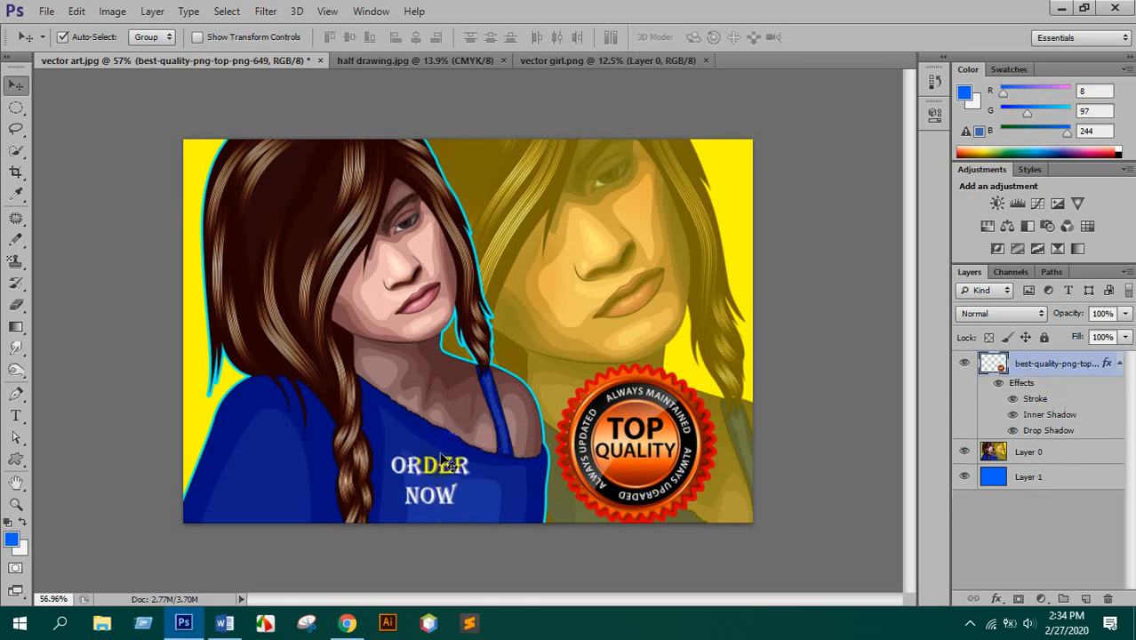
{"action": "scroll", "coordinate": [474, 425], "scroll_direction": "down", "scroll_amount": 3}
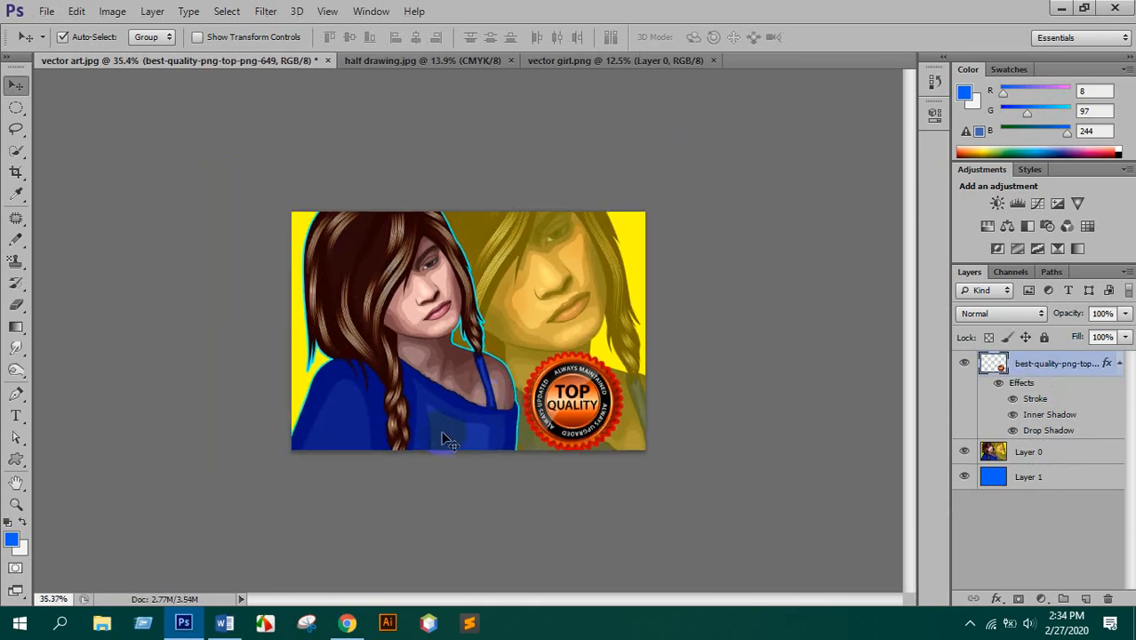
{"action": "scroll", "coordinate": [487, 354], "scroll_direction": "up", "scroll_amount": 1}
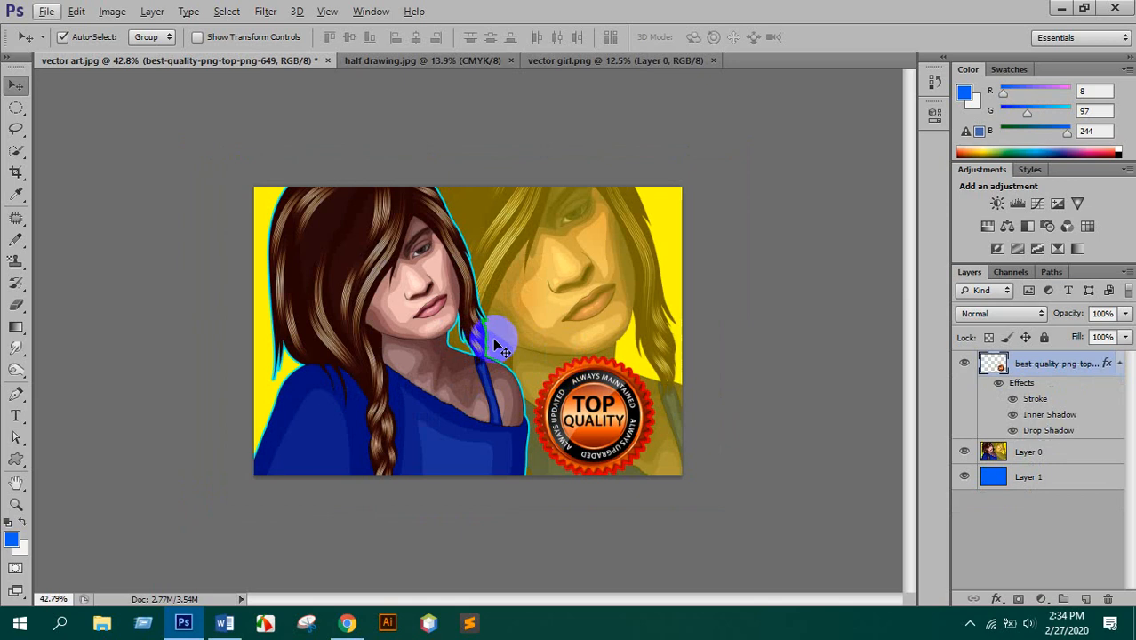
- Save the composition to the Desktop as a vector art JPEG with quality 12 (Maximum) and Baseline ("Standard") format
{"action": "key", "text": "ctrl+shift+s"}
{"action": "left_click", "coordinate": [240, 189]}
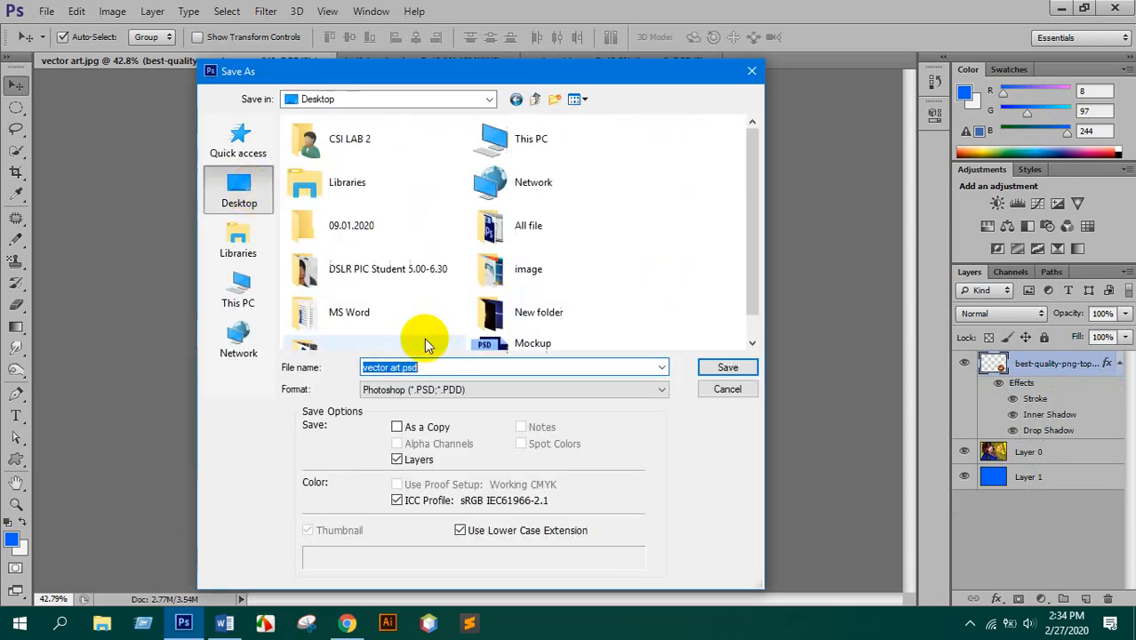
{"action": "left_click", "coordinate": [440, 389]}
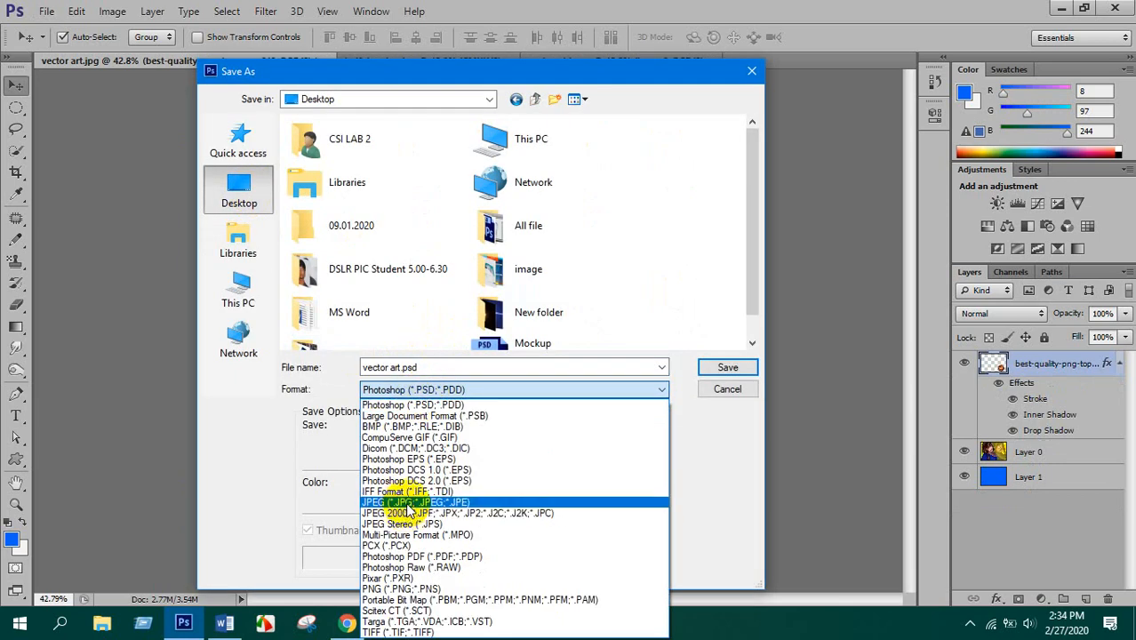
{"action": "left_click", "coordinate": [410, 503]}
{"action": "left_click", "coordinate": [727, 367]}
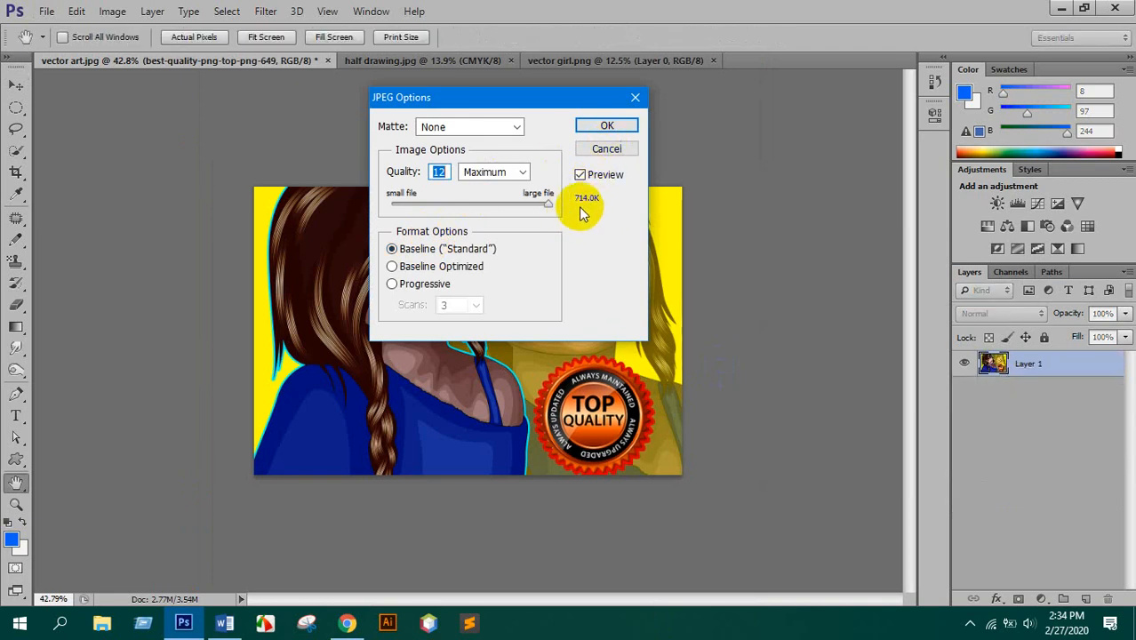
{"action": "left_click", "coordinate": [604, 126]}
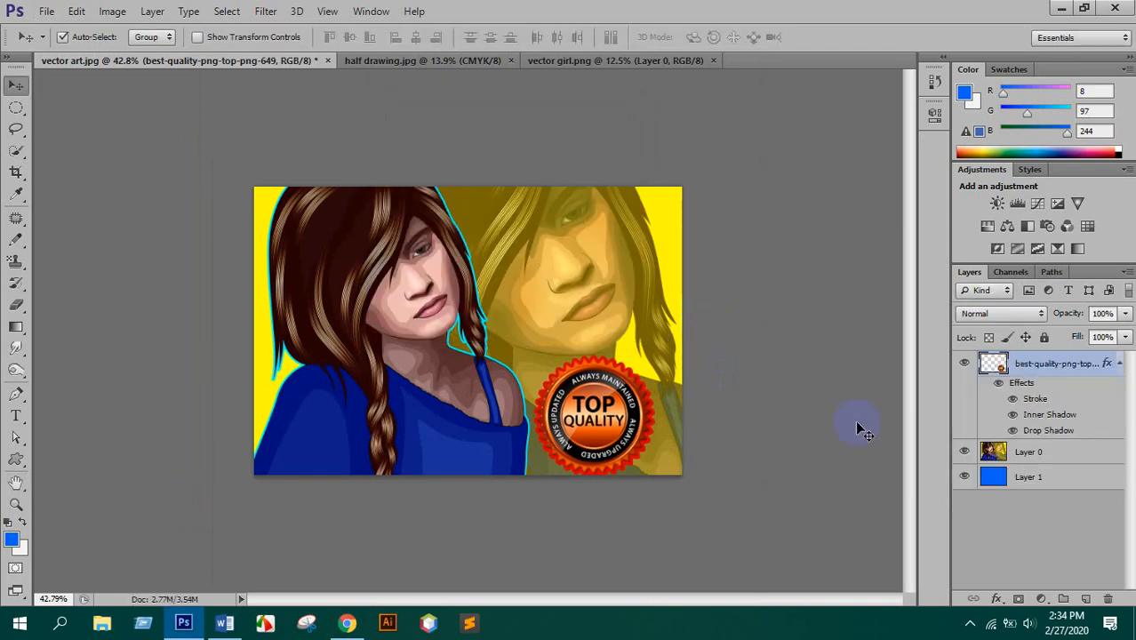
- Delete the badge layer and the portrait Layer 0, keeping only the blue Layer 1
{"action": "key", "text": "Delete"}
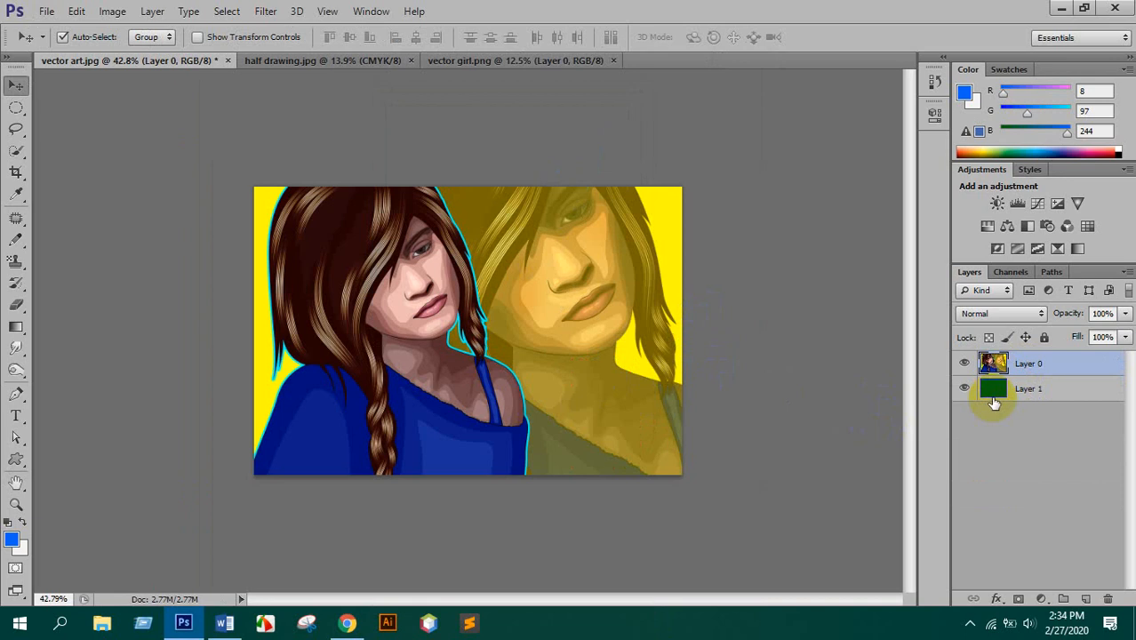
{"action": "key", "text": "Delete"}
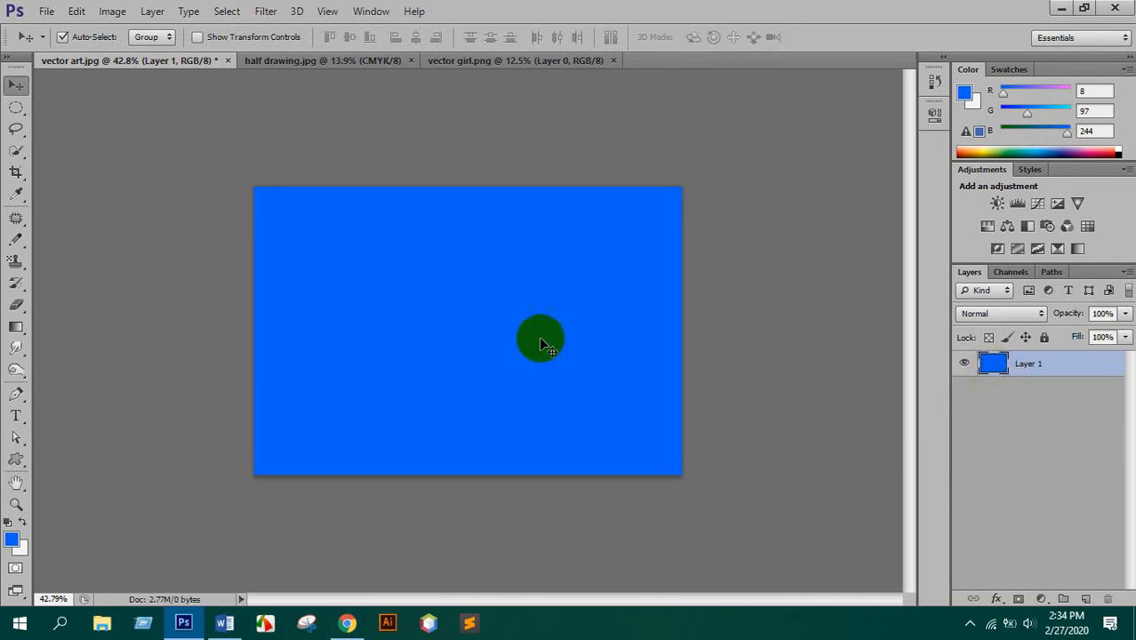
- In half drawing.jpg, erase the outer orange background around the woman with the Magic Eraser at tolerance 32
{"action": "left_click", "coordinate": [322, 59]}
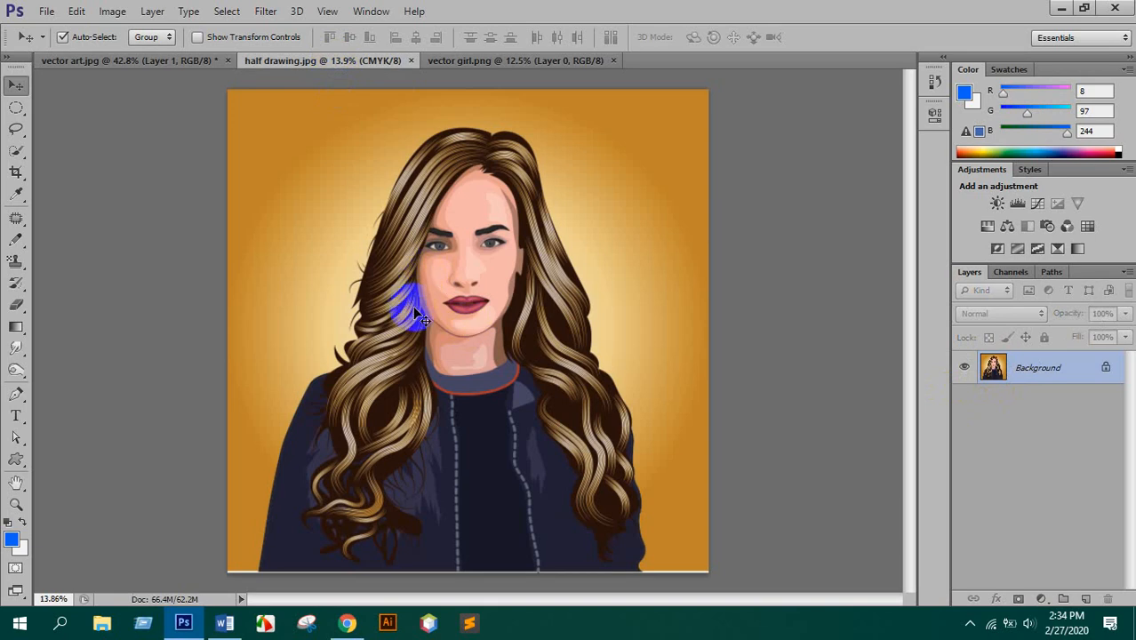
{"action": "left_click", "coordinate": [18, 307]}
{"action": "left_click", "coordinate": [98, 335]}
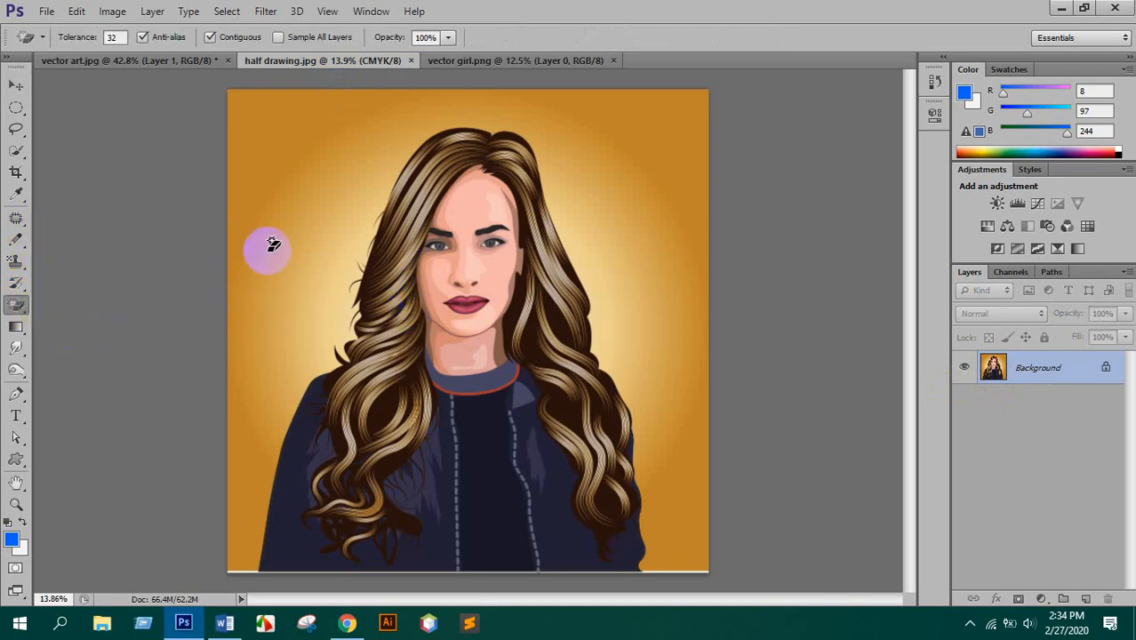
{"action": "left_click", "coordinate": [287, 245]}
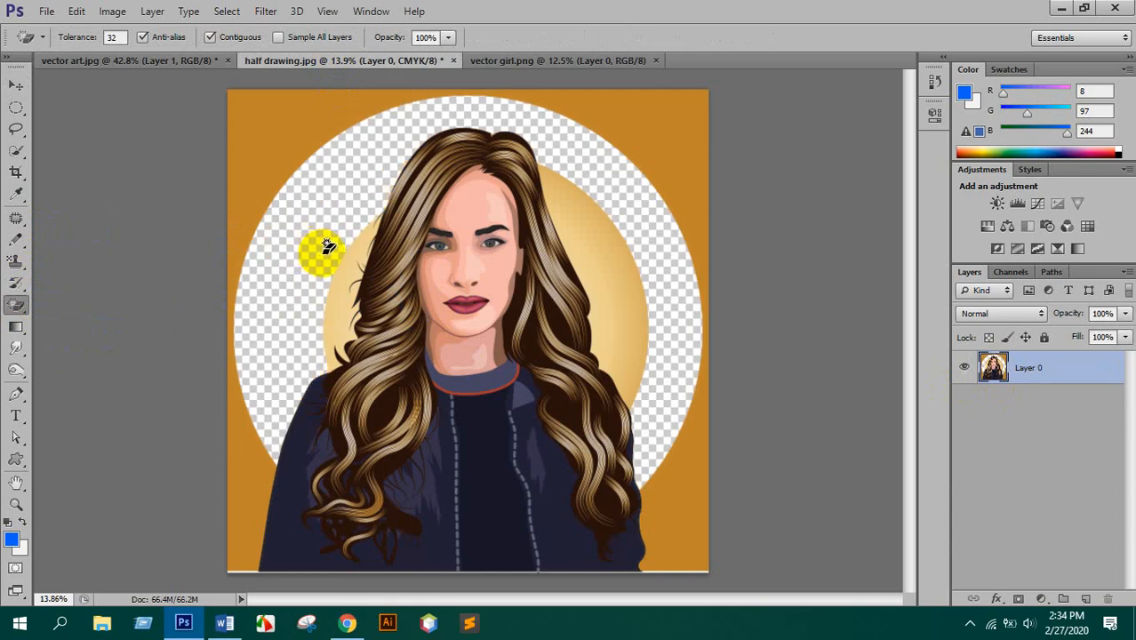
{"action": "scroll", "coordinate": [338, 302], "scroll_direction": "up", "scroll_amount": 5}
{"action": "left_click", "coordinate": [347, 311]}
{"action": "scroll", "coordinate": [346, 311], "scroll_direction": "down", "scroll_amount": 5}
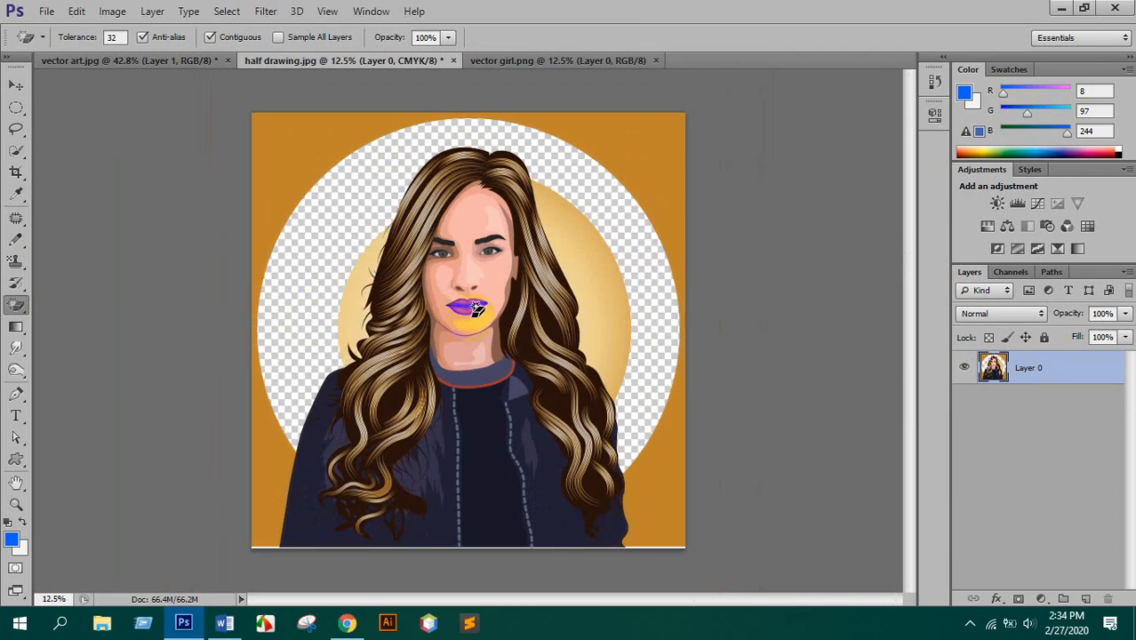
{"action": "left_click", "coordinate": [649, 161]}
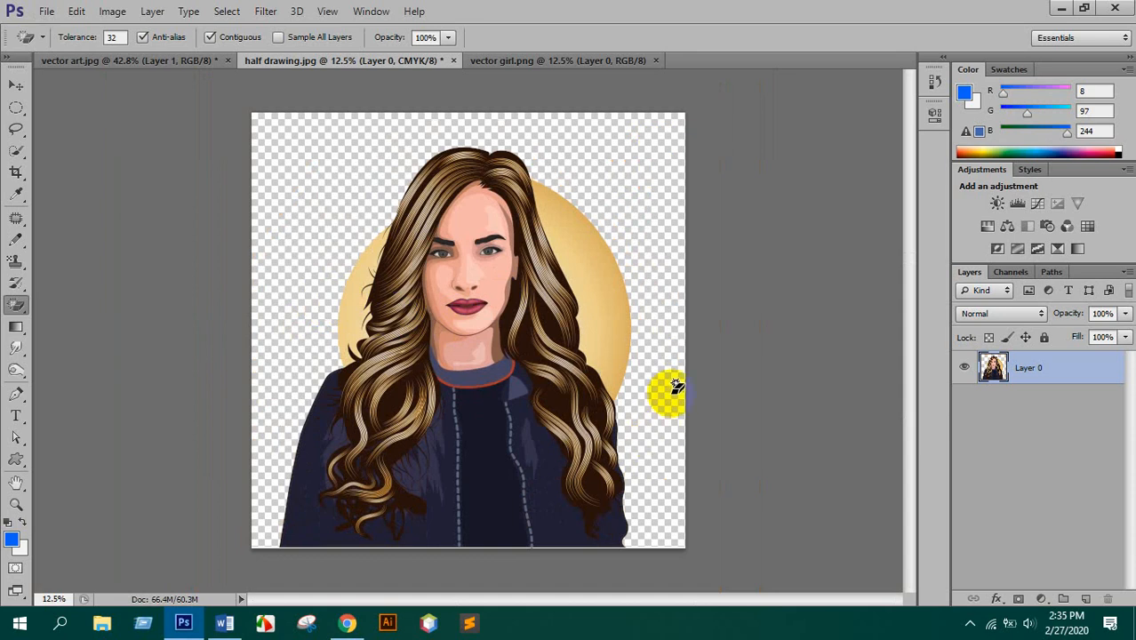
- Bring the half drawing portrait into vector art.jpg and scale it down so the face and hair fill the blue canvas
{"action": "left_click", "coordinate": [17, 86]}
{"action": "mouse_move", "coordinate": [472, 347]}
{"action": "left_mouse_down"}
{"action": "mouse_move", "coordinate": [267, 82]}
{"action": "mouse_move", "coordinate": [203, 63]}
{"action": "mouse_move", "coordinate": [469, 348]}
{"action": "left_mouse_up"}
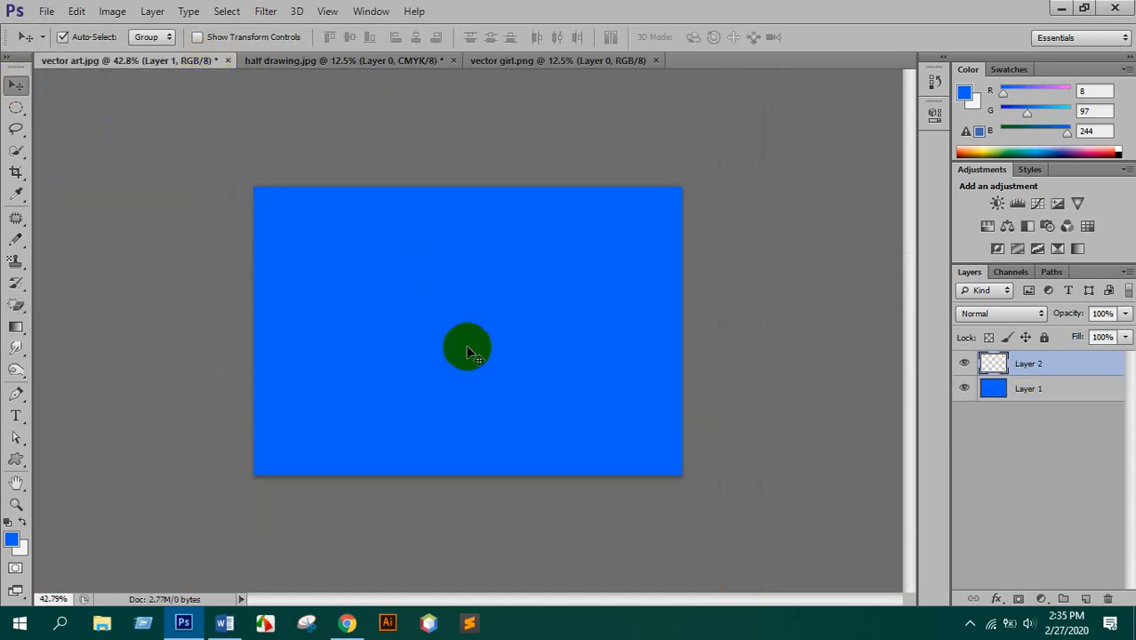
{"action": "key", "text": "ctrl+t"}
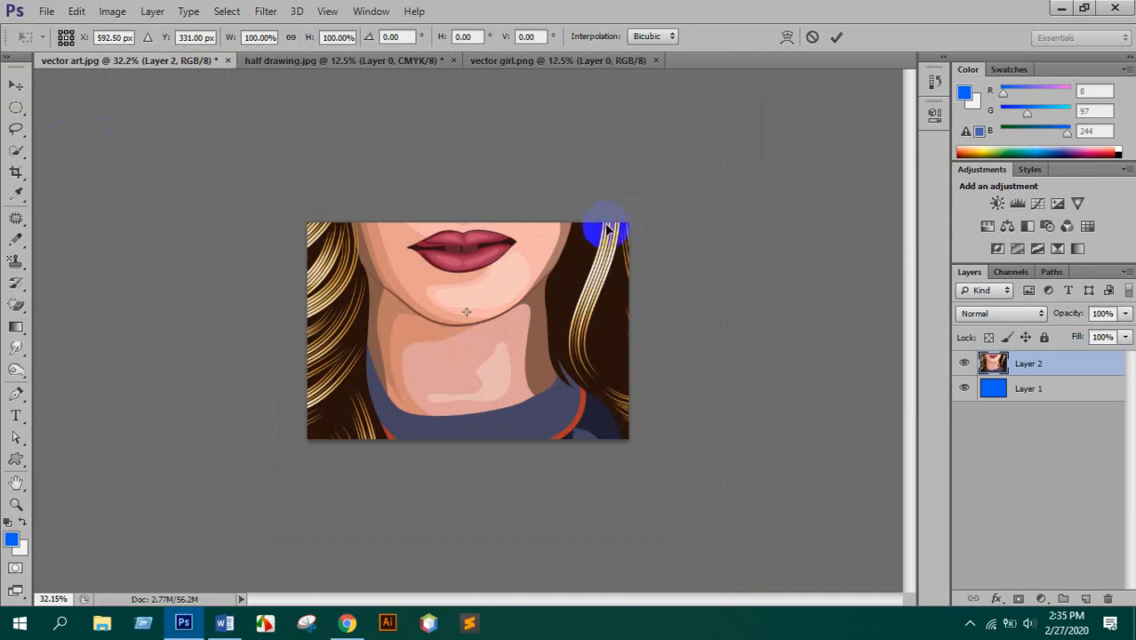
{"action": "key", "text": "ctrl+0"}
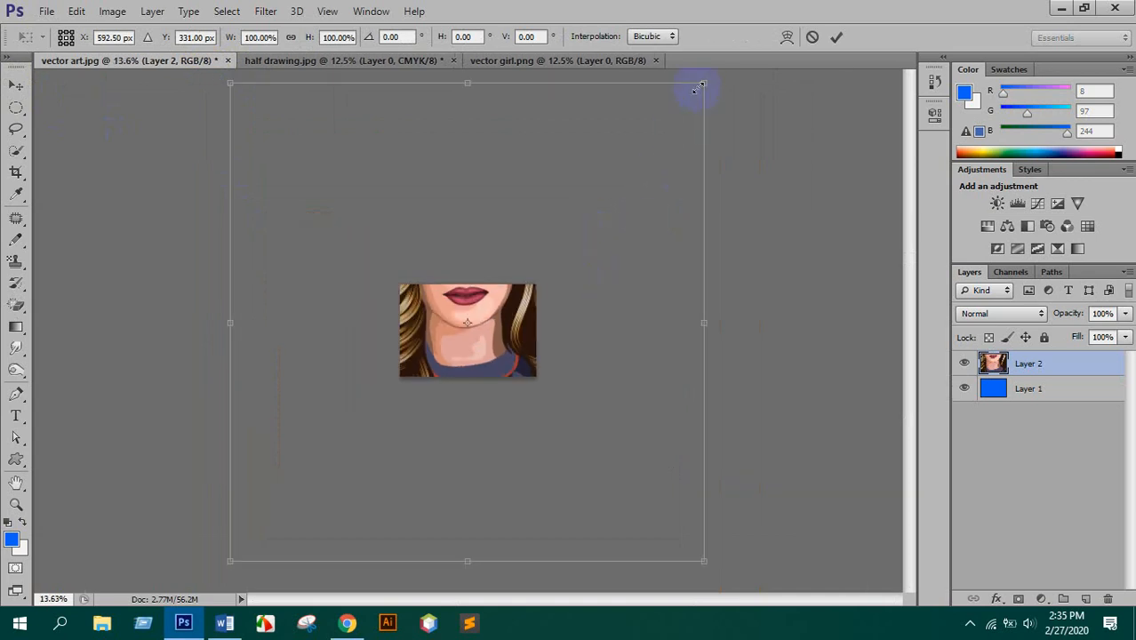
{"action": "left_click_drag", "start_coordinate": [701, 84], "coordinate": [563, 229]}
{"action": "key", "text": "ctrl+0"}
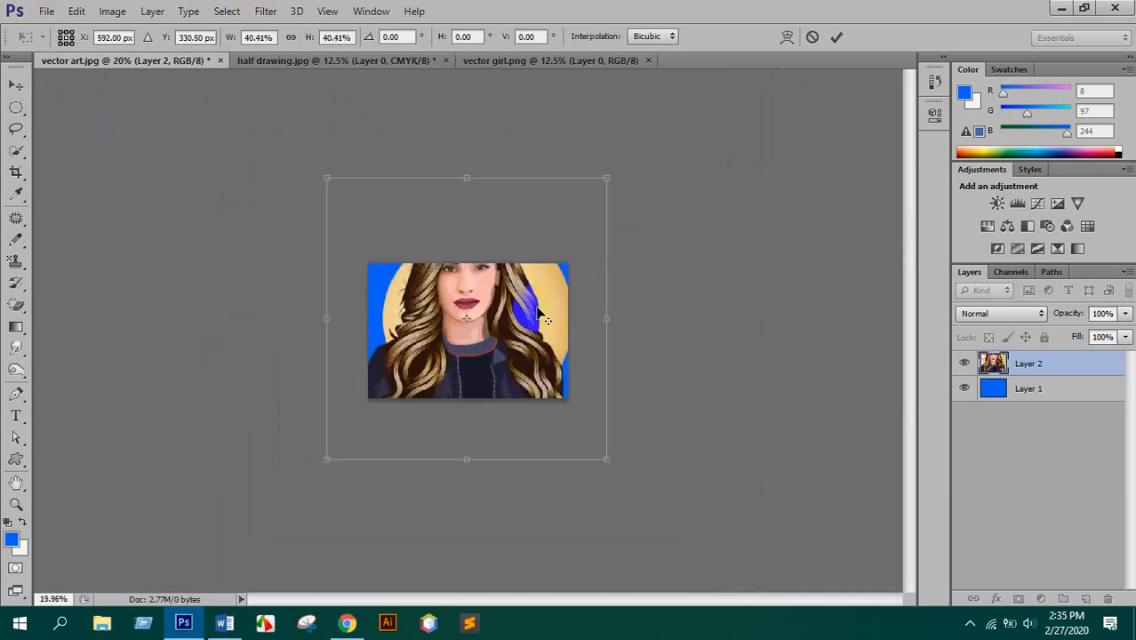
{"action": "left_click_drag", "start_coordinate": [518, 334], "coordinate": [499, 362]}
{"action": "left_click_drag", "start_coordinate": [657, 142], "coordinate": [712, 127]}
{"action": "left_click_drag", "start_coordinate": [636, 284], "coordinate": [613, 317]}
{"action": "key", "text": "Return"}
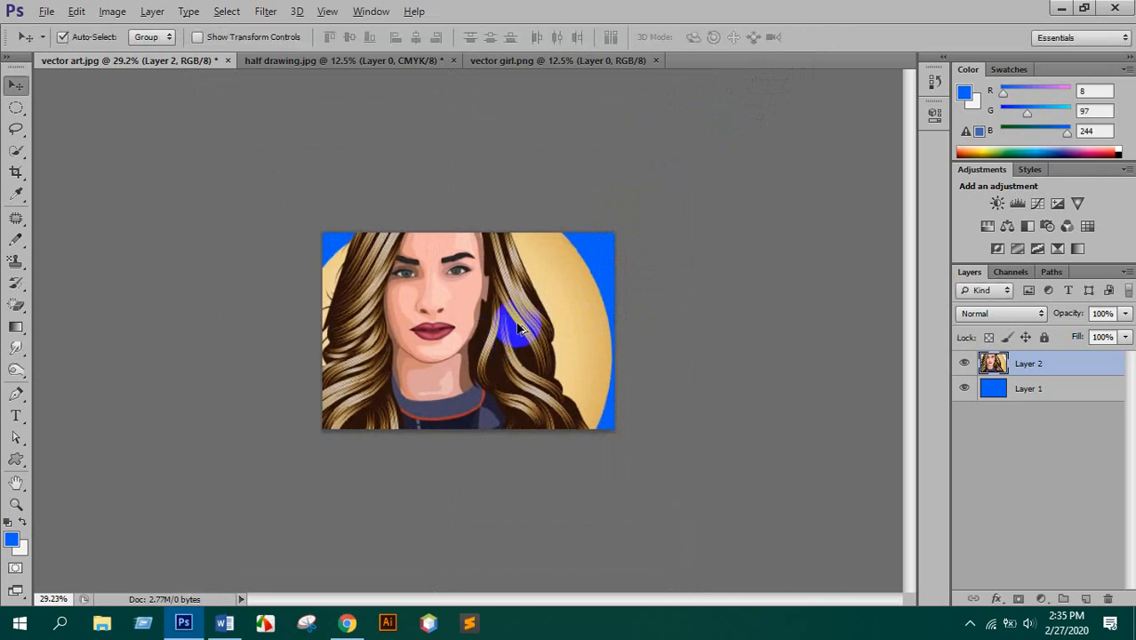
- Erase the leftover tan background patches along the outer hair strands on the portrait's left side with the Magic Eraser
{"action": "scroll", "coordinate": [518, 331], "scroll_direction": "up", "scroll_amount": 5}
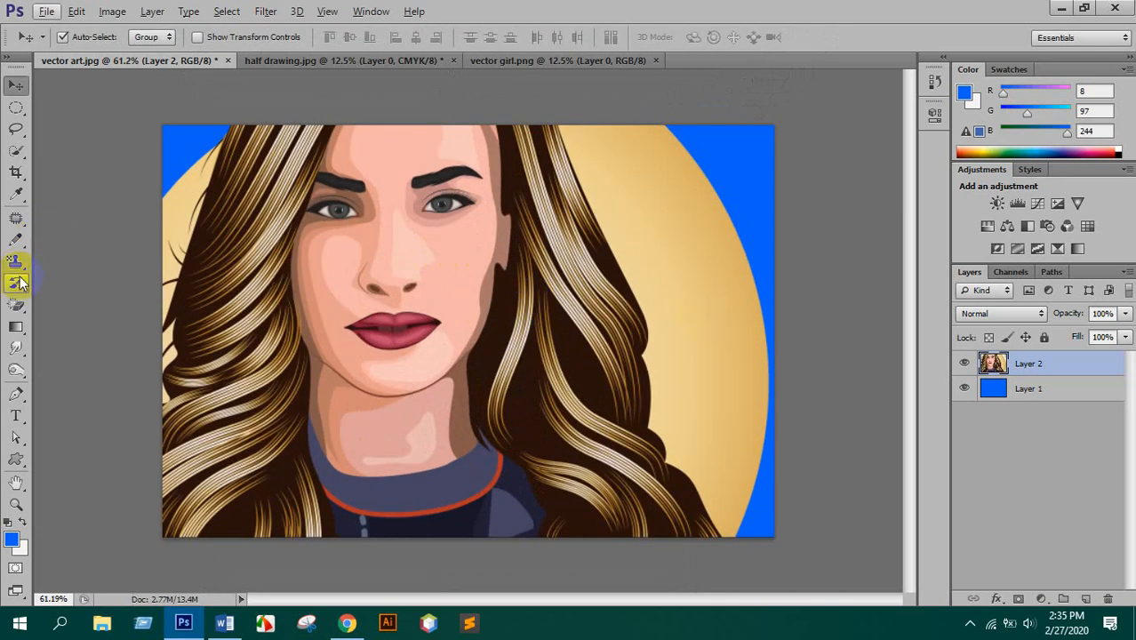
{"action": "left_click", "coordinate": [17, 309]}
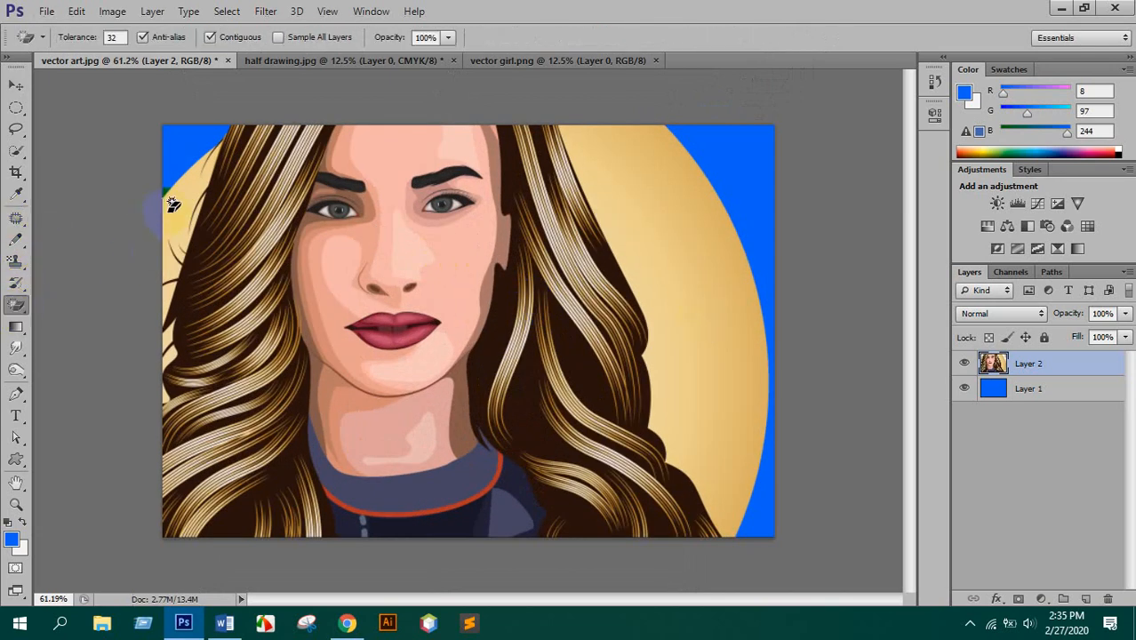
{"action": "scroll", "coordinate": [156, 324], "scroll_direction": "up", "scroll_amount": 4}
{"action": "left_click_drag", "start_coordinate": [156, 350], "coordinate": [550, 270]}
{"action": "scroll", "coordinate": [448, 298], "scroll_direction": "up", "scroll_amount": 2}
{"action": "scroll", "coordinate": [449, 328], "scroll_direction": "up", "scroll_amount": 1}
{"action": "left_click", "coordinate": [456, 290]}
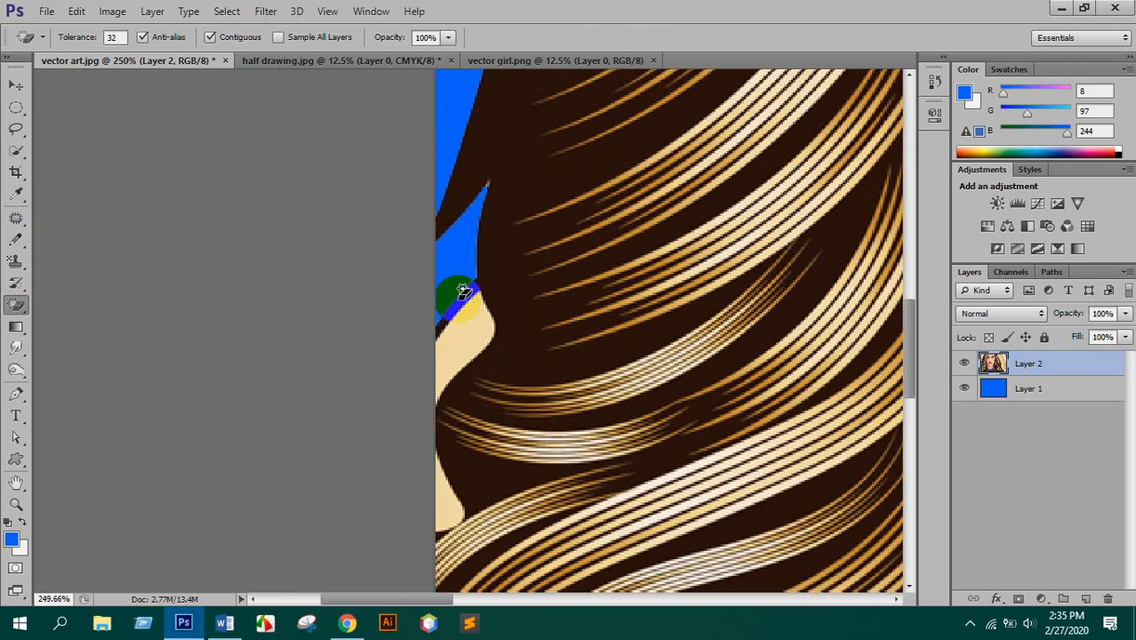
{"action": "left_click", "coordinate": [455, 370]}
{"action": "scroll", "coordinate": [445, 391], "scroll_direction": "down", "scroll_amount": 2}
{"action": "left_click", "coordinate": [446, 389]}
{"action": "scroll", "coordinate": [410, 405], "scroll_direction": "down", "scroll_amount": 2}
{"action": "scroll", "coordinate": [414, 400], "scroll_direction": "down", "scroll_amount": 5}
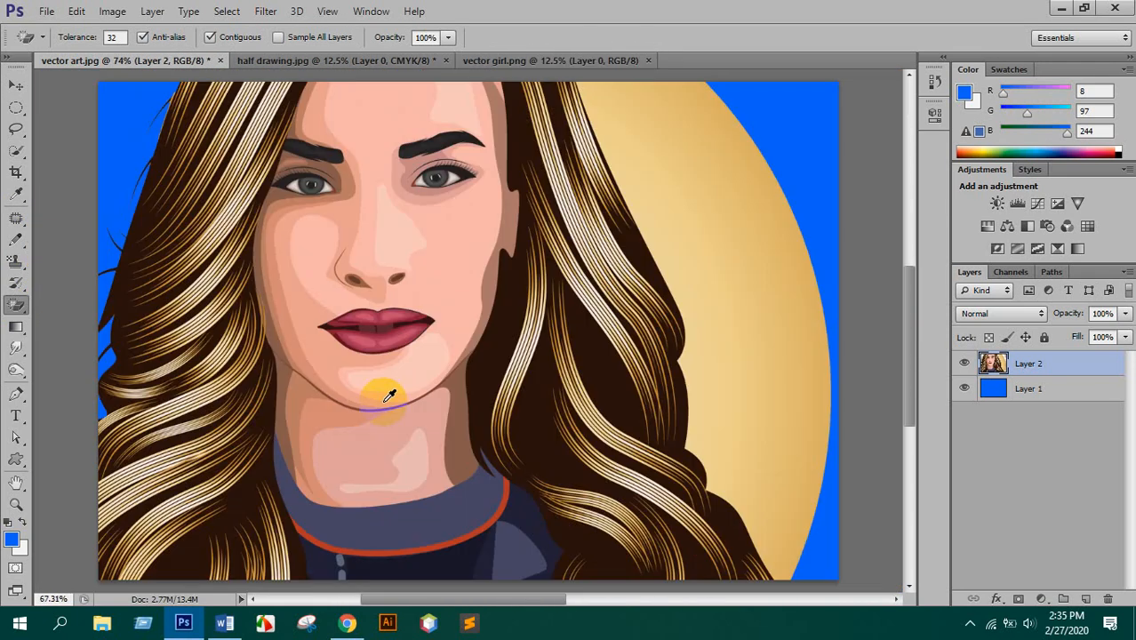
- Erase the gold circle and its outer ring beside the hair on the portrait's right side
{"action": "left_click", "coordinate": [696, 276]}
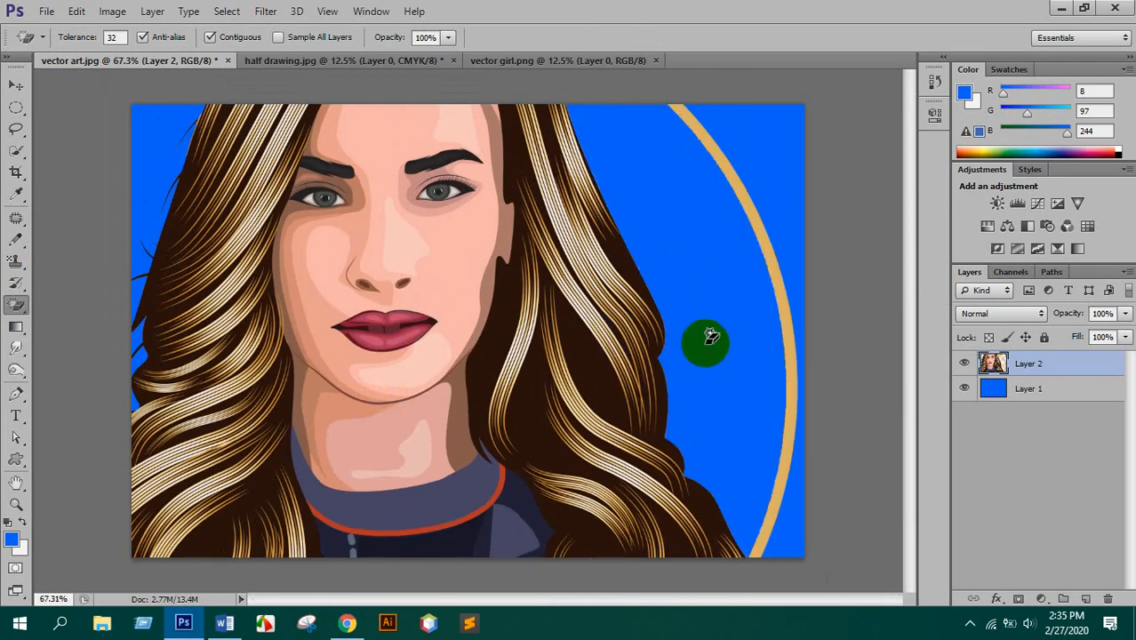
{"action": "left_click", "coordinate": [739, 203]}
{"action": "scroll", "coordinate": [736, 276], "scroll_direction": "down", "scroll_amount": 3}
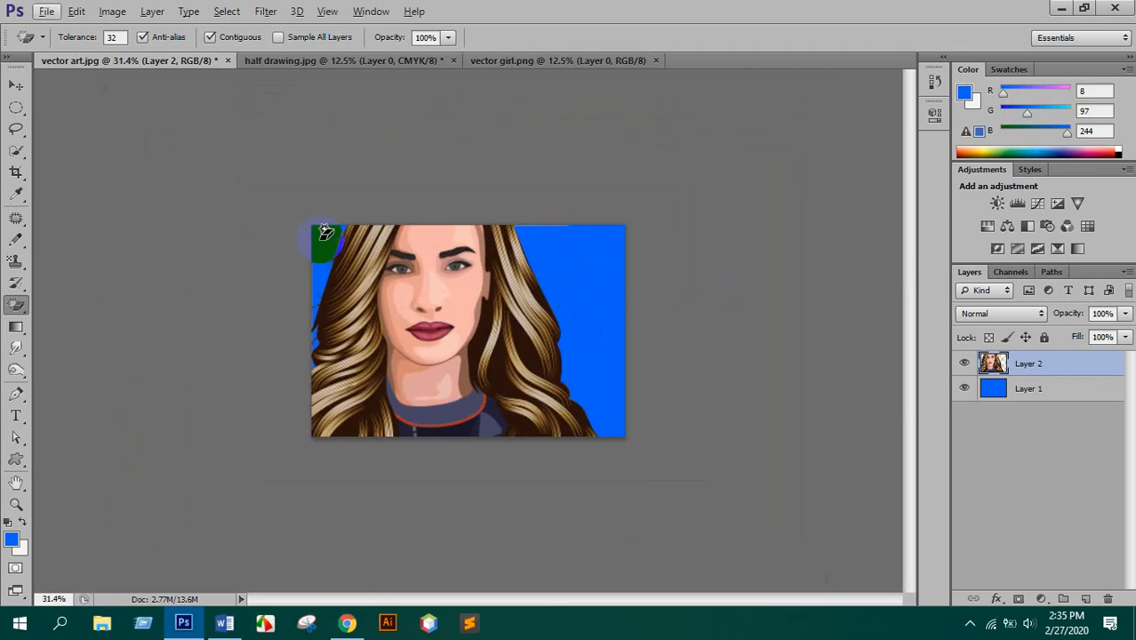
- Duplicate the large portrait layer and place the copy over the canvas's right half
{"action": "left_click", "coordinate": [13, 83]}
{"action": "scroll", "coordinate": [474, 359], "scroll_direction": "up", "scroll_amount": 4}
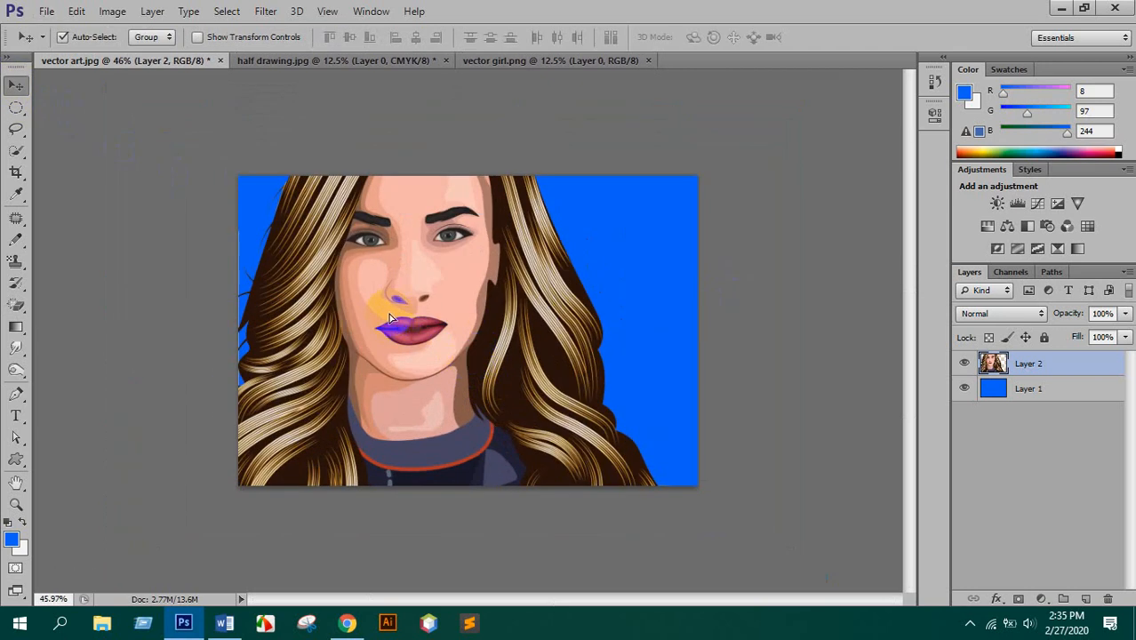
{"action": "left_click_drag", "start_coordinate": [393, 316], "coordinate": [531, 314]}
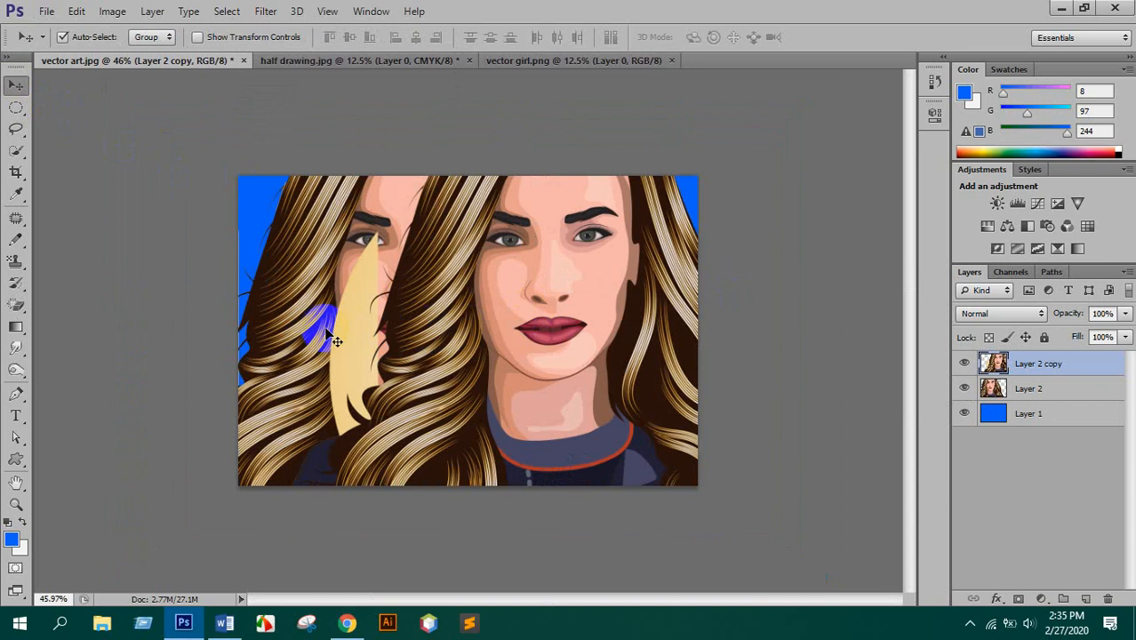
- Scale the portrait copy down to about 37% and position it in the canvas's lower-right corner beside the large face
{"action": "key", "text": "ctrl+t"}
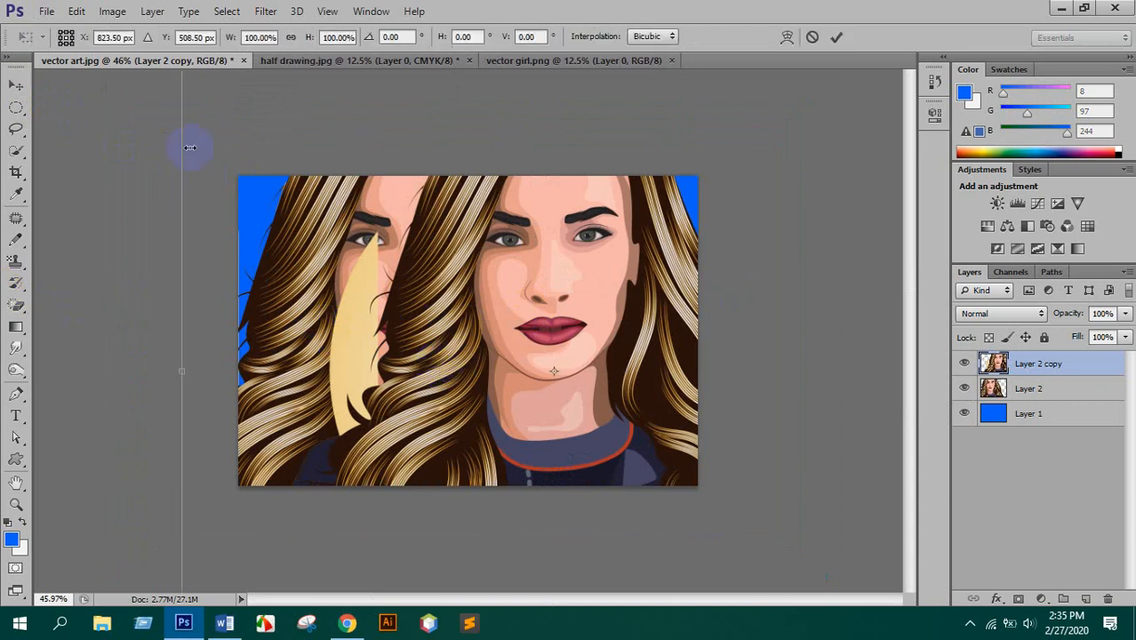
{"action": "scroll", "coordinate": [374, 352], "scroll_direction": "down", "scroll_amount": 2}
{"action": "scroll", "coordinate": [374, 351], "scroll_direction": "down", "scroll_amount": 2}
{"action": "left_click_drag", "start_coordinate": [675, 177], "coordinate": [557, 301]}
{"action": "left_click_drag", "start_coordinate": [513, 374], "coordinate": [536, 379]}
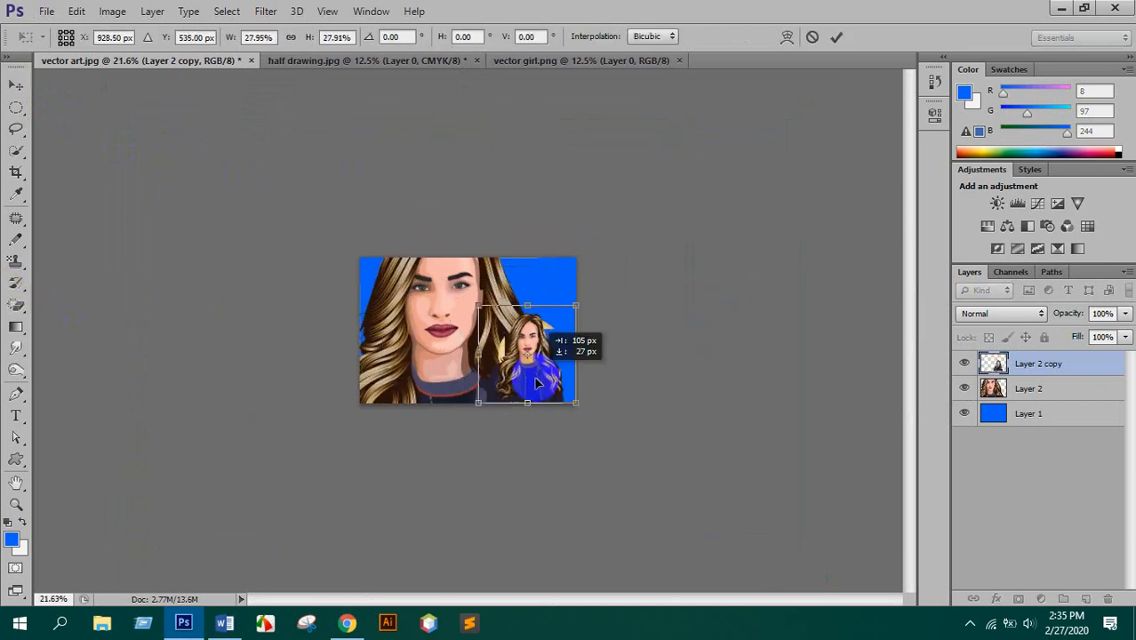
{"action": "left_click_drag", "start_coordinate": [479, 303], "coordinate": [445, 273]}
{"action": "mouse_move", "coordinate": [533, 311]}
{"action": "left_mouse_down"}
{"action": "mouse_move", "coordinate": [547, 304]}
{"action": "mouse_move", "coordinate": [549, 315]}
{"action": "left_mouse_up"}
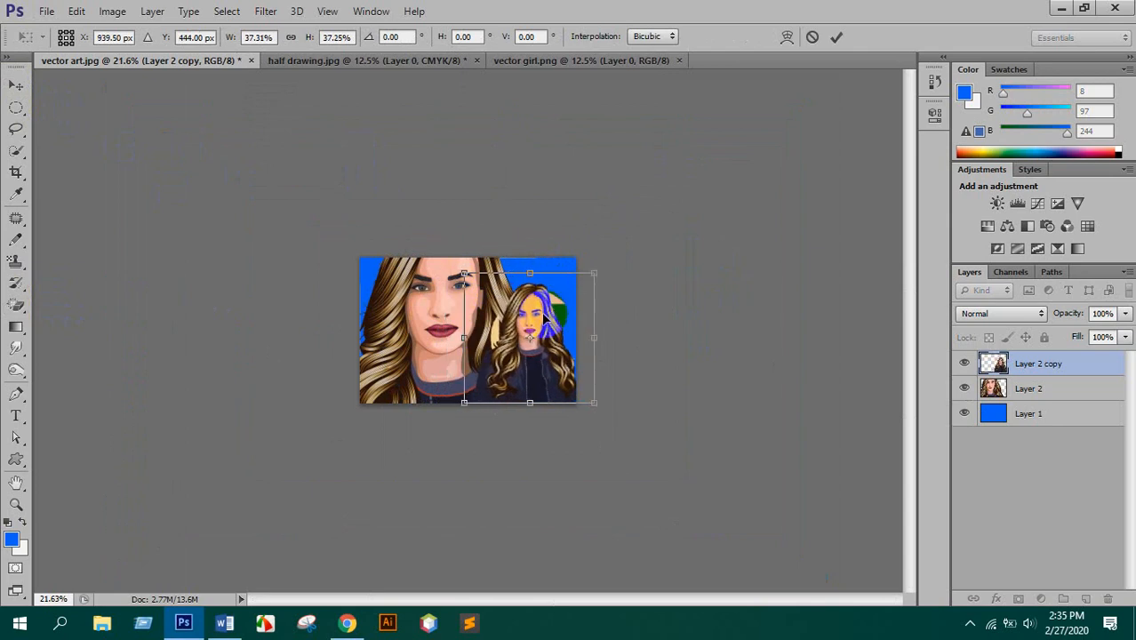
{"action": "key", "text": "Return"}
- Erase the leftover gold circle pieces on both sides of the small portrait's hair with the Magic Eraser
{"action": "key", "text": "ctrl+0"}
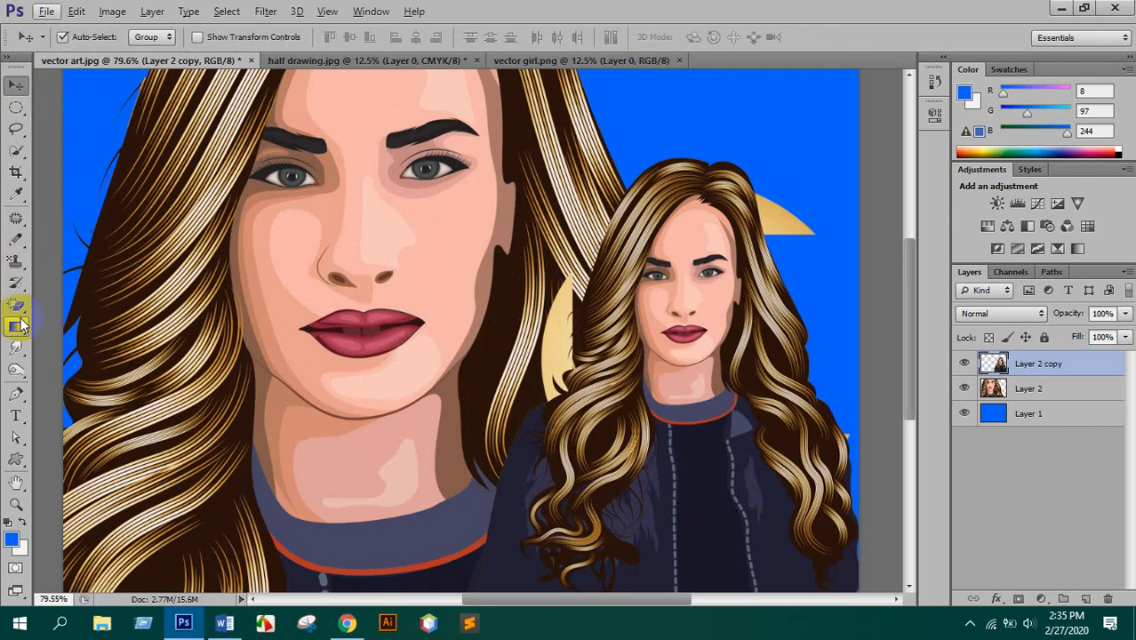
{"action": "left_click", "coordinate": [17, 308]}
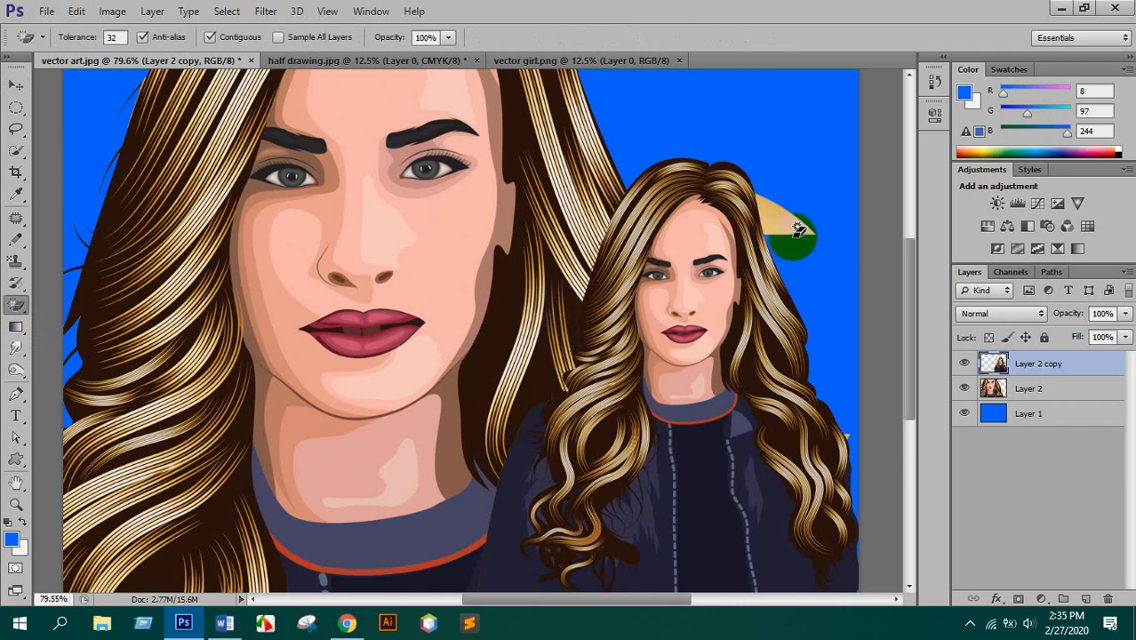
{"action": "scroll", "coordinate": [796, 219], "scroll_direction": "down", "scroll_amount": 9}
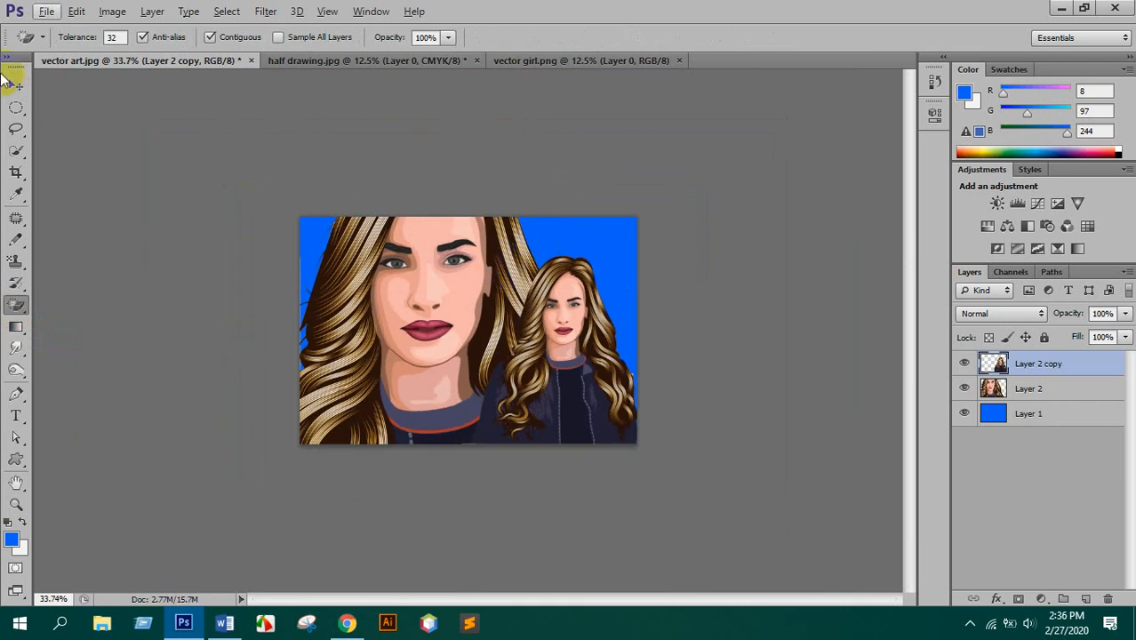
- Fill the blue background layer with bright red ff000c
{"action": "left_click", "coordinate": [16, 85]}
{"action": "left_click", "coordinate": [438, 327]}
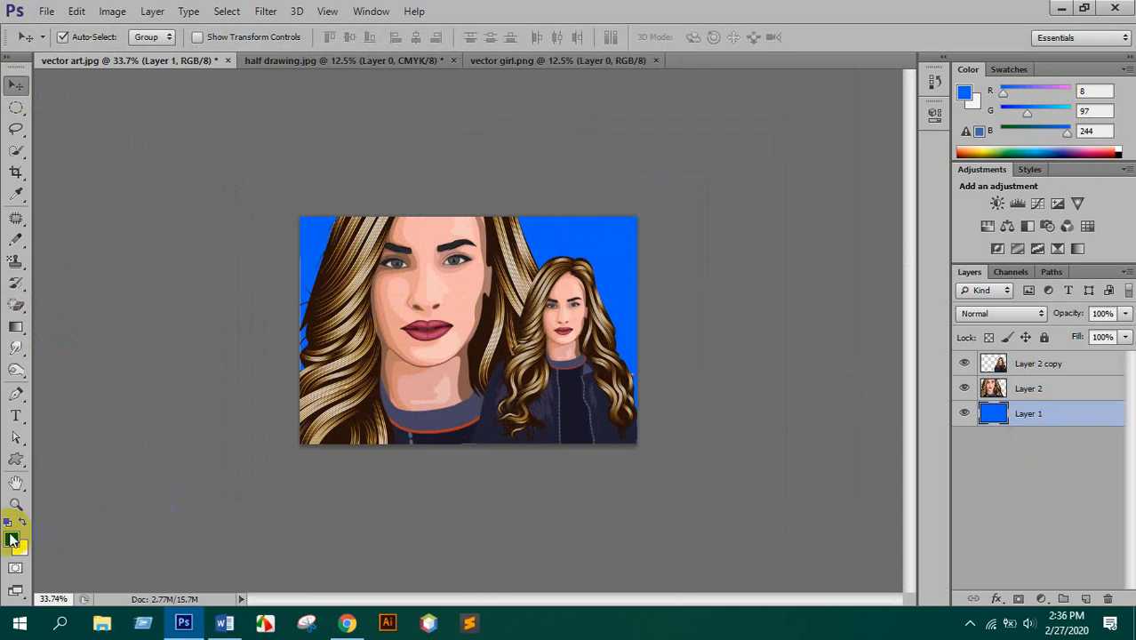
{"action": "left_click", "coordinate": [12, 539]}
{"action": "left_click", "coordinate": [297, 219]}
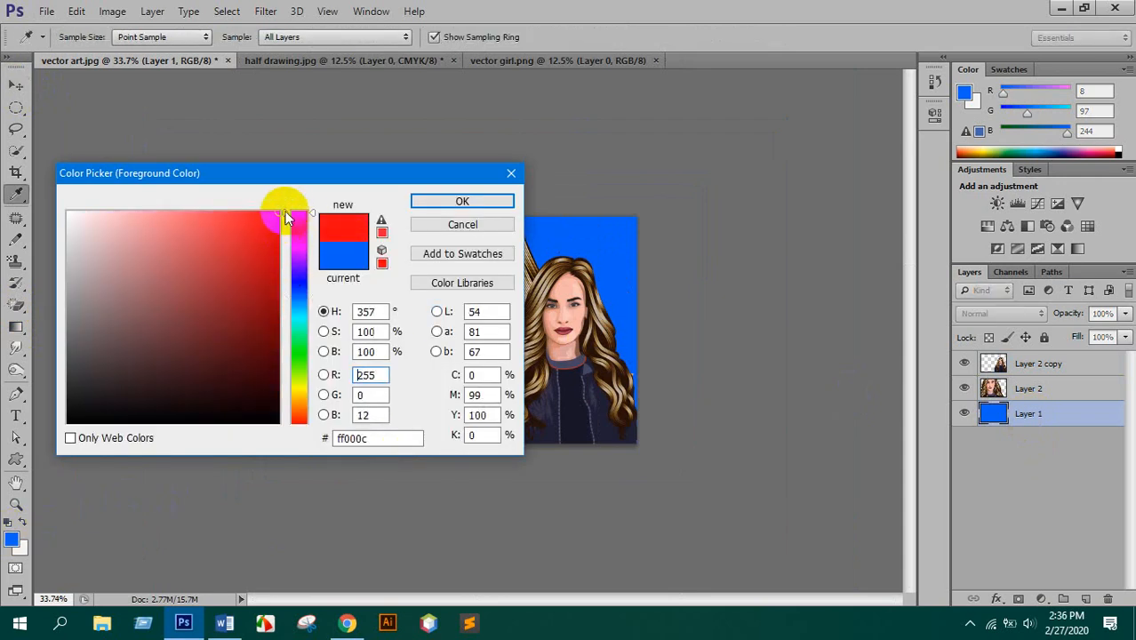
{"action": "key", "text": "Return"}
{"action": "key", "text": "alt+BackSpace"}
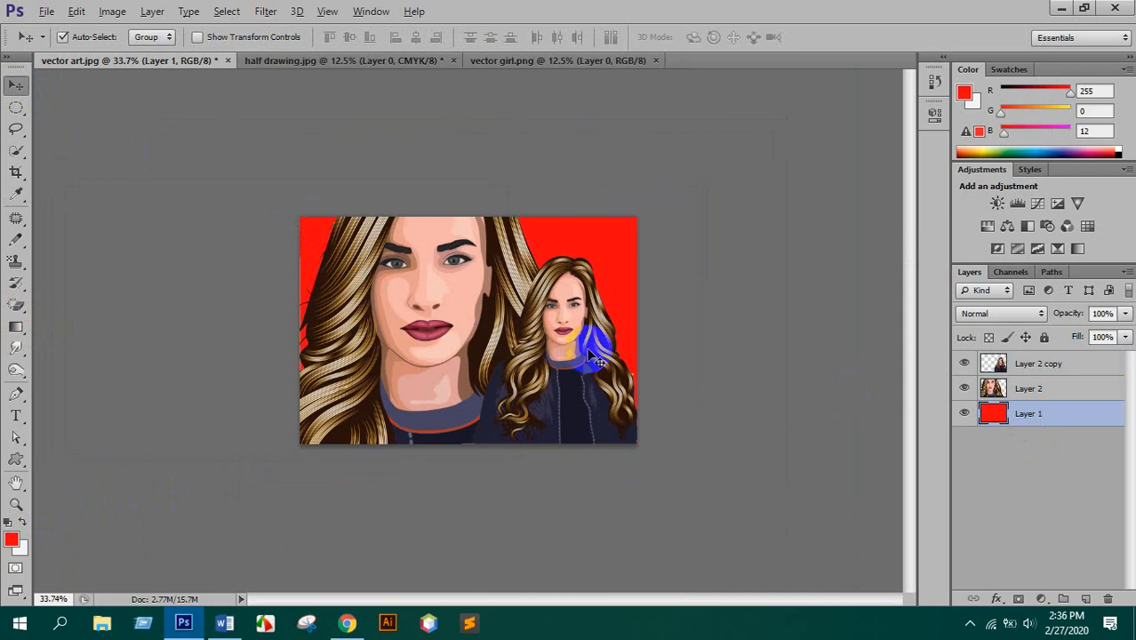
- Erase the small leftover tan patch at the right edge of the small portrait's hair with the Magic Eraser
{"action": "scroll", "coordinate": [594, 362], "scroll_direction": "up", "scroll_amount": 3}
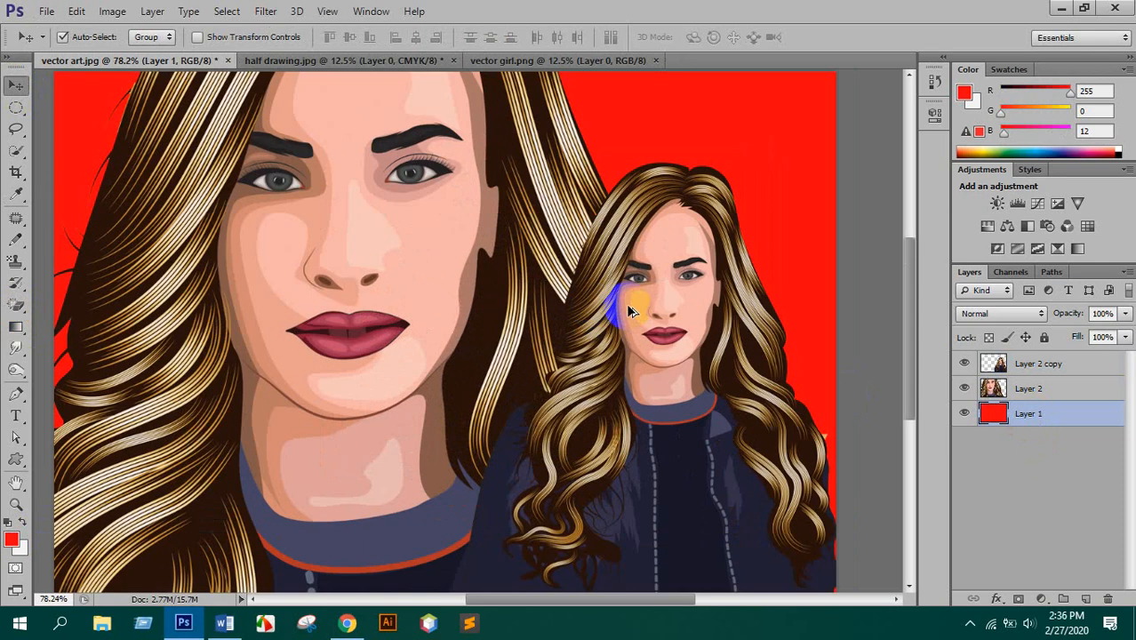
{"action": "scroll", "coordinate": [629, 310], "scroll_direction": "up", "scroll_amount": 1}
{"action": "scroll", "coordinate": [674, 300], "scroll_direction": "down", "scroll_amount": 2}
{"action": "left_click", "coordinate": [664, 300]}
{"action": "scroll", "coordinate": [661, 311], "scroll_direction": "down", "scroll_amount": 2}
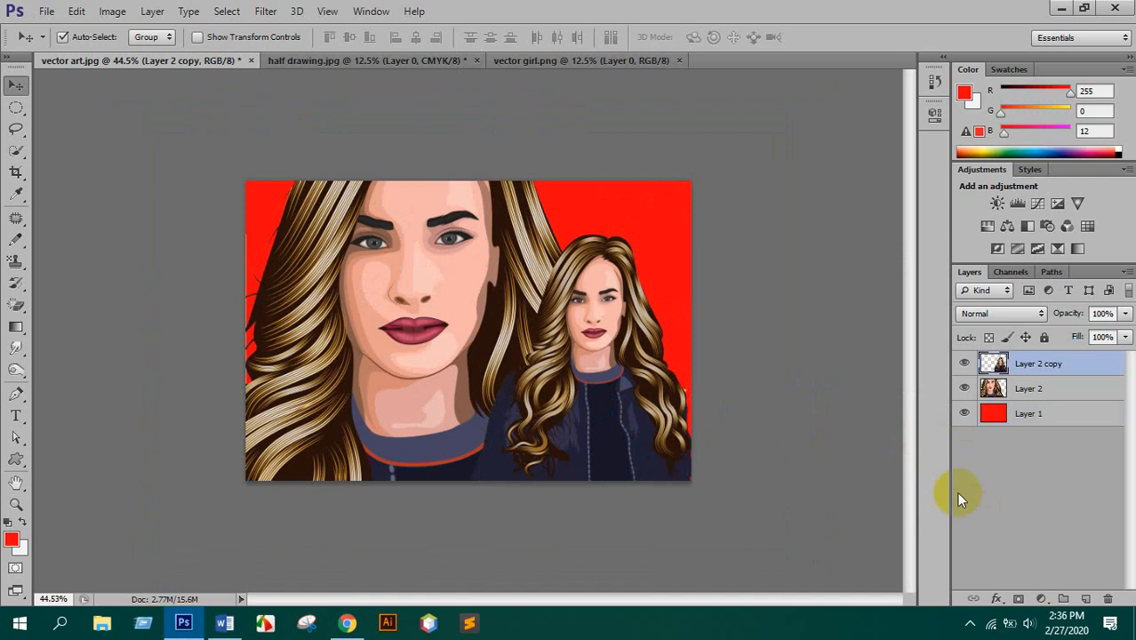
{"action": "scroll", "coordinate": [702, 418], "scroll_direction": "up", "scroll_amount": 5}
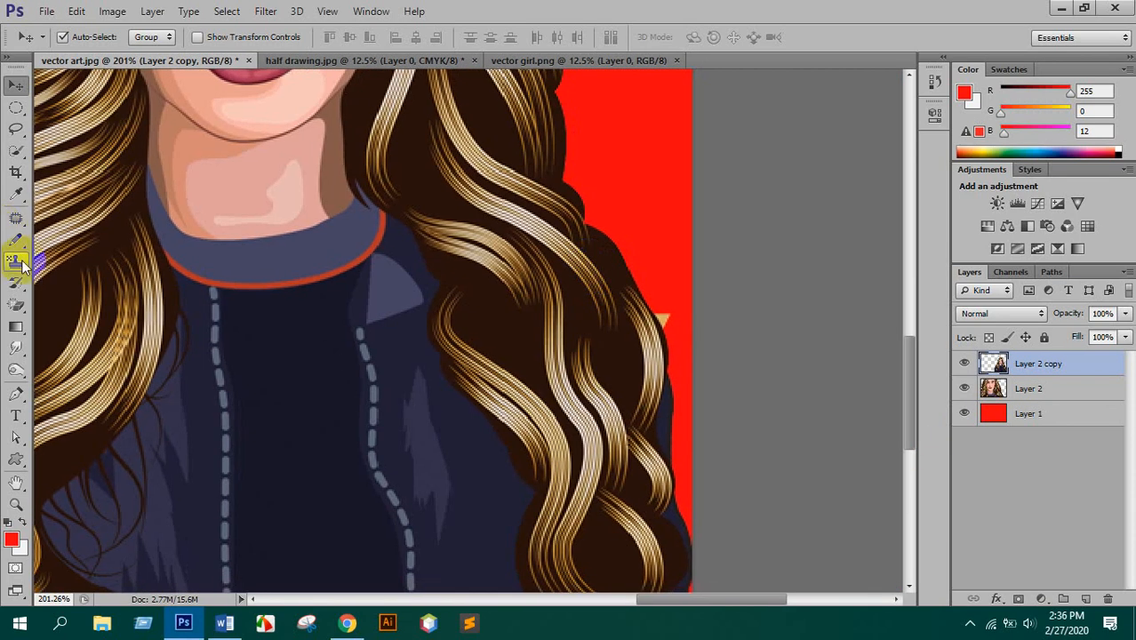
{"action": "left_click", "coordinate": [18, 303]}
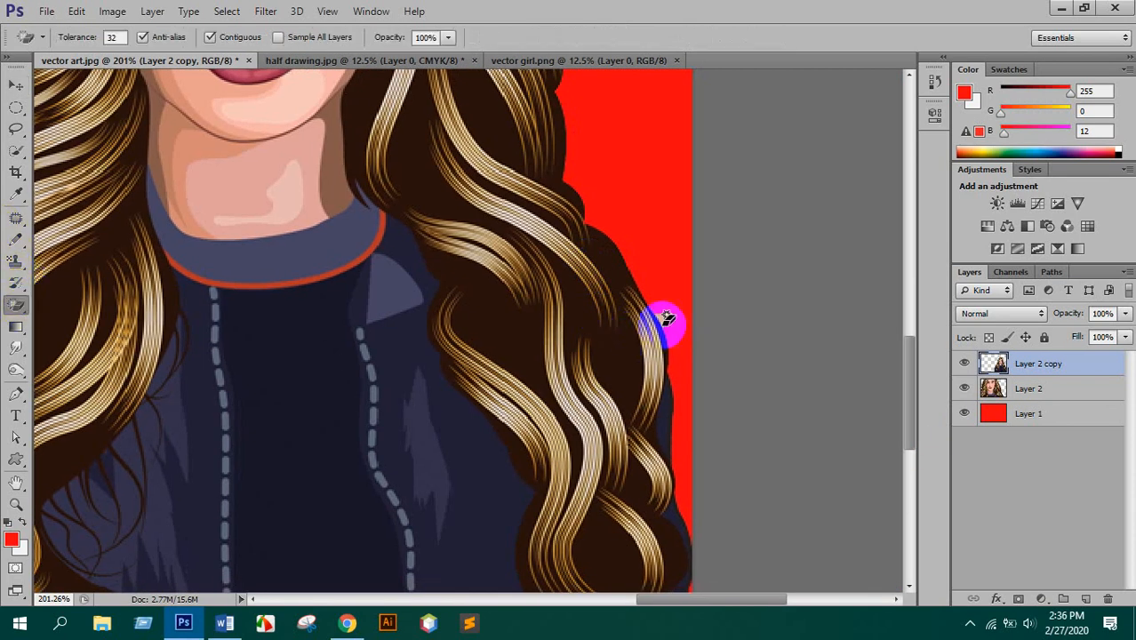
{"action": "scroll", "coordinate": [672, 325], "scroll_direction": "down", "scroll_amount": 4}
- Add a drop shadow to the small portrait, cast toward the large face at an angle of -8° and a distance of 14 px
{"action": "left_click", "coordinate": [997, 598]}
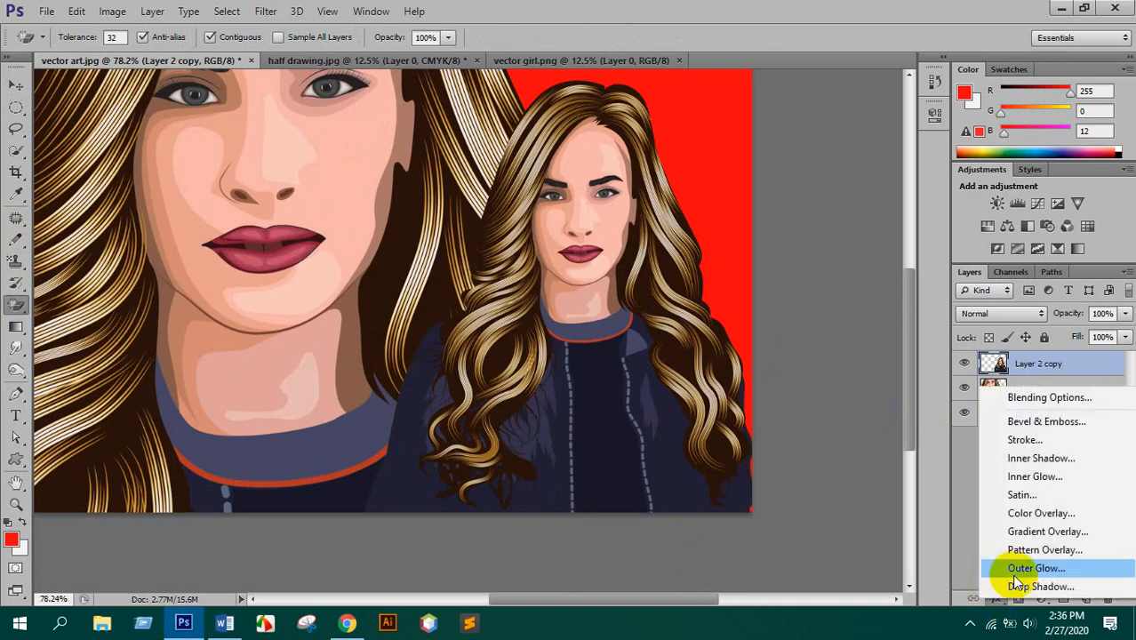
{"action": "left_click", "coordinate": [1035, 586]}
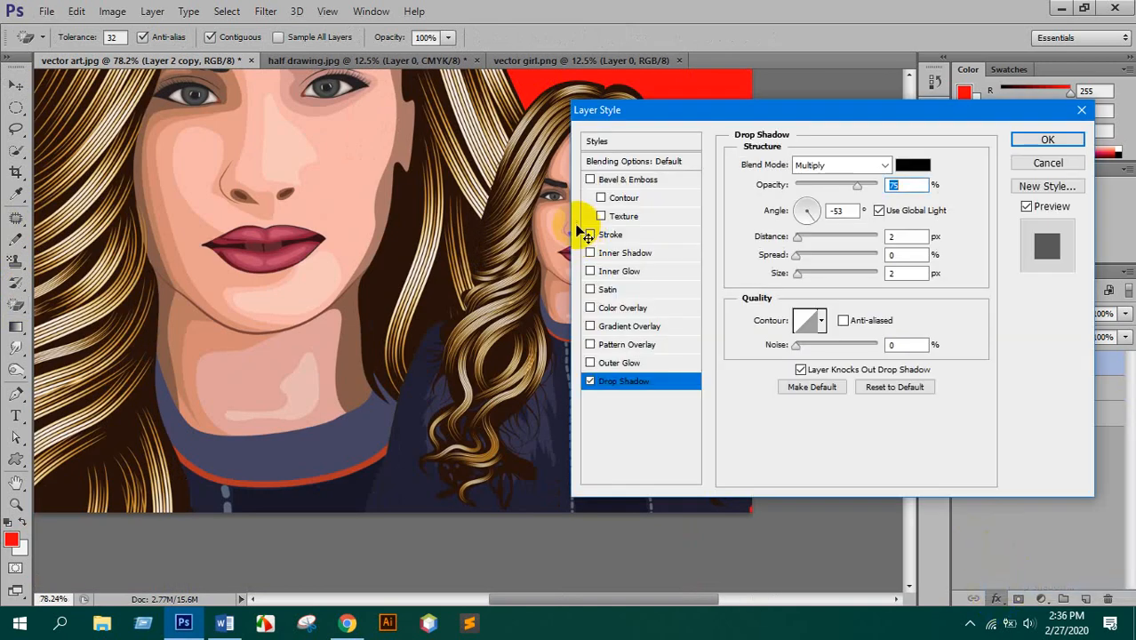
{"action": "left_click_drag", "start_coordinate": [505, 210], "coordinate": [496, 209]}
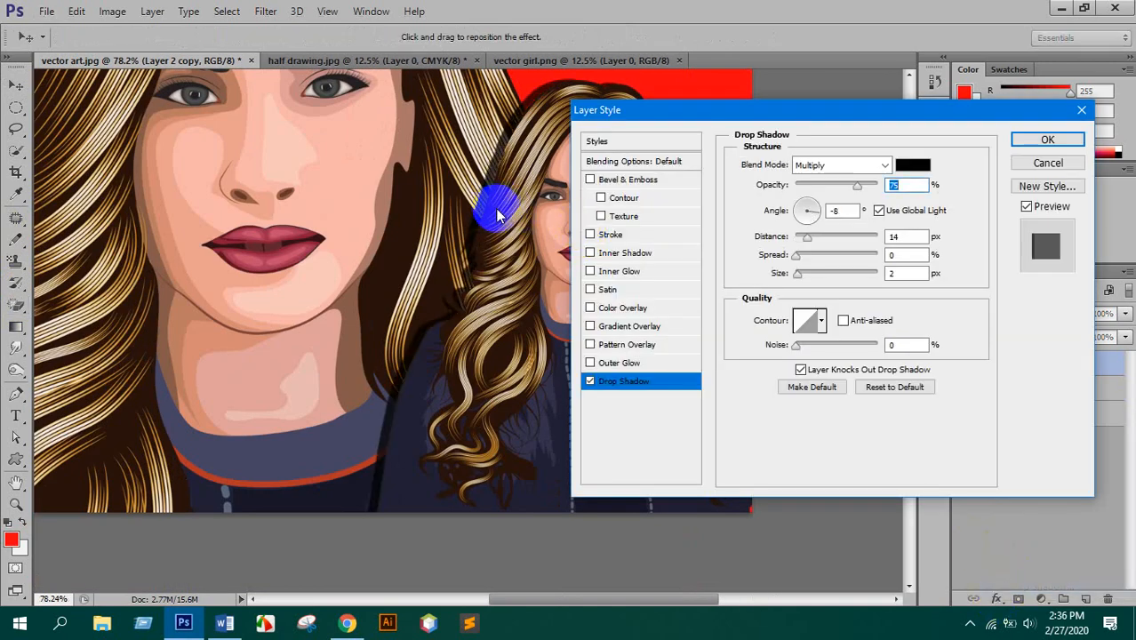
- Set the small portrait's drop shadow size to 29 px and add a thick cyan (#00f5ff) outside stroke around it
{"action": "left_click", "coordinate": [818, 275]}
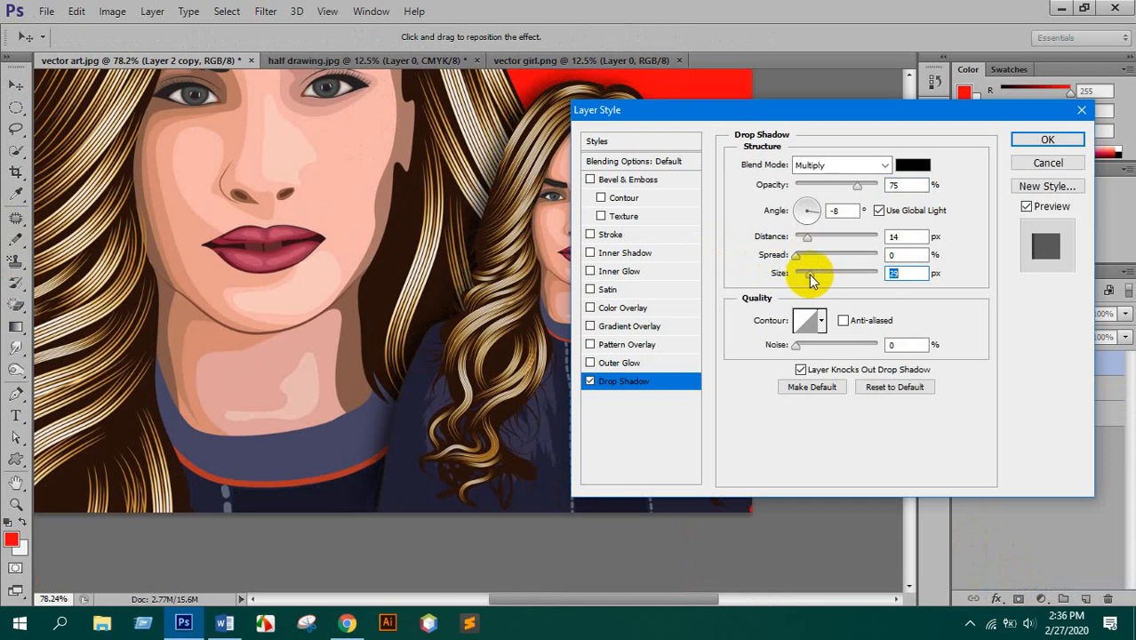
{"action": "left_click", "coordinate": [594, 235]}
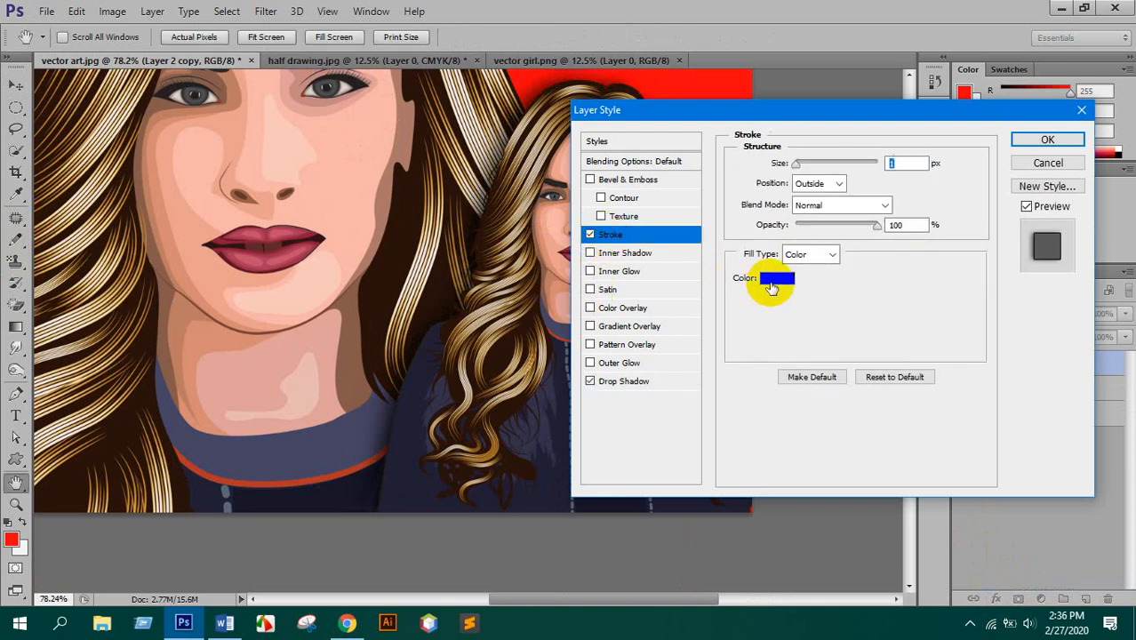
{"action": "left_click", "coordinate": [776, 278]}
{"action": "left_click_drag", "start_coordinate": [223, 234], "coordinate": [342, 207]}
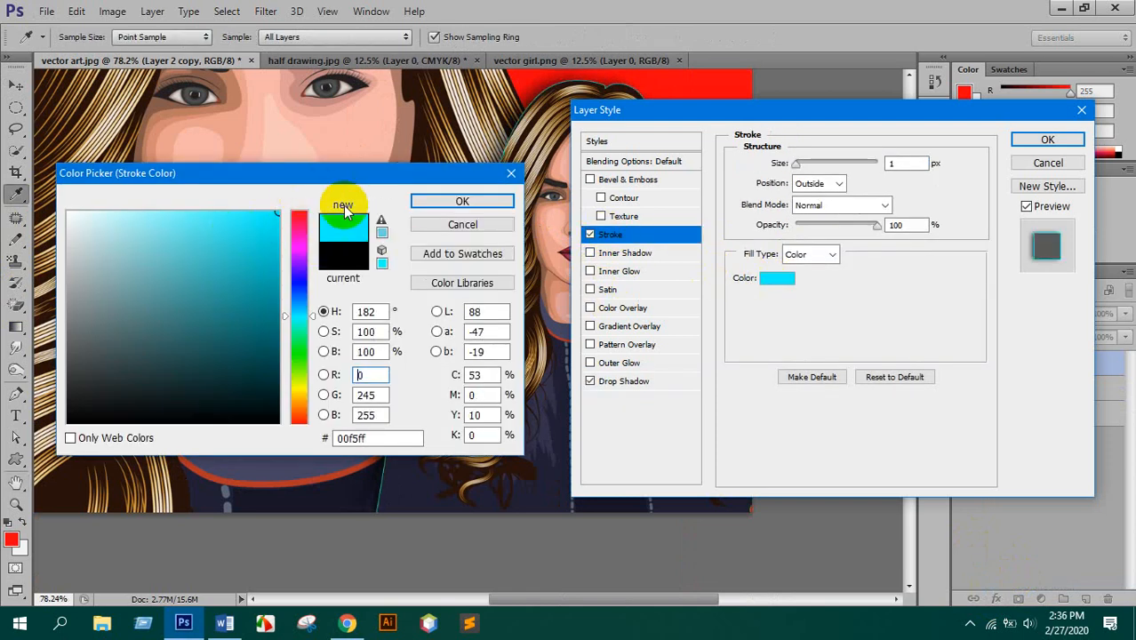
{"action": "left_click", "coordinate": [463, 202]}
{"action": "mouse_move", "coordinate": [795, 164]}
{"action": "left_mouse_down"}
{"action": "mouse_move", "coordinate": [803, 173]}
{"action": "mouse_move", "coordinate": [806, 158]}
{"action": "mouse_move", "coordinate": [857, 157]}
{"action": "left_mouse_up"}
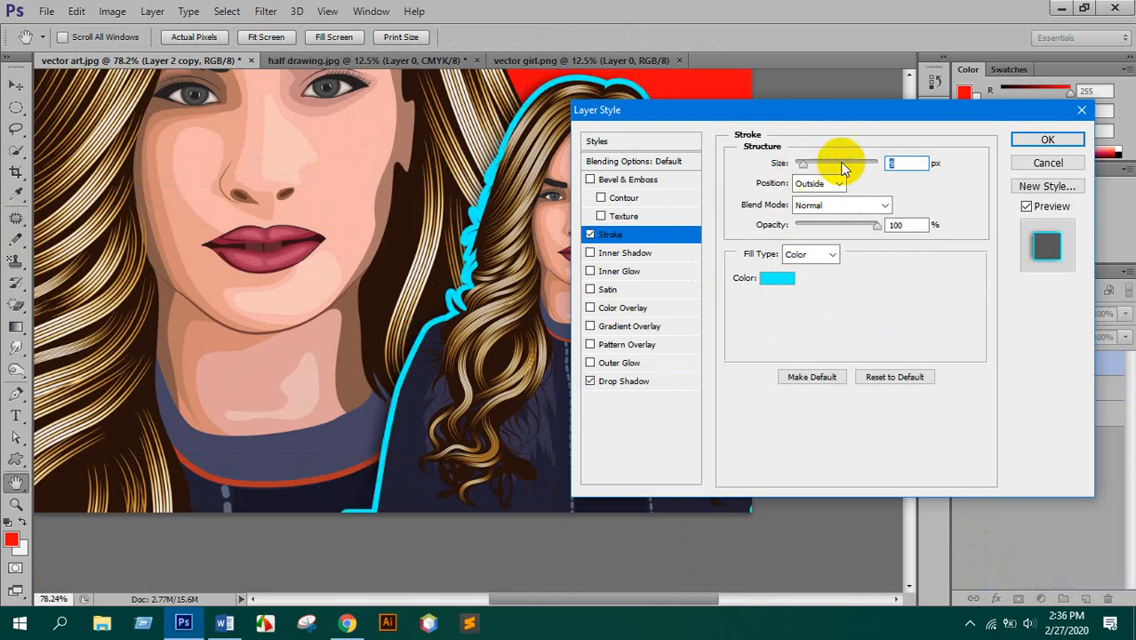
{"action": "left_click", "coordinate": [1047, 140]}
- Add a text layer reading "High Details Vector Art" over the neck of the large portrait
{"action": "scroll", "coordinate": [709, 211], "scroll_direction": "down", "scroll_amount": 7}
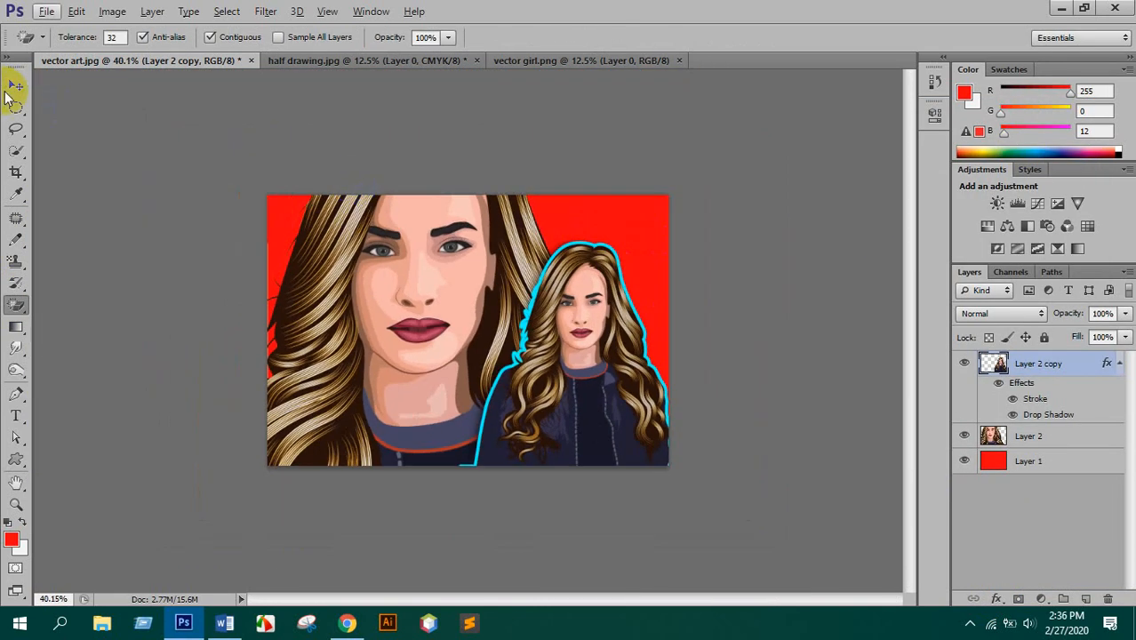
{"action": "left_click", "coordinate": [15, 86]}
{"action": "scroll", "coordinate": [432, 444], "scroll_direction": "up", "scroll_amount": 4}
{"action": "scroll", "coordinate": [436, 452], "scroll_direction": "up", "scroll_amount": 1}
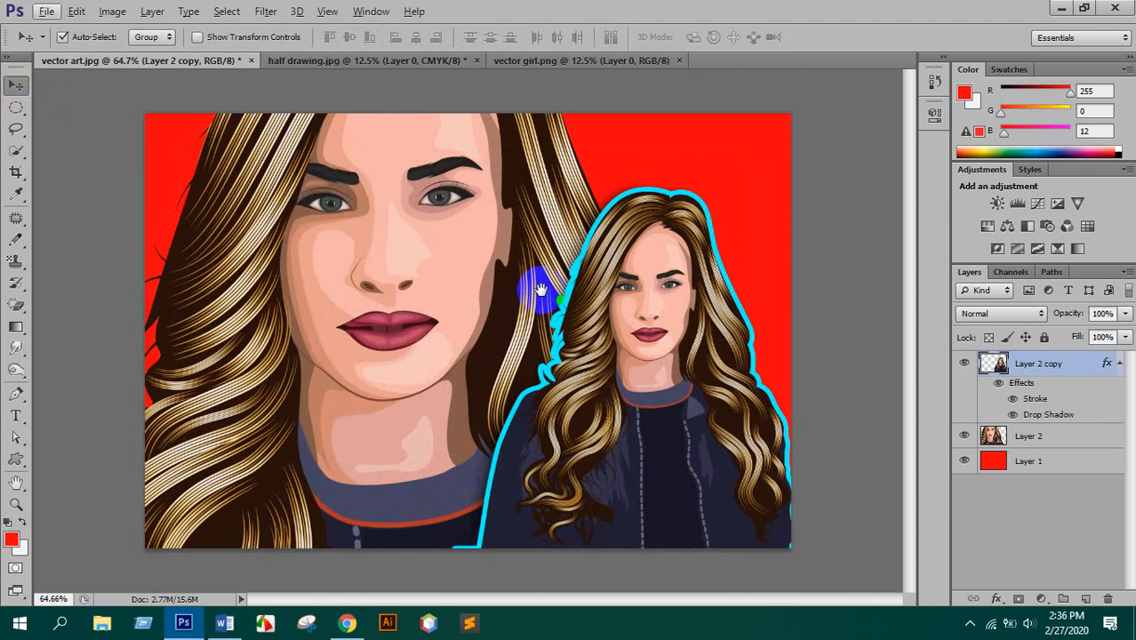
{"action": "left_click", "coordinate": [12, 415]}
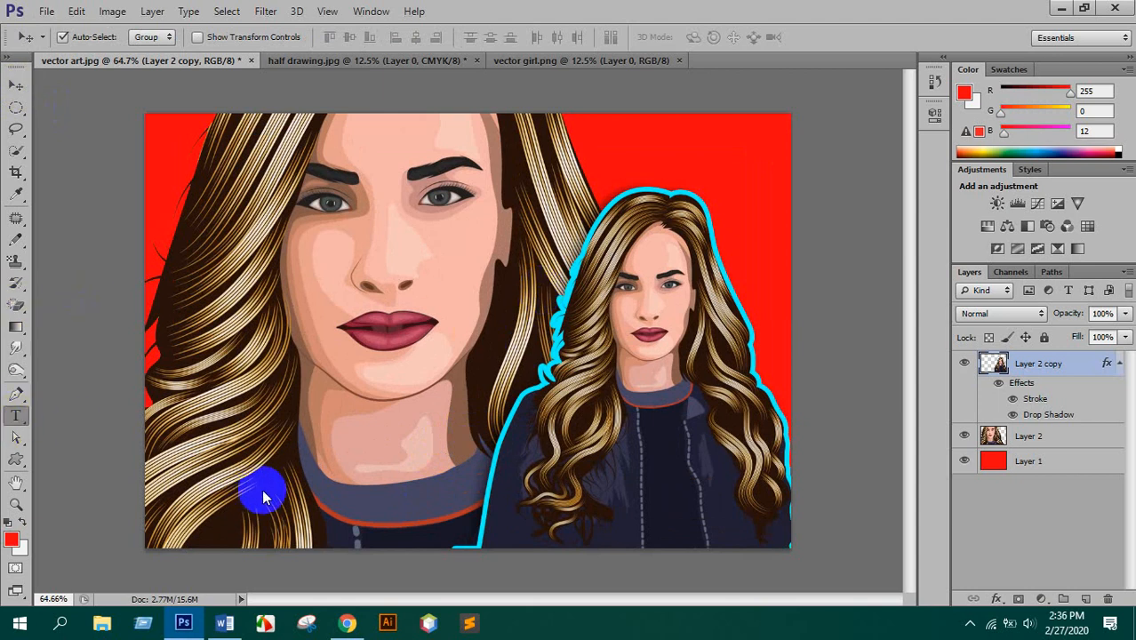
{"action": "left_click", "coordinate": [318, 468]}
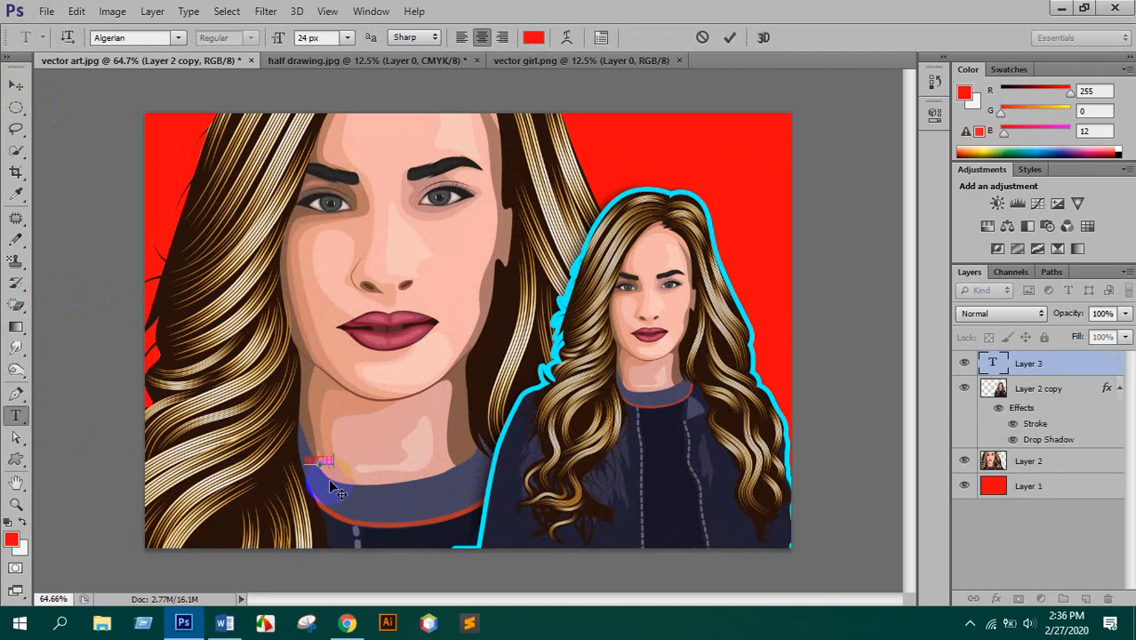
{"action": "type", "text": "HIGH DETAILS VECTOR ART"}
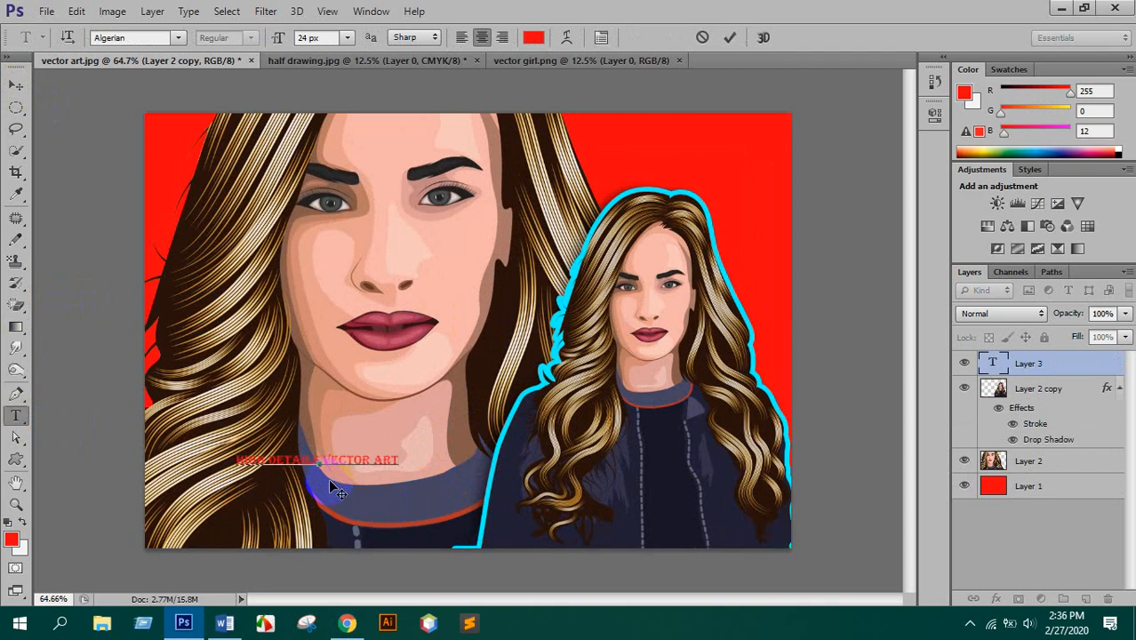
- Change the whole title text to the Impact font and colour it white (#ffffff)
{"action": "key", "text": "ctrl+a"}
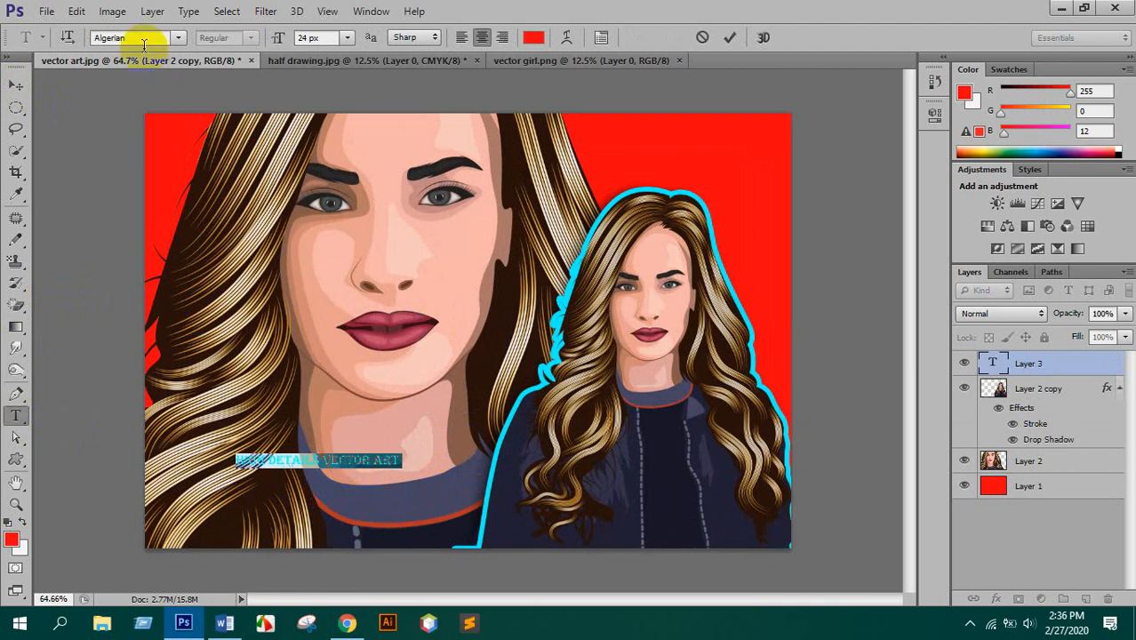
{"action": "key", "text": "Return"}
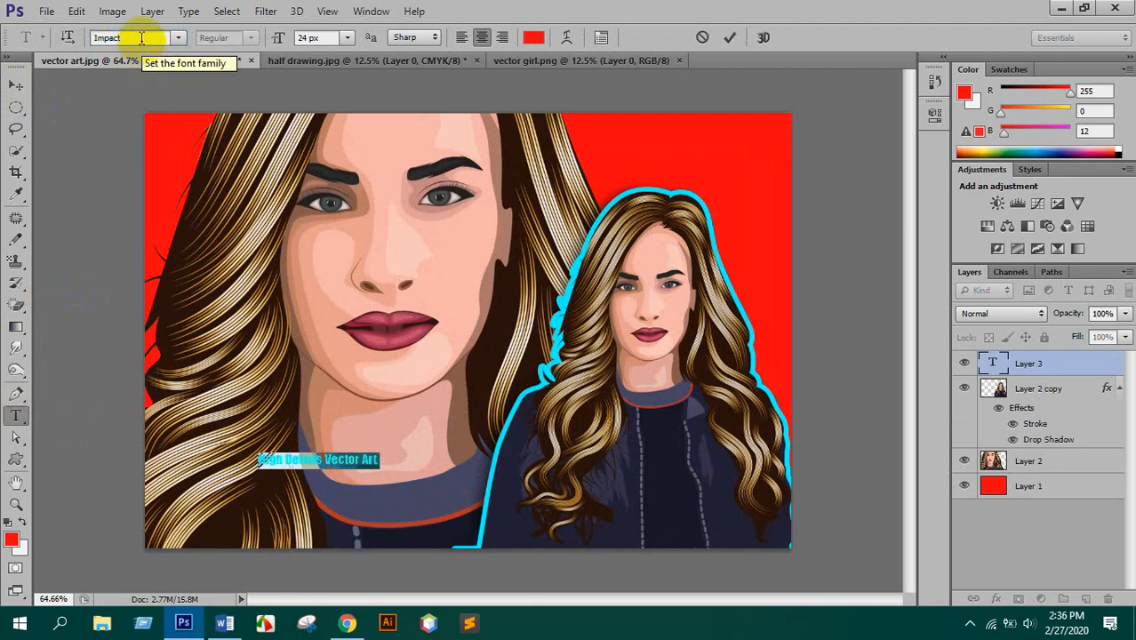
{"action": "left_click", "coordinate": [535, 37]}
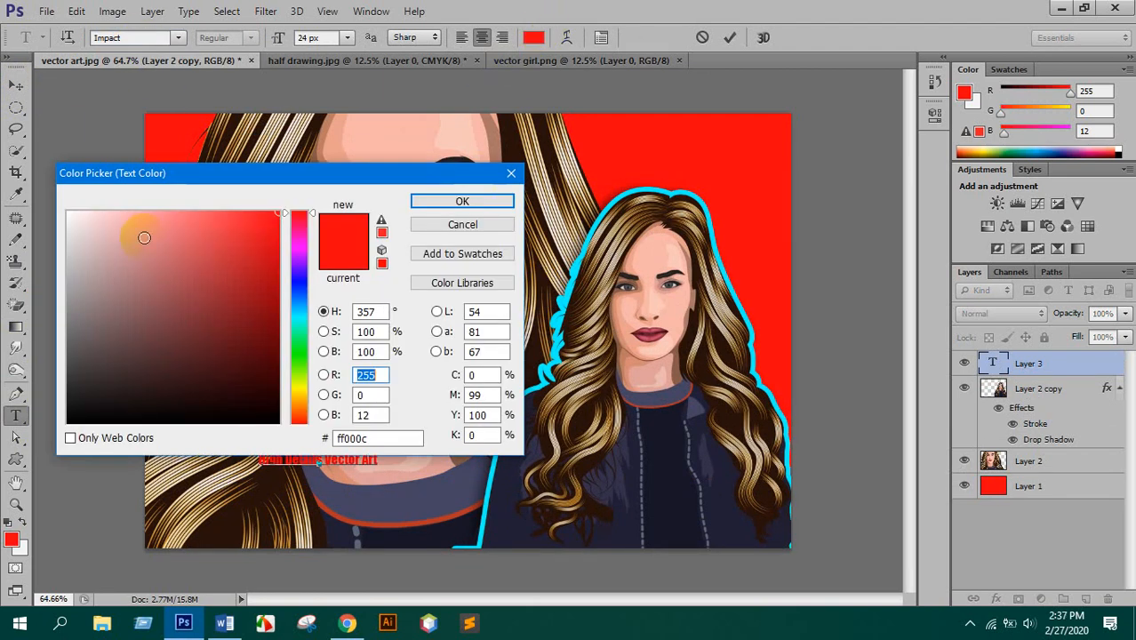
{"action": "left_click_drag", "start_coordinate": [151, 250], "coordinate": [66, 191]}
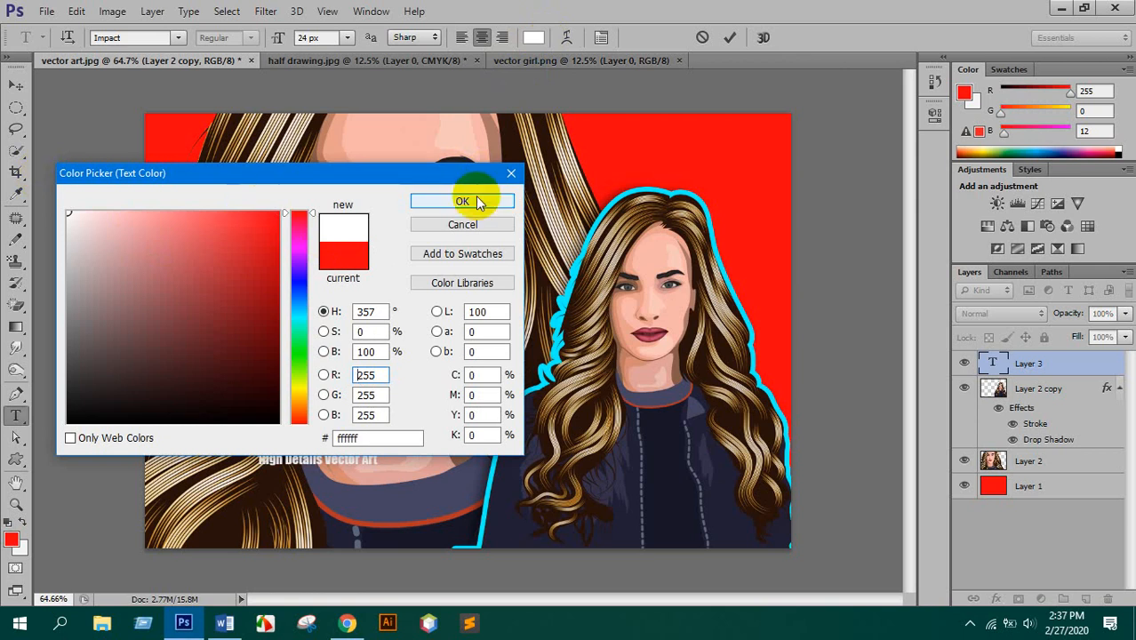
{"action": "left_click", "coordinate": [462, 200]}
- Enlarge the title to about 293% and place it in the lower-left area of the image
{"action": "left_click", "coordinate": [15, 85]}
{"action": "key", "text": "ctrl+t"}
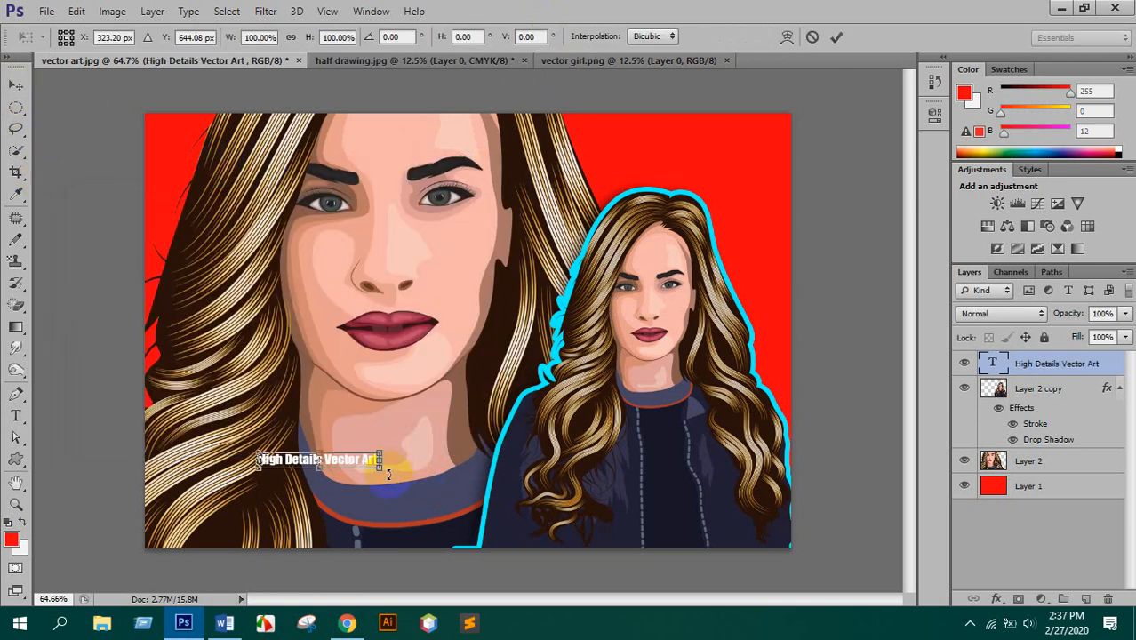
{"action": "left_click_drag", "start_coordinate": [384, 473], "coordinate": [562, 491]}
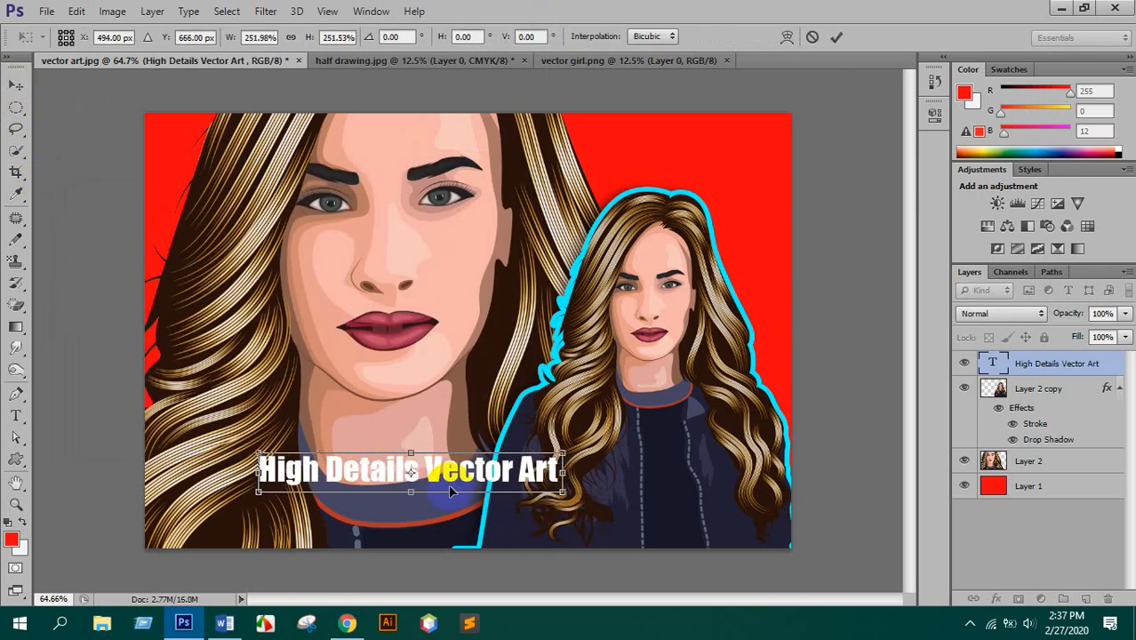
{"action": "left_click_drag", "start_coordinate": [452, 480], "coordinate": [493, 489]}
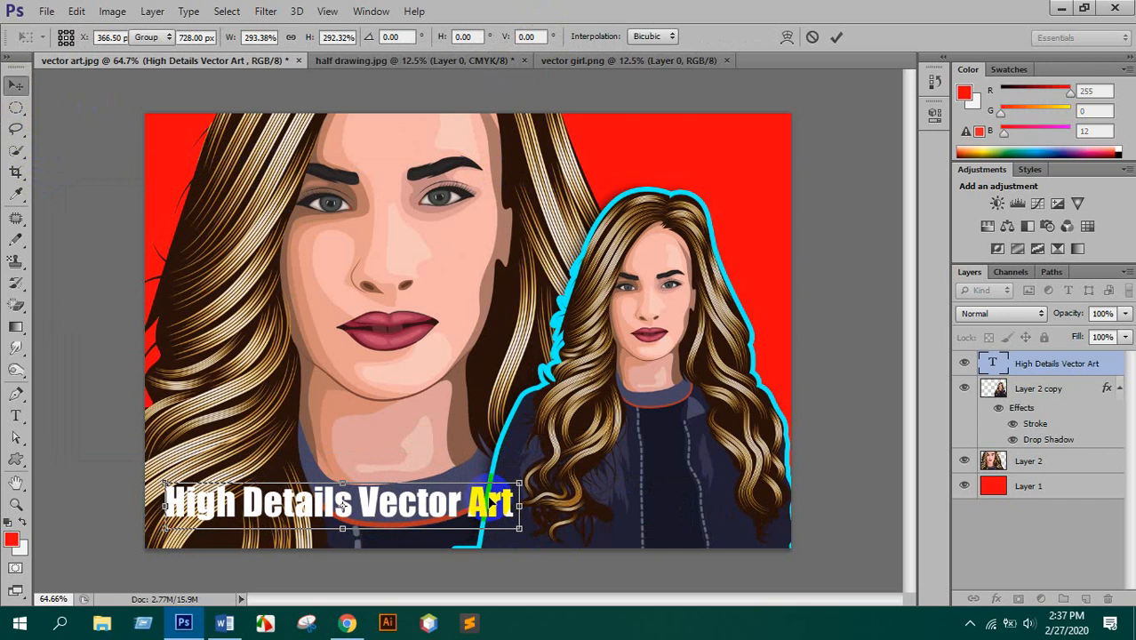
{"action": "key", "text": "Return"}
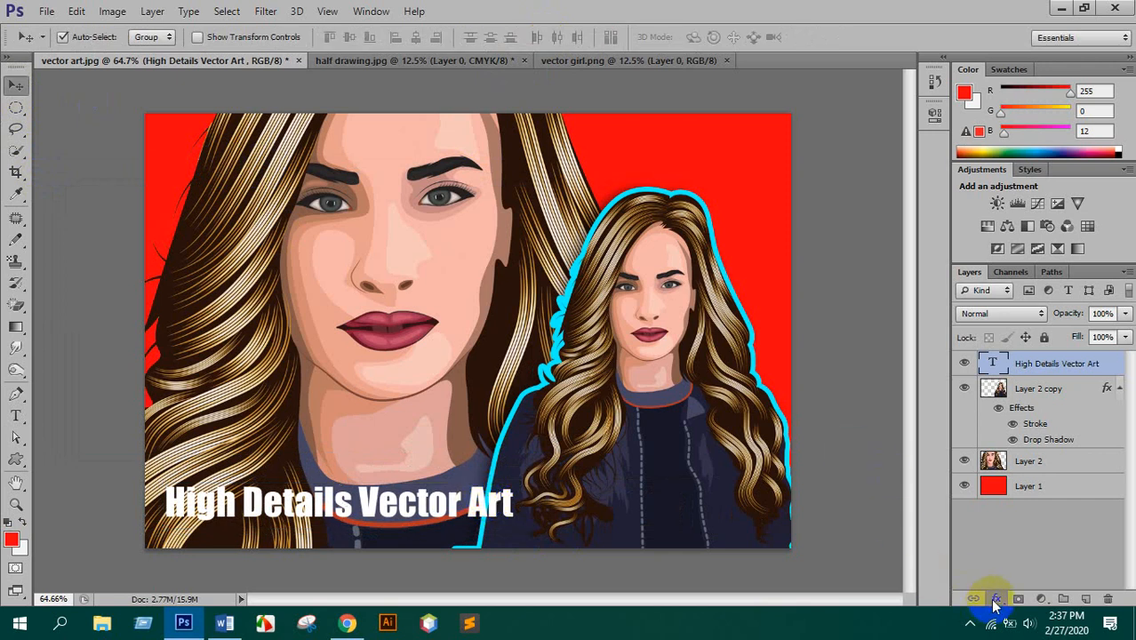
- Give the title text a 21 px outside stroke in blue (#2400d9)
{"action": "left_click", "coordinate": [996, 600]}
{"action": "left_click", "coordinate": [1058, 434]}
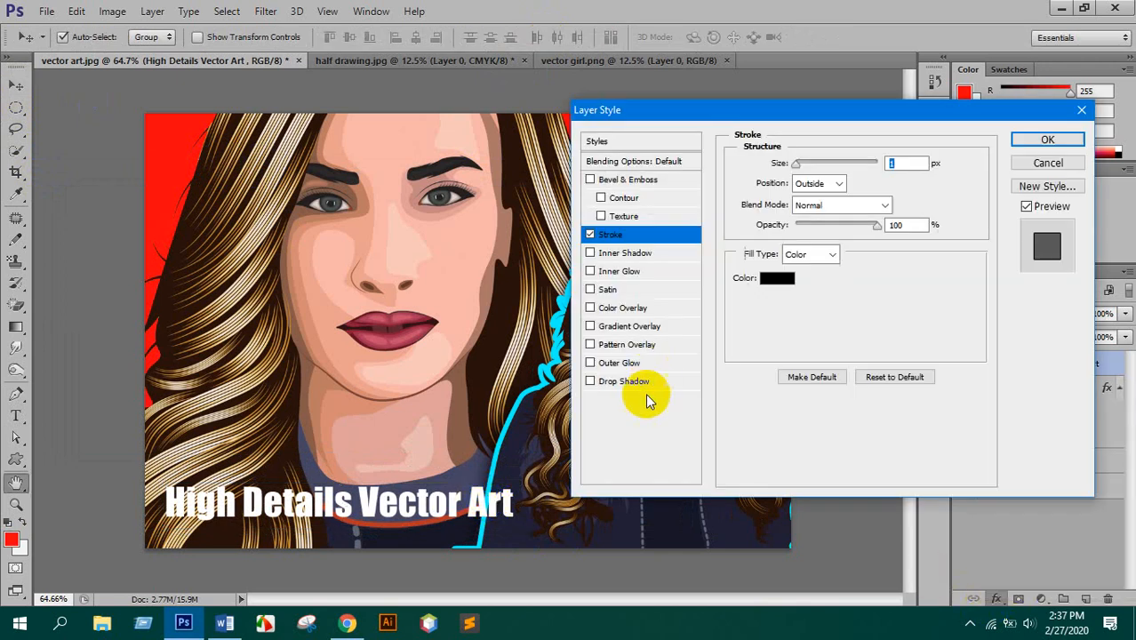
{"action": "left_click_drag", "start_coordinate": [797, 165], "coordinate": [807, 164]}
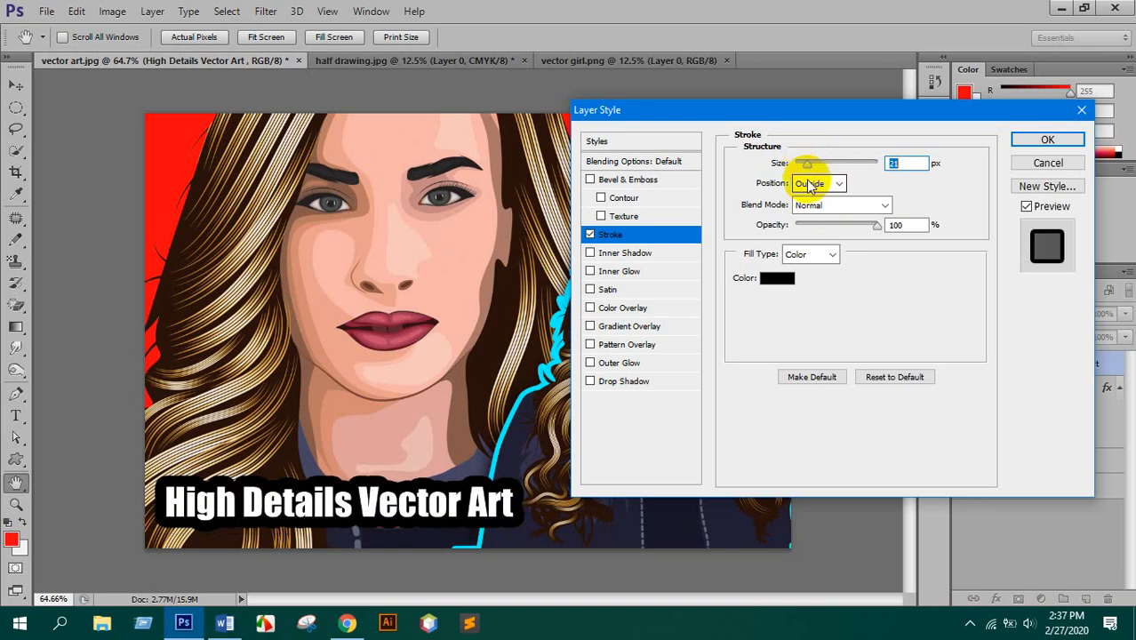
{"action": "left_click", "coordinate": [777, 278]}
{"action": "left_click_drag", "start_coordinate": [283, 258], "coordinate": [280, 198]}
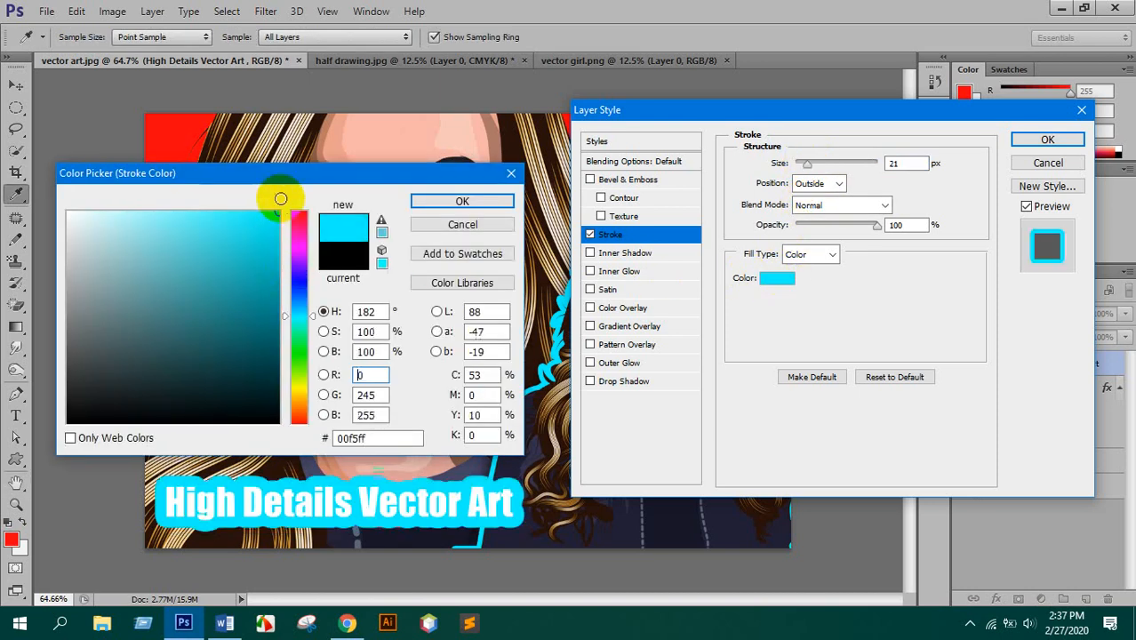
{"action": "left_click_drag", "start_coordinate": [255, 310], "coordinate": [274, 399]}
{"action": "left_click_drag", "start_coordinate": [302, 322], "coordinate": [304, 202]}
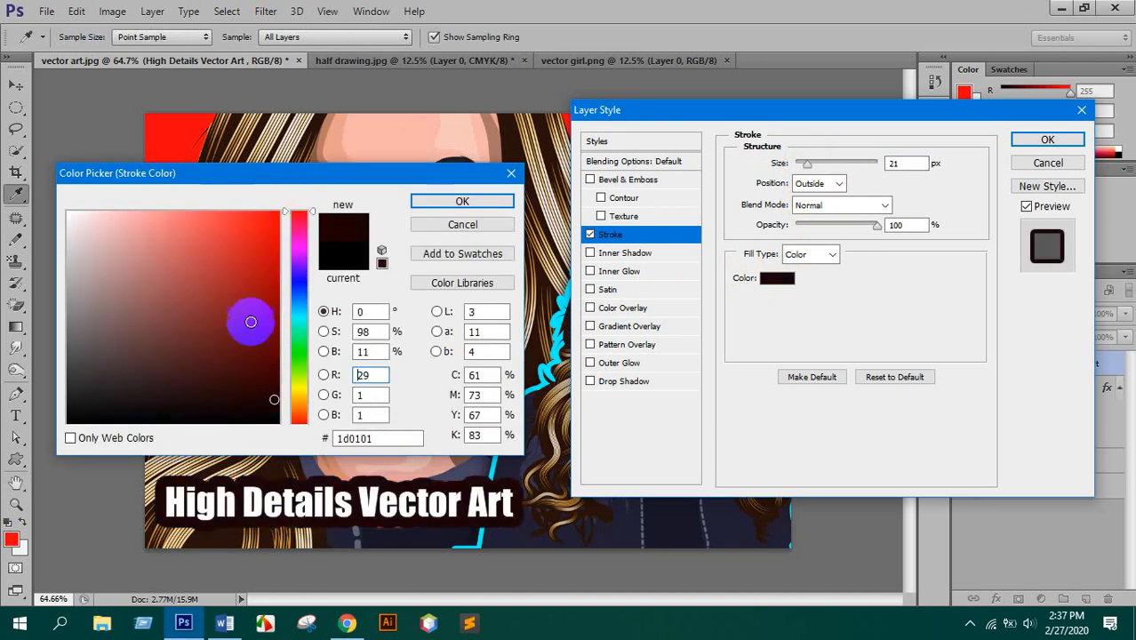
{"action": "mouse_move", "coordinate": [250, 321]}
{"action": "left_mouse_down"}
{"action": "mouse_move", "coordinate": [254, 267]}
{"action": "mouse_move", "coordinate": [278, 243]}
{"action": "left_mouse_up"}
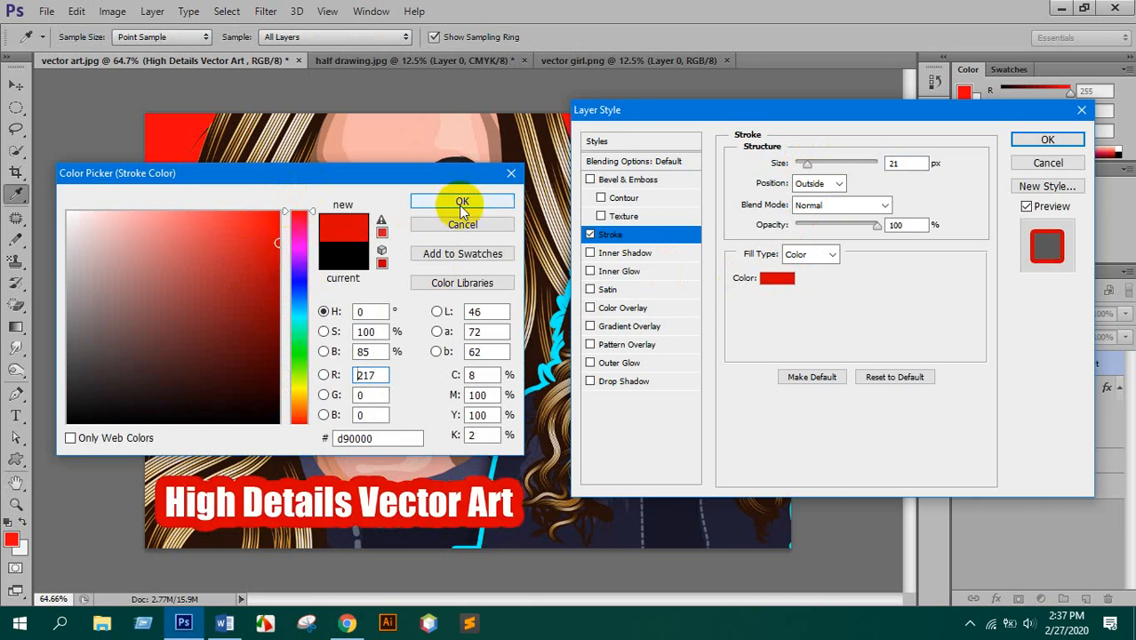
{"action": "left_click", "coordinate": [304, 384]}
{"action": "mouse_move", "coordinate": [304, 390]}
{"action": "left_mouse_down"}
{"action": "mouse_move", "coordinate": [300, 417]}
{"action": "mouse_move", "coordinate": [297, 285]}
{"action": "left_mouse_up"}
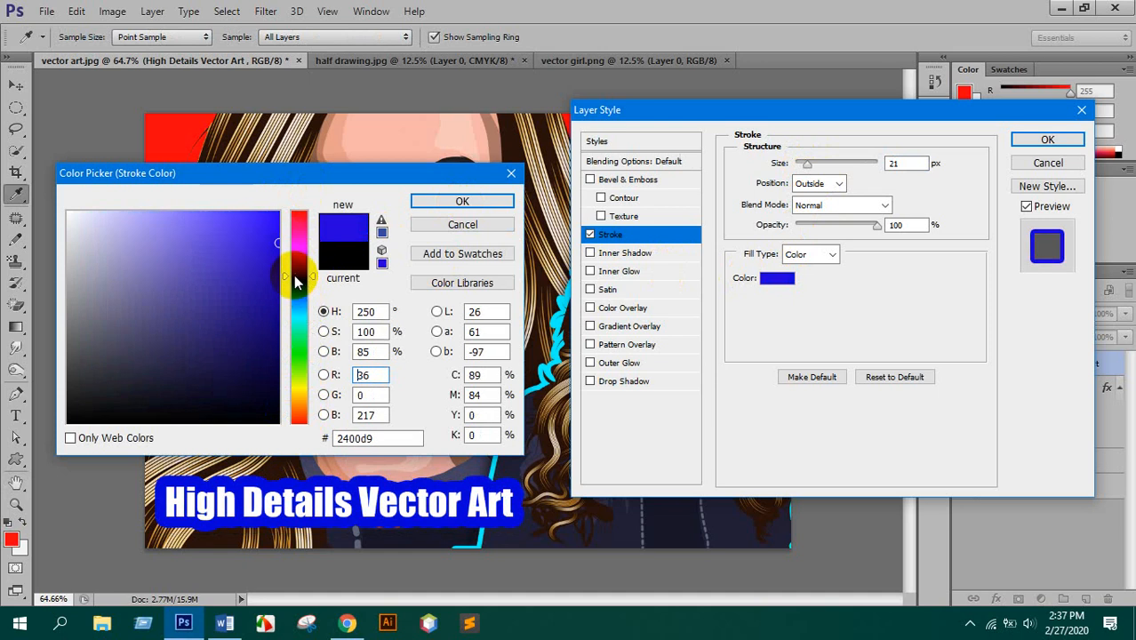
{"action": "left_click", "coordinate": [468, 203]}
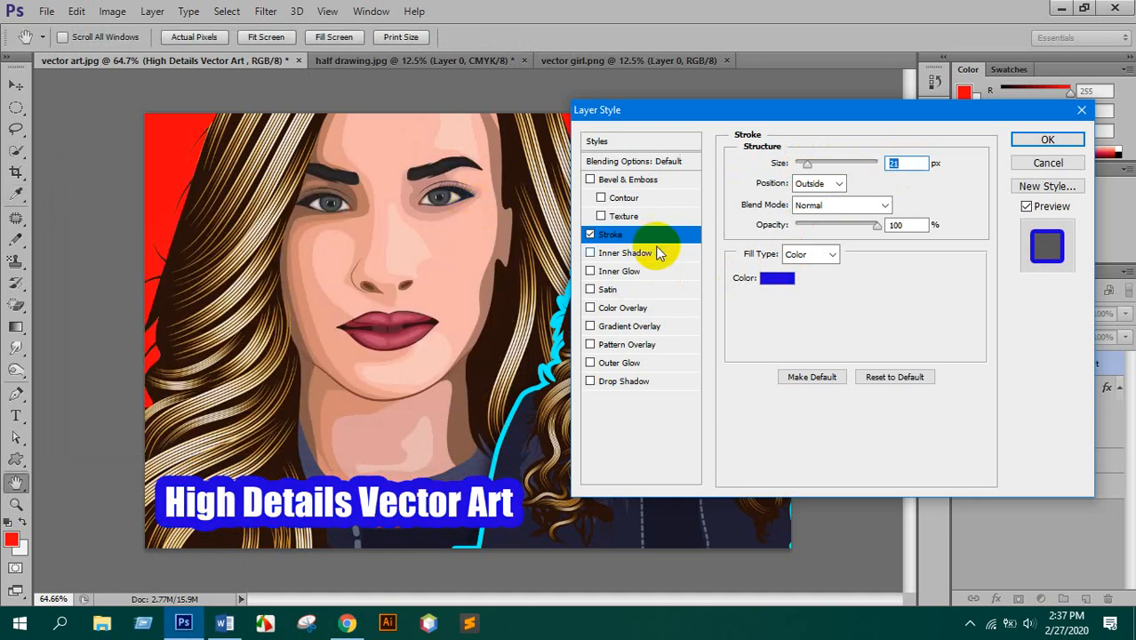
- Add an Inner Bevel to the title text with a depth of 286% and a soften value of 3 px
{"action": "left_click", "coordinate": [608, 180]}
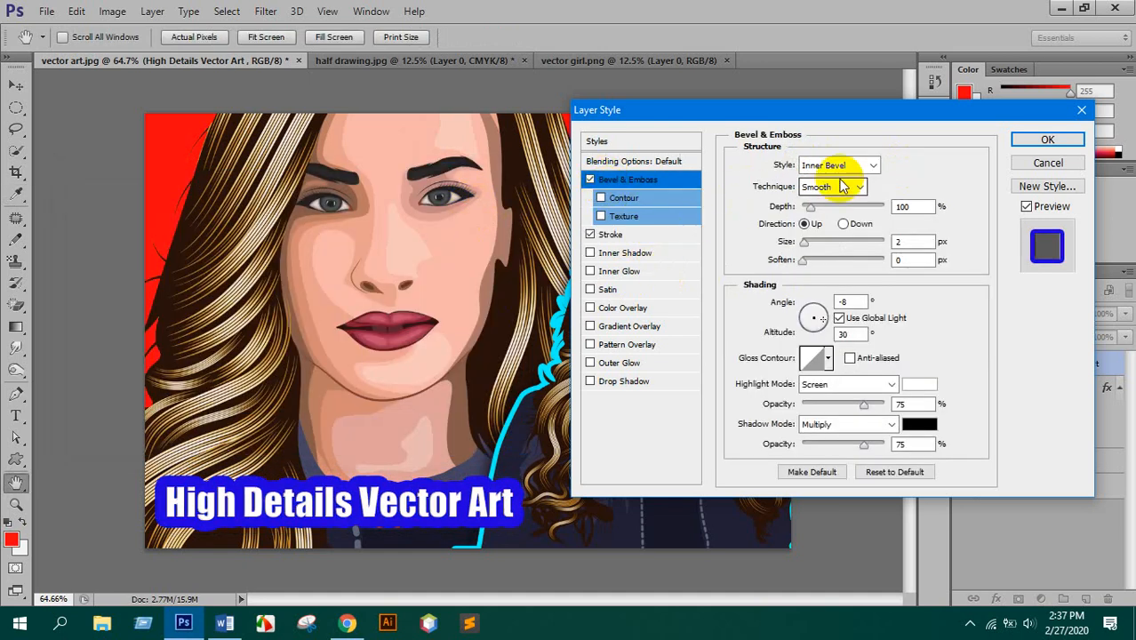
{"action": "left_click_drag", "start_coordinate": [810, 207], "coordinate": [836, 213]}
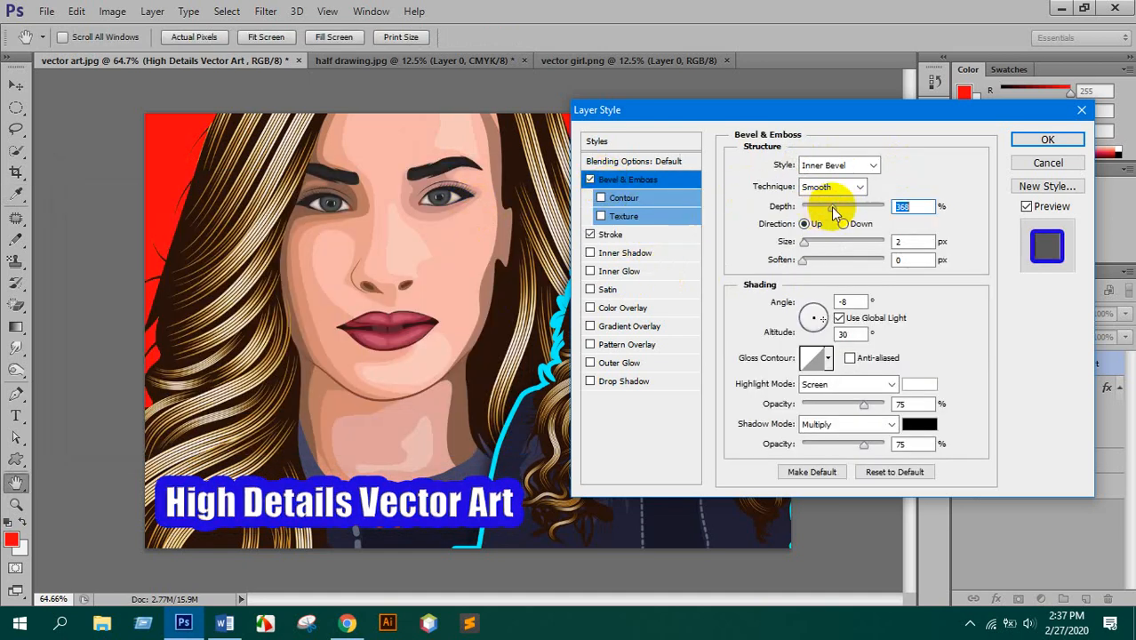
{"action": "left_click", "coordinate": [807, 259]}
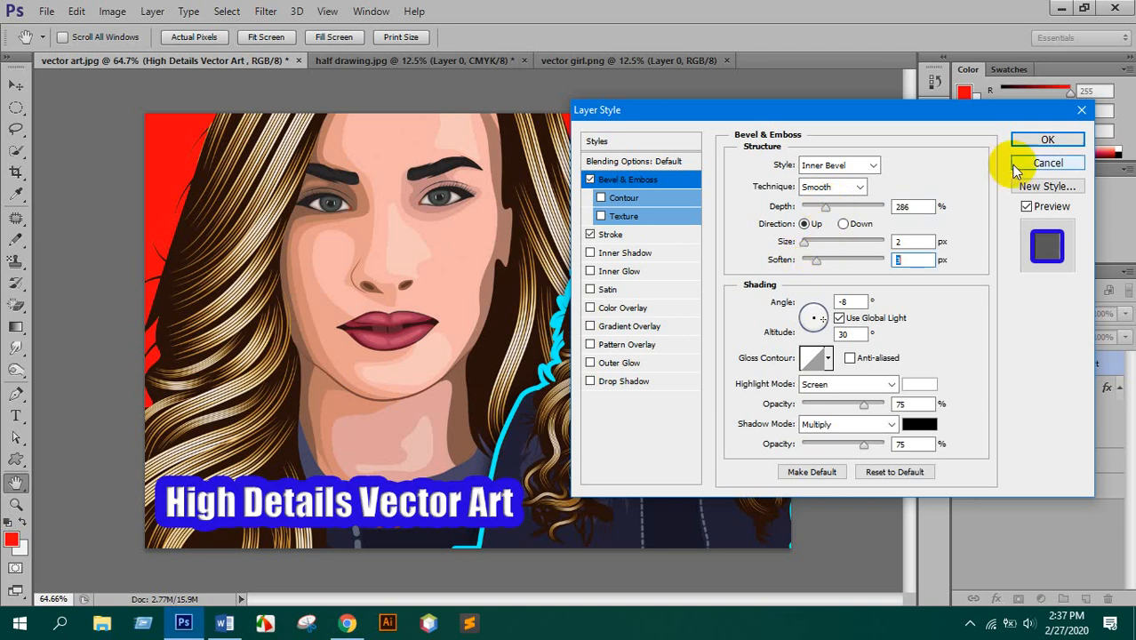
{"action": "left_click", "coordinate": [1047, 140]}
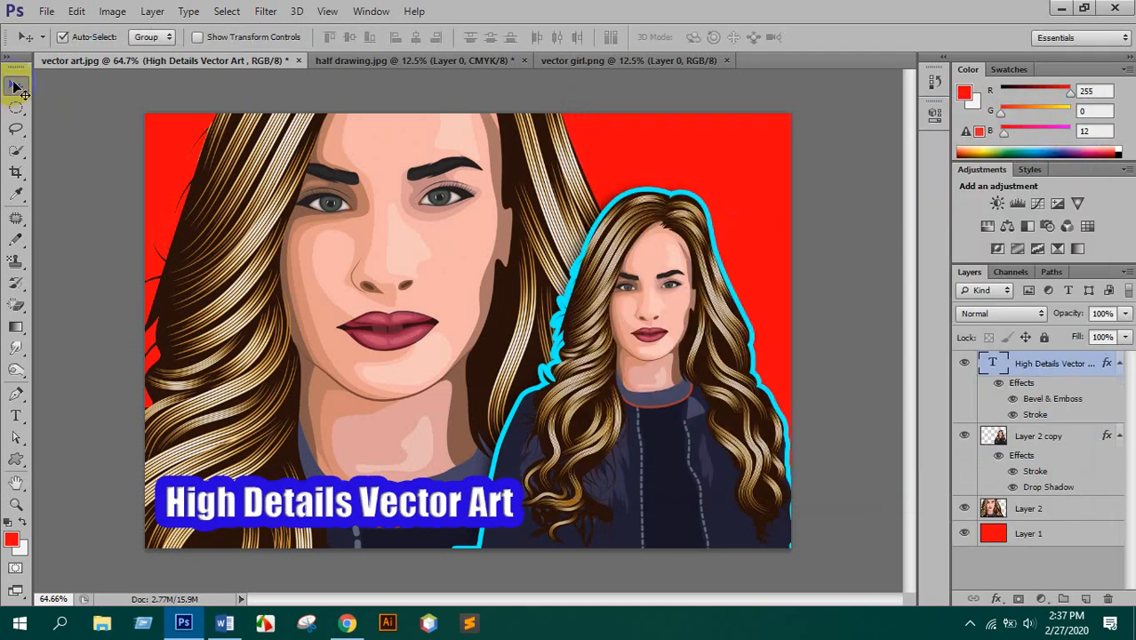
- Raise the saturation of the large portrait layer to about +26 with Hue/Saturation
{"action": "scroll", "coordinate": [549, 298], "scroll_direction": "down", "scroll_amount": 9}
{"action": "scroll", "coordinate": [479, 320], "scroll_direction": "up", "scroll_amount": 11}
{"action": "scroll", "coordinate": [526, 336], "scroll_direction": "down", "scroll_amount": 7}
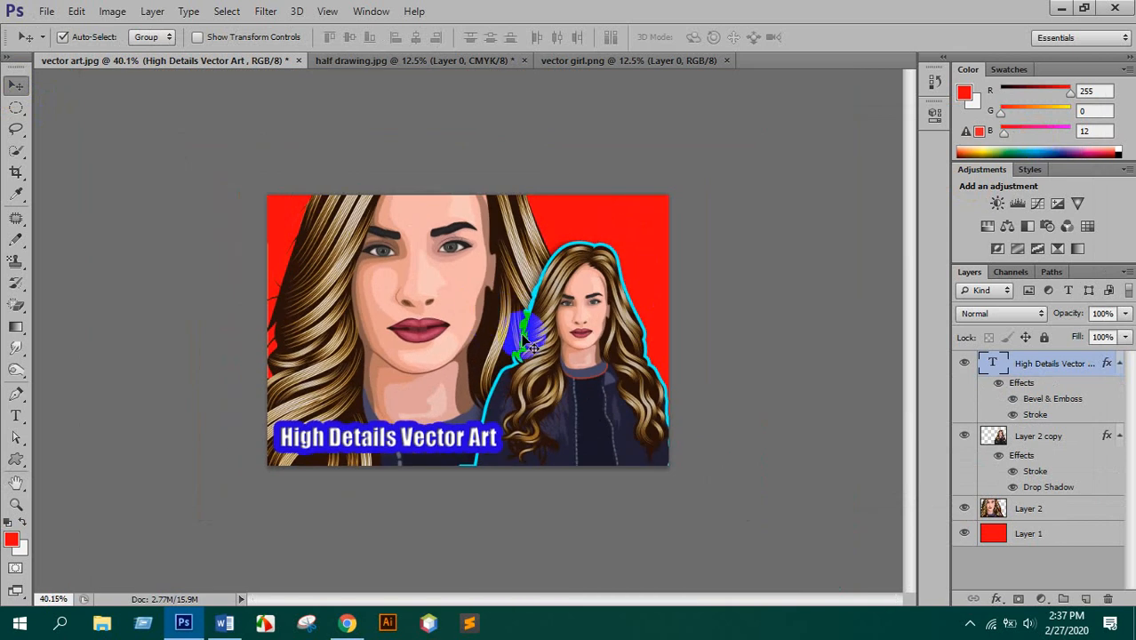
{"action": "left_click", "coordinate": [405, 280]}
{"action": "key", "text": "ctrl+u"}
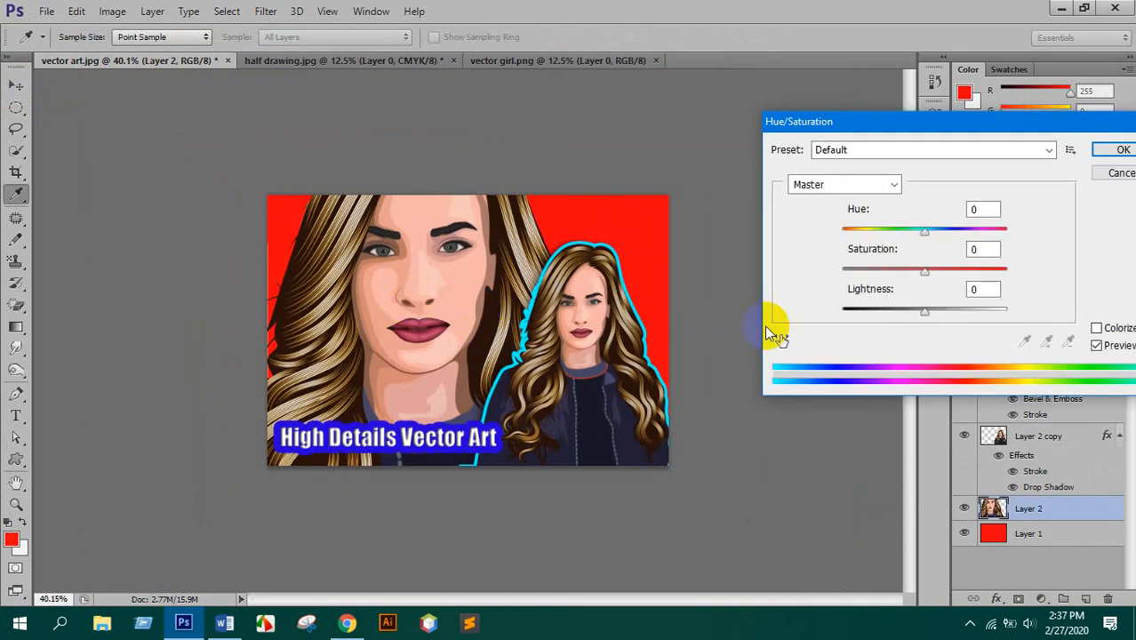
{"action": "left_click_drag", "start_coordinate": [926, 271], "coordinate": [940, 271]}
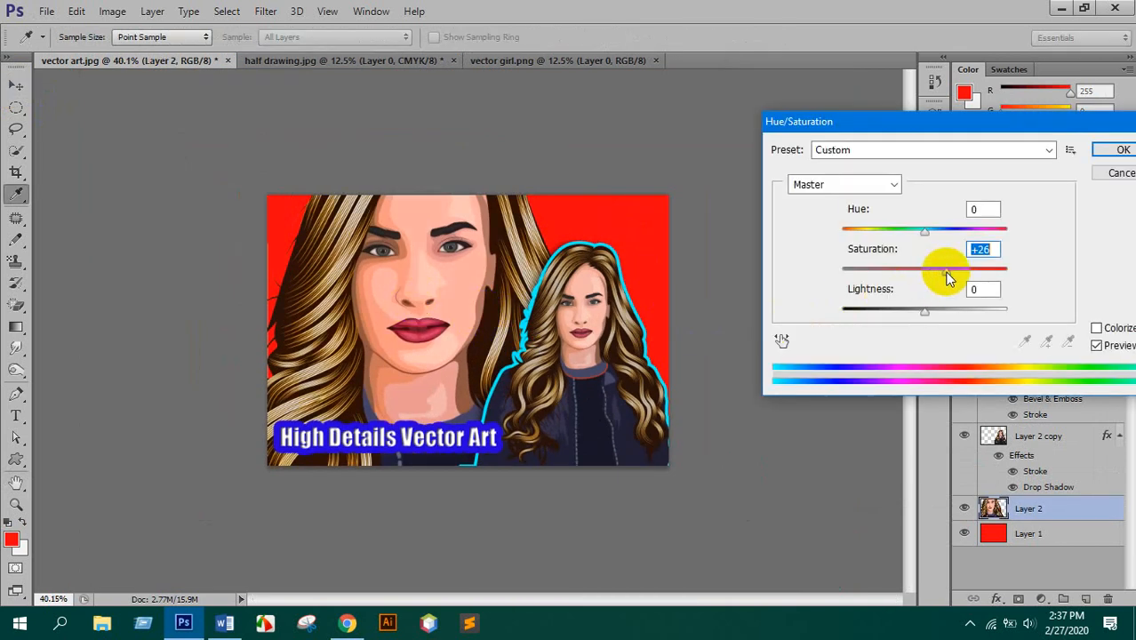
{"action": "key", "text": "Return"}
{"action": "key", "text": "v"}
- Save a JPEG copy of the thumbnail to the Desktop as vector art2.jpg
{"action": "key", "text": "ctrl+shift+s"}
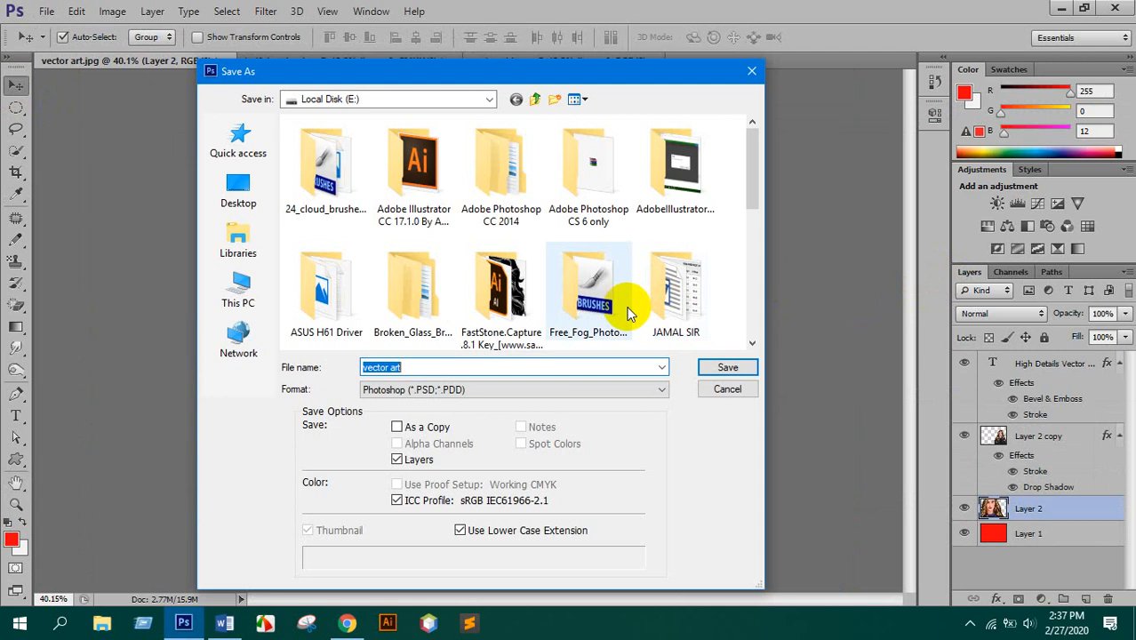
{"action": "left_click", "coordinate": [424, 367]}
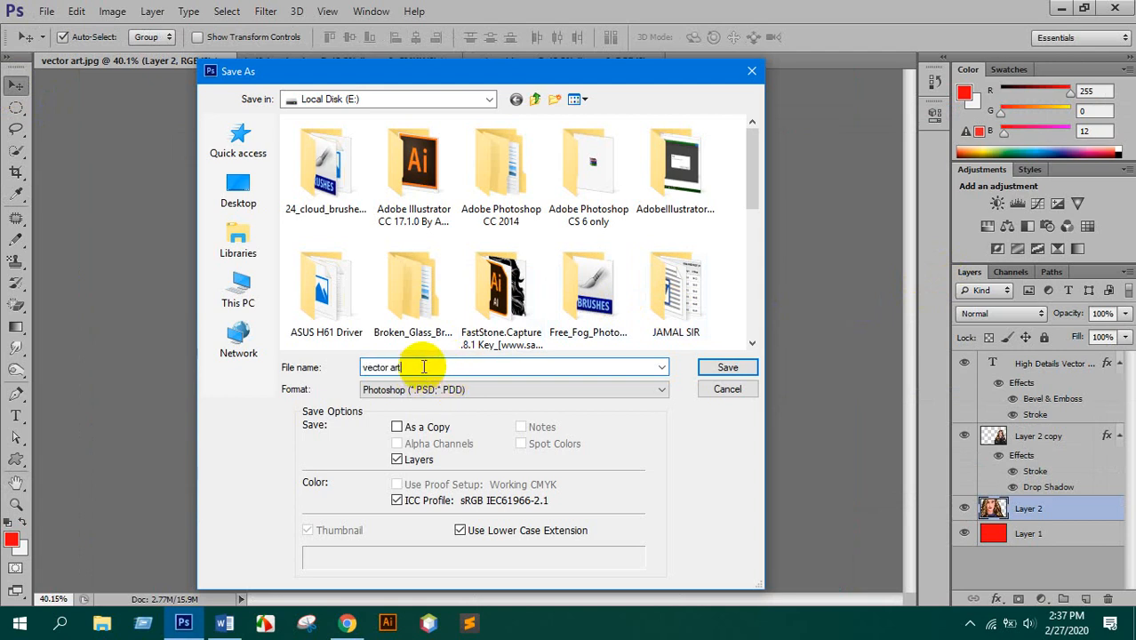
{"action": "type", "text": "2"}
{"action": "left_click", "coordinate": [404, 389]}
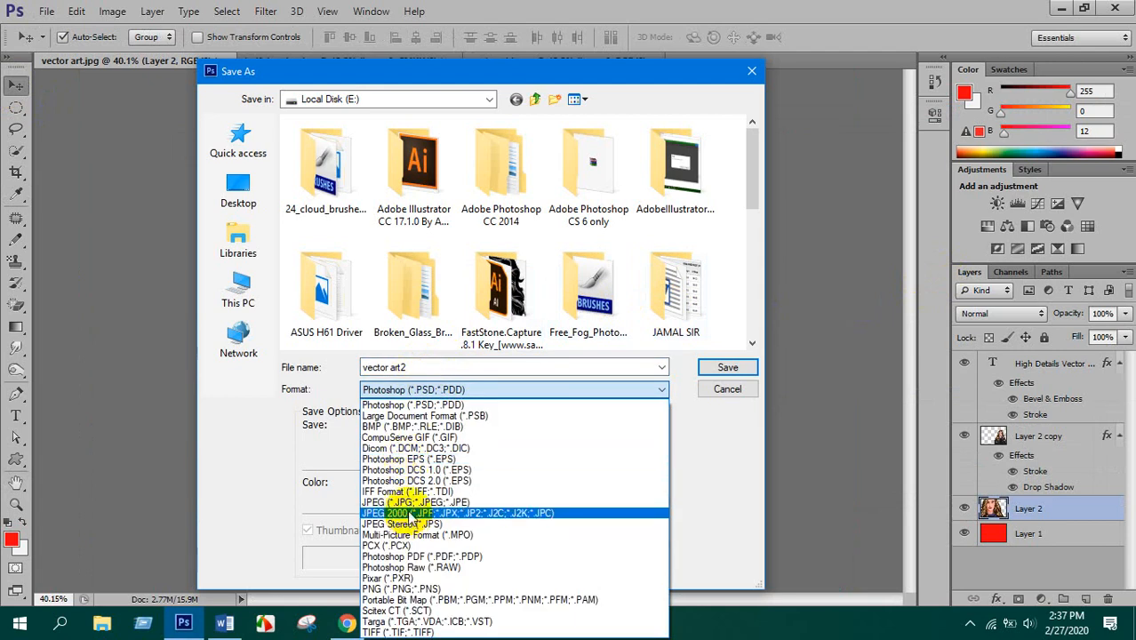
{"action": "left_click", "coordinate": [409, 502]}
{"action": "left_click", "coordinate": [236, 197]}
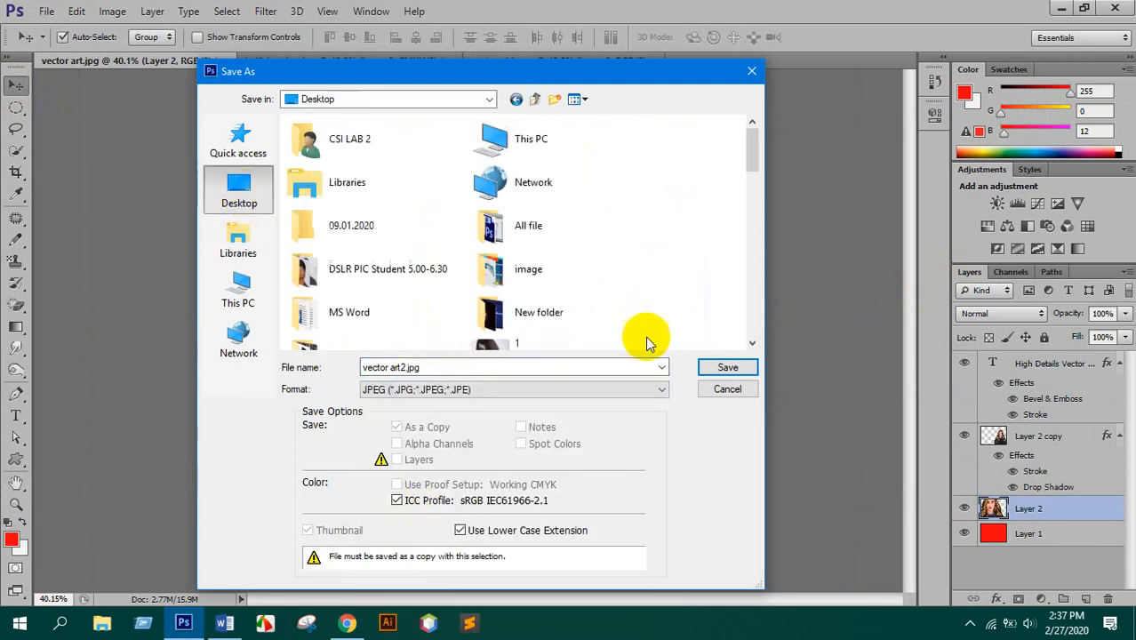
{"action": "left_click", "coordinate": [756, 368]}
{"action": "left_click", "coordinate": [604, 122]}
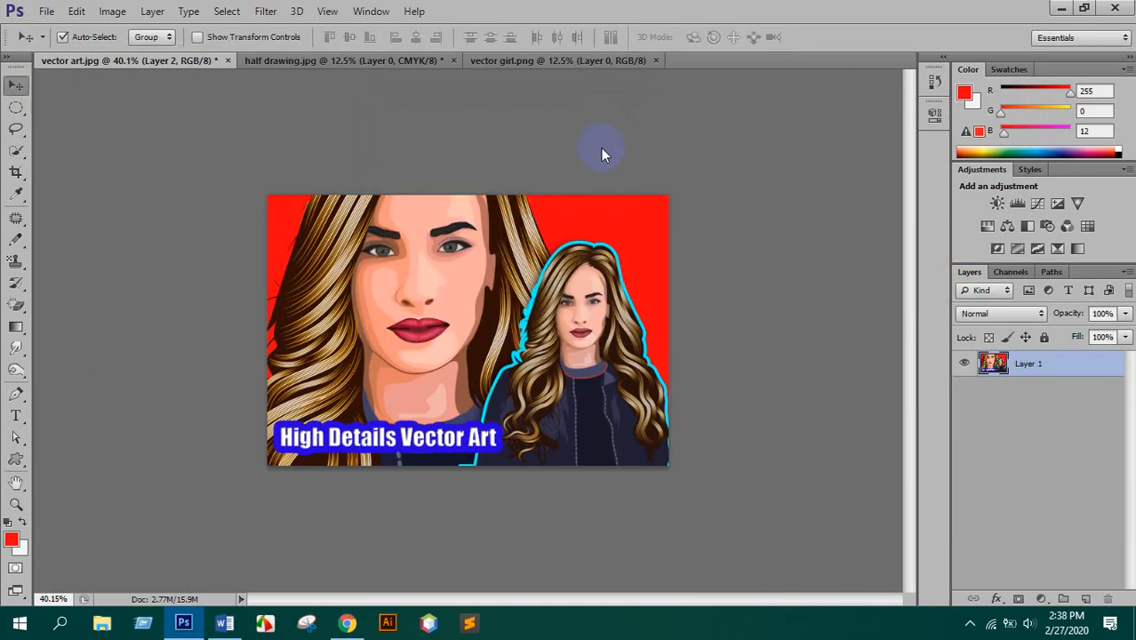
- Delete the title text layer and both portrait layers, keeping only the red background layer
{"action": "left_click", "coordinate": [1033, 372]}
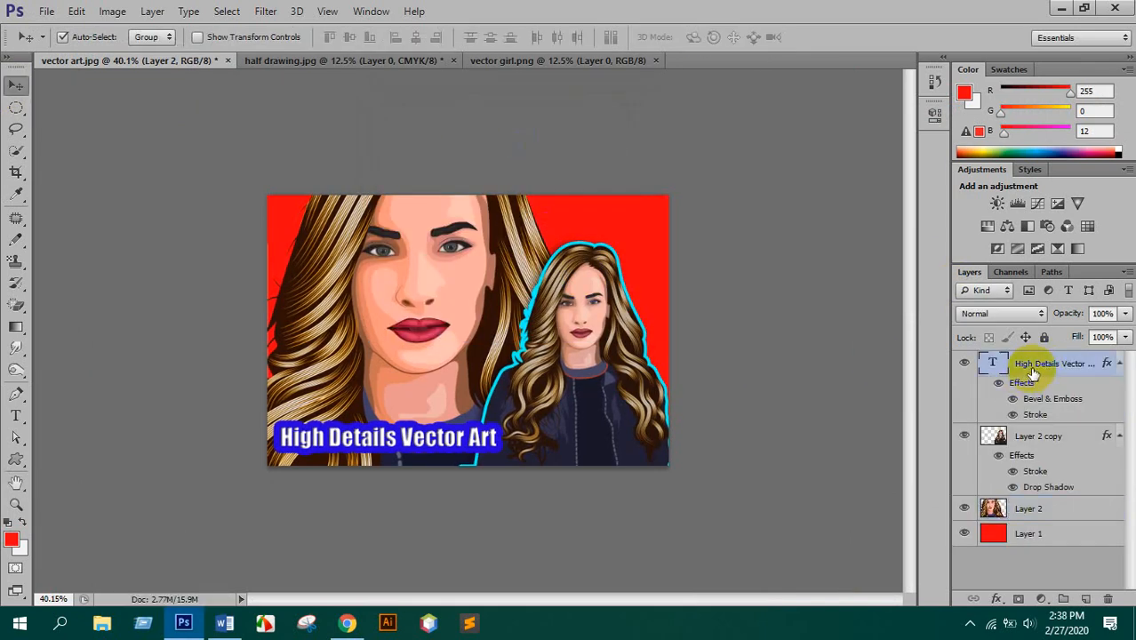
{"action": "key", "text": "Delete"}
{"action": "key", "text": "Delete"}
{"action": "key", "text": "Delete"}
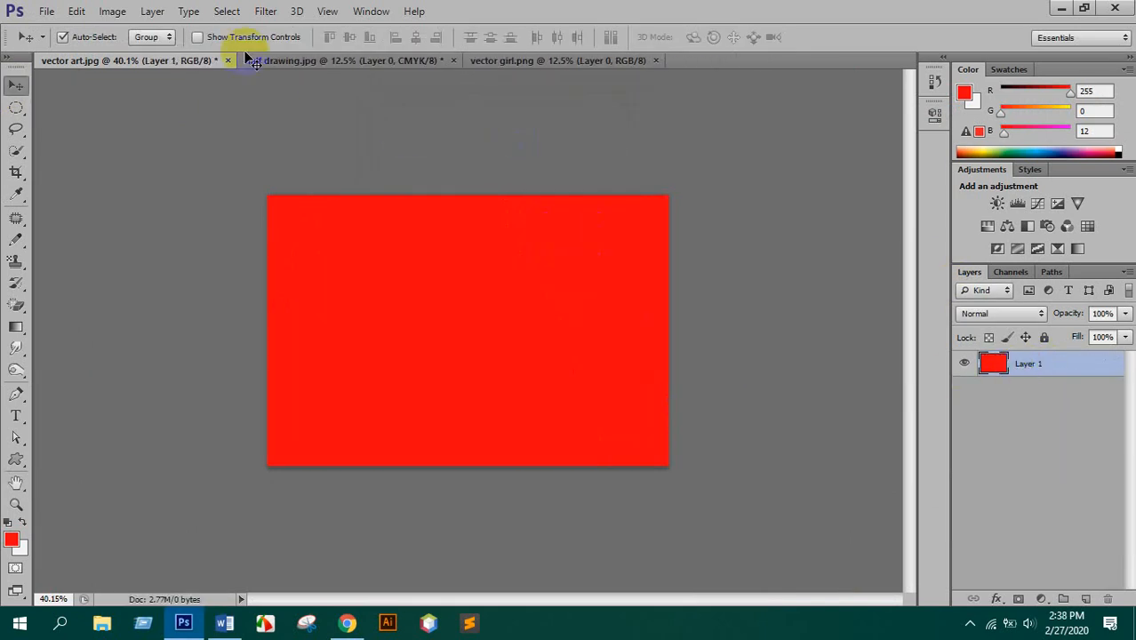
- Bring the hat portrait from vector girl.png into vector art.jpg and scale it down to fill the right part of the red canvas
{"action": "left_click", "coordinate": [487, 60]}
{"action": "left_click_drag", "start_coordinate": [489, 327], "coordinate": [528, 327]}
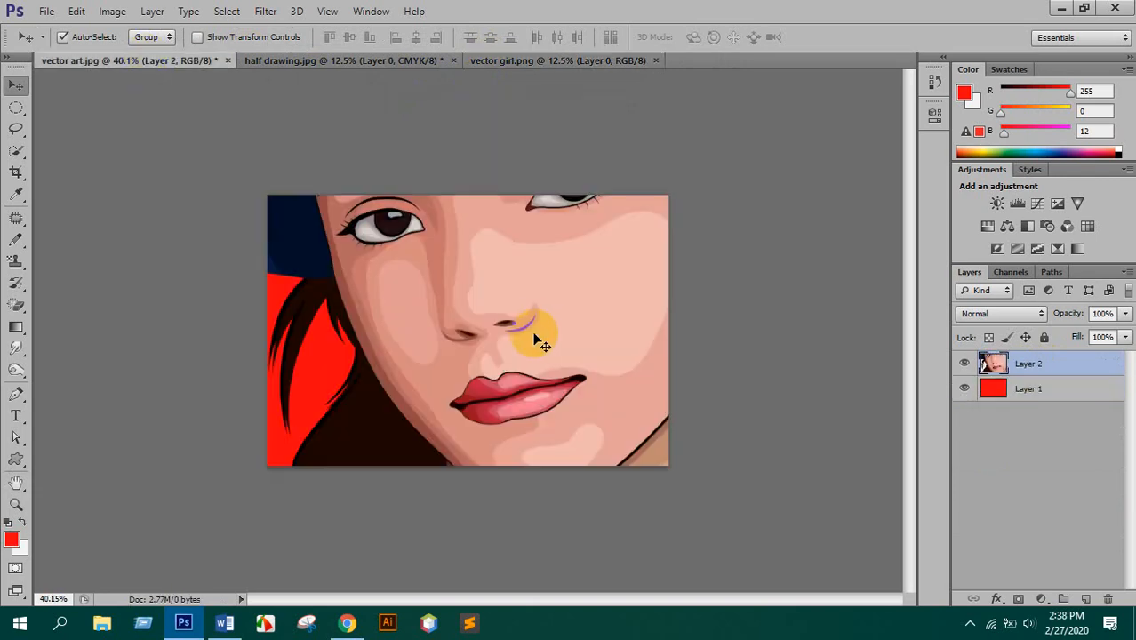
{"action": "key", "text": "ctrl+t"}
{"action": "key", "text": "ctrl+0"}
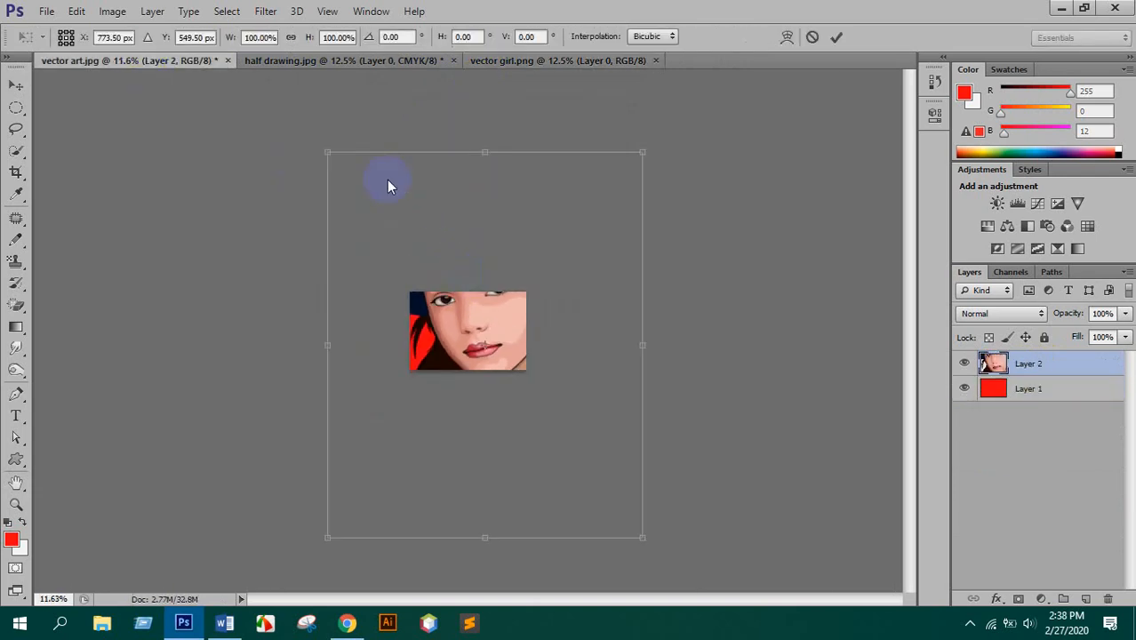
{"action": "left_click_drag", "start_coordinate": [321, 156], "coordinate": [443, 295]}
{"action": "scroll", "coordinate": [479, 336], "scroll_direction": "up", "scroll_amount": 8}
{"action": "left_click_drag", "start_coordinate": [540, 337], "coordinate": [552, 236]}
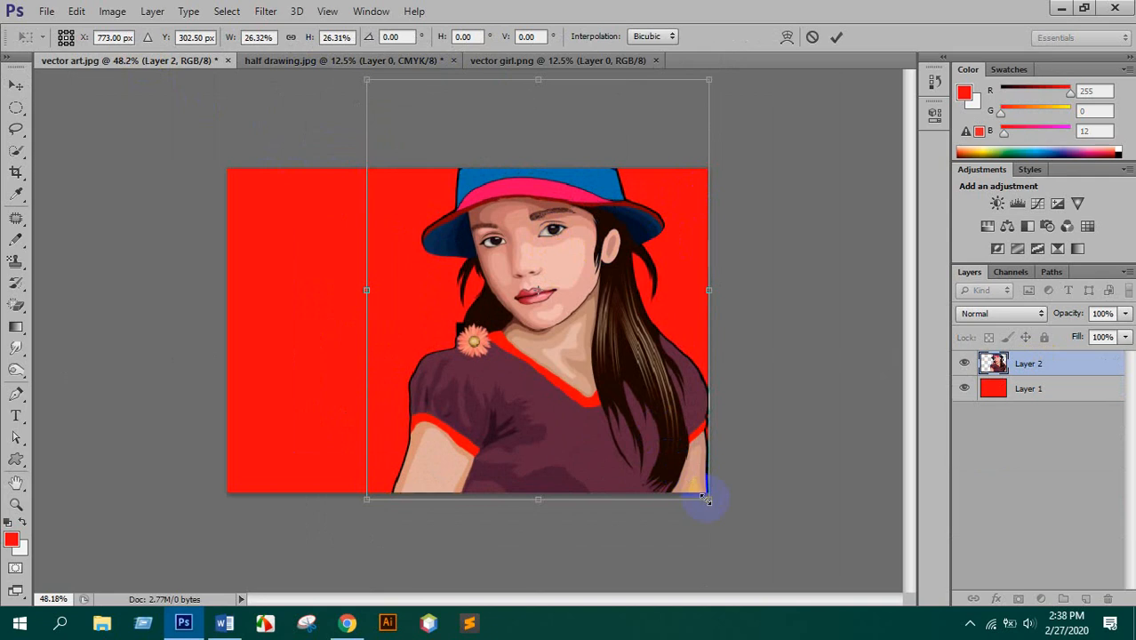
{"action": "left_click_drag", "start_coordinate": [705, 500], "coordinate": [731, 527]}
- Duplicate the hat portrait, shrink the copy and place it along the left side of the image with its whole hat inside the canvas
{"action": "left_click_drag", "start_coordinate": [635, 370], "coordinate": [437, 353]}
{"action": "key", "text": "Return"}
{"action": "scroll", "coordinate": [585, 393], "scroll_direction": "down", "scroll_amount": 2}
{"action": "key", "text": "ctrl+t"}
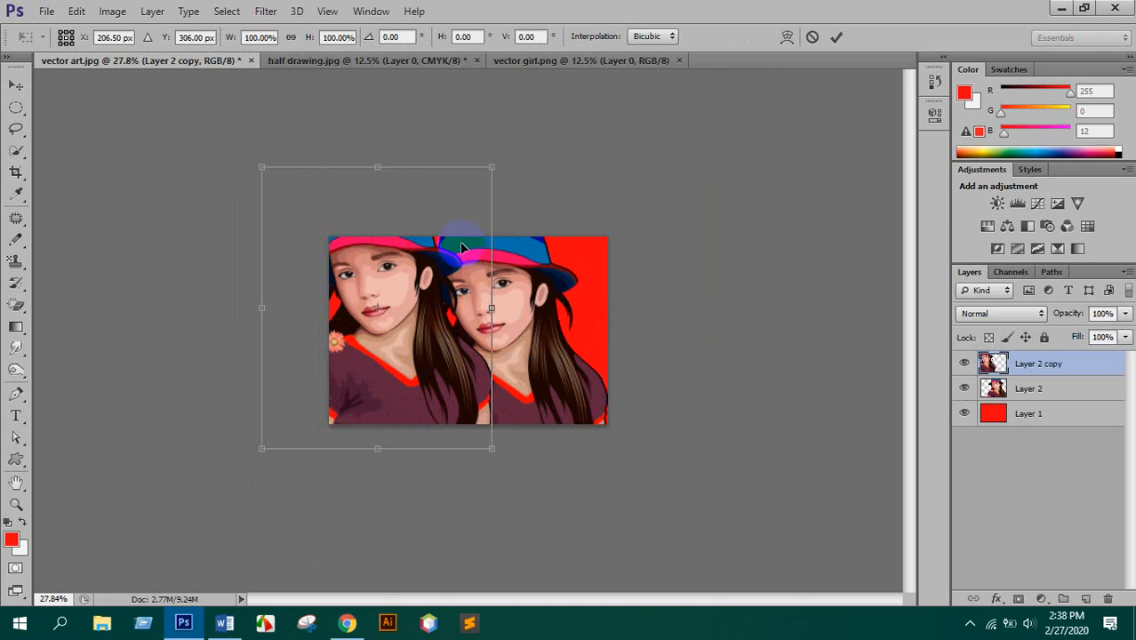
{"action": "left_click_drag", "start_coordinate": [493, 166], "coordinate": [448, 223]}
{"action": "left_click_drag", "start_coordinate": [417, 347], "coordinate": [425, 378]}
{"action": "key", "text": "Return"}
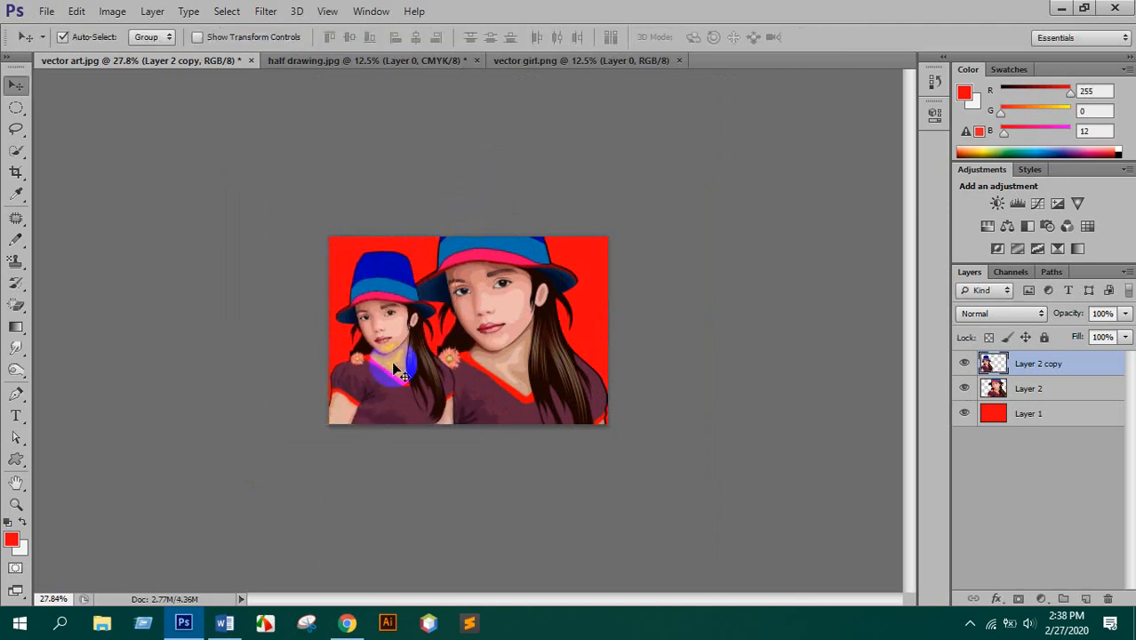
- Give the smaller portrait copy a bright cyan outside stroke about 8 px wide
{"action": "scroll", "coordinate": [469, 330], "scroll_direction": "up", "scroll_amount": 3}
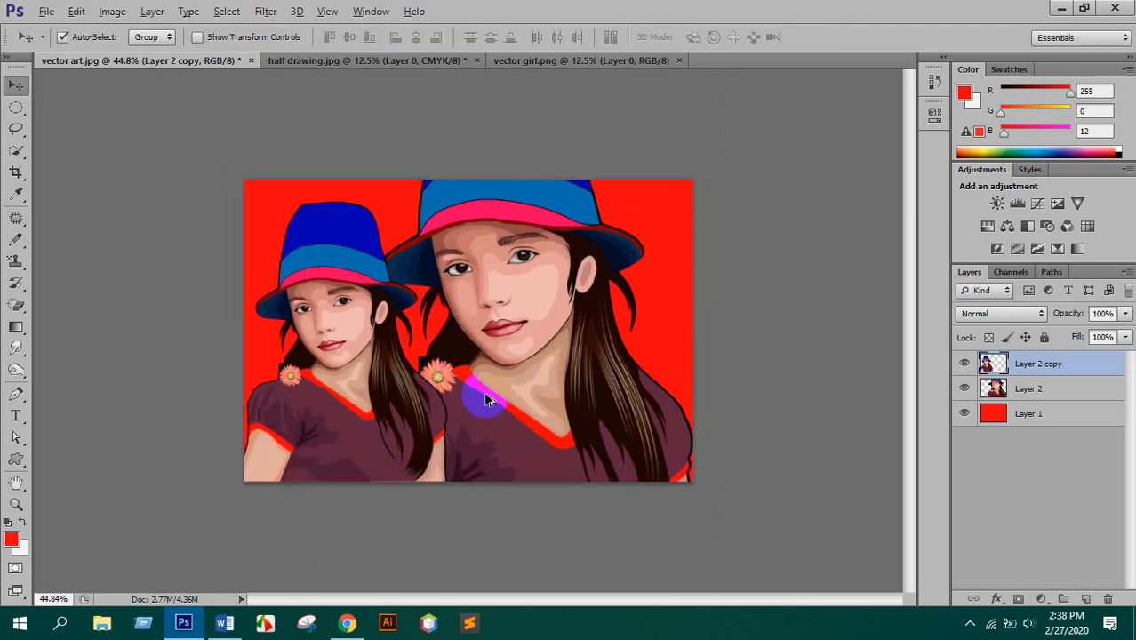
{"action": "left_click", "coordinate": [996, 598]}
{"action": "left_click", "coordinate": [1023, 438]}
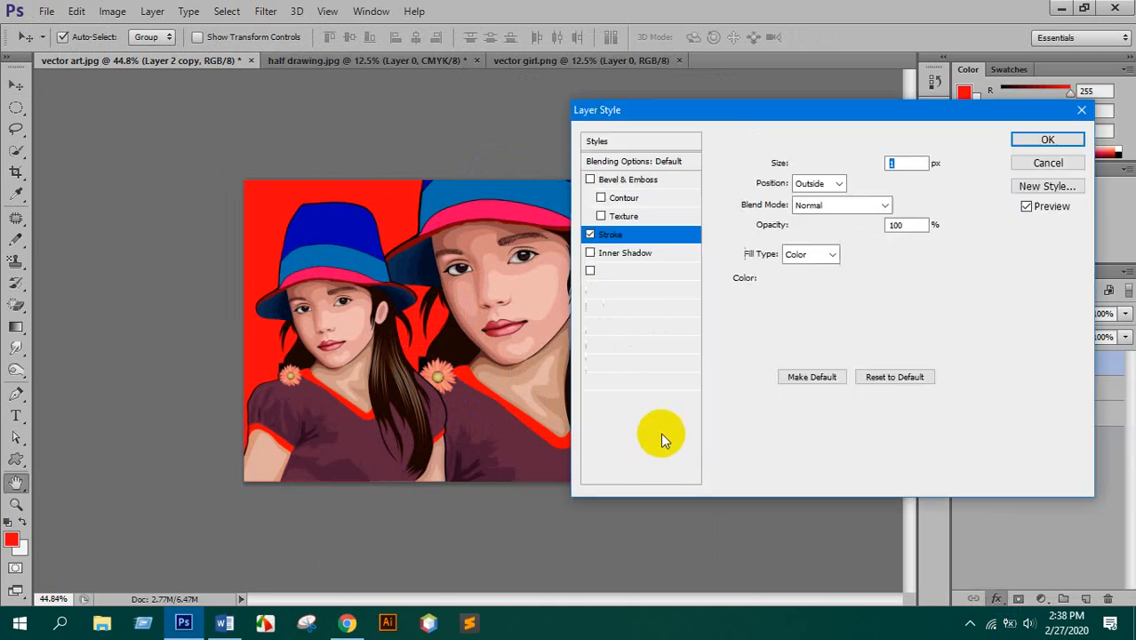
{"action": "left_click", "coordinate": [776, 279]}
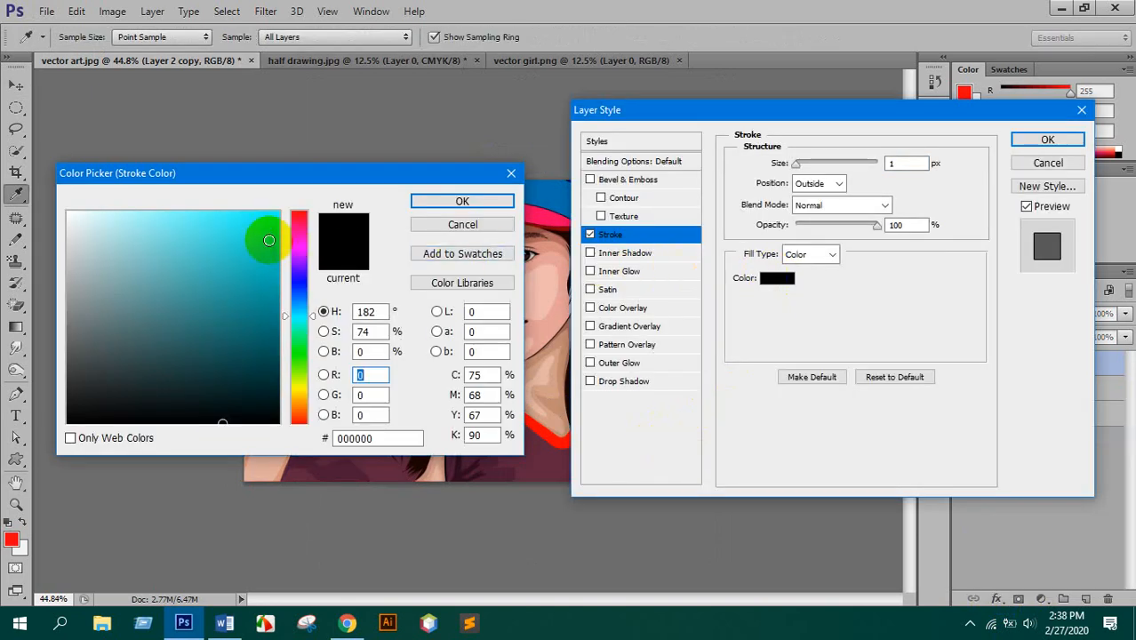
{"action": "left_click", "coordinate": [267, 196]}
{"action": "left_click", "coordinate": [446, 198]}
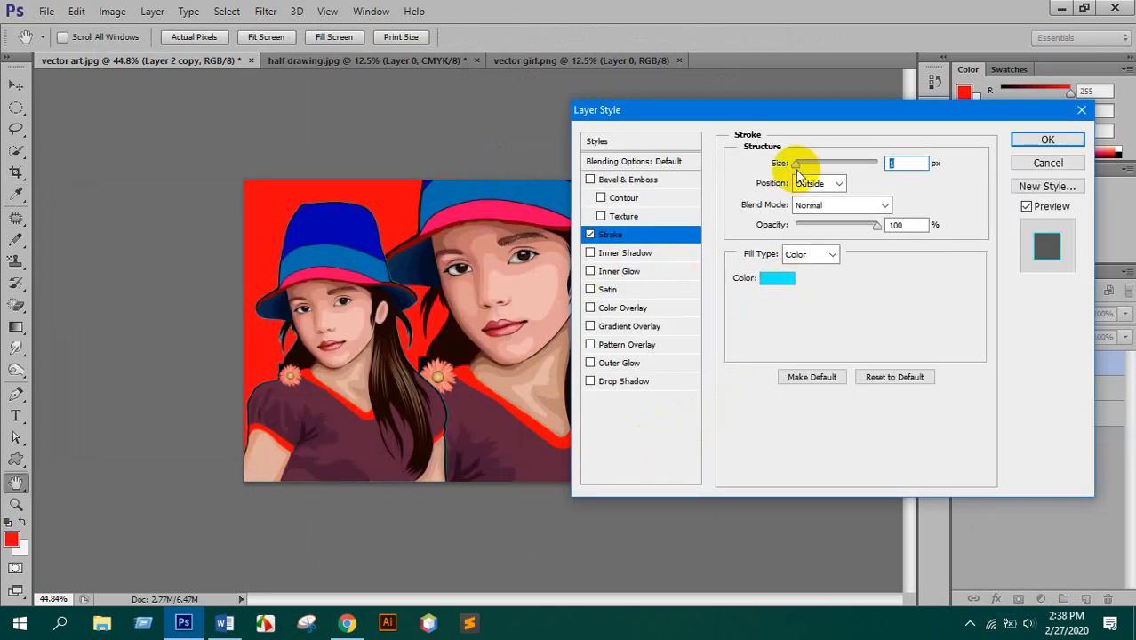
{"action": "left_click_drag", "start_coordinate": [796, 163], "coordinate": [802, 168]}
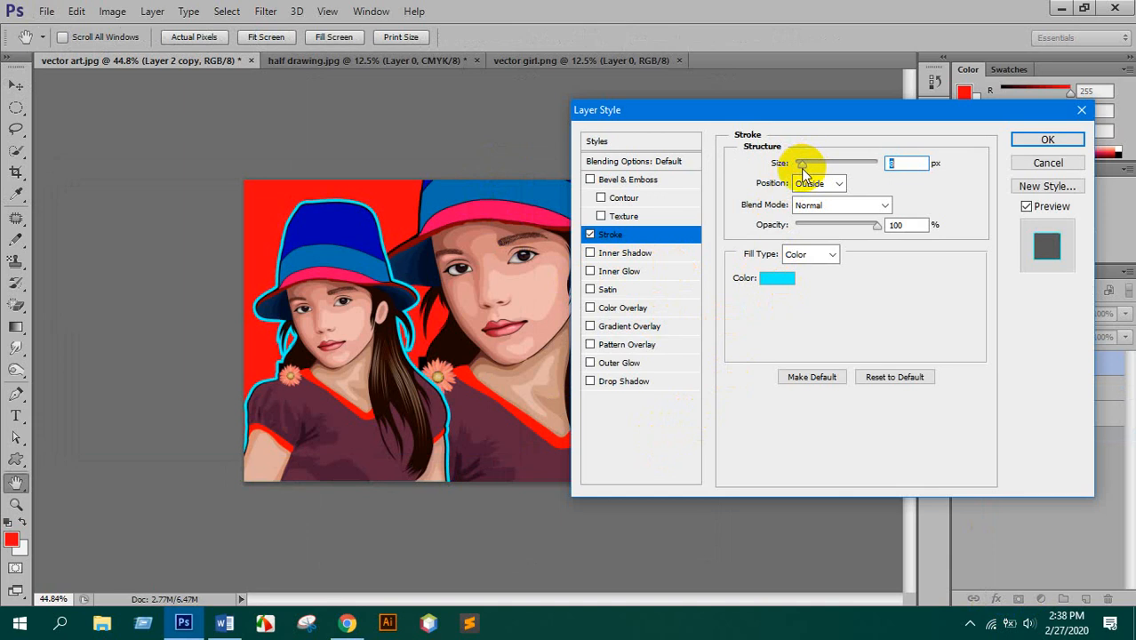
{"action": "left_click", "coordinate": [1036, 139]}
- Raise the saturation of the large hat portrait layer to about +20 with Hue/Saturation
{"action": "key", "text": "v"}
{"action": "left_click", "coordinate": [552, 308]}
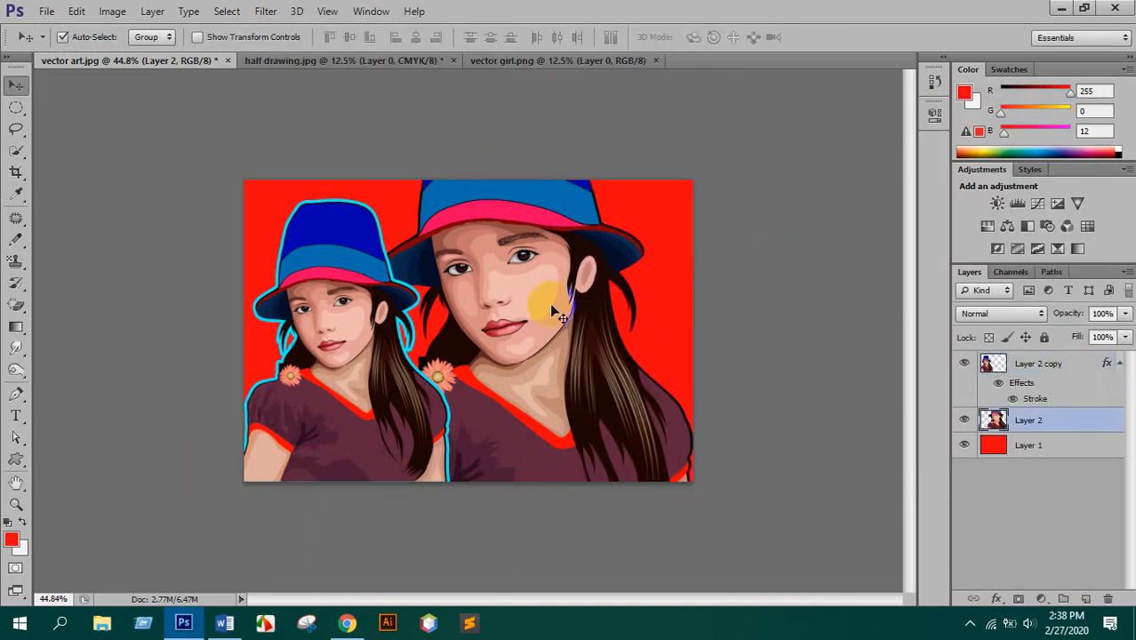
{"action": "key", "text": "ctrl+u"}
{"action": "left_click_drag", "start_coordinate": [941, 281], "coordinate": [945, 272]}
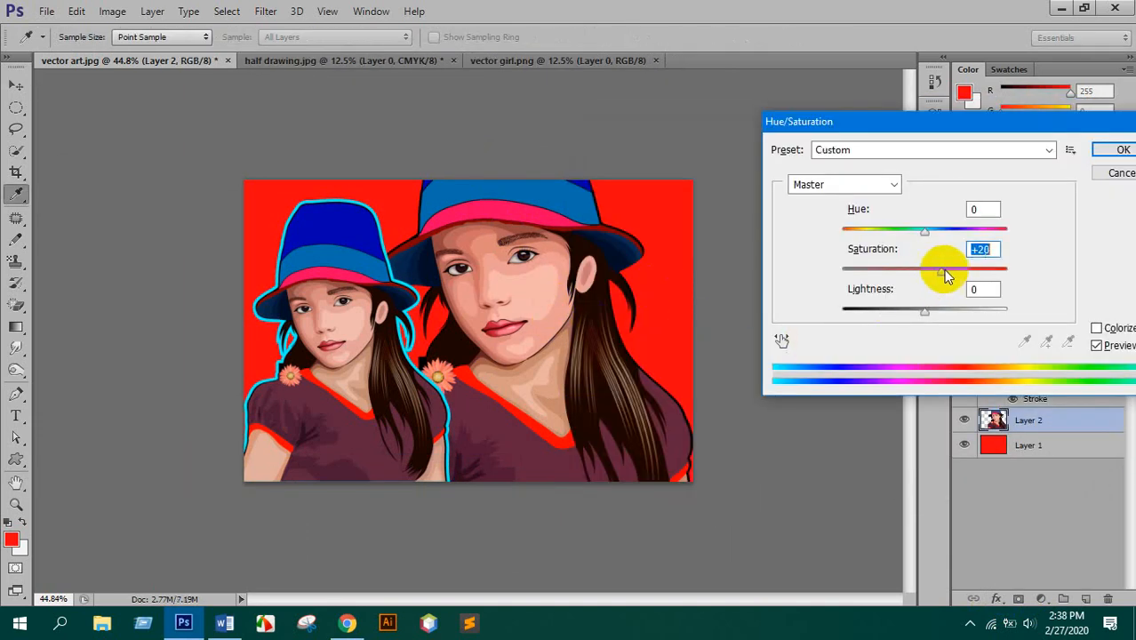
{"action": "left_click", "coordinate": [1122, 149]}
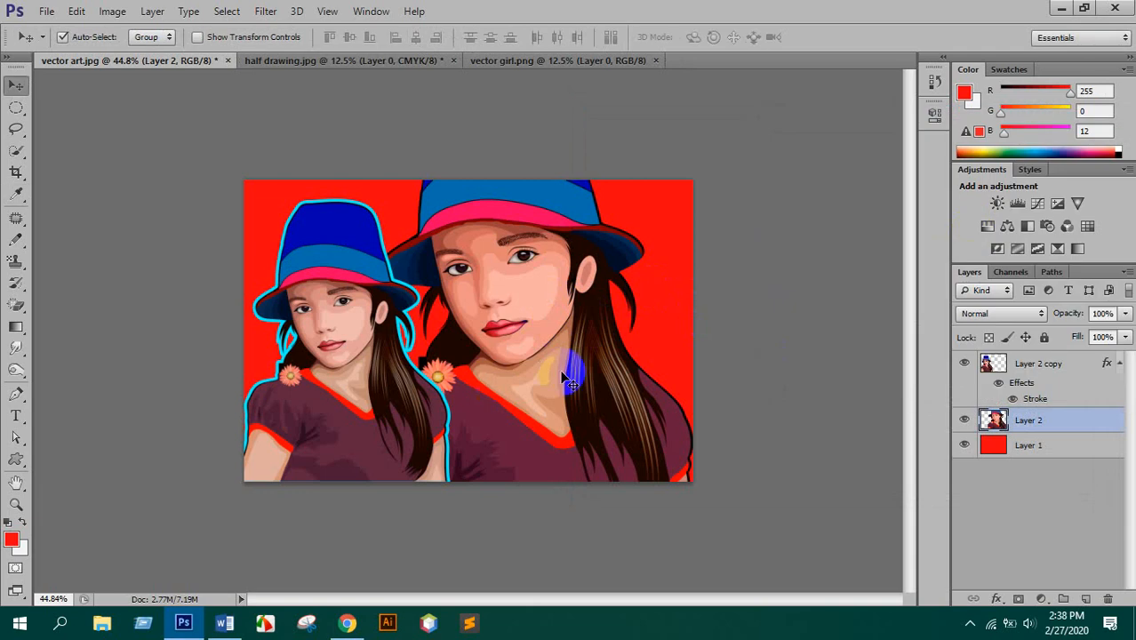
- Set the foreground color to yellow (#ffea00) and fill the background layer with it
{"action": "left_click", "coordinate": [1011, 448]}
{"action": "left_click", "coordinate": [11, 539]}
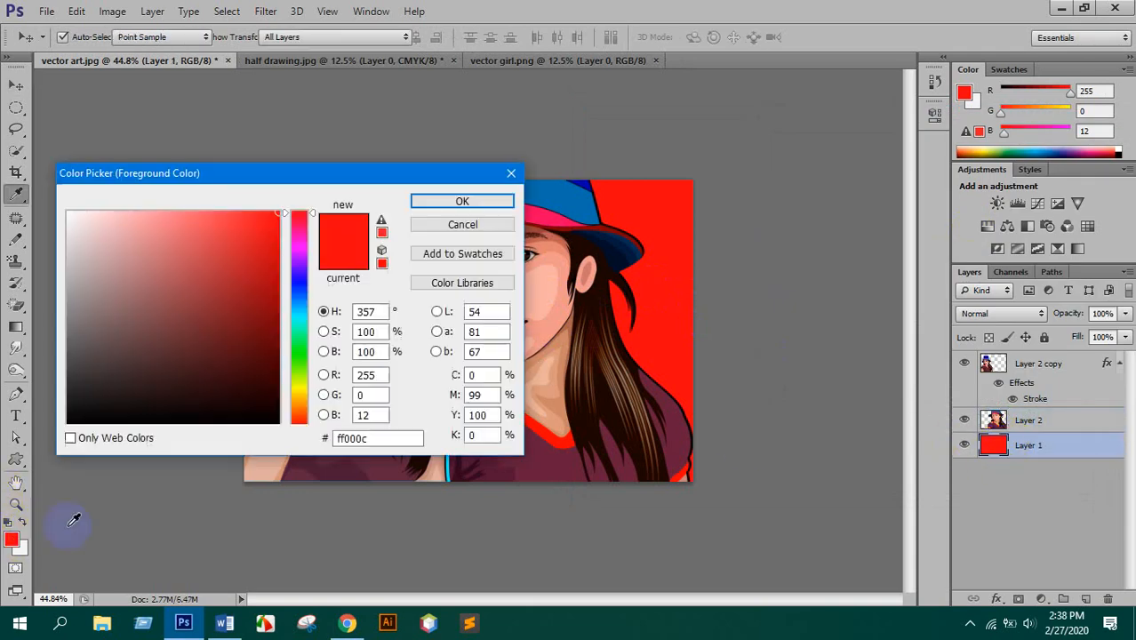
{"action": "left_click", "coordinate": [300, 391]}
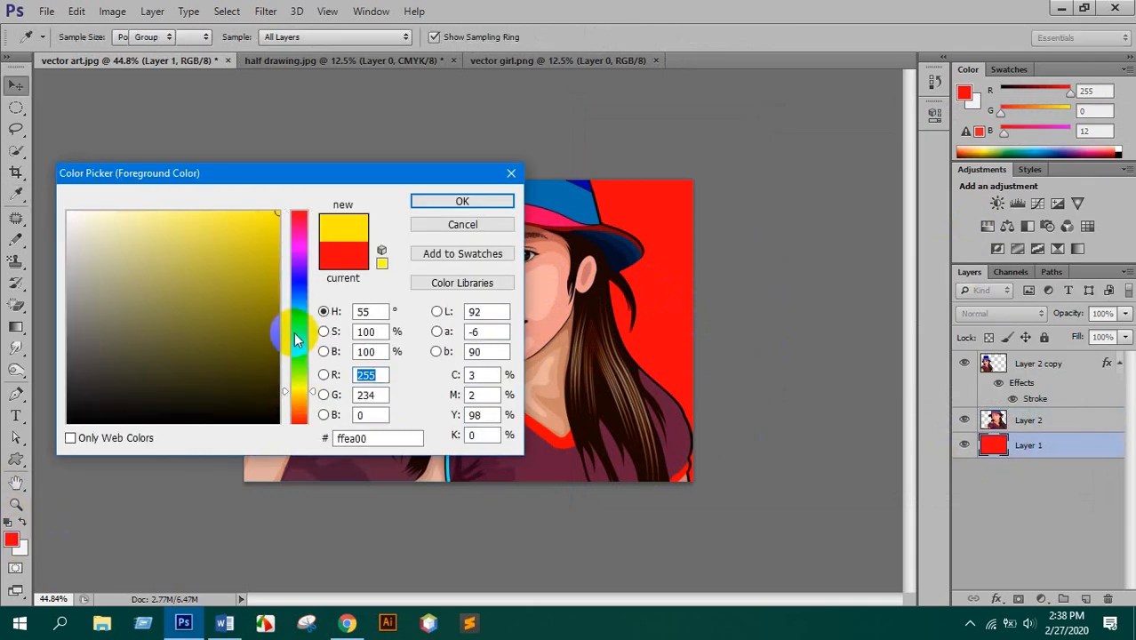
{"action": "key", "text": "Return"}
{"action": "key", "text": "alt+BackSpace"}
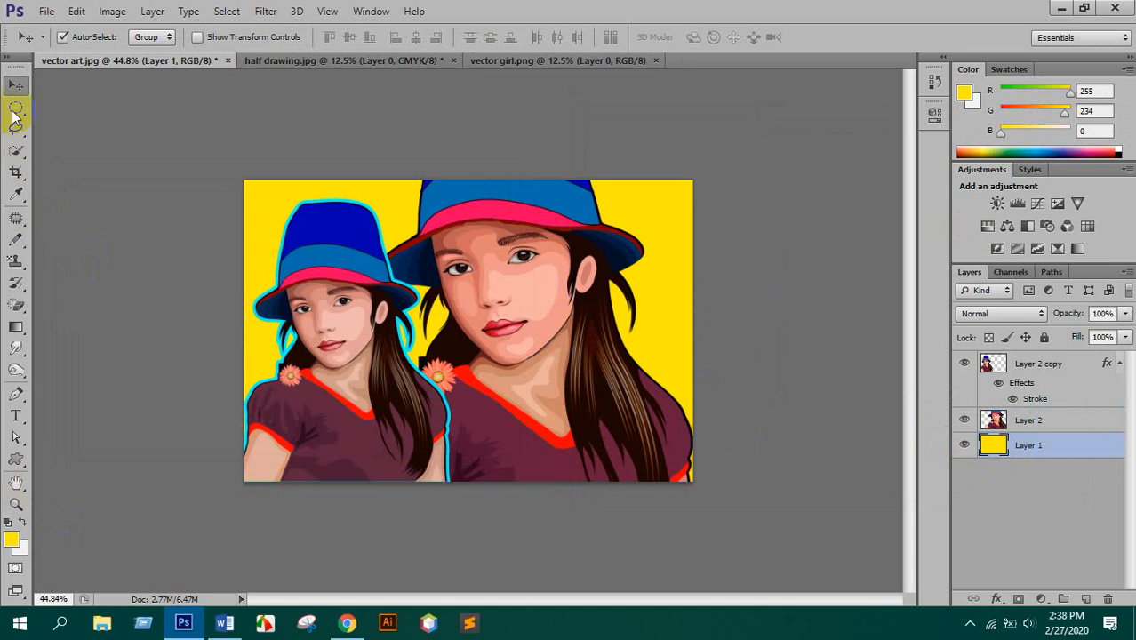
- Examine both portraits and the yellow background up close and at full view
{"action": "left_click", "coordinate": [90, 148]}
{"action": "scroll", "coordinate": [562, 325], "scroll_direction": "down", "scroll_amount": 4}
{"action": "scroll", "coordinate": [512, 316], "scroll_direction": "up", "scroll_amount": 9}
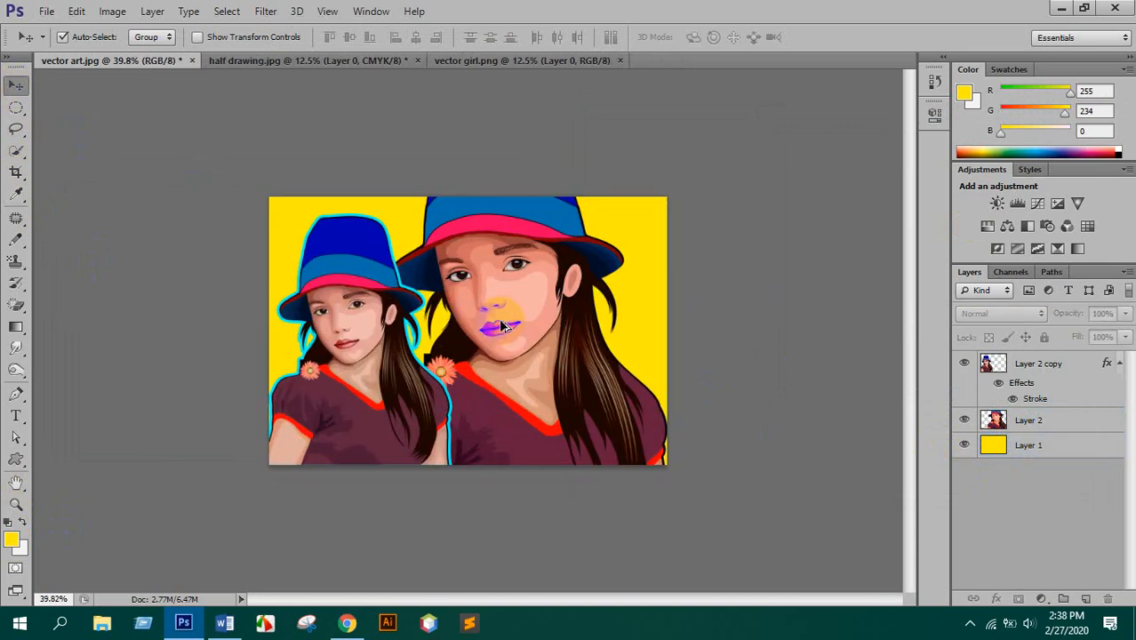
{"action": "scroll", "coordinate": [511, 320], "scroll_direction": "down", "scroll_amount": 3}
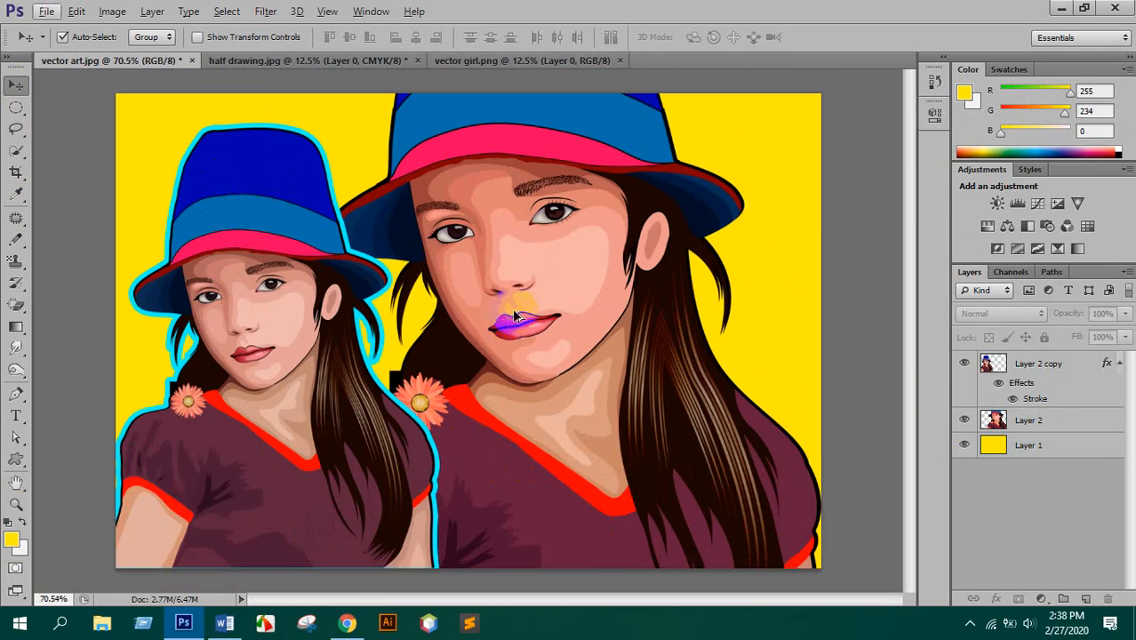
{"action": "scroll", "coordinate": [534, 253], "scroll_direction": "up", "scroll_amount": 4}
{"action": "scroll", "coordinate": [578, 302], "scroll_direction": "up", "scroll_amount": 2}
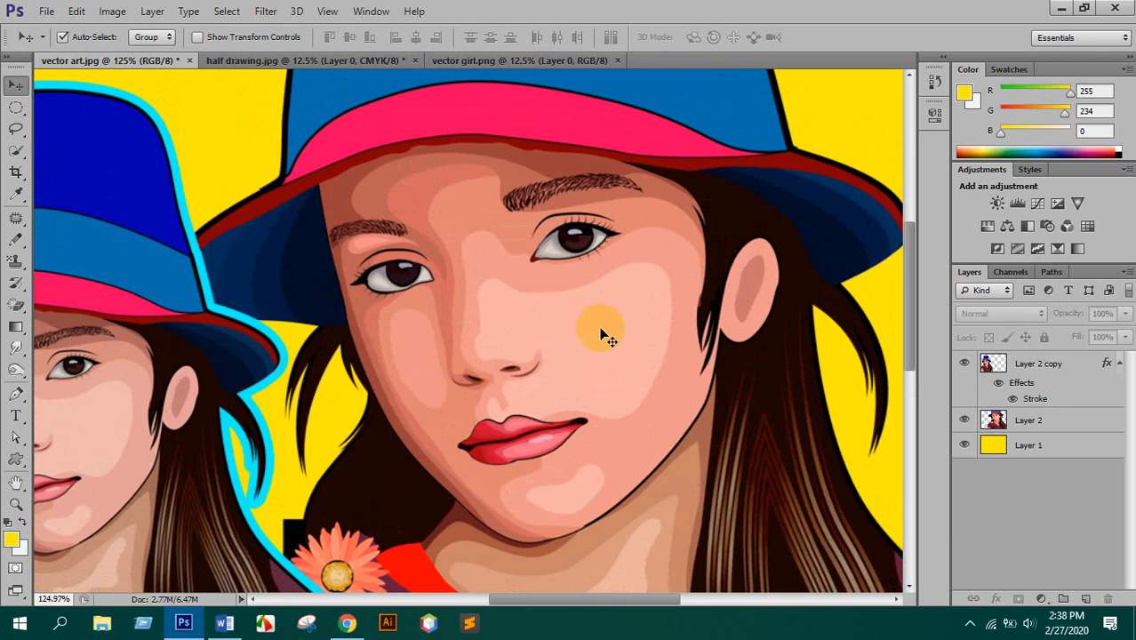
{"action": "scroll", "coordinate": [594, 345], "scroll_direction": "down", "scroll_amount": 3}
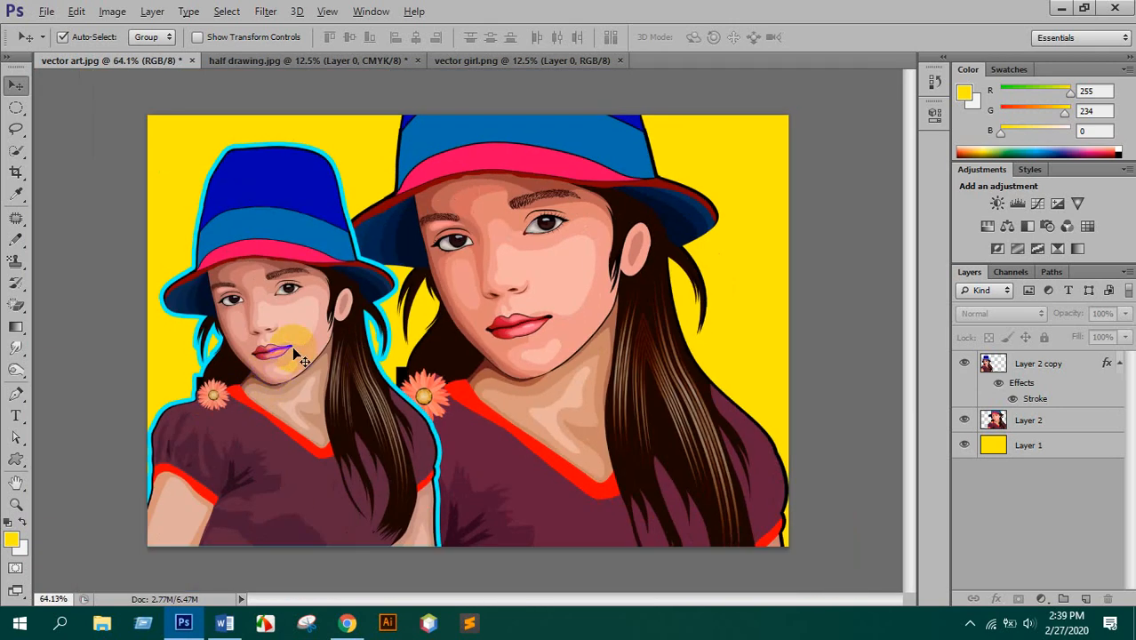
{"action": "scroll", "coordinate": [543, 267], "scroll_direction": "up", "scroll_amount": 2}
{"action": "scroll", "coordinate": [274, 330], "scroll_direction": "down", "scroll_amount": 2}
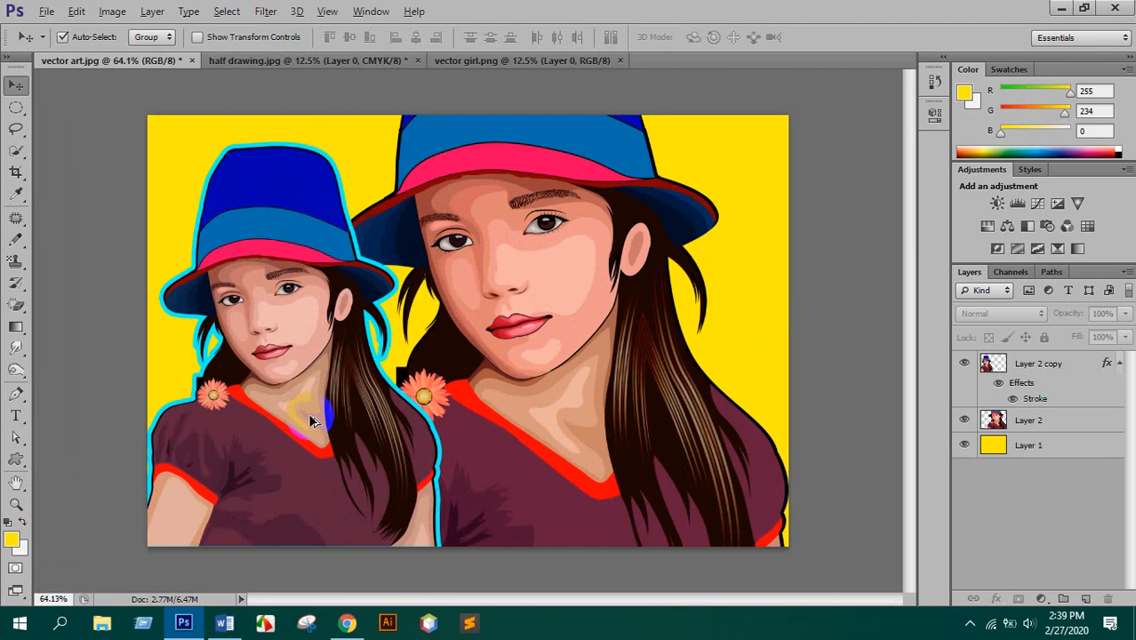
{"action": "scroll", "coordinate": [509, 356], "scroll_direction": "down", "scroll_amount": 1}
- Enlarge the large hat portrait slightly and shift it so it fills more of the right side of the canvas
{"action": "left_click", "coordinate": [540, 355]}
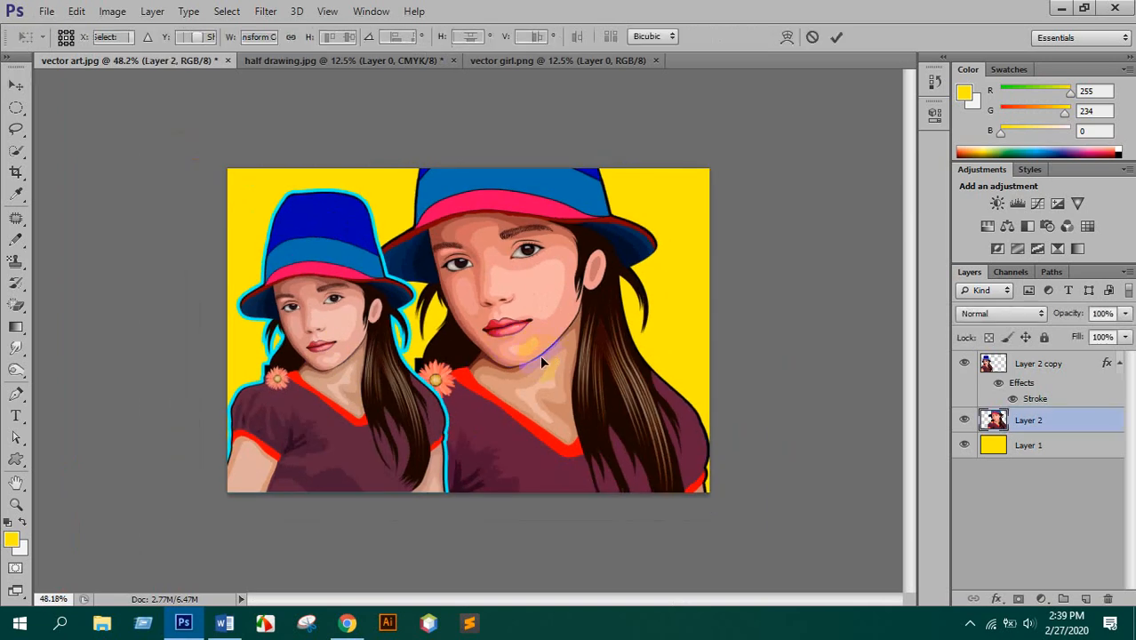
{"action": "key", "text": "ctrl+t"}
{"action": "left_click_drag", "start_coordinate": [708, 78], "coordinate": [763, 51]}
{"action": "left_click_drag", "start_coordinate": [621, 326], "coordinate": [634, 337]}
{"action": "key", "text": "Return"}
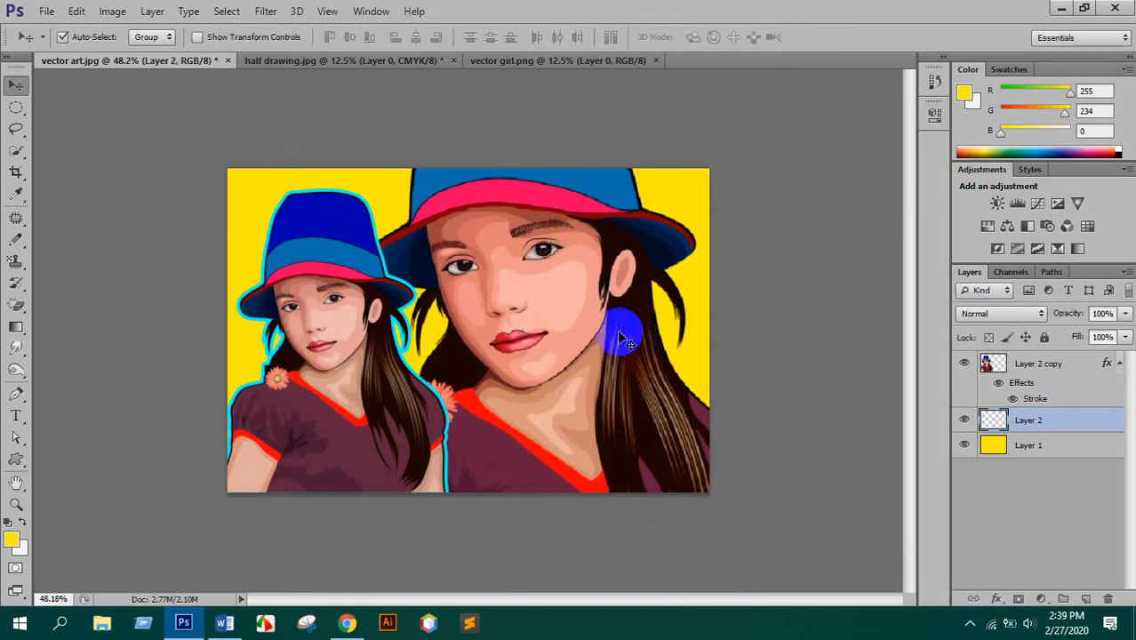
- Save a maximum-quality JPEG copy of the new composition to the Desktop as vector art3.jpg
{"action": "scroll", "coordinate": [621, 337], "scroll_direction": "down", "scroll_amount": 2}
{"action": "scroll", "coordinate": [334, 371], "scroll_direction": "up", "scroll_amount": 2}
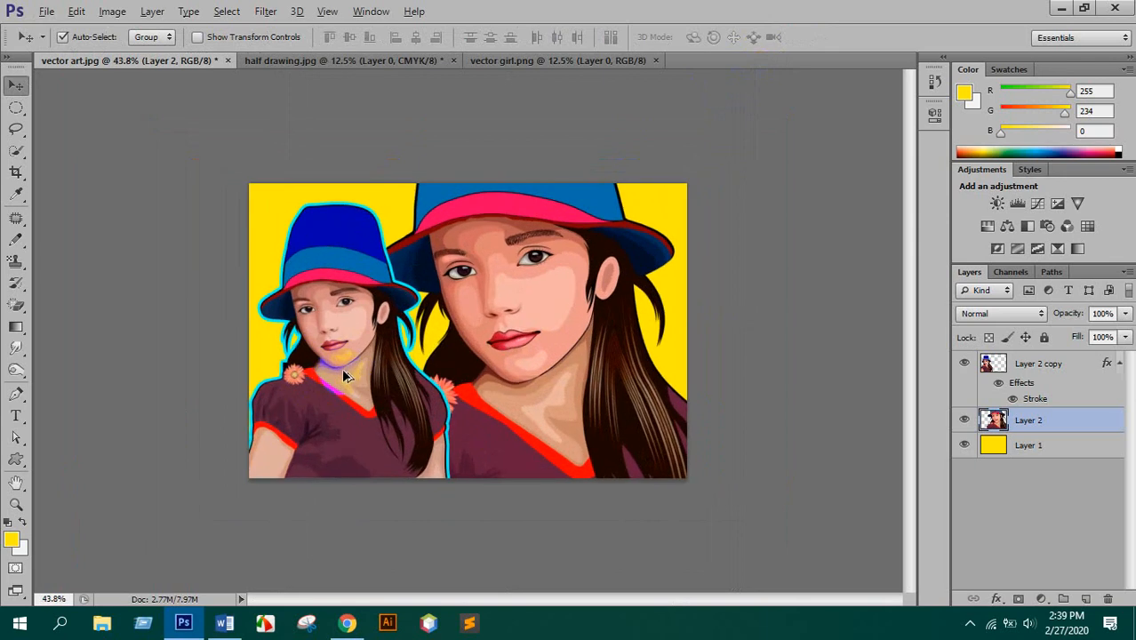
{"action": "scroll", "coordinate": [336, 374], "scroll_direction": "down", "scroll_amount": 2}
{"action": "key", "text": "shift+ctrl+s"}
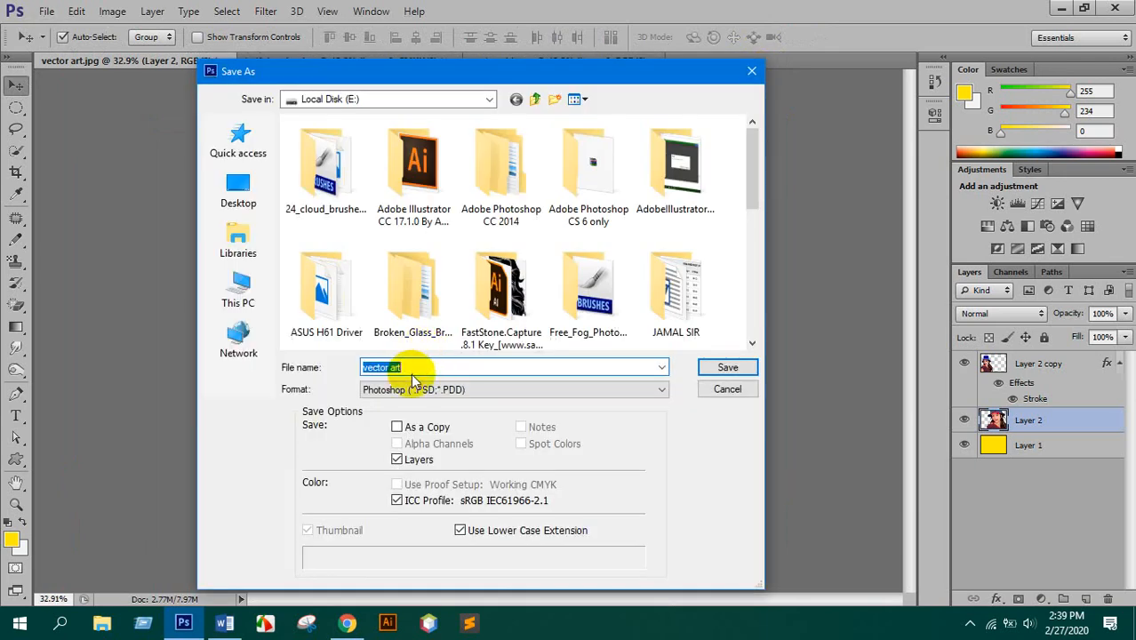
{"action": "left_click", "coordinate": [422, 367]}
{"action": "type", "text": "3"}
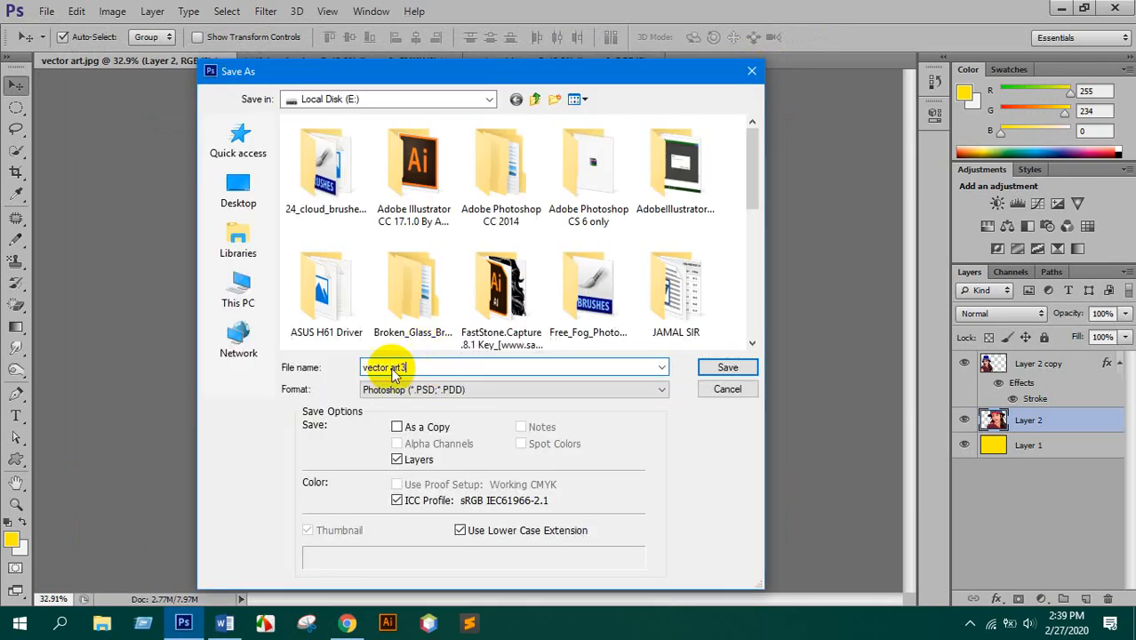
{"action": "left_click", "coordinate": [238, 189]}
{"action": "left_click", "coordinate": [544, 391]}
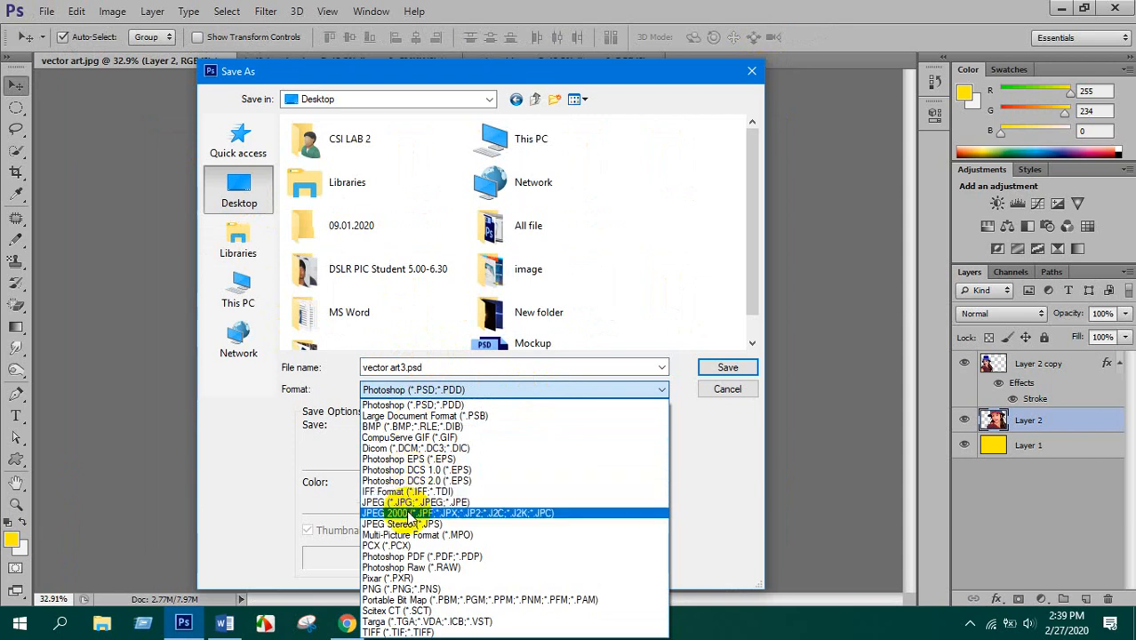
{"action": "left_click", "coordinate": [370, 502]}
{"action": "left_click", "coordinate": [728, 367]}
{"action": "left_click", "coordinate": [607, 122]}
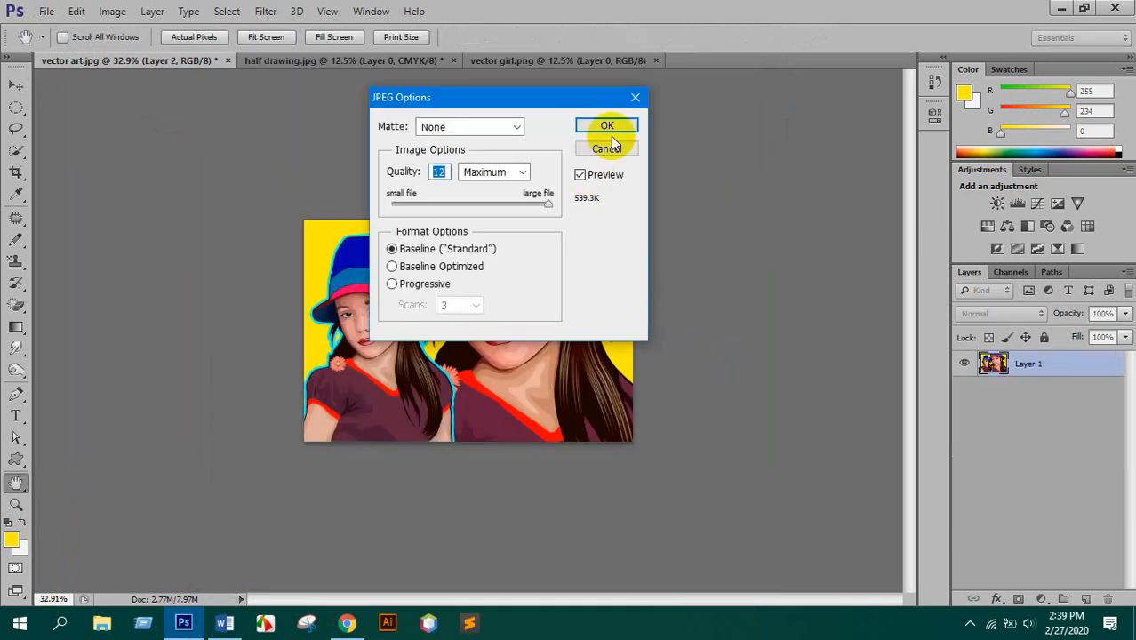
- Switch to Chrome, look over the Fiverr results for vector art portrait, and close the two open gig pages
{"action": "left_click", "coordinate": [347, 622]}
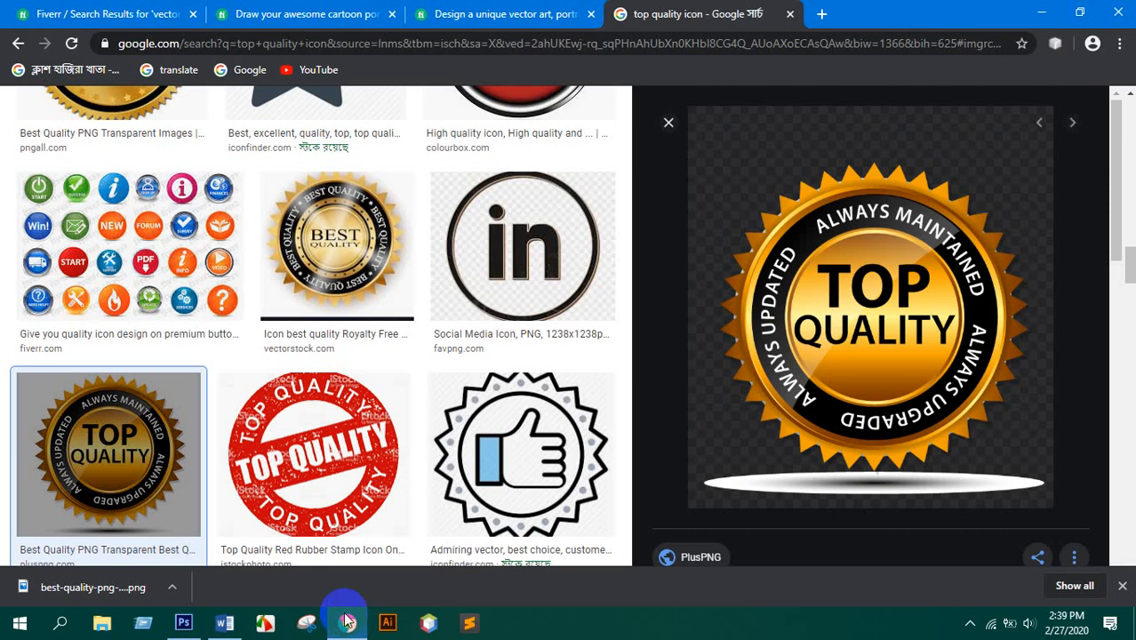
{"action": "scroll", "coordinate": [311, 338], "scroll_direction": "up", "scroll_amount": 5}
{"action": "left_click", "coordinate": [99, 14]}
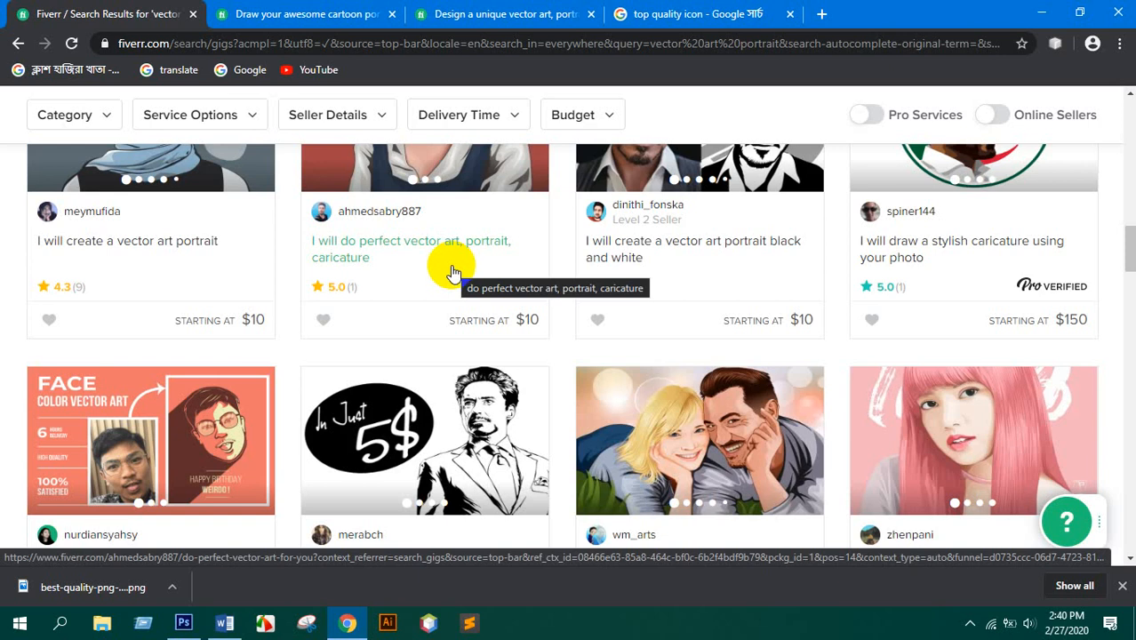
{"action": "scroll", "coordinate": [454, 266], "scroll_direction": "up", "scroll_amount": 15}
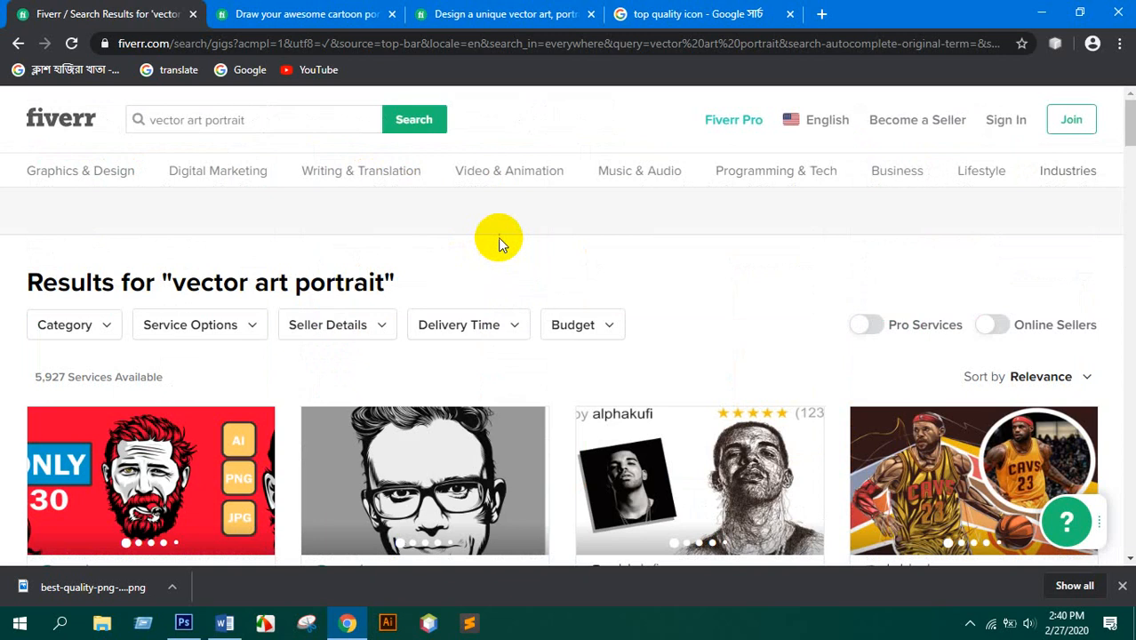
{"action": "left_click", "coordinate": [512, 121]}
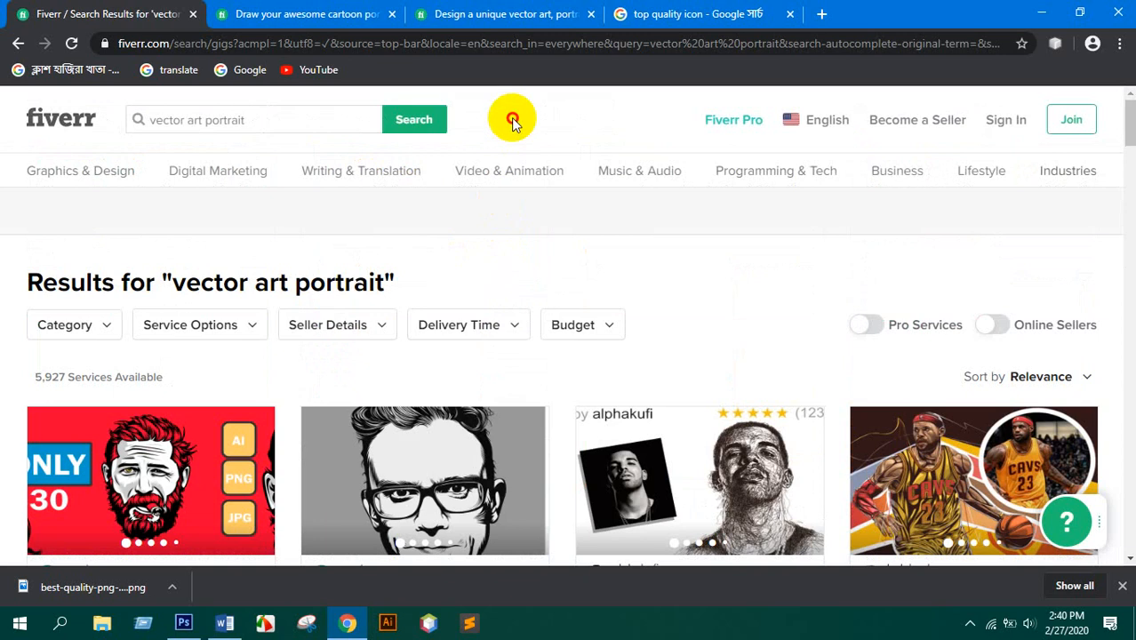
{"action": "left_click", "coordinate": [325, 11]}
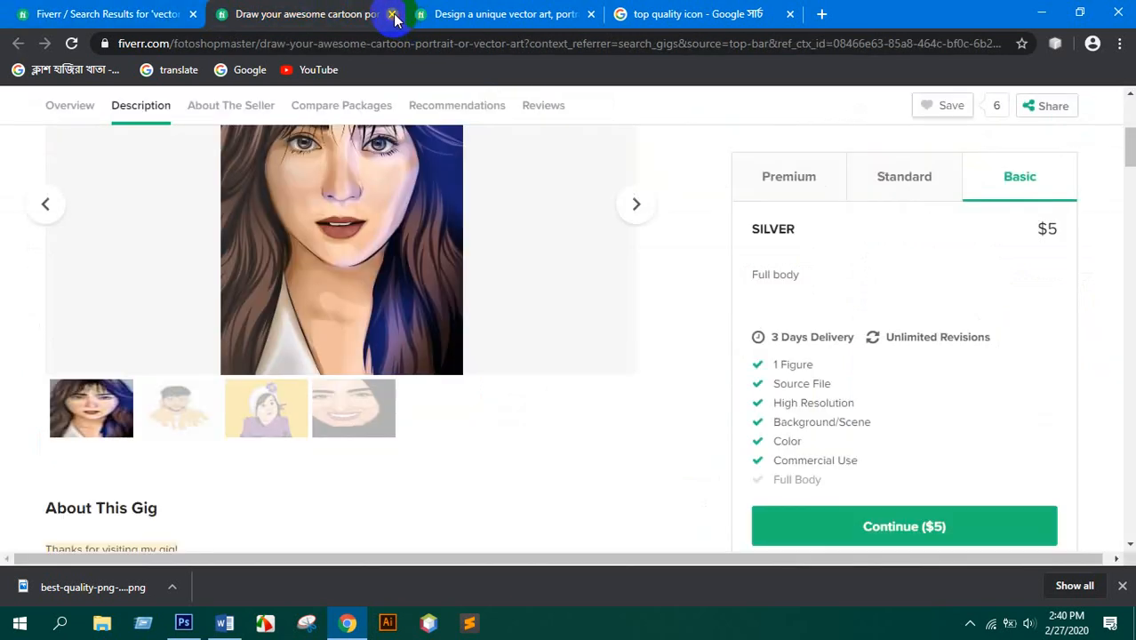
{"action": "left_click", "coordinate": [392, 13]}
{"action": "left_click", "coordinate": [393, 13]}
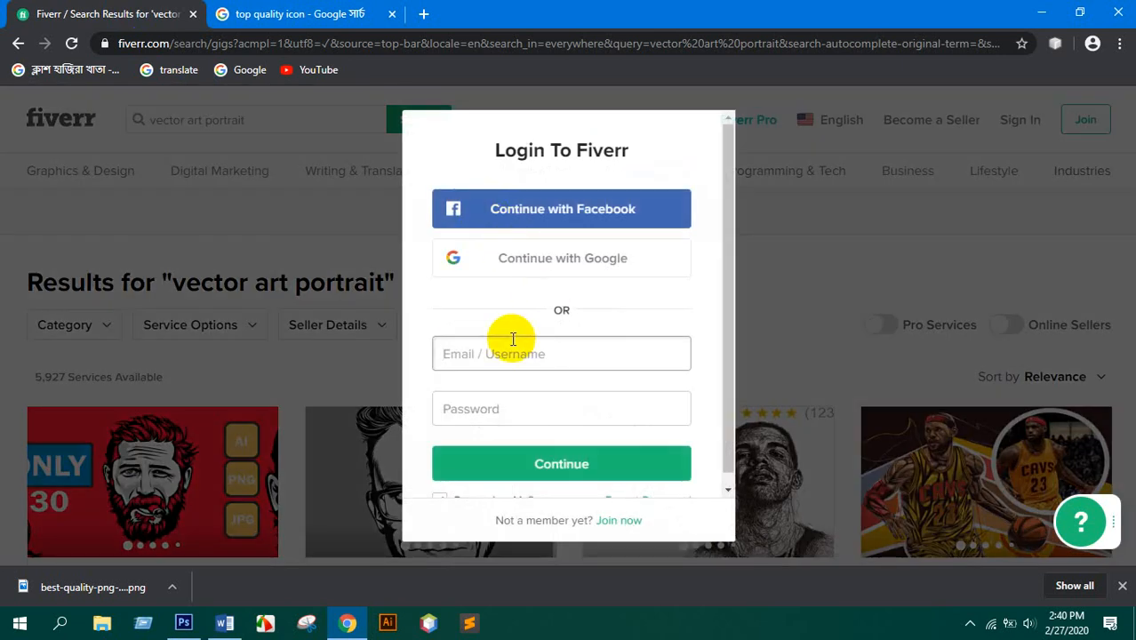
- Log in to Fiverr with the suggested account username and the account password
{"action": "left_click", "coordinate": [487, 353]}
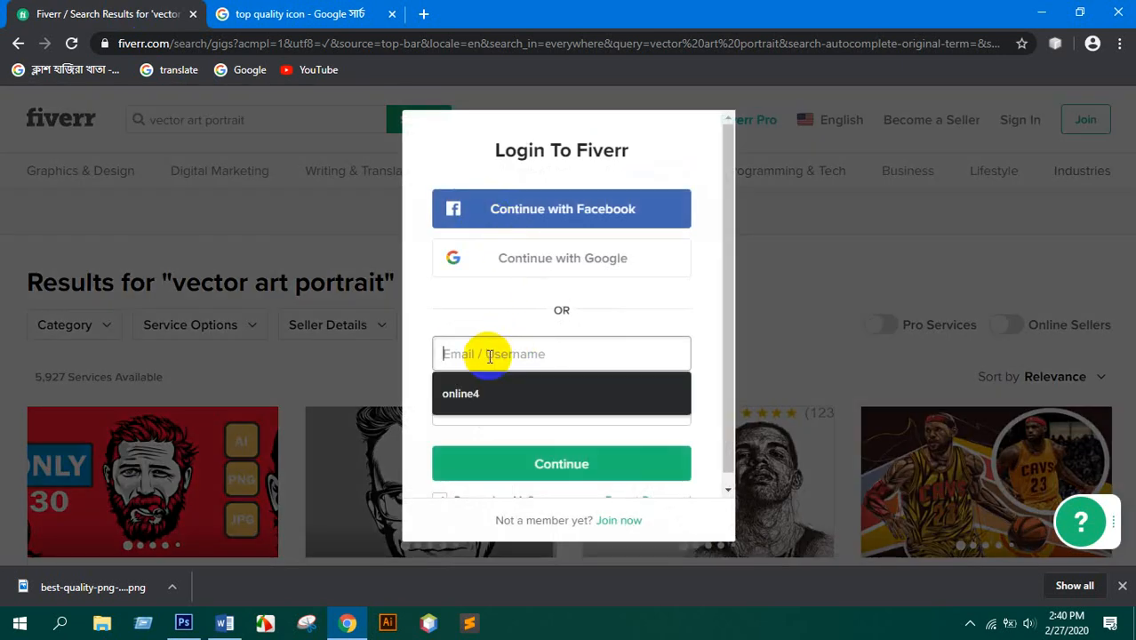
{"action": "left_click", "coordinate": [482, 393]}
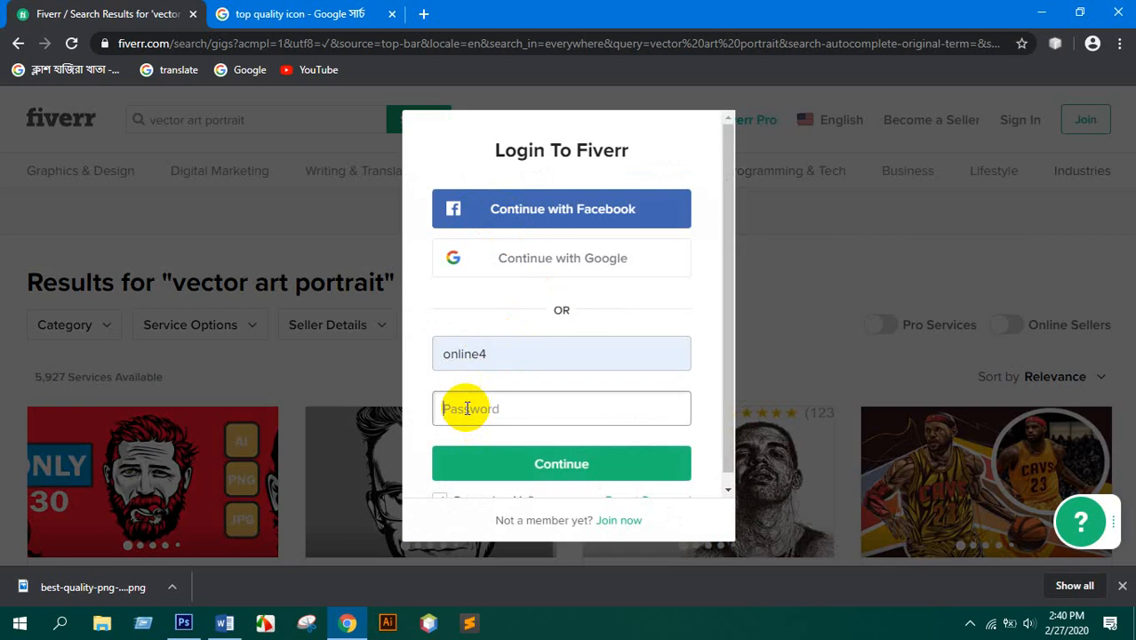
{"action": "left_click", "coordinate": [467, 408]}
{"action": "type", "text": "••••••••"}
{"action": "key", "text": "Return"}
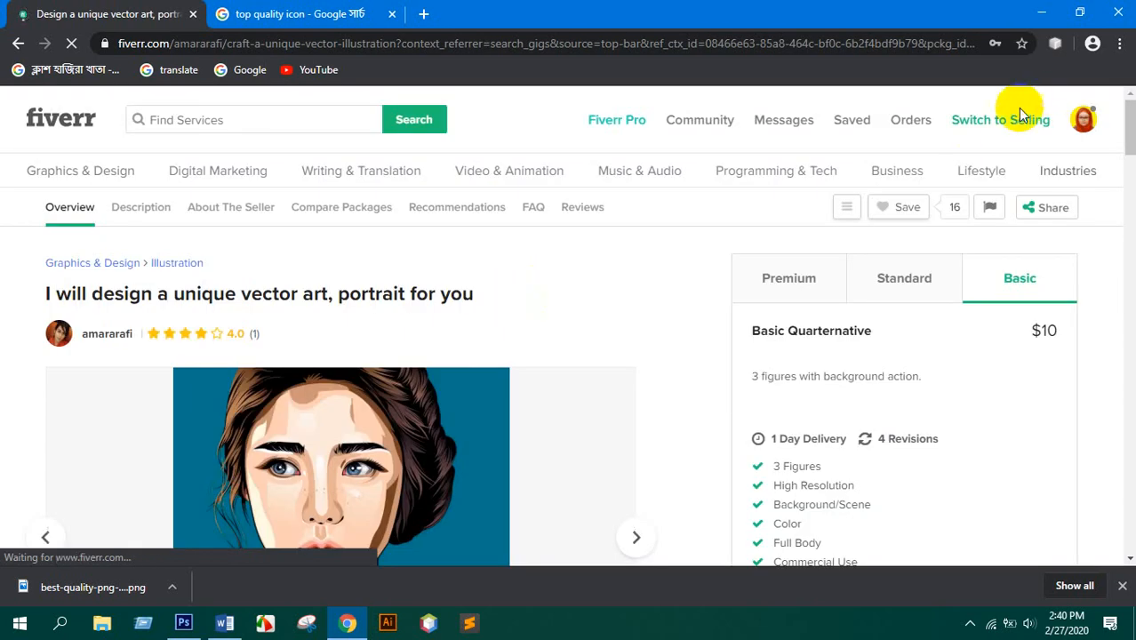
- Switch the Fiverr account to selling and review its list of active gigs
{"action": "left_click", "coordinate": [1019, 116]}
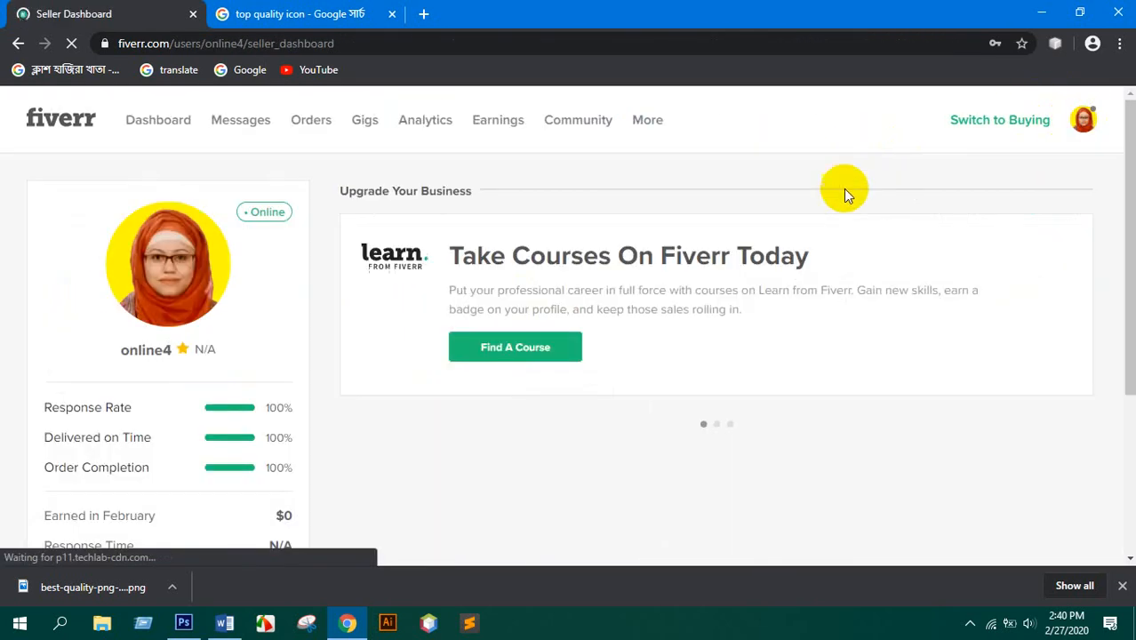
{"action": "left_click", "coordinate": [368, 125]}
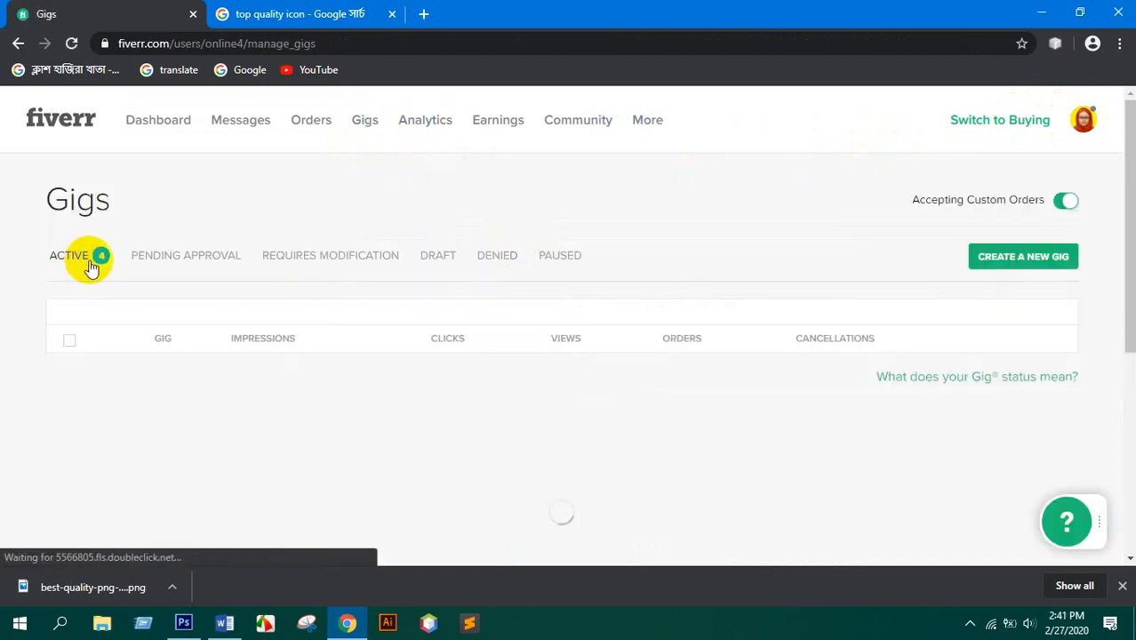
{"action": "scroll", "coordinate": [125, 258], "scroll_direction": "down", "scroll_amount": 2}
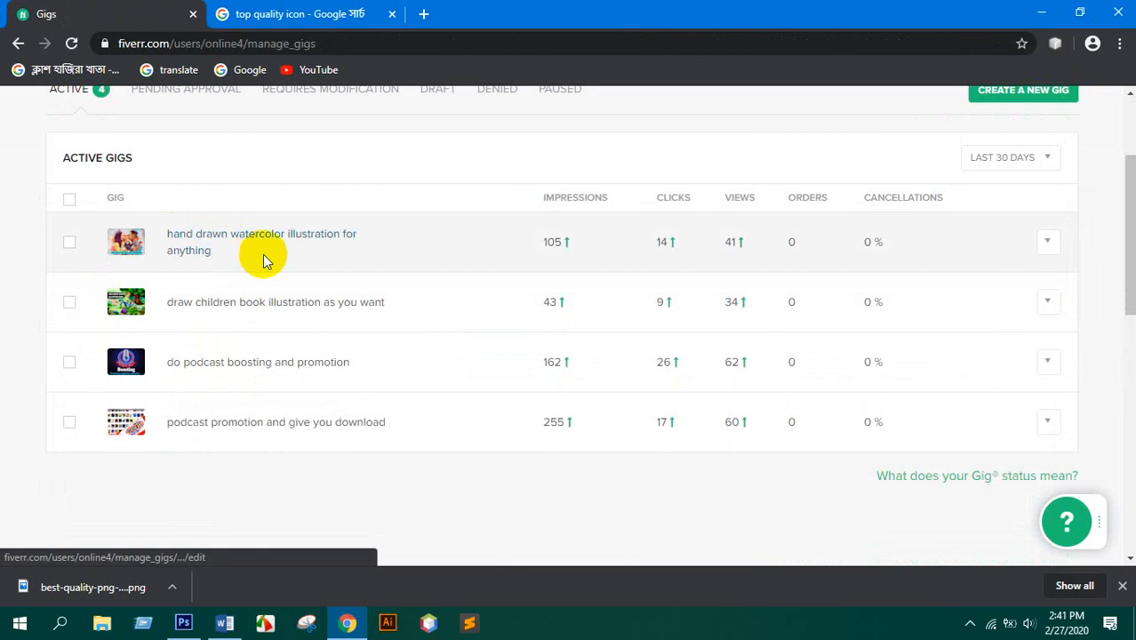
{"action": "scroll", "coordinate": [209, 356], "scroll_direction": "up", "scroll_amount": 1}
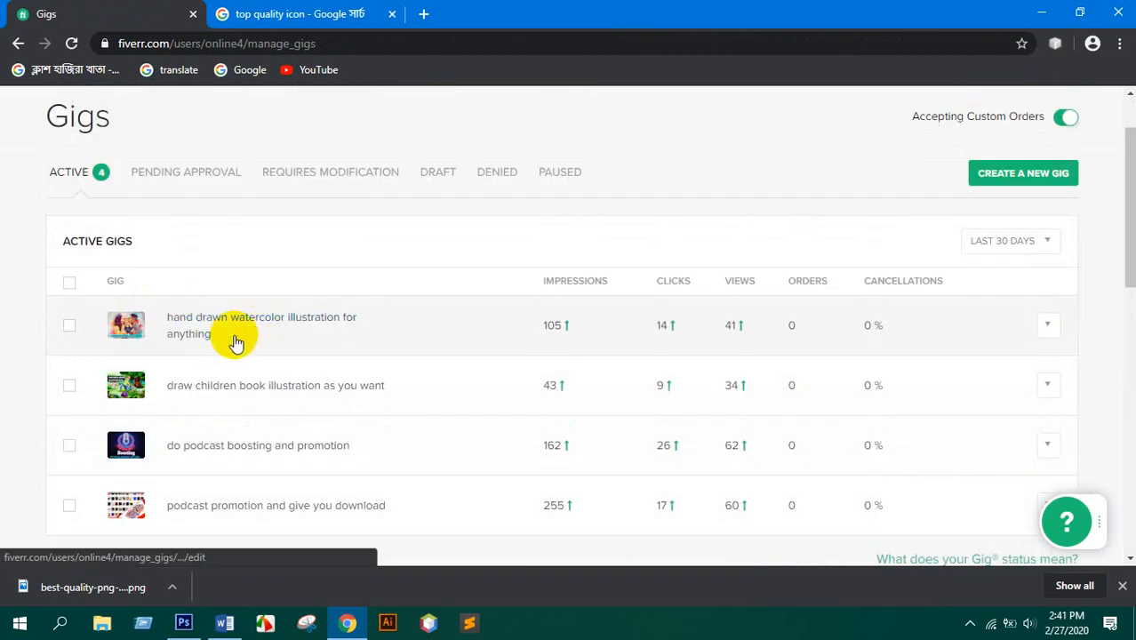
{"action": "scroll", "coordinate": [240, 338], "scroll_direction": "up", "scroll_amount": 1}
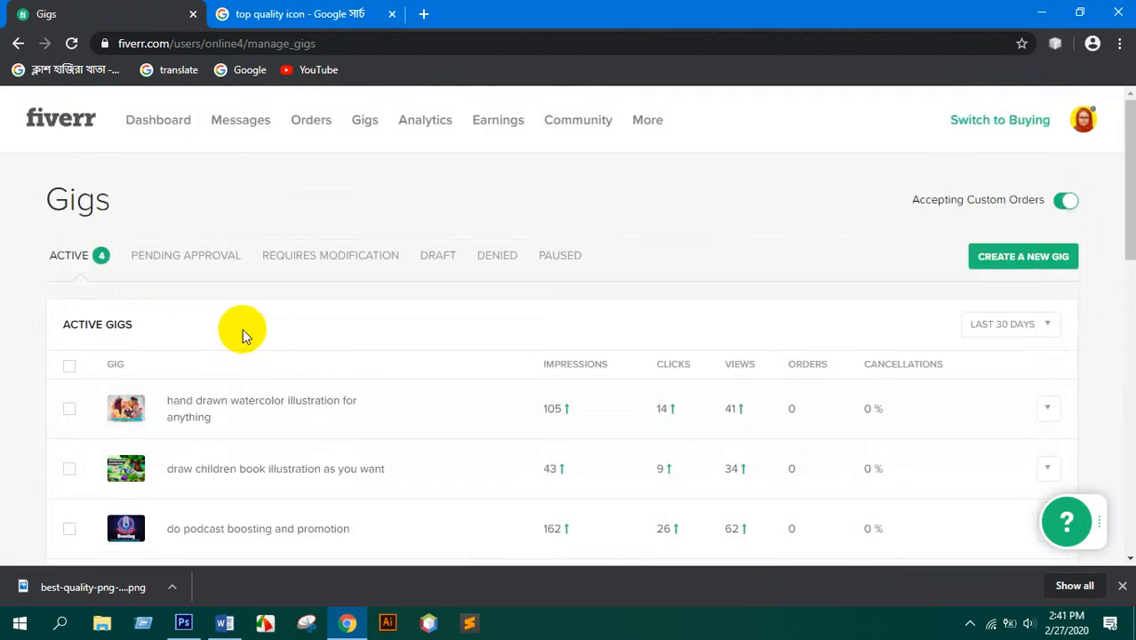
- Start creating a new gig from the seller's profile page
{"action": "left_click", "coordinate": [1077, 139]}
{"action": "left_click", "coordinate": [929, 165]}
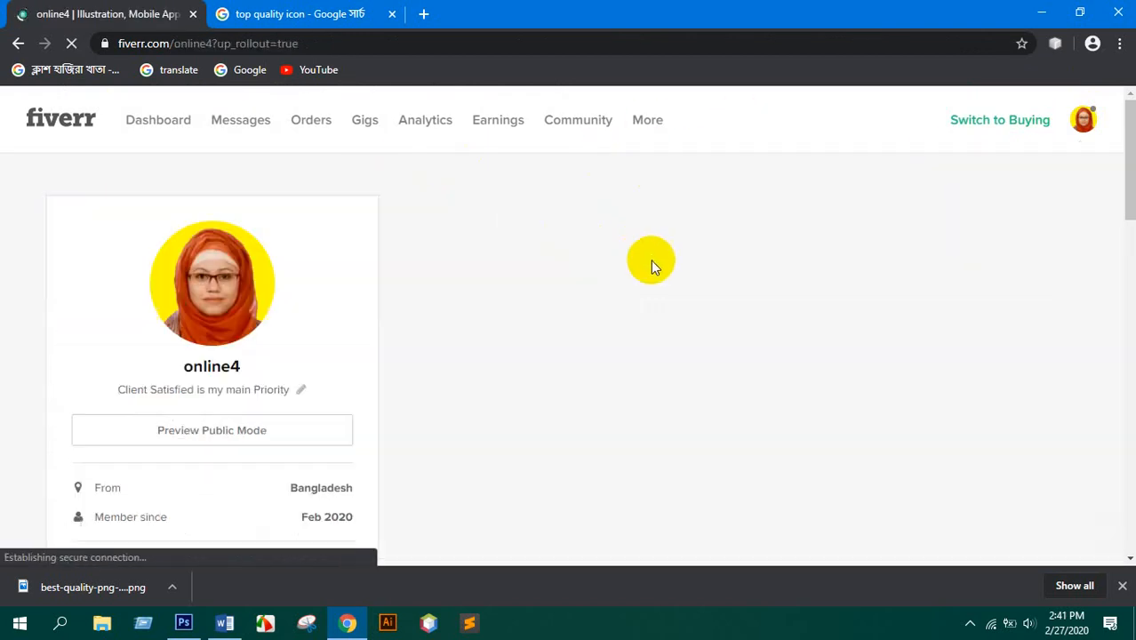
{"action": "scroll", "coordinate": [643, 252], "scroll_direction": "down", "scroll_amount": 3}
{"action": "scroll", "coordinate": [613, 262], "scroll_direction": "down", "scroll_amount": 4}
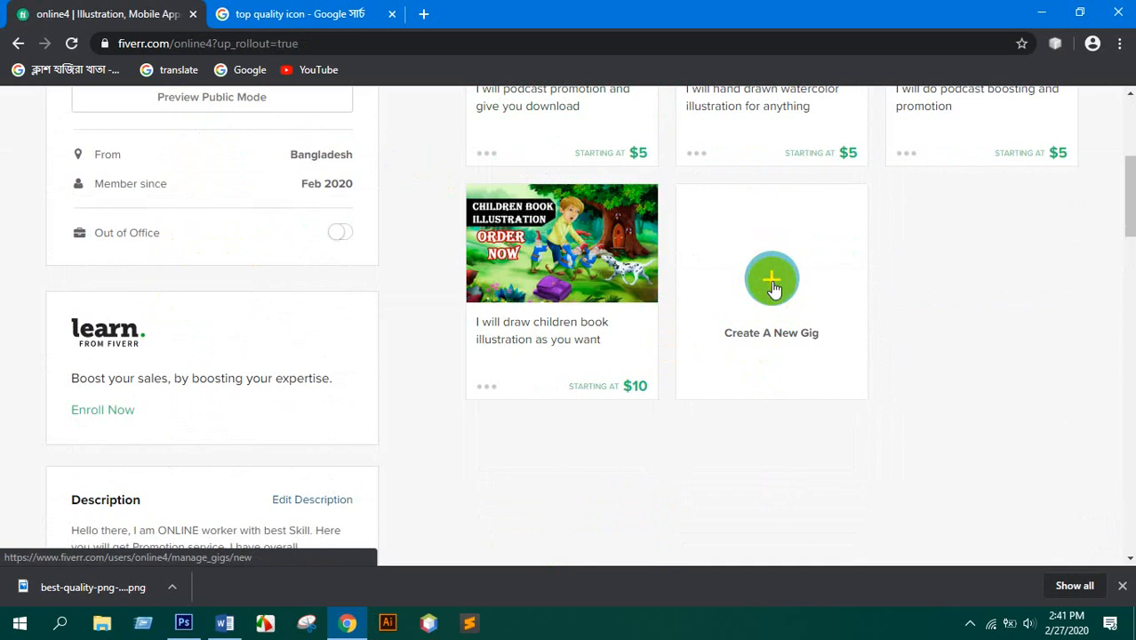
{"action": "left_click", "coordinate": [768, 285]}
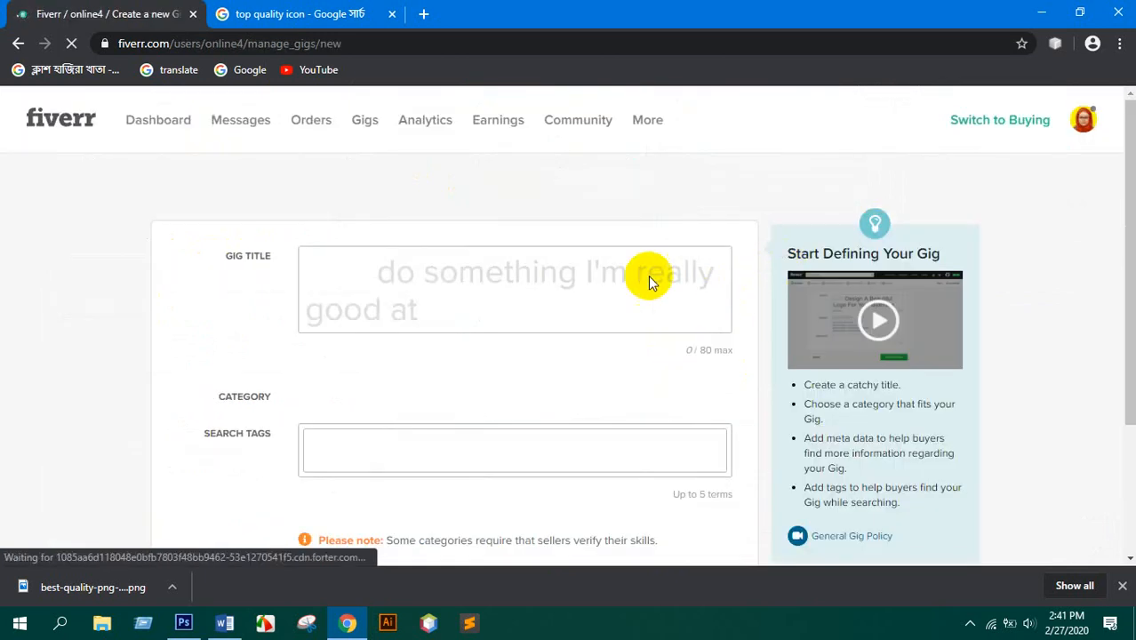
{"action": "left_click", "coordinate": [382, 245]}
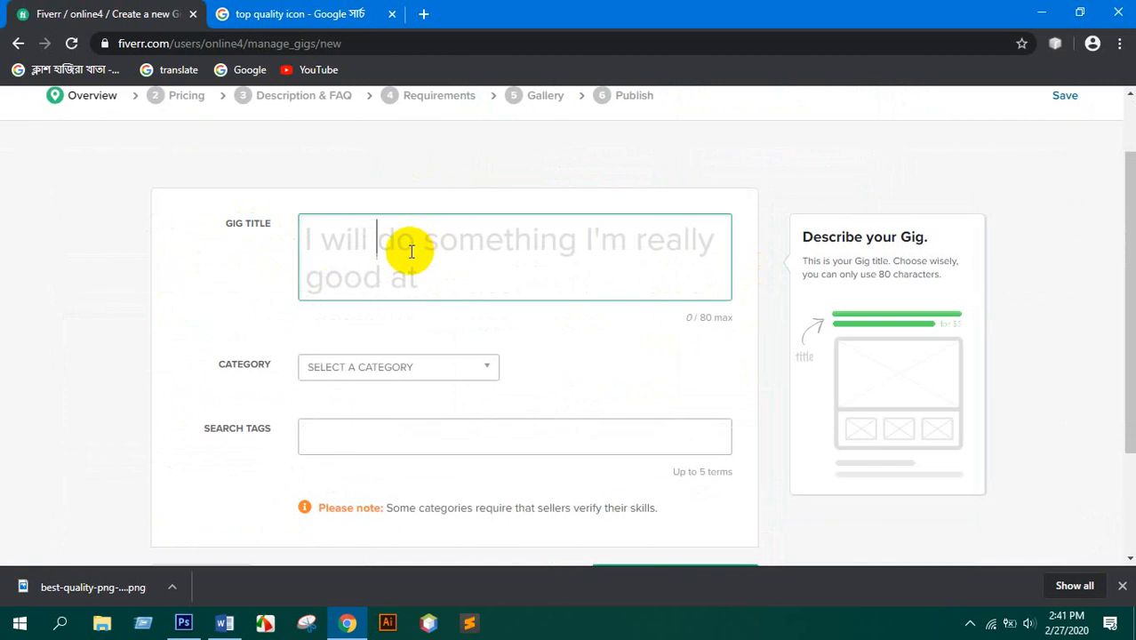
- Switch to the Word document and copy "Draw Cute Vector Art Portrait or Illustration from Photo" from its first title line
{"action": "left_click", "coordinate": [224, 624]}
{"action": "scroll", "coordinate": [402, 320], "scroll_direction": "up", "scroll_amount": 15}
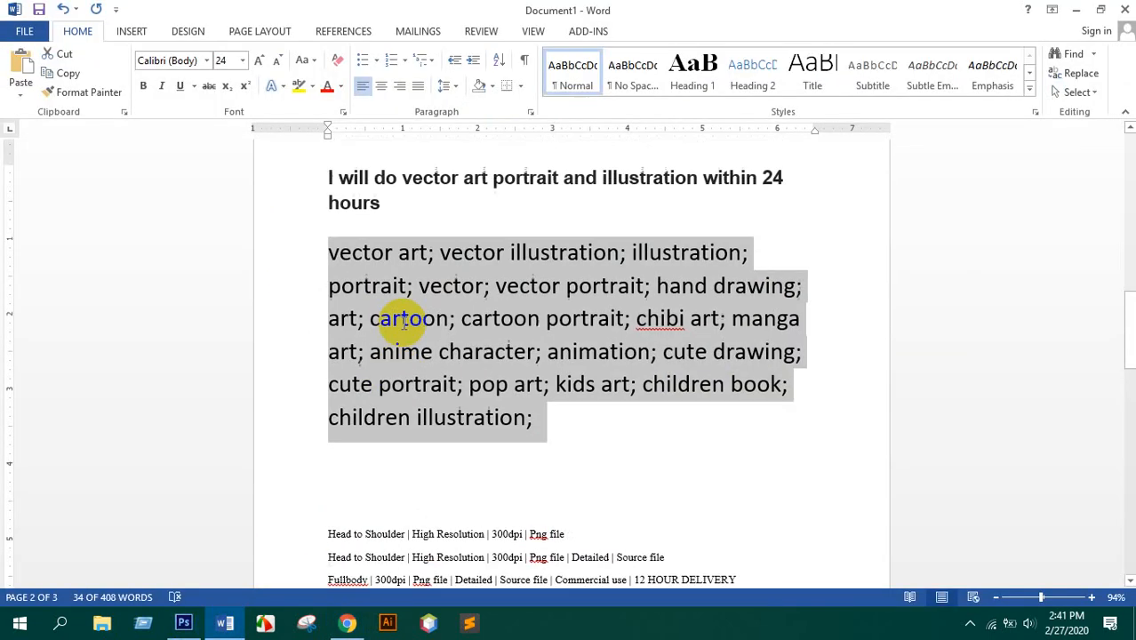
{"action": "scroll", "coordinate": [408, 272], "scroll_direction": "up", "scroll_amount": 1}
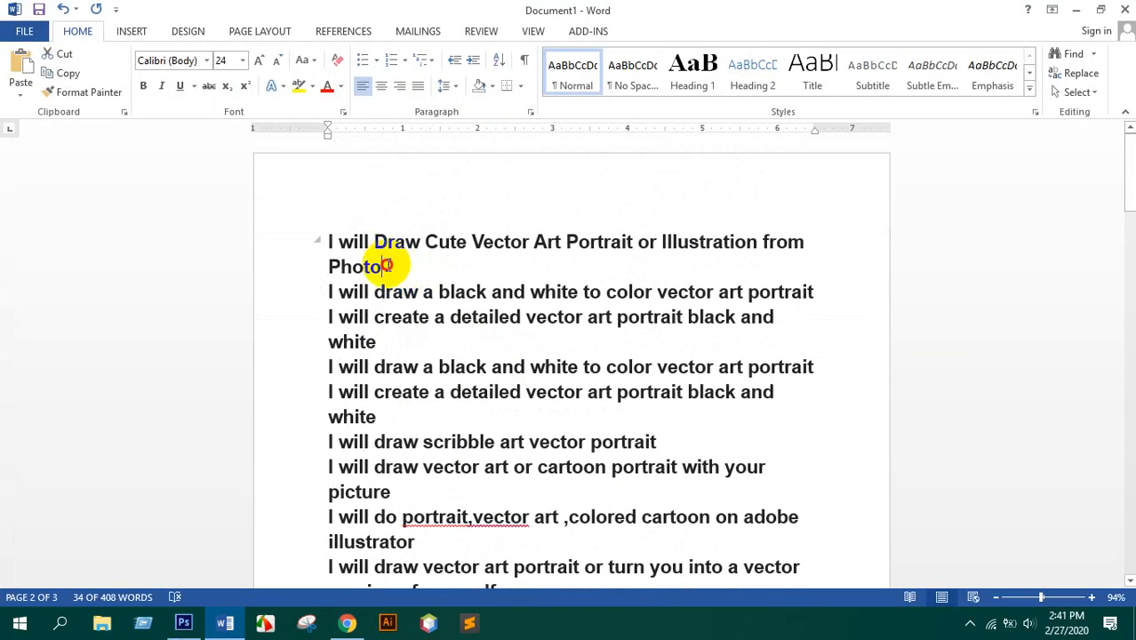
{"action": "mouse_move", "coordinate": [378, 261]}
{"action": "left_mouse_down"}
{"action": "mouse_move", "coordinate": [347, 238]}
{"action": "mouse_move", "coordinate": [372, 237]}
{"action": "left_mouse_up"}
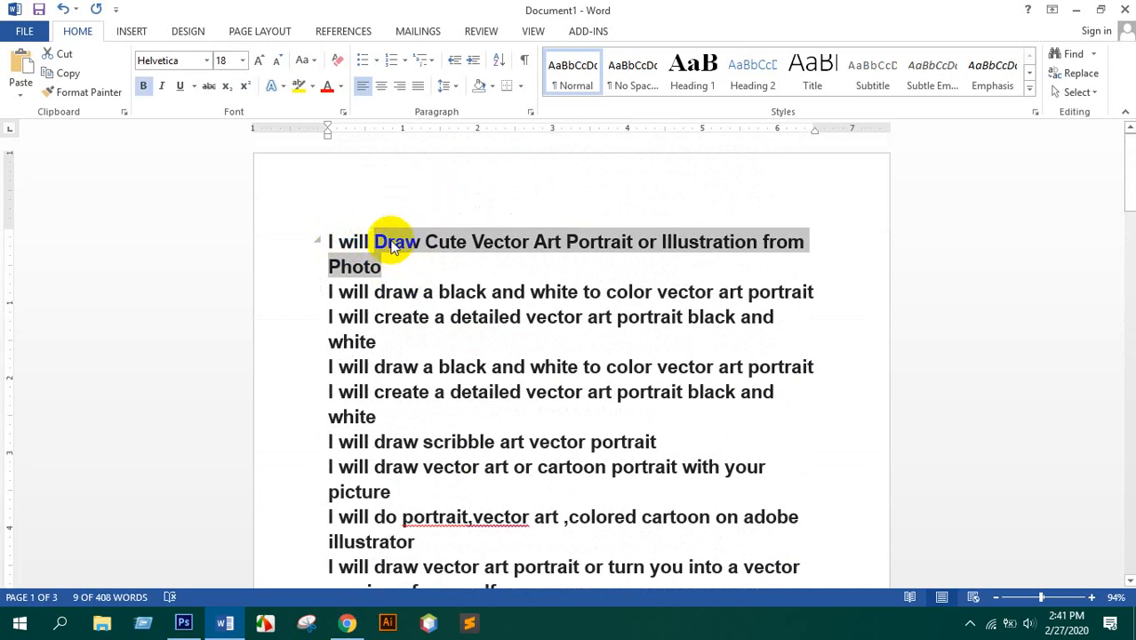
{"action": "right_click", "coordinate": [392, 241]}
{"action": "left_click", "coordinate": [408, 273]}
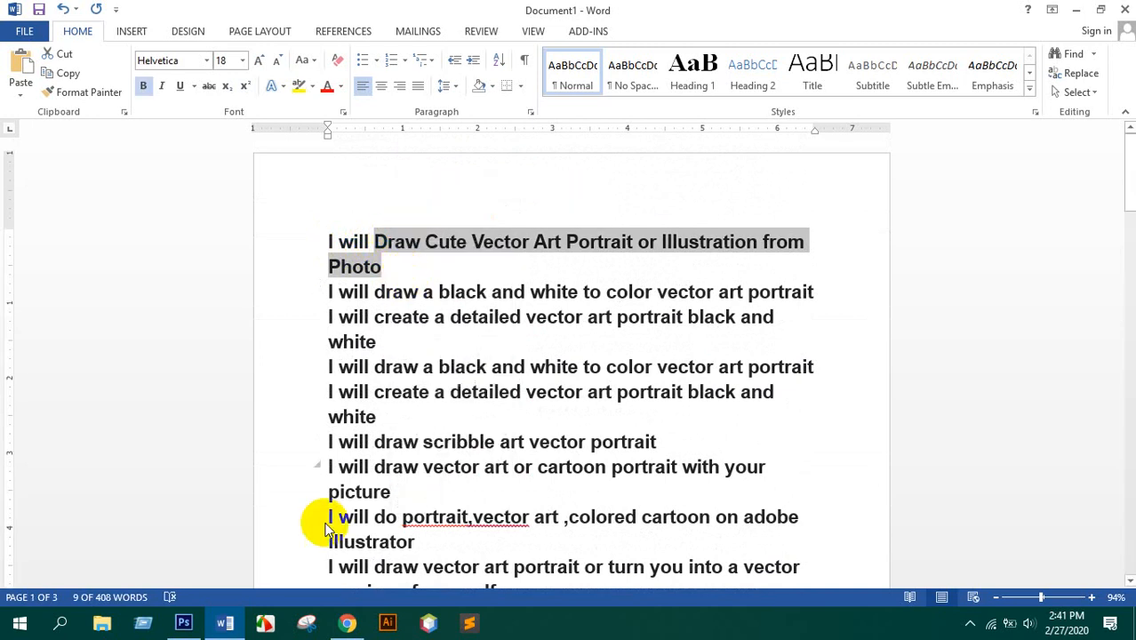
- Return to the Fiverr gig form in Chrome, paste the copied text as the gig title, and check it
{"action": "left_click", "coordinate": [346, 622]}
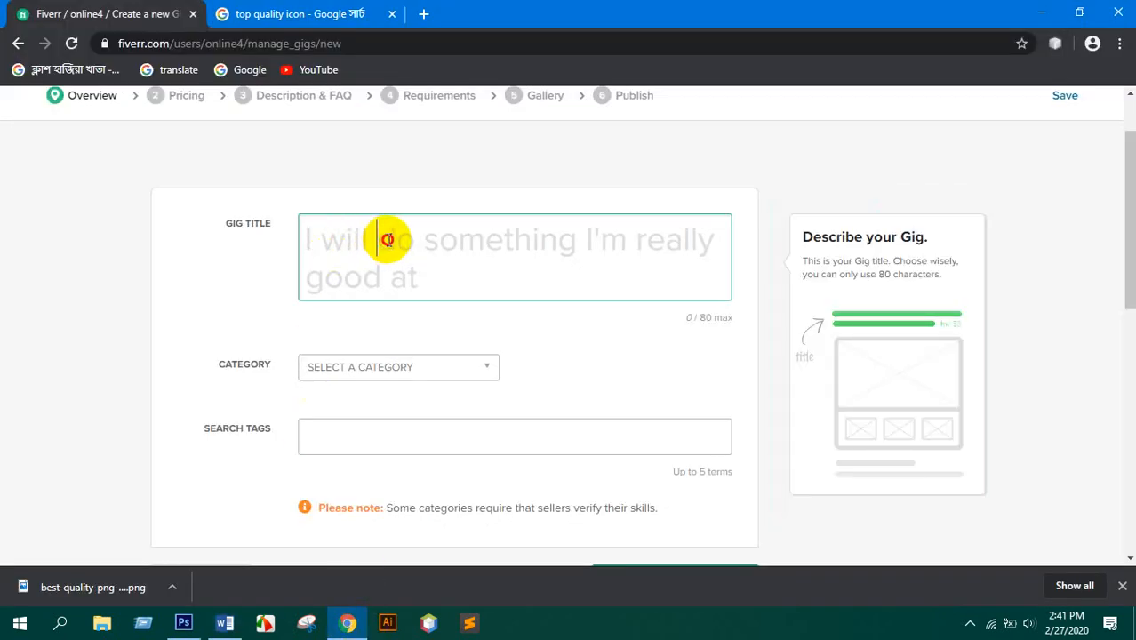
{"action": "left_click", "coordinate": [412, 244]}
{"action": "key", "text": "ctrl+v"}
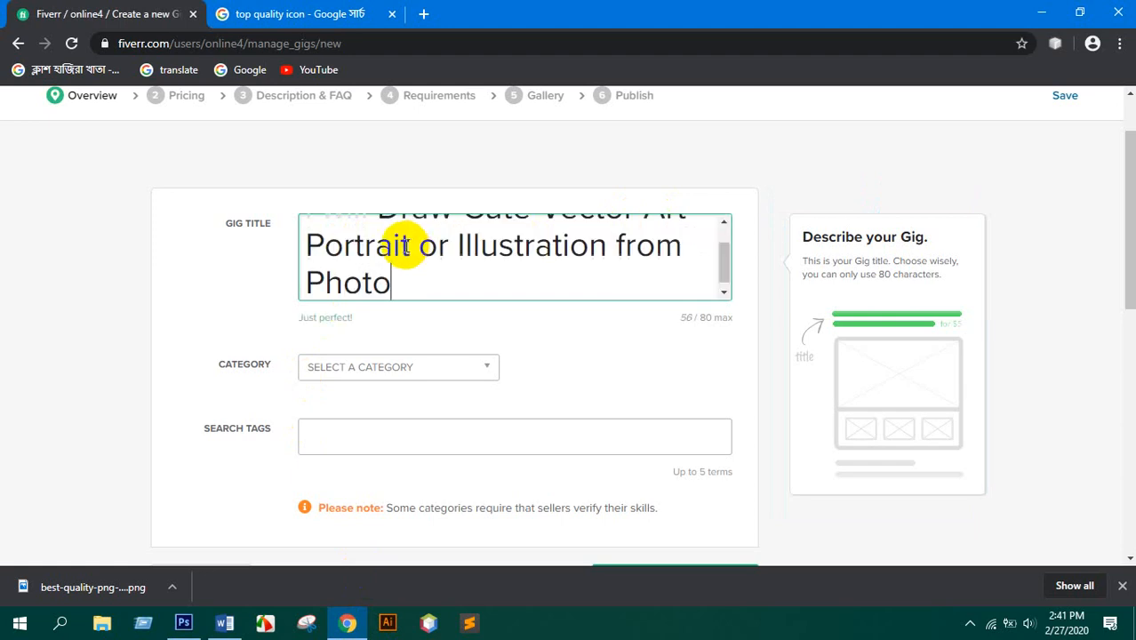
{"action": "scroll", "coordinate": [406, 261], "scroll_direction": "up", "scroll_amount": 1}
{"action": "scroll", "coordinate": [506, 254], "scroll_direction": "down", "scroll_amount": 1}
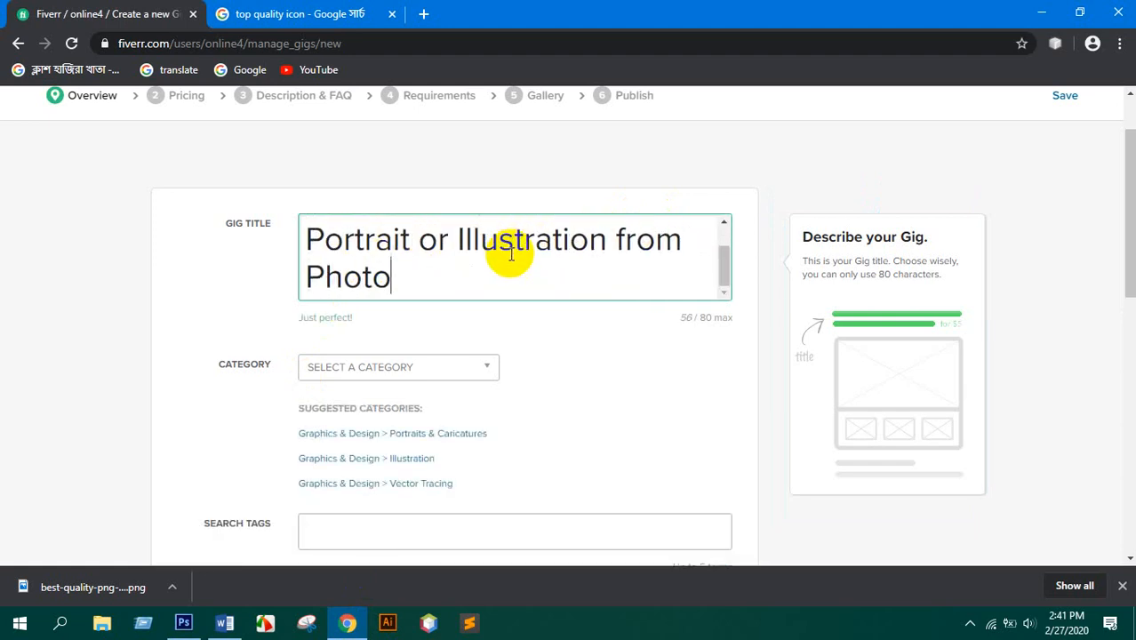
{"action": "scroll", "coordinate": [516, 256], "scroll_direction": "up", "scroll_amount": 1}
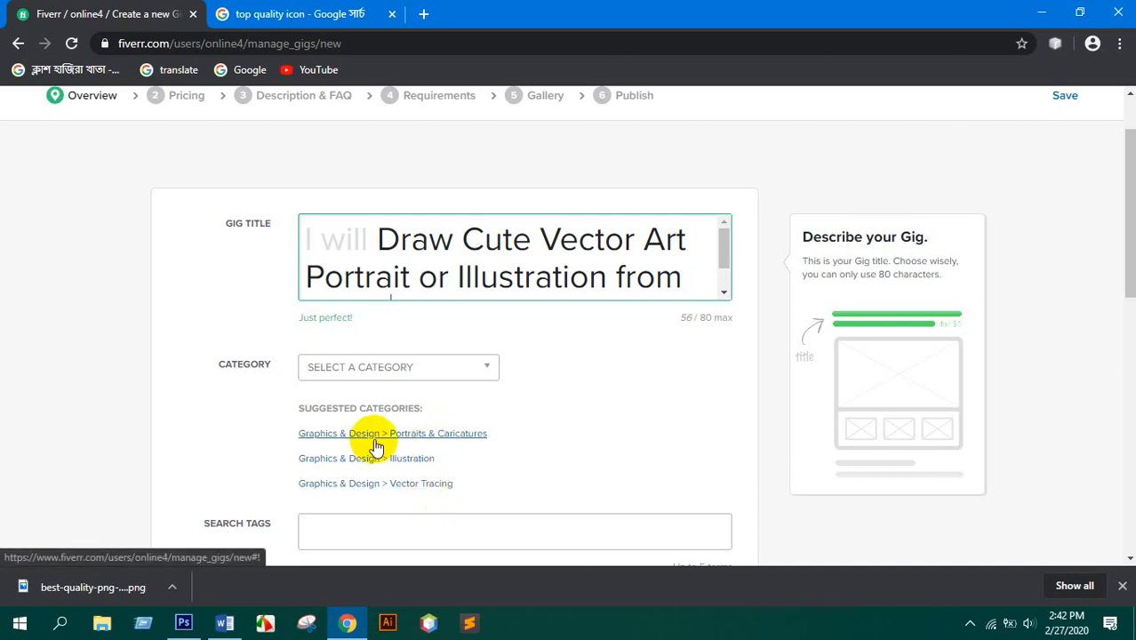
- Set the gig's category to Graphics & Design
{"action": "left_click", "coordinate": [347, 374]}
{"action": "left_click", "coordinate": [346, 373]}
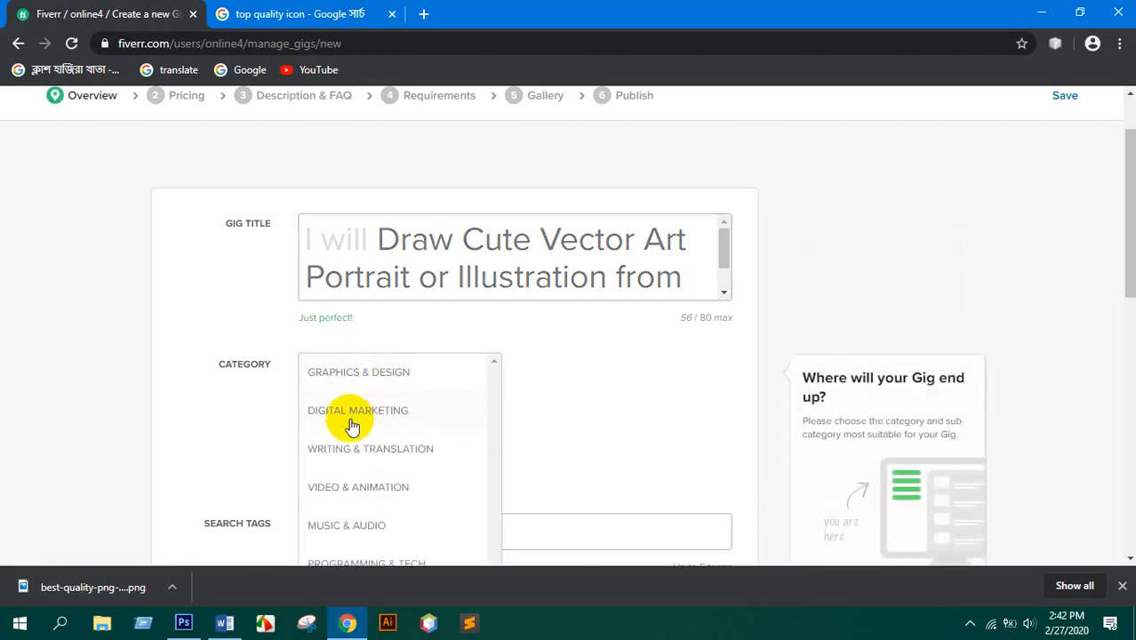
{"action": "left_click", "coordinate": [359, 373]}
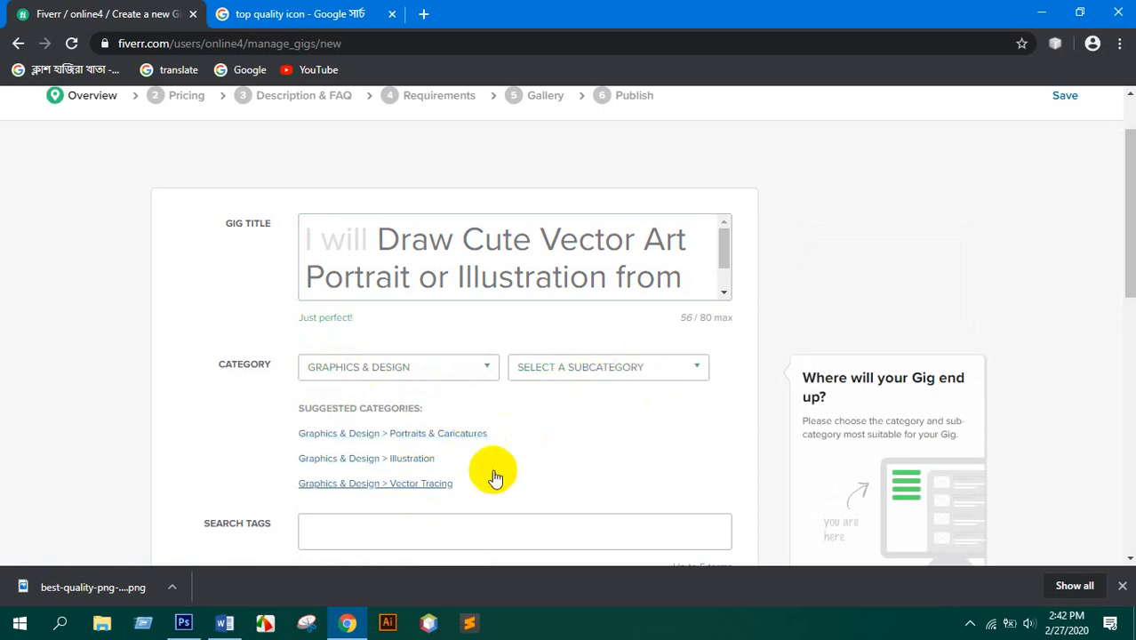
- Look through the Graphics & Design subcategories and set the gig's subcategory to Portraits & Caricatures
{"action": "left_click", "coordinate": [576, 369]}
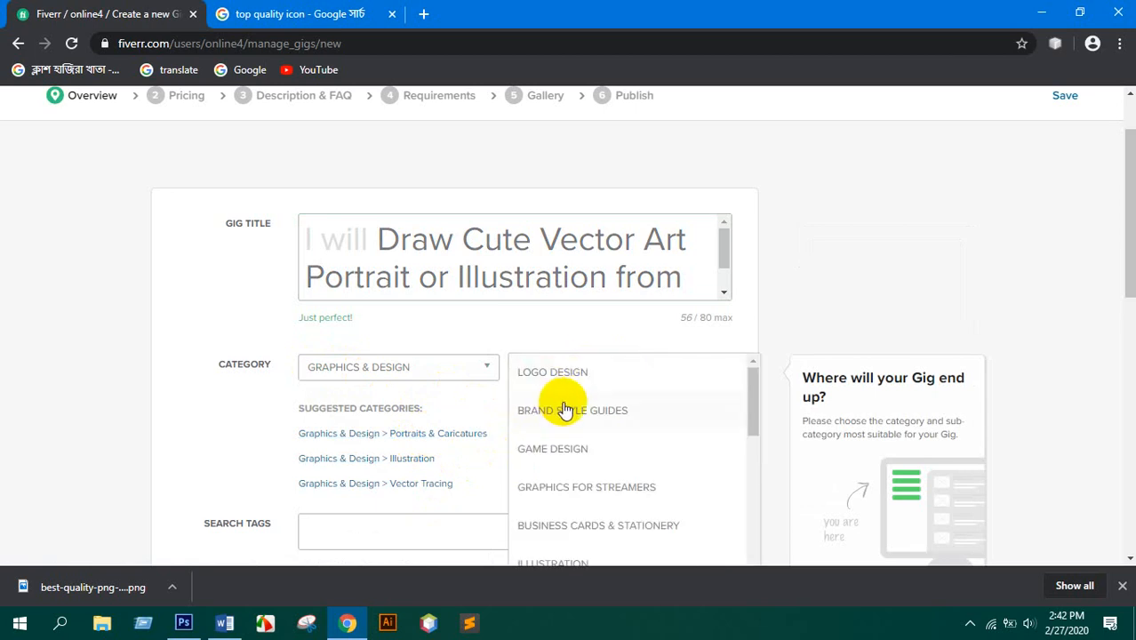
{"action": "scroll", "coordinate": [585, 453], "scroll_direction": "down", "scroll_amount": 2}
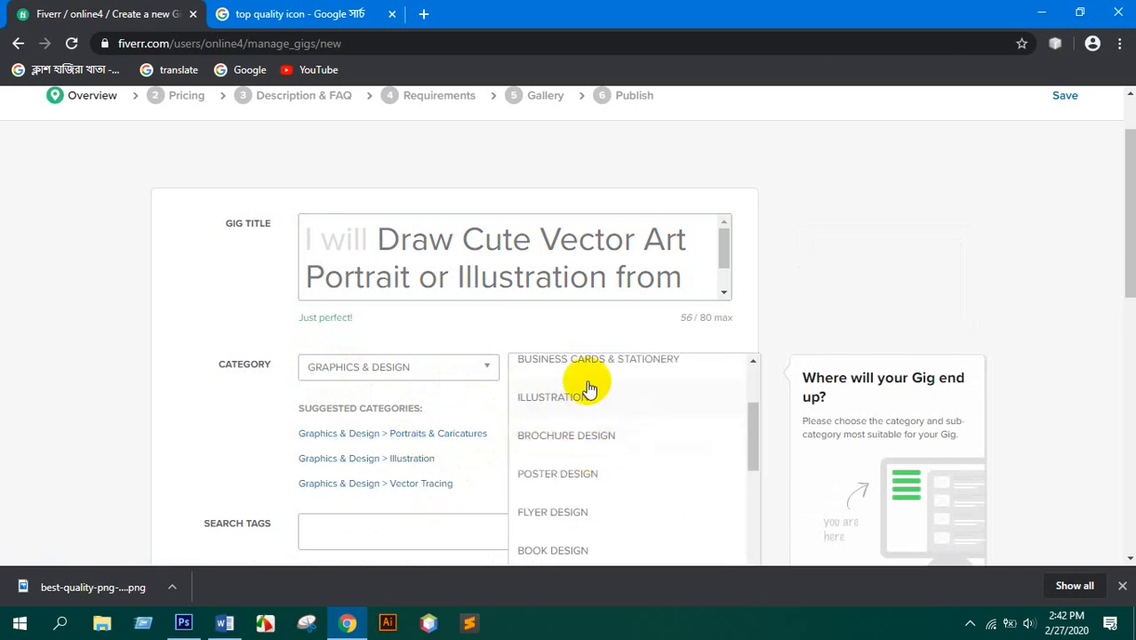
{"action": "scroll", "coordinate": [580, 427], "scroll_direction": "down", "scroll_amount": 1}
{"action": "scroll", "coordinate": [576, 458], "scroll_direction": "down", "scroll_amount": 2}
{"action": "scroll", "coordinate": [576, 457], "scroll_direction": "down", "scroll_amount": 2}
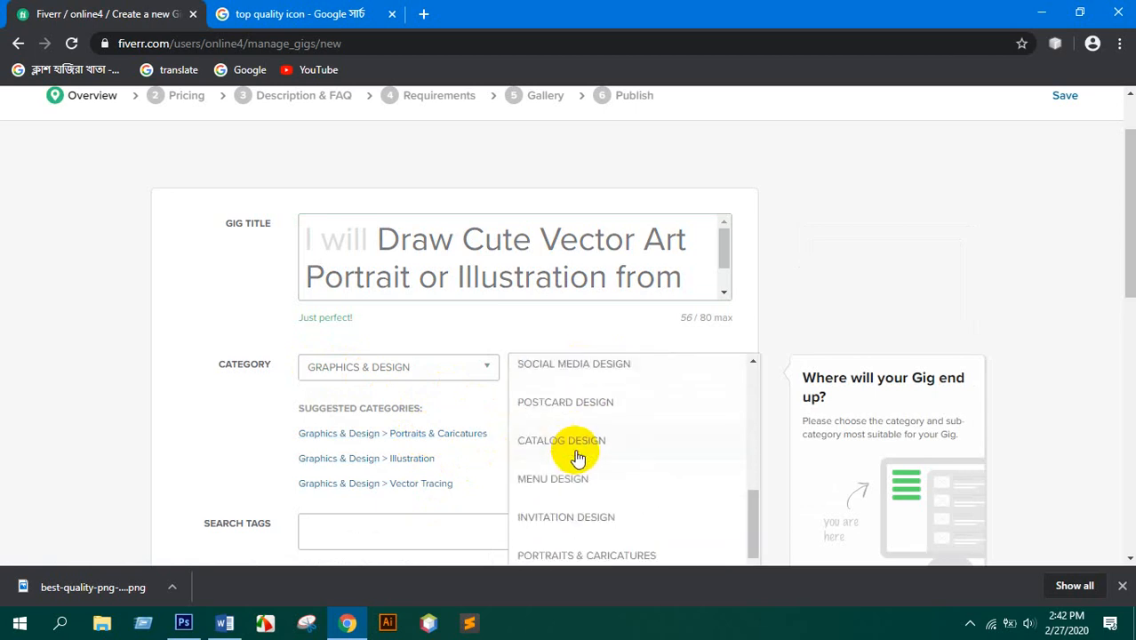
{"action": "scroll", "coordinate": [578, 458], "scroll_direction": "down", "scroll_amount": 1}
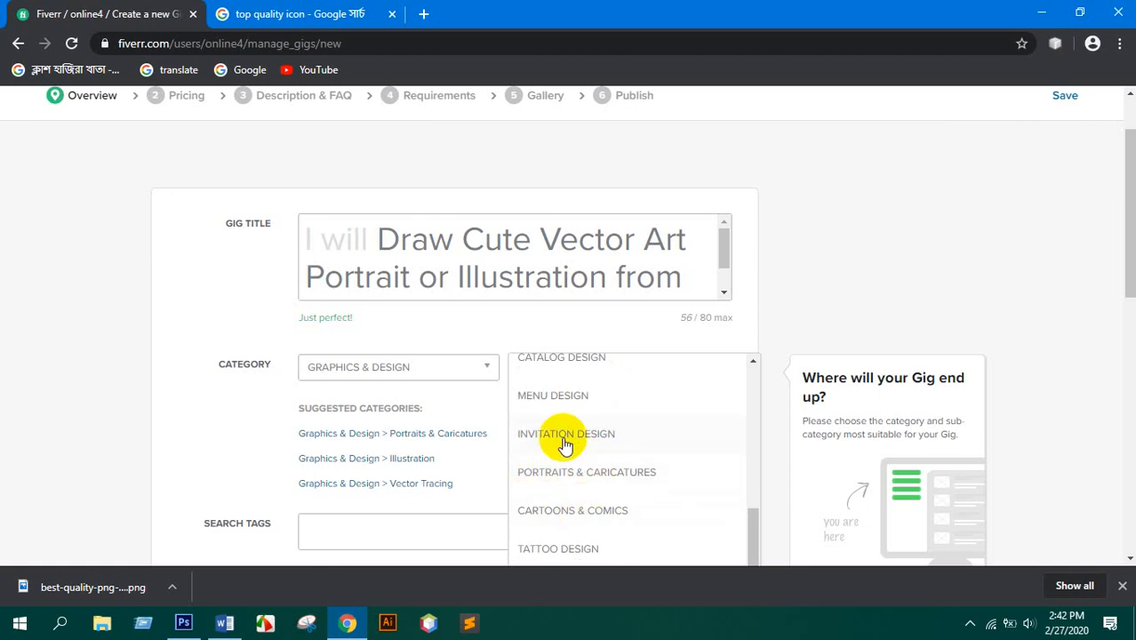
{"action": "scroll", "coordinate": [563, 440], "scroll_direction": "up", "scroll_amount": 3}
{"action": "scroll", "coordinate": [563, 438], "scroll_direction": "up", "scroll_amount": 4}
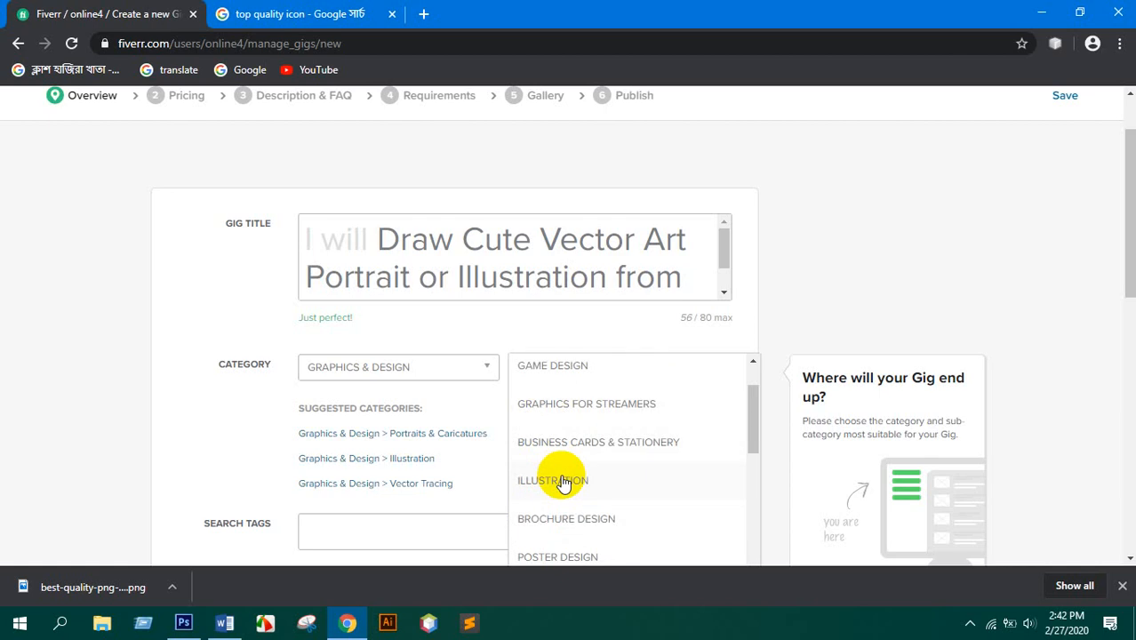
{"action": "scroll", "coordinate": [585, 460], "scroll_direction": "down", "scroll_amount": 3}
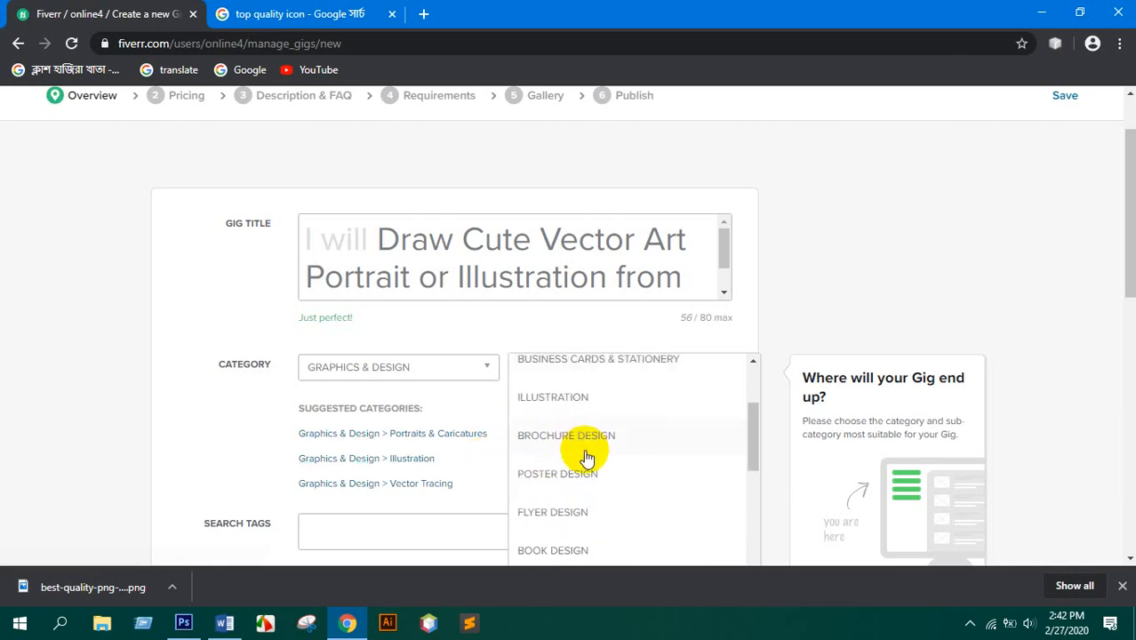
{"action": "scroll", "coordinate": [587, 453], "scroll_direction": "down", "scroll_amount": 2}
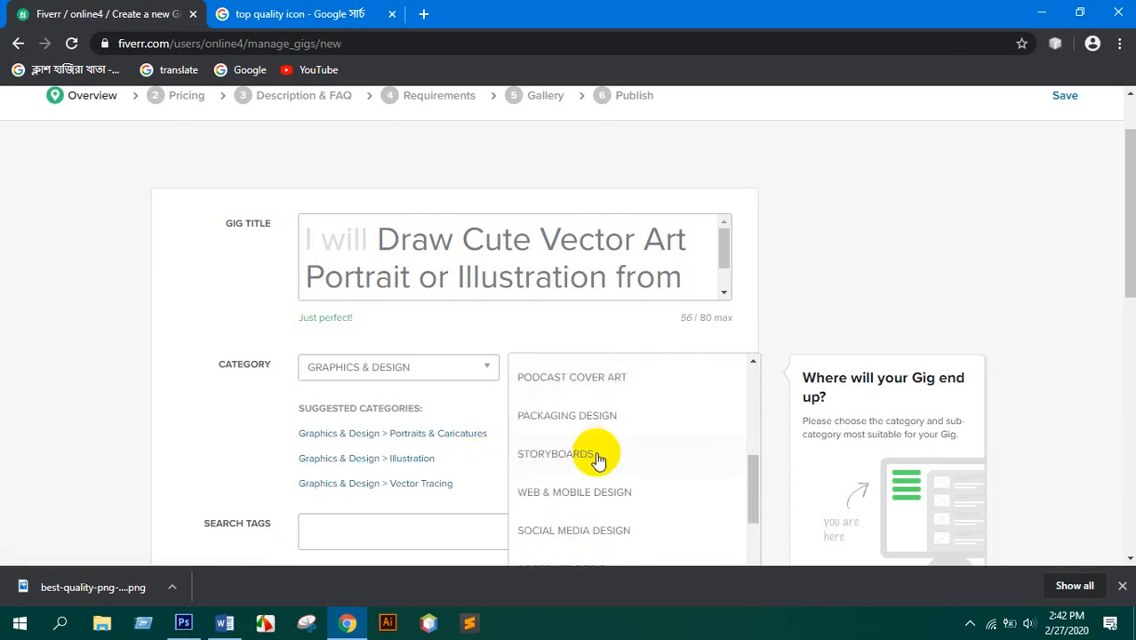
{"action": "left_click", "coordinate": [478, 435]}
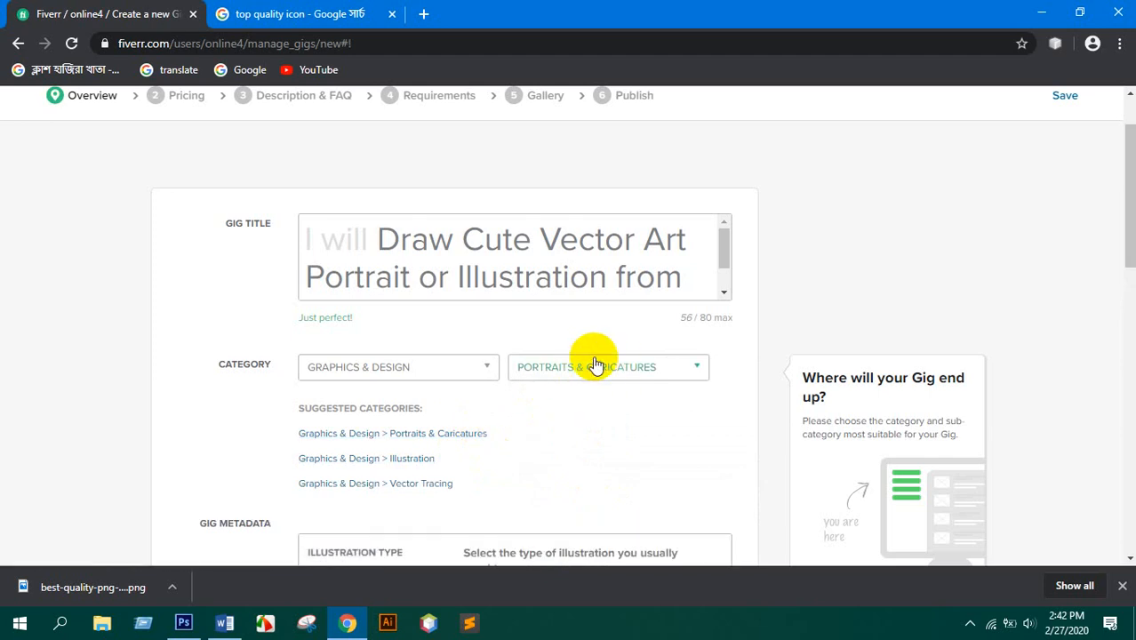
- In the gig metadata, set the illustration type to Portrait and the illustration style to Vector Art
{"action": "scroll", "coordinate": [426, 293], "scroll_direction": "down", "scroll_amount": 1}
{"action": "scroll", "coordinate": [428, 306], "scroll_direction": "down", "scroll_amount": 3}
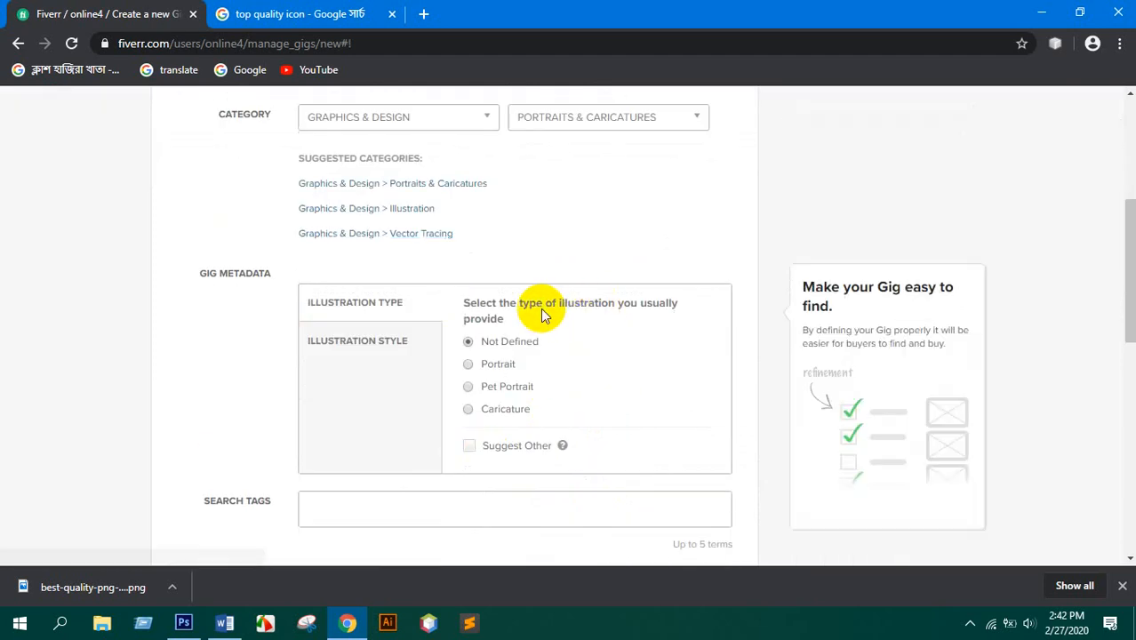
{"action": "left_click", "coordinate": [467, 365]}
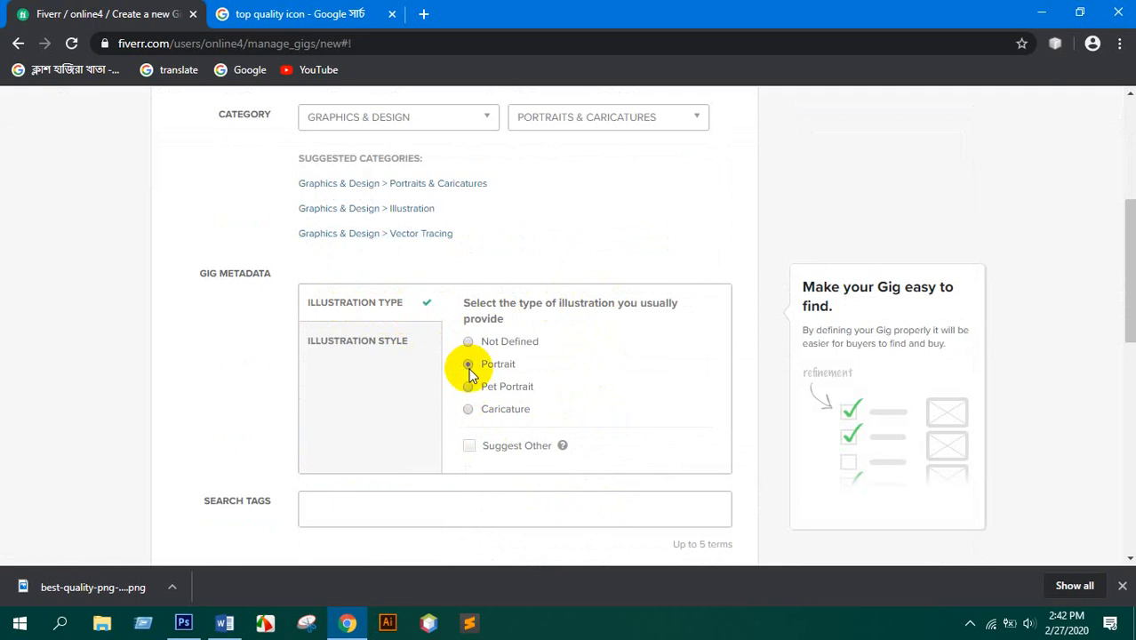
{"action": "left_click", "coordinate": [398, 345]}
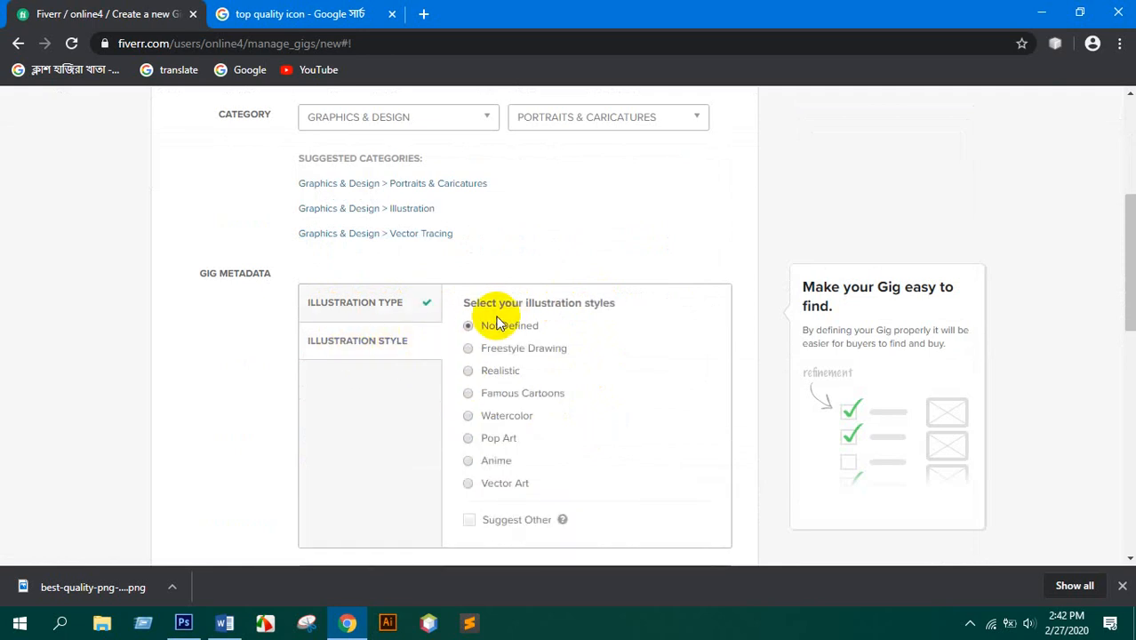
{"action": "scroll", "coordinate": [497, 346], "scroll_direction": "down", "scroll_amount": 1}
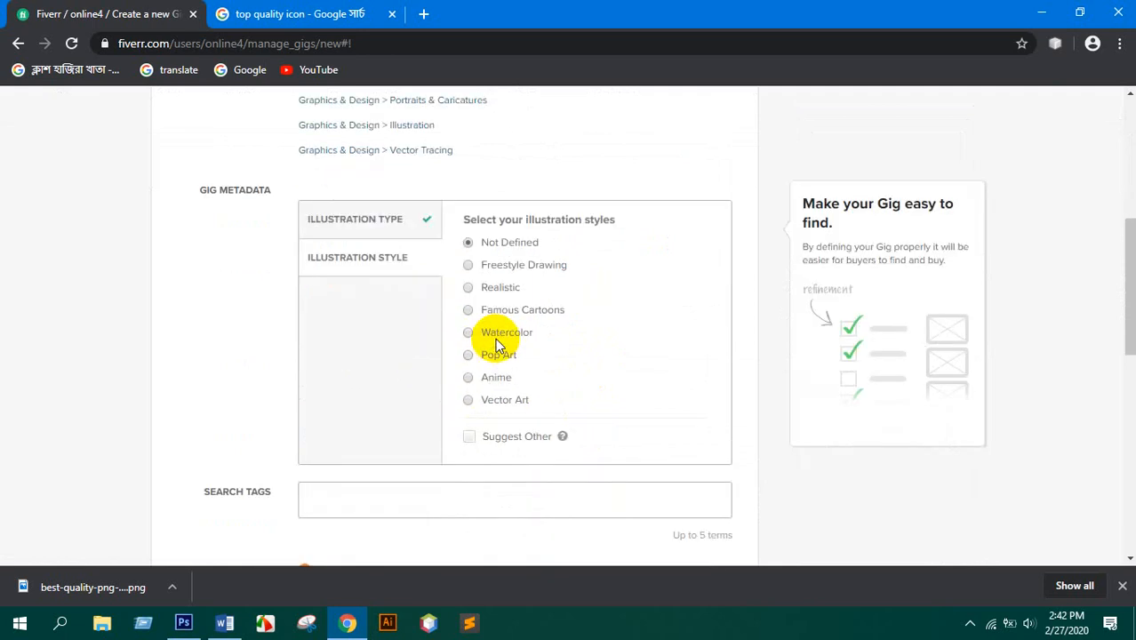
{"action": "left_click", "coordinate": [467, 399]}
{"action": "left_click", "coordinate": [469, 266]}
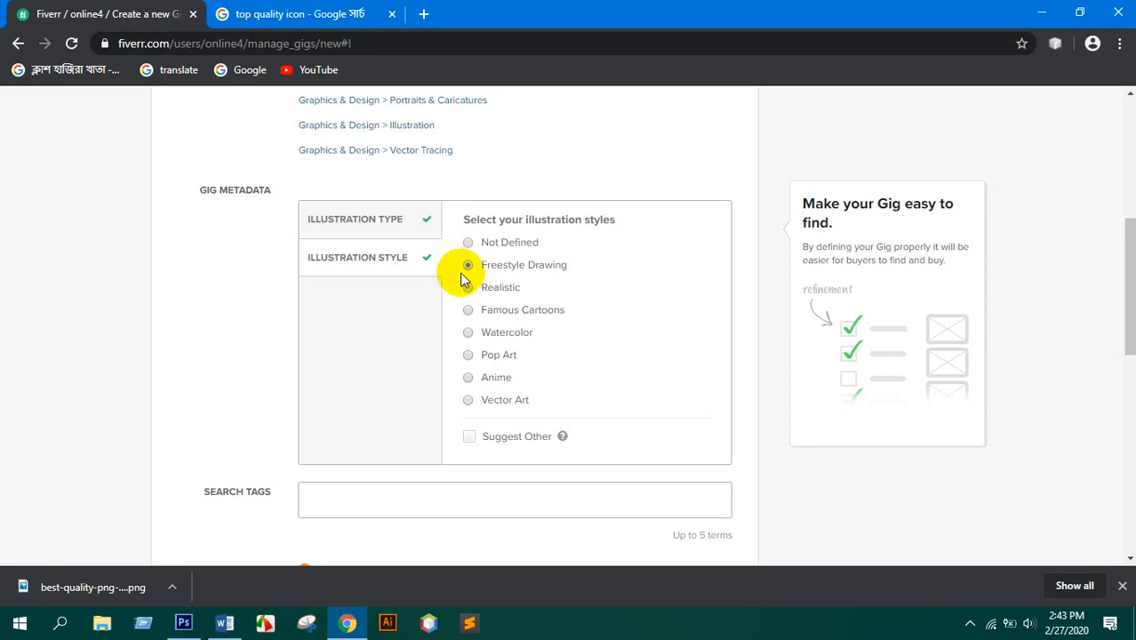
{"action": "left_click", "coordinate": [470, 402]}
- Add the search tags "vector art", "illustration", "portrait", "pop art" and "digital art" to the gig
{"action": "scroll", "coordinate": [514, 305], "scroll_direction": "down", "scroll_amount": 1}
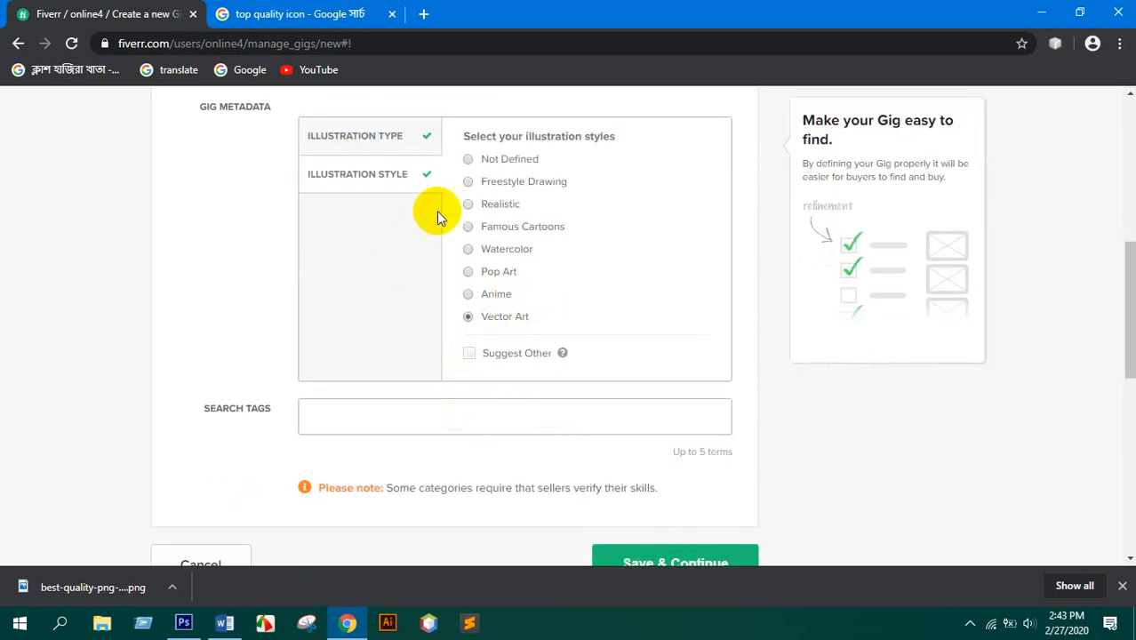
{"action": "left_click", "coordinate": [333, 421]}
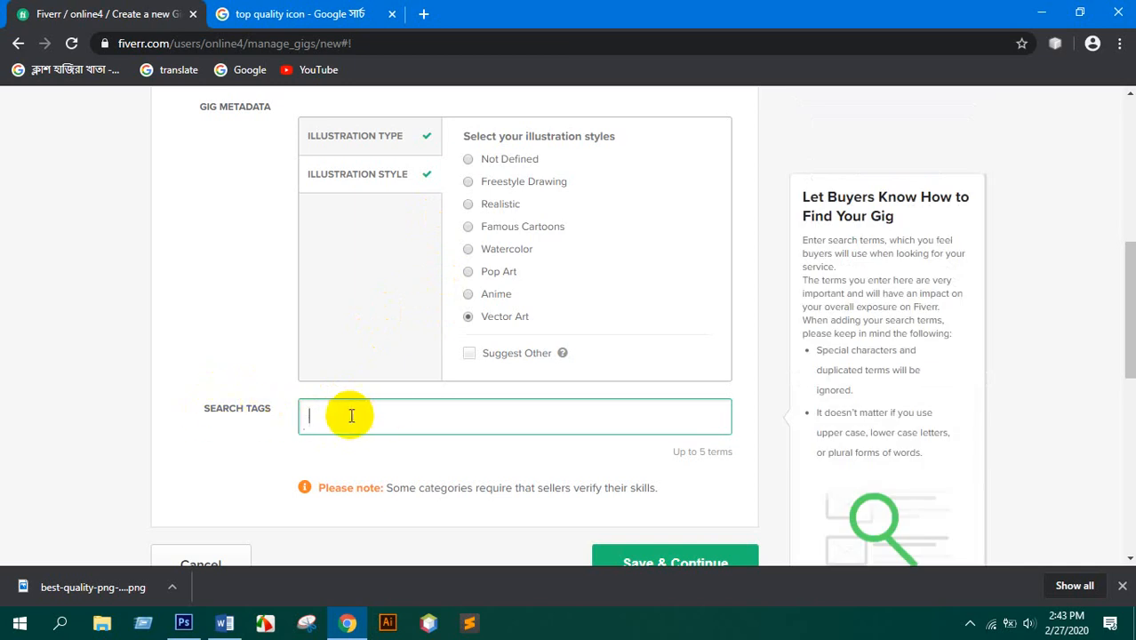
{"action": "type", "text": "vector art"}
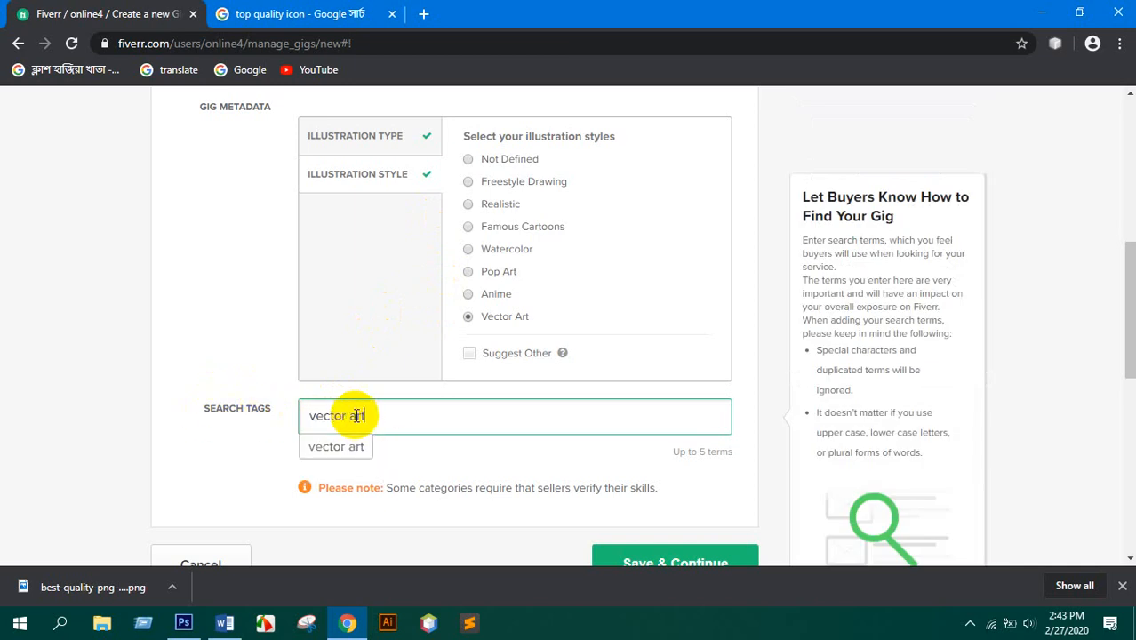
{"action": "key", "text": "Return"}
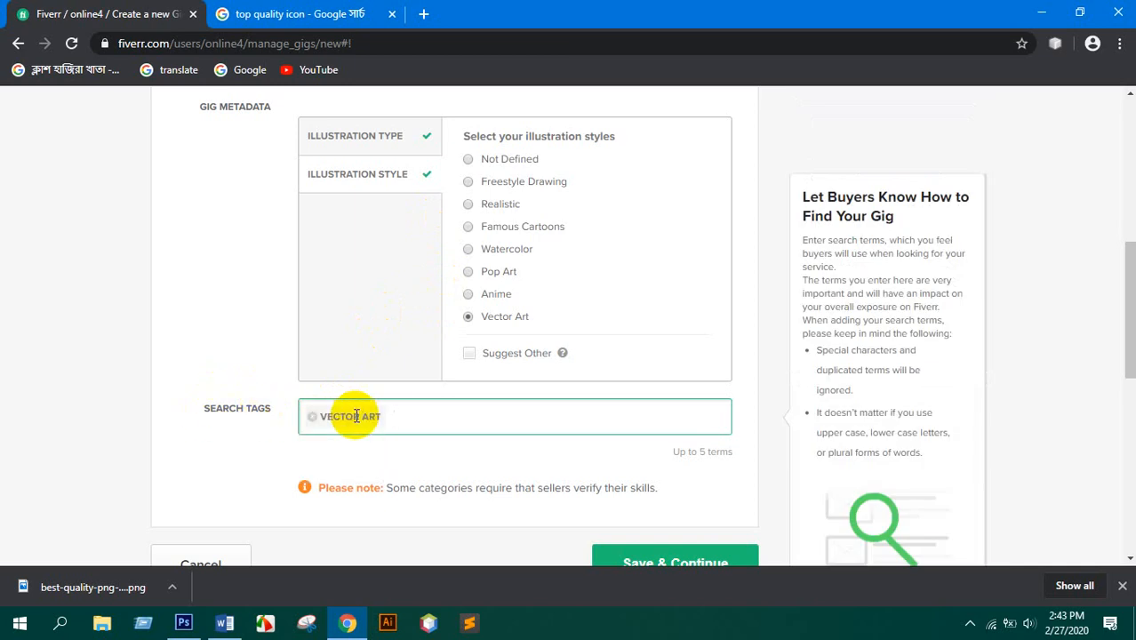
{"action": "type", "text": "illustrat"}
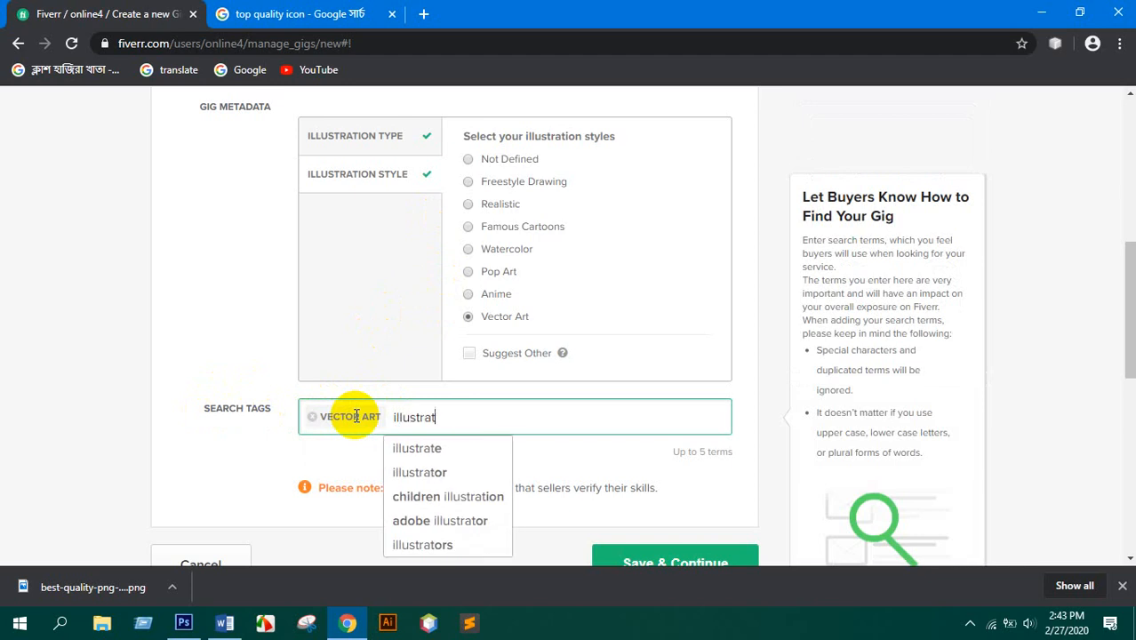
{"action": "type", "text": "ion"}
{"action": "key", "text": "Return"}
{"action": "type", "text": "portrait"}
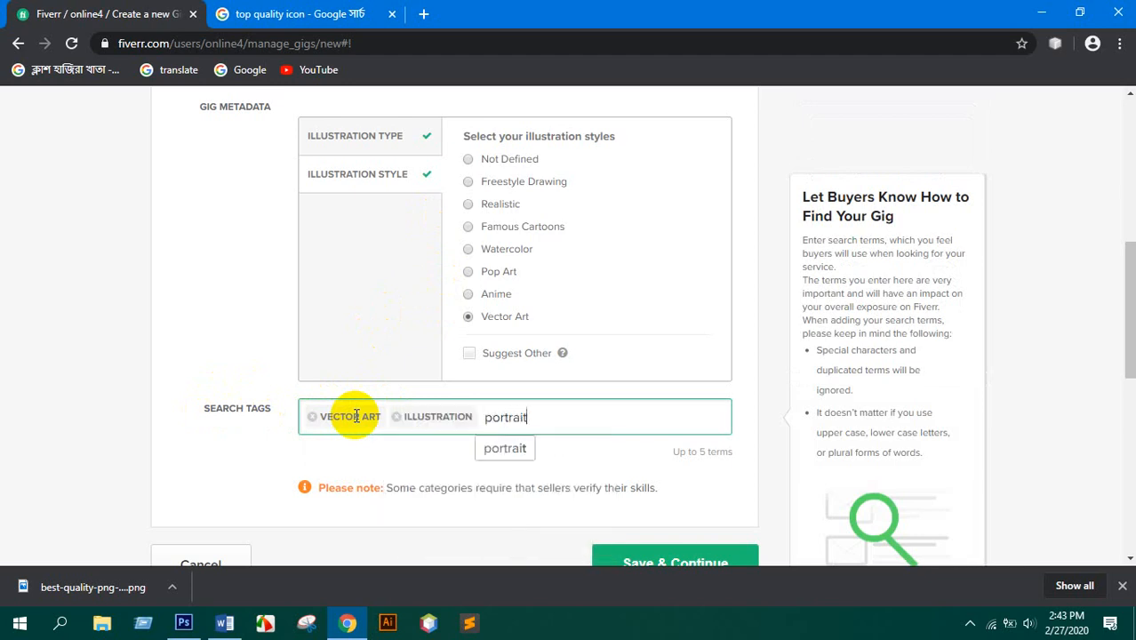
{"action": "key", "text": "Return"}
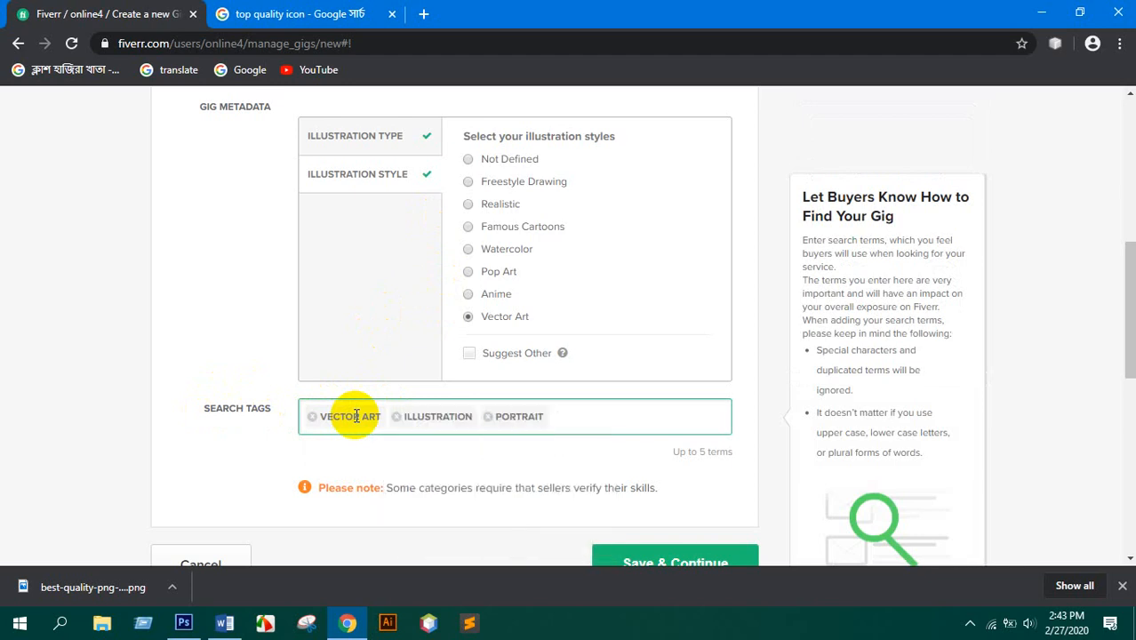
{"action": "type", "text": "pop art"}
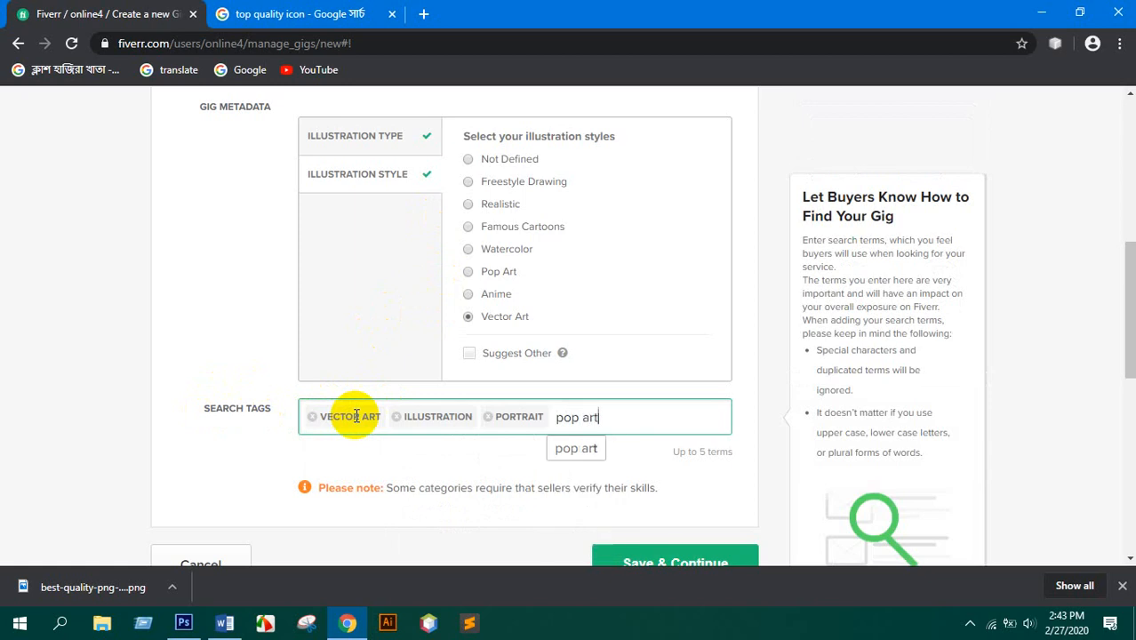
{"action": "key", "text": "Return"}
{"action": "type", "text": "di"}
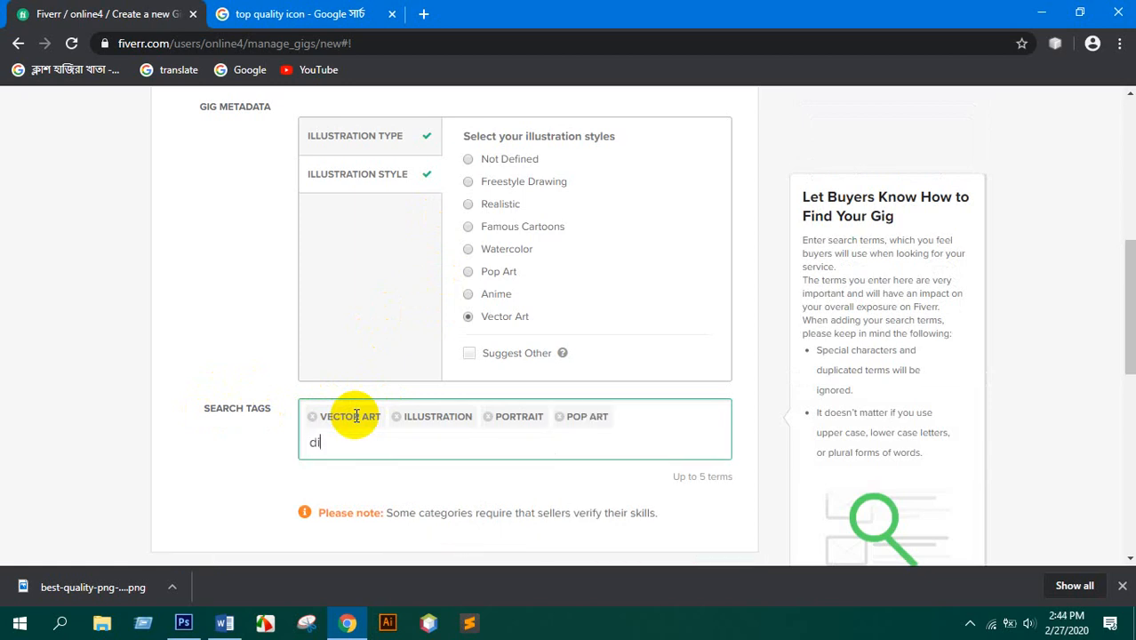
{"action": "type", "text": "gital art"}
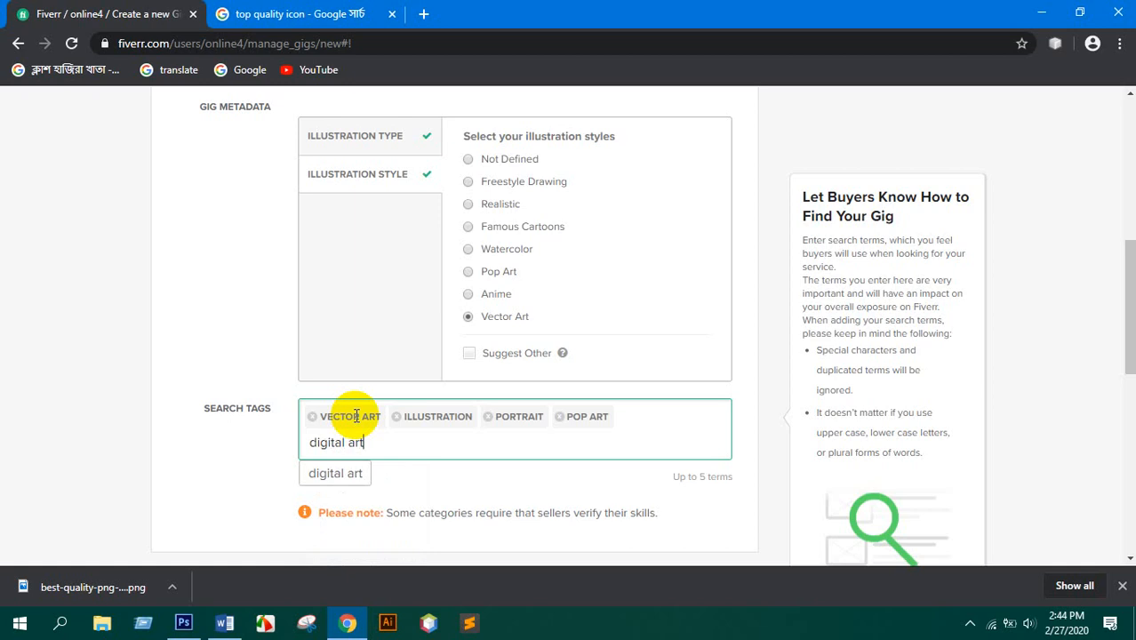
{"action": "key", "text": "Return"}
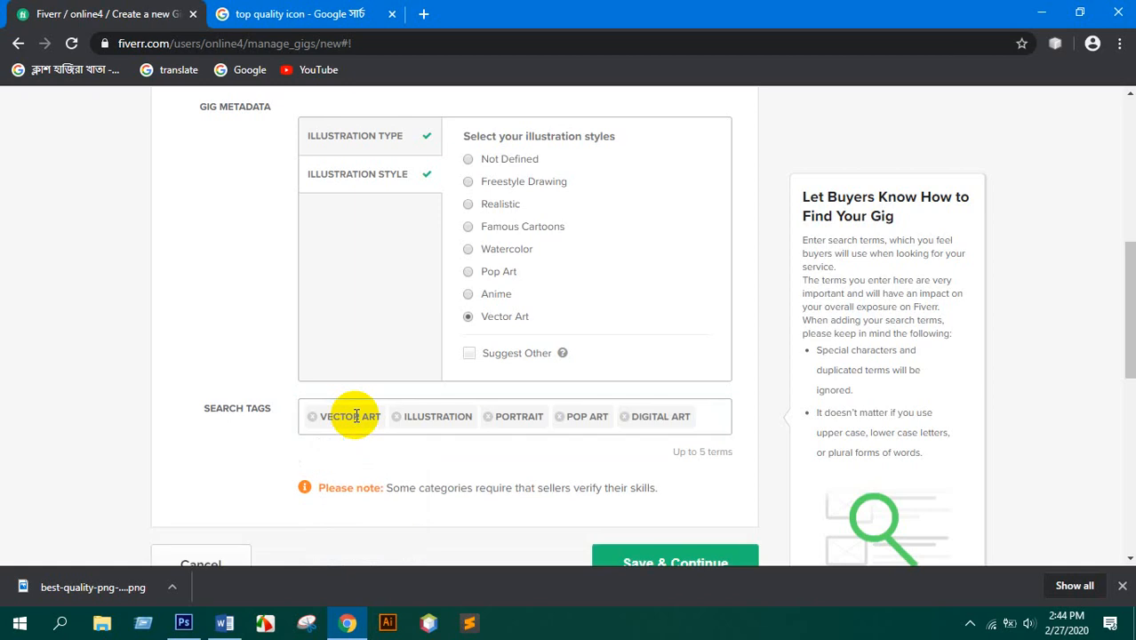
- Replace the "portrait" search tag with "cartoon portrait"
{"action": "left_click", "coordinate": [488, 418]}
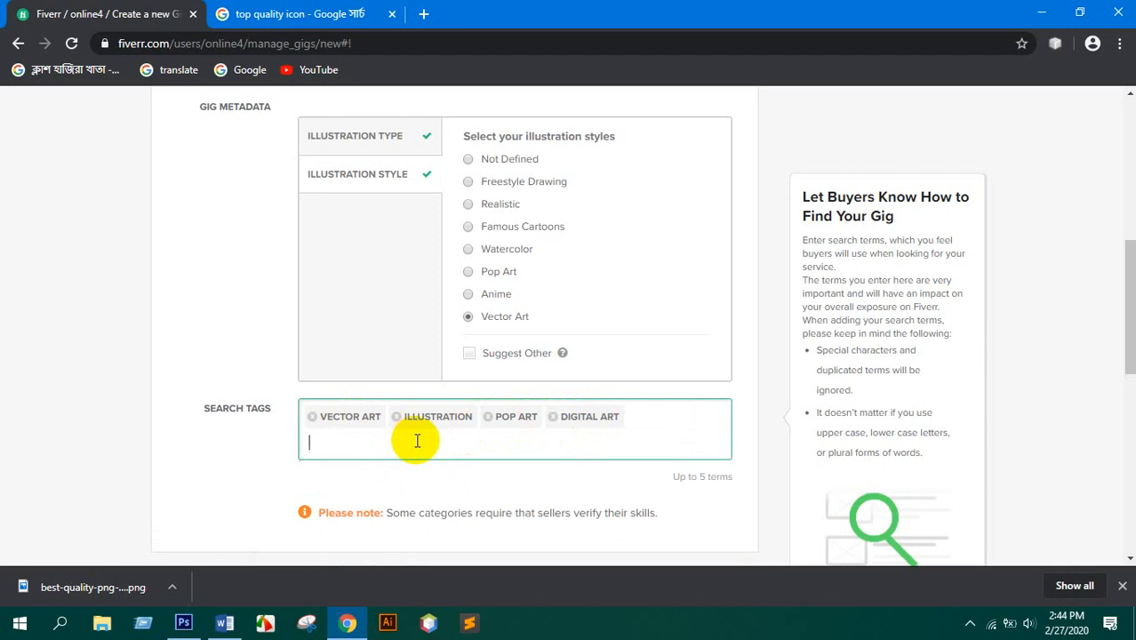
{"action": "type", "text": "cartoon"}
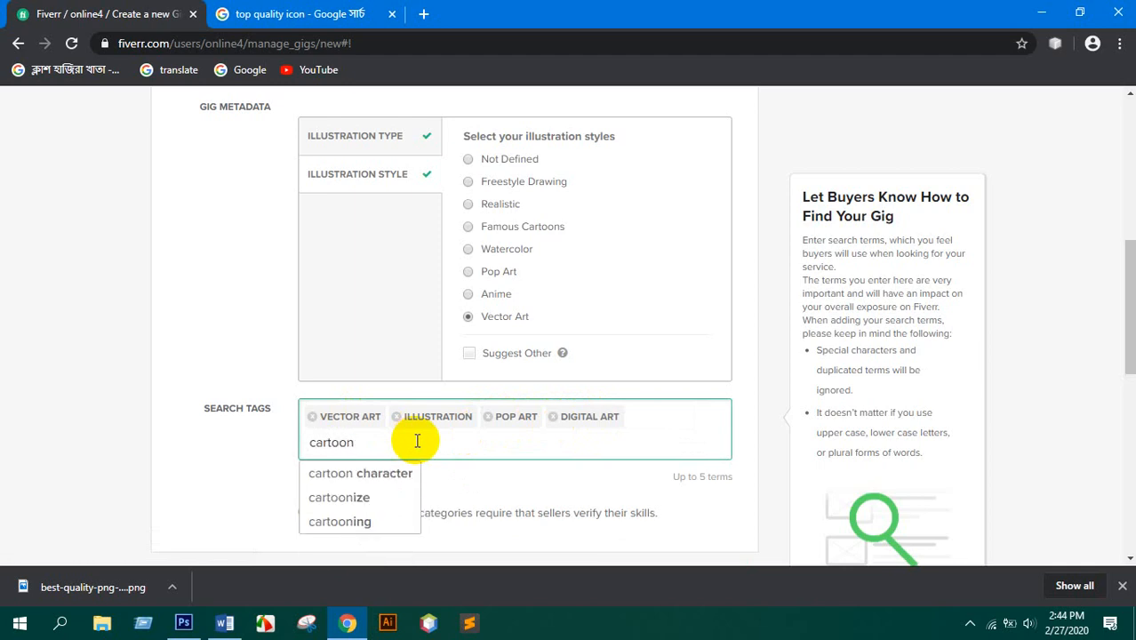
{"action": "type", "text": " portra"}
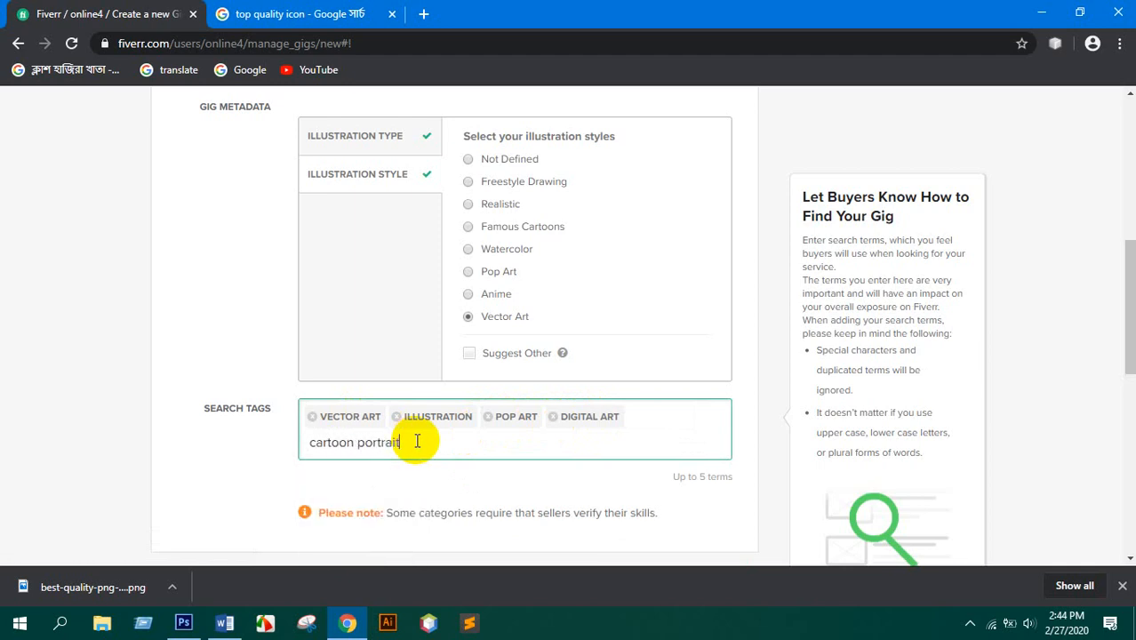
{"action": "type", "text": "it"}
{"action": "key", "text": "Return"}
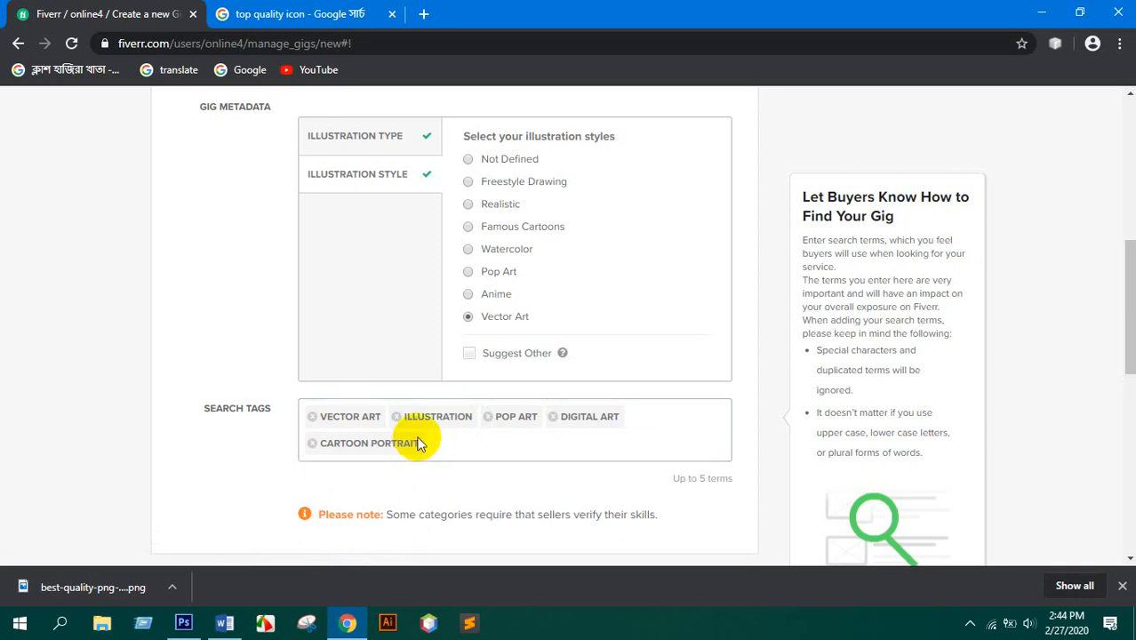
- Review the completed gig overview, then save it and continue to the pricing stage
{"action": "scroll", "coordinate": [418, 437], "scroll_direction": "down", "scroll_amount": 1}
{"action": "scroll", "coordinate": [454, 325], "scroll_direction": "up", "scroll_amount": 5}
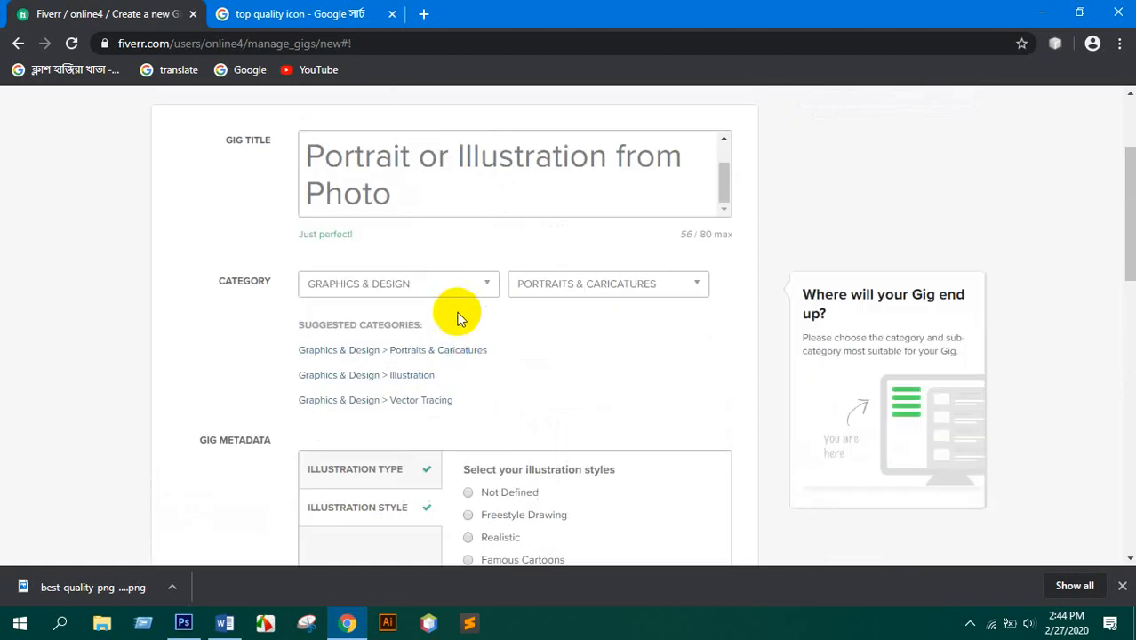
{"action": "scroll", "coordinate": [444, 360], "scroll_direction": "down", "scroll_amount": 1}
{"action": "scroll", "coordinate": [412, 364], "scroll_direction": "down", "scroll_amount": 6}
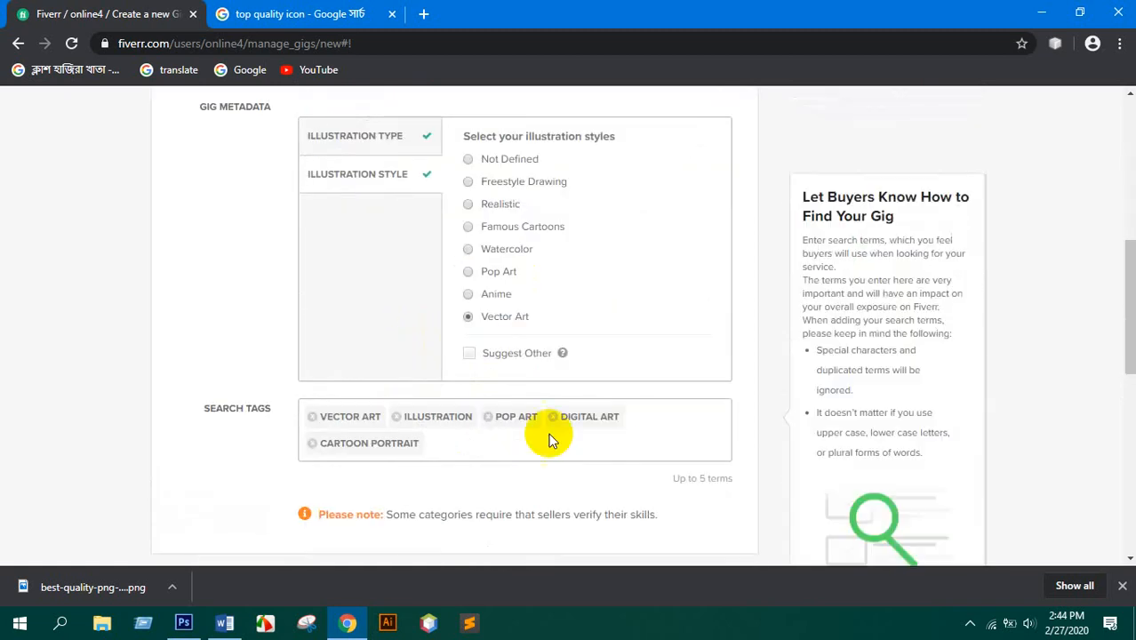
{"action": "left_click", "coordinate": [658, 347]}
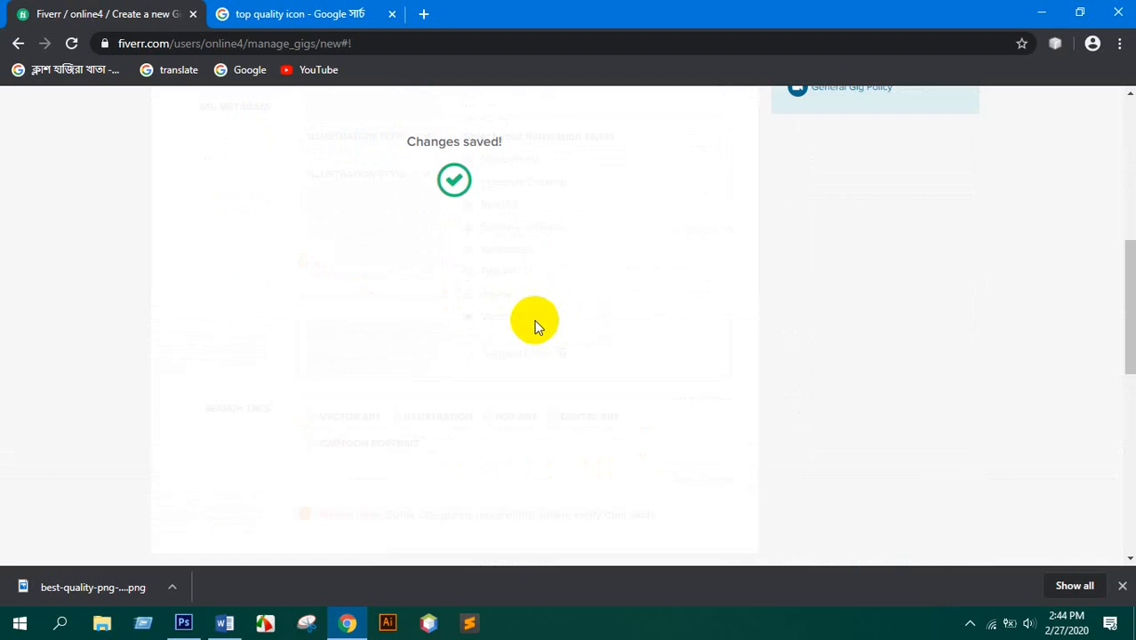
- Enable the 3 Packages option in Scope & Pricing so Basic, Standard and Premium packages can be filled in
{"action": "scroll", "coordinate": [525, 322], "scroll_direction": "up", "scroll_amount": 4}
{"action": "scroll", "coordinate": [400, 201], "scroll_direction": "up", "scroll_amount": 1}
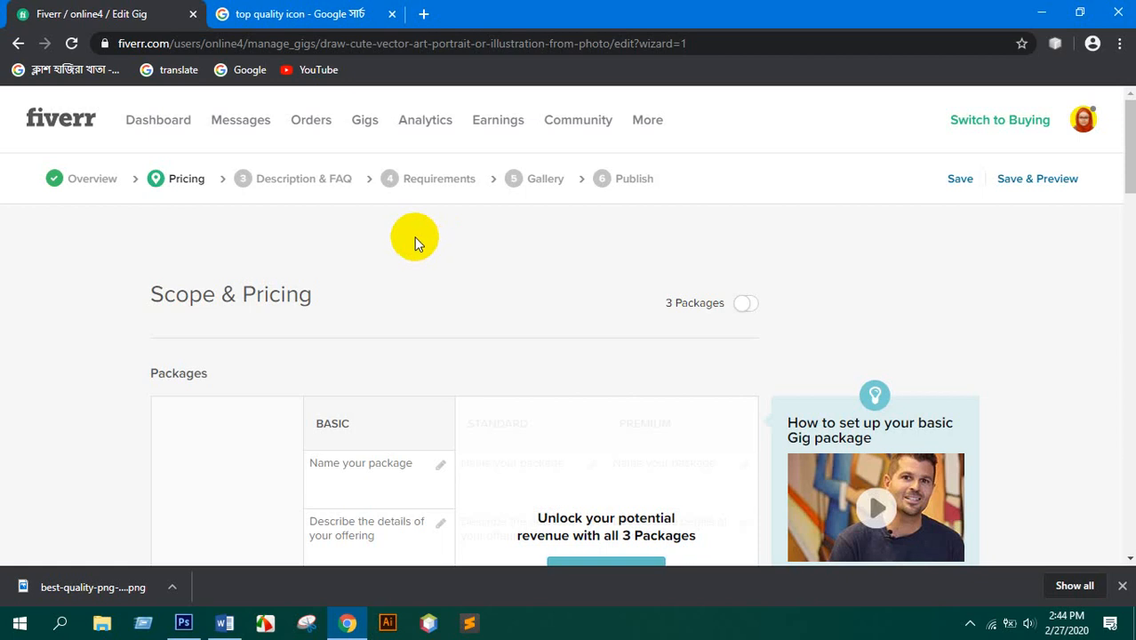
{"action": "scroll", "coordinate": [413, 236], "scroll_direction": "down", "scroll_amount": 1}
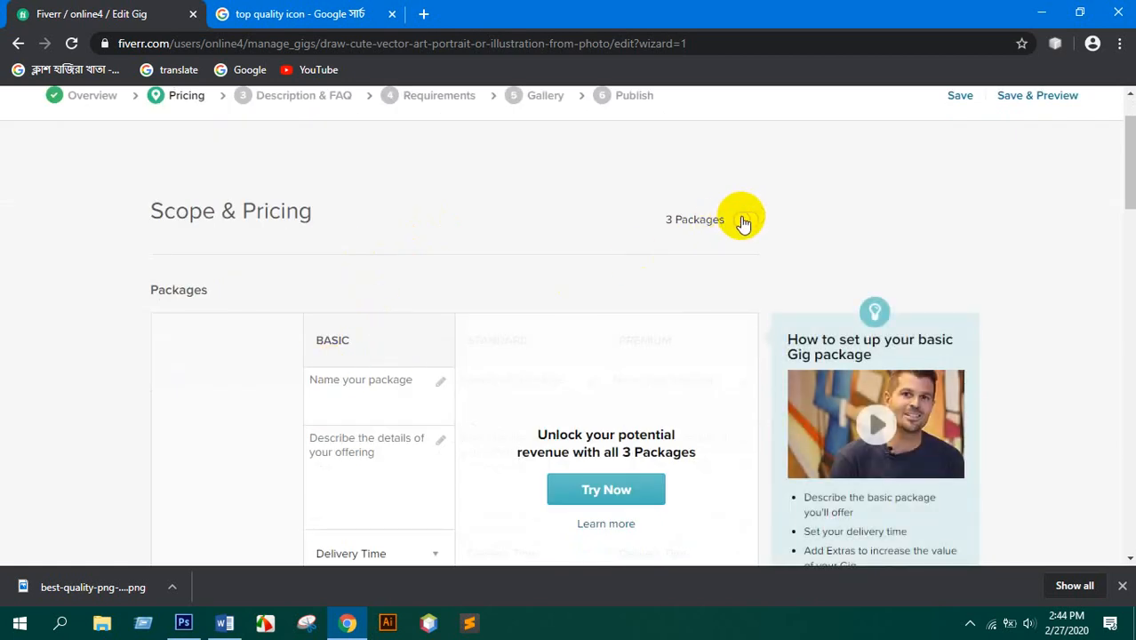
{"action": "left_click", "coordinate": [741, 221]}
{"action": "left_click", "coordinate": [562, 527]}
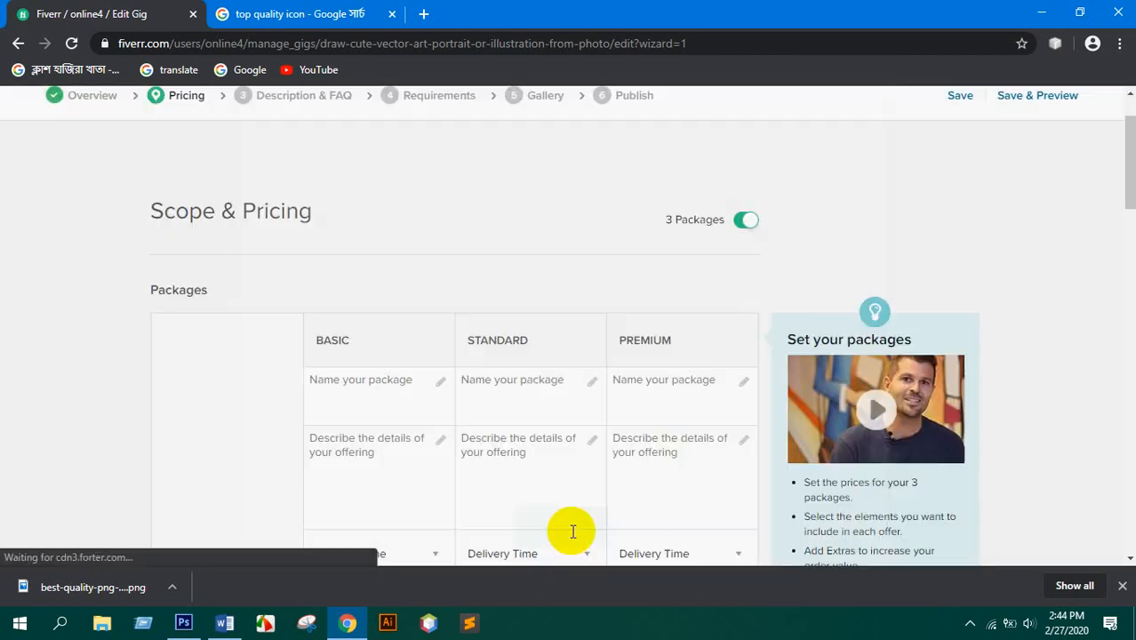
{"action": "scroll", "coordinate": [461, 330], "scroll_direction": "down", "scroll_amount": 2}
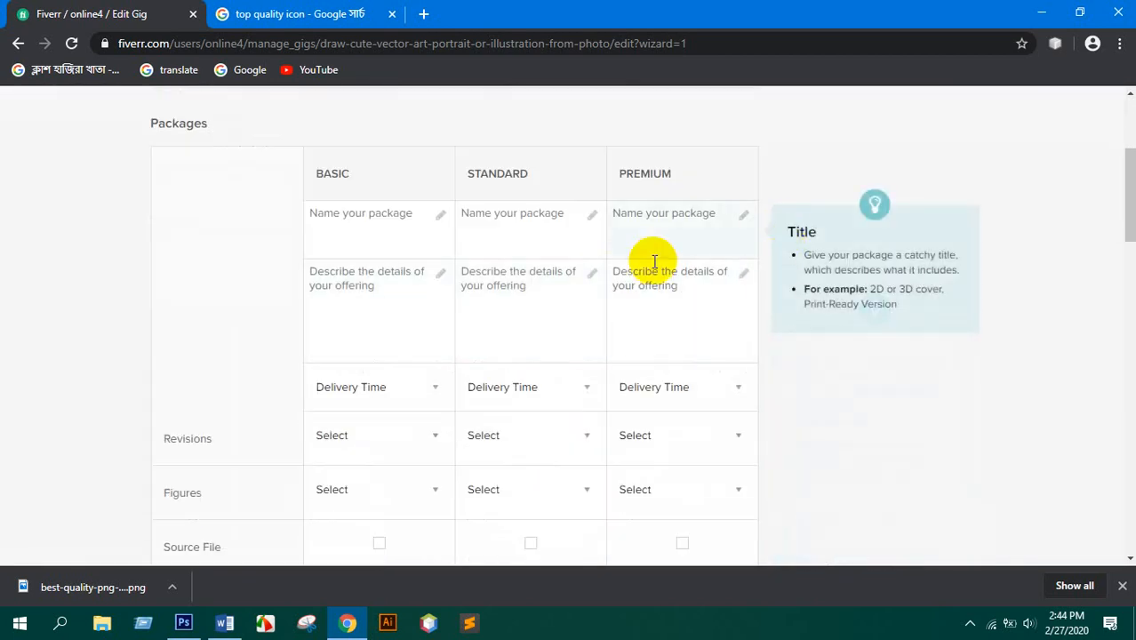
- Name the Basic package "BASIC Package", reusing the column heading's text
{"action": "double_click", "coordinate": [330, 171]}
{"action": "key", "text": "ctrl+c"}
{"action": "left_click", "coordinate": [362, 220]}
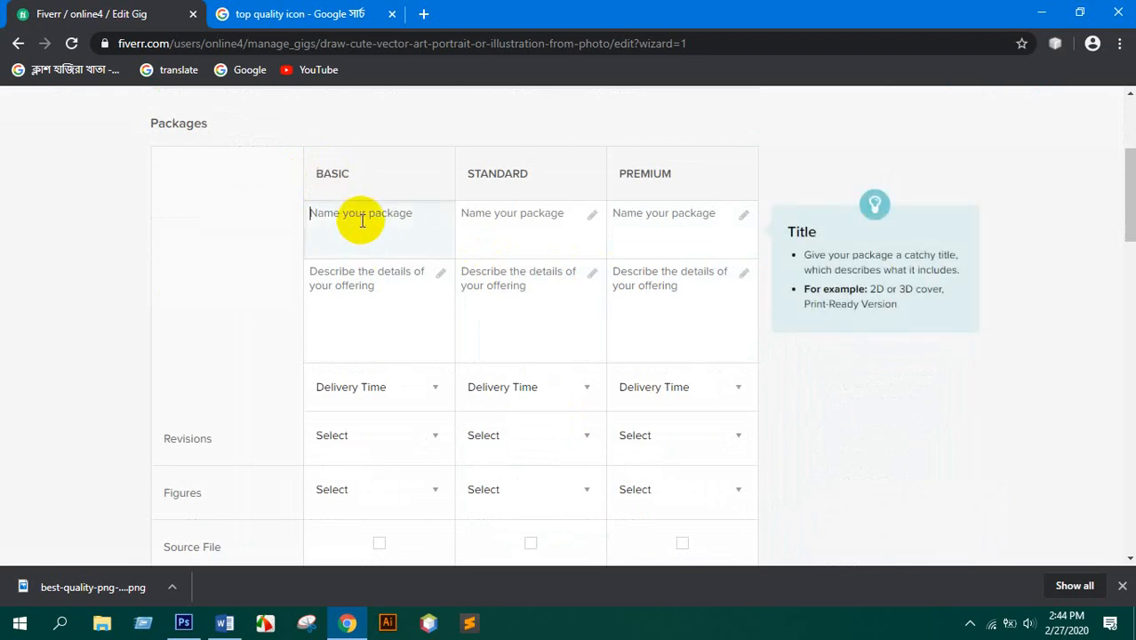
{"action": "key", "text": "ctrl+v"}
{"action": "type", "text": "Packa"}
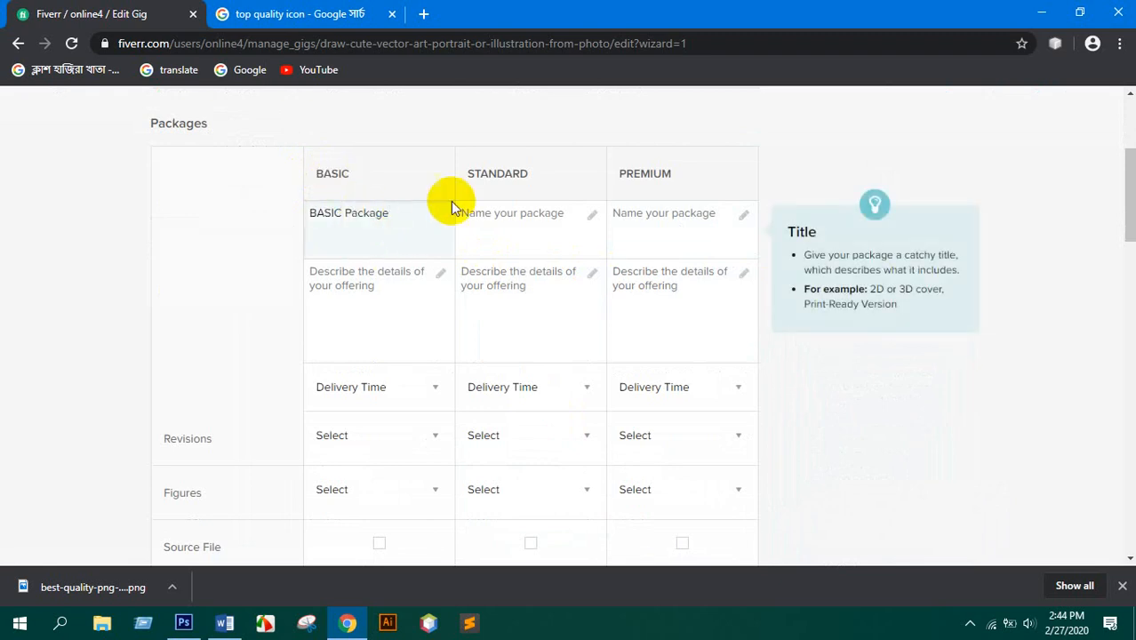
- Name the Standard package "STANDARD Package", reusing the column heading's text
{"action": "double_click", "coordinate": [491, 169]}
{"action": "key", "text": "ctrl+c"}
{"action": "left_click", "coordinate": [520, 218]}
{"action": "key", "text": "ctrl+v"}
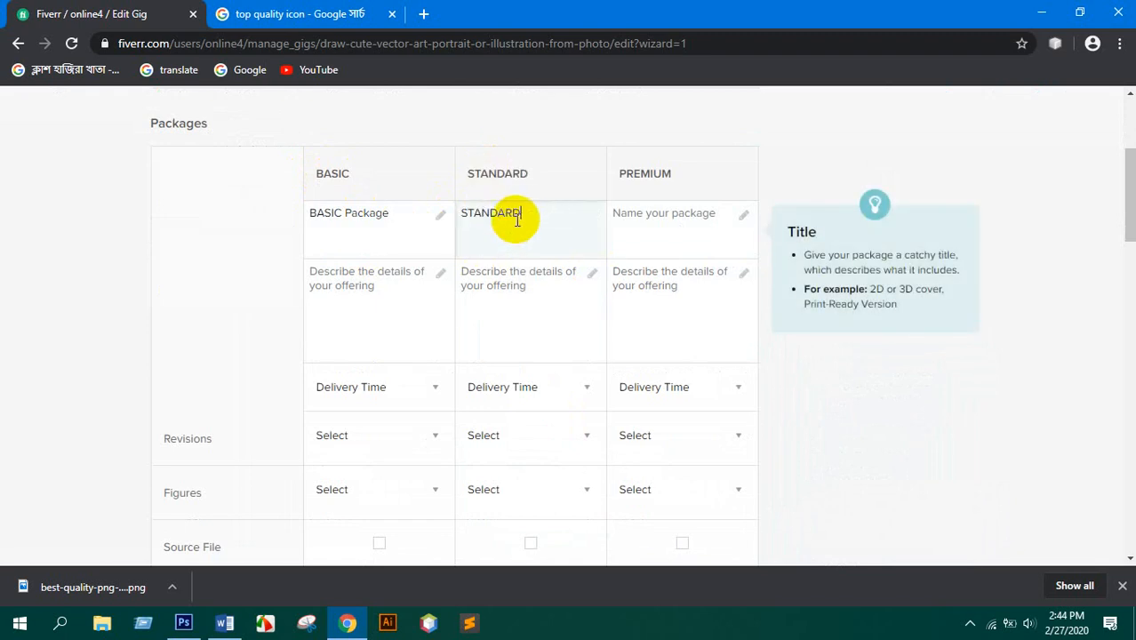
{"action": "type", "text": "Package"}
{"action": "left_click", "coordinate": [337, 279]}
{"action": "left_click", "coordinate": [363, 213]}
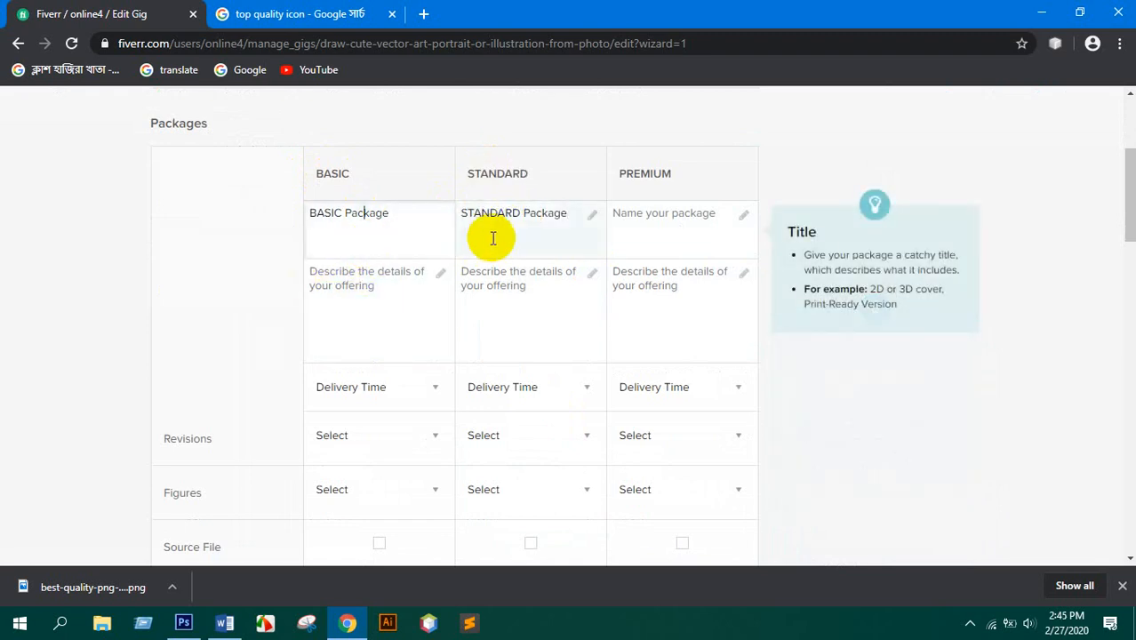
{"action": "left_click", "coordinate": [664, 221]}
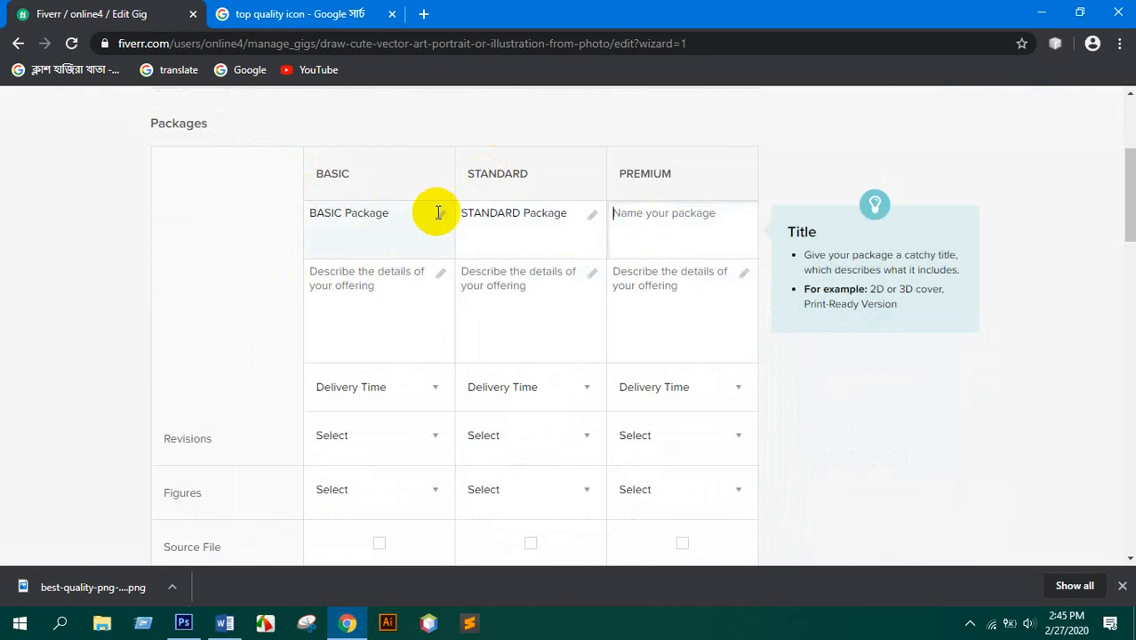
{"action": "left_click", "coordinate": [343, 213]}
{"action": "left_click", "coordinate": [498, 213]}
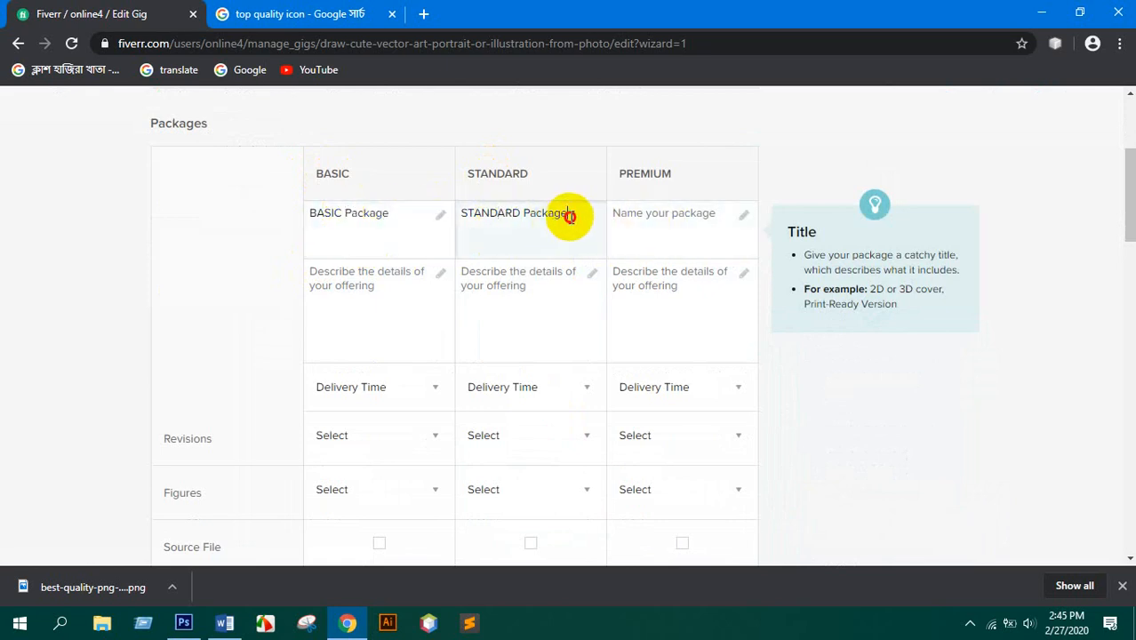
{"action": "left_click_drag", "start_coordinate": [568, 213], "coordinate": [521, 216]}
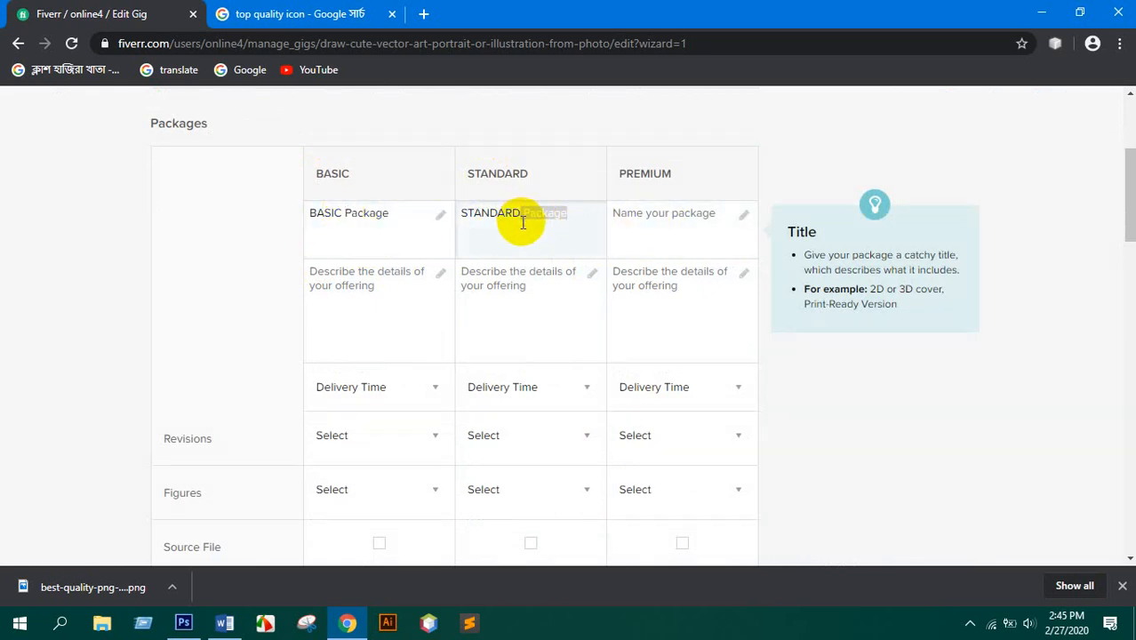
{"action": "left_click", "coordinate": [357, 224]}
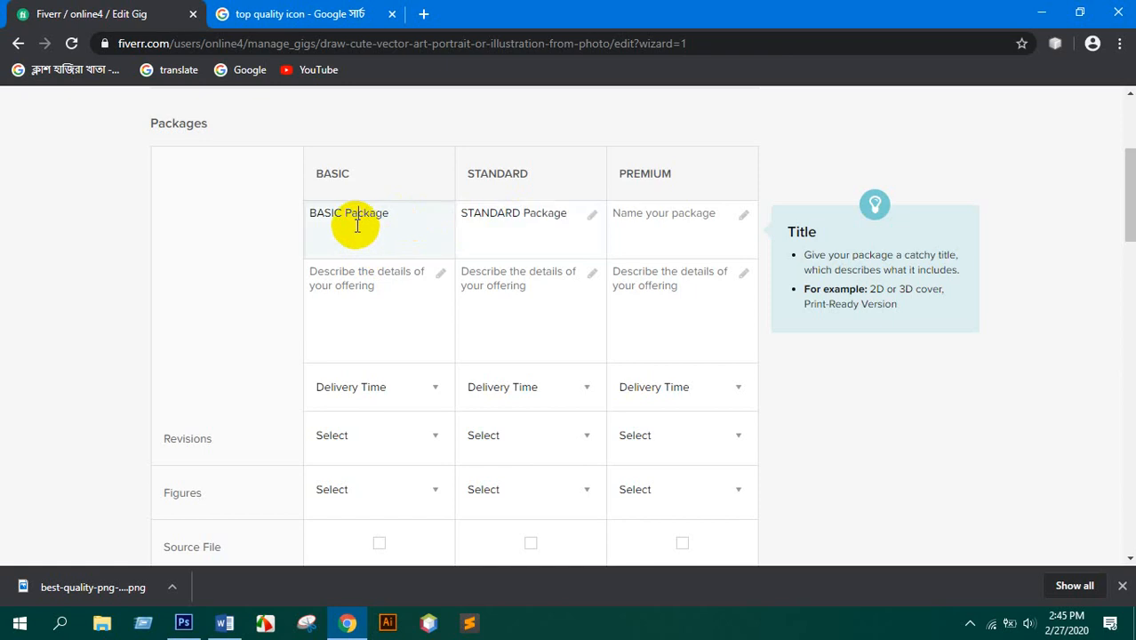
{"action": "left_click", "coordinate": [548, 219]}
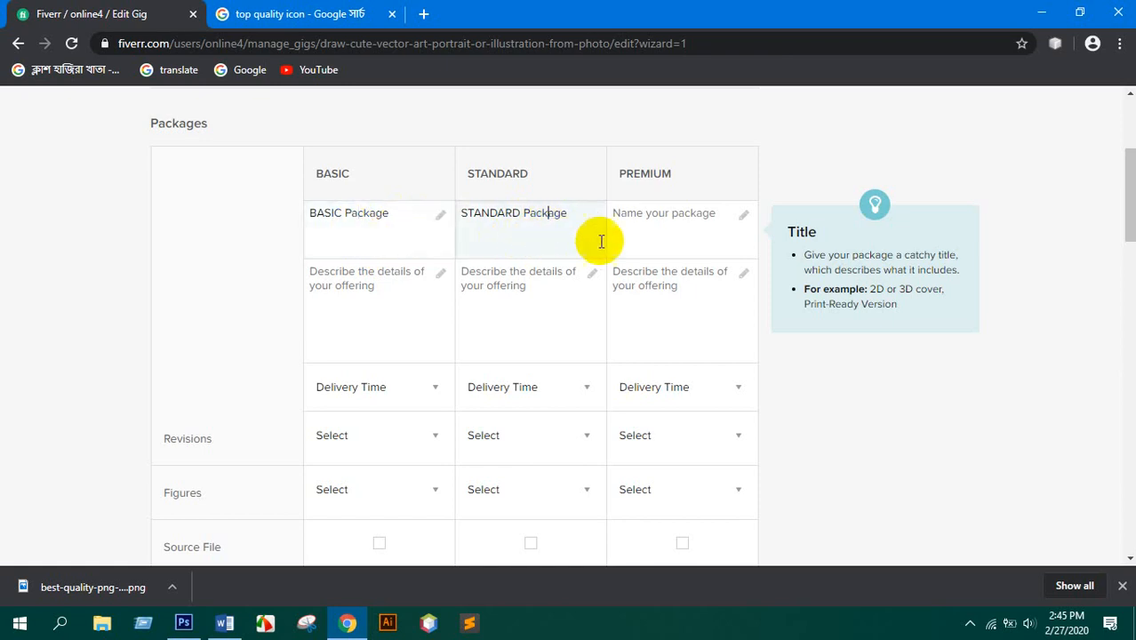
{"action": "left_click", "coordinate": [358, 216]}
{"action": "left_click", "coordinate": [578, 223]}
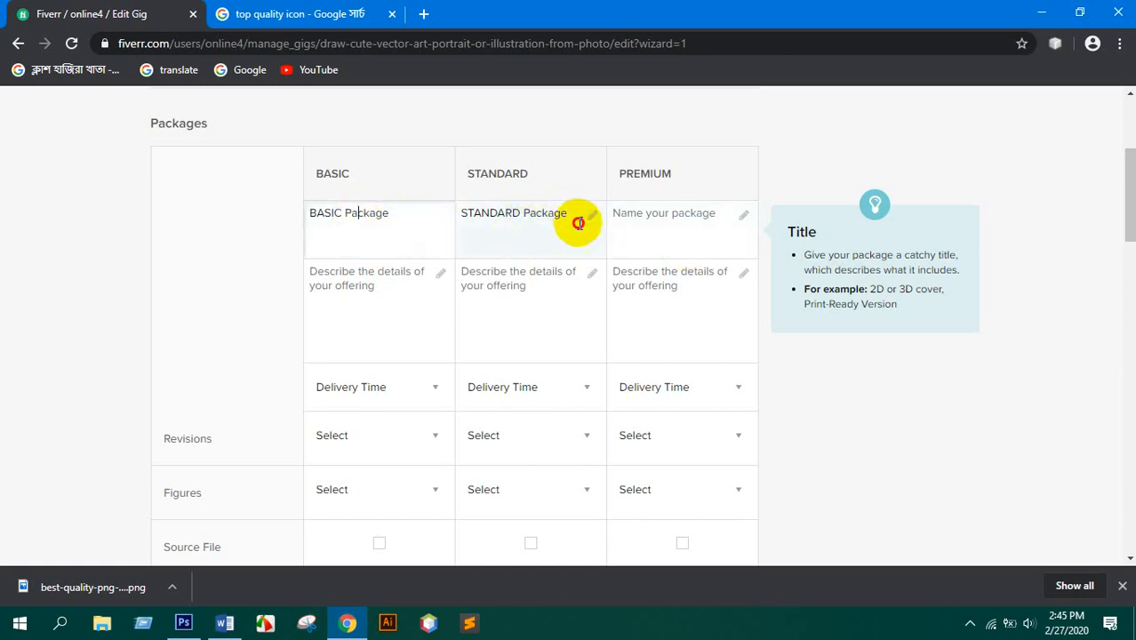
- Name the Premium package "PREMIUM ( VIP )", reusing the column heading's text
{"action": "left_click", "coordinate": [684, 234]}
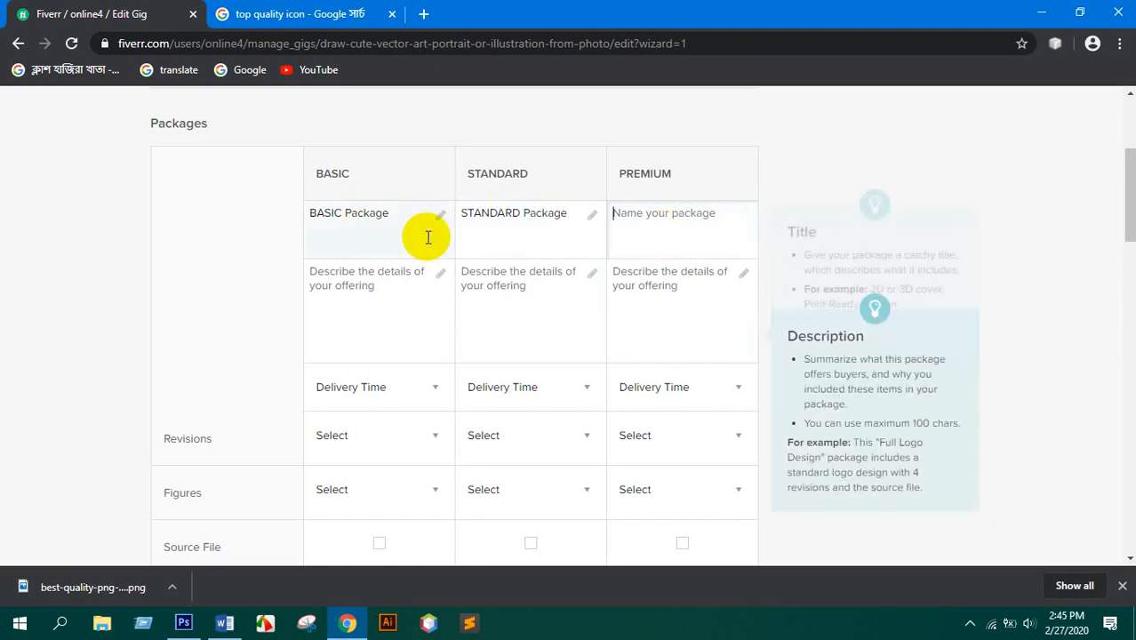
{"action": "double_click", "coordinate": [650, 174]}
{"action": "key", "text": "ctrl+c"}
{"action": "left_click", "coordinate": [688, 230]}
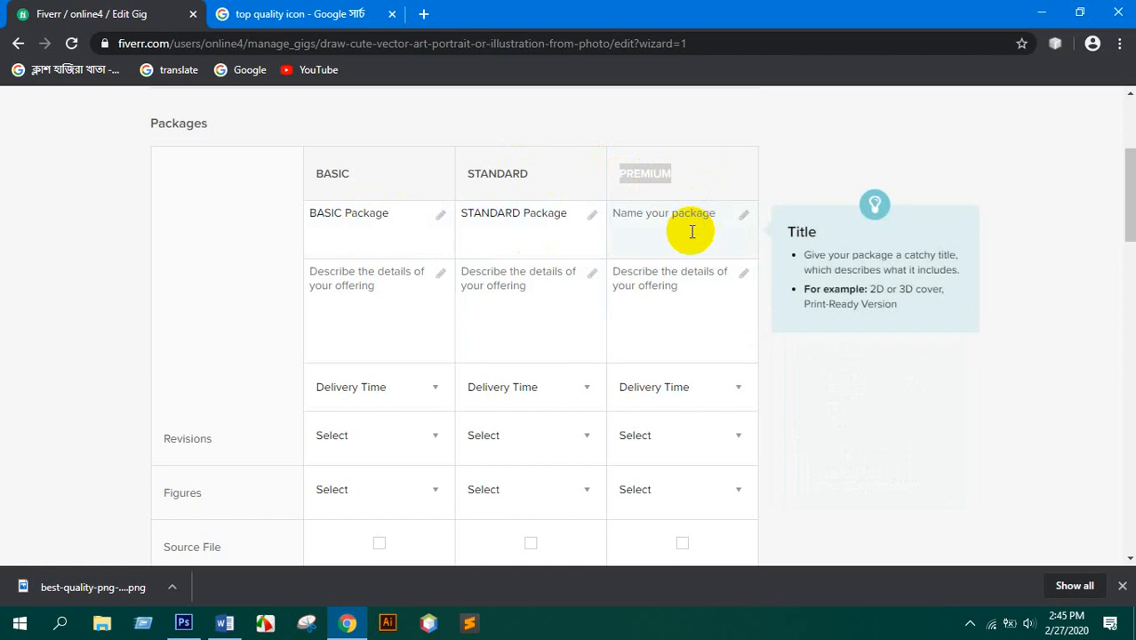
{"action": "key", "text": "ctrl+v"}
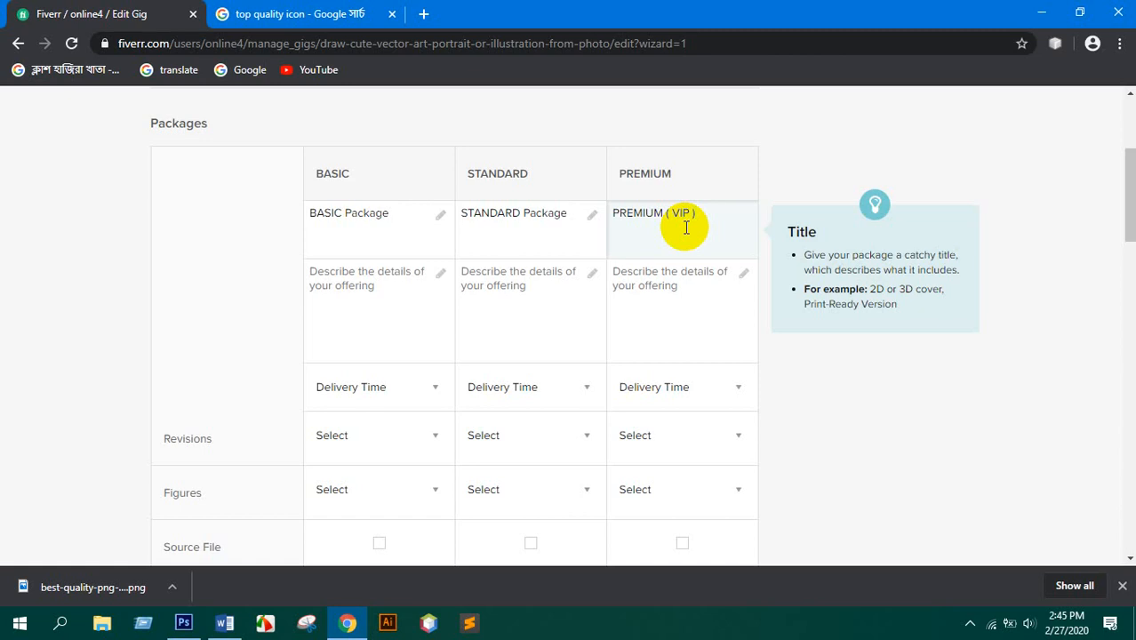
- Switch to the Word notes and append "with source file" to the first package description line, after "Png file"
{"action": "scroll", "coordinate": [695, 223], "scroll_direction": "down", "scroll_amount": 3}
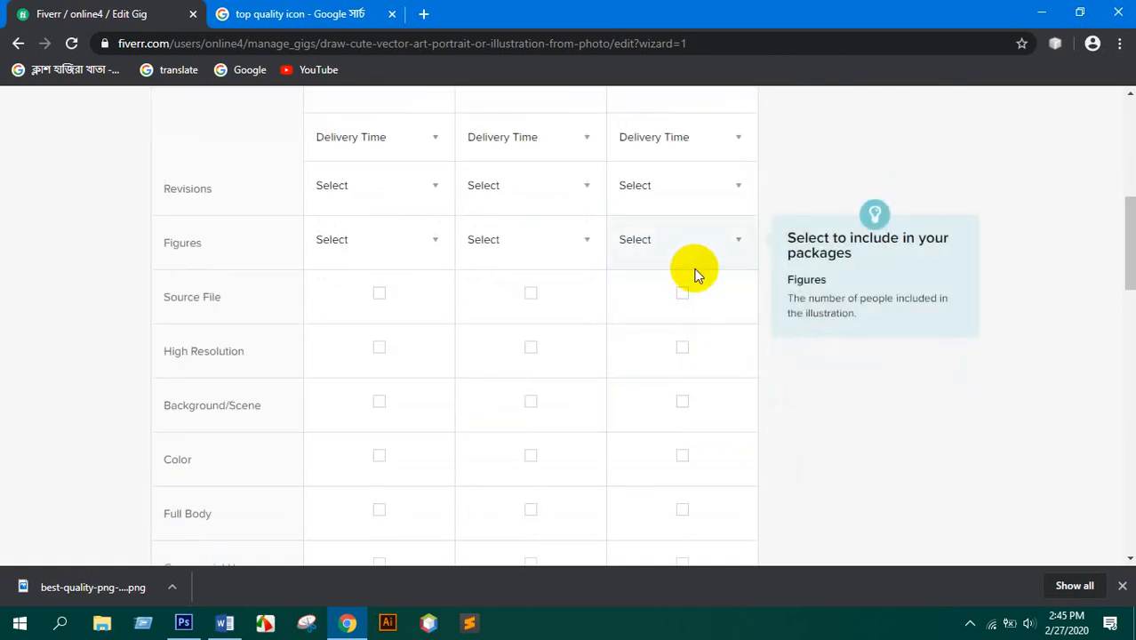
{"action": "scroll", "coordinate": [693, 270], "scroll_direction": "up", "scroll_amount": 2}
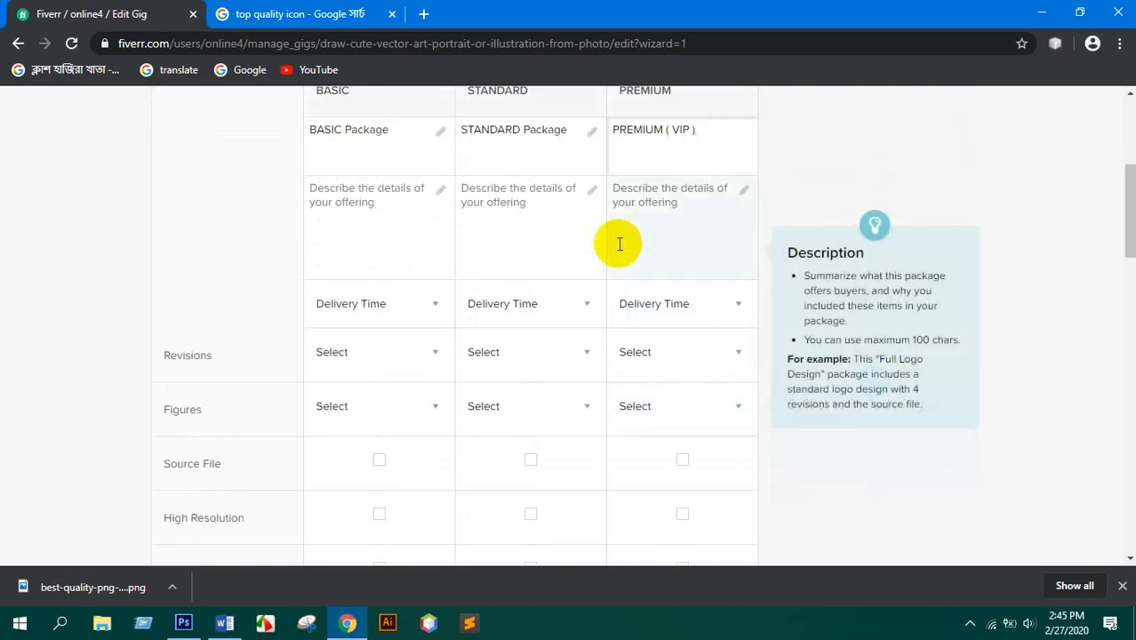
{"action": "left_click", "coordinate": [380, 211]}
{"action": "key", "text": "alt+Tab"}
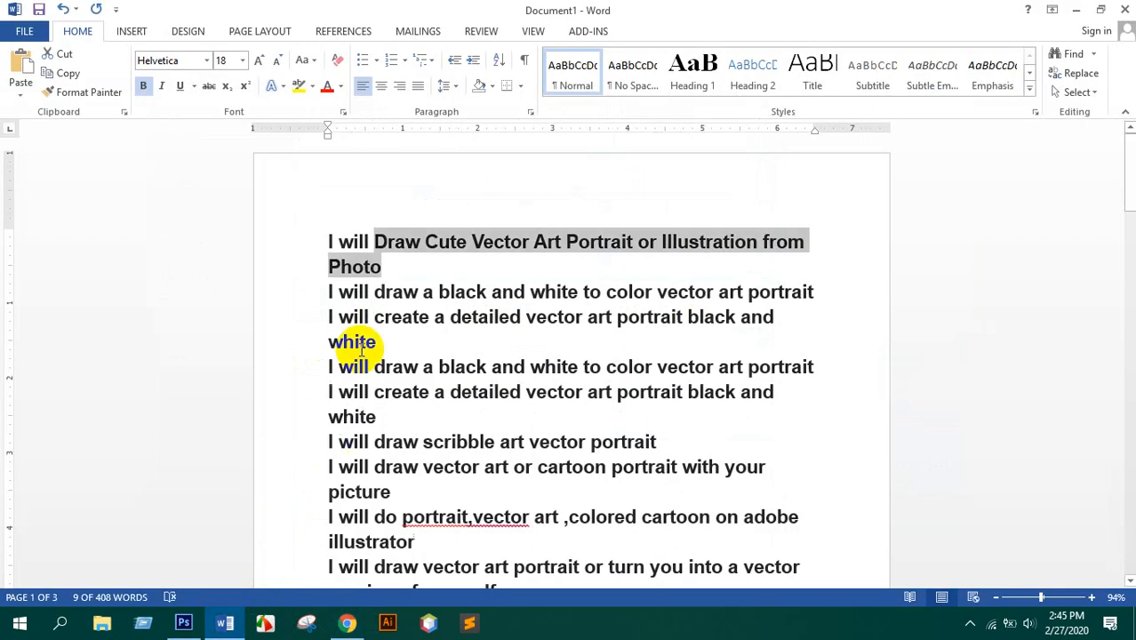
{"action": "scroll", "coordinate": [408, 349], "scroll_direction": "down", "scroll_amount": 5}
{"action": "scroll", "coordinate": [408, 350], "scroll_direction": "down", "scroll_amount": 10}
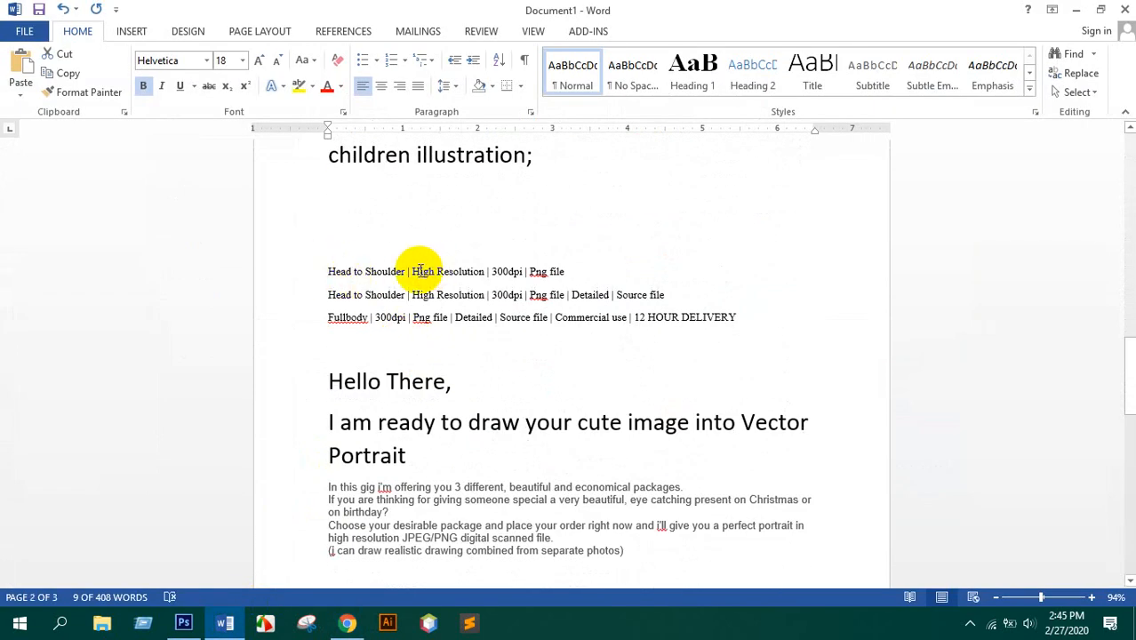
{"action": "scroll", "coordinate": [415, 280], "scroll_direction": "up", "scroll_amount": 3}
{"action": "scroll", "coordinate": [415, 280], "scroll_direction": "up", "scroll_amount": 5}
{"action": "scroll", "coordinate": [426, 457], "scroll_direction": "down", "scroll_amount": 3}
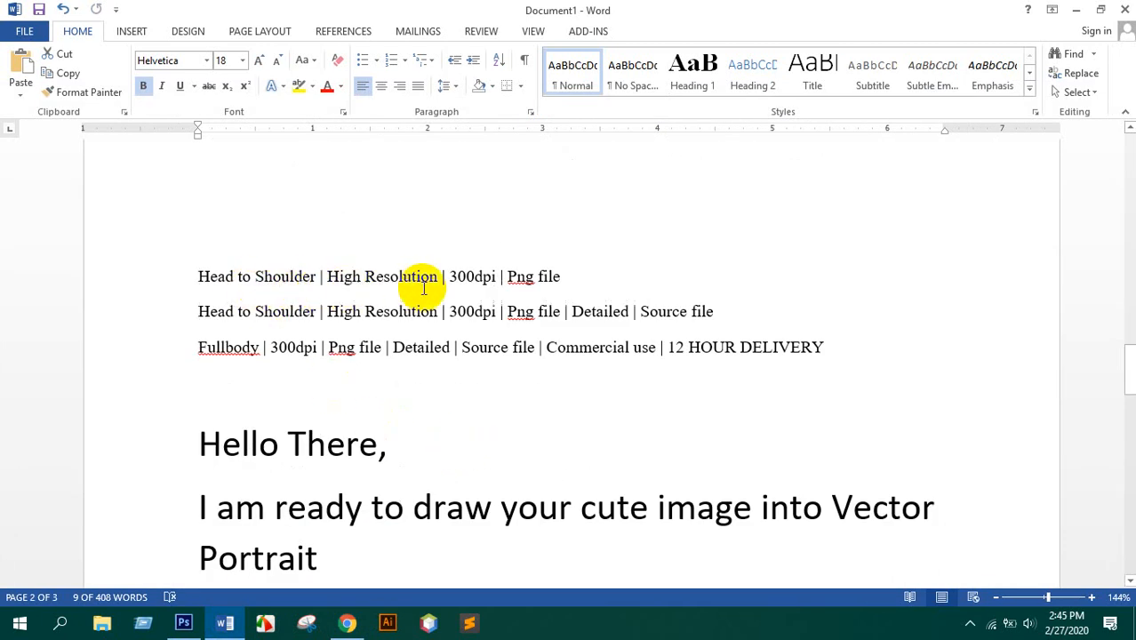
{"action": "left_click", "coordinate": [562, 277]}
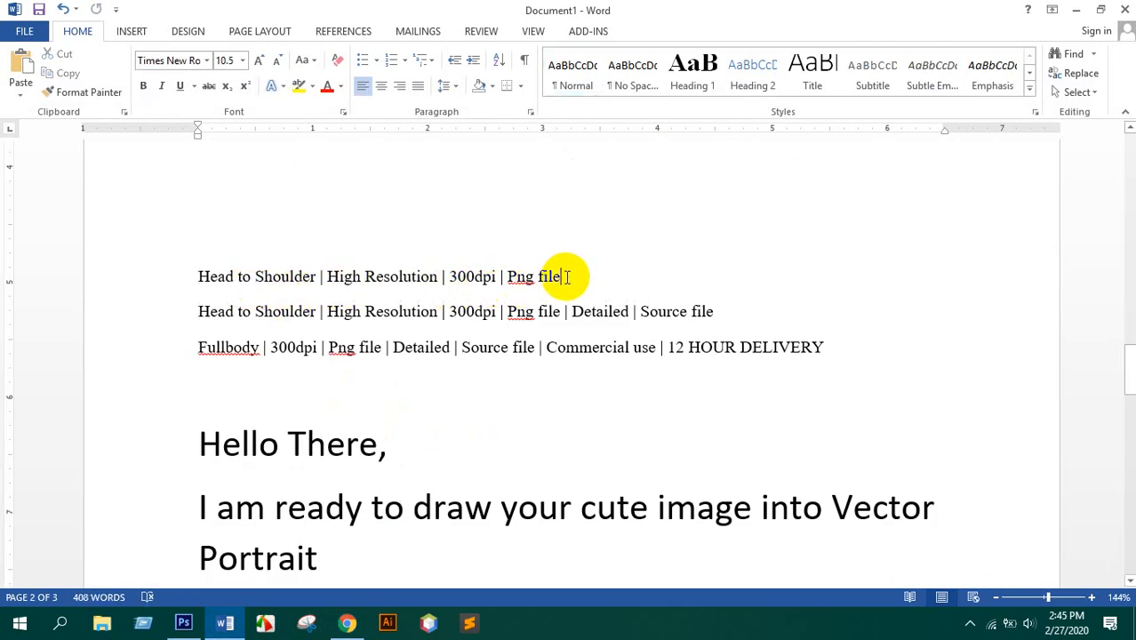
{"action": "type", "text": "wi"}
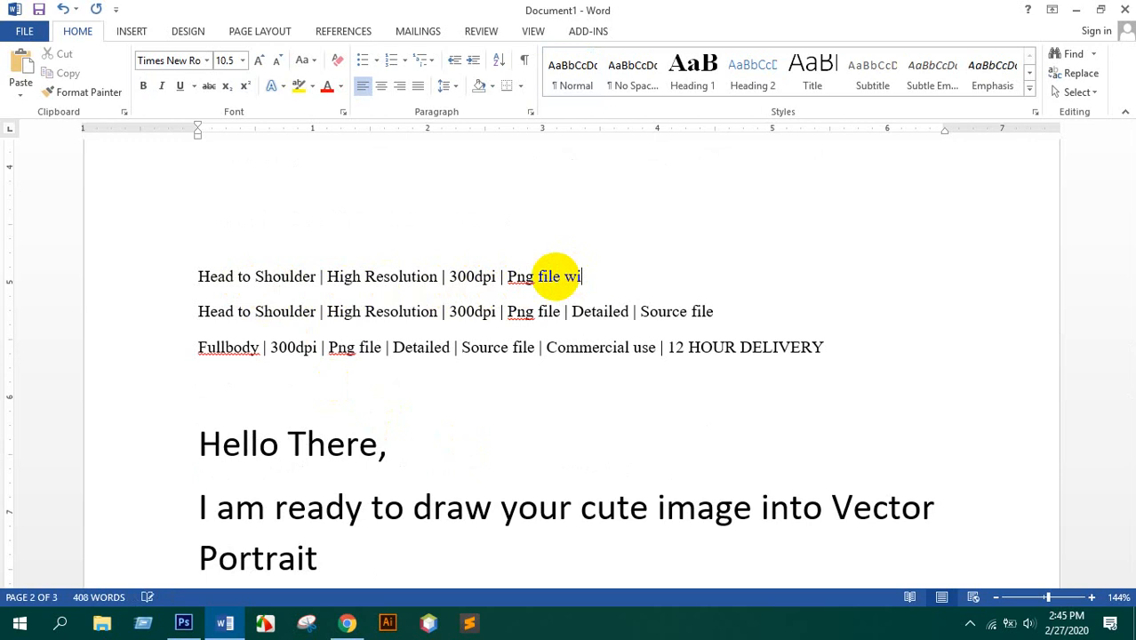
{"action": "type", "text": "th source file"}
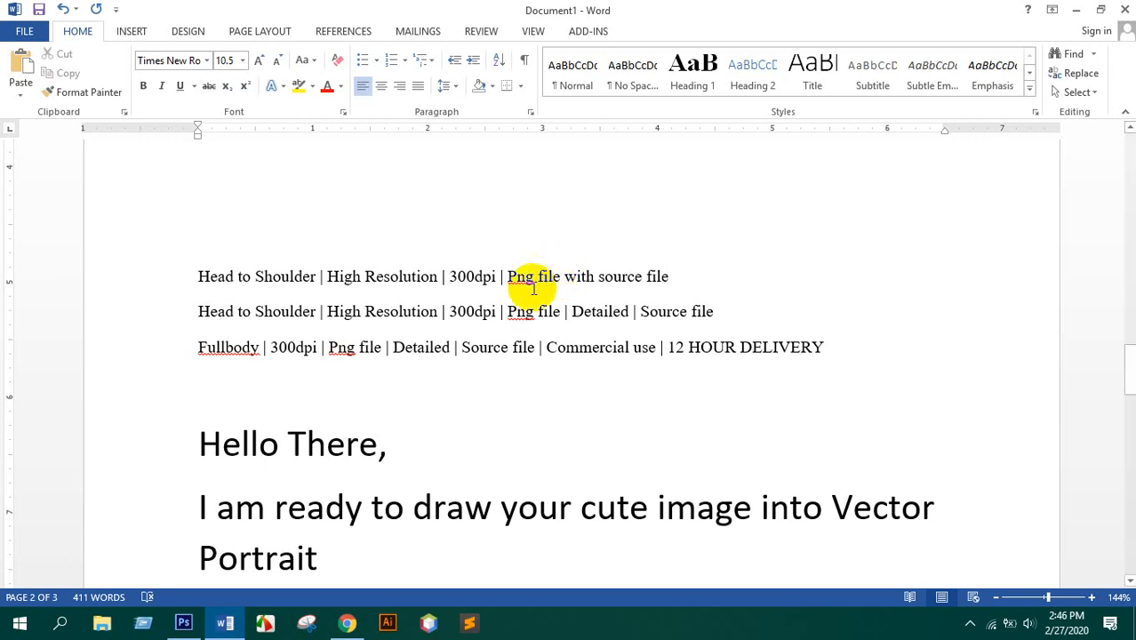
- Replace "Head to Shoulder" with "Half Body" in the second package description line
{"action": "left_click_drag", "start_coordinate": [261, 313], "coordinate": [327, 319]}
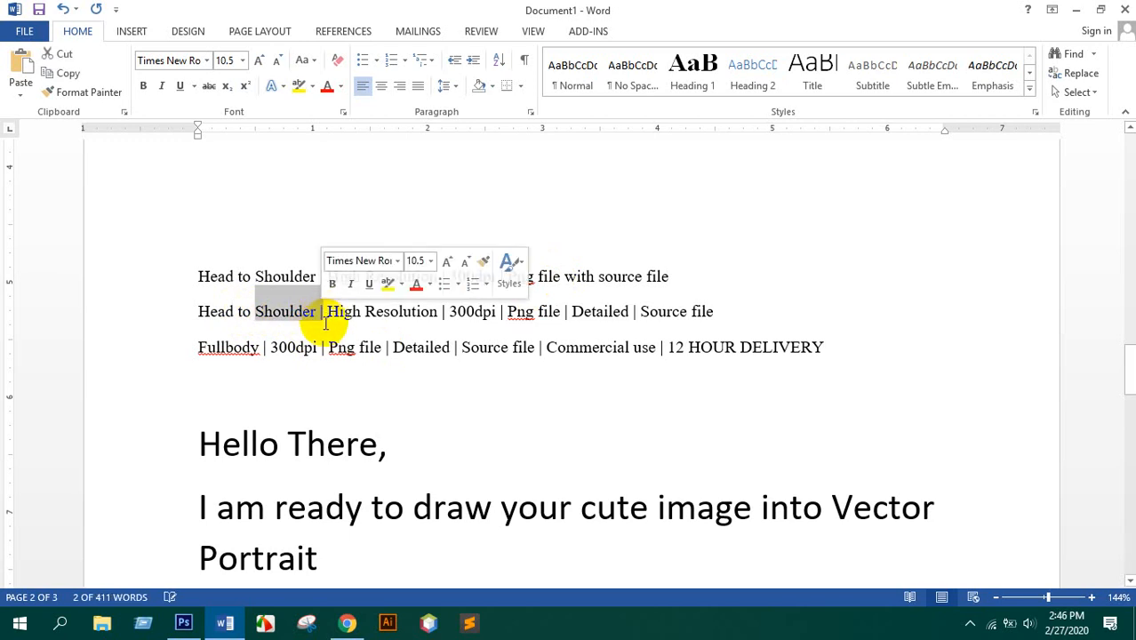
{"action": "left_click", "coordinate": [292, 318]}
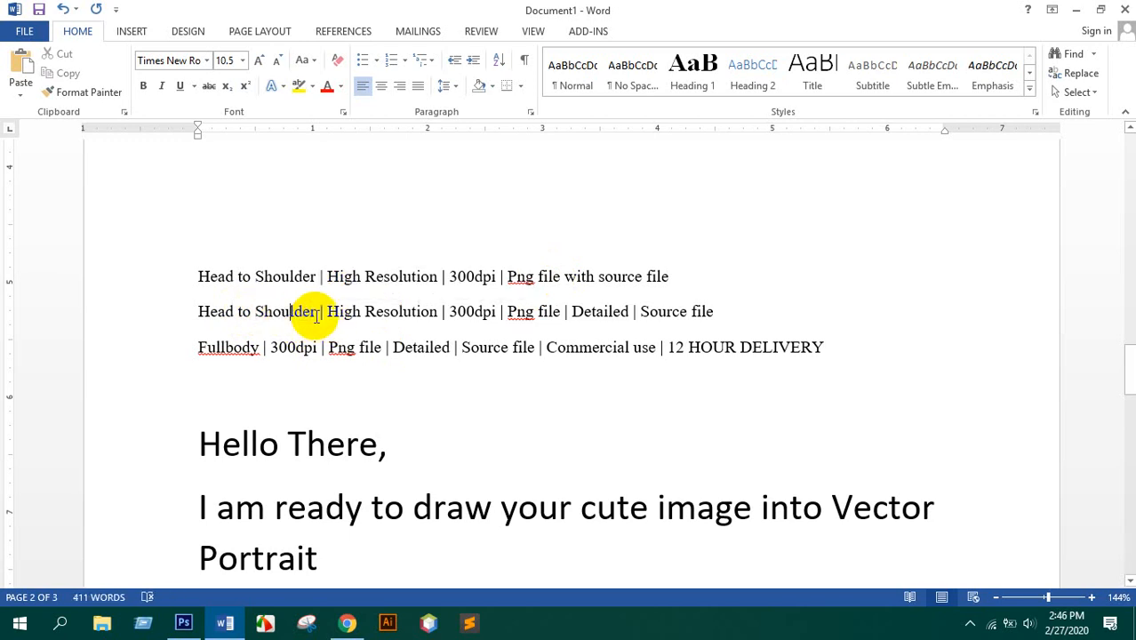
{"action": "left_click_drag", "start_coordinate": [316, 314], "coordinate": [215, 311]}
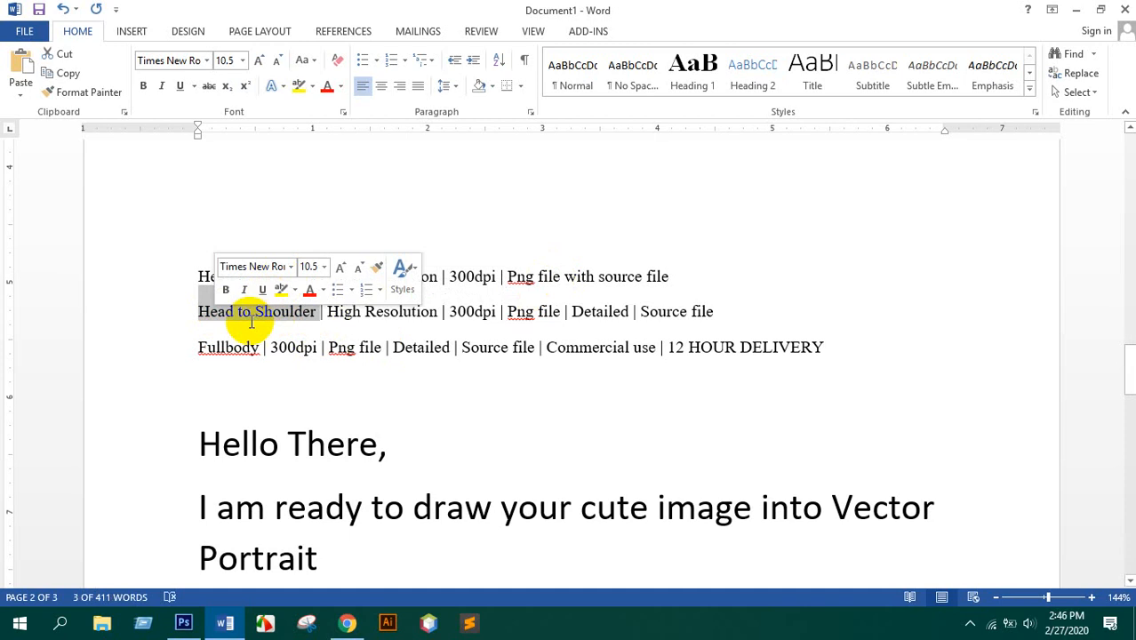
{"action": "type", "text": "Hal"}
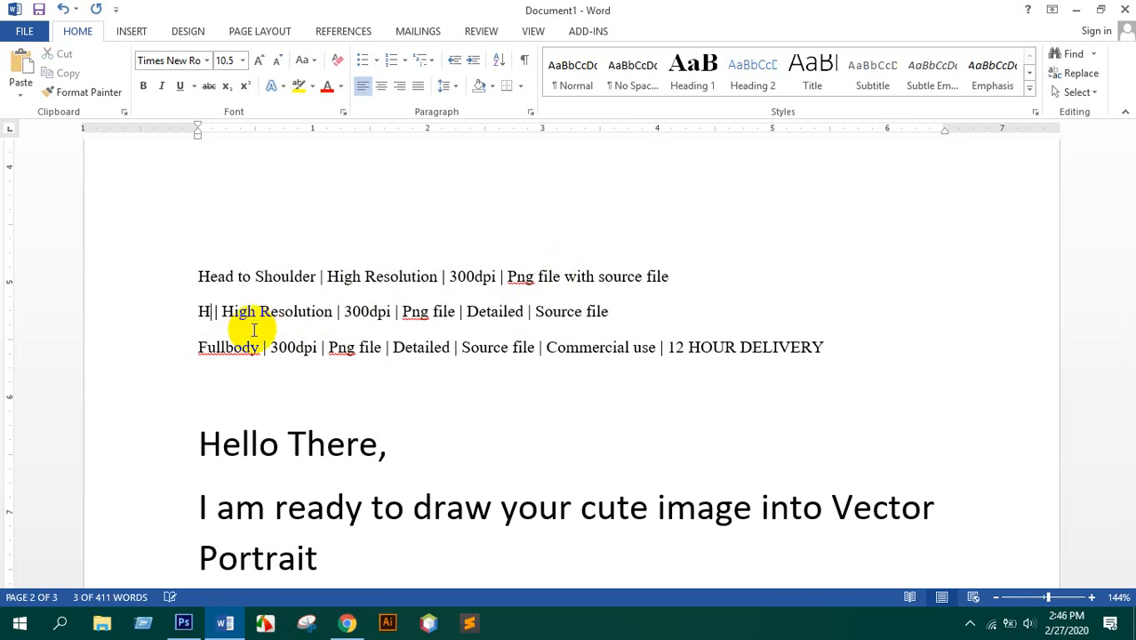
{"action": "type", "text": "f Body"}
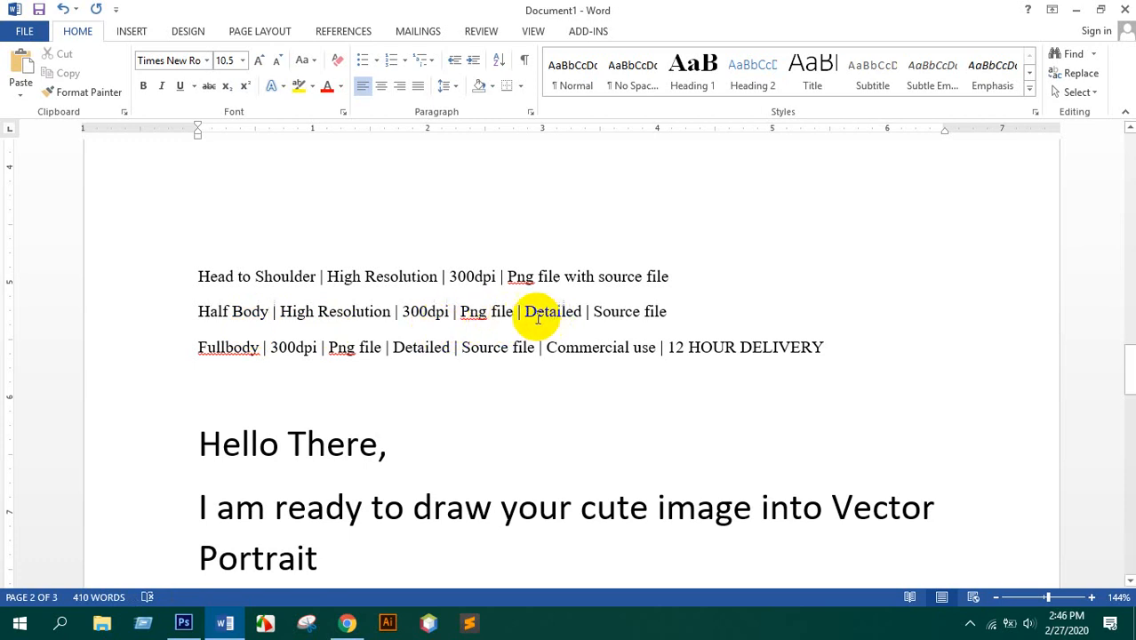
{"action": "left_click", "coordinate": [679, 308]}
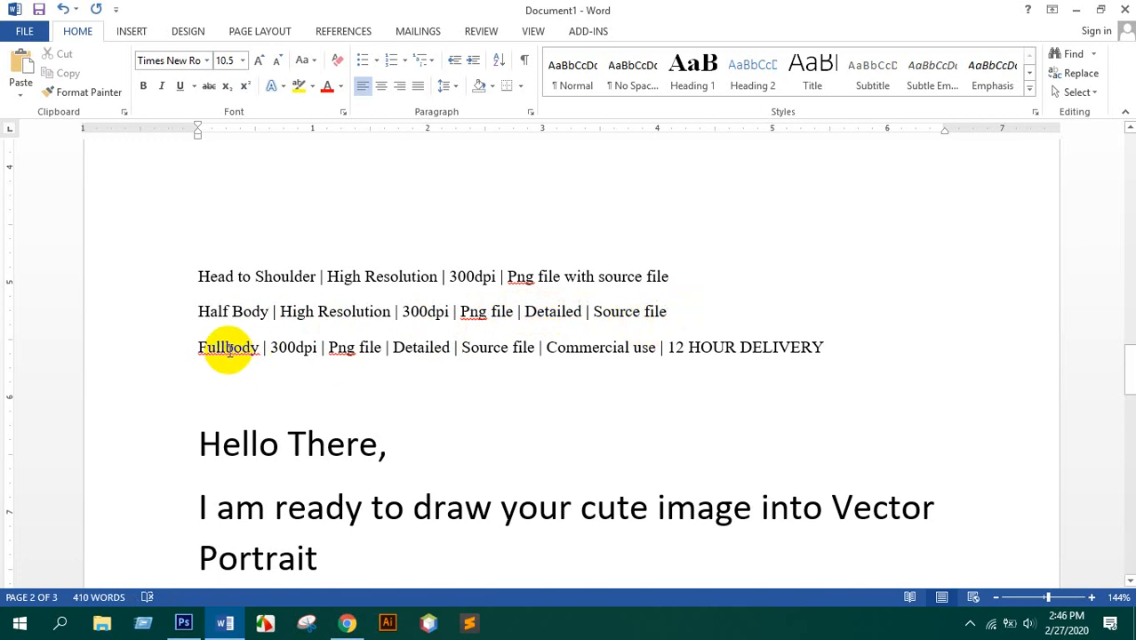
- In the Fullbody line, insert "HIGH" before "Detailed" and replace "12 HOUR DELIVERY" with "VIP Support"
{"action": "left_click", "coordinate": [388, 354]}
{"action": "type", "text": "HIGH"}
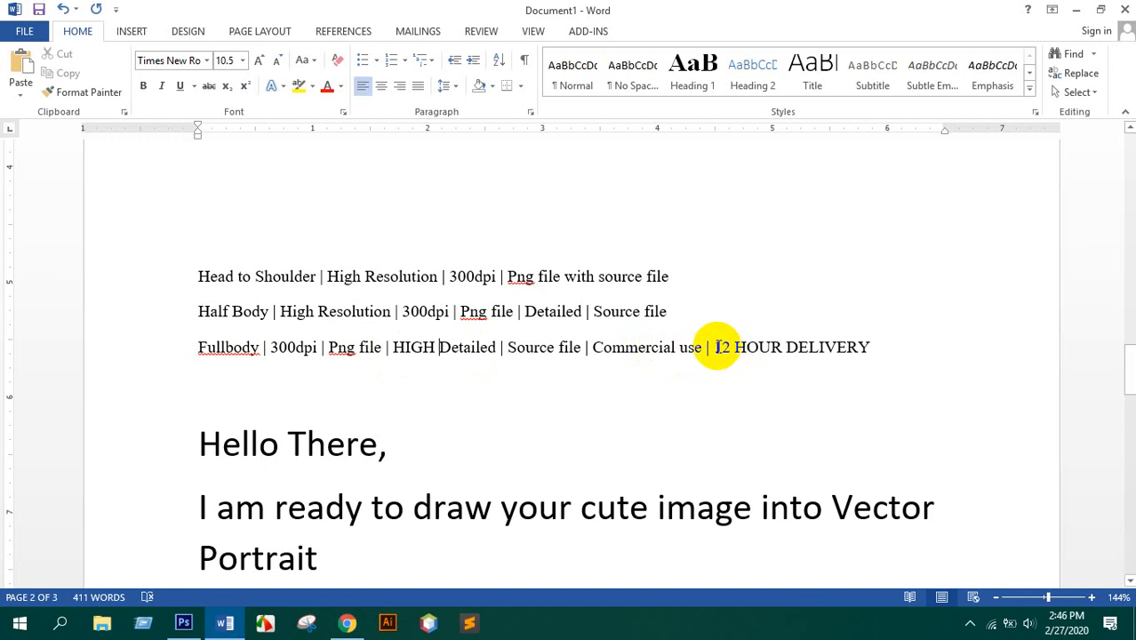
{"action": "left_click_drag", "start_coordinate": [716, 347], "coordinate": [851, 359]}
{"action": "key", "text": "BackSpace"}
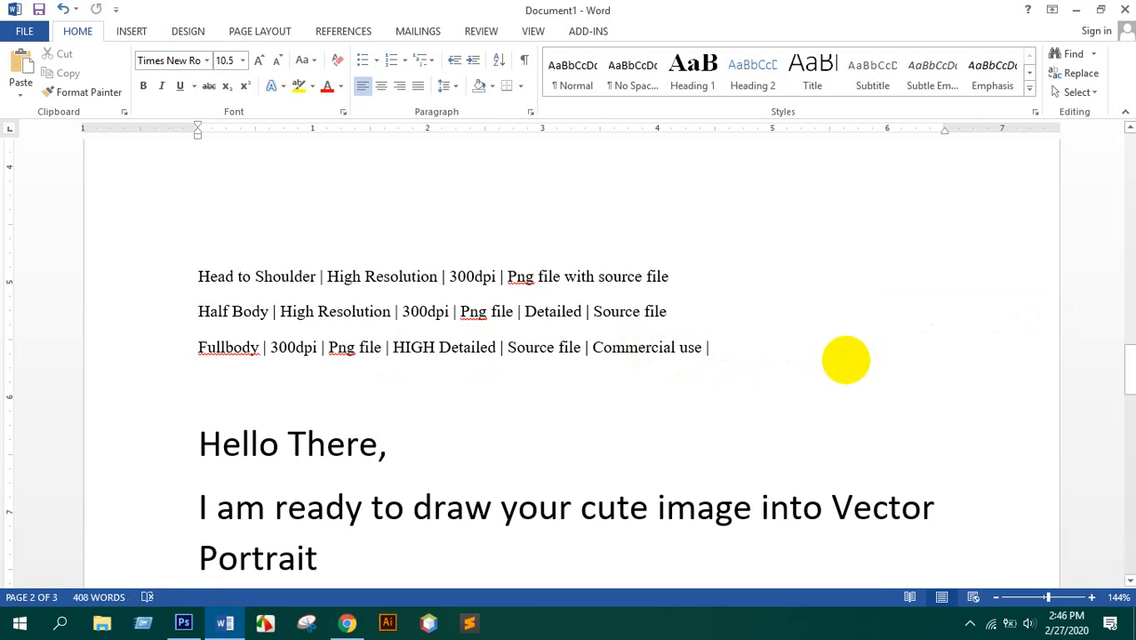
{"action": "type", "text": "VIP Support"}
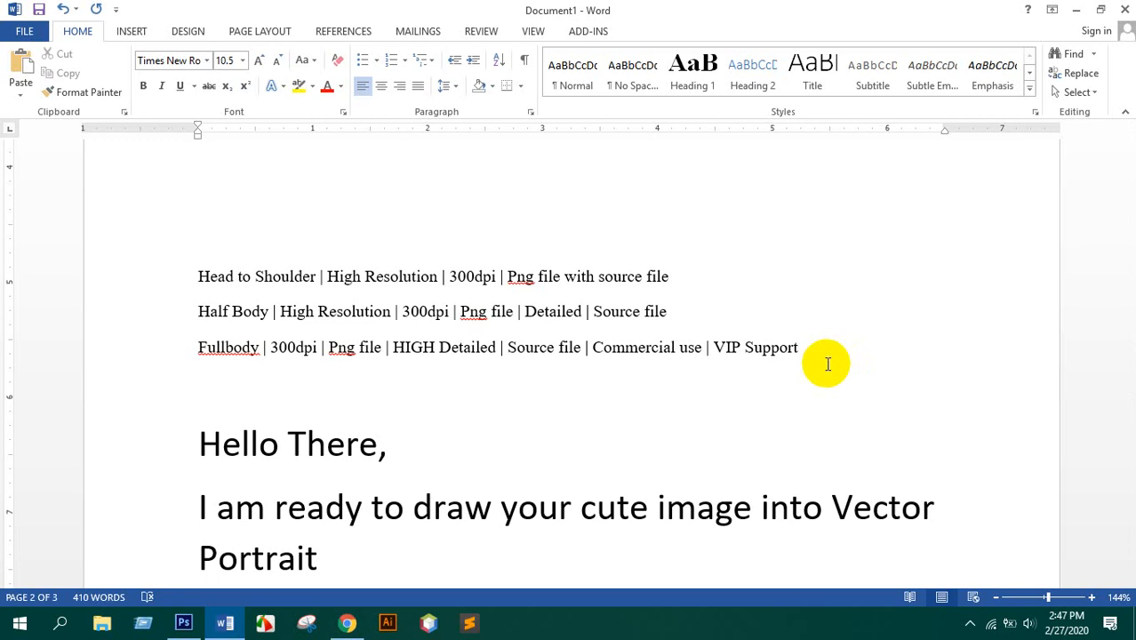
- Copy the "Head to Shoulder" line from Word into the Basic package's description on the Fiverr gig page in Chrome
{"action": "scroll", "coordinate": [436, 307], "scroll_direction": "down", "scroll_amount": 2}
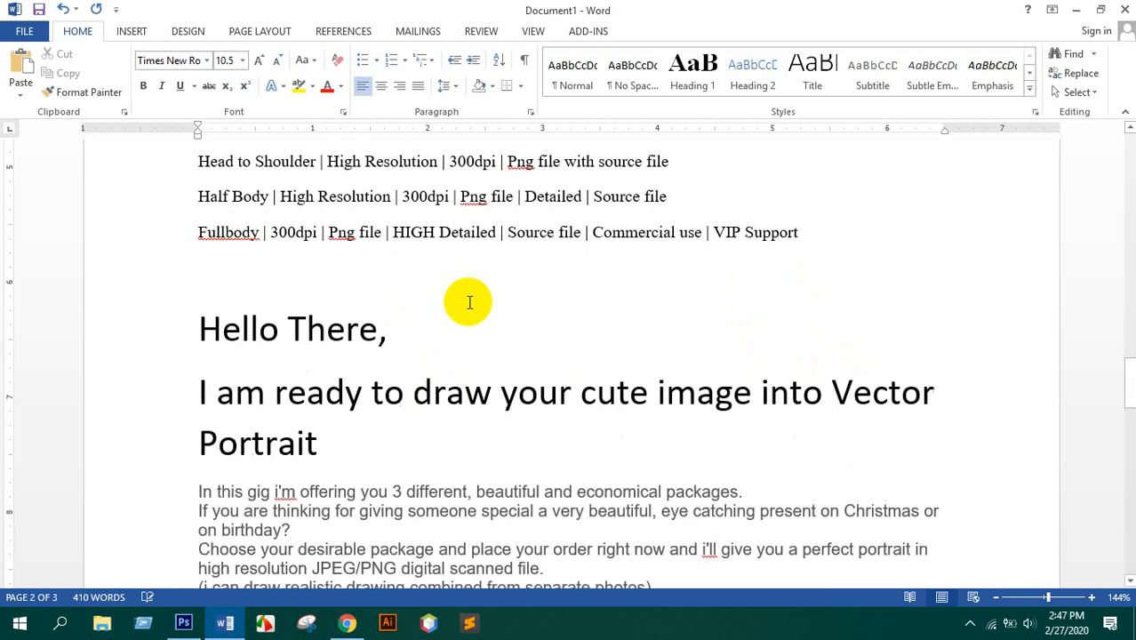
{"action": "scroll", "coordinate": [470, 302], "scroll_direction": "up", "scroll_amount": 2}
{"action": "triple_click", "coordinate": [418, 277]}
{"action": "key", "text": "ctrl+c"}
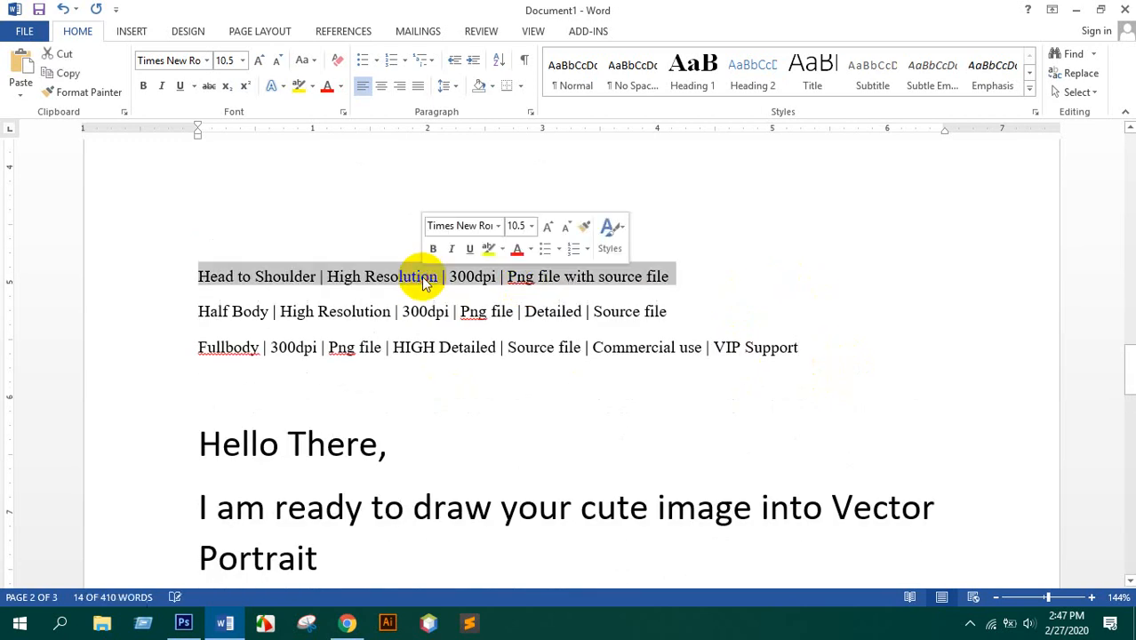
{"action": "left_click", "coordinate": [348, 622]}
{"action": "left_click", "coordinate": [361, 221]}
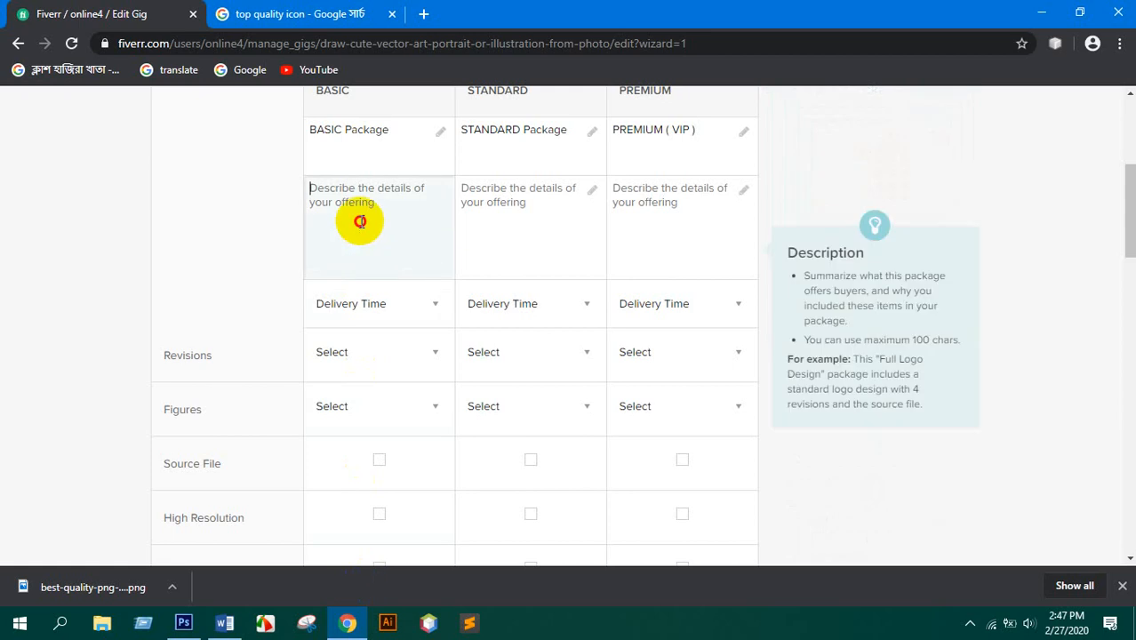
{"action": "key", "text": "ctrl+v"}
- Copy the "Half Body" line from the Word notes into the Standard package's description on the Fiverr gig page in Chrome
{"action": "left_click", "coordinate": [348, 622]}
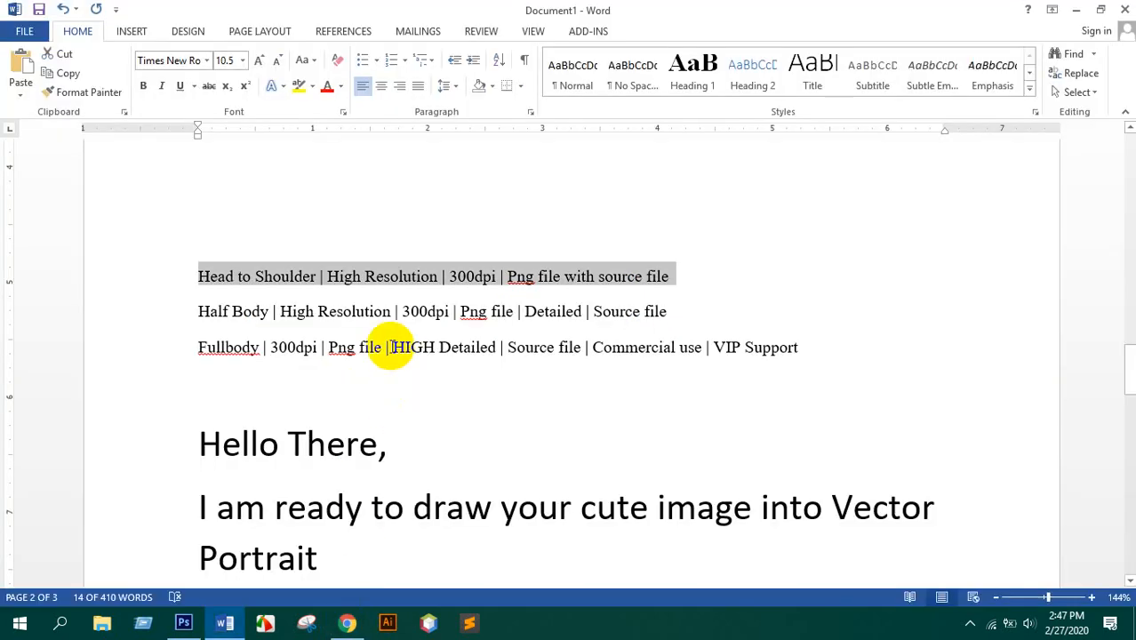
{"action": "triple_click", "coordinate": [369, 311]}
{"action": "key", "text": "ctrl+c"}
{"action": "left_click", "coordinate": [344, 625]}
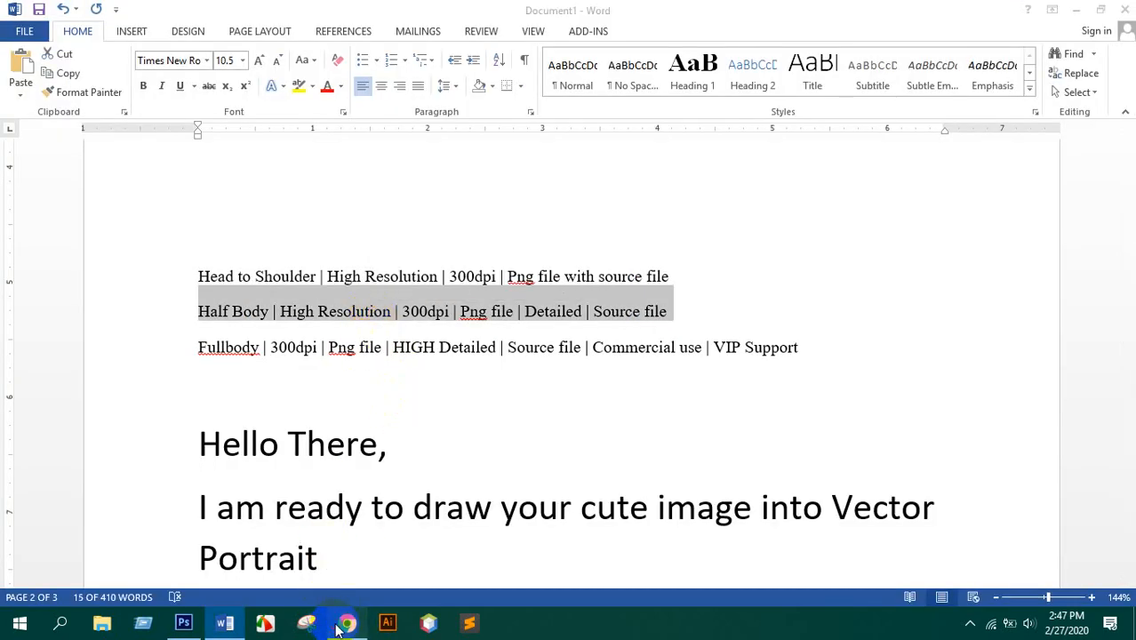
{"action": "left_click", "coordinate": [512, 202]}
{"action": "key", "text": "ctrl+v"}
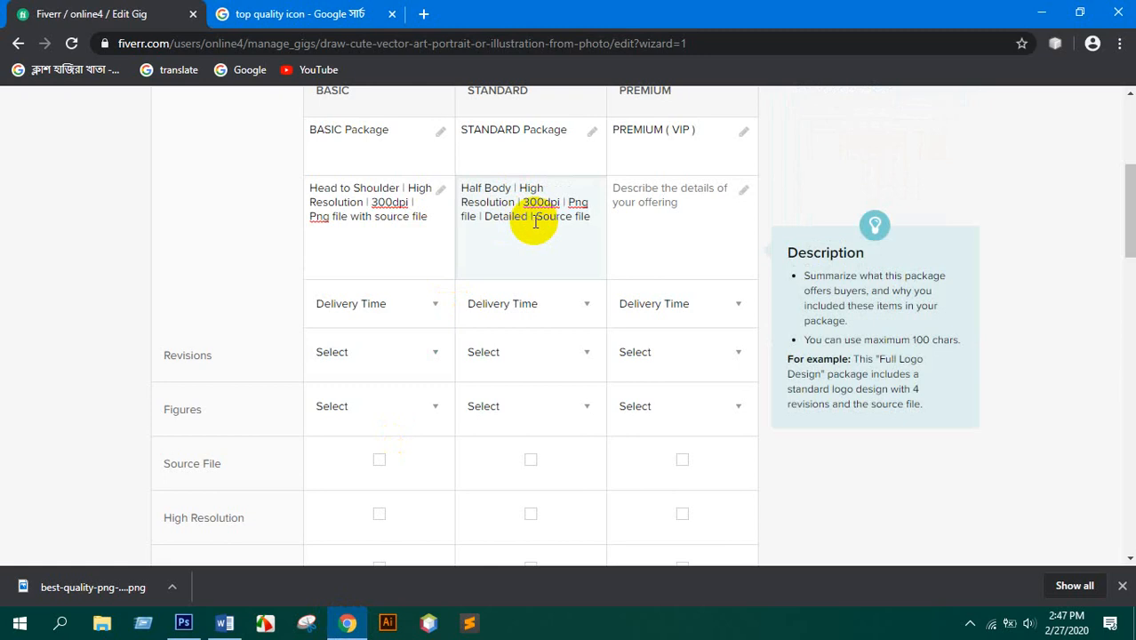
- Copy the "Fullbody" line from the Word notes into the Premium package's description on the Fiverr gig page in Chrome
{"action": "left_click", "coordinate": [348, 622]}
{"action": "triple_click", "coordinate": [477, 348]}
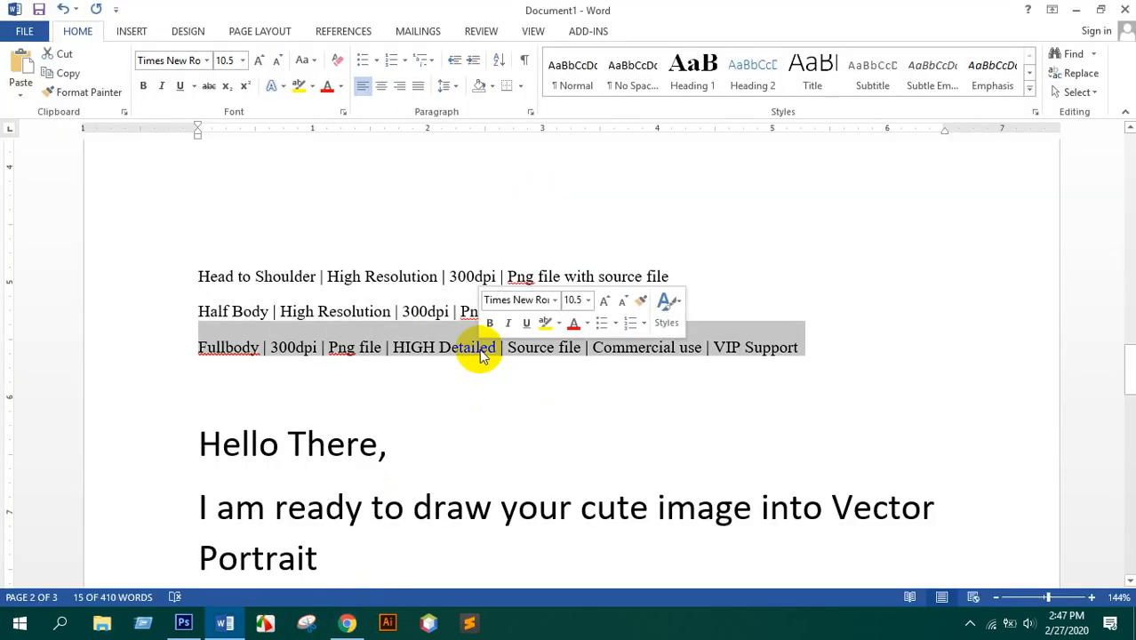
{"action": "key", "text": "ctrl+c"}
{"action": "left_click", "coordinate": [348, 623]}
{"action": "left_click", "coordinate": [672, 228]}
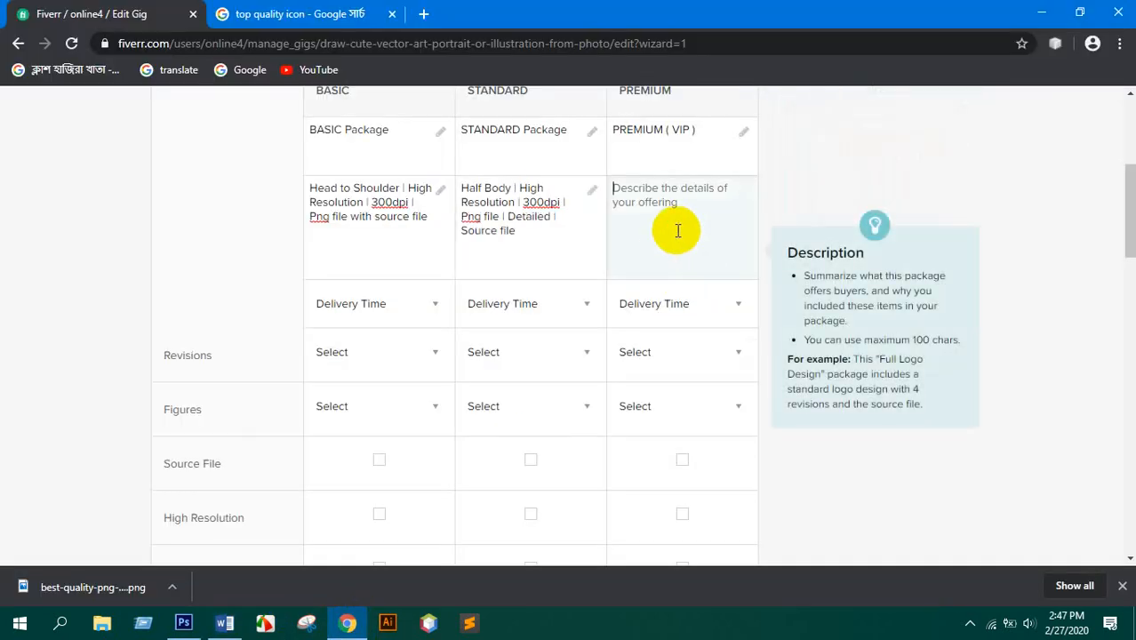
{"action": "key", "text": "ctrl+v"}
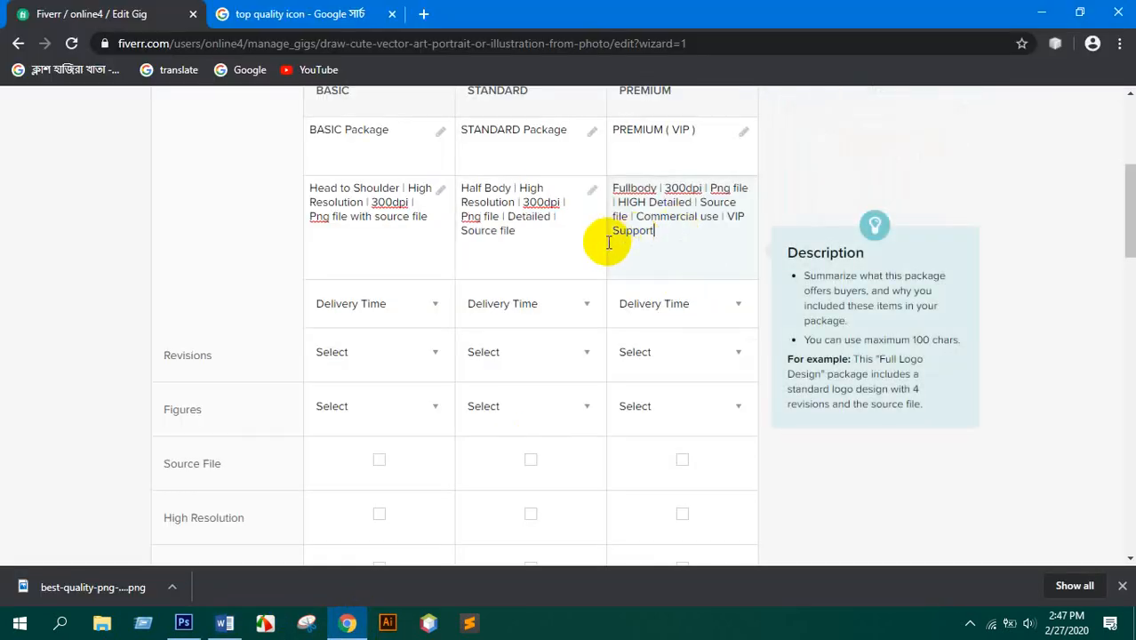
- In the Basic package description, replace "Png file" with "PNG, JPEG" before "with source file"
{"action": "left_click", "coordinate": [329, 217]}
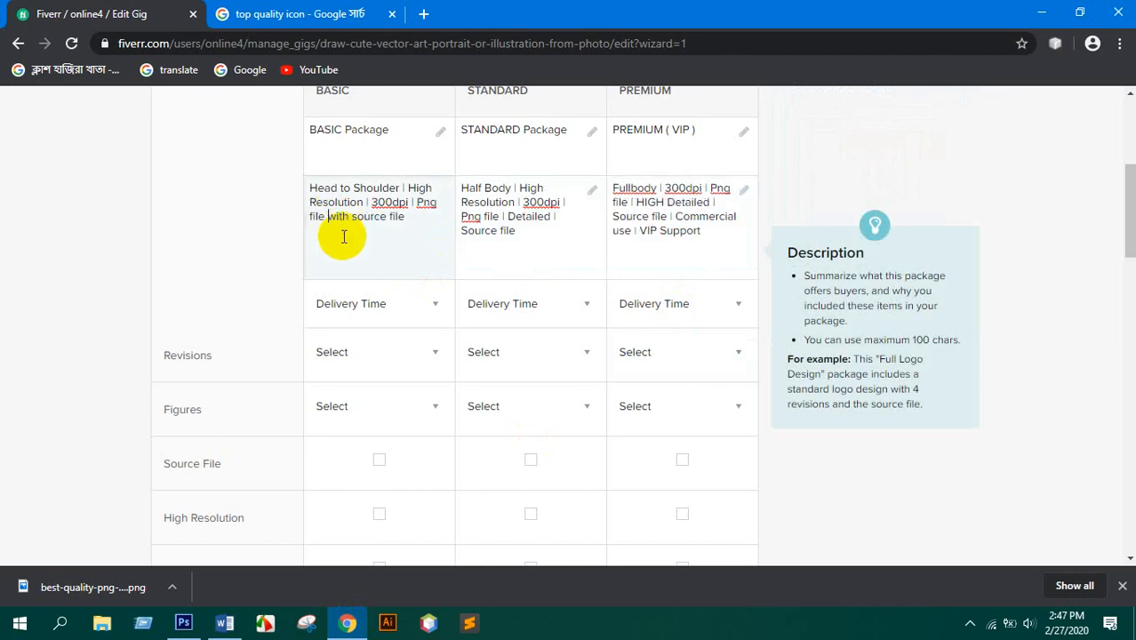
{"action": "type", "text": ", J"}
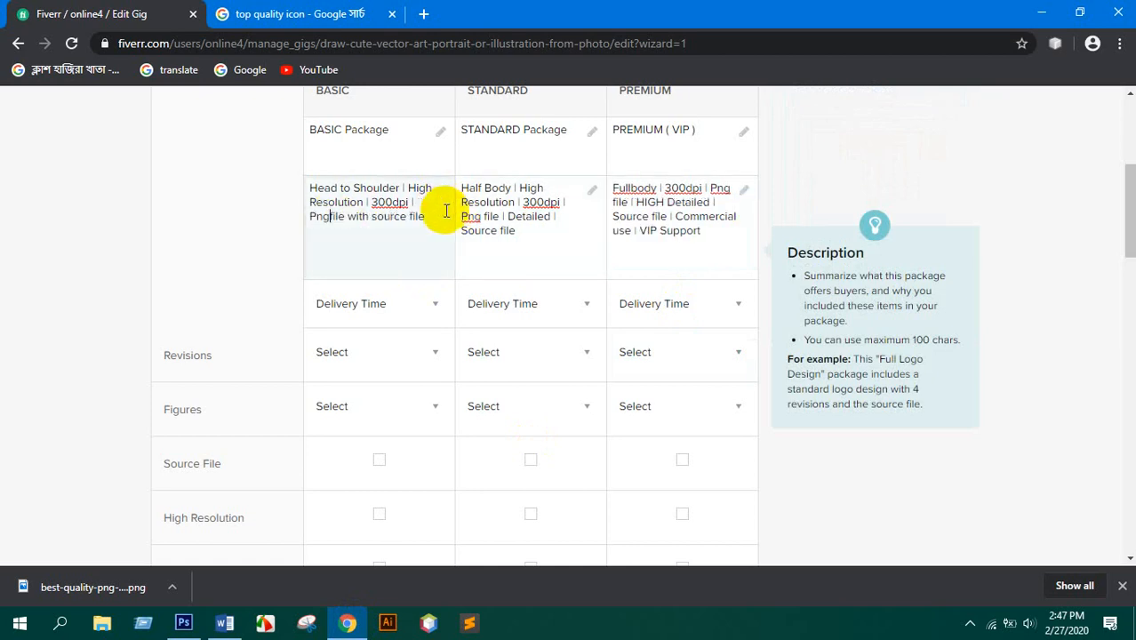
{"action": "type", "text": "peg"}
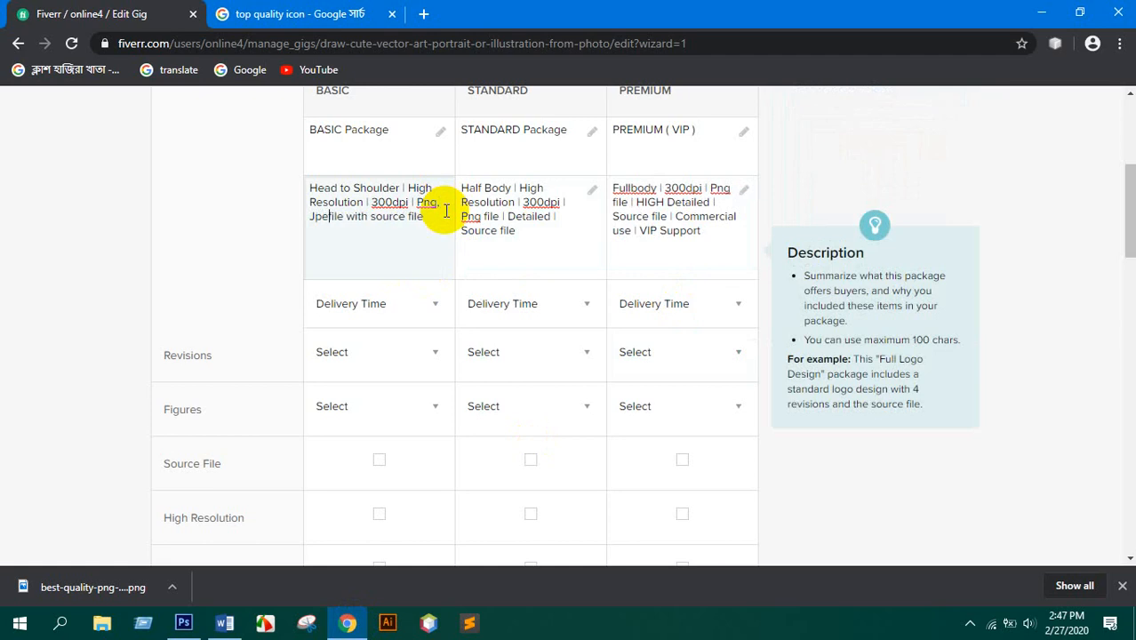
{"action": "key", "text": "BackSpace"}
{"action": "key", "text": "BackSpace"}
{"action": "key", "text": "BackSpace"}
{"action": "key", "text": "BackSpace"}
{"action": "key", "text": "BackSpace"}
{"action": "key", "text": "BackSpace"}
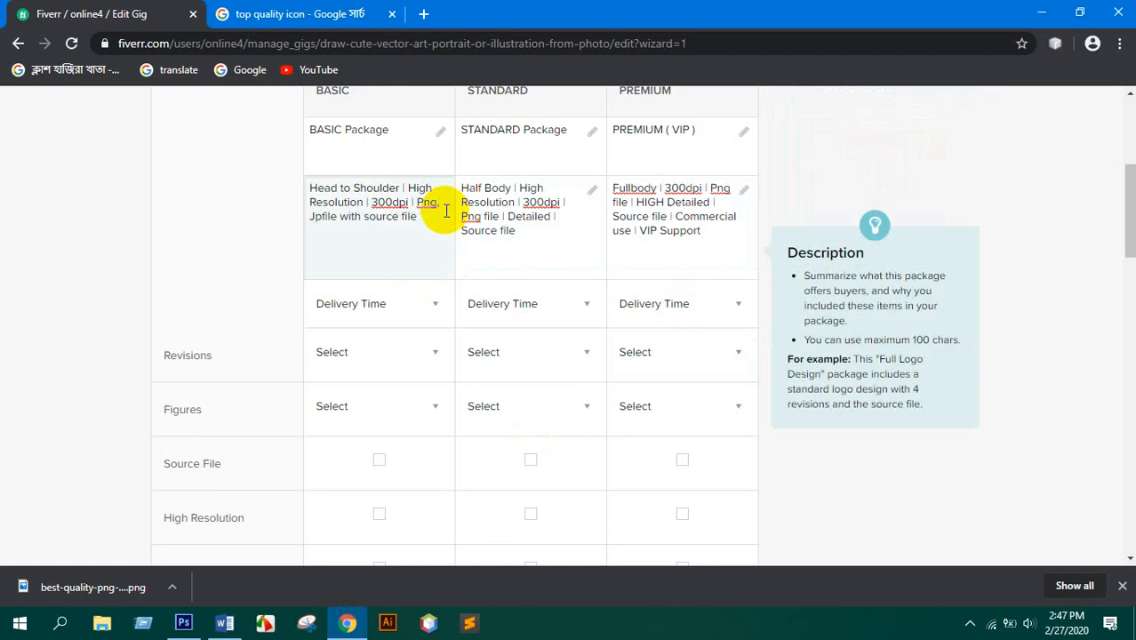
{"action": "key", "text": "BackSpace"}
{"action": "key", "text": "BackSpace"}
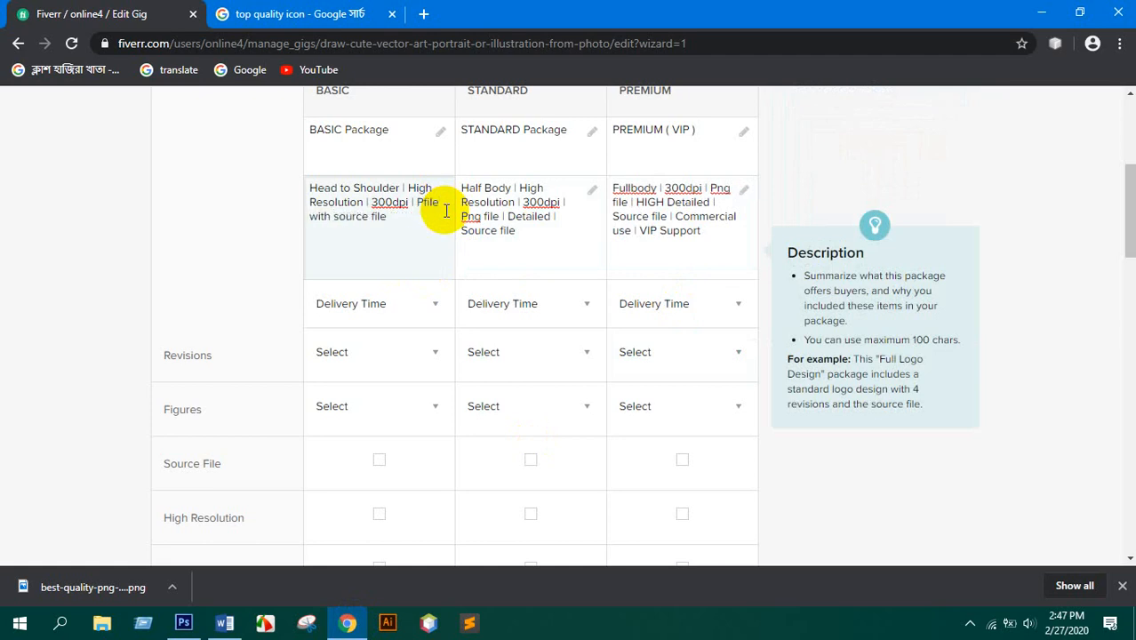
{"action": "type", "text": "NG, J"}
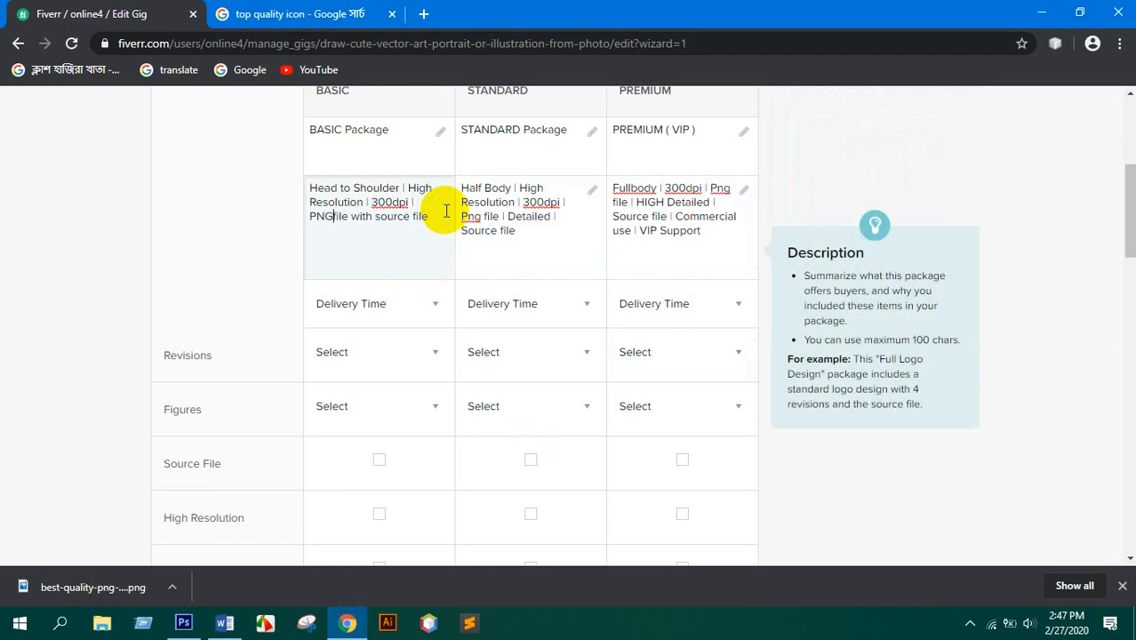
{"action": "type", "text": "PEG"}
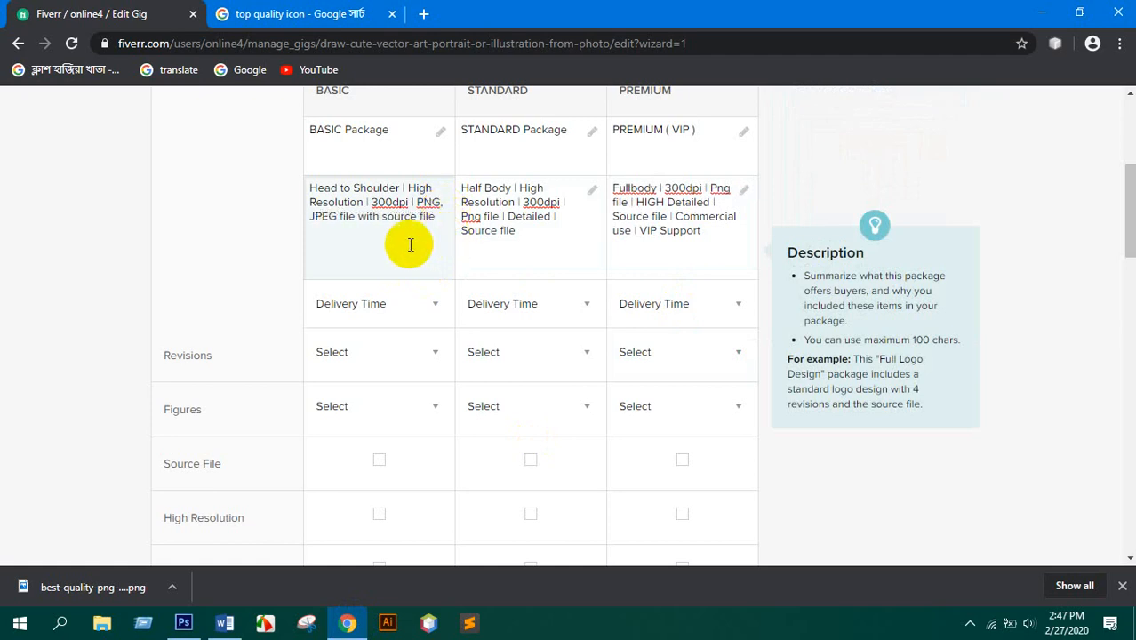
{"action": "left_click_drag", "start_coordinate": [356, 219], "coordinate": [341, 228]}
{"action": "key", "text": "BackSpace"}
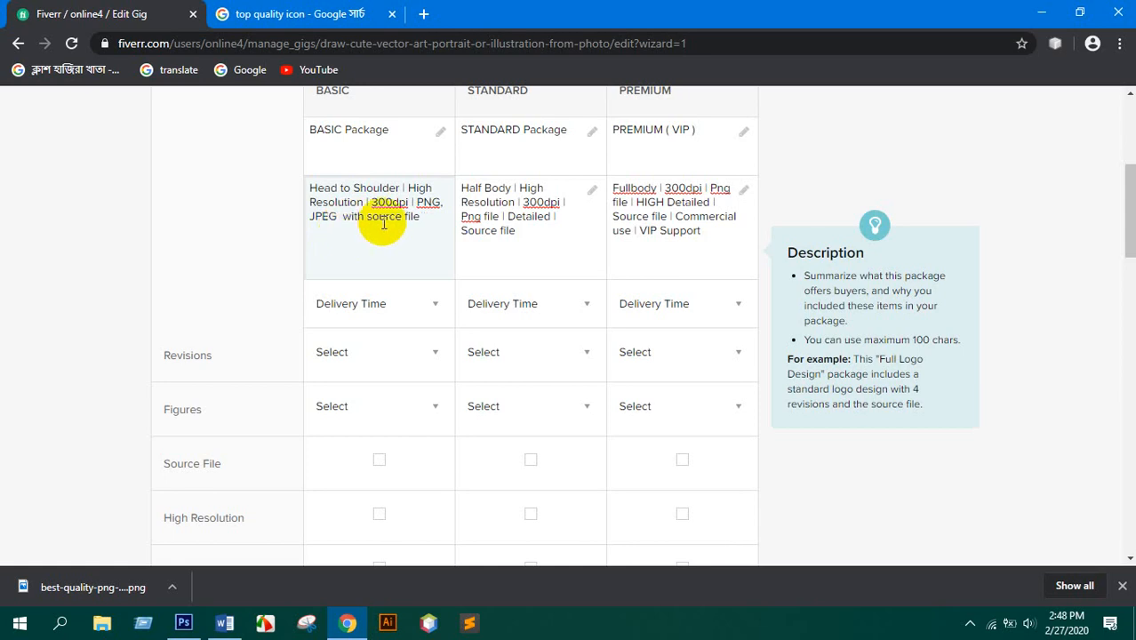
- Replace "Png file" with "PNG, JPEG" in the Standard package description
{"action": "left_click", "coordinate": [497, 227]}
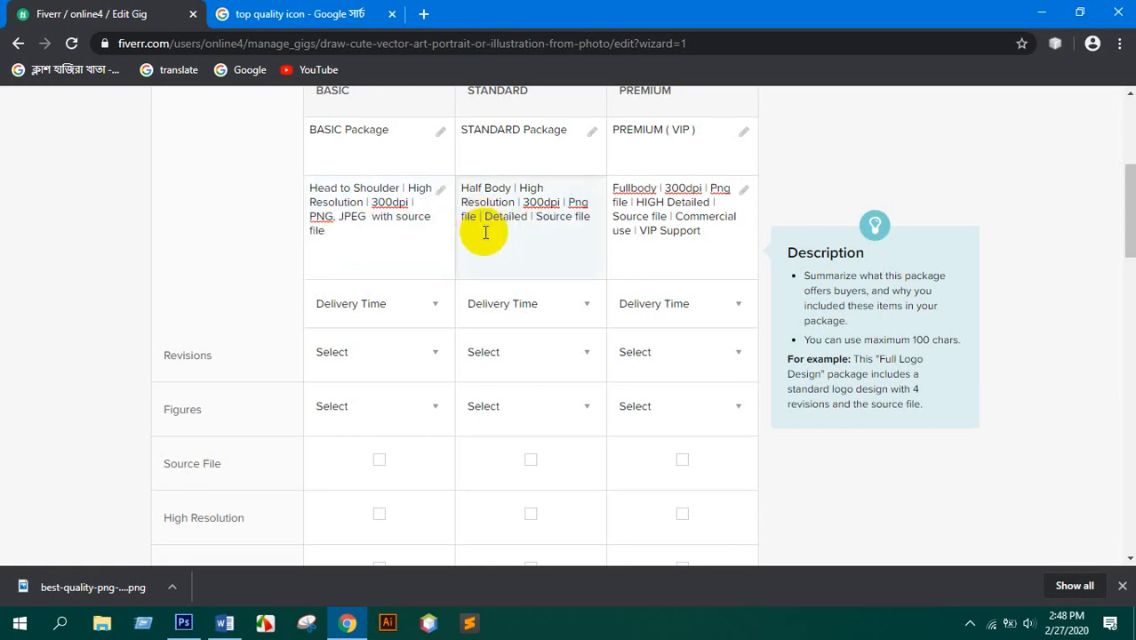
{"action": "key", "text": "BackSpace"}
{"action": "key", "text": "BackSpace"}
{"action": "key", "text": "BackSpace"}
{"action": "key", "text": "BackSpace"}
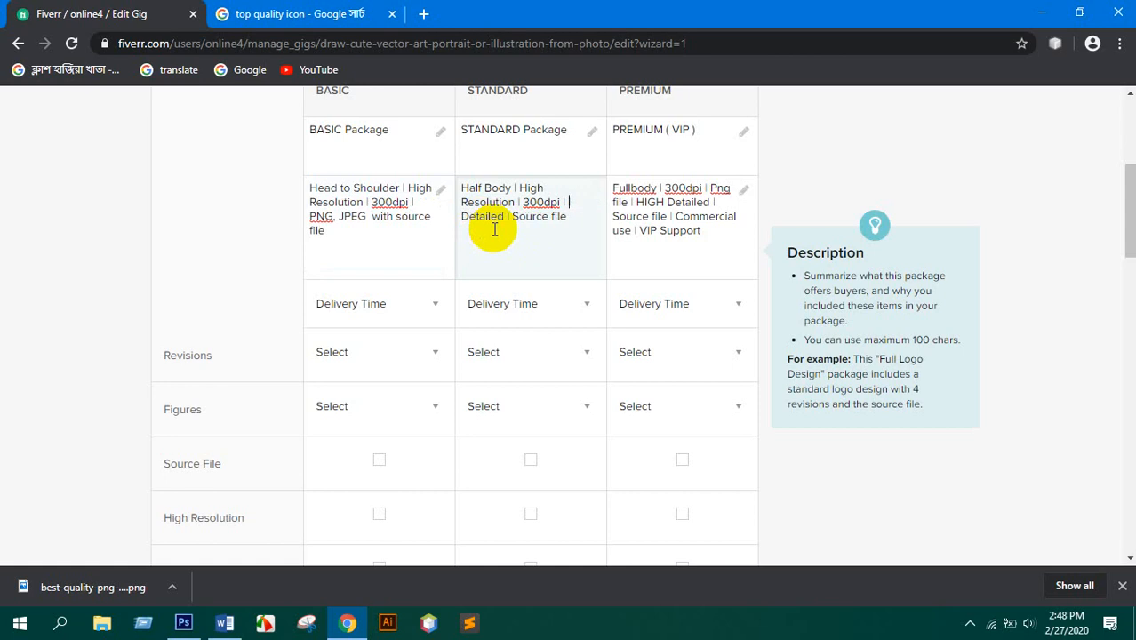
{"action": "type", "text": "PNG, JP"}
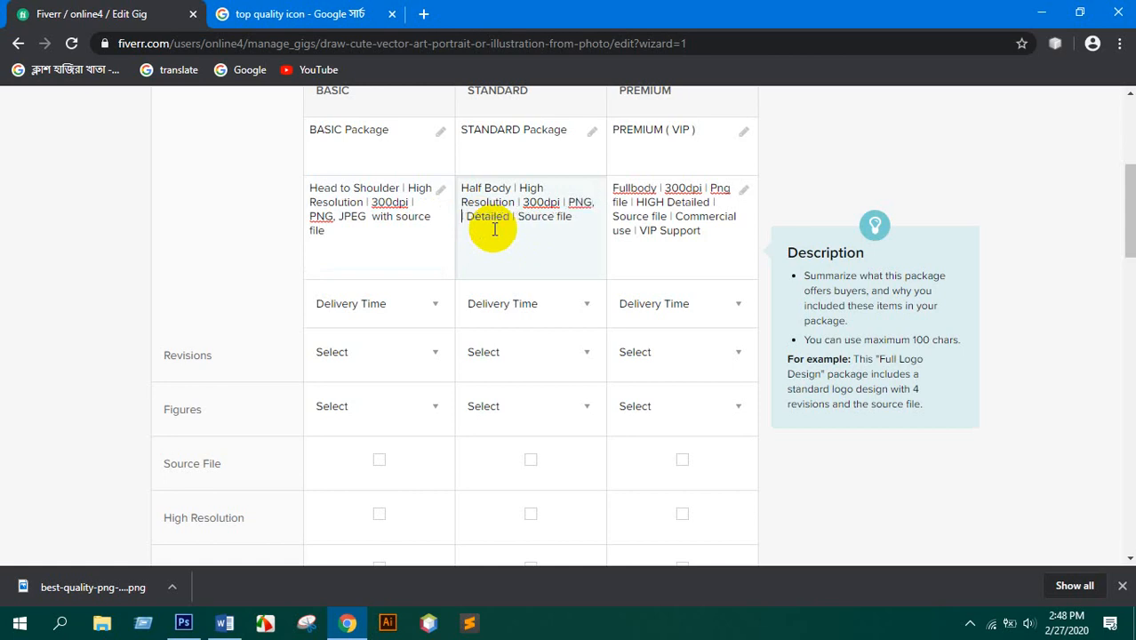
{"action": "type", "text": "EG"}
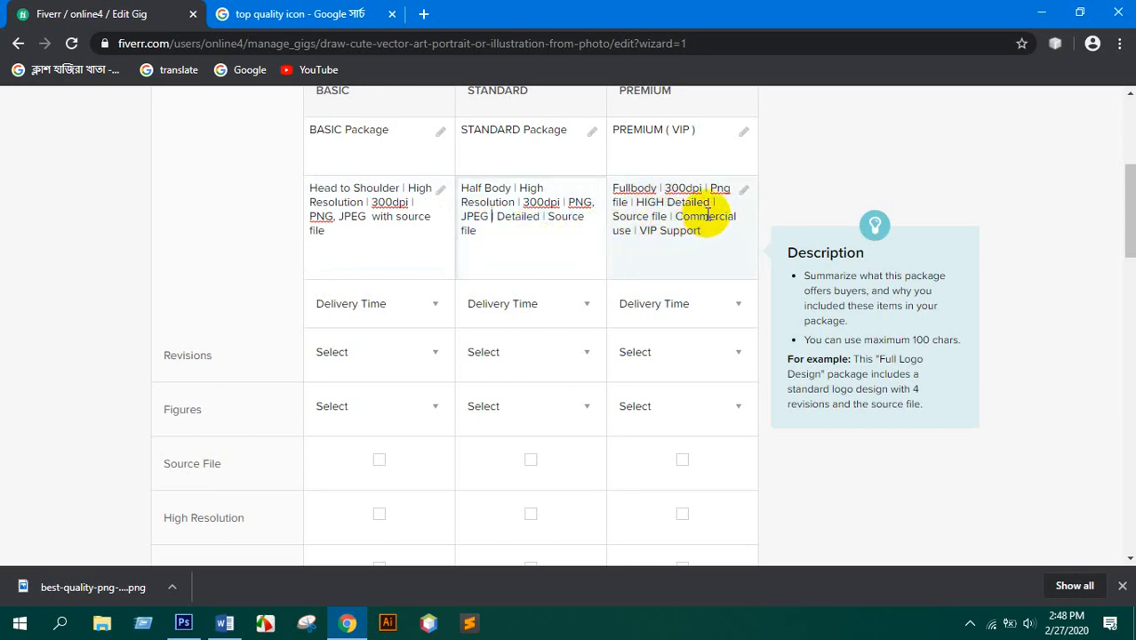
- In the Premium package description, replace "Png file" with "PNG, JPEG", followed by "| HIGH Detailed"
{"action": "left_click", "coordinate": [625, 202]}
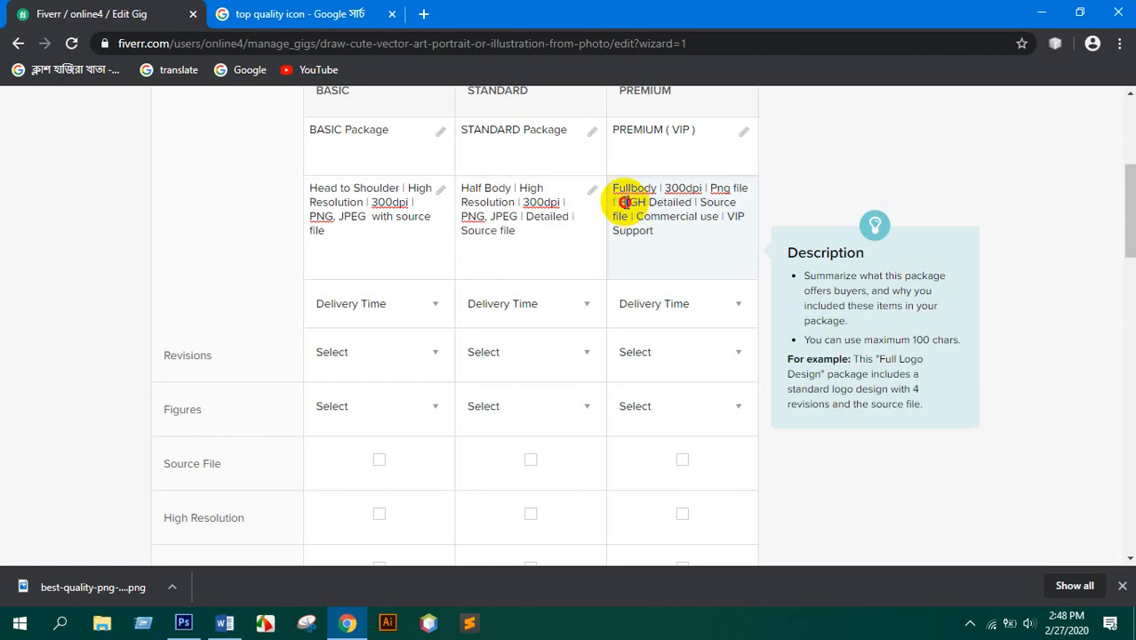
{"action": "left_click_drag", "start_coordinate": [625, 203], "coordinate": [712, 188]}
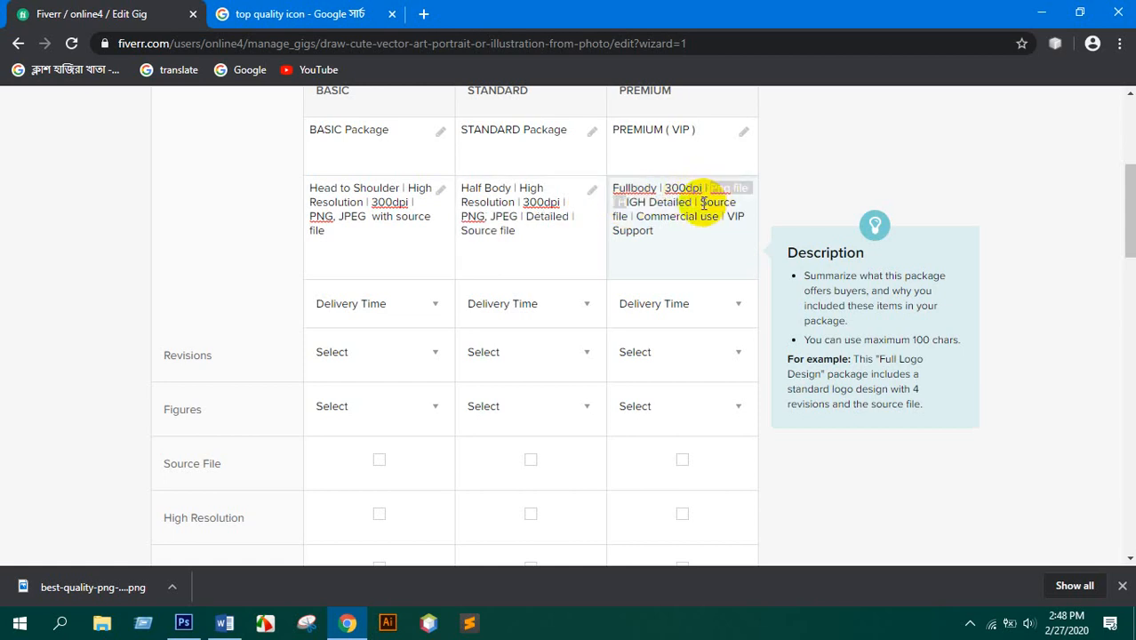
{"action": "type", "text": "PNG, J"}
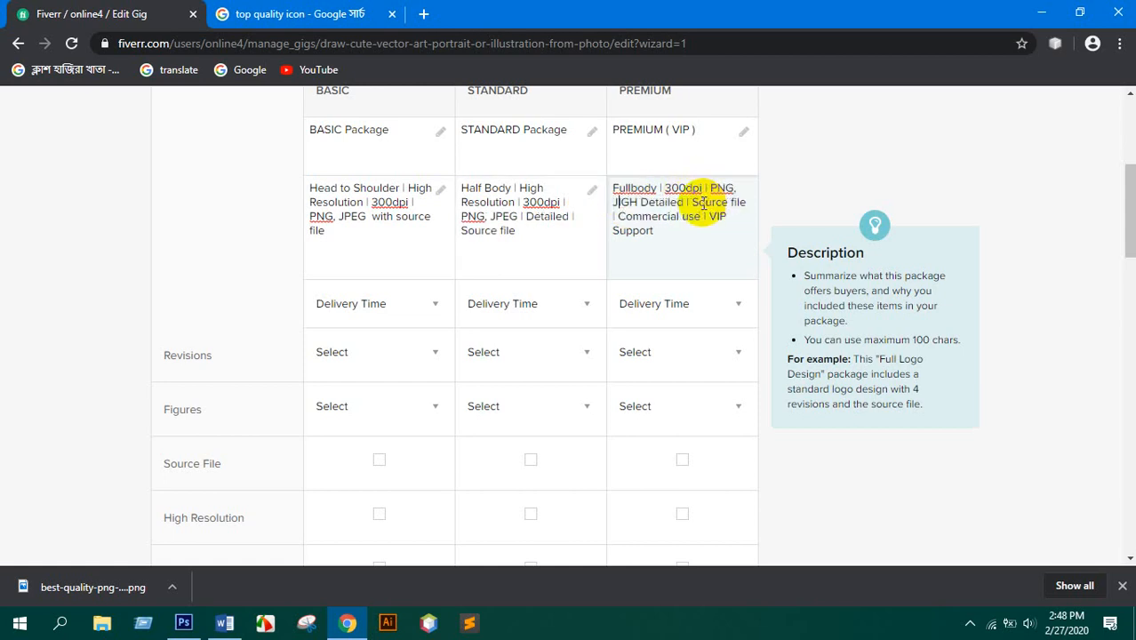
{"action": "type", "text": "PEG"}
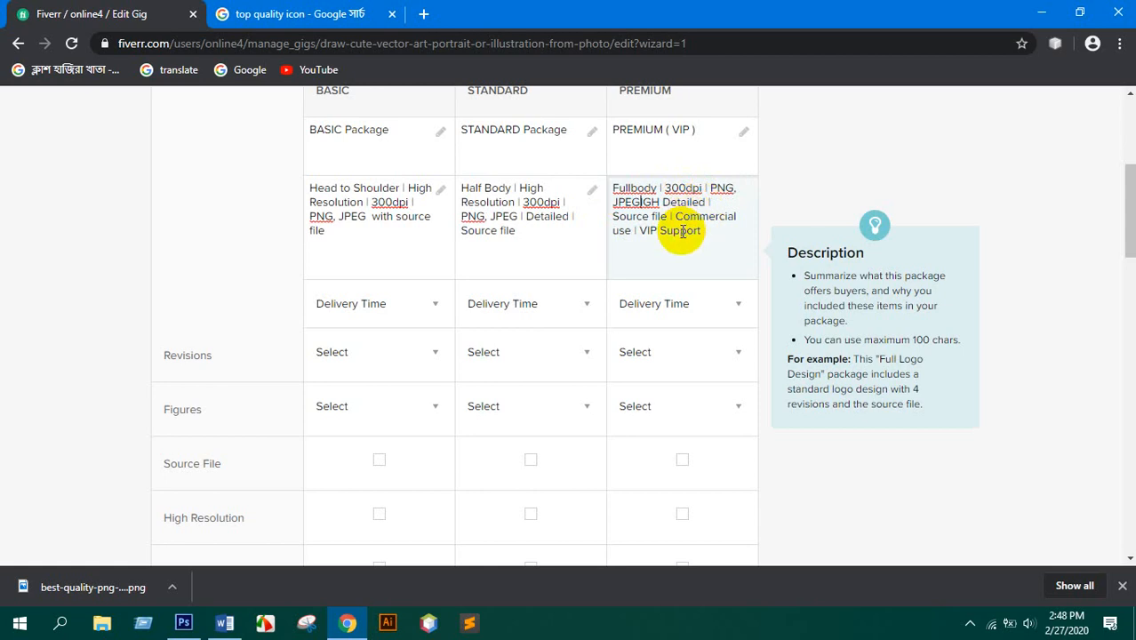
{"action": "type", "text": " | "}
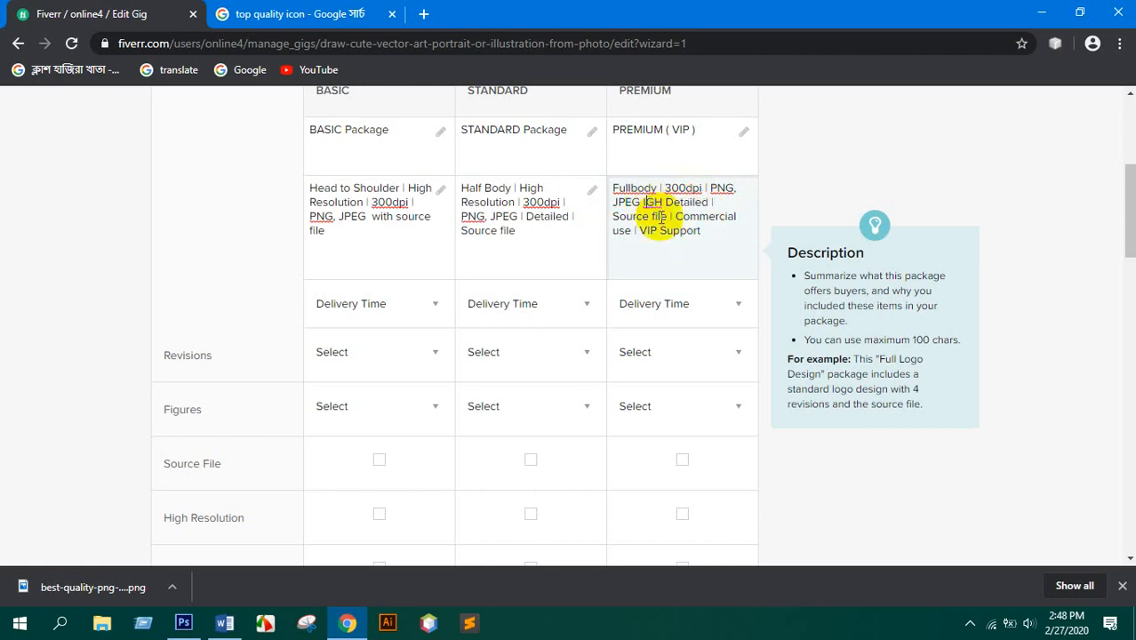
{"action": "type", "text": "HIGH"}
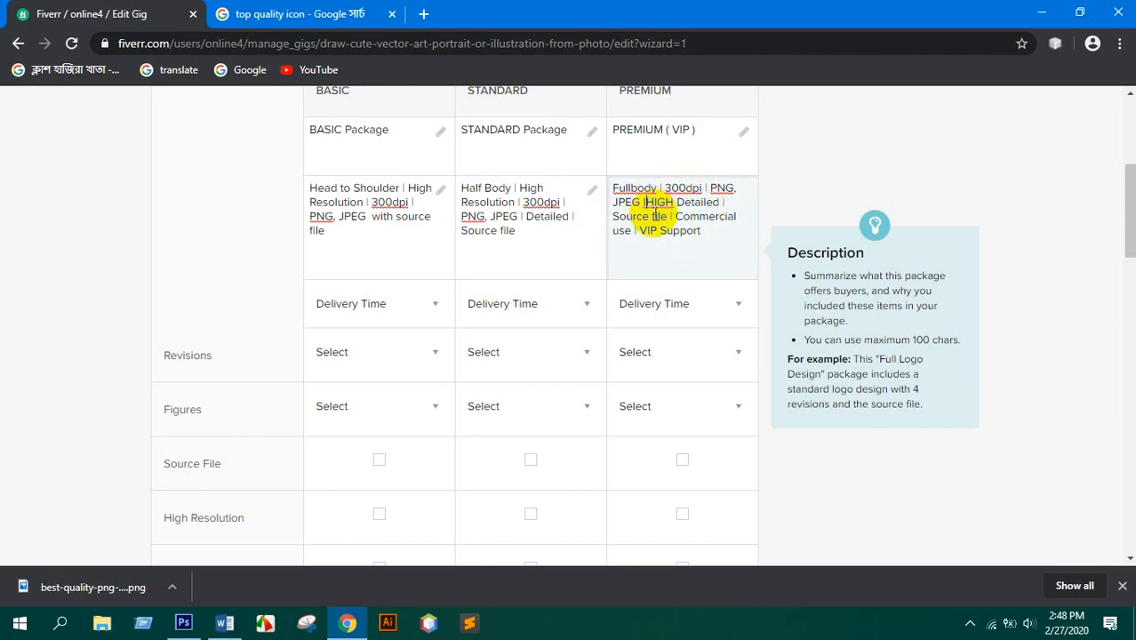
- Set the delivery time to 1 day for Basic and 2 days for both Standard and Premium
{"action": "scroll", "coordinate": [698, 237], "scroll_direction": "down", "scroll_amount": 1}
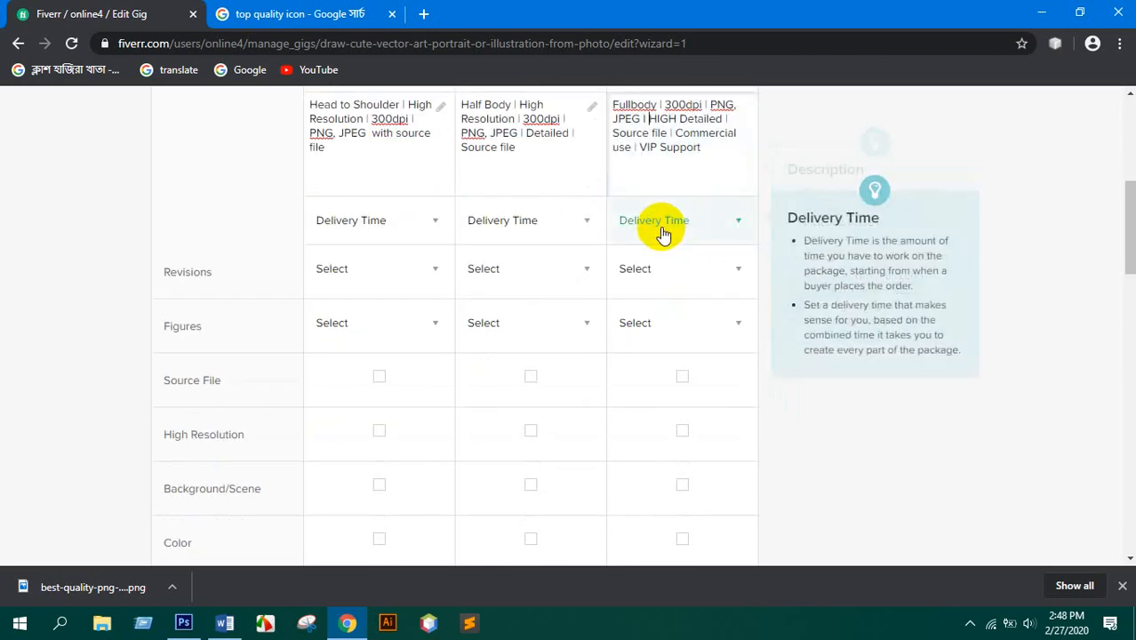
{"action": "left_click", "coordinate": [425, 223]}
{"action": "left_click", "coordinate": [376, 221]}
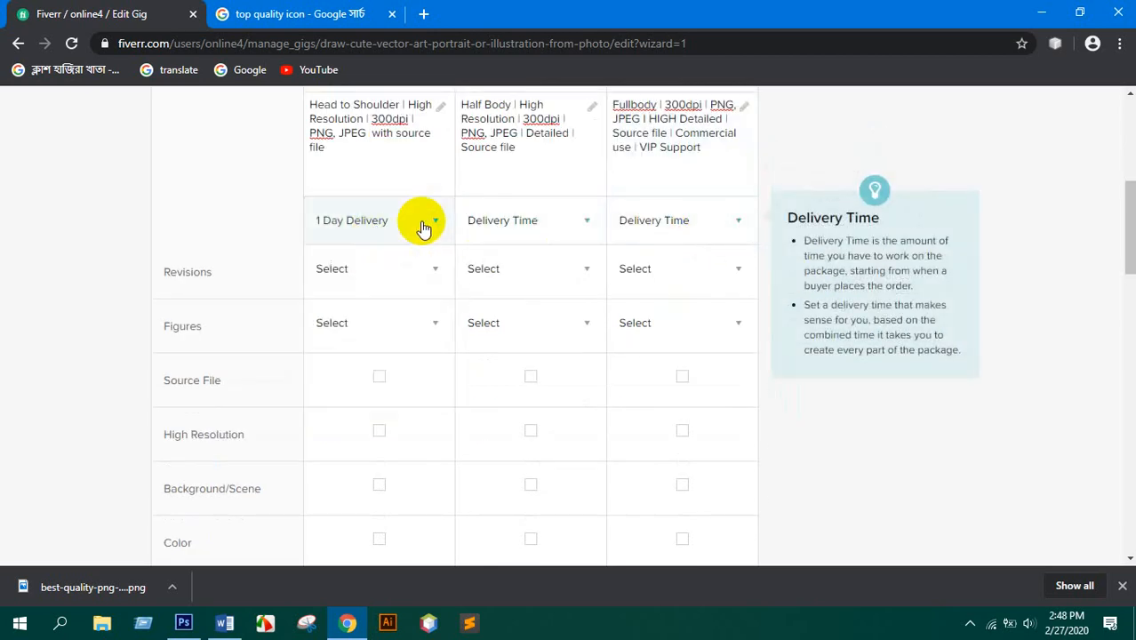
{"action": "left_click", "coordinate": [556, 222]}
{"action": "left_click", "coordinate": [516, 278]}
{"action": "left_click", "coordinate": [691, 221]}
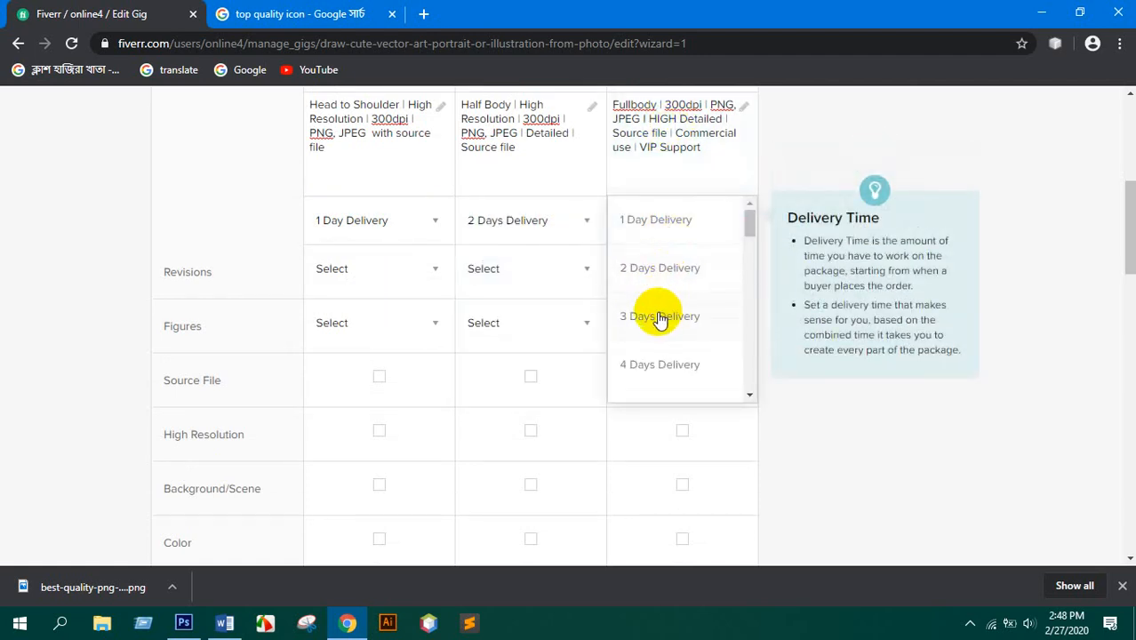
{"action": "left_click", "coordinate": [661, 268]}
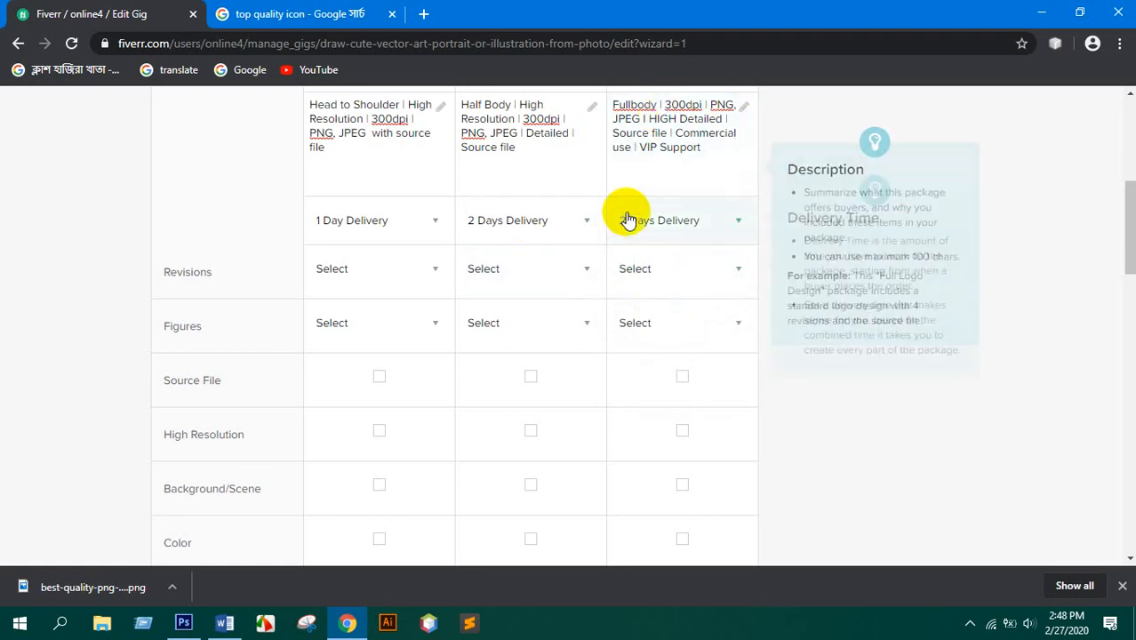
- Set the number of revisions to Unlimited for the Basic, Standard and Premium packages
{"action": "left_click", "coordinate": [355, 277]}
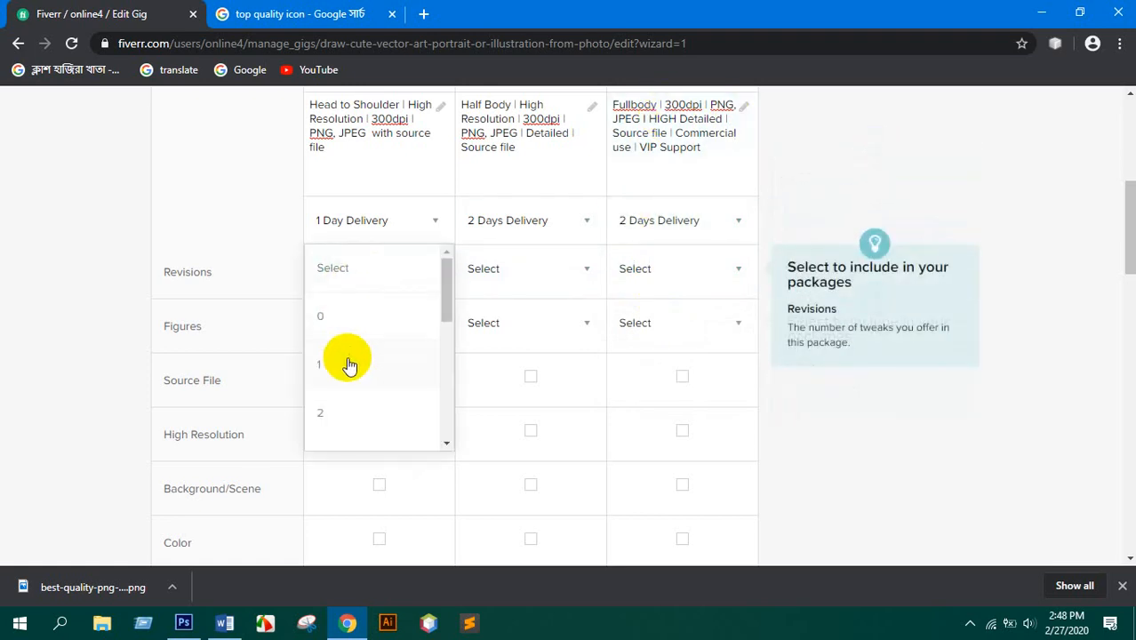
{"action": "scroll", "coordinate": [348, 363], "scroll_direction": "down", "scroll_amount": 5}
{"action": "left_click", "coordinate": [373, 178]}
{"action": "scroll", "coordinate": [827, 304], "scroll_direction": "up", "scroll_amount": 3}
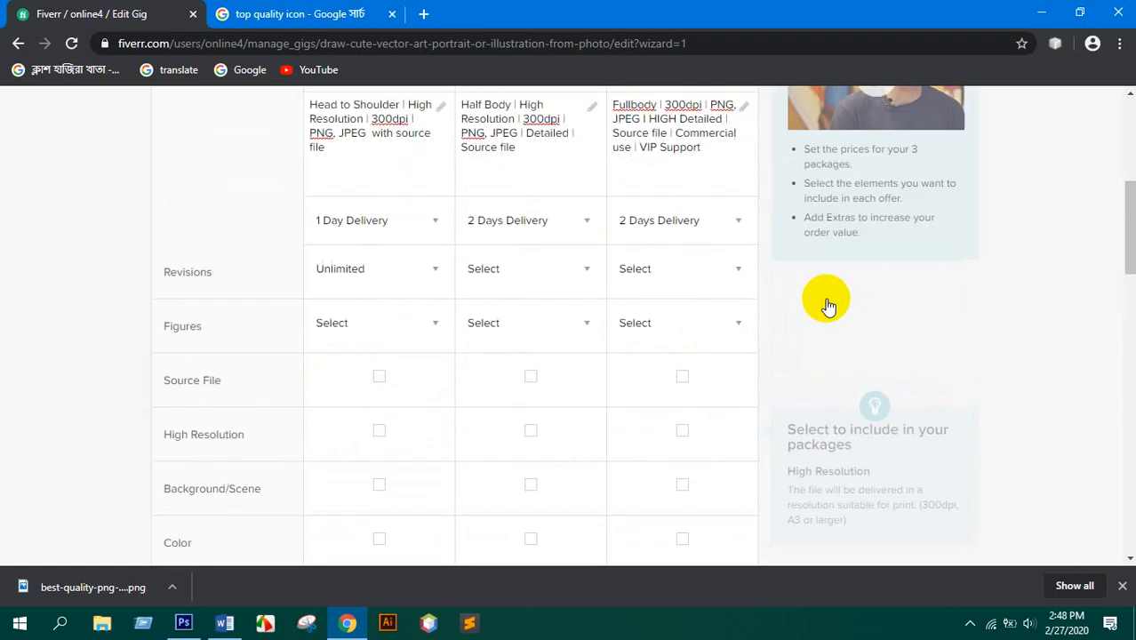
{"action": "left_click", "coordinate": [519, 269]}
{"action": "scroll", "coordinate": [512, 409], "scroll_direction": "down", "scroll_amount": 5}
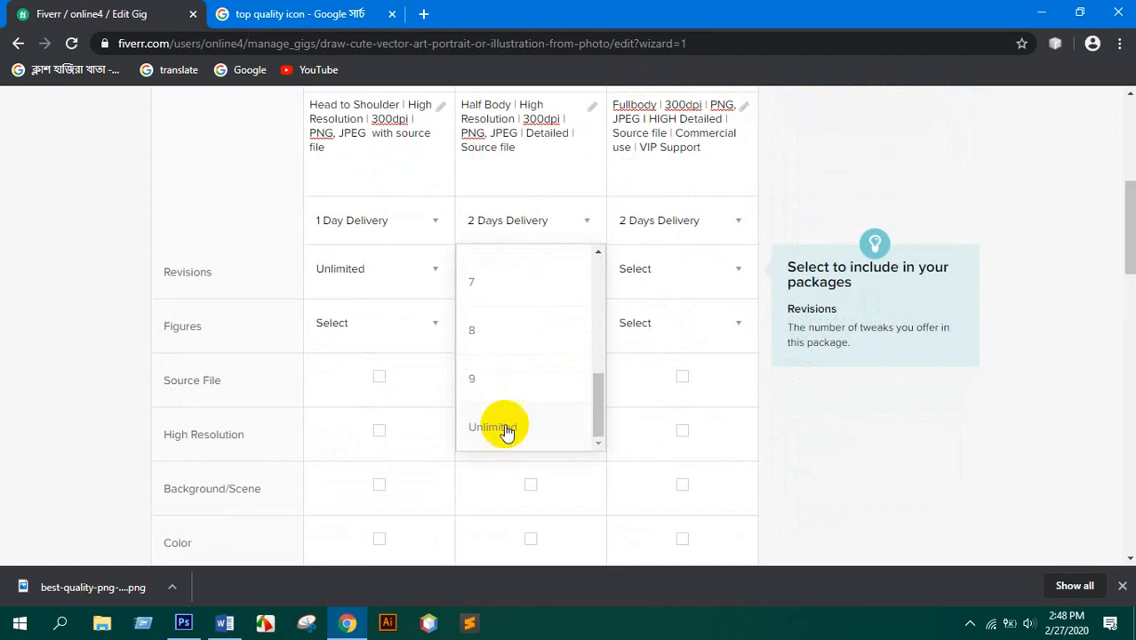
{"action": "left_click", "coordinate": [505, 432]}
{"action": "left_click", "coordinate": [642, 271]}
{"action": "scroll", "coordinate": [649, 362], "scroll_direction": "down", "scroll_amount": 1}
{"action": "scroll", "coordinate": [650, 373], "scroll_direction": "down", "scroll_amount": 5}
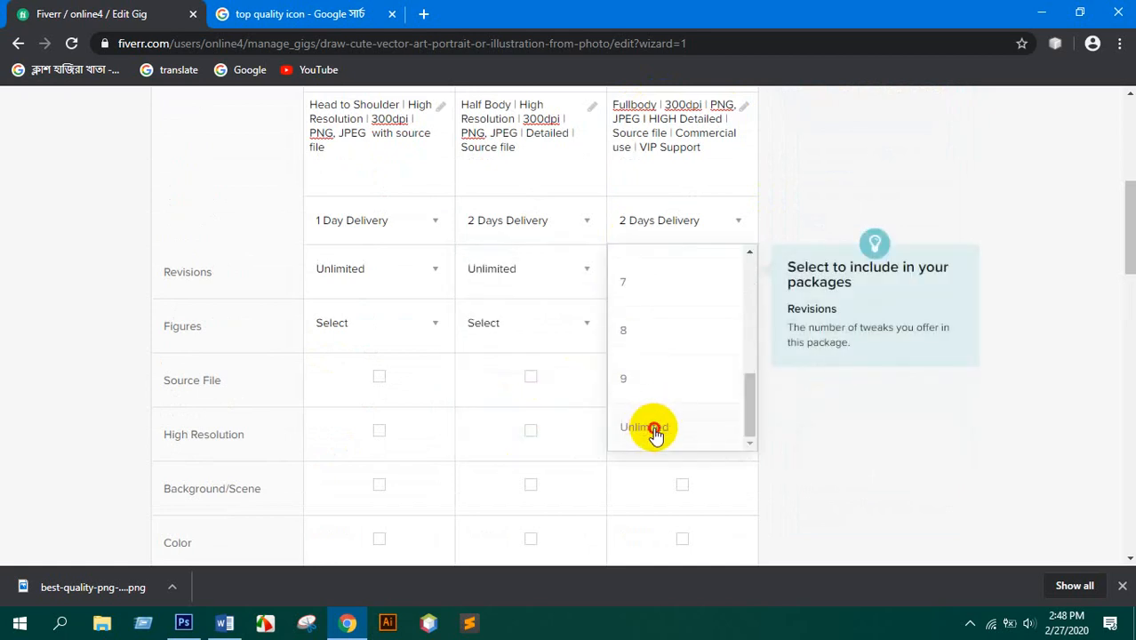
{"action": "left_click", "coordinate": [654, 429]}
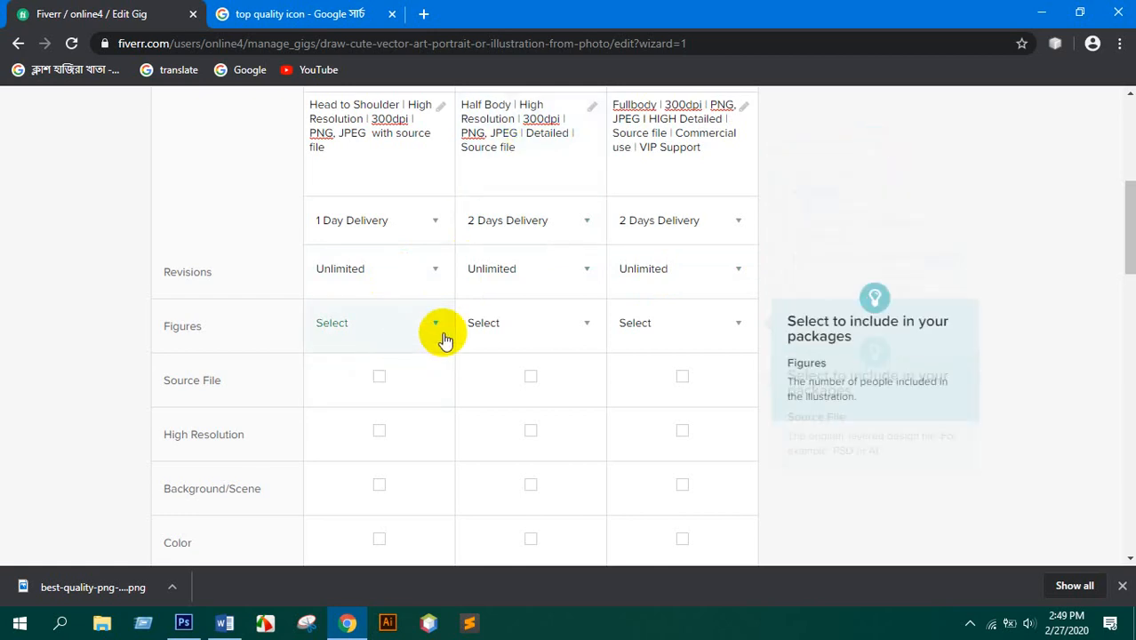
- Include the Source File option in all three packages
{"action": "left_click", "coordinate": [381, 378]}
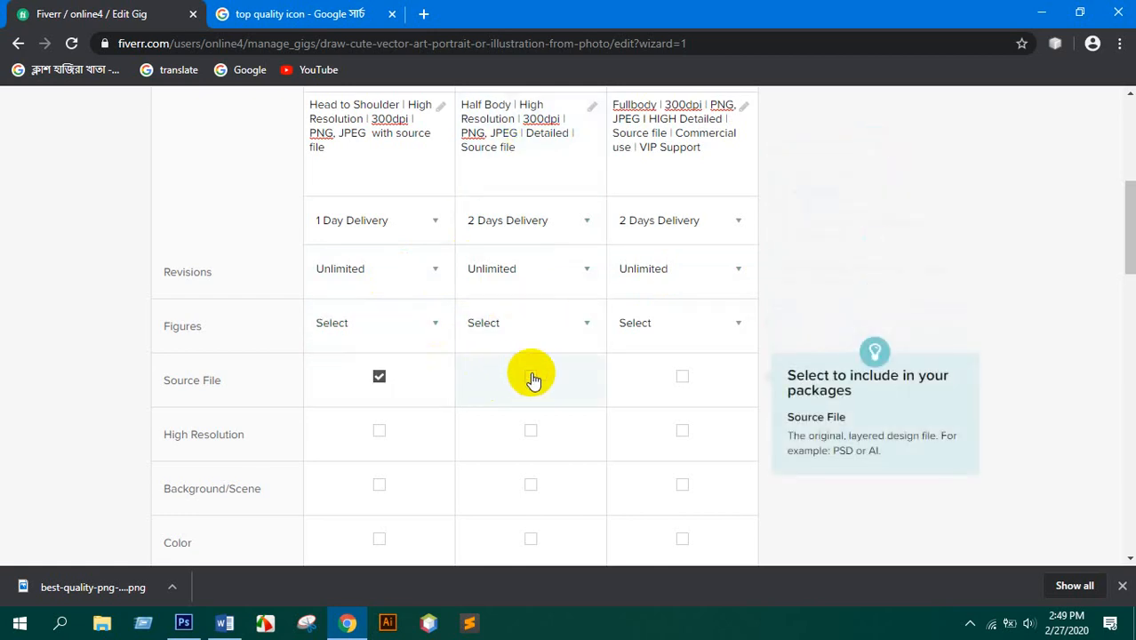
{"action": "left_click", "coordinate": [529, 377]}
{"action": "left_click", "coordinate": [677, 378]}
- Include High Resolution in all three packages and Background/Scene in the Premium package only
{"action": "scroll", "coordinate": [586, 384], "scroll_direction": "down", "scroll_amount": 1}
{"action": "left_click", "coordinate": [380, 360]}
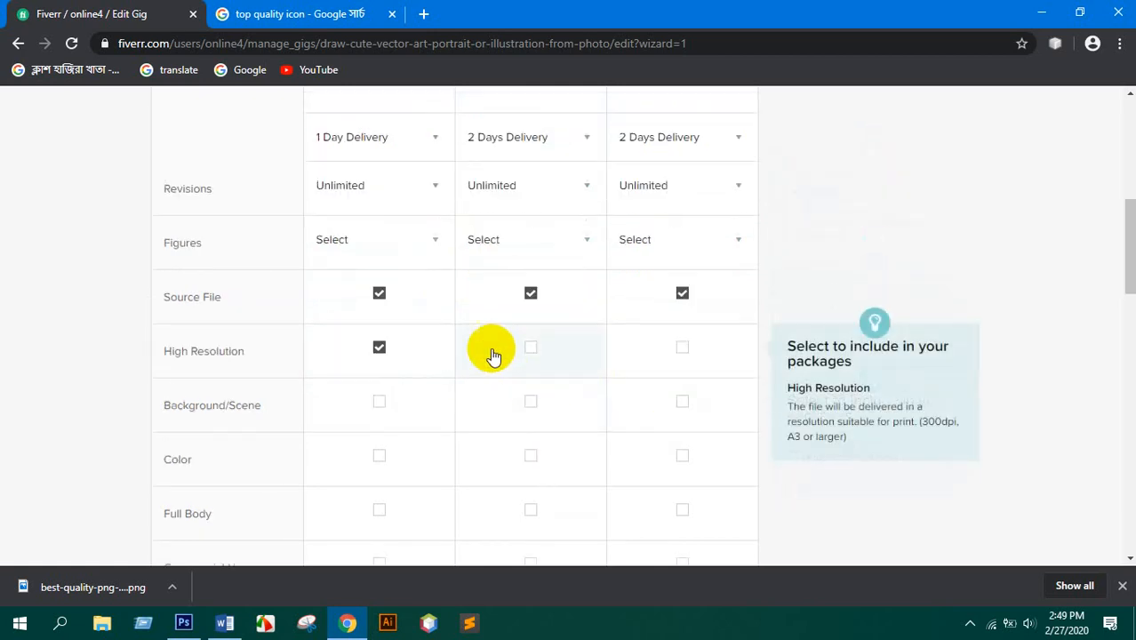
{"action": "left_click", "coordinate": [529, 360]}
{"action": "left_click", "coordinate": [680, 356]}
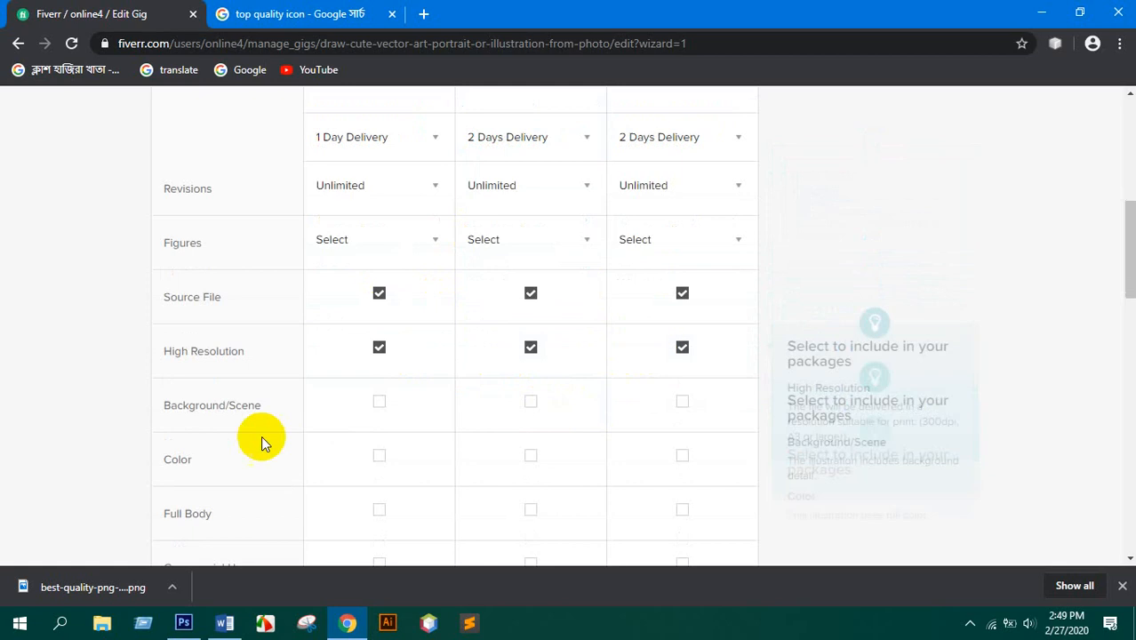
{"action": "left_click", "coordinate": [677, 401]}
- Include Color in all three packages and Full Body in the Premium package only
{"action": "scroll", "coordinate": [569, 369], "scroll_direction": "down", "scroll_amount": 1}
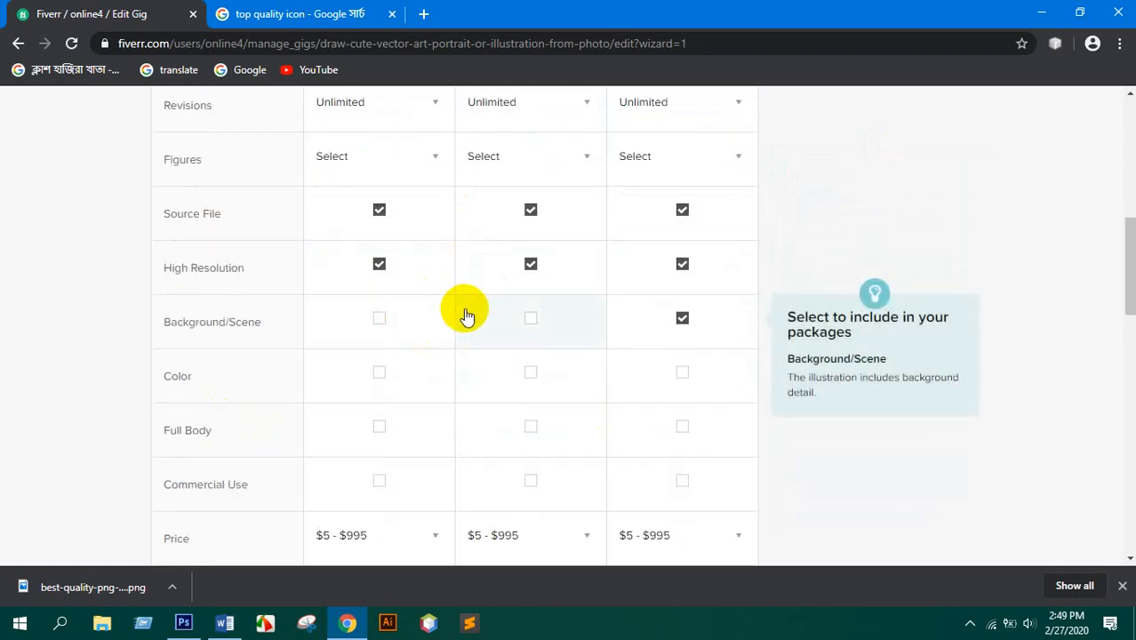
{"action": "left_click", "coordinate": [380, 373]}
{"action": "left_click", "coordinate": [531, 373]}
{"action": "left_click", "coordinate": [683, 371]}
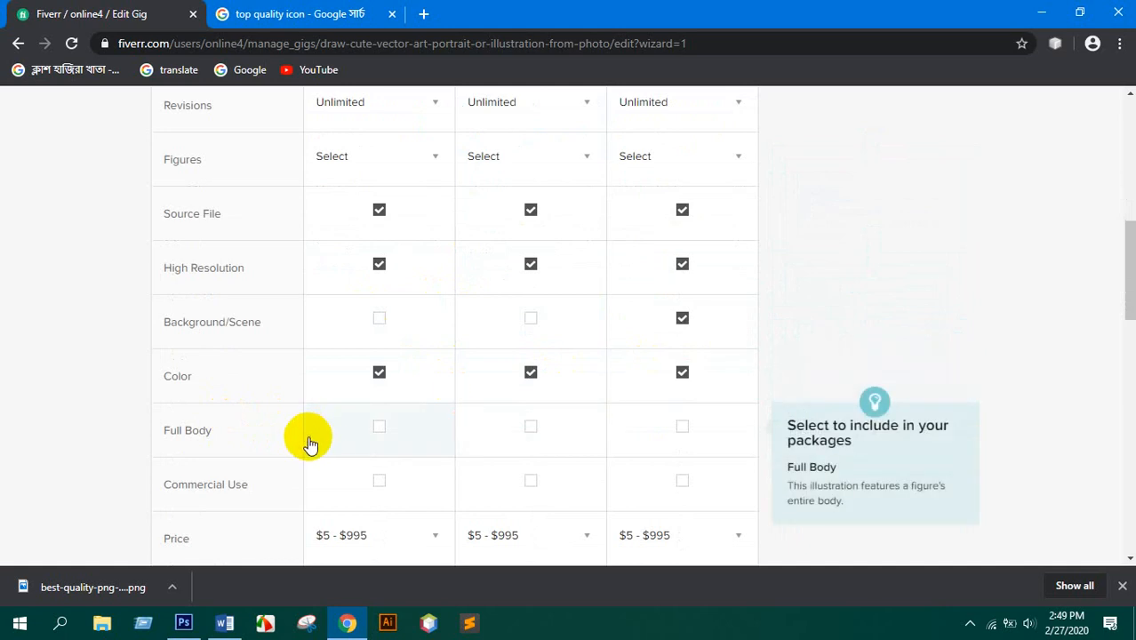
{"action": "left_click", "coordinate": [683, 428]}
- Include Commercial Use in the Basic, Standard and Premium packages
{"action": "scroll", "coordinate": [569, 440], "scroll_direction": "down", "scroll_amount": 1}
{"action": "left_click", "coordinate": [391, 416]}
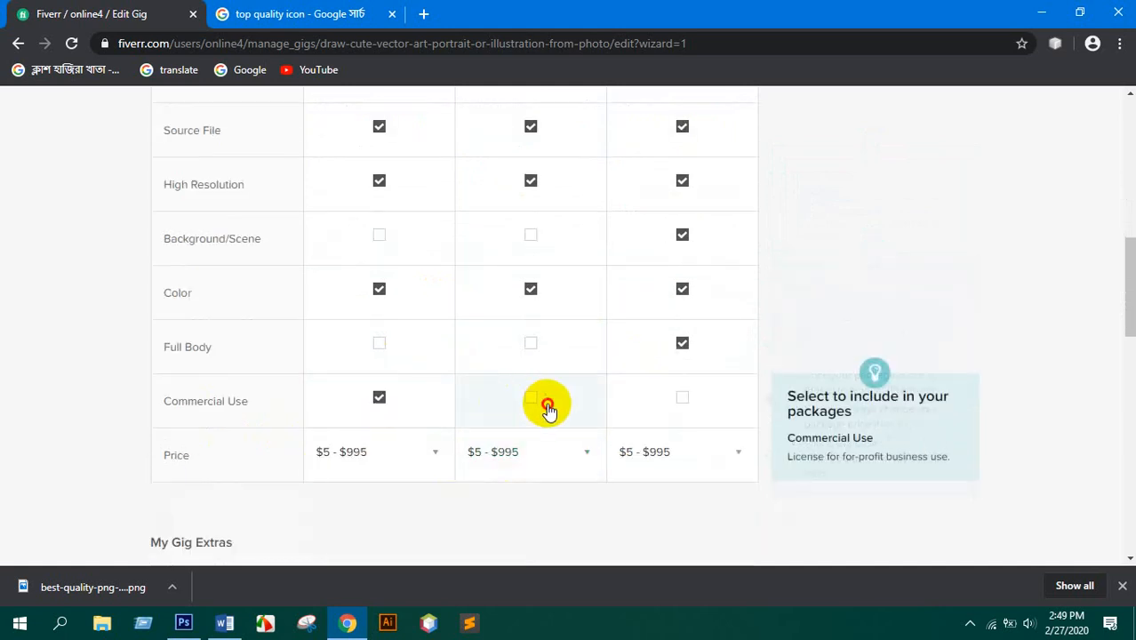
{"action": "left_click", "coordinate": [543, 401]}
{"action": "left_click", "coordinate": [667, 413]}
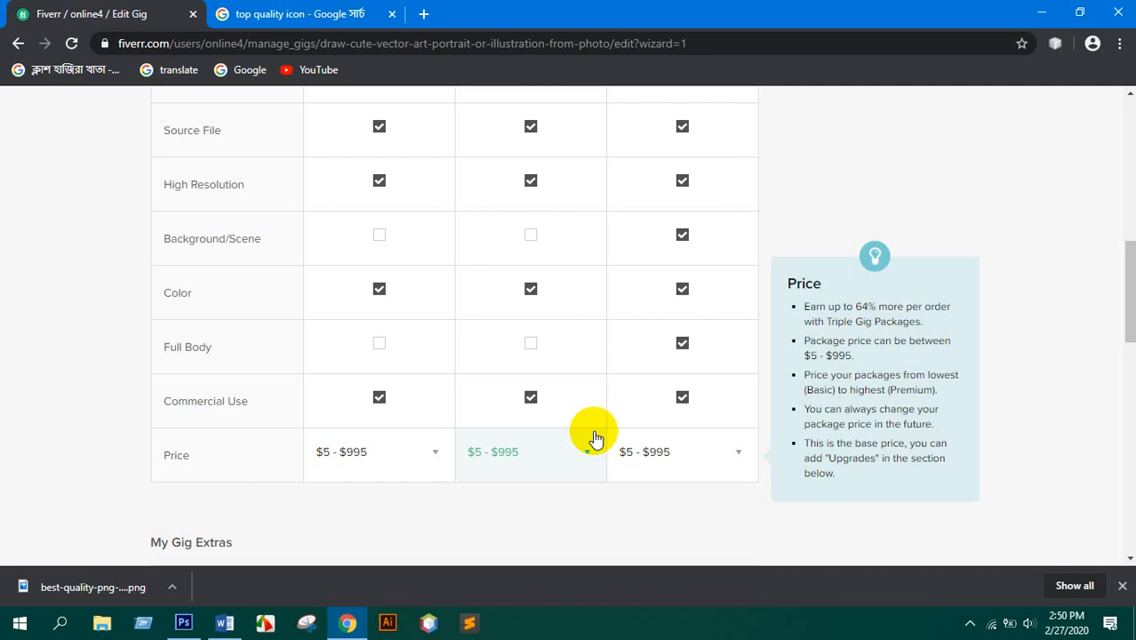
- Set the package prices to $5 for Basic, $10 for Standard and $20 for Premium
{"action": "scroll", "coordinate": [401, 328], "scroll_direction": "up", "scroll_amount": 2}
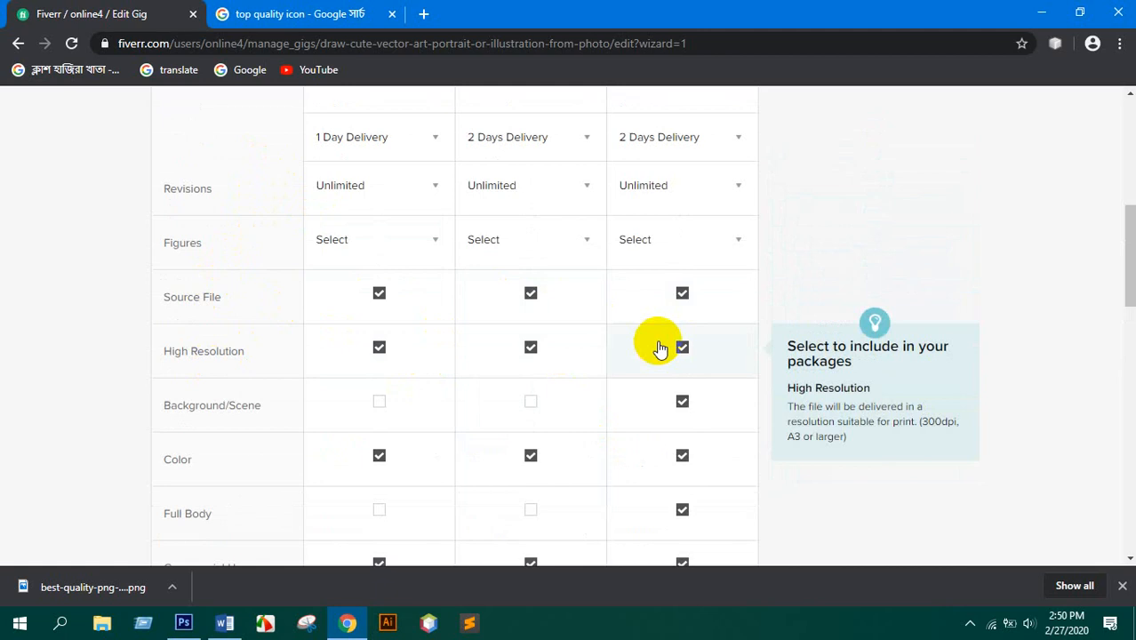
{"action": "scroll", "coordinate": [533, 352], "scroll_direction": "down", "scroll_amount": 1}
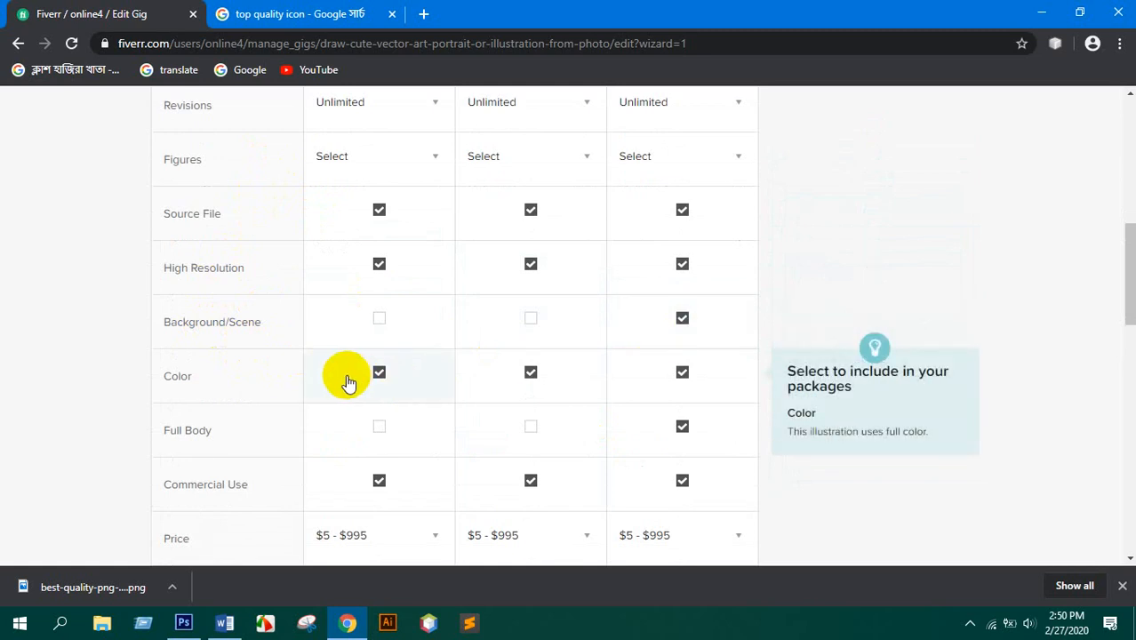
{"action": "scroll", "coordinate": [700, 434], "scroll_direction": "down", "scroll_amount": 1}
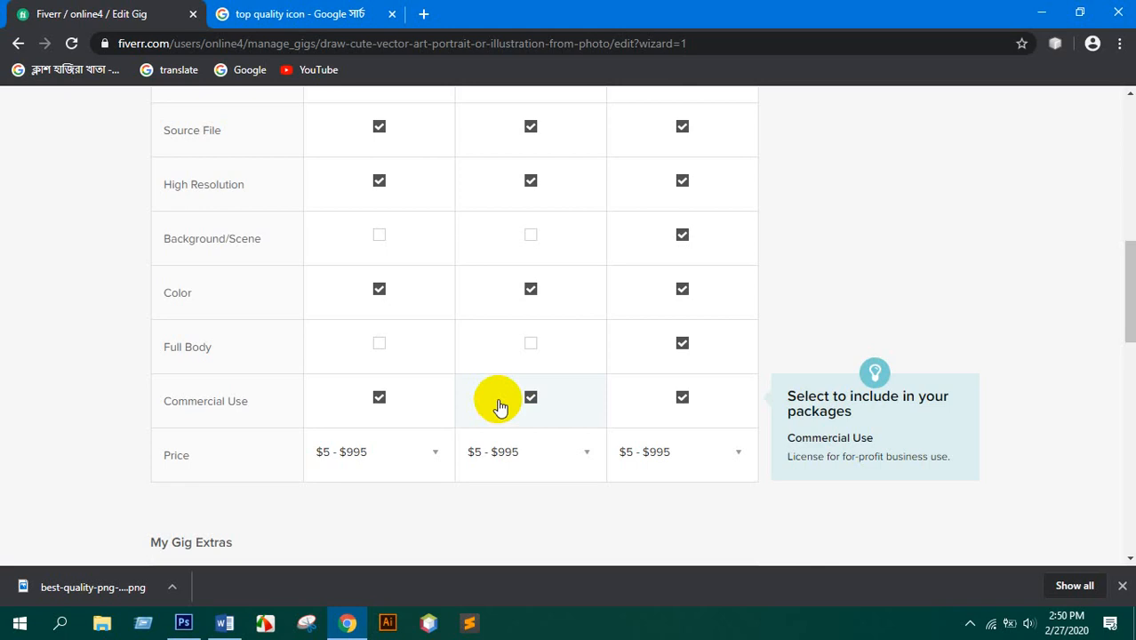
{"action": "scroll", "coordinate": [496, 391], "scroll_direction": "down", "scroll_amount": 2}
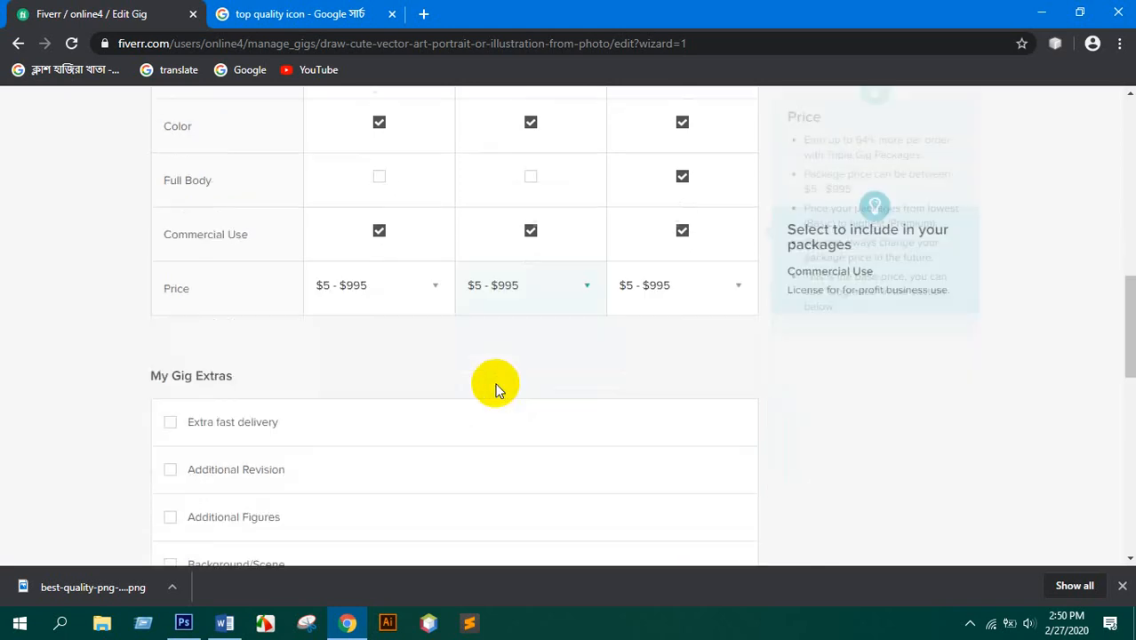
{"action": "left_click", "coordinate": [354, 295]}
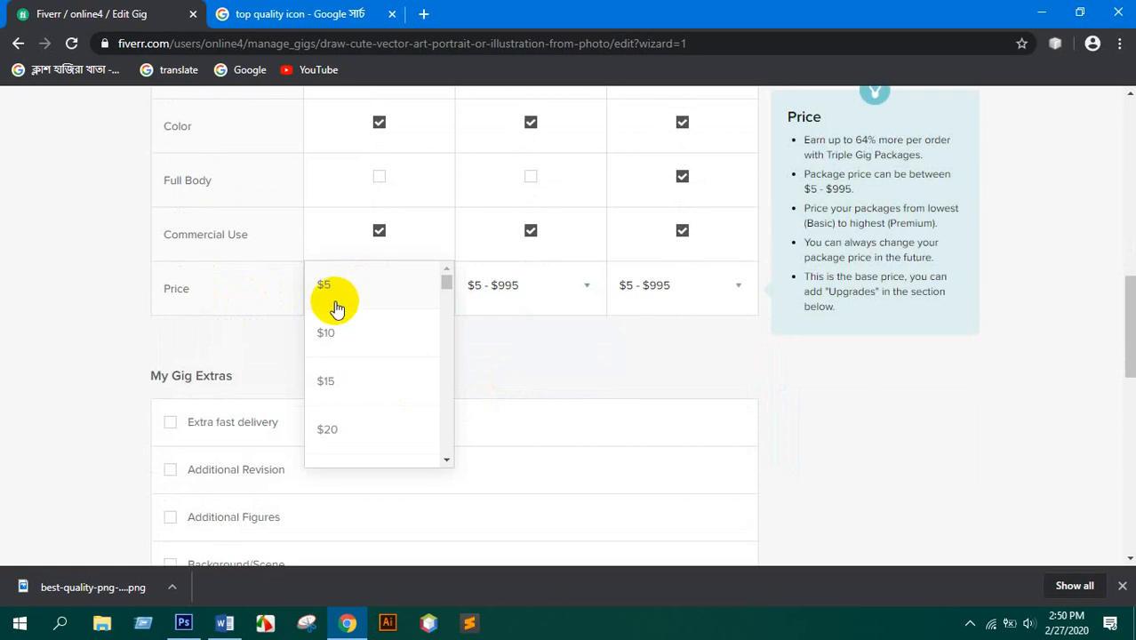
{"action": "left_click", "coordinate": [331, 285]}
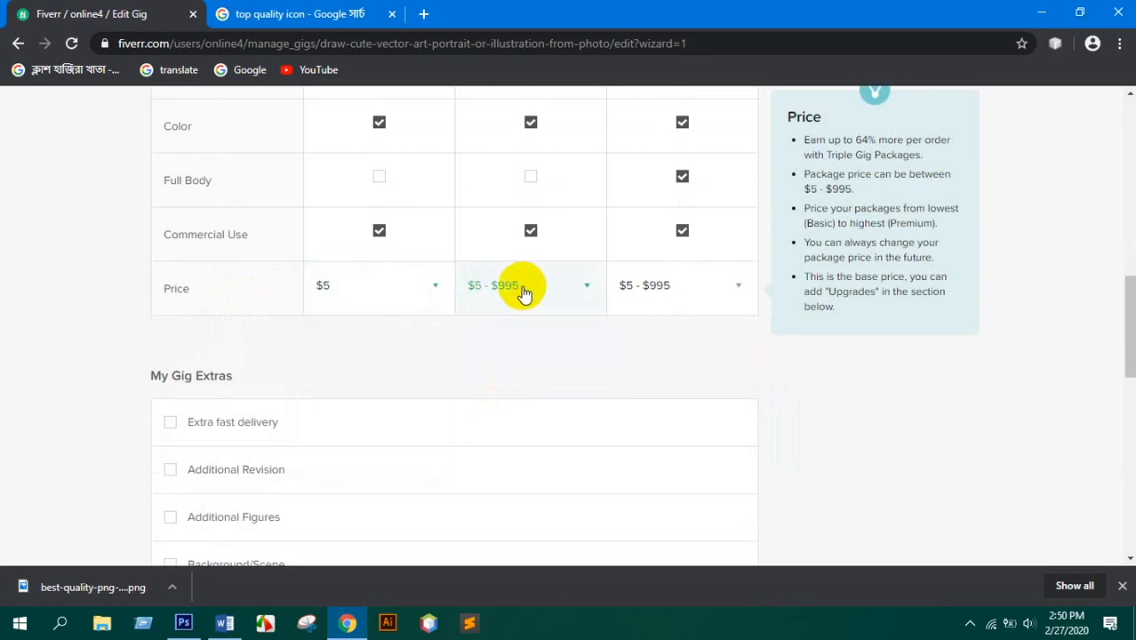
{"action": "scroll", "coordinate": [480, 329], "scroll_direction": "up", "scroll_amount": 2}
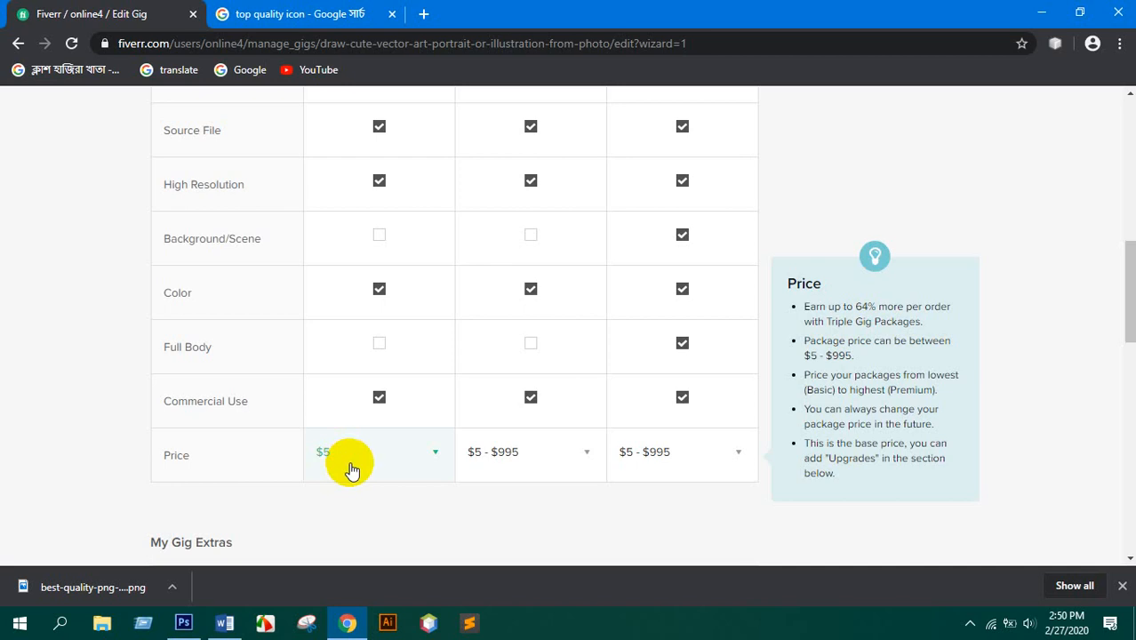
{"action": "scroll", "coordinate": [514, 286], "scroll_direction": "up", "scroll_amount": 7}
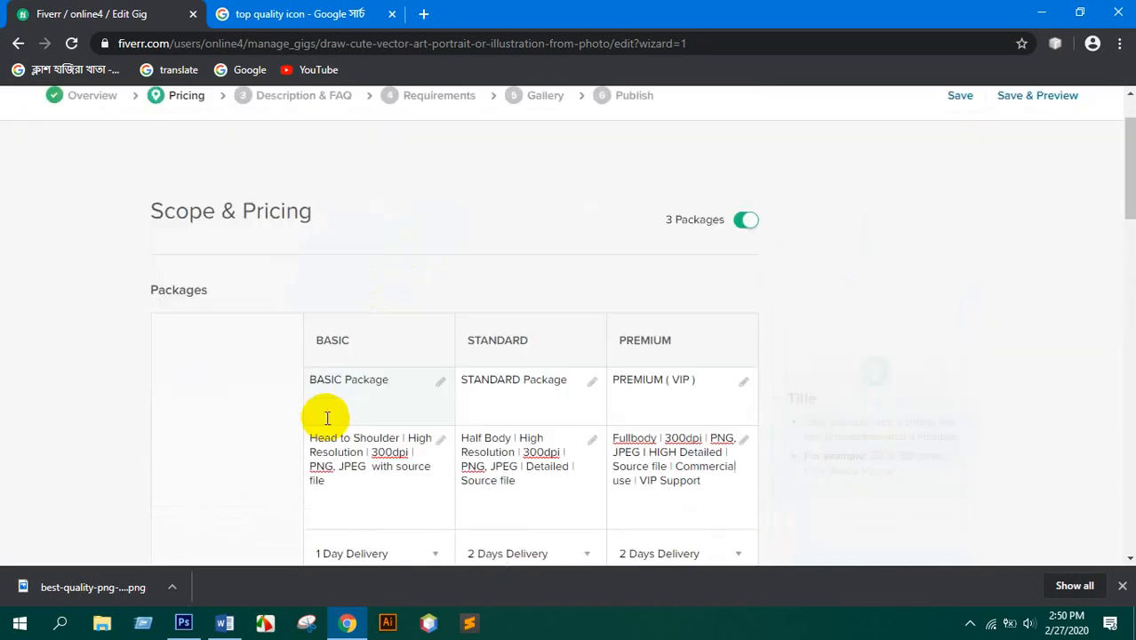
{"action": "left_click", "coordinate": [330, 437]}
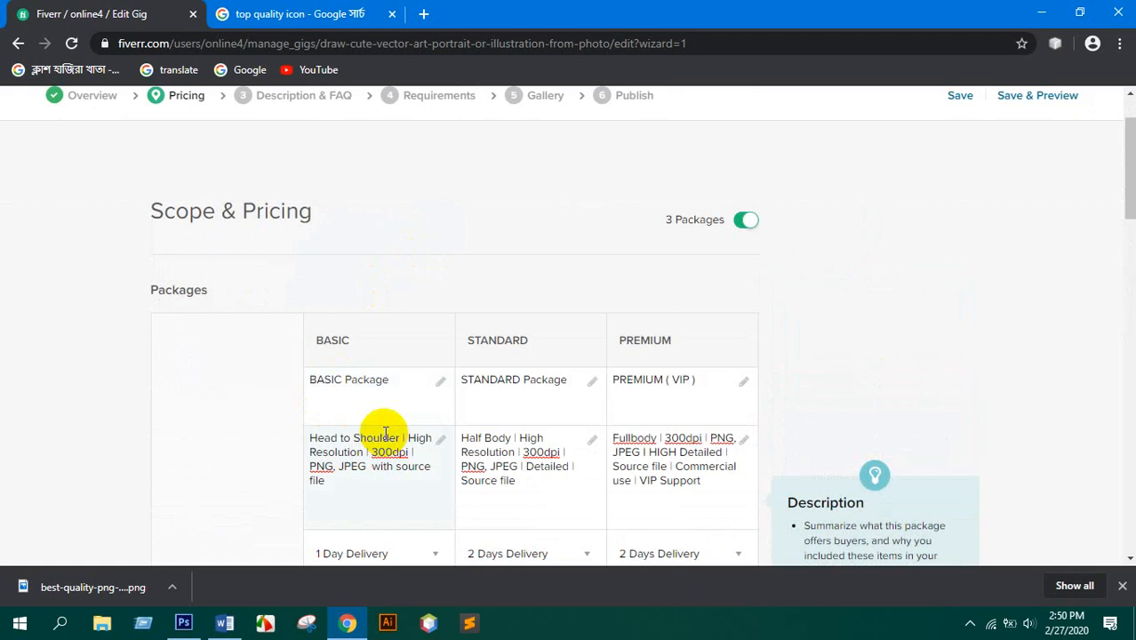
{"action": "scroll", "coordinate": [516, 485], "scroll_direction": "down", "scroll_amount": 10}
{"action": "scroll", "coordinate": [528, 375], "scroll_direction": "up", "scroll_amount": 3}
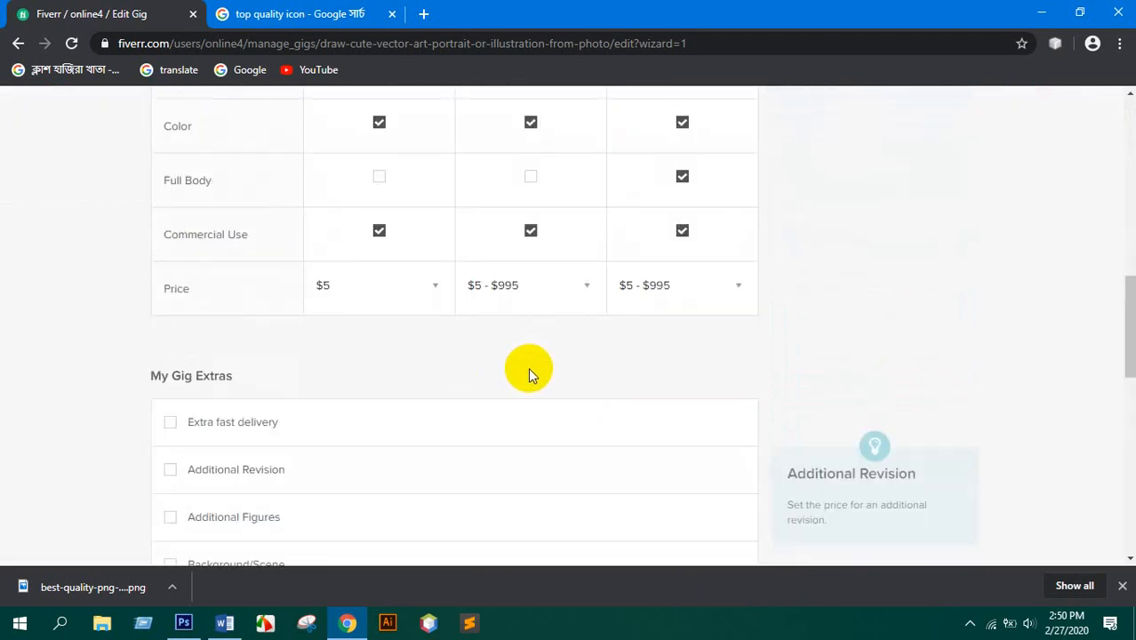
{"action": "left_click", "coordinate": [492, 303]}
{"action": "left_click", "coordinate": [492, 329]}
{"action": "left_click", "coordinate": [653, 288]}
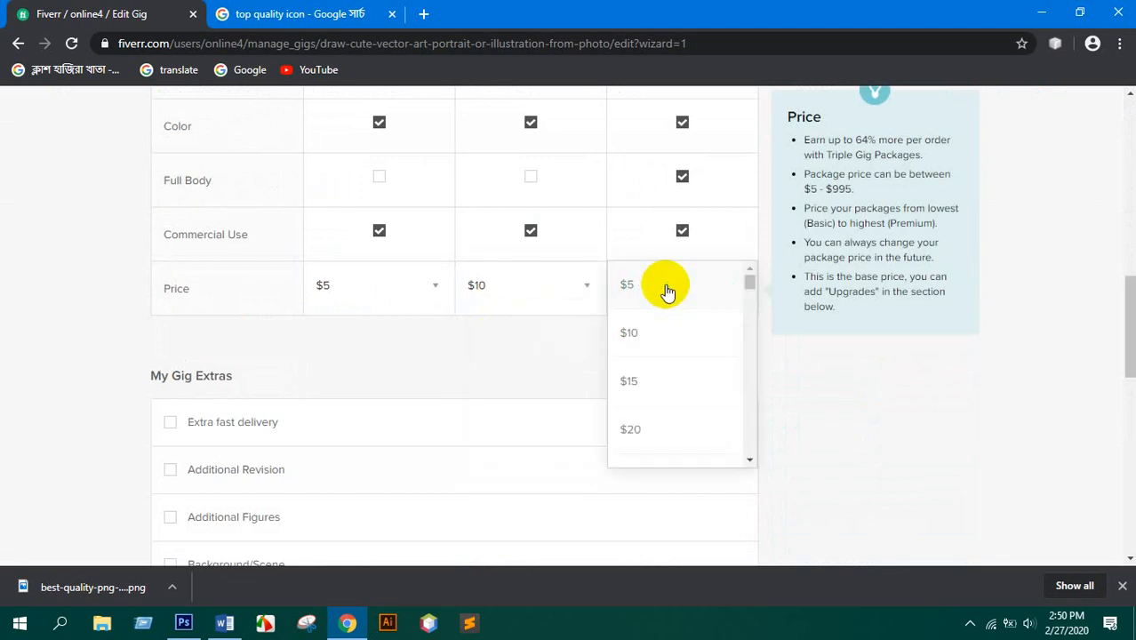
{"action": "left_click", "coordinate": [638, 428]}
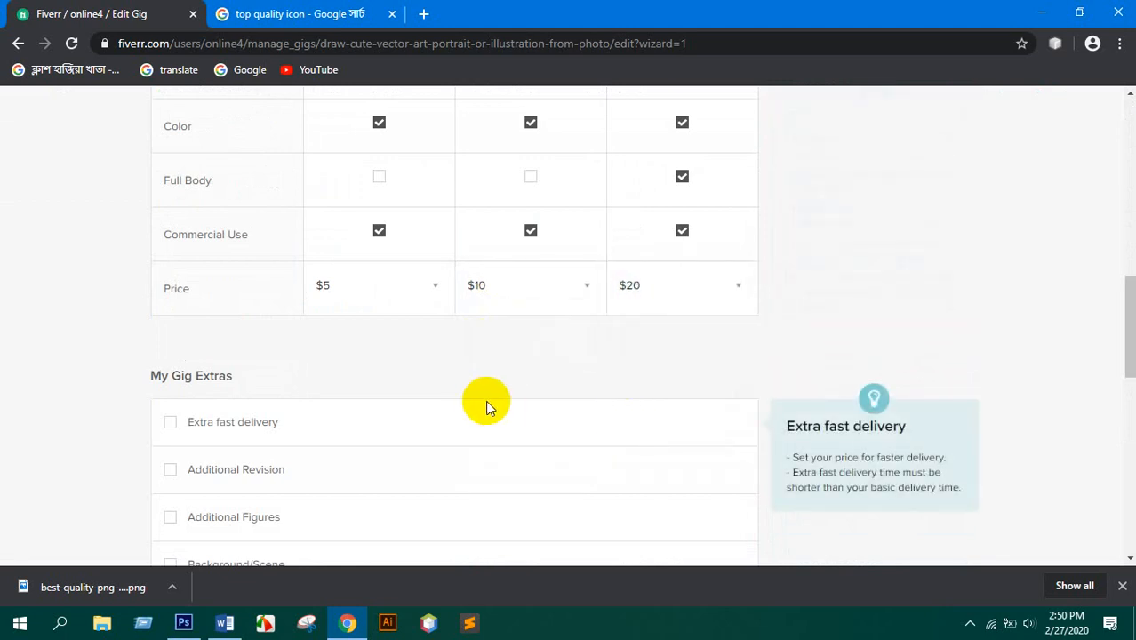
- Save the pricing without adding gig extras and continue to the Description & FAQ stage
{"action": "scroll", "coordinate": [486, 400], "scroll_direction": "up", "scroll_amount": 8}
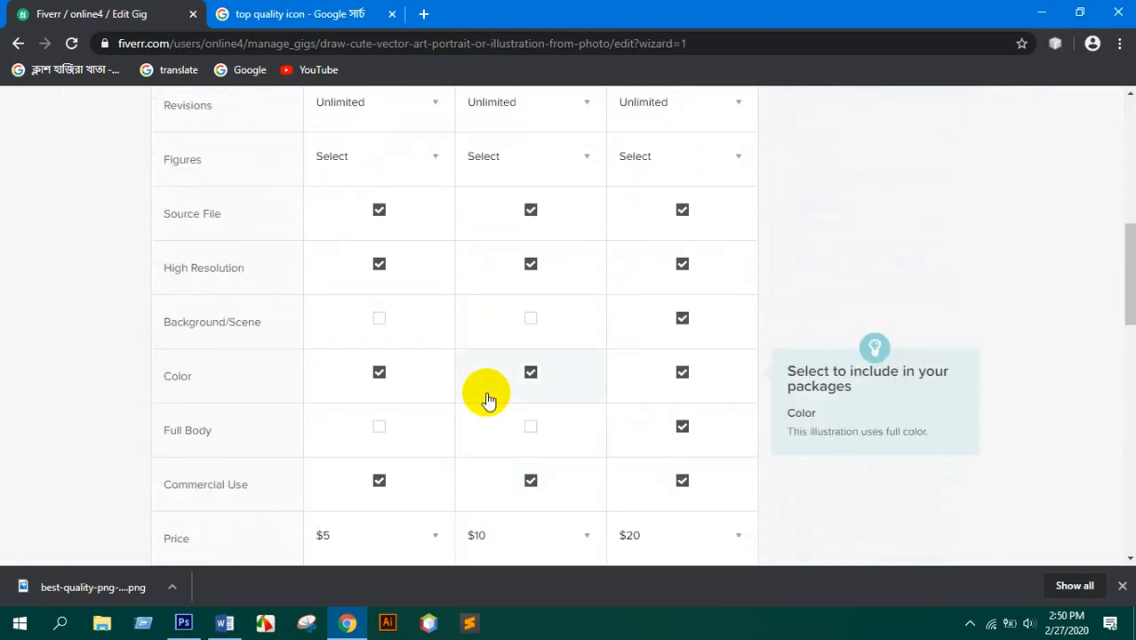
{"action": "scroll", "coordinate": [490, 372], "scroll_direction": "down", "scroll_amount": 10}
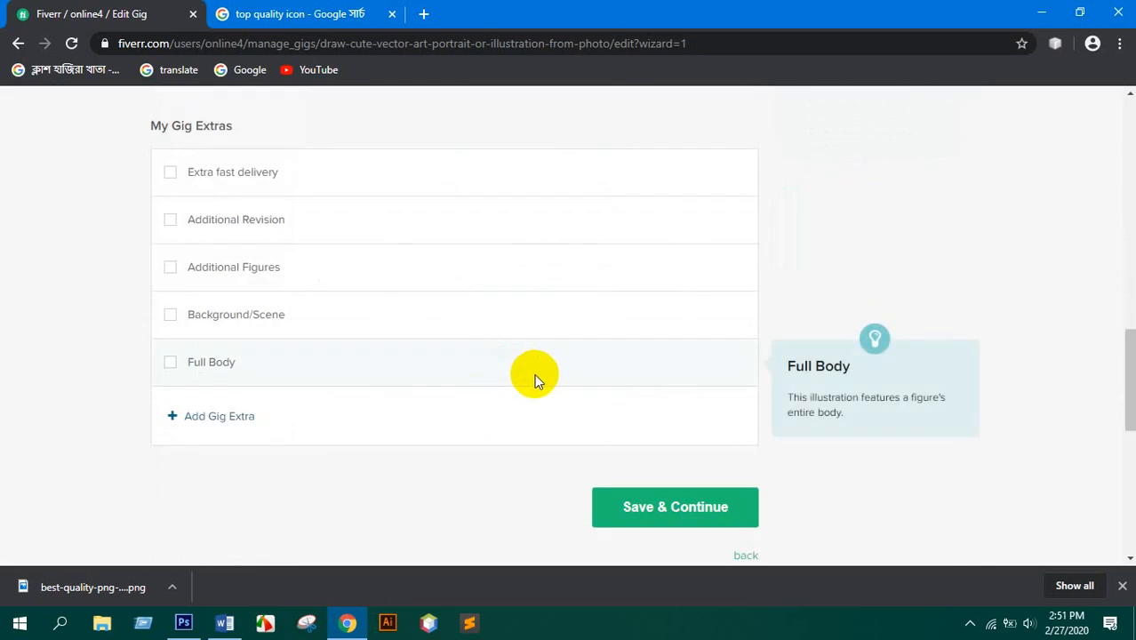
{"action": "left_click", "coordinate": [653, 423]}
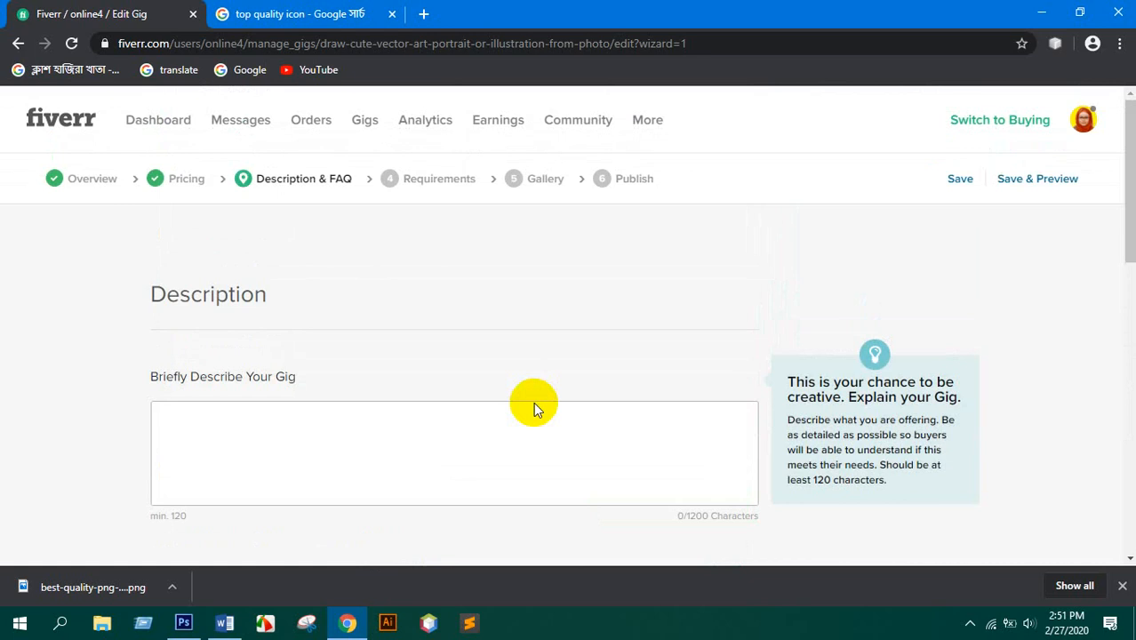
- Switch to the Word document and copy the gig description from "Hello There," through "Thanks"
{"action": "left_click_drag", "start_coordinate": [144, 376], "coordinate": [348, 375]}
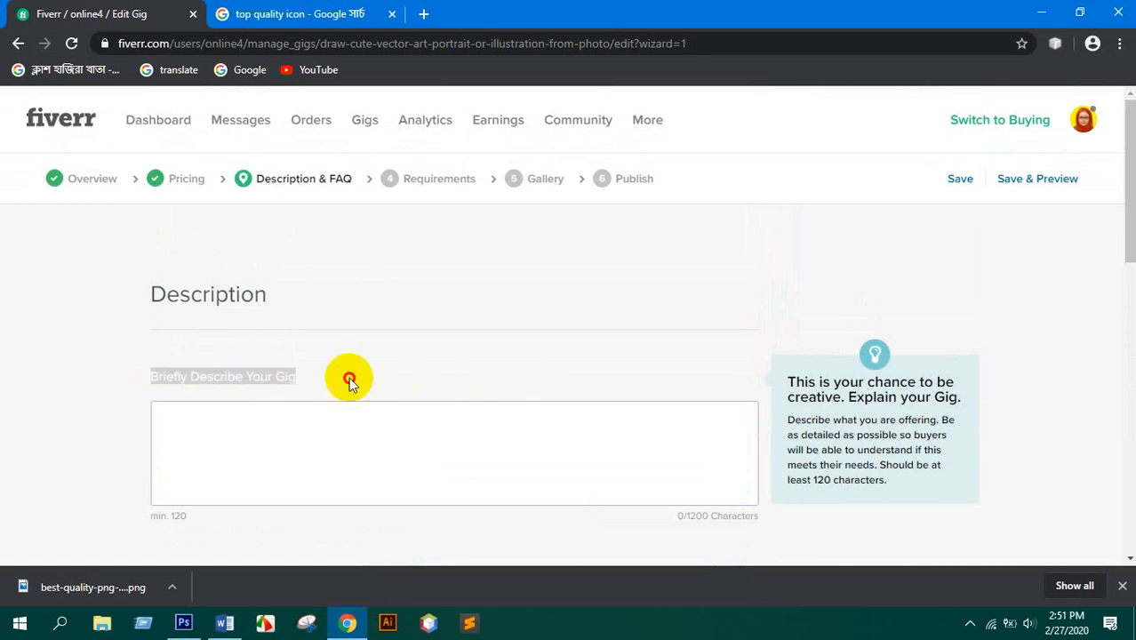
{"action": "left_click", "coordinate": [233, 431]}
{"action": "left_click", "coordinate": [222, 621]}
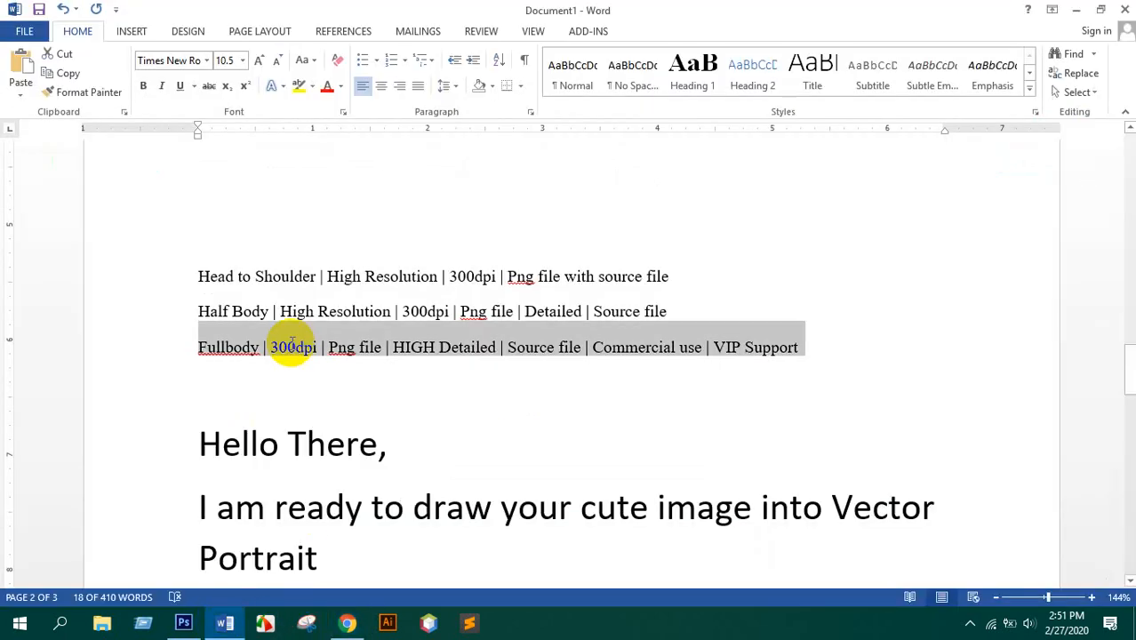
{"action": "scroll", "coordinate": [292, 344], "scroll_direction": "down", "scroll_amount": 3}
{"action": "mouse_move", "coordinate": [196, 213]}
{"action": "left_mouse_down"}
{"action": "mouse_move", "coordinate": [223, 233]}
{"action": "mouse_move", "coordinate": [372, 500]}
{"action": "mouse_move", "coordinate": [387, 622]}
{"action": "mouse_move", "coordinate": [393, 545]}
{"action": "mouse_move", "coordinate": [325, 426]}
{"action": "mouse_move", "coordinate": [300, 424]}
{"action": "mouse_move", "coordinate": [307, 431]}
{"action": "left_mouse_up"}
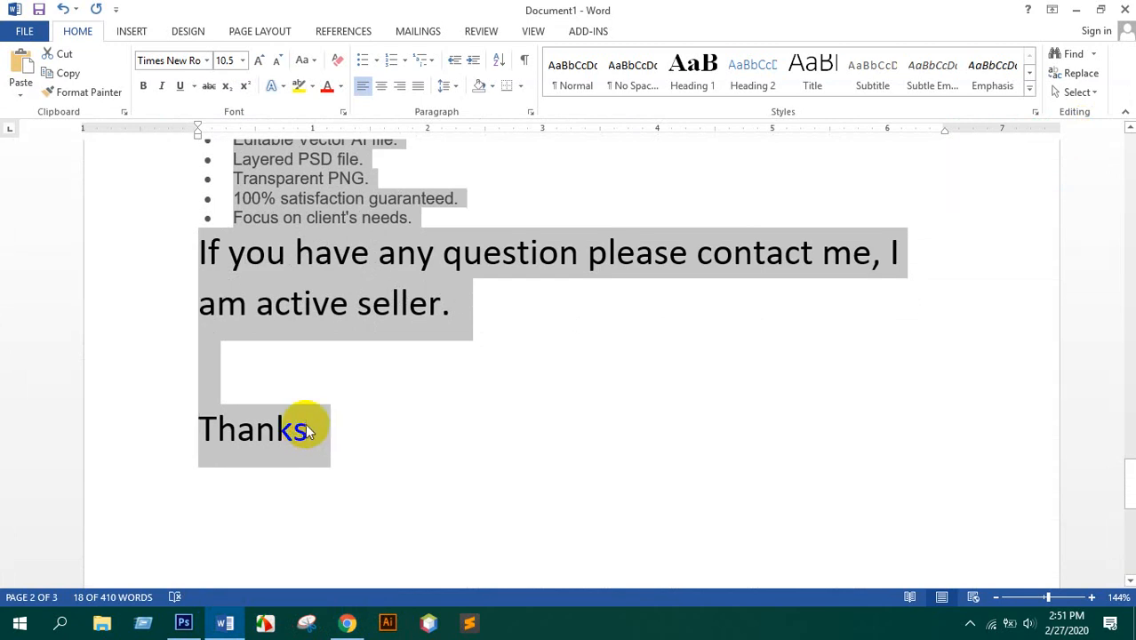
{"action": "right_click", "coordinate": [305, 233]}
{"action": "left_click", "coordinate": [333, 255]}
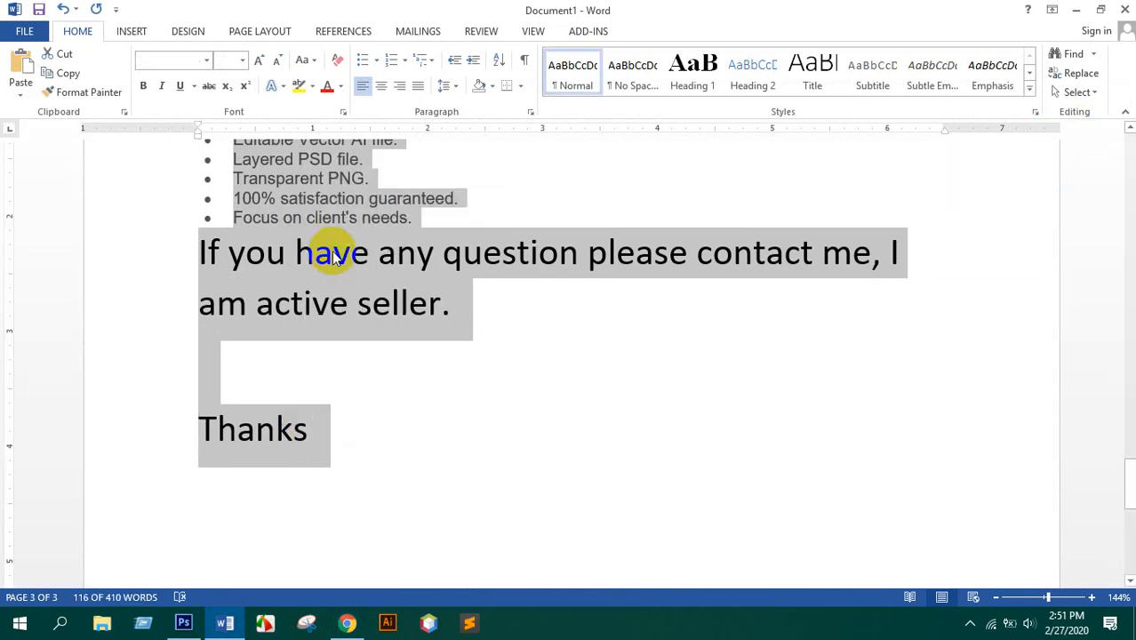
- Return to Fiverr in Chrome and paste the copied text as the gig description
{"action": "left_click", "coordinate": [346, 623]}
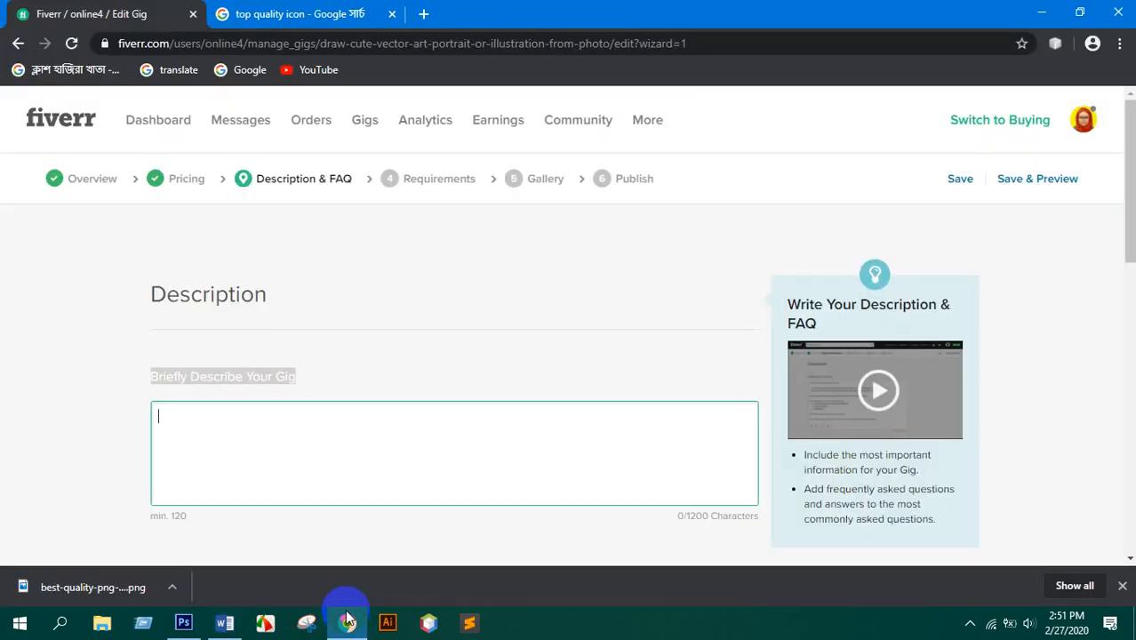
{"action": "left_click", "coordinate": [233, 429]}
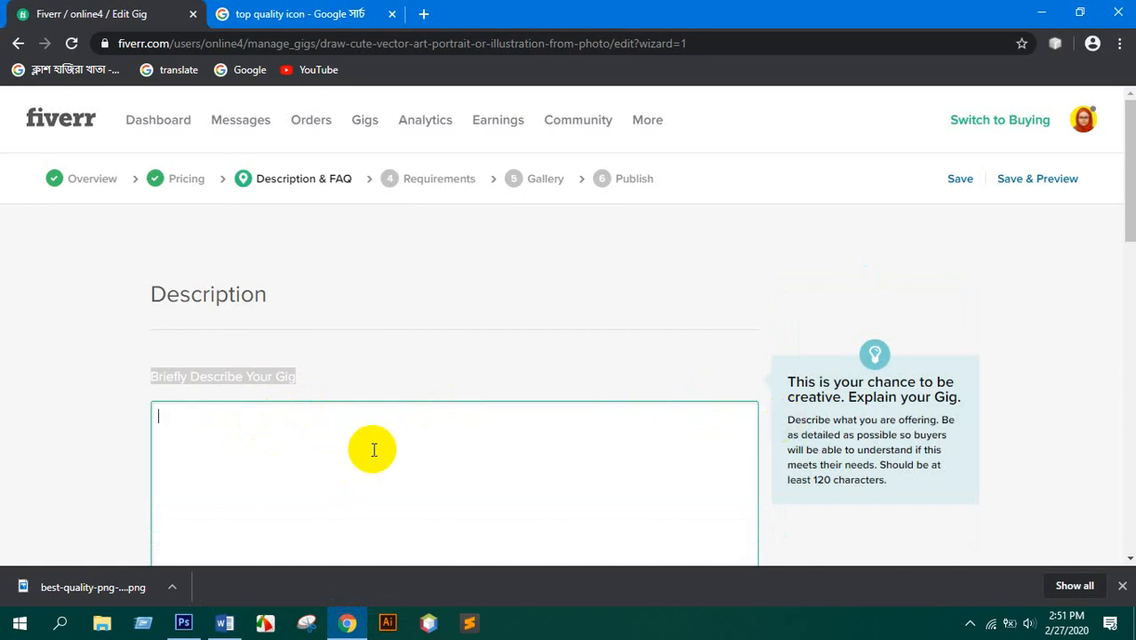
{"action": "key", "text": "ctrl+v"}
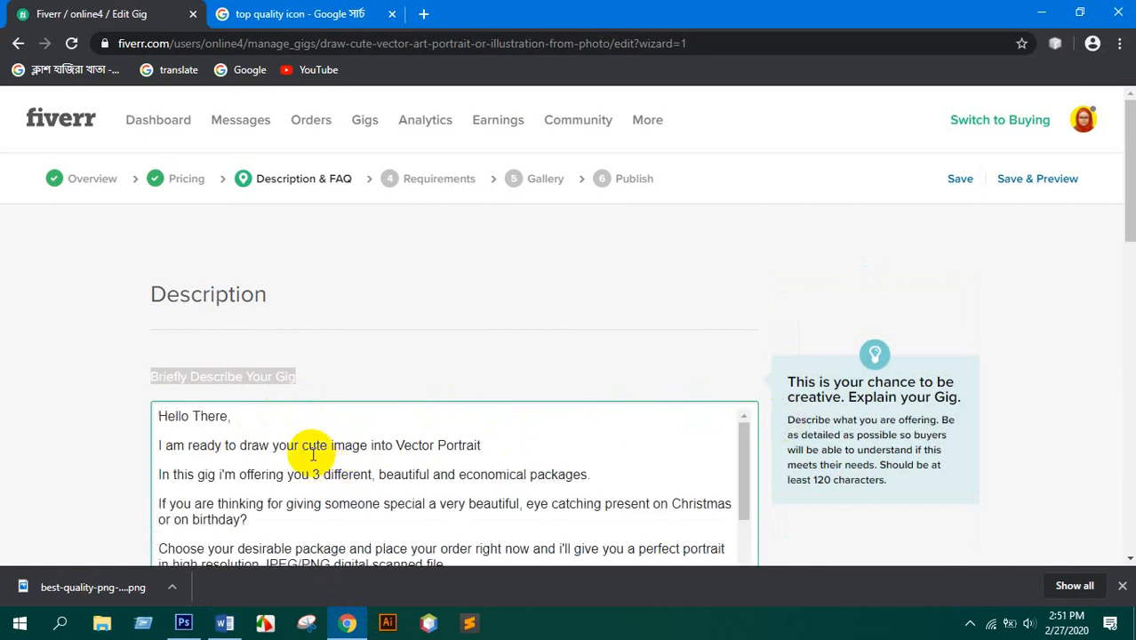
{"action": "scroll", "coordinate": [302, 457], "scroll_direction": "down", "scroll_amount": 10}
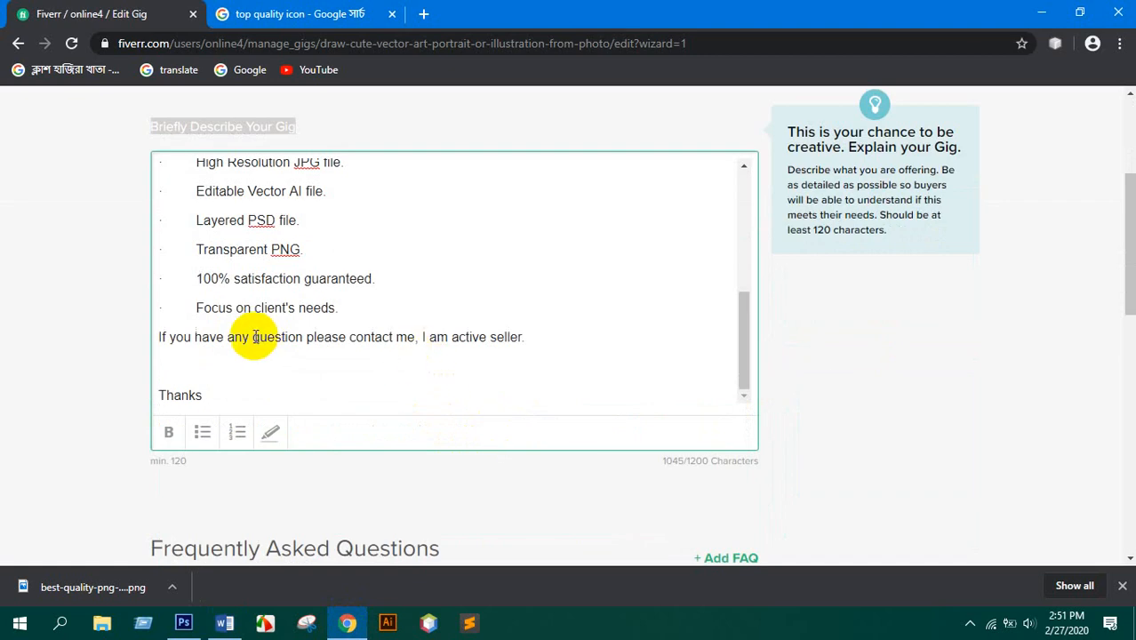
- Make the description line "I am ready to draw your cute image into Vector Portrait" bold and highlighted
{"action": "scroll", "coordinate": [249, 338], "scroll_direction": "up", "scroll_amount": 6}
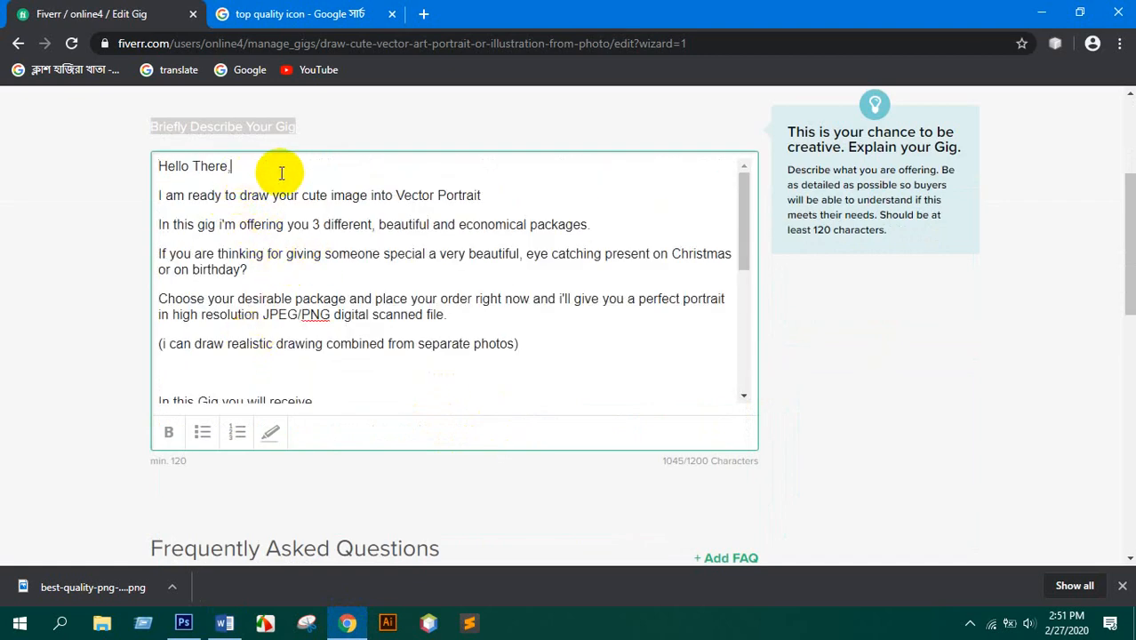
{"action": "left_click", "coordinate": [483, 192]}
{"action": "left_click_drag", "start_coordinate": [483, 192], "coordinate": [153, 197]}
{"action": "left_click", "coordinate": [169, 434]}
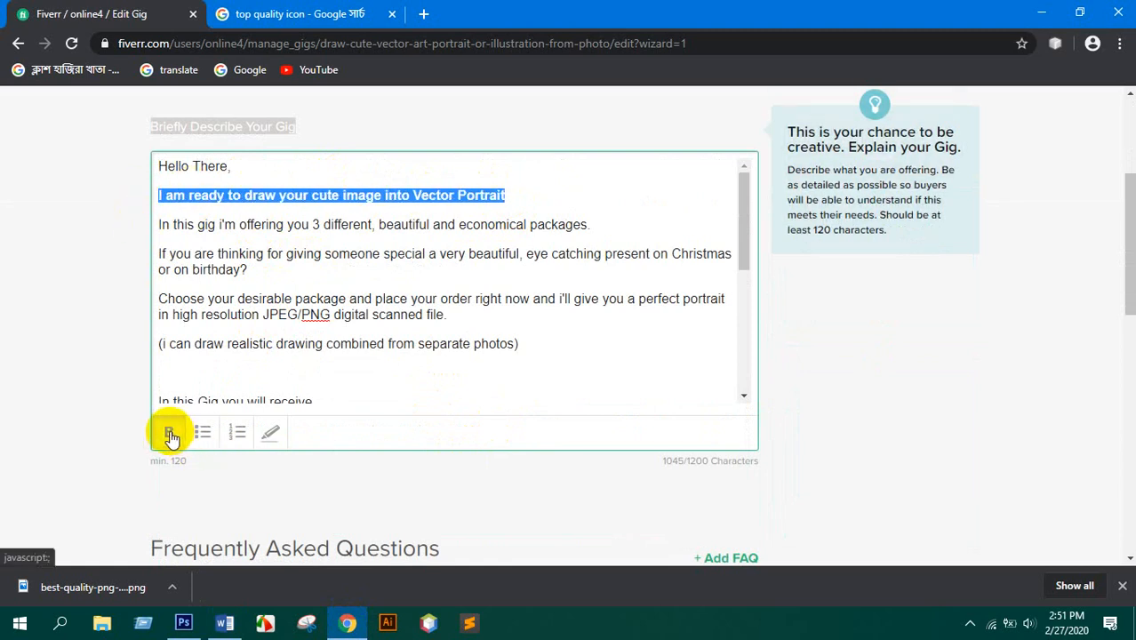
{"action": "left_click", "coordinate": [274, 435]}
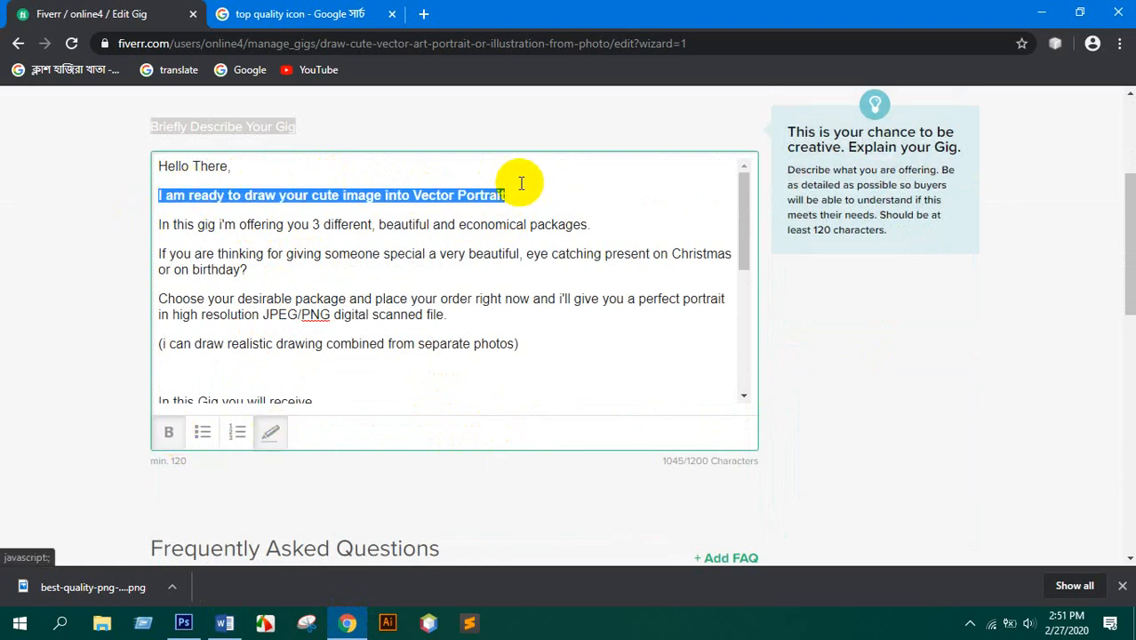
{"action": "left_click", "coordinate": [511, 189]}
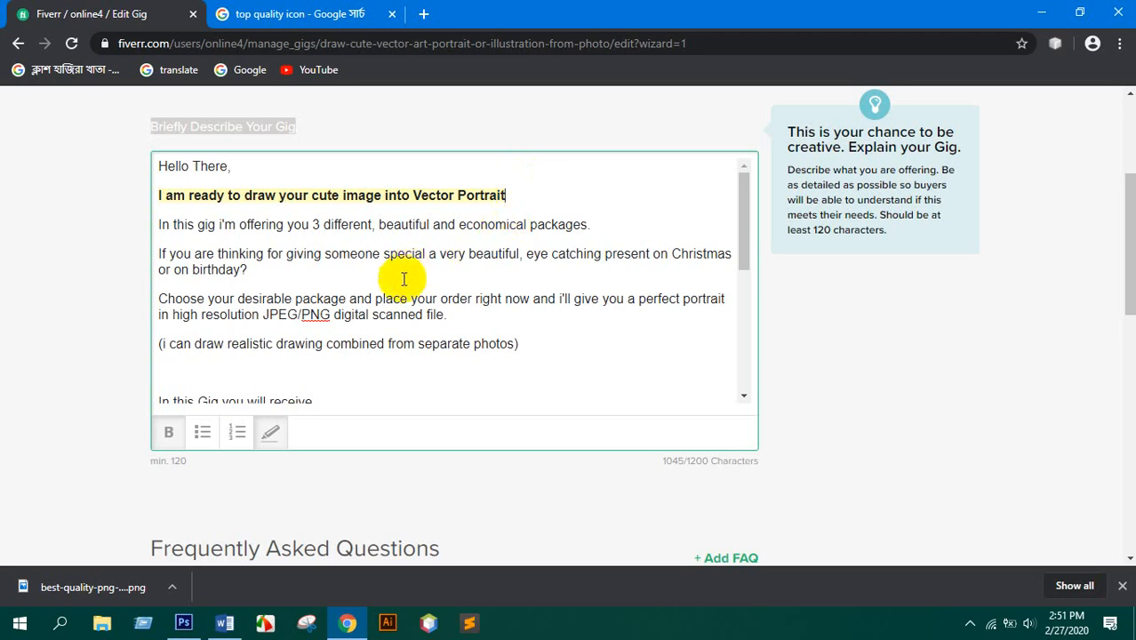
- Bold and highlight the description sentence from "If you are thinking for giving someone special" to "on Christmas or on birthday?"
{"action": "left_click", "coordinate": [256, 268]}
{"action": "left_click_drag", "start_coordinate": [256, 269], "coordinate": [154, 252]}
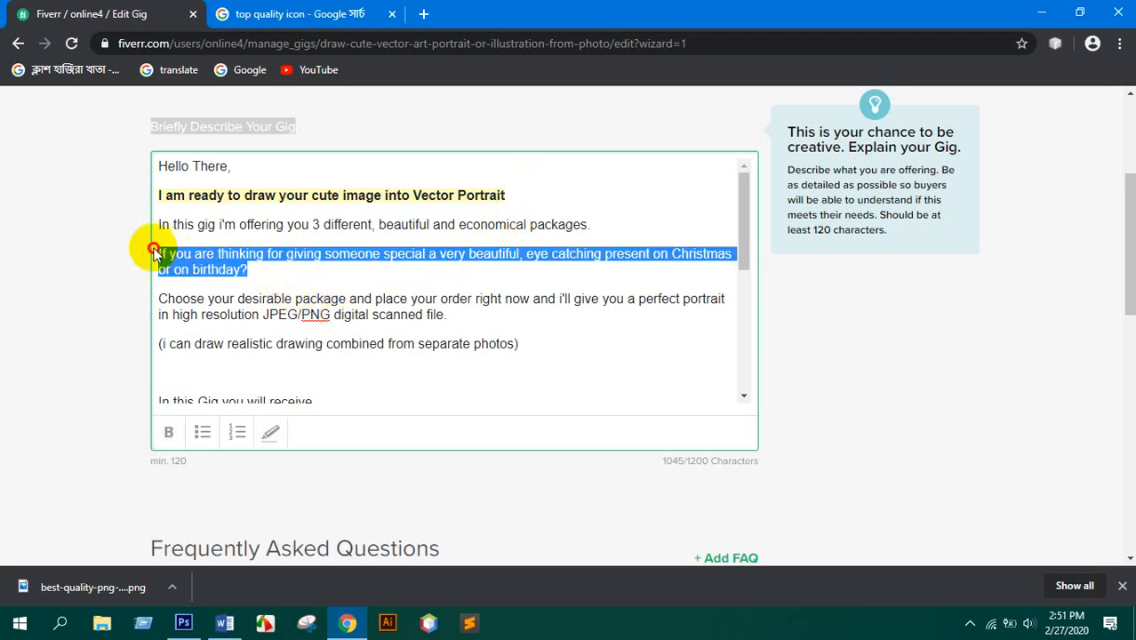
{"action": "left_click", "coordinate": [169, 430]}
{"action": "left_click", "coordinate": [281, 430]}
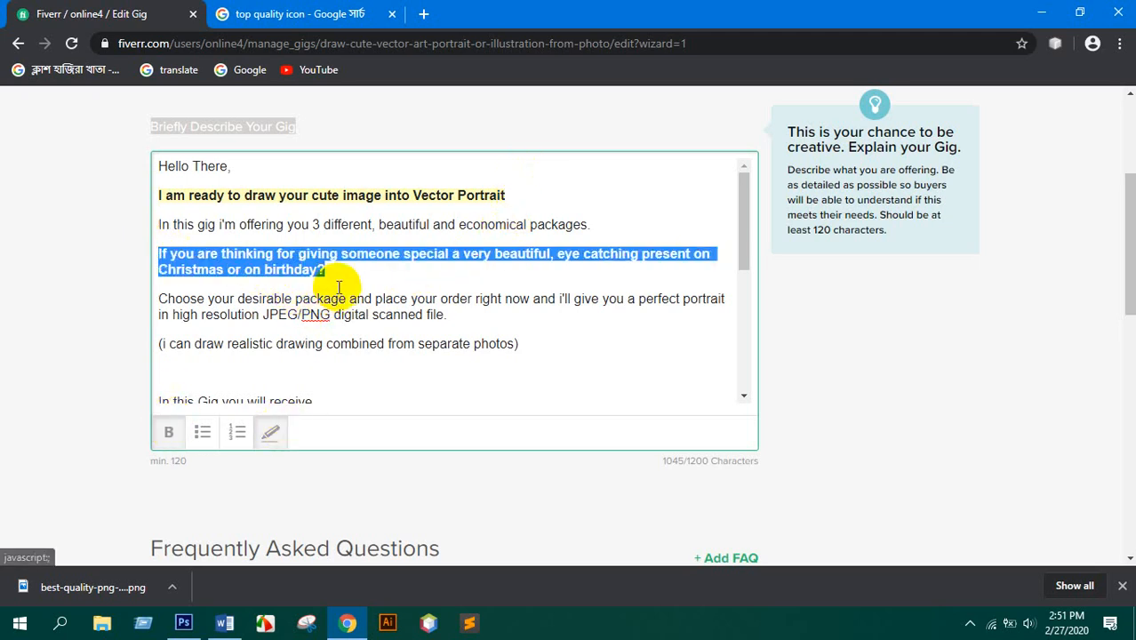
- Highlight the description line "(i can draw realistic drawing combined from separate photos)"
{"action": "left_click", "coordinate": [345, 299]}
{"action": "scroll", "coordinate": [418, 265], "scroll_direction": "down", "scroll_amount": 1}
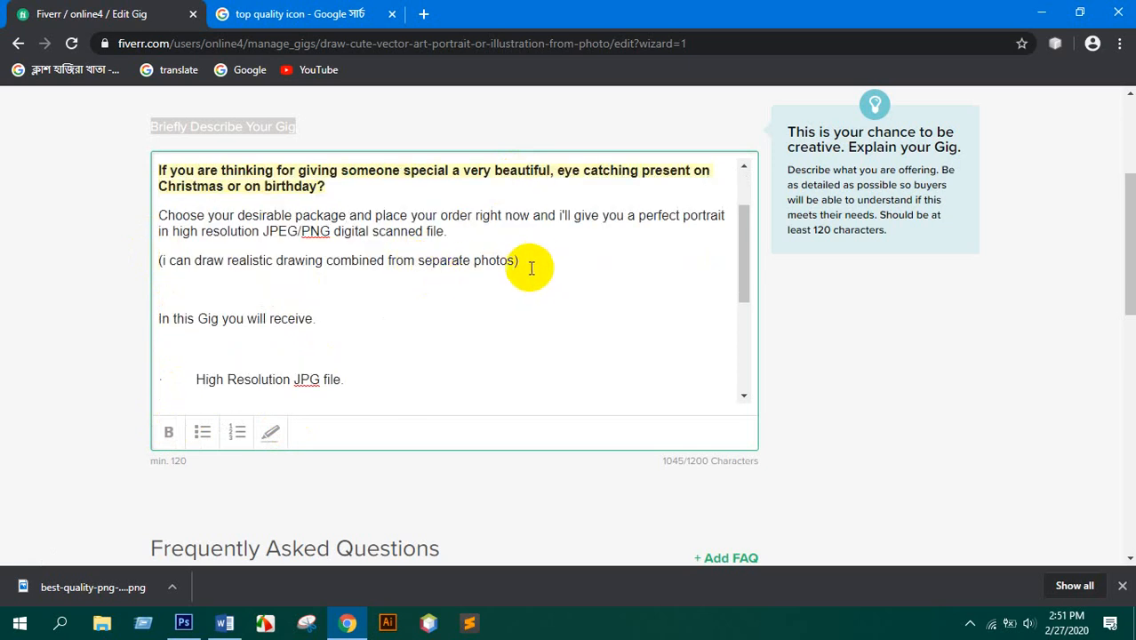
{"action": "left_click_drag", "start_coordinate": [538, 259], "coordinate": [162, 264]}
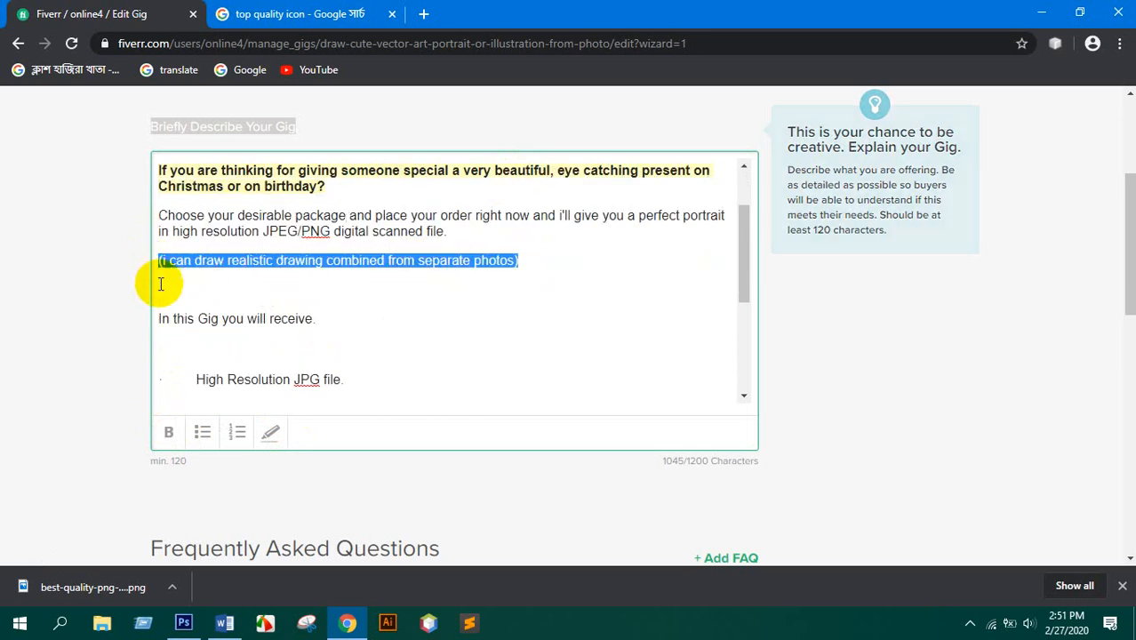
{"action": "left_click", "coordinate": [270, 431]}
{"action": "left_click", "coordinate": [357, 311]}
- Replace the line "In this Gig you will receive." with "You will get <>>>>" and make it bold
{"action": "scroll", "coordinate": [357, 311], "scroll_direction": "down", "scroll_amount": 1}
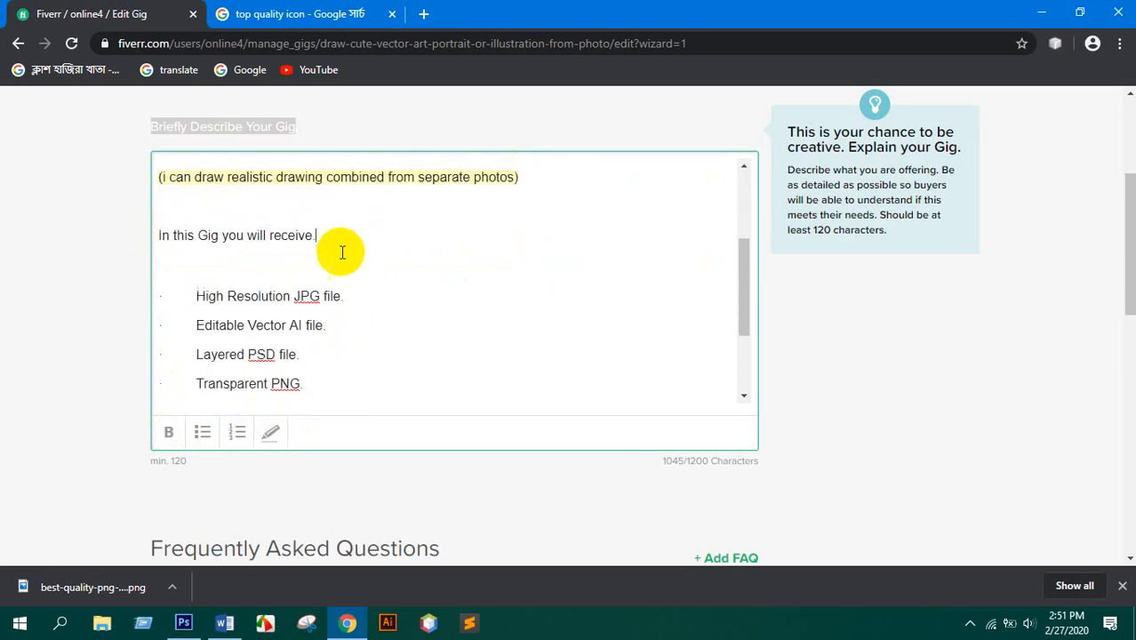
{"action": "left_click_drag", "start_coordinate": [336, 237], "coordinate": [157, 237]}
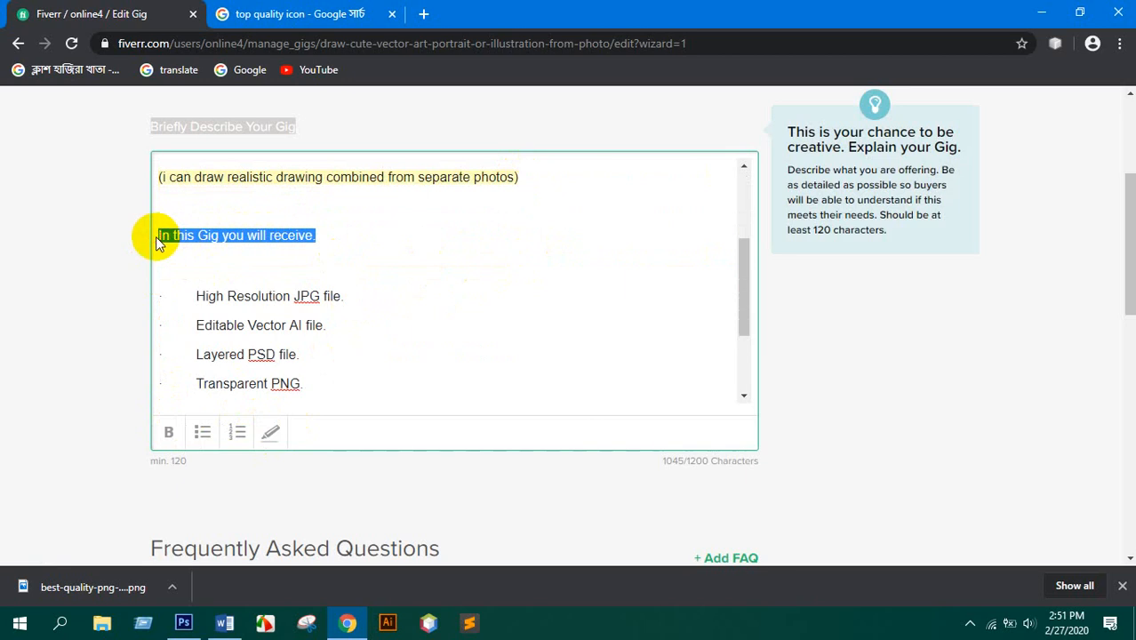
{"action": "type", "text": "You will get <>>>>"}
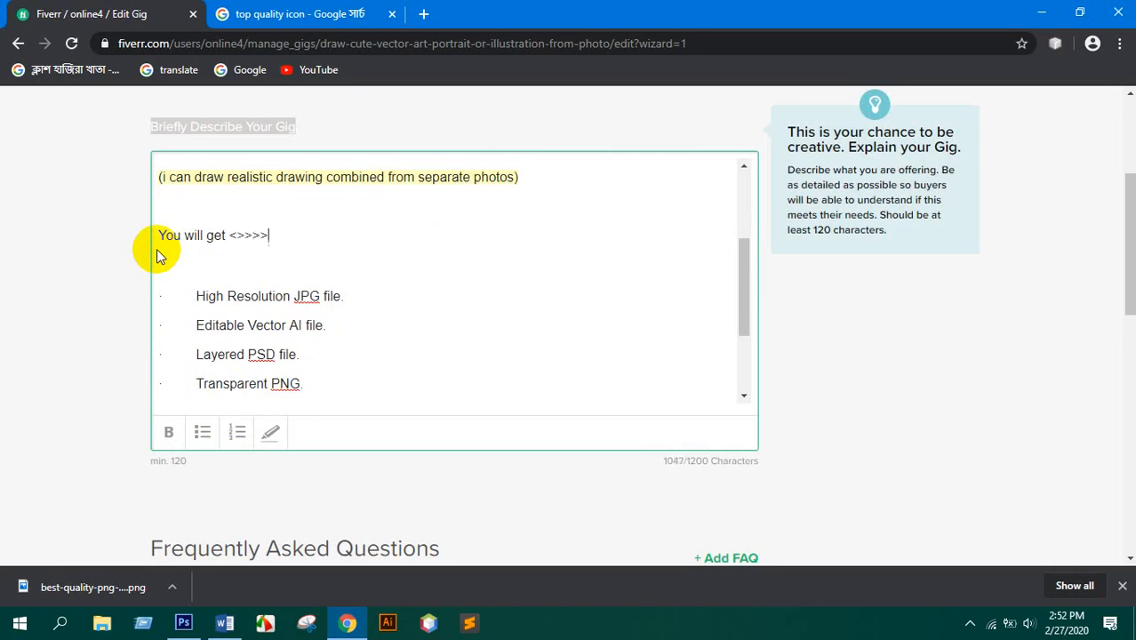
{"action": "left_click_drag", "start_coordinate": [267, 253], "coordinate": [158, 236]}
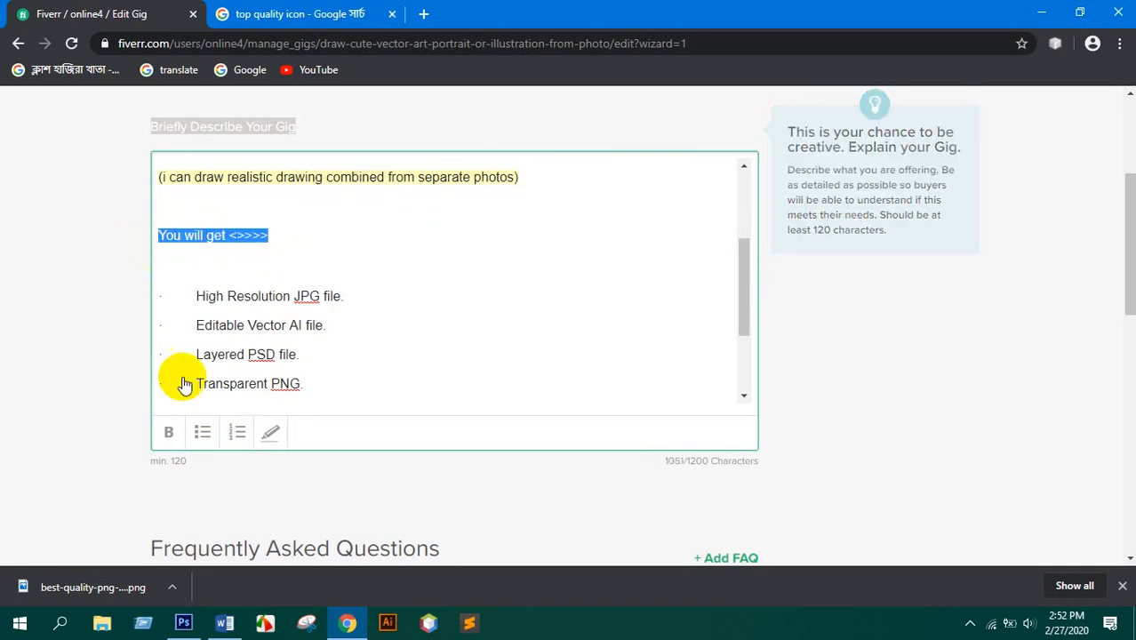
{"action": "left_click", "coordinate": [166, 434]}
- Remove the pasted dots and indents before "Focus on client's needs." and "100% satisfaction guaranteed." in the description
{"action": "scroll", "coordinate": [240, 331], "scroll_direction": "down", "scroll_amount": 1}
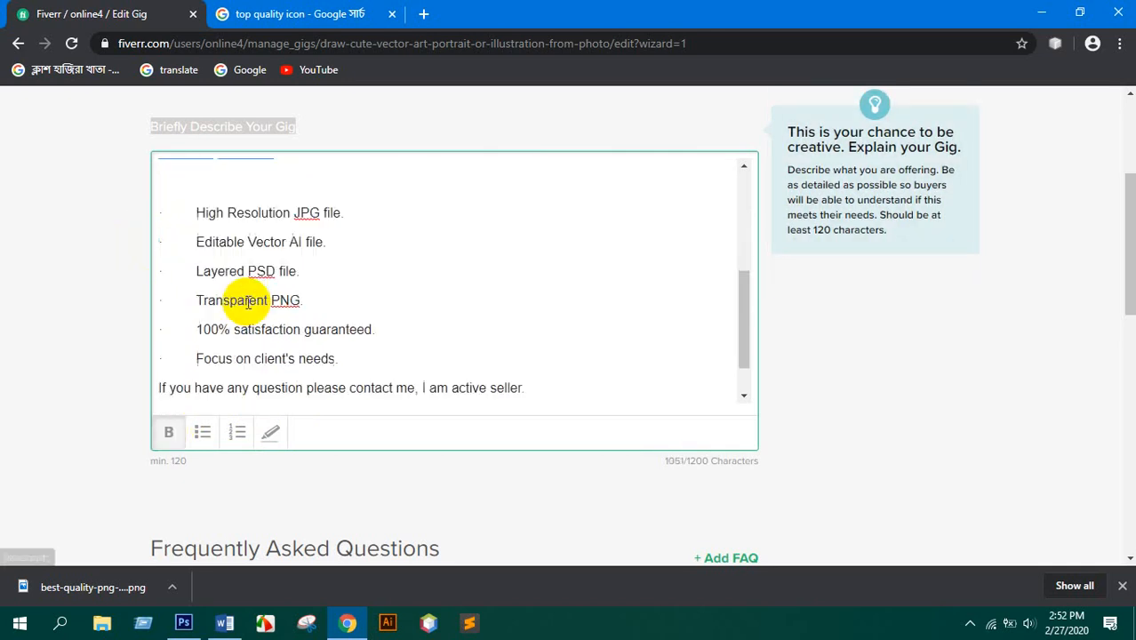
{"action": "left_click", "coordinate": [195, 358]}
{"action": "key", "text": "BackSpace"}
{"action": "key", "text": "BackSpace"}
{"action": "key", "text": "BackSpace"}
{"action": "key", "text": "BackSpace"}
{"action": "key", "text": "BackSpace"}
{"action": "key", "text": "BackSpace"}
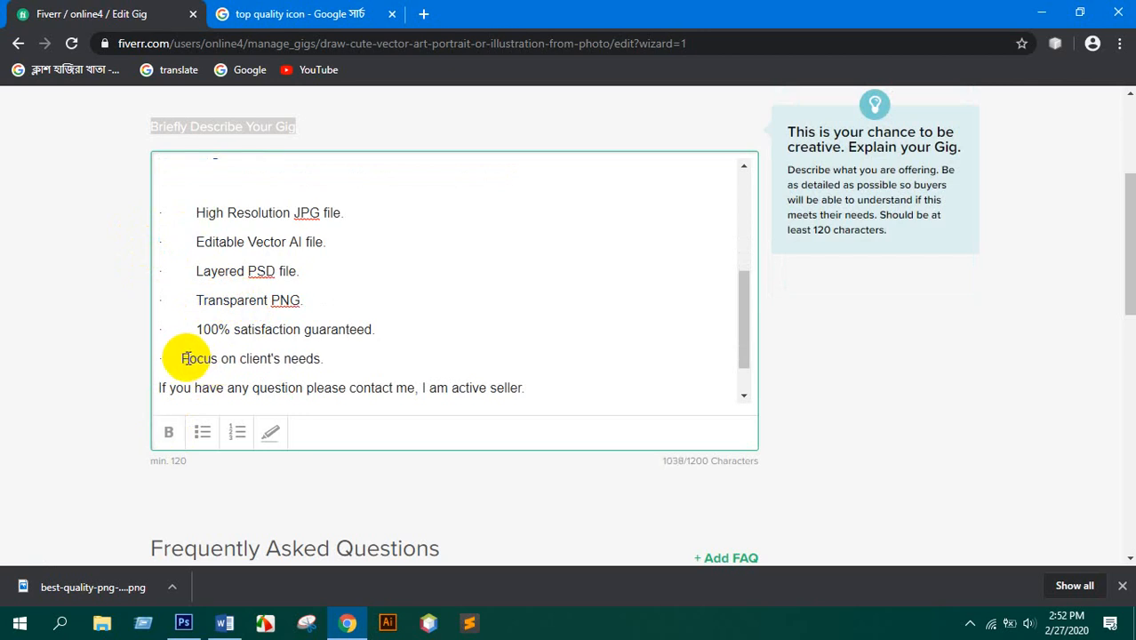
{"action": "key", "text": "BackSpace"}
{"action": "key", "text": "BackSpace"}
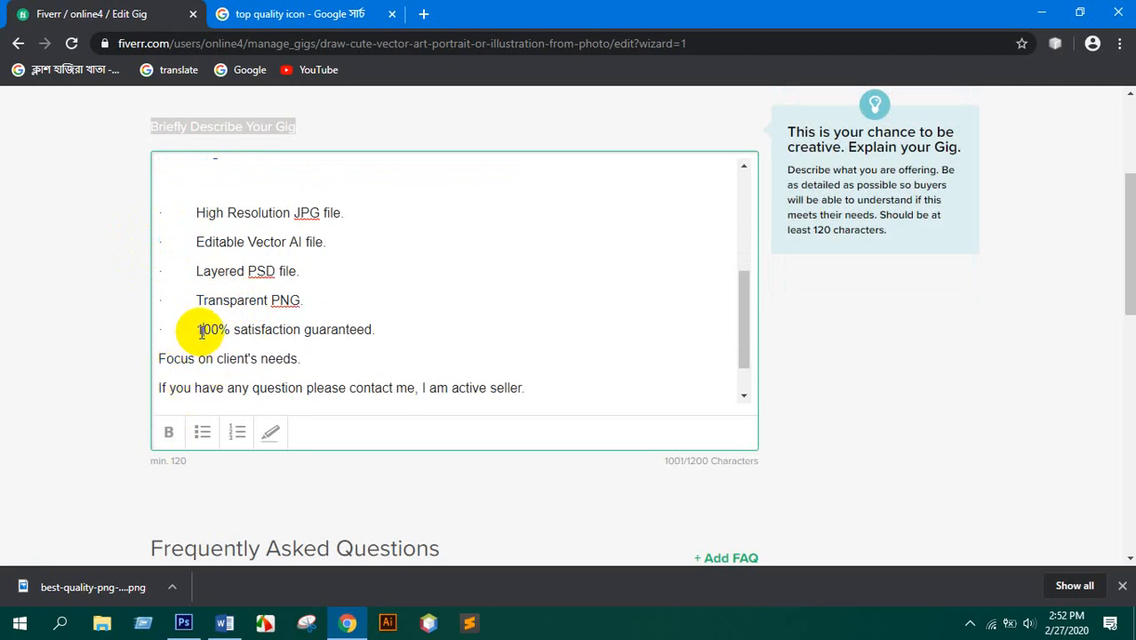
{"action": "left_click", "coordinate": [200, 330]}
{"action": "key", "text": "BackSpace"}
{"action": "key", "text": "BackSpace"}
{"action": "key", "text": "BackSpace"}
{"action": "key", "text": "BackSpace"}
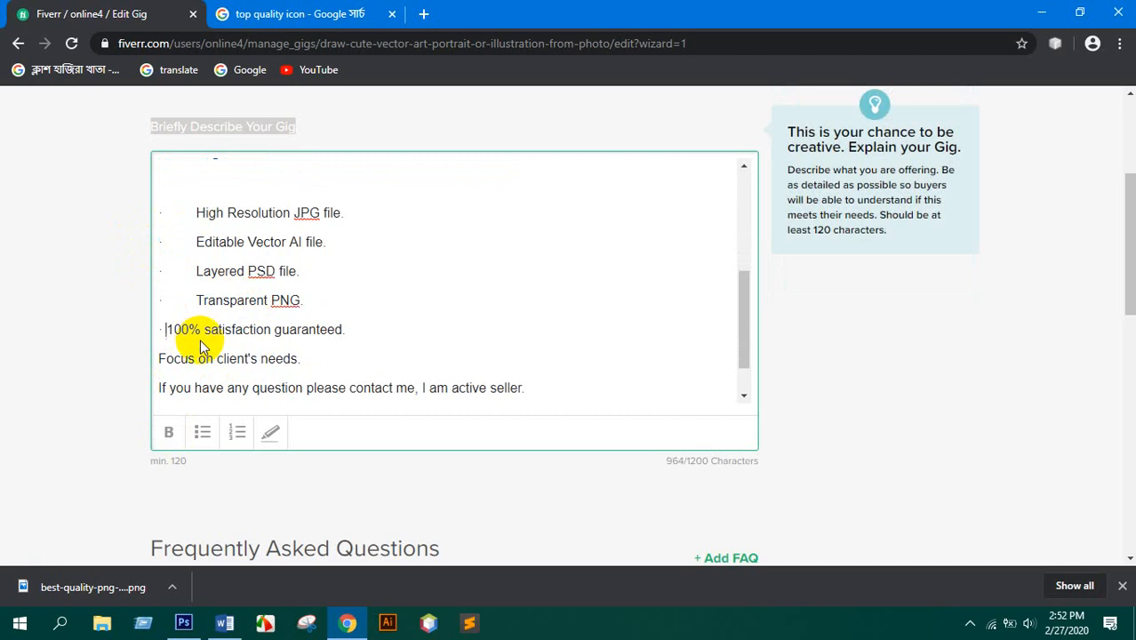
{"action": "key", "text": "BackSpace"}
- Remove the pasted dots and indents before "Transparent PNG." and "Layered PSD file." in the description
{"action": "left_click", "coordinate": [192, 300]}
{"action": "key", "text": "BackSpace"}
{"action": "key", "text": "BackSpace"}
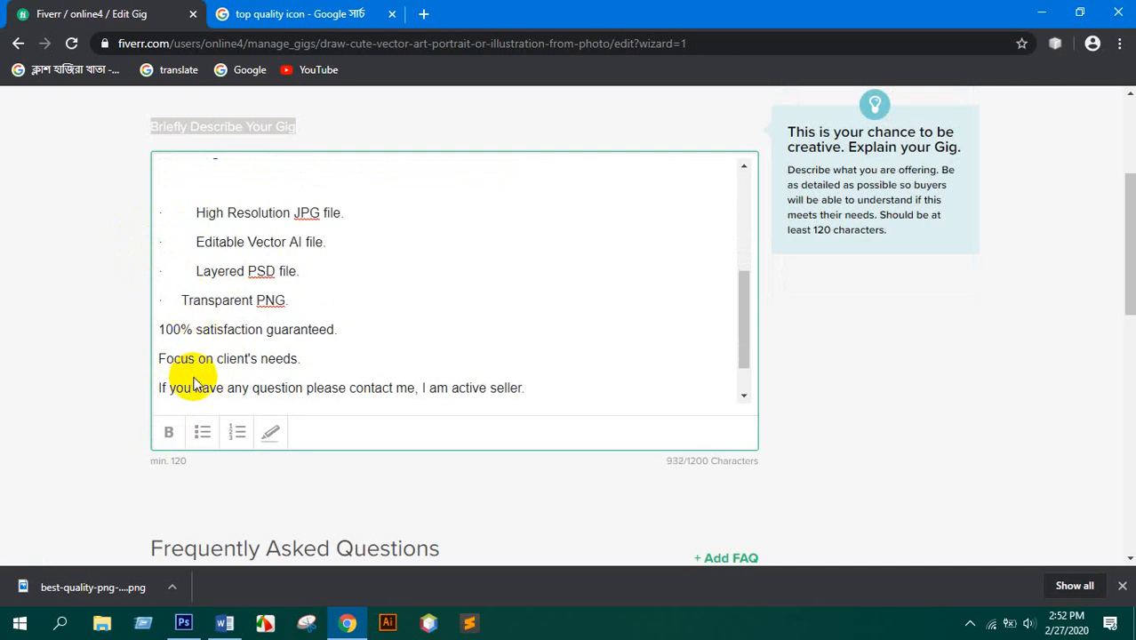
{"action": "key", "text": "BackSpace"}
{"action": "key", "text": "BackSpace"}
{"action": "key", "text": "BackSpace"}
{"action": "key", "text": "BackSpace"}
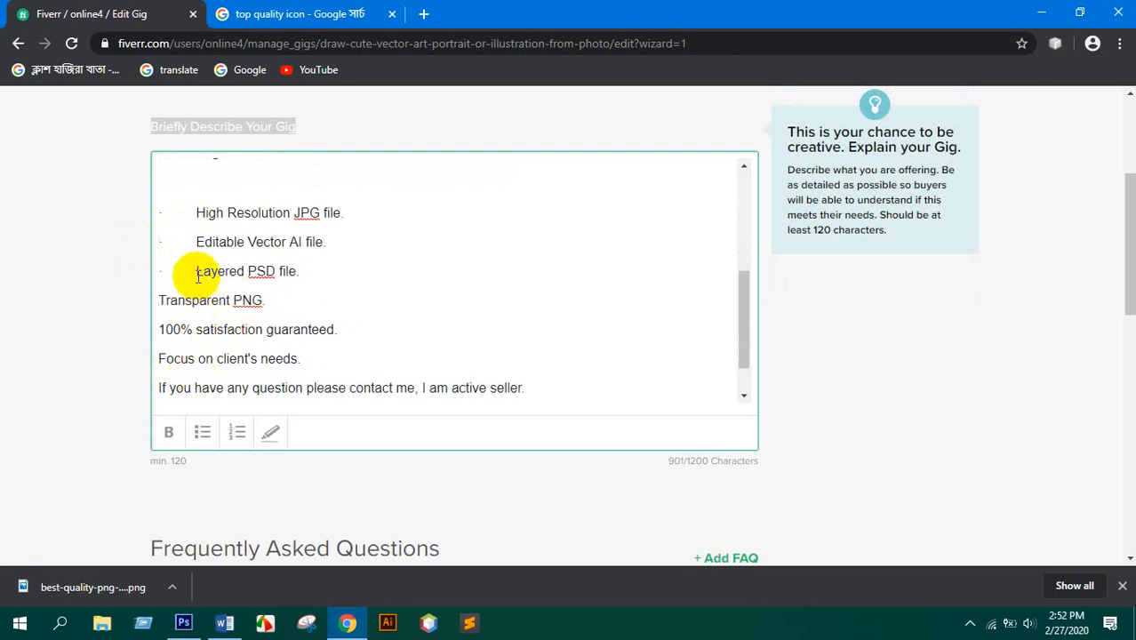
{"action": "left_click", "coordinate": [197, 272]}
{"action": "key", "text": "BackSpace"}
{"action": "key", "text": "BackSpace"}
{"action": "key", "text": "BackSpace"}
{"action": "key", "text": "BackSpace"}
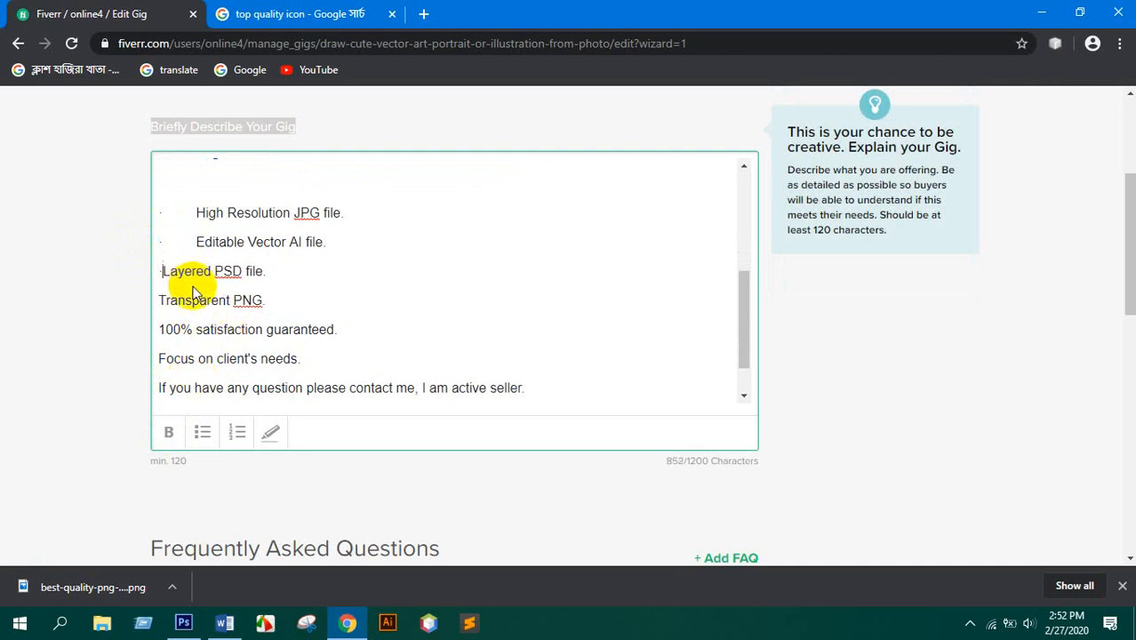
{"action": "key", "text": "BackSpace"}
- Strip the dots and indents before "Editable Vector AI file." and "High Resolution JPG file.", keeping a gap below the "You will get" line
{"action": "left_click", "coordinate": [198, 242]}
{"action": "key", "text": "BackSpace"}
{"action": "key", "text": "BackSpace"}
{"action": "key", "text": "BackSpace"}
{"action": "key", "text": "BackSpace"}
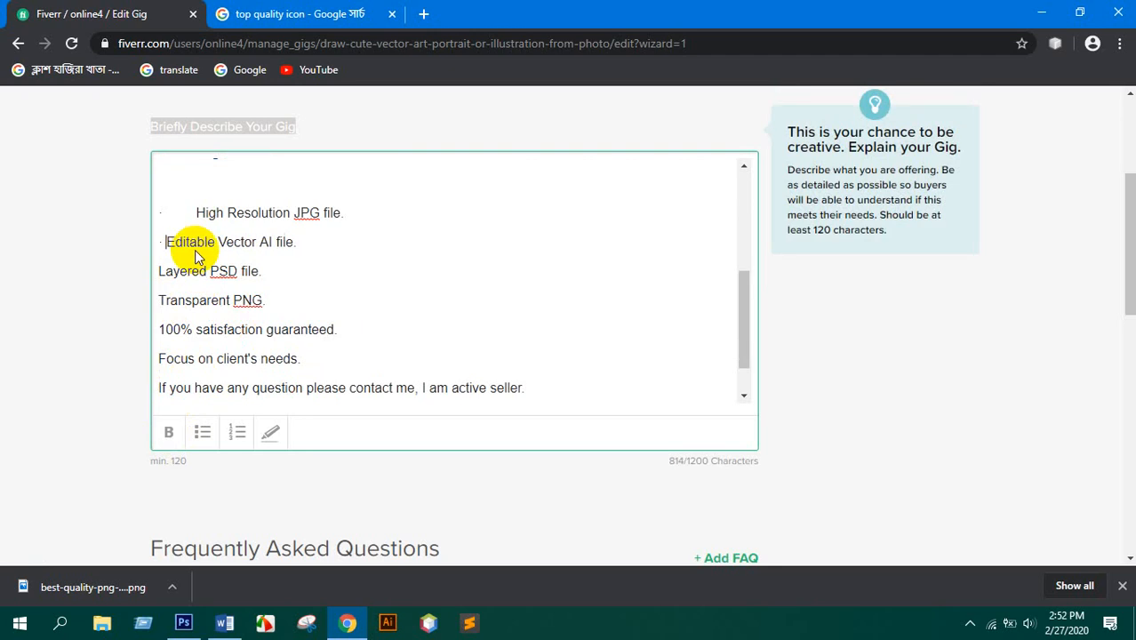
{"action": "key", "text": "BackSpace"}
{"action": "left_click", "coordinate": [199, 216]}
{"action": "key", "text": "BackSpace"}
{"action": "key", "text": "BackSpace"}
{"action": "key", "text": "BackSpace"}
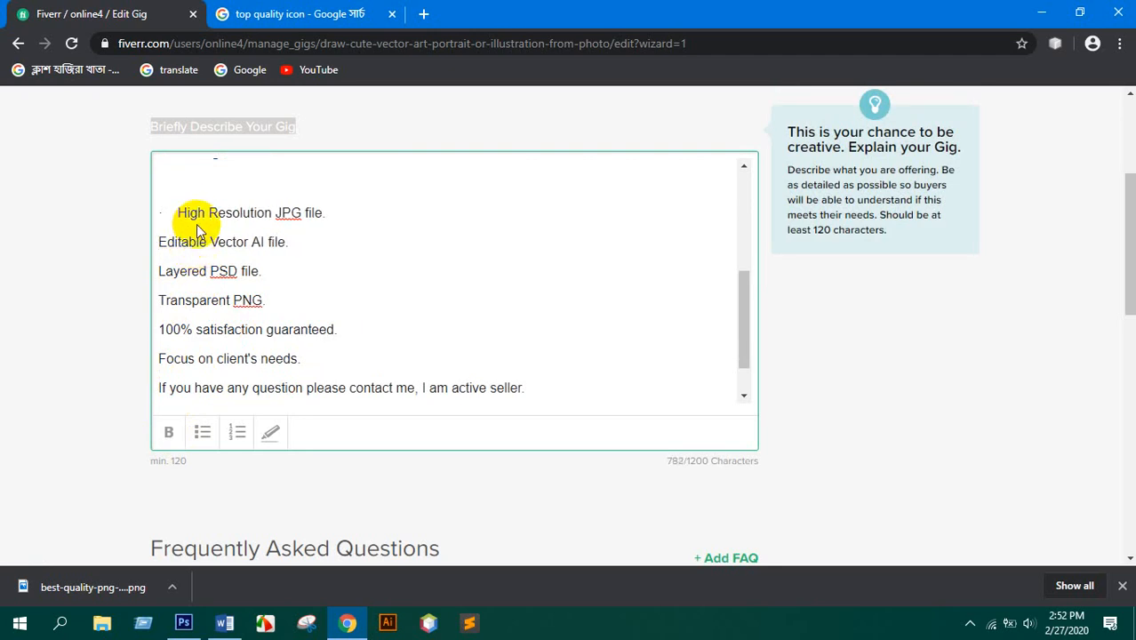
{"action": "key", "text": "BackSpace"}
{"action": "key", "text": "BackSpace"}
{"action": "key", "text": "BackSpace"}
{"action": "key", "text": "BackSpace"}
{"action": "key", "text": "BackSpace"}
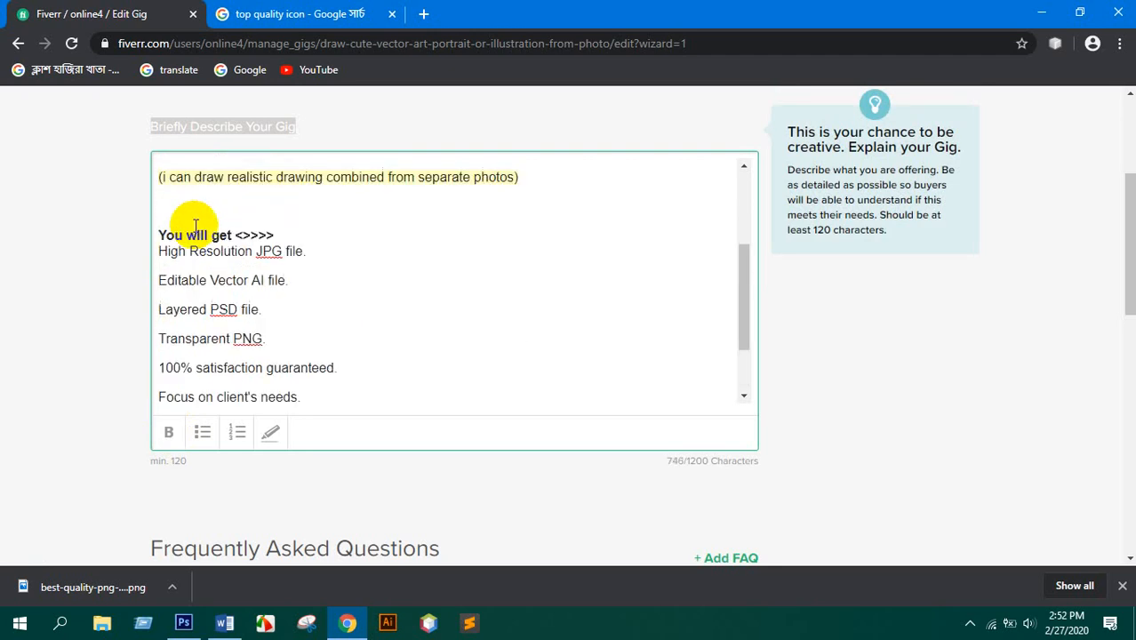
{"action": "key", "text": "Return"}
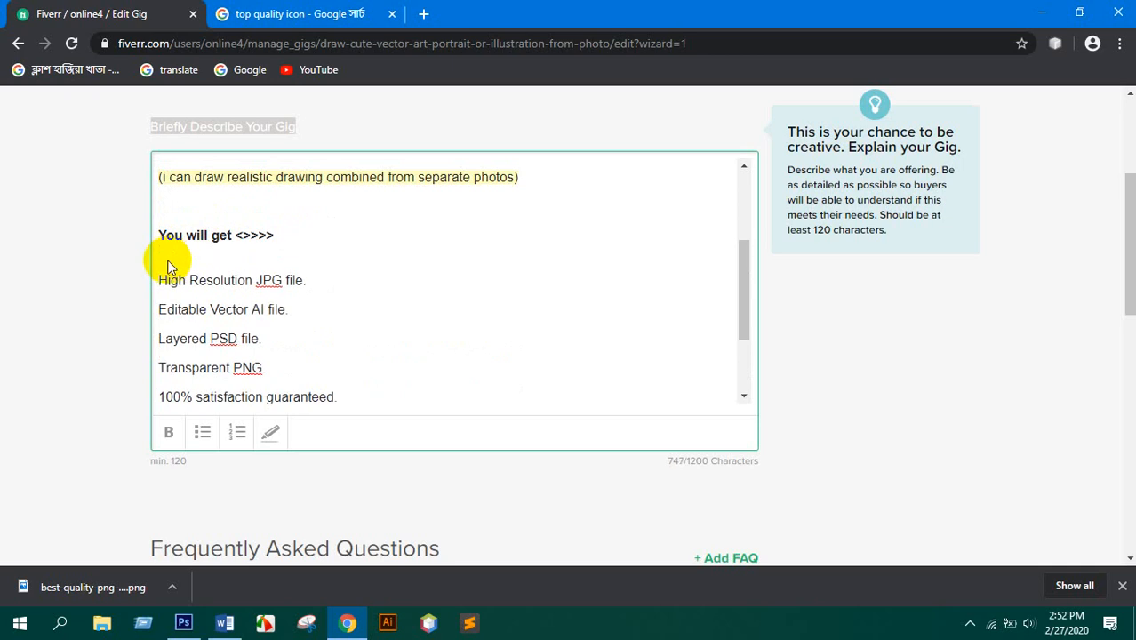
- Format the six lines from "High Resolution JPG file." to "Focus on client's needs." as a bulleted list
{"action": "scroll", "coordinate": [160, 258], "scroll_direction": "down", "scroll_amount": 1}
{"action": "left_click", "coordinate": [161, 200]}
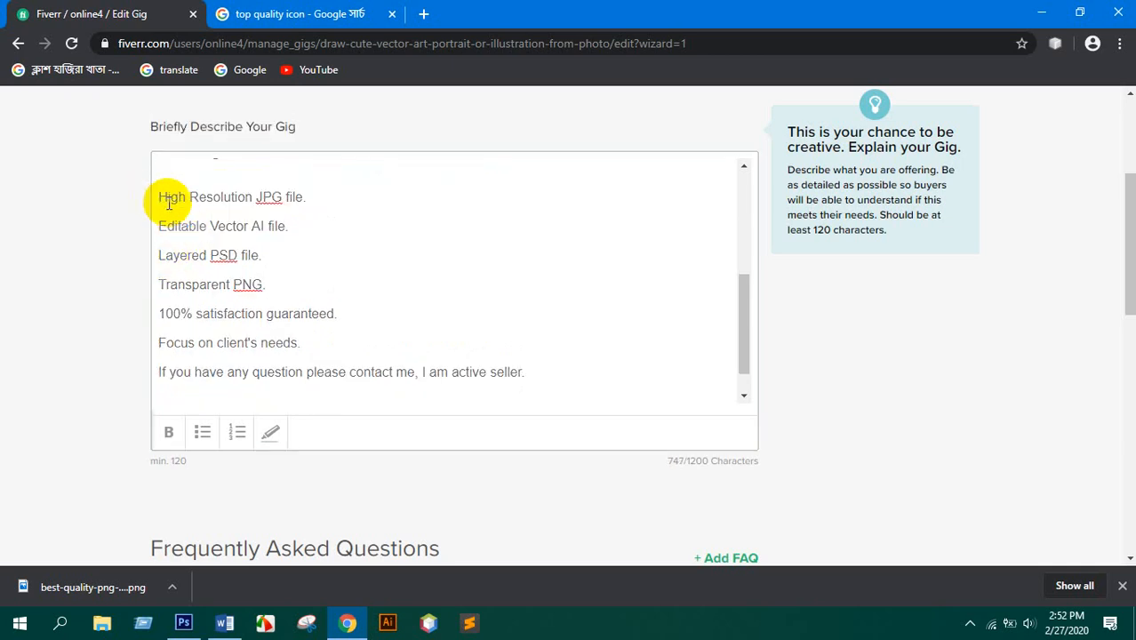
{"action": "left_click_drag", "start_coordinate": [157, 194], "coordinate": [298, 343]}
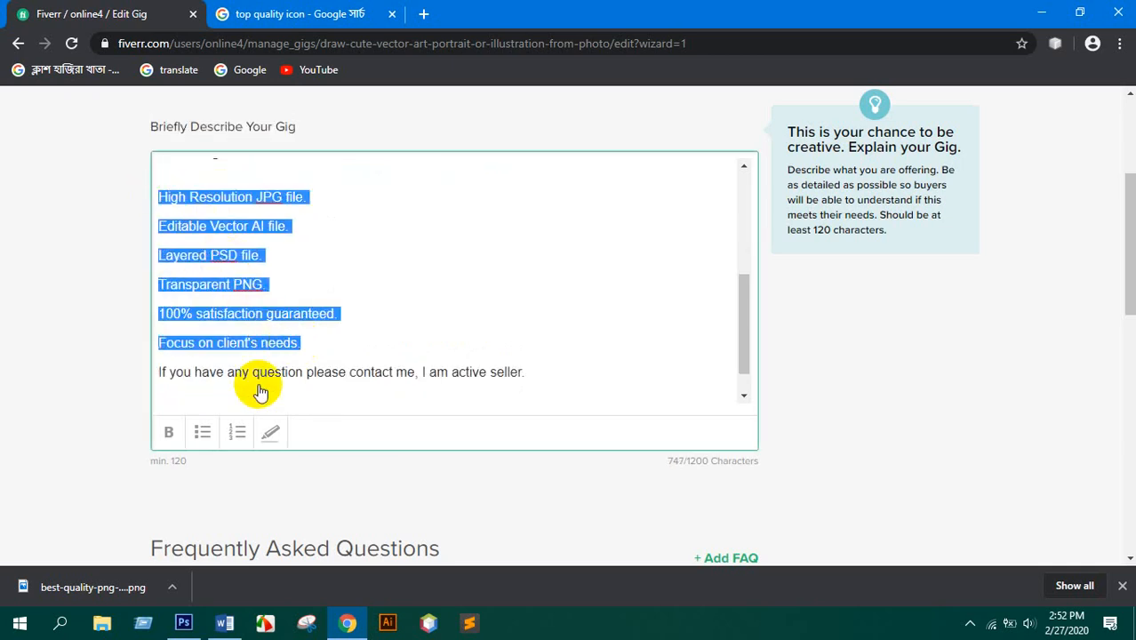
{"action": "left_click", "coordinate": [203, 433]}
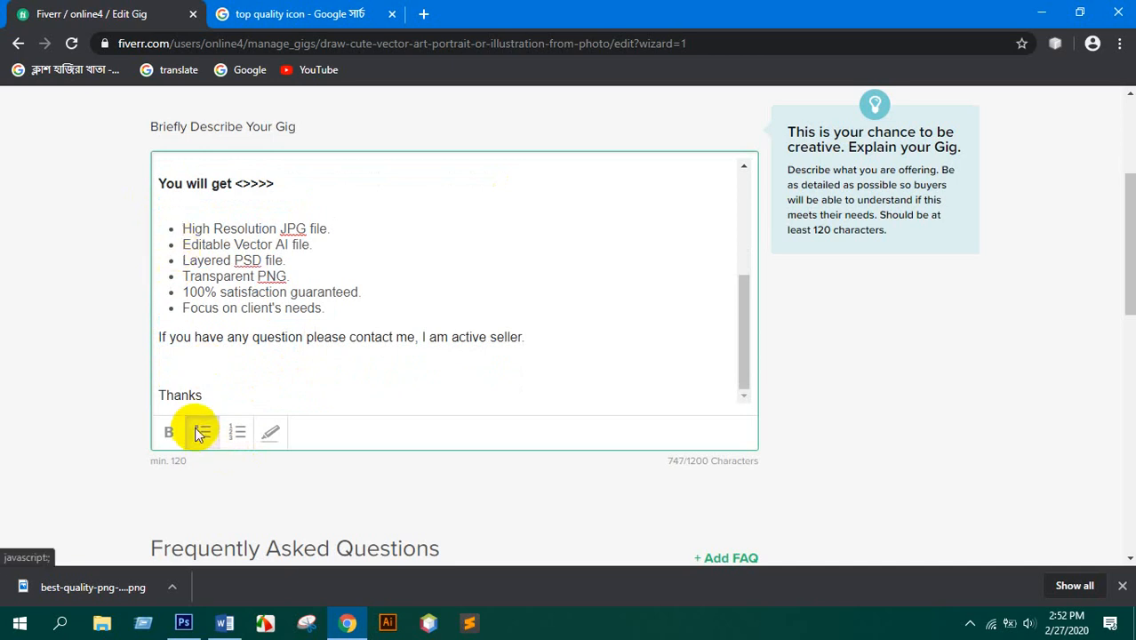
- Make the description line "If you have any question please contact me, I am active seller." bold
{"action": "left_click", "coordinate": [302, 338]}
{"action": "left_click_drag", "start_coordinate": [525, 338], "coordinate": [145, 334]}
{"action": "left_click", "coordinate": [169, 432]}
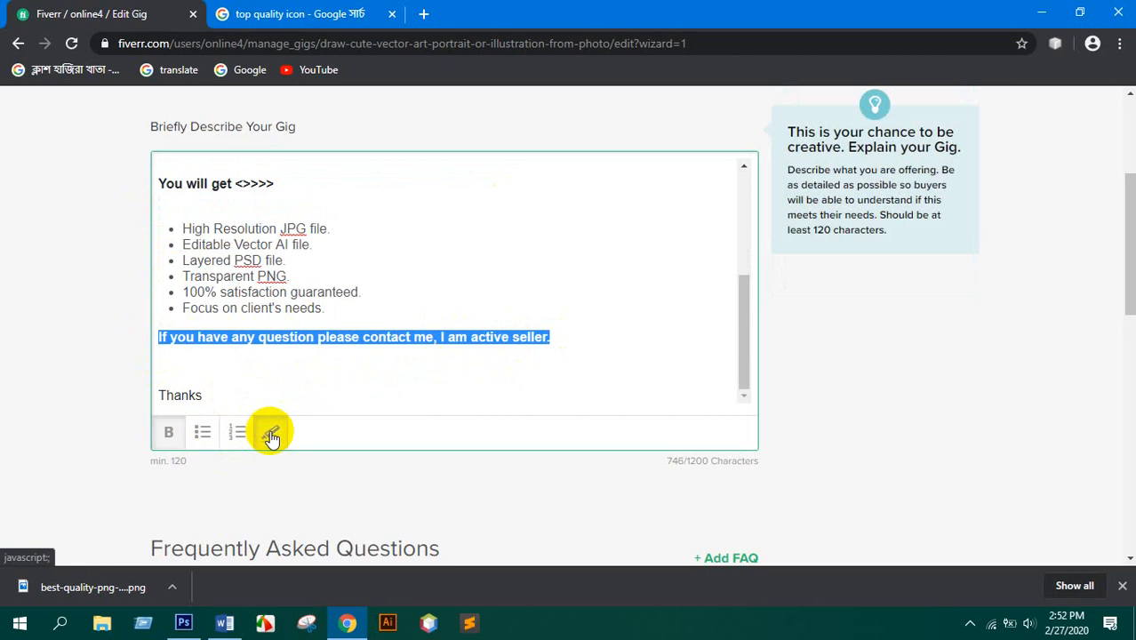
- Review the formatted description, save it to continue to the gig requirements, and dismiss the browser's downloads bar
{"action": "scroll", "coordinate": [356, 284], "scroll_direction": "up", "scroll_amount": 3}
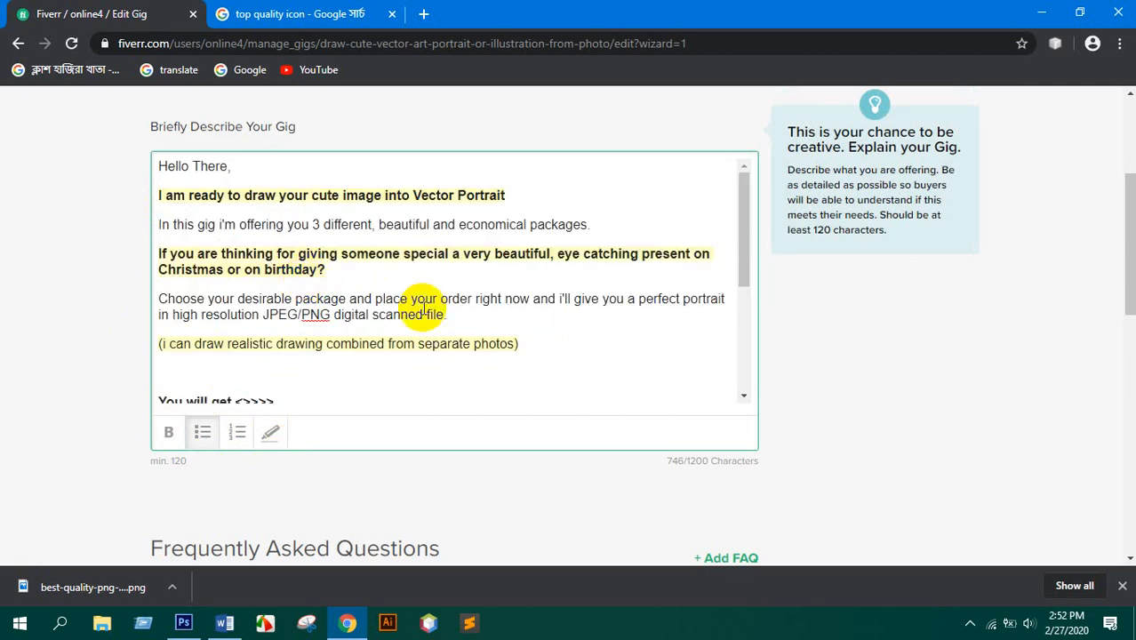
{"action": "scroll", "coordinate": [364, 249], "scroll_direction": "down", "scroll_amount": 5}
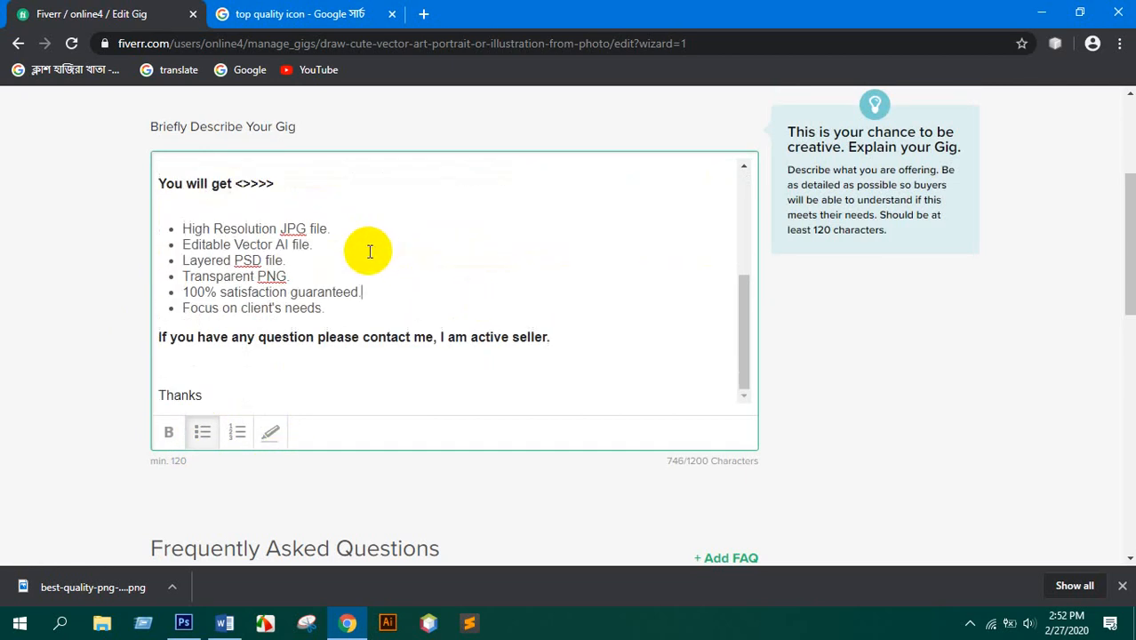
{"action": "scroll", "coordinate": [370, 250], "scroll_direction": "up", "scroll_amount": 5}
{"action": "scroll", "coordinate": [367, 255], "scroll_direction": "down", "scroll_amount": 5}
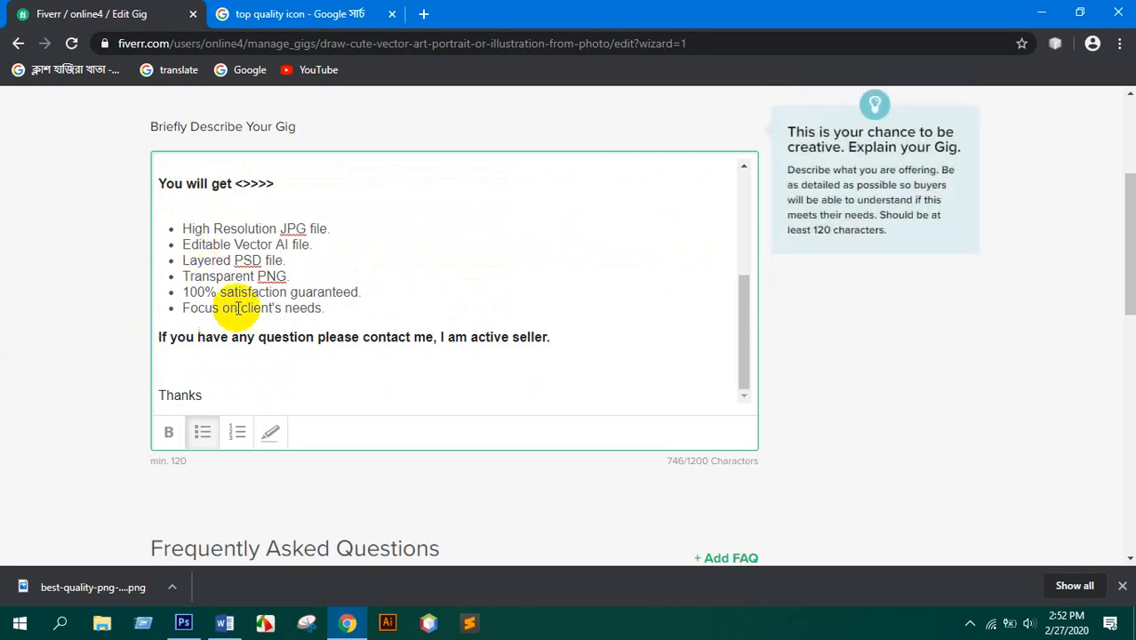
{"action": "scroll", "coordinate": [281, 298], "scroll_direction": "up", "scroll_amount": 2}
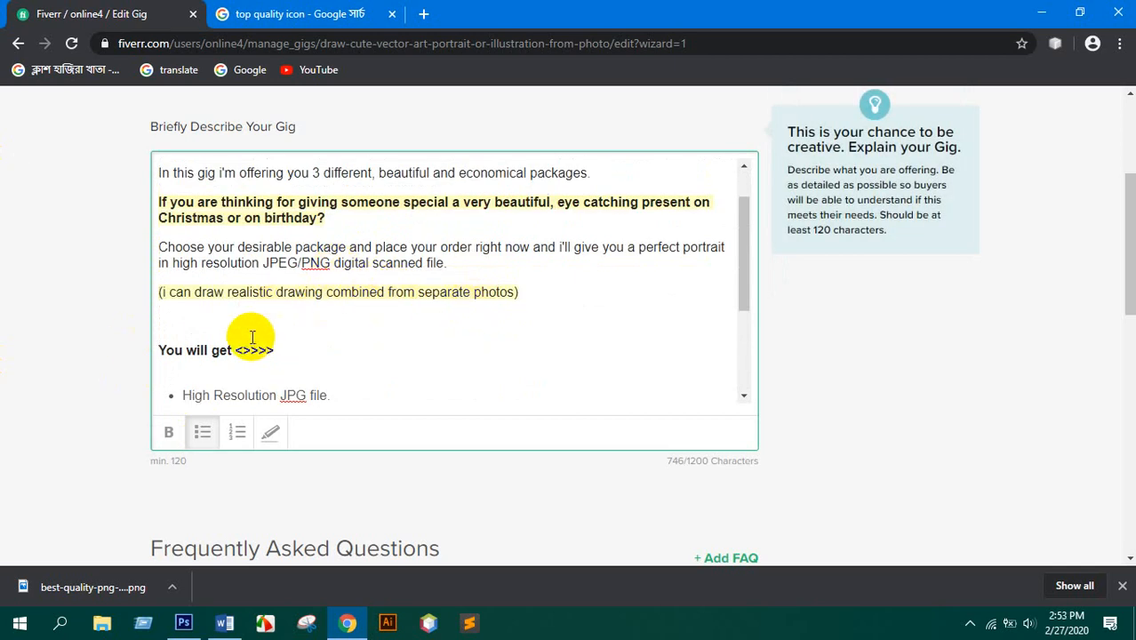
{"action": "scroll", "coordinate": [391, 311], "scroll_direction": "down", "scroll_amount": 6}
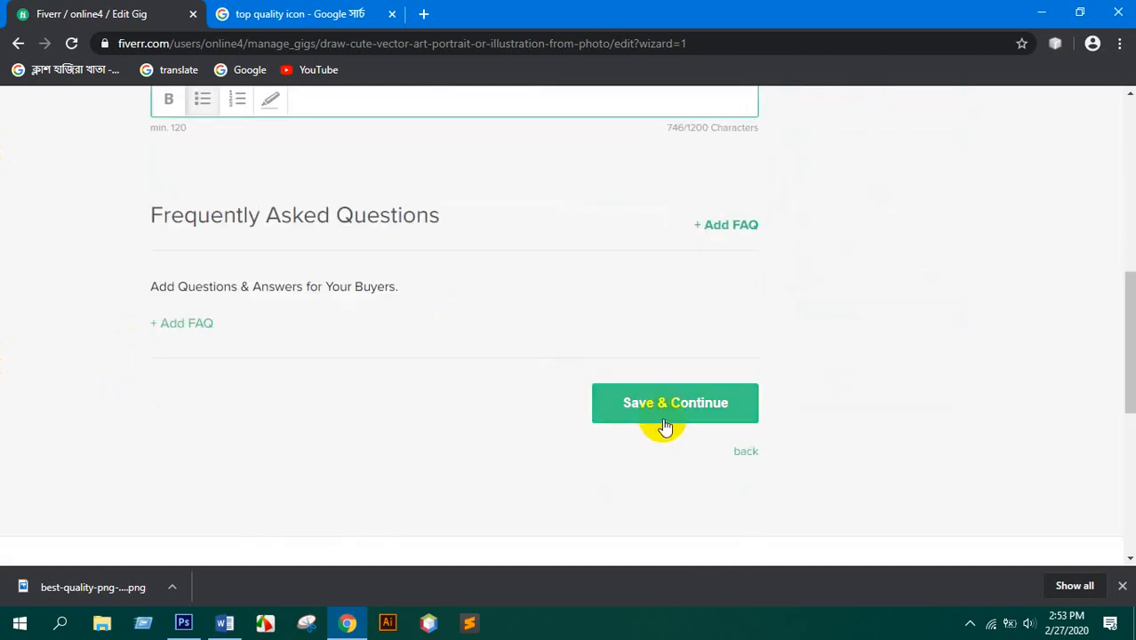
{"action": "left_click", "coordinate": [667, 405]}
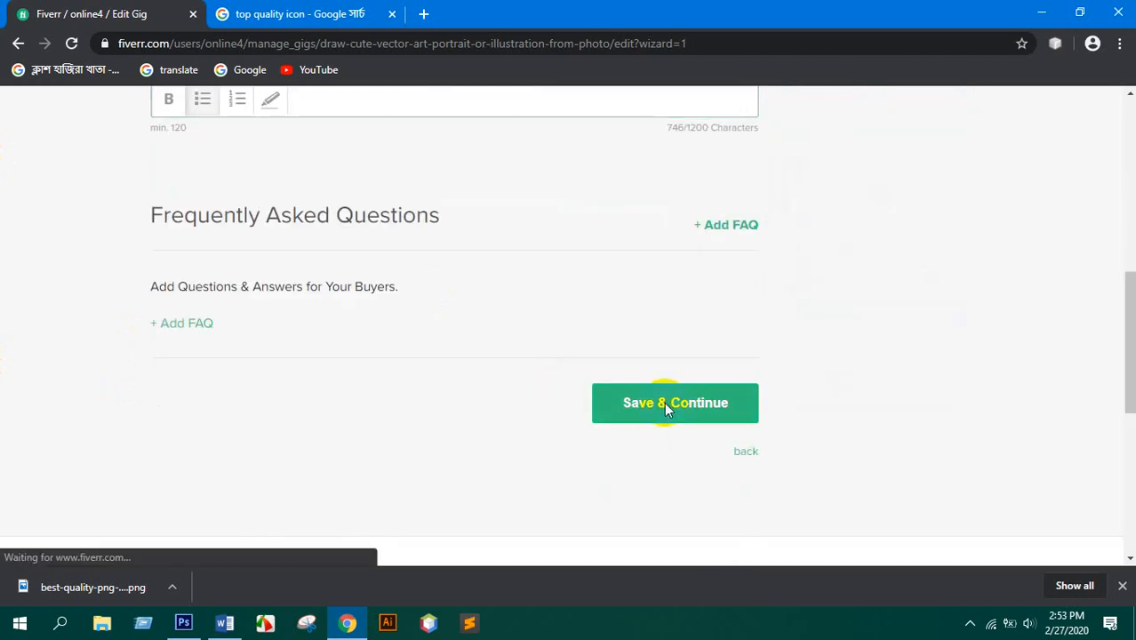
{"action": "left_click", "coordinate": [1122, 585]}
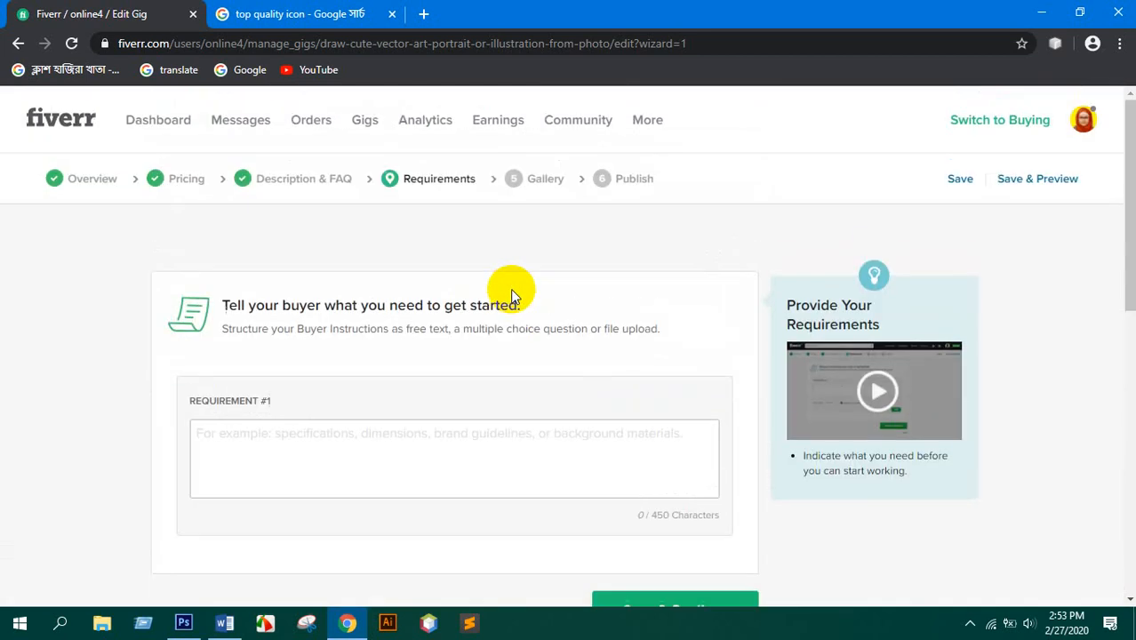
- Add the mandatory free-text requirement "Send me your Image or as you want." and save to continue to the gallery
{"action": "scroll", "coordinate": [391, 338], "scroll_direction": "down", "scroll_amount": 1}
{"action": "left_click", "coordinate": [249, 360]}
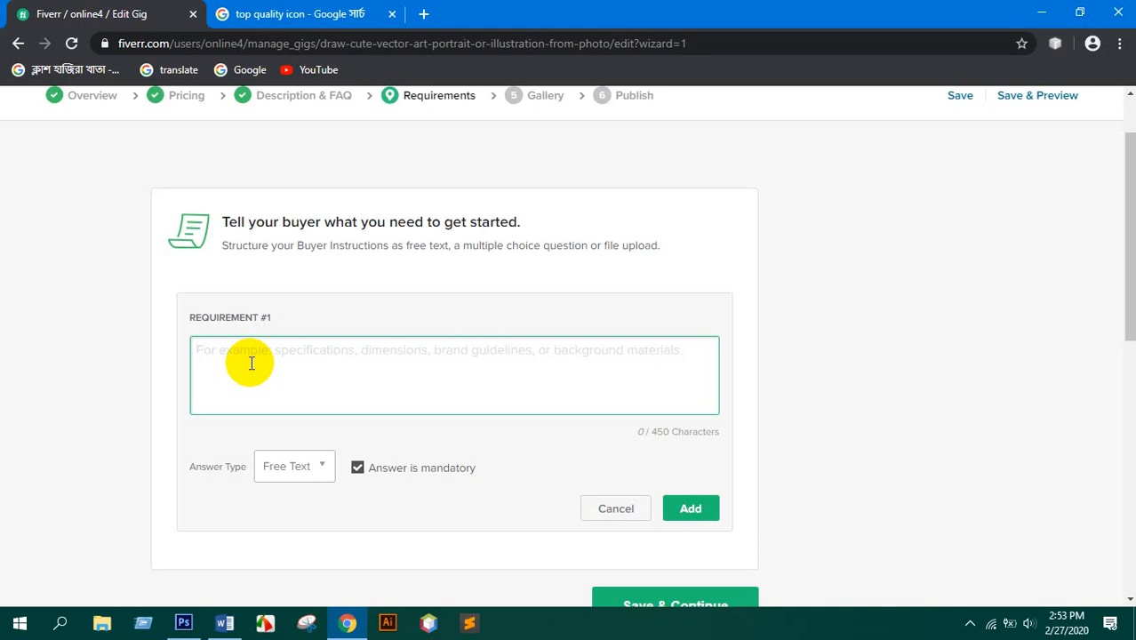
{"action": "type", "text": "Se"}
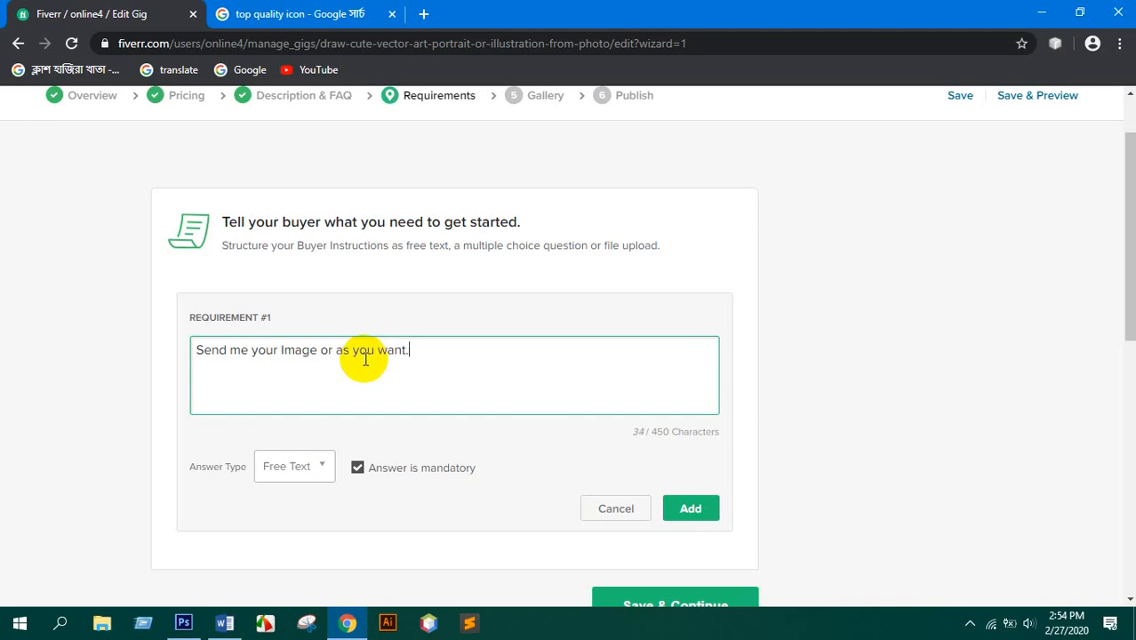
{"action": "scroll", "coordinate": [427, 366], "scroll_direction": "down", "scroll_amount": 1}
{"action": "left_click", "coordinate": [690, 425]}
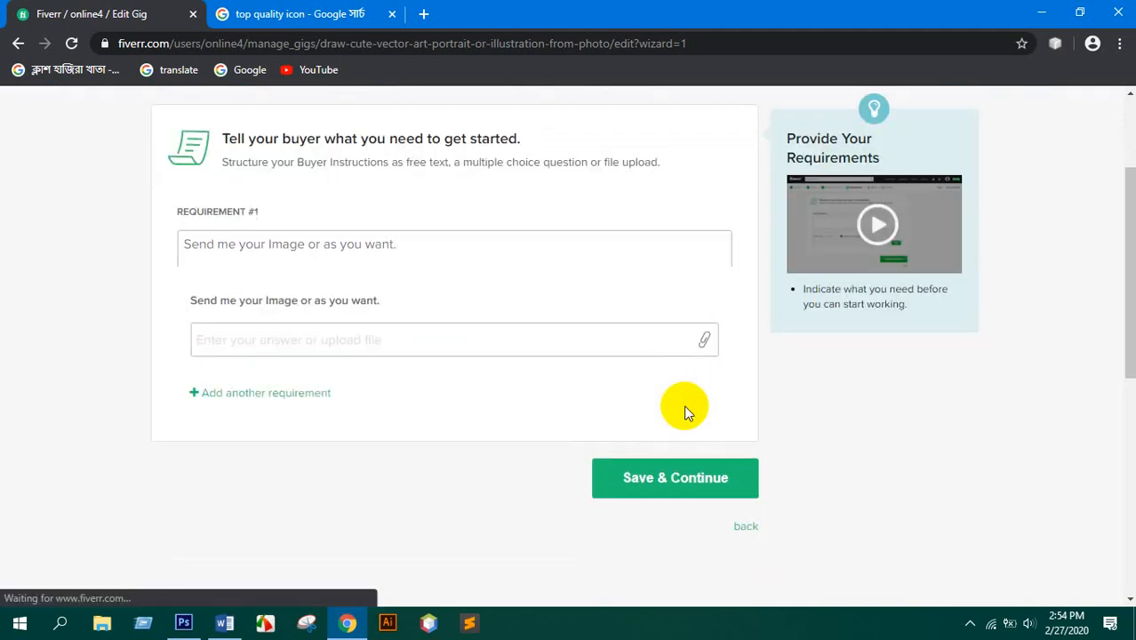
{"action": "left_click", "coordinate": [673, 404]}
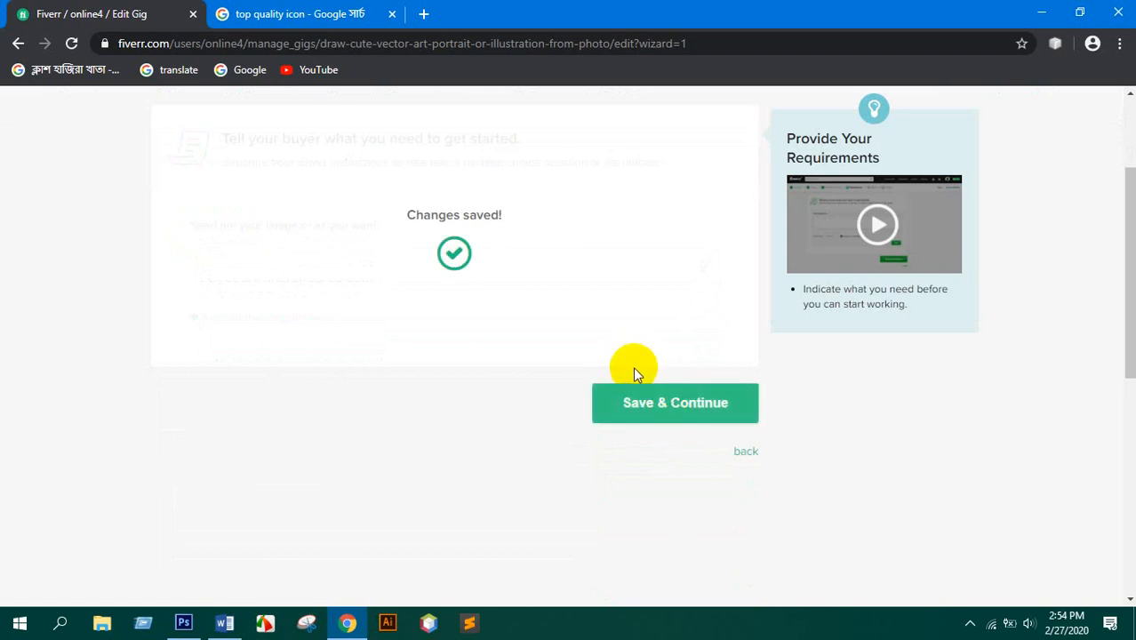
- Upload the Desktop image "vector art" as the first photo in the gig gallery
{"action": "scroll", "coordinate": [351, 370], "scroll_direction": "down", "scroll_amount": 2}
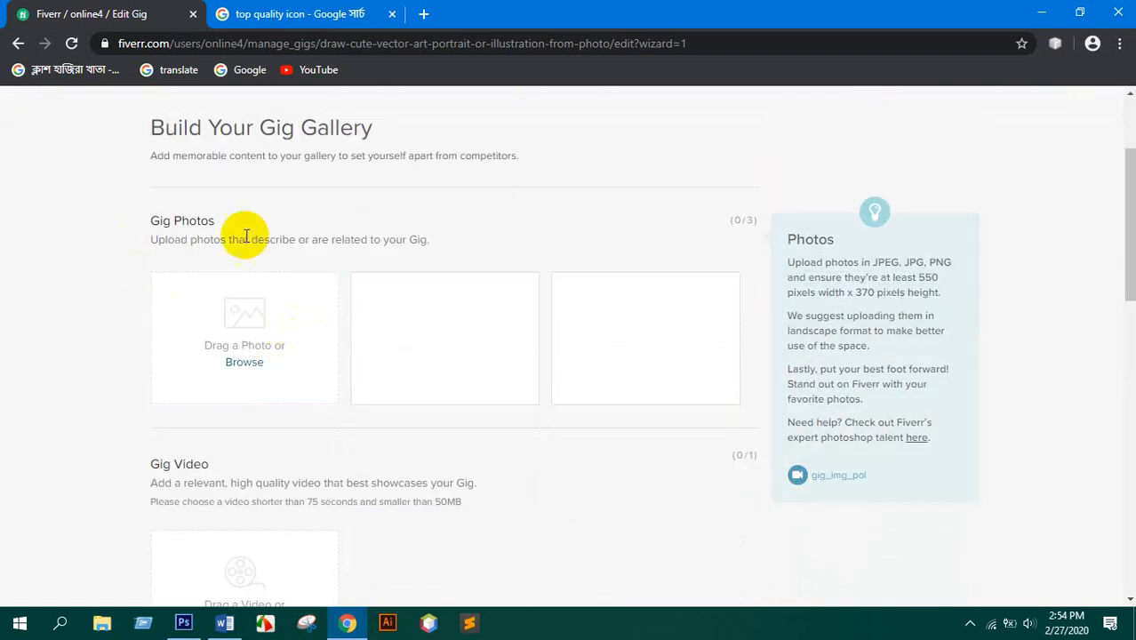
{"action": "scroll", "coordinate": [360, 336], "scroll_direction": "down", "scroll_amount": 4}
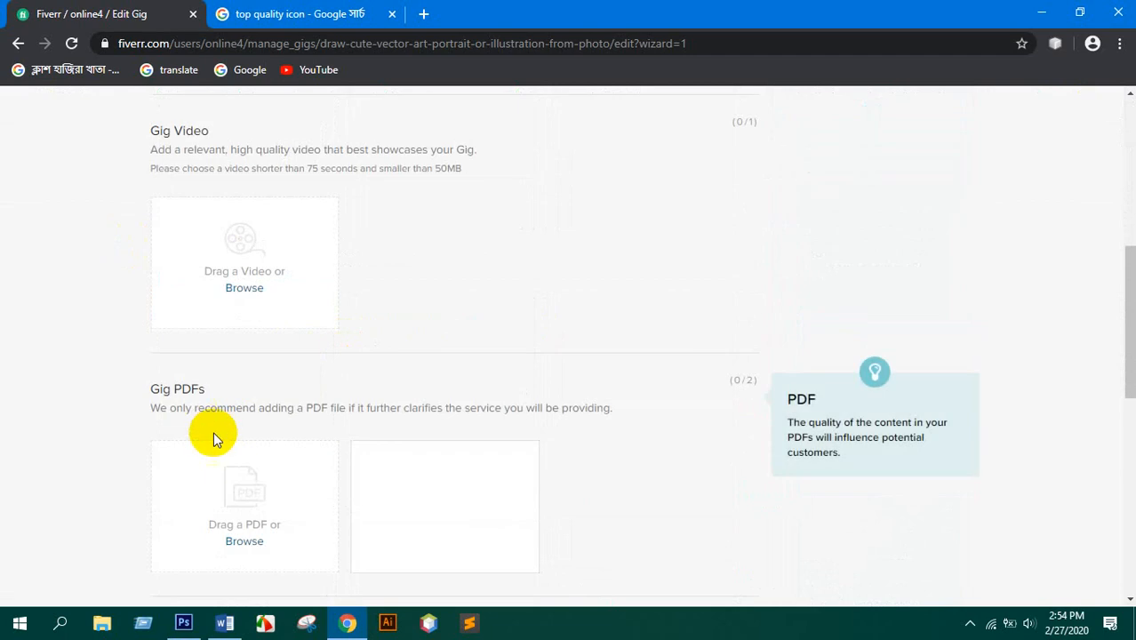
{"action": "scroll", "coordinate": [258, 449], "scroll_direction": "down", "scroll_amount": 2}
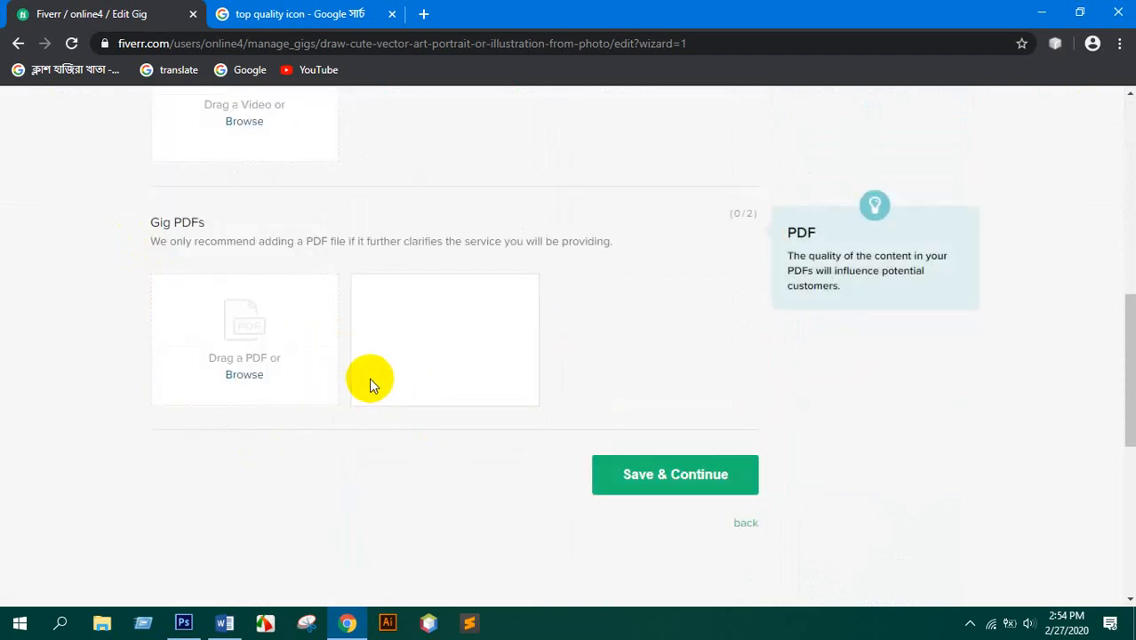
{"action": "scroll", "coordinate": [369, 378], "scroll_direction": "up", "scroll_amount": 5}
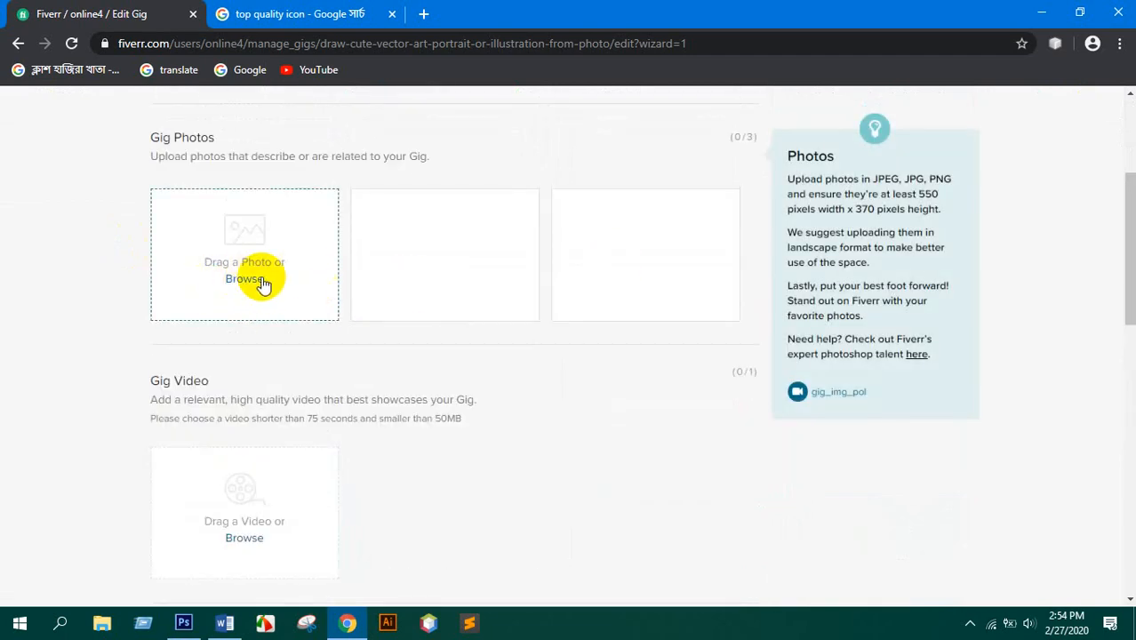
{"action": "left_click", "coordinate": [261, 281]}
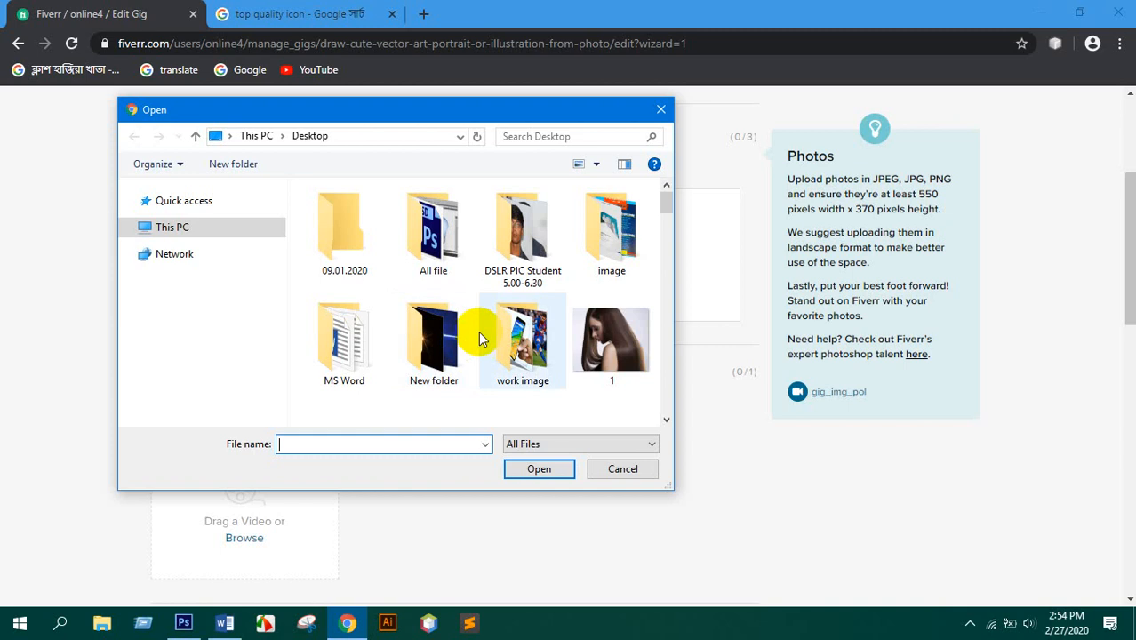
{"action": "scroll", "coordinate": [516, 330], "scroll_direction": "down", "scroll_amount": 3}
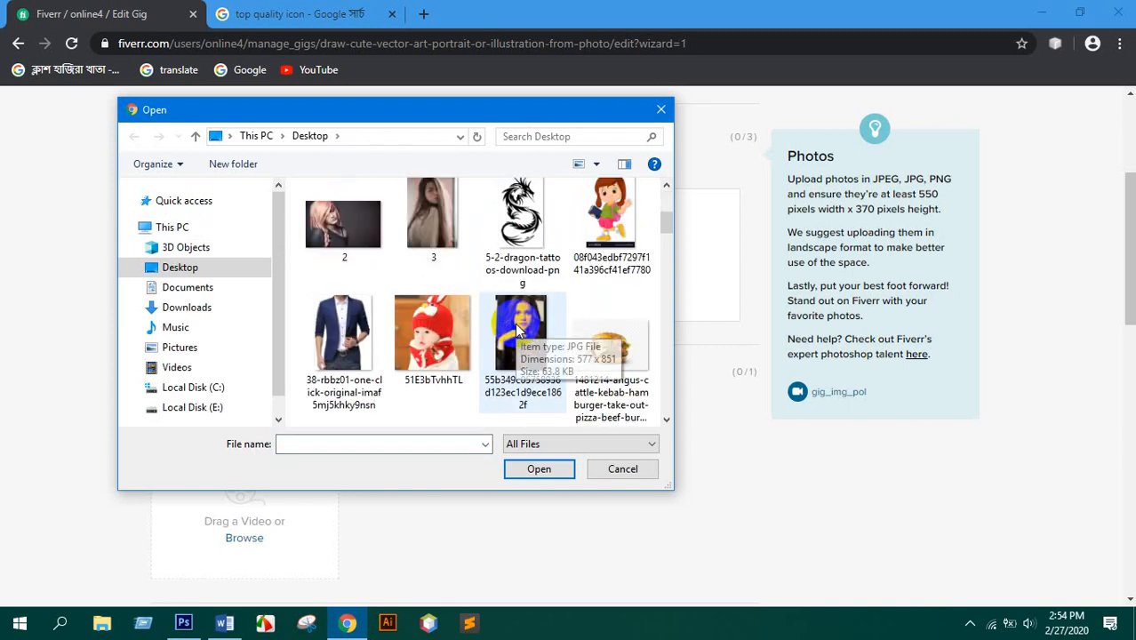
{"action": "scroll", "coordinate": [510, 317], "scroll_direction": "down", "scroll_amount": 1}
{"action": "key", "text": "v"}
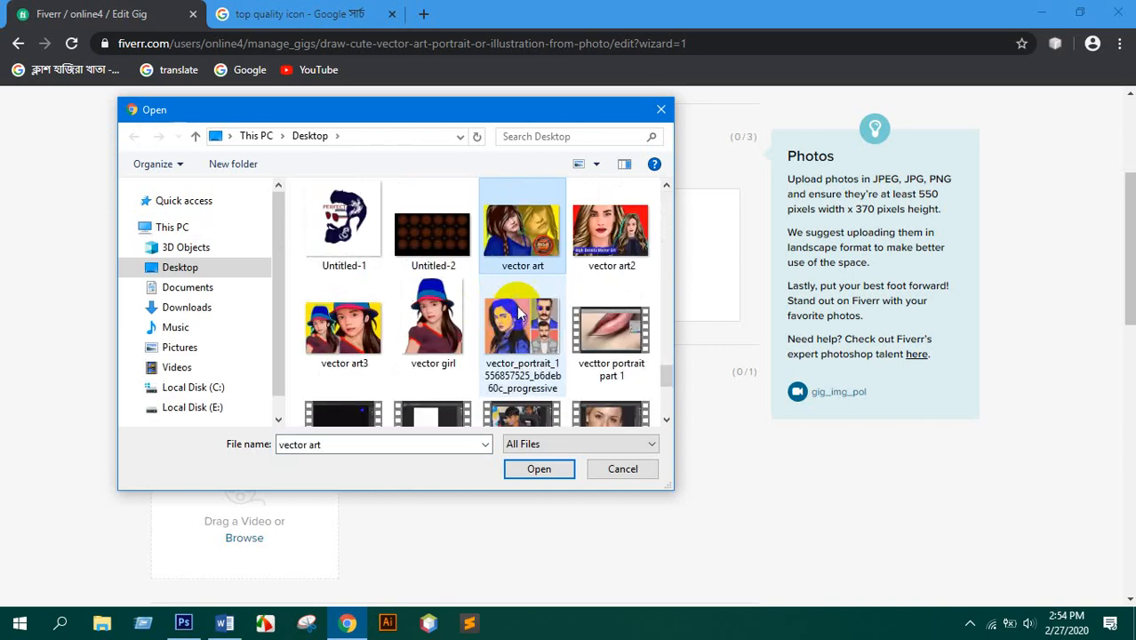
{"action": "left_click", "coordinate": [526, 235]}
{"action": "double_click", "coordinate": [525, 236]}
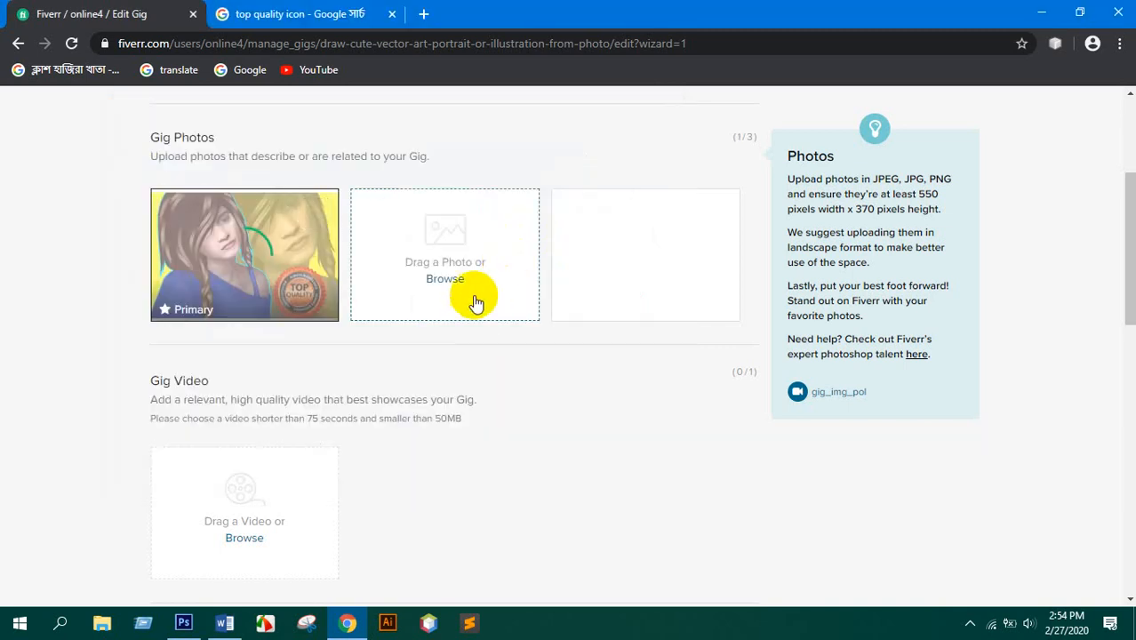
- Upload the Desktop image "vector art2" as the second gig photo
{"action": "left_click", "coordinate": [445, 281]}
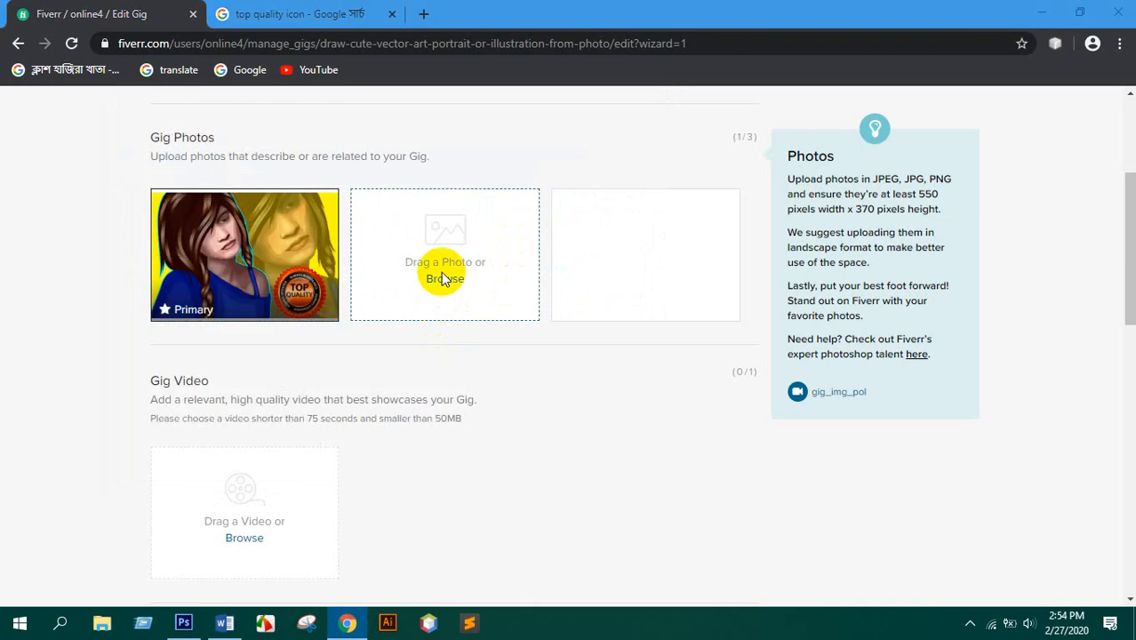
{"action": "scroll", "coordinate": [527, 342], "scroll_direction": "down", "scroll_amount": 5}
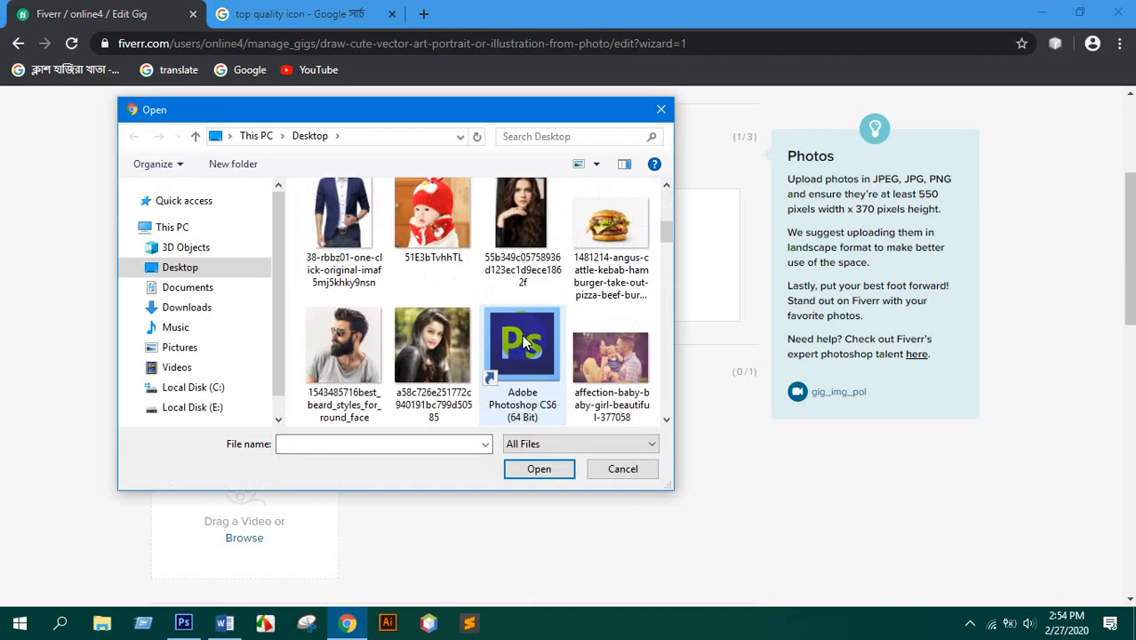
{"action": "scroll", "coordinate": [523, 342], "scroll_direction": "down", "scroll_amount": 8}
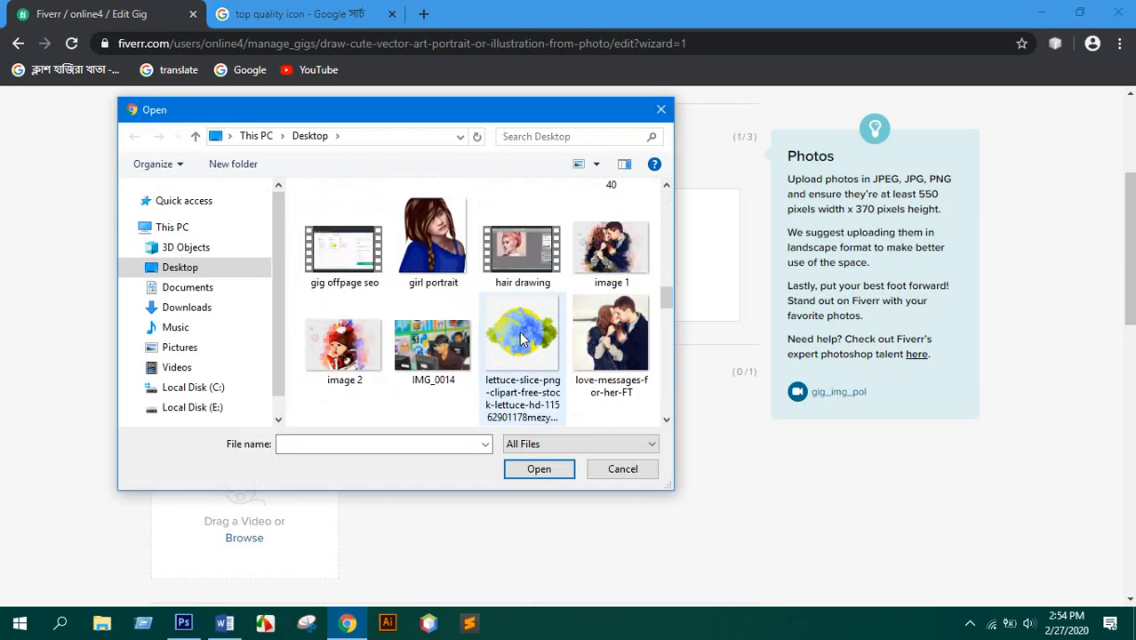
{"action": "key", "text": "v"}
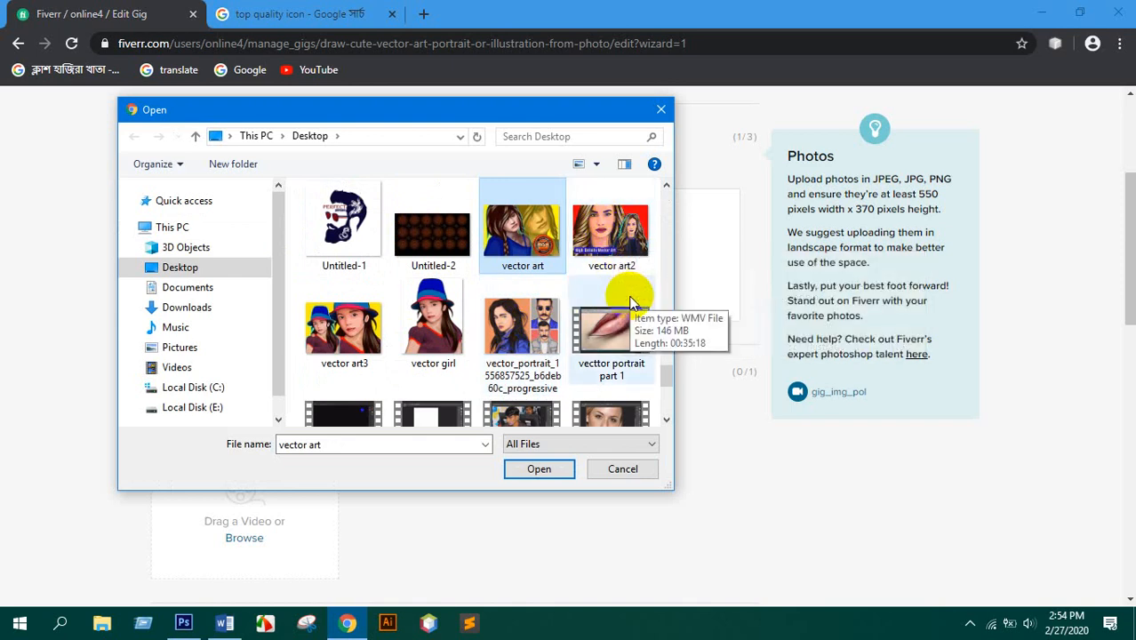
{"action": "double_click", "coordinate": [610, 235]}
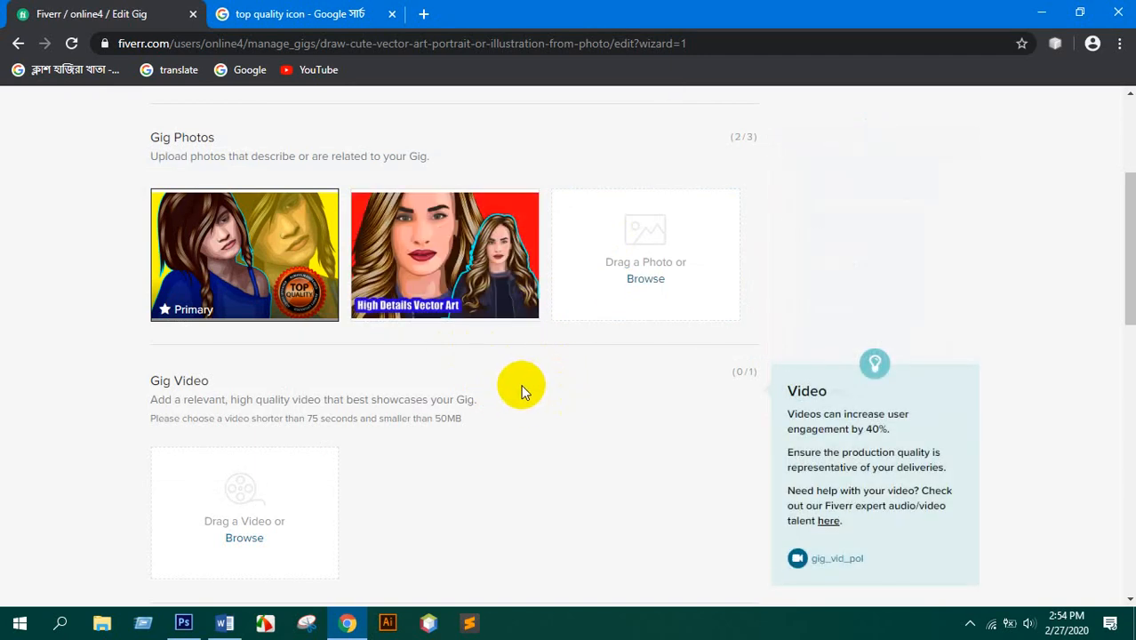
- Upload the Desktop image "vector art3" as the third gig photo
{"action": "left_click", "coordinate": [646, 281]}
{"action": "left_click", "coordinate": [466, 317]}
{"action": "scroll", "coordinate": [464, 318], "scroll_direction": "down", "scroll_amount": 2}
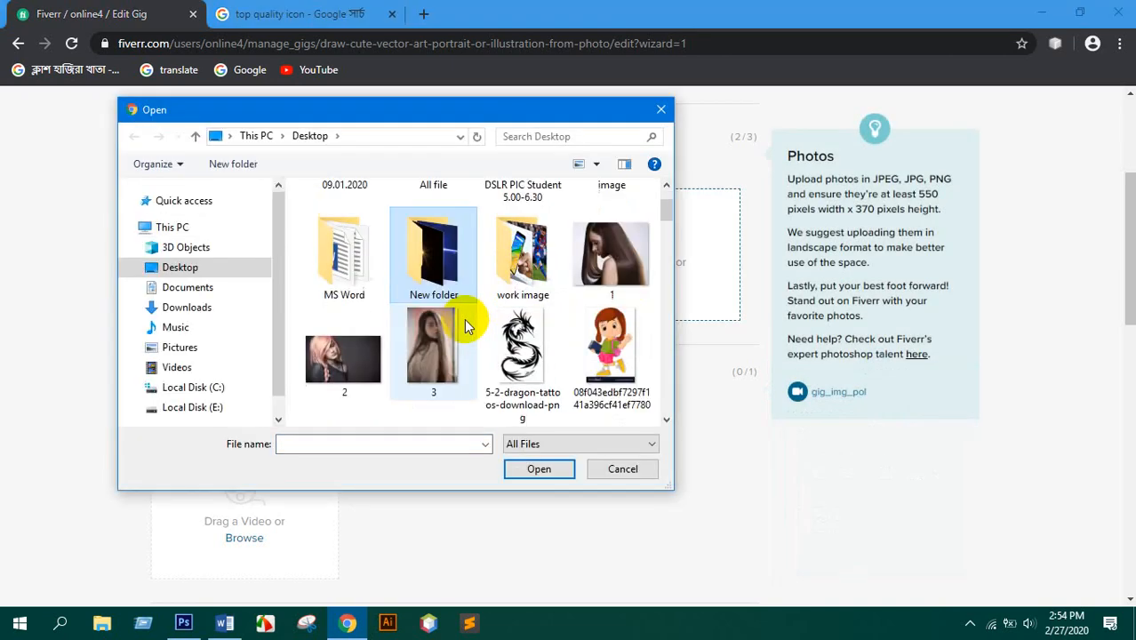
{"action": "key", "text": "v"}
{"action": "key", "text": "v"}
{"action": "double_click", "coordinate": [333, 327]}
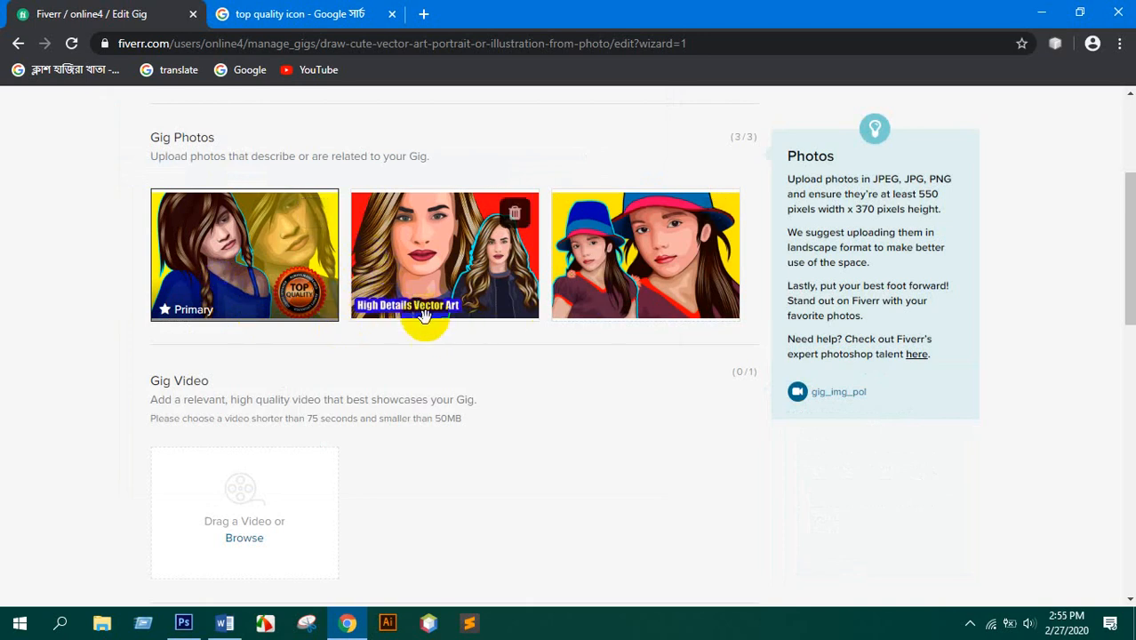
- Save the gallery with its three photos, leaving out video and PDFs, and publish the gig
{"action": "mouse_move", "coordinate": [563, 400]}
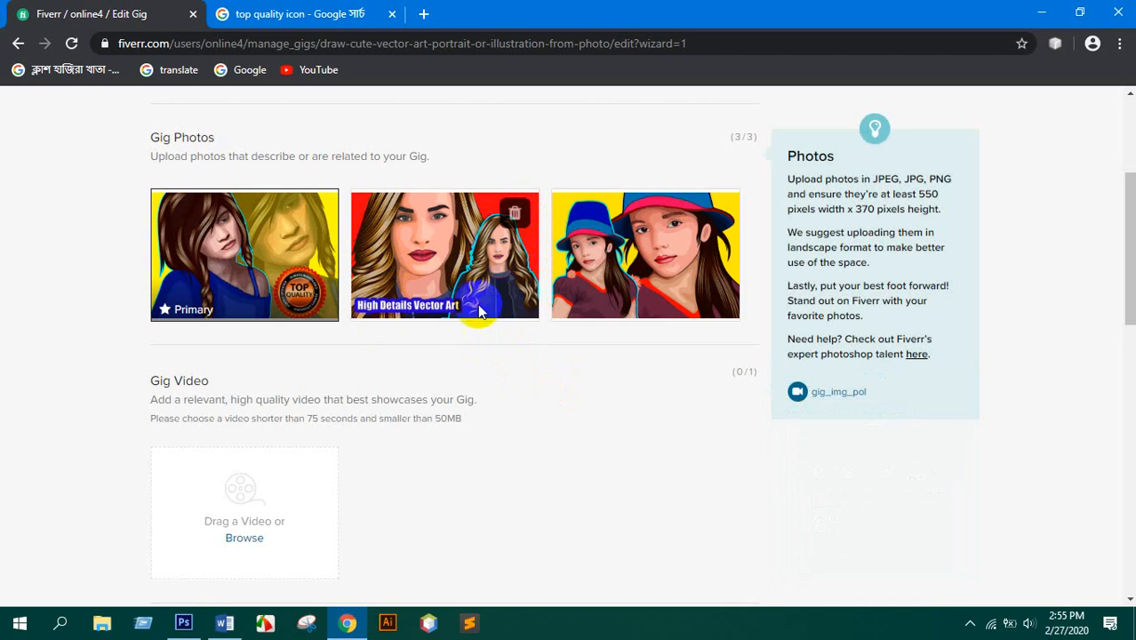
{"action": "scroll", "coordinate": [435, 231], "scroll_direction": "up", "scroll_amount": 2}
{"action": "scroll", "coordinate": [479, 269], "scroll_direction": "down", "scroll_amount": 6}
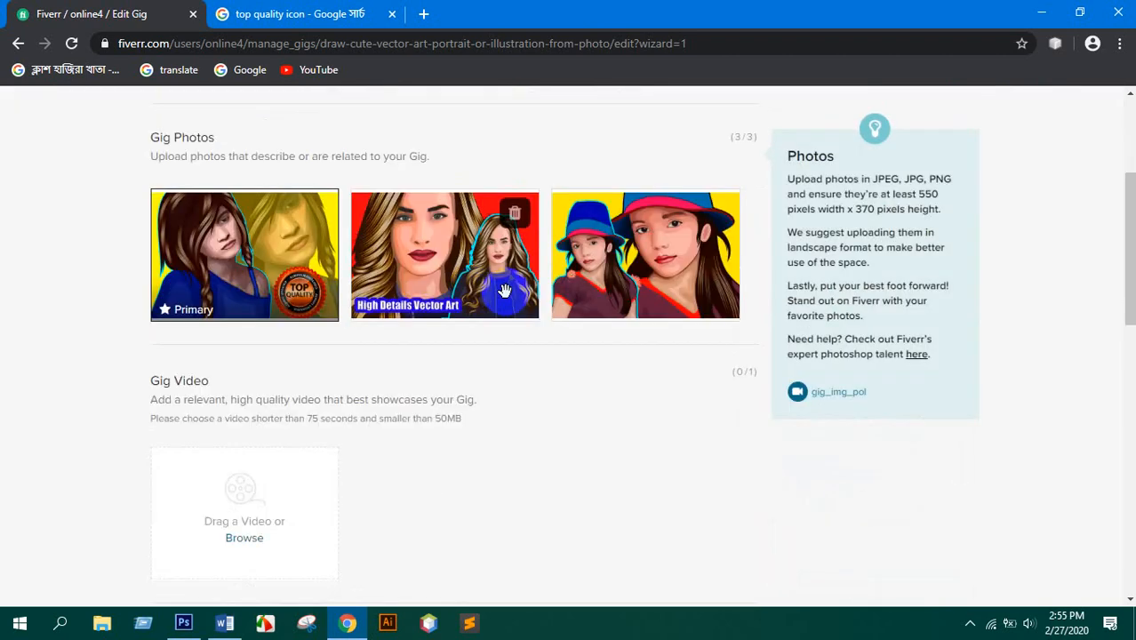
{"action": "scroll", "coordinate": [622, 356], "scroll_direction": "down", "scroll_amount": 2}
{"action": "left_click", "coordinate": [669, 386]}
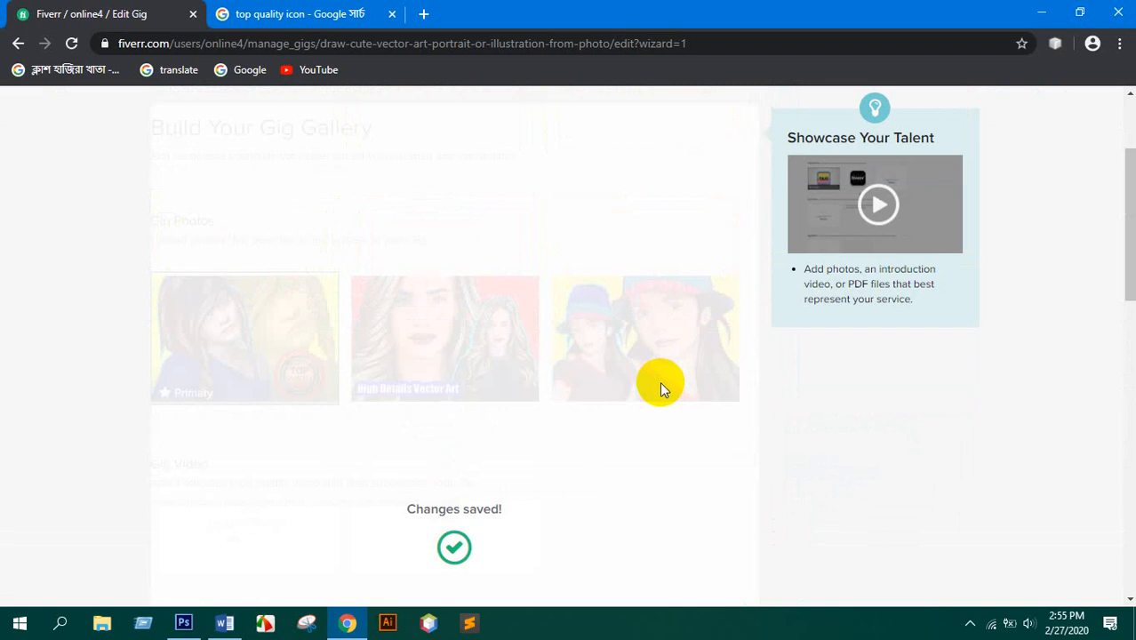
{"action": "left_click", "coordinate": [714, 458]}
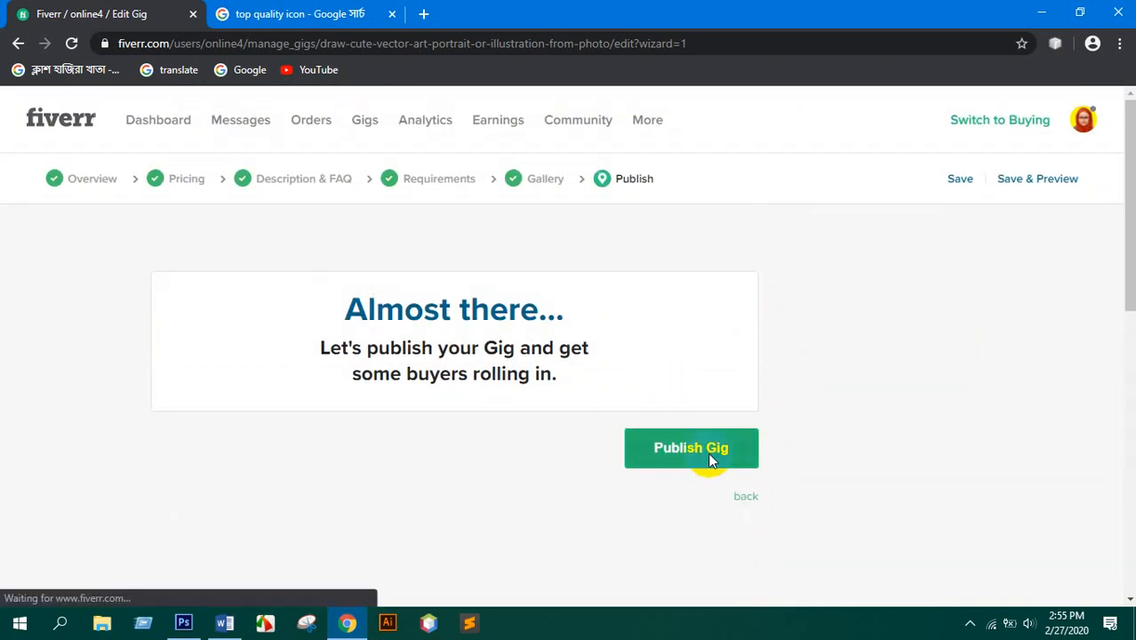
- Look over the promotion and course suggestions, then finish the gig wizard and return to the gigs list
{"action": "scroll", "coordinate": [650, 382], "scroll_direction": "down", "scroll_amount": 4}
{"action": "scroll", "coordinate": [650, 380], "scroll_direction": "up", "scroll_amount": 3}
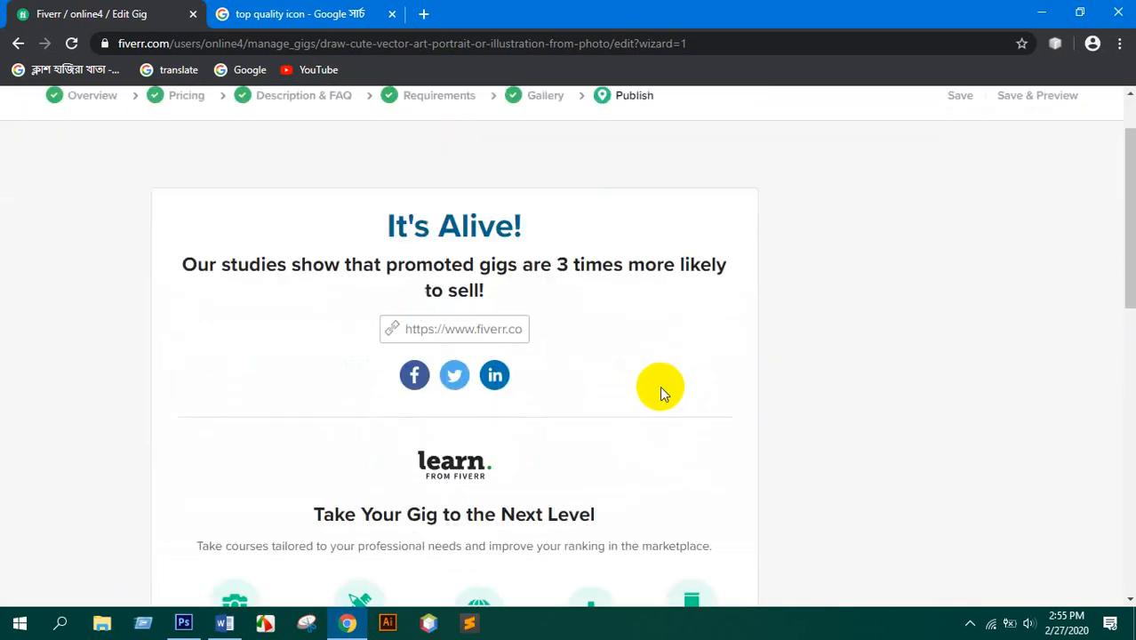
{"action": "scroll", "coordinate": [667, 404], "scroll_direction": "down", "scroll_amount": 4}
{"action": "scroll", "coordinate": [672, 427], "scroll_direction": "down", "scroll_amount": 1}
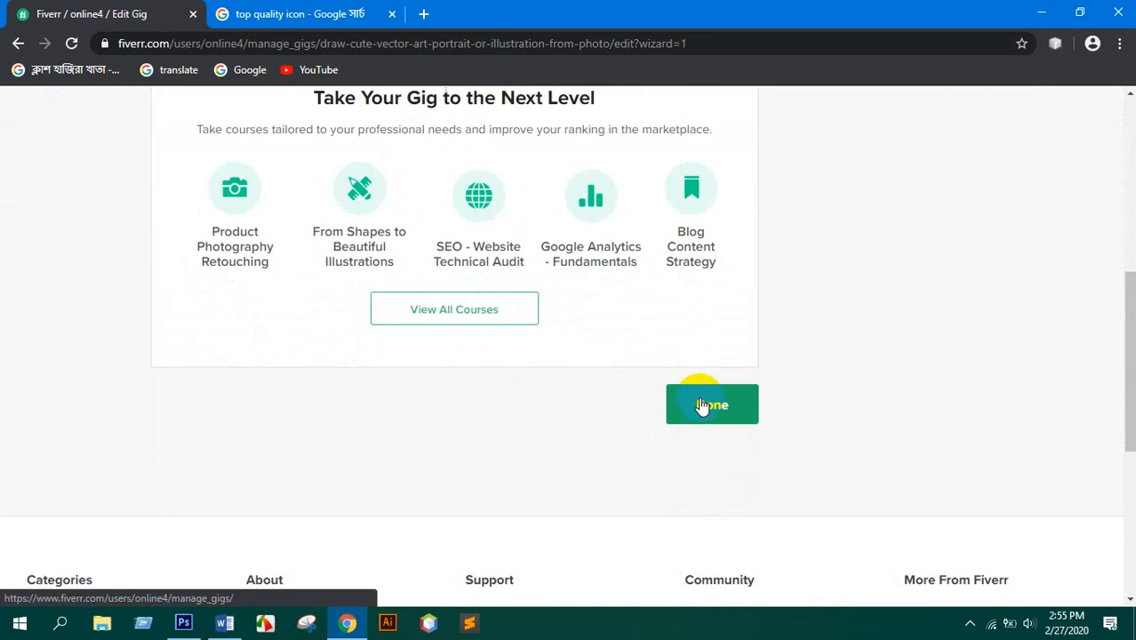
{"action": "scroll", "coordinate": [687, 328], "scroll_direction": "up", "scroll_amount": 4}
{"action": "left_click", "coordinate": [687, 327]}
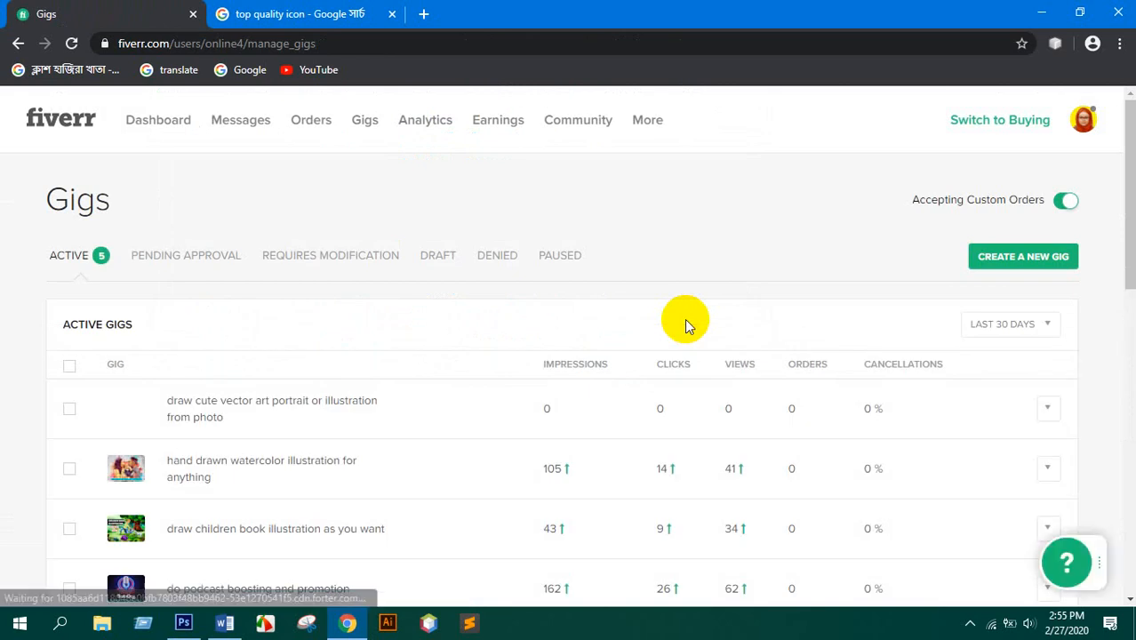
- Examine the impressions, clicks, views, orders and cancellations of the active gigs, including the new vector art gig
{"action": "scroll", "coordinate": [414, 406], "scroll_direction": "down", "scroll_amount": 1}
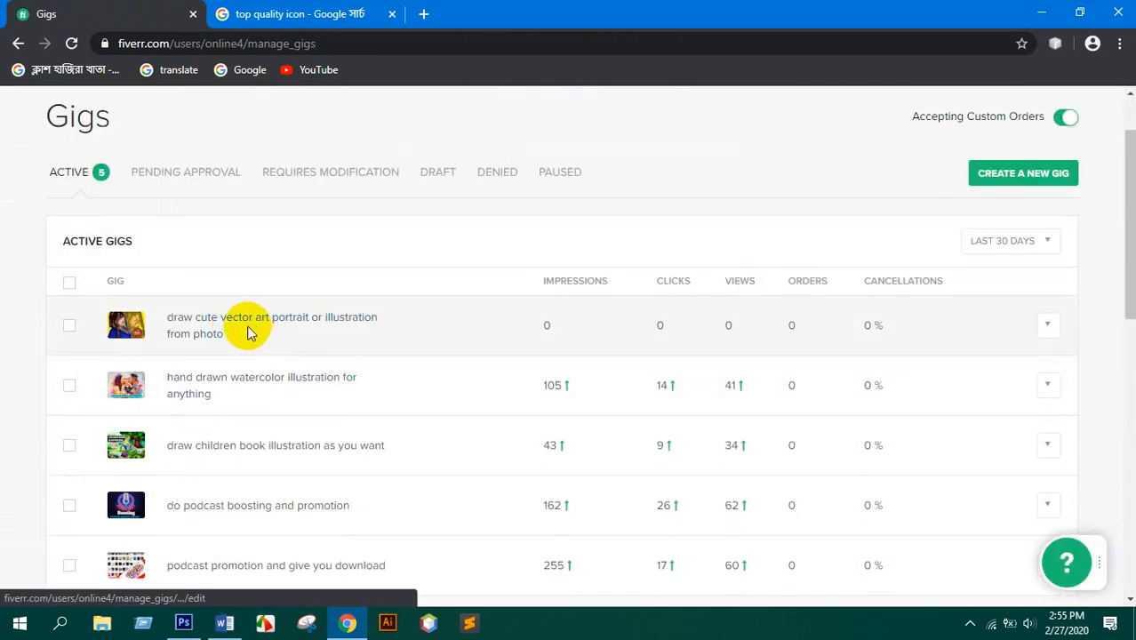
{"action": "mouse_move", "coordinate": [549, 281]}
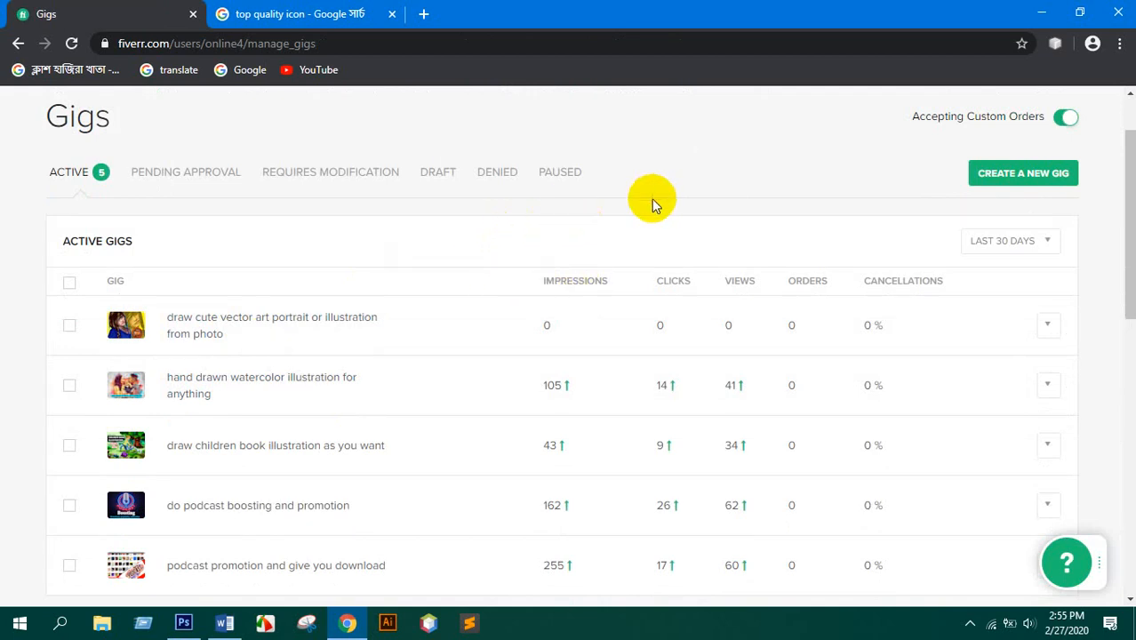
{"action": "double_click", "coordinate": [588, 282]}
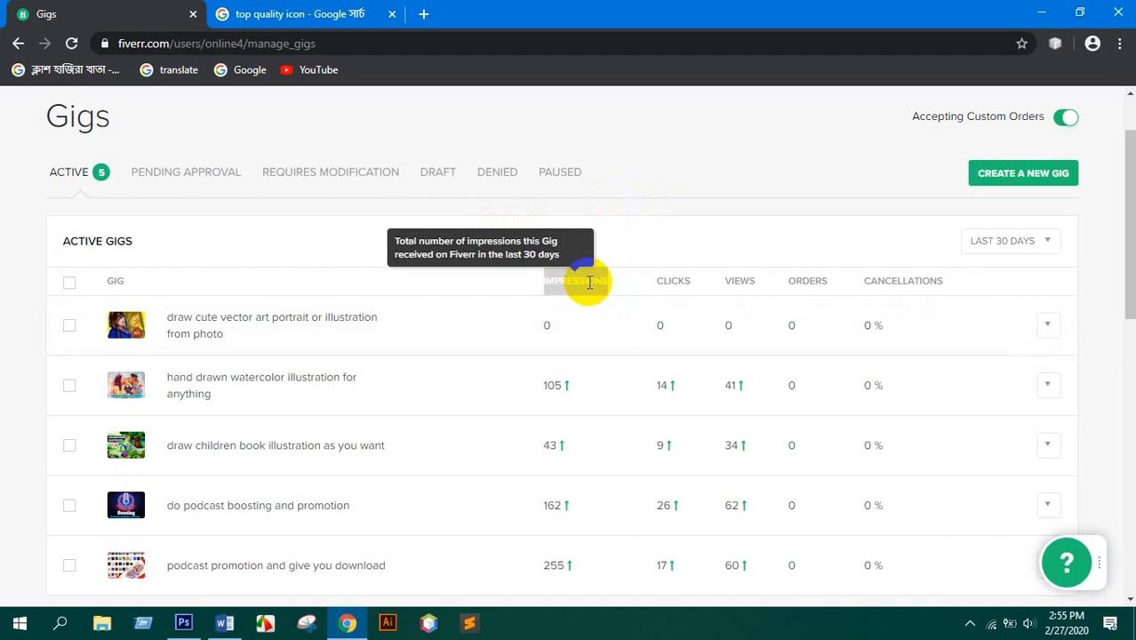
{"action": "left_click", "coordinate": [651, 220]}
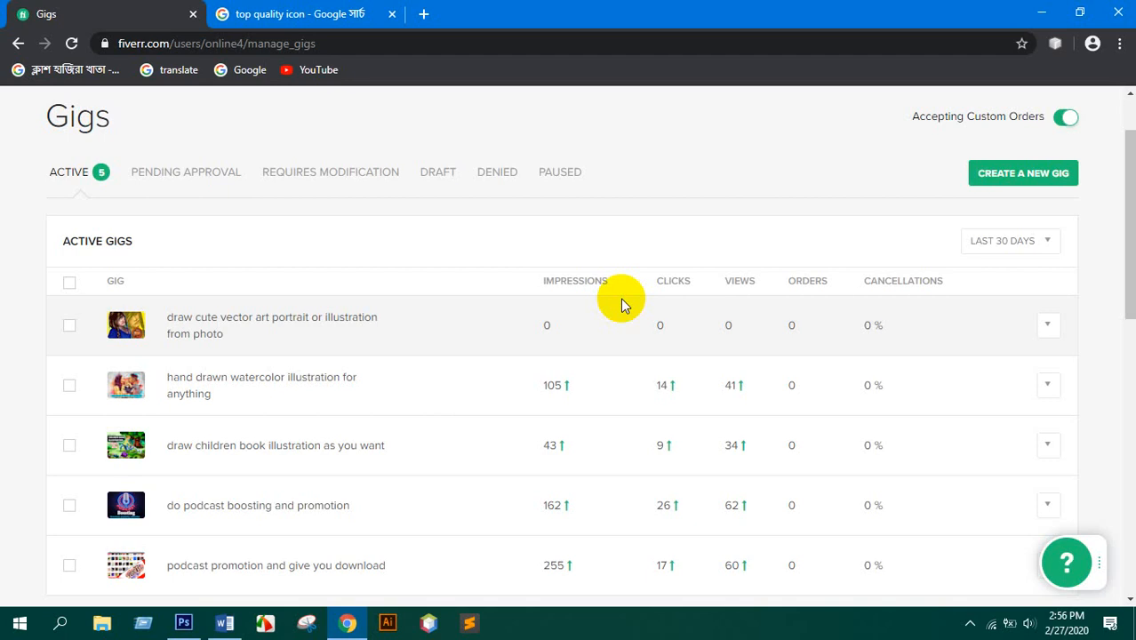
{"action": "scroll", "coordinate": [621, 338], "scroll_direction": "down", "scroll_amount": 2}
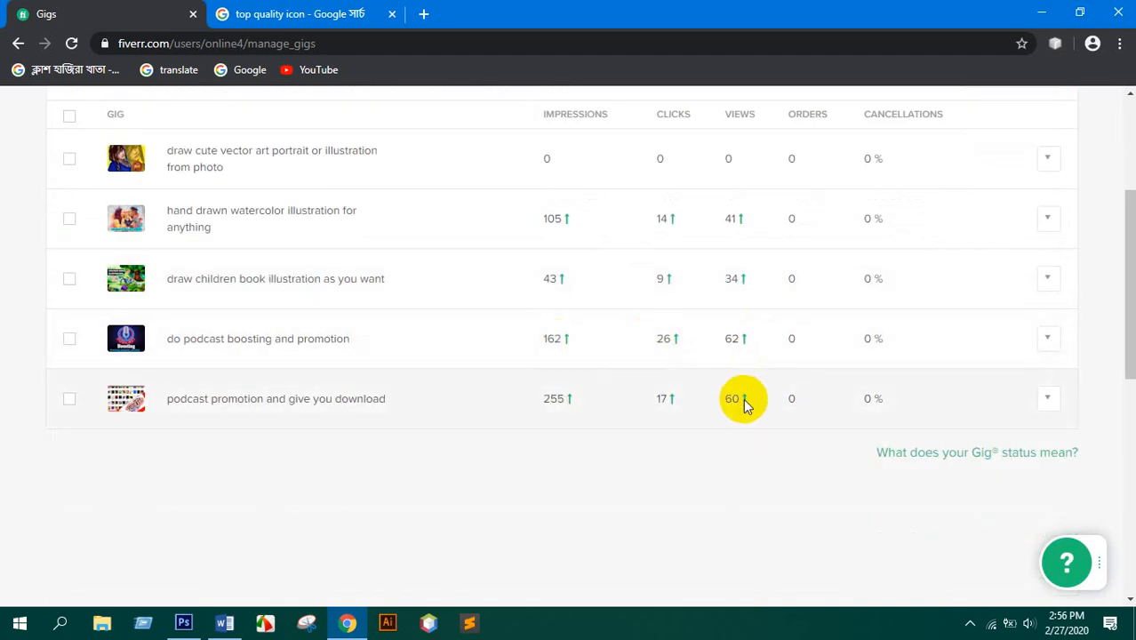
{"action": "scroll", "coordinate": [743, 398], "scroll_direction": "up", "scroll_amount": 3}
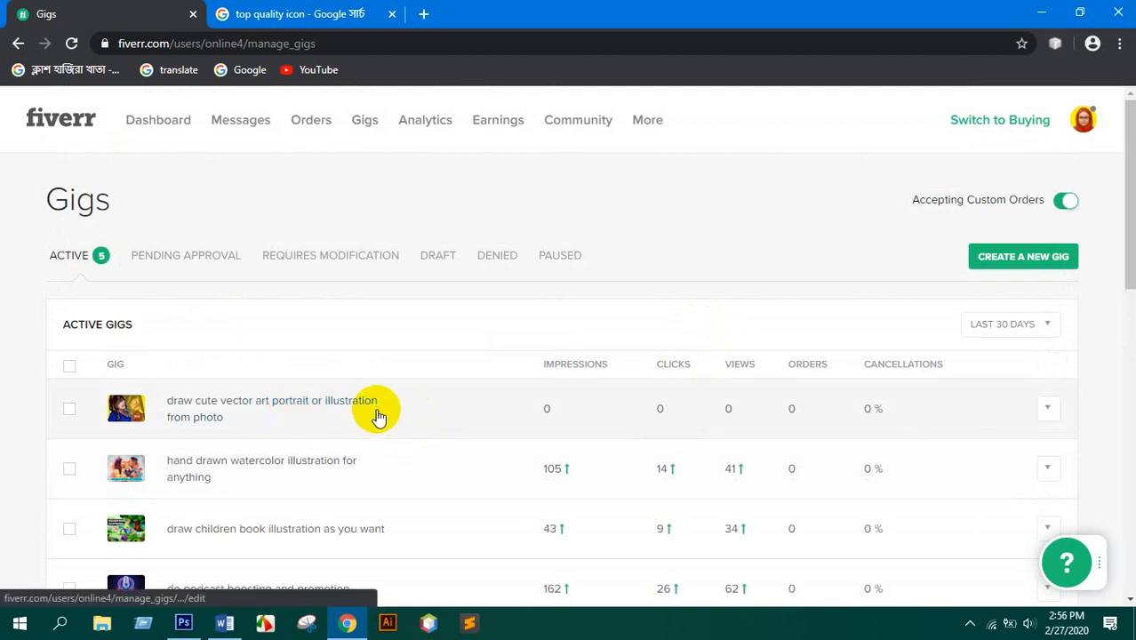
{"action": "scroll", "coordinate": [389, 411], "scroll_direction": "down", "scroll_amount": 2}
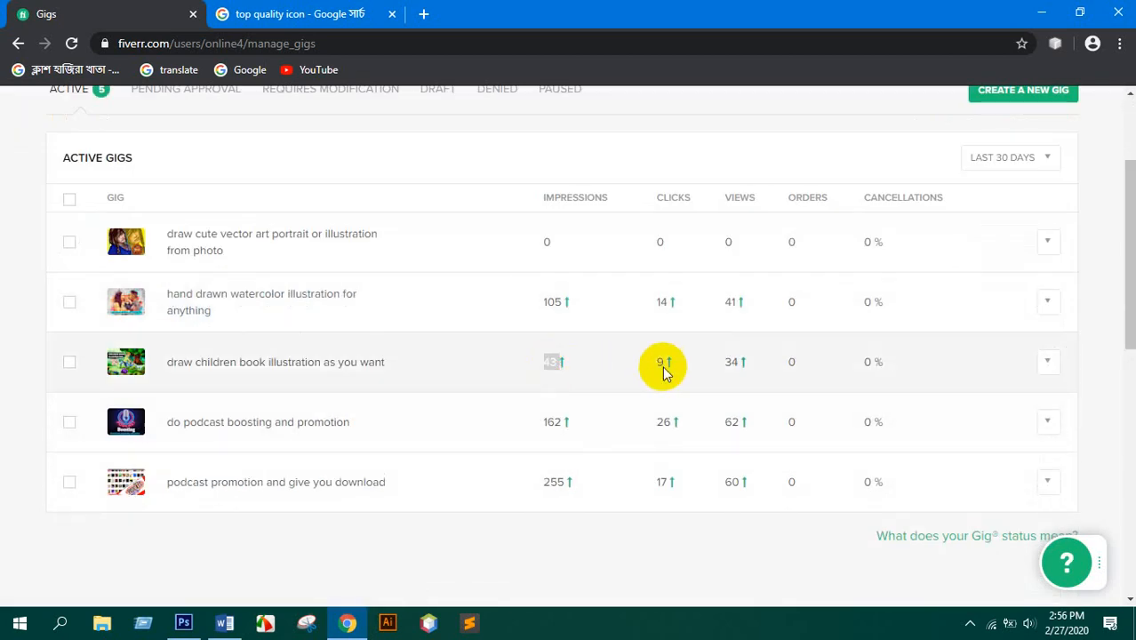
{"action": "scroll", "coordinate": [528, 363], "scroll_direction": "up", "scroll_amount": 1}
{"action": "left_click", "coordinate": [525, 397]}
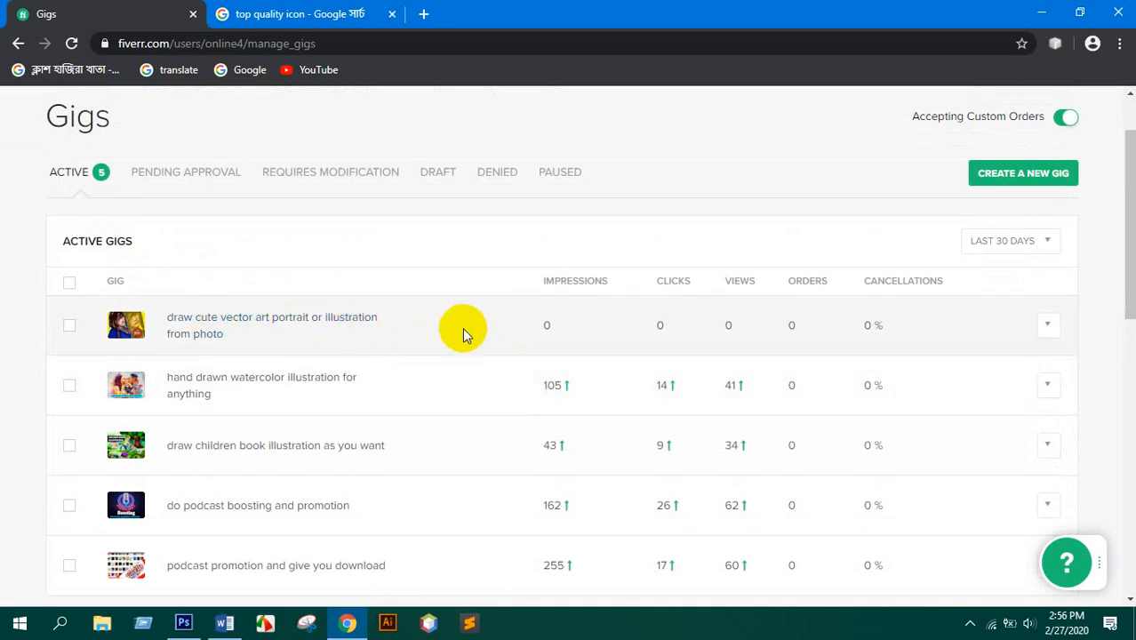
- Open the public page of the new vector art portrait gig and view its second and first gallery images
{"action": "left_click", "coordinate": [1045, 318]}
{"action": "left_click", "coordinate": [976, 325]}
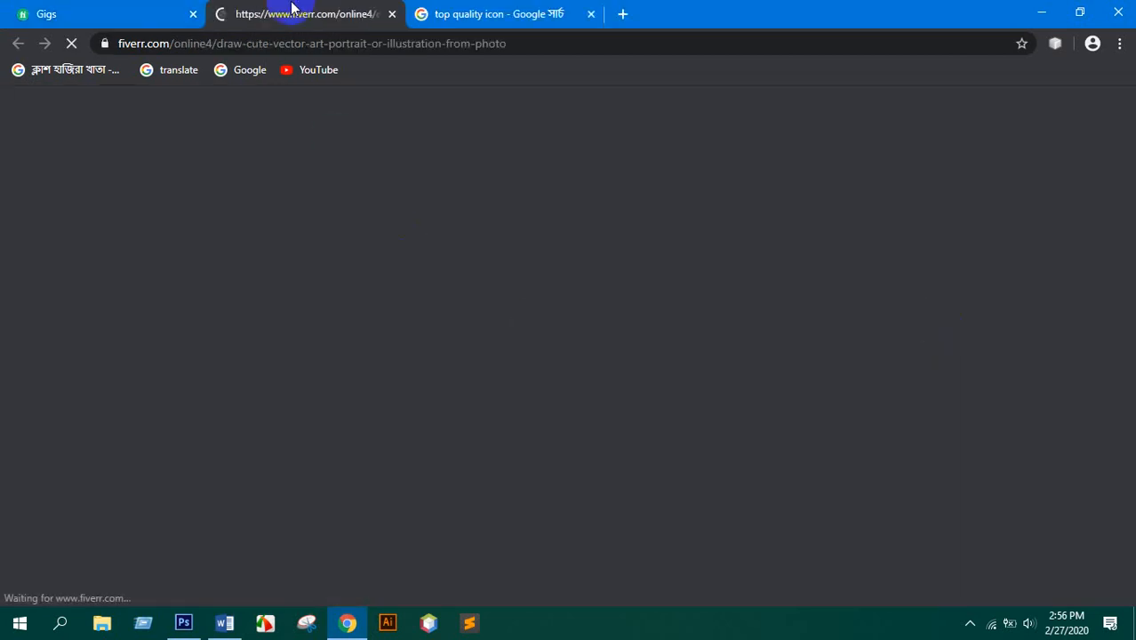
{"action": "scroll", "coordinate": [267, 230], "scroll_direction": "down", "scroll_amount": 2}
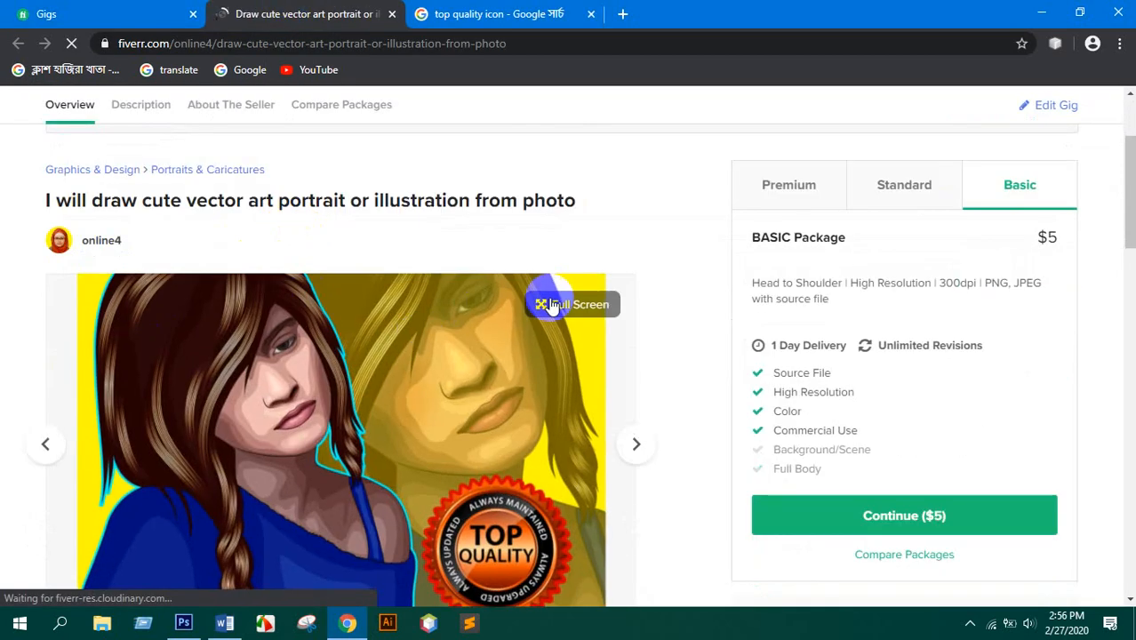
{"action": "scroll", "coordinate": [551, 307], "scroll_direction": "down", "scroll_amount": 2}
{"action": "left_click", "coordinate": [178, 481]}
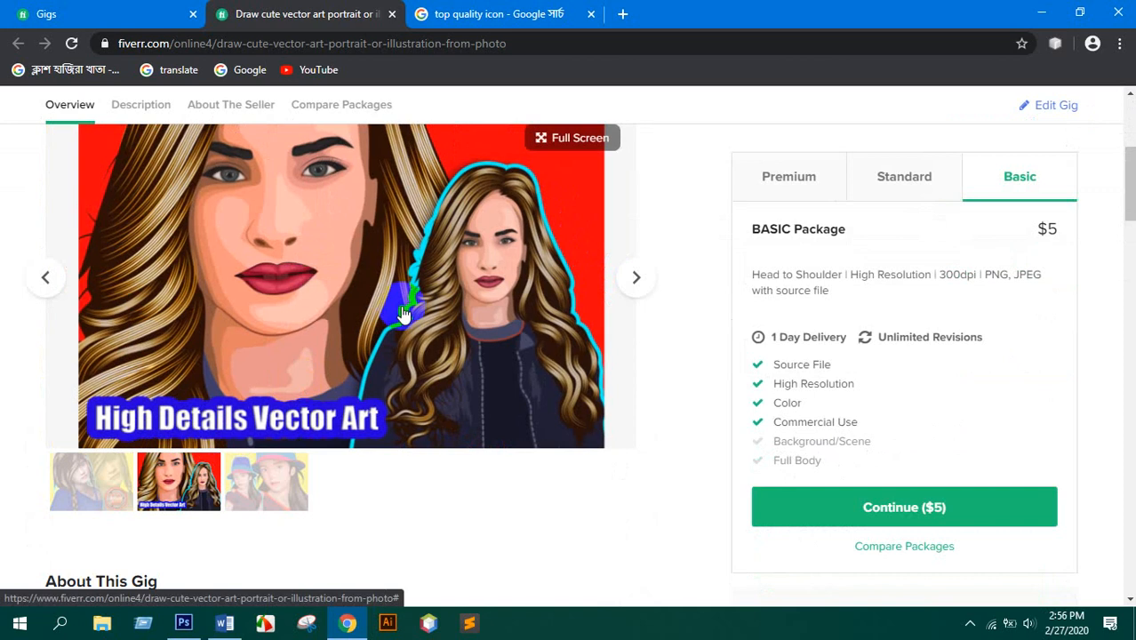
{"action": "scroll", "coordinate": [403, 313], "scroll_direction": "up", "scroll_amount": 1}
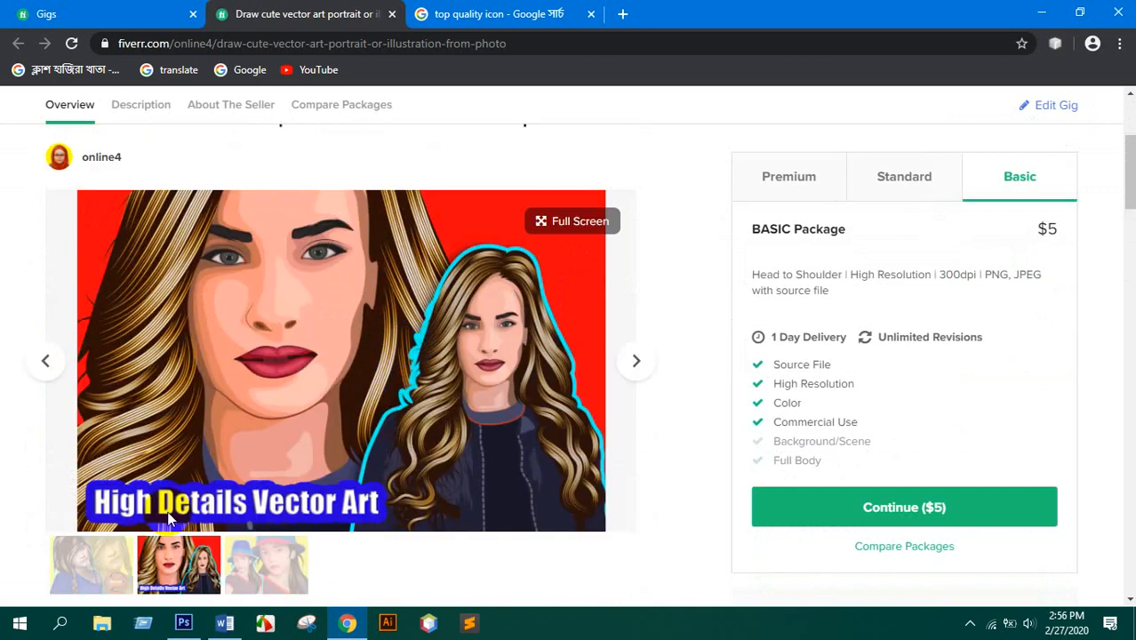
{"action": "left_click", "coordinate": [100, 571]}
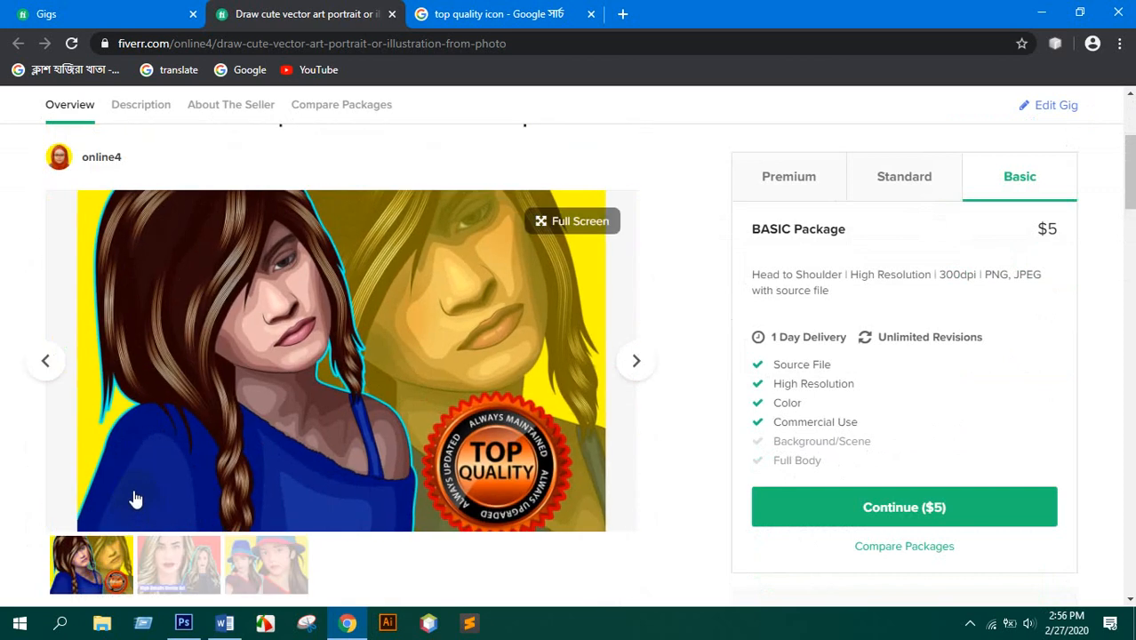
- Look through the whole gig page, from the description and seller information to the package comparison, related tags and other services
{"action": "scroll", "coordinate": [329, 391], "scroll_direction": "up", "scroll_amount": 3}
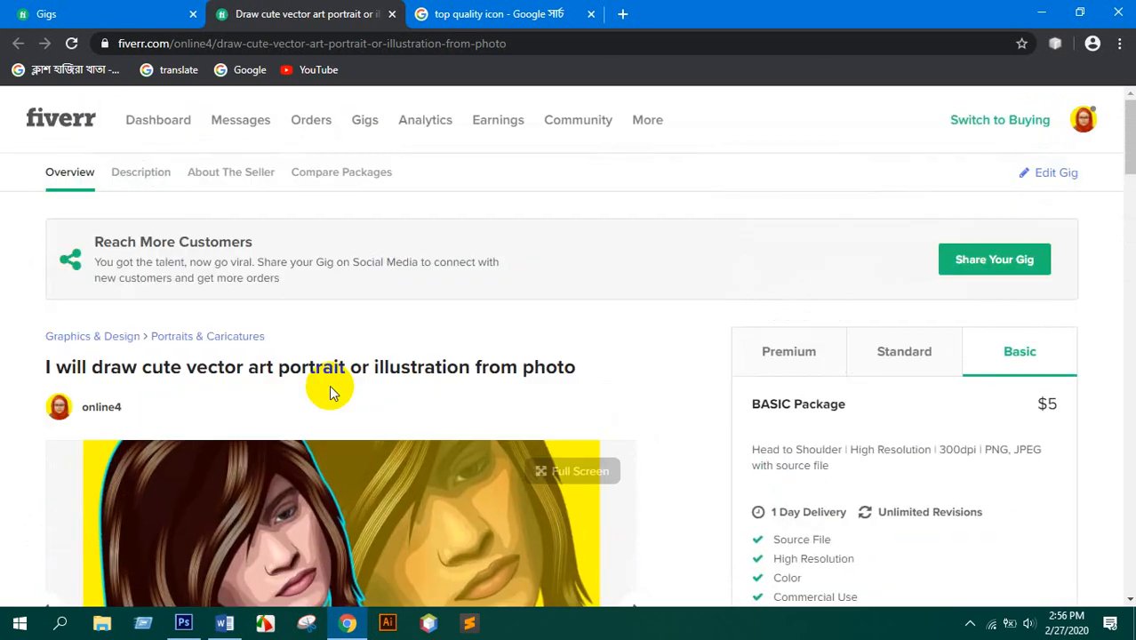
{"action": "scroll", "coordinate": [329, 385], "scroll_direction": "down", "scroll_amount": 2}
{"action": "scroll", "coordinate": [327, 385], "scroll_direction": "down", "scroll_amount": 7}
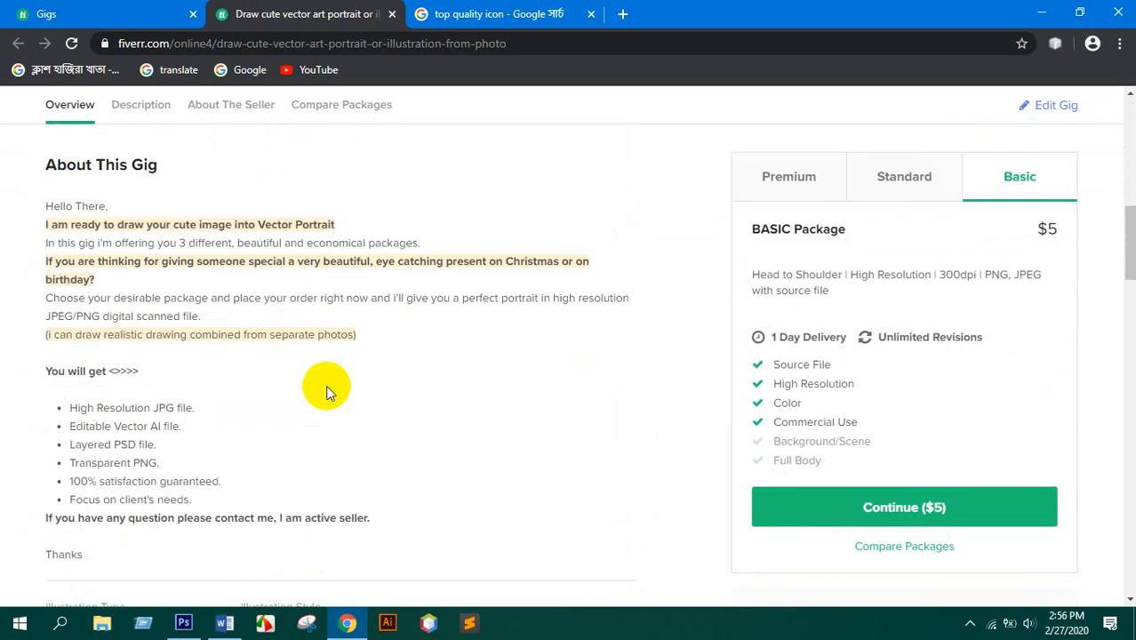
{"action": "scroll", "coordinate": [326, 392], "scroll_direction": "down", "scroll_amount": 5}
{"action": "scroll", "coordinate": [322, 392], "scroll_direction": "down", "scroll_amount": 3}
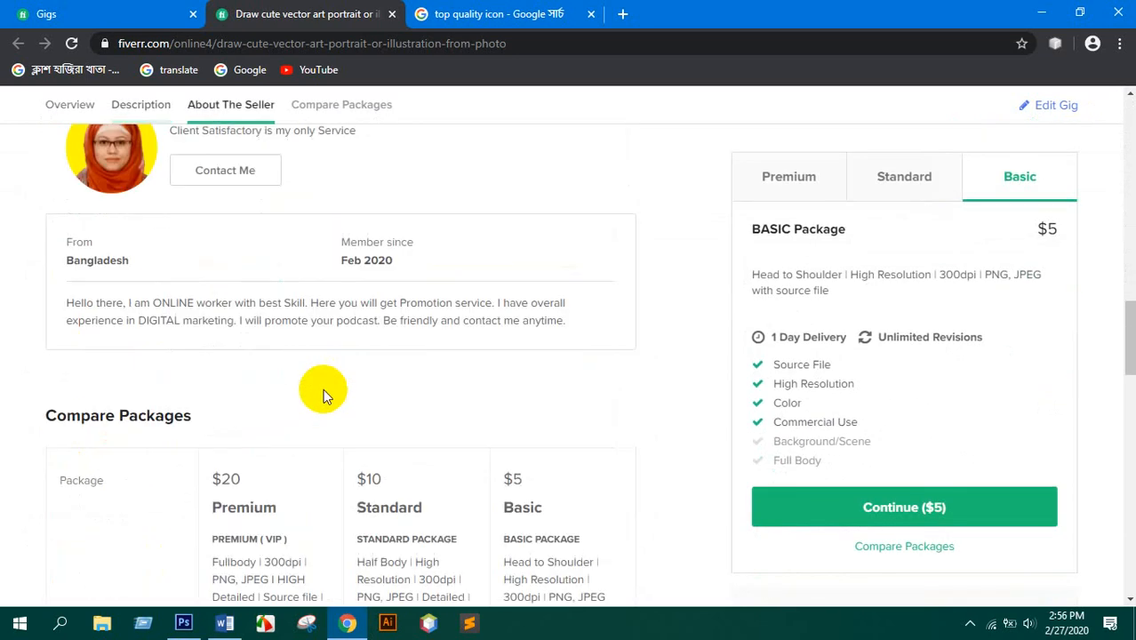
{"action": "scroll", "coordinate": [322, 391], "scroll_direction": "down", "scroll_amount": 6}
{"action": "scroll", "coordinate": [321, 389], "scroll_direction": "down", "scroll_amount": 8}
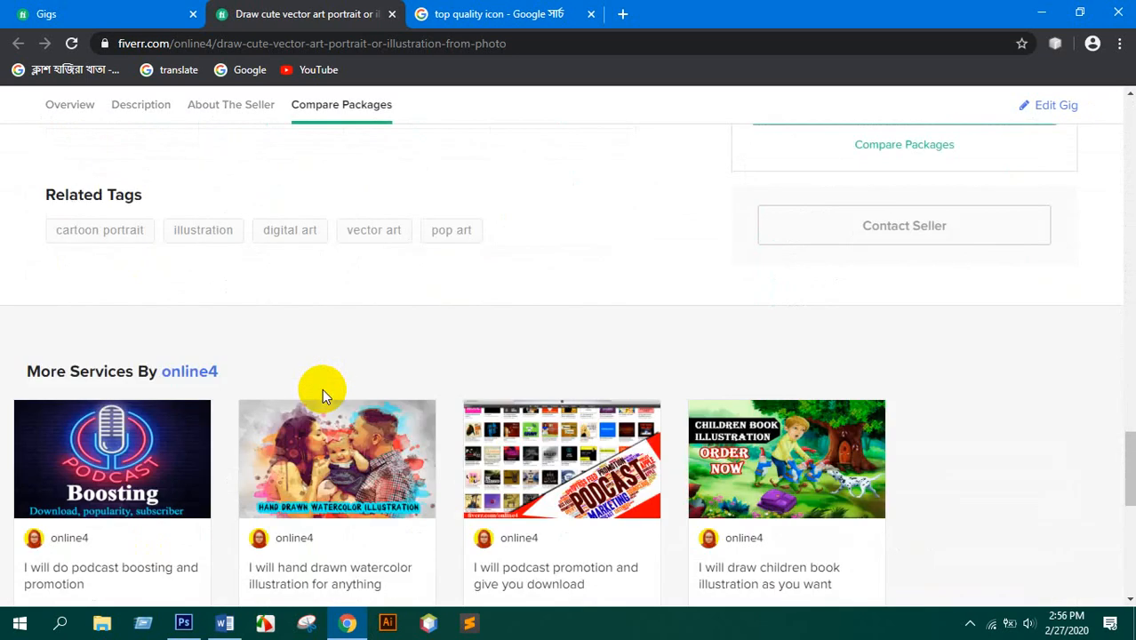
{"action": "scroll", "coordinate": [322, 393], "scroll_direction": "up", "scroll_amount": 16}
{"action": "scroll", "coordinate": [347, 364], "scroll_direction": "up", "scroll_amount": 5}
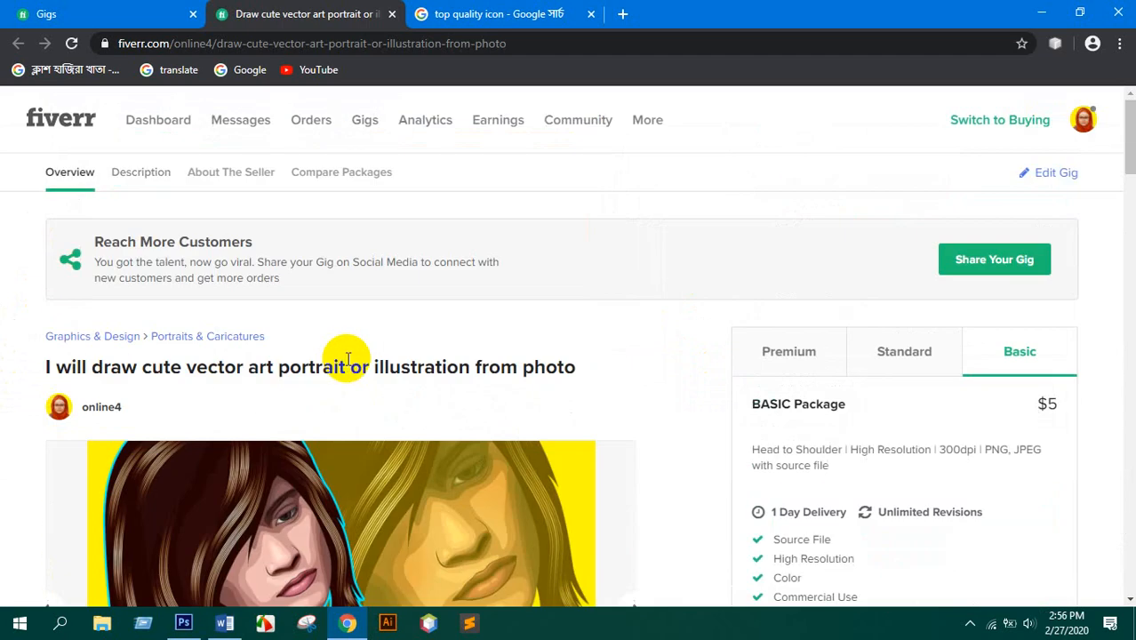
- Read the Reach More Customers suggestion about sharing the gig on social media
{"action": "triple_click", "coordinate": [454, 264]}
{"action": "double_click", "coordinate": [454, 264]}
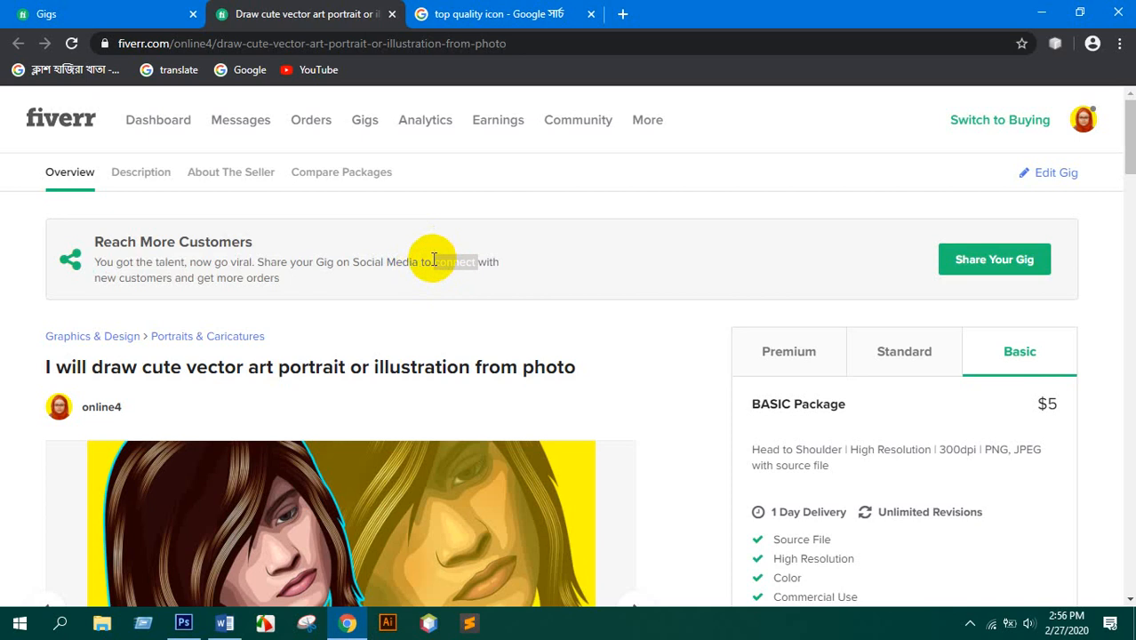
{"action": "left_click", "coordinate": [432, 265]}
{"action": "triple_click", "coordinate": [432, 265]}
{"action": "left_click", "coordinate": [418, 264]}
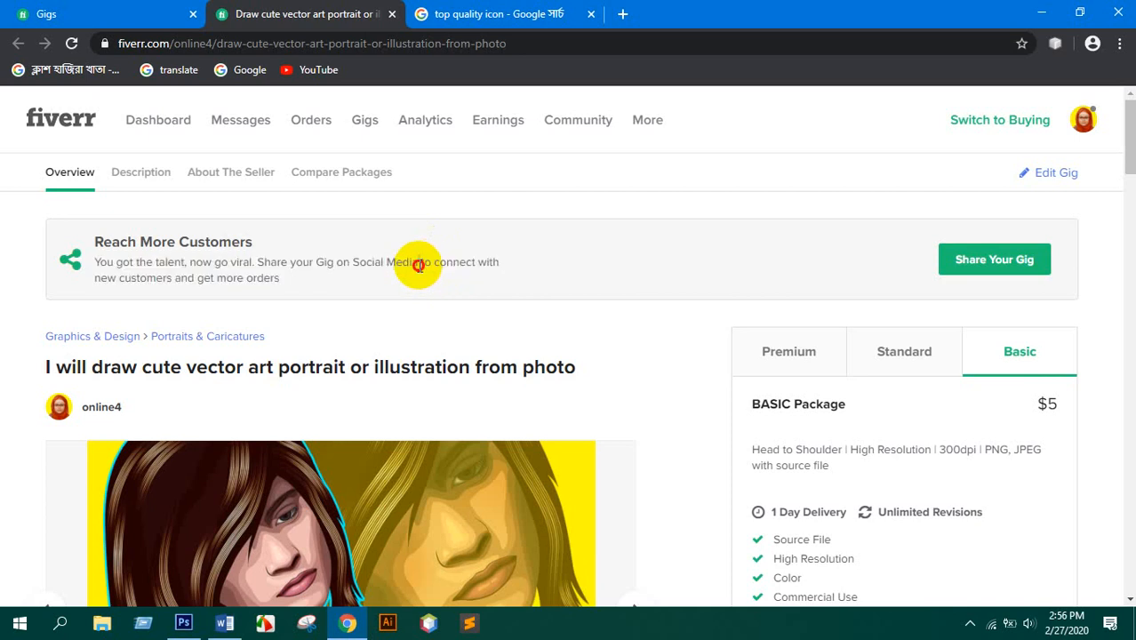
{"action": "triple_click", "coordinate": [277, 273]}
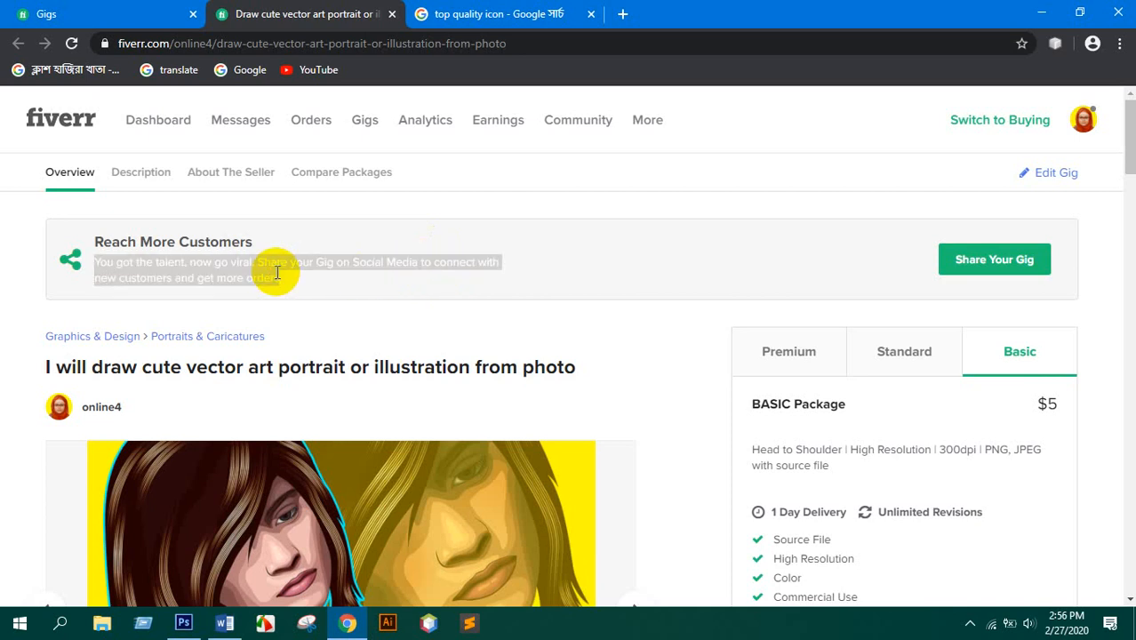
{"action": "scroll", "coordinate": [430, 364], "scroll_direction": "down", "scroll_amount": 2}
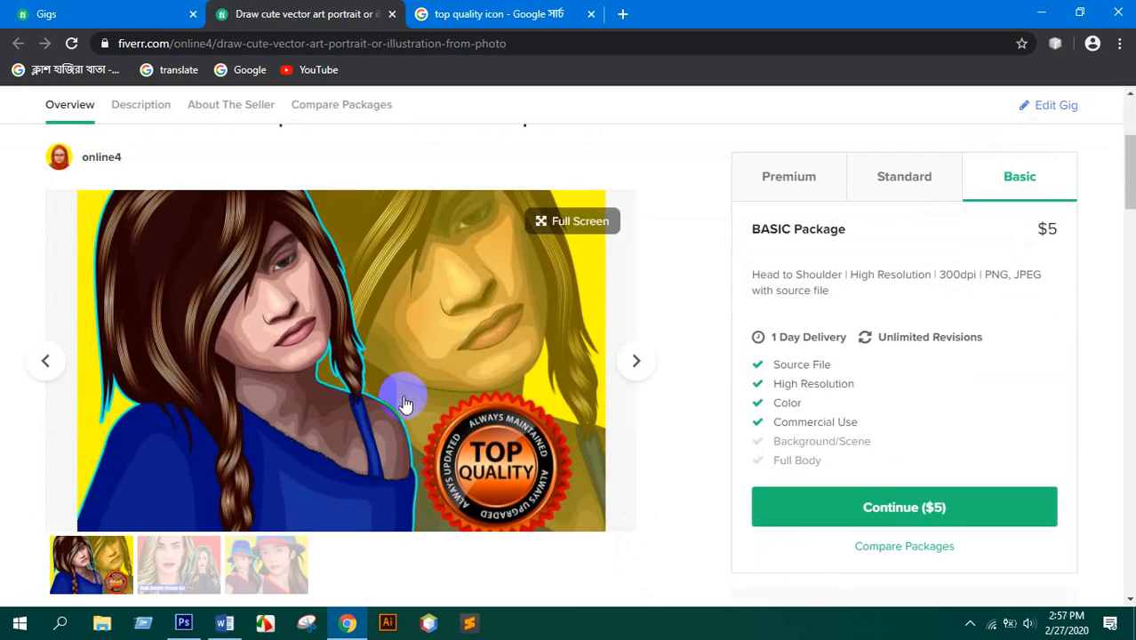
{"action": "scroll", "coordinate": [426, 314], "scroll_direction": "up", "scroll_amount": 3}
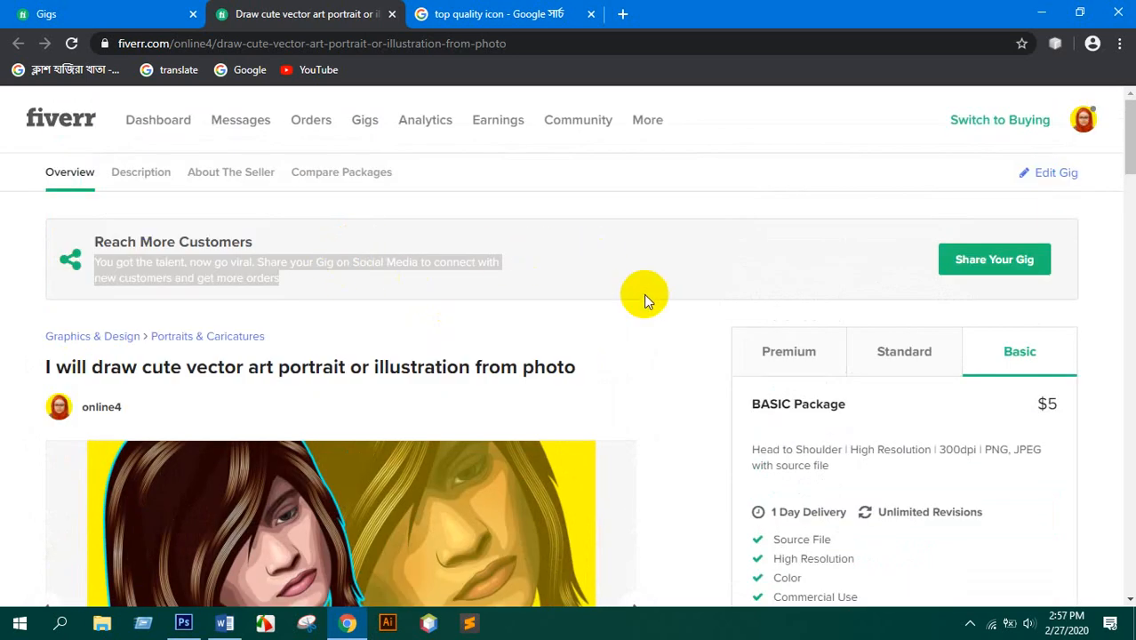
- Review the gig's description, gallery images and title once more
{"action": "scroll", "coordinate": [385, 348], "scroll_direction": "down", "scroll_amount": 10}
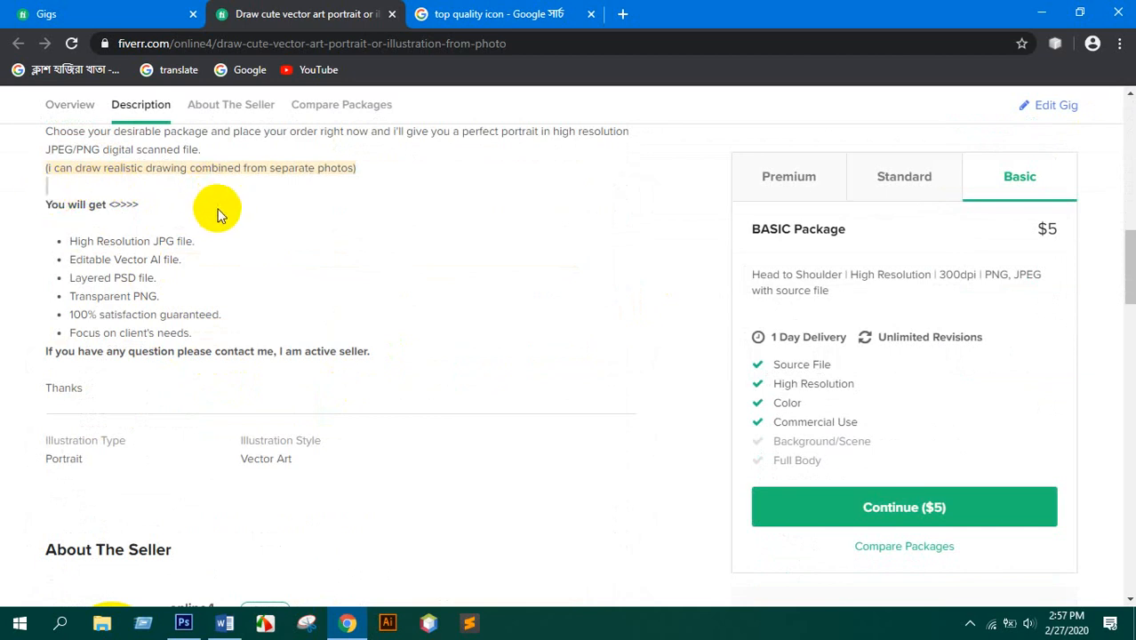
{"action": "scroll", "coordinate": [218, 214], "scroll_direction": "up", "scroll_amount": 5}
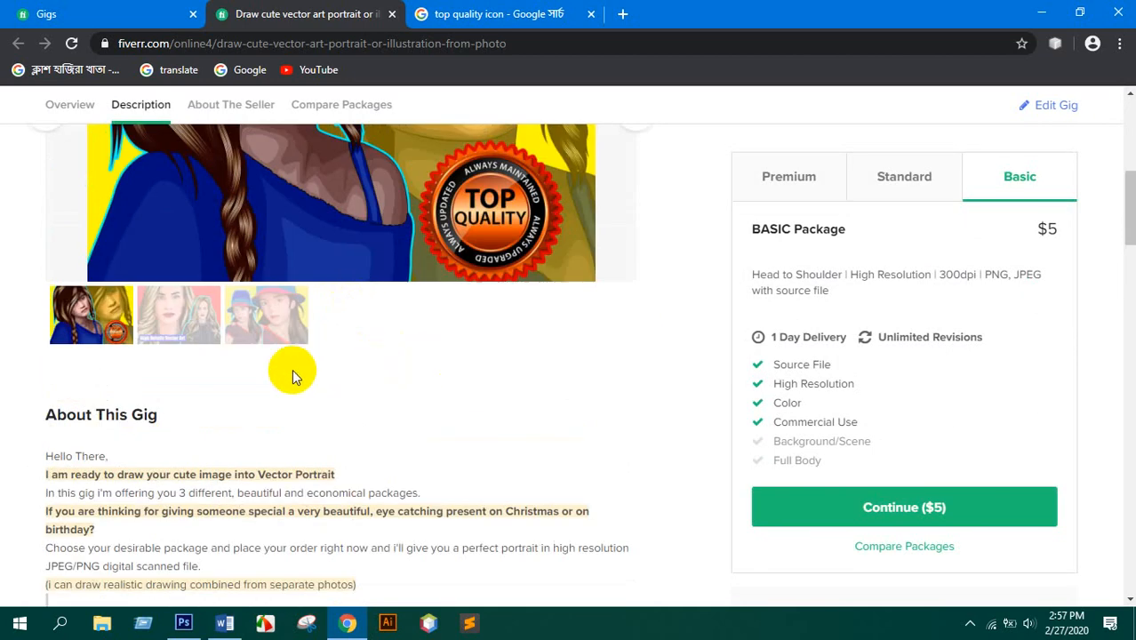
{"action": "scroll", "coordinate": [469, 386], "scroll_direction": "up", "scroll_amount": 4}
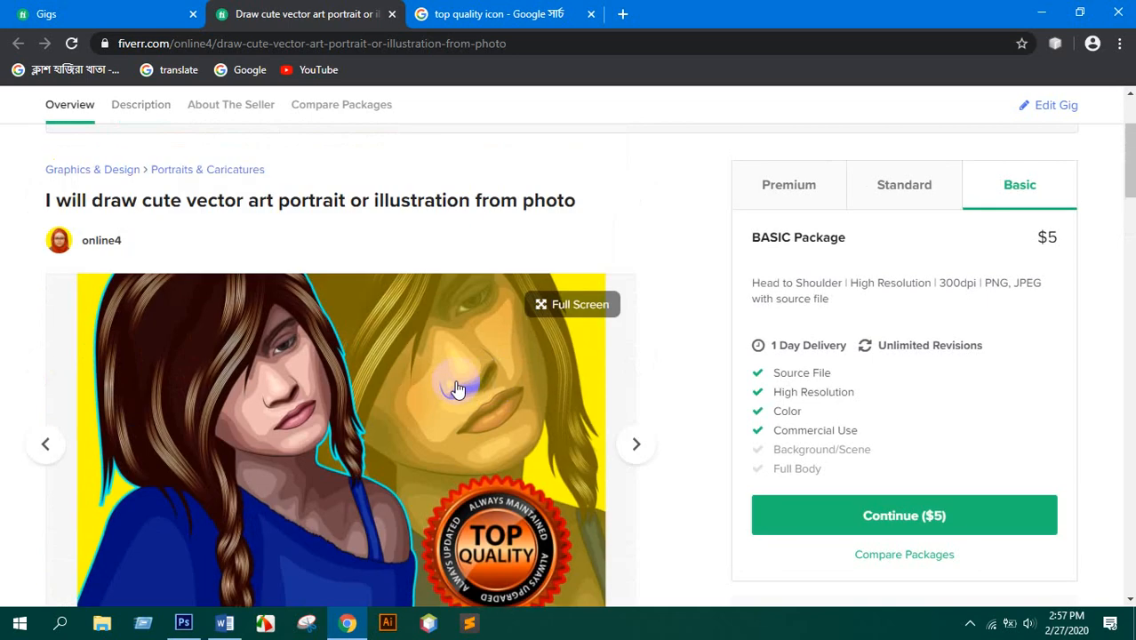
{"action": "scroll", "coordinate": [454, 389], "scroll_direction": "down", "scroll_amount": 2}
{"action": "scroll", "coordinate": [447, 389], "scroll_direction": "up", "scroll_amount": 3}
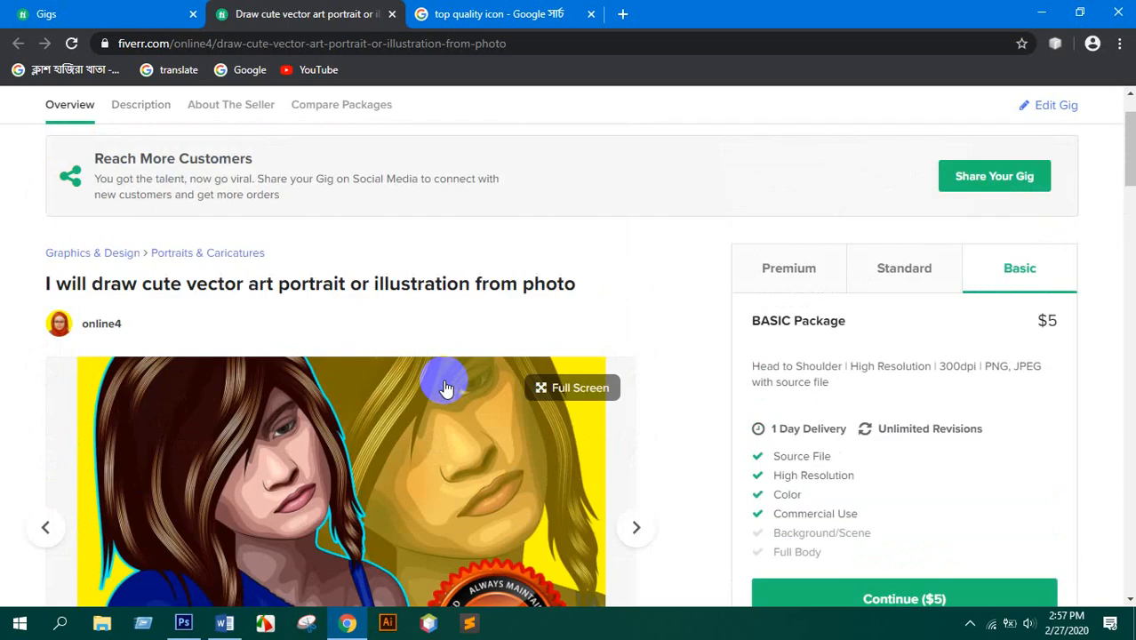
{"action": "triple_click", "coordinate": [425, 285]}
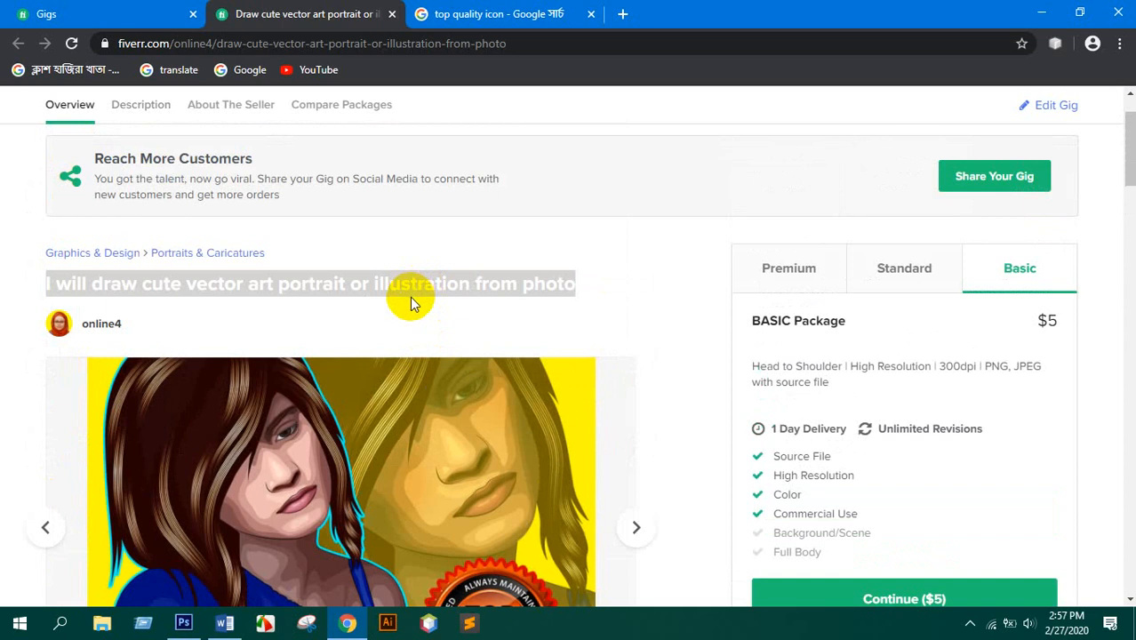
{"action": "left_click", "coordinate": [453, 12]}
{"action": "left_click", "coordinate": [365, 14]}
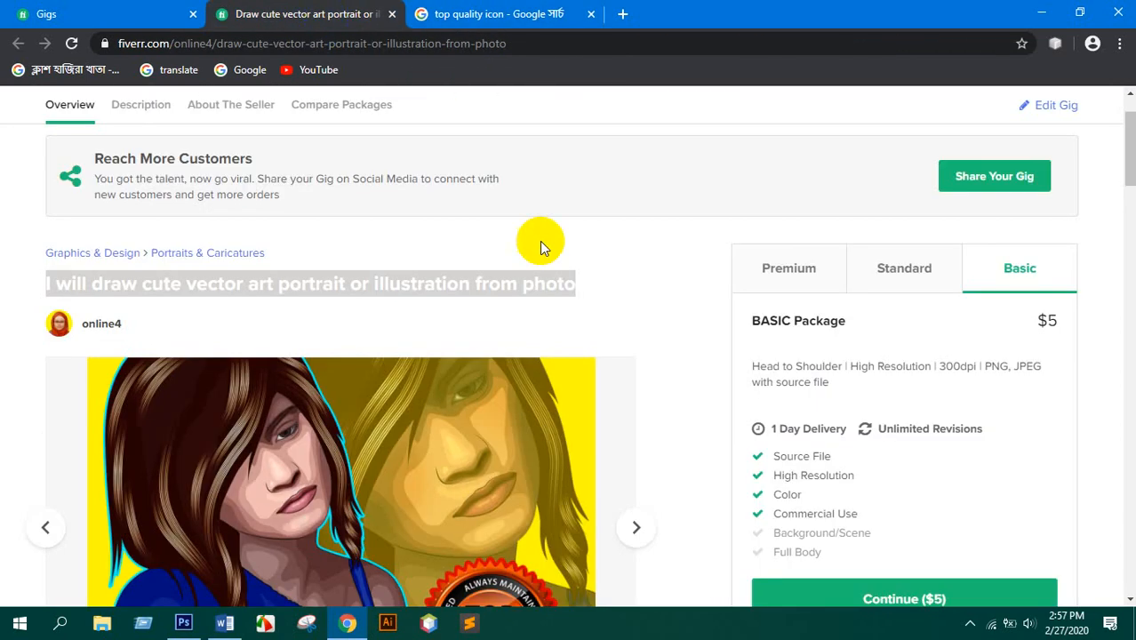
- Open the seller profile and look over its active gigs, including the new vector art portrait gig
{"action": "scroll", "coordinate": [413, 329], "scroll_direction": "up", "scroll_amount": 1}
{"action": "left_click", "coordinate": [1083, 121]}
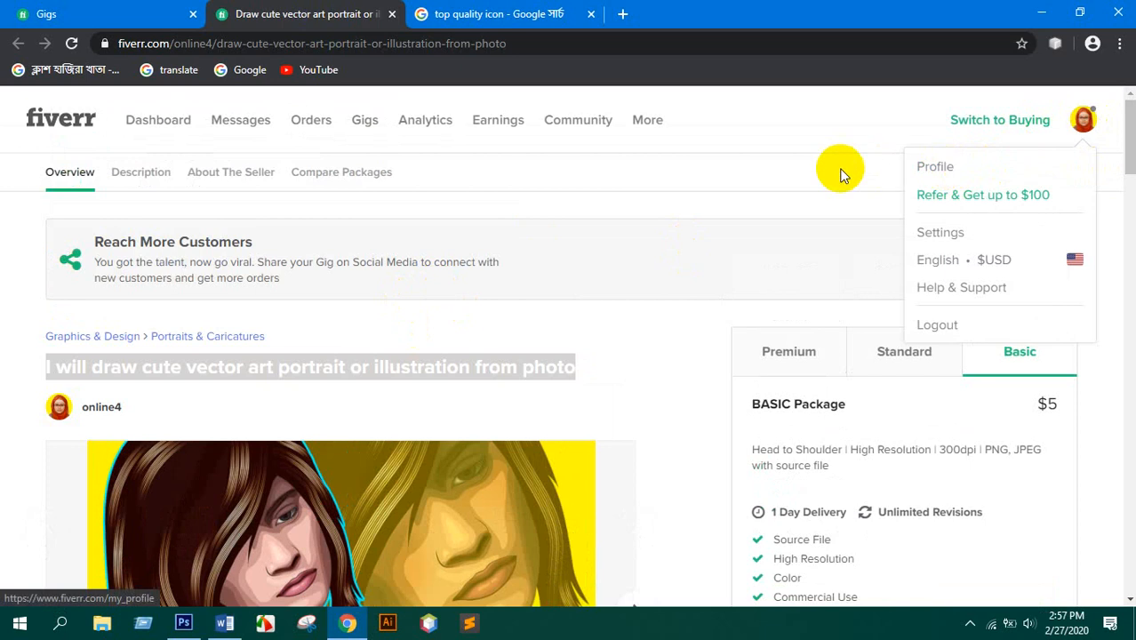
{"action": "left_click", "coordinate": [723, 140]}
{"action": "left_click", "coordinate": [1068, 124]}
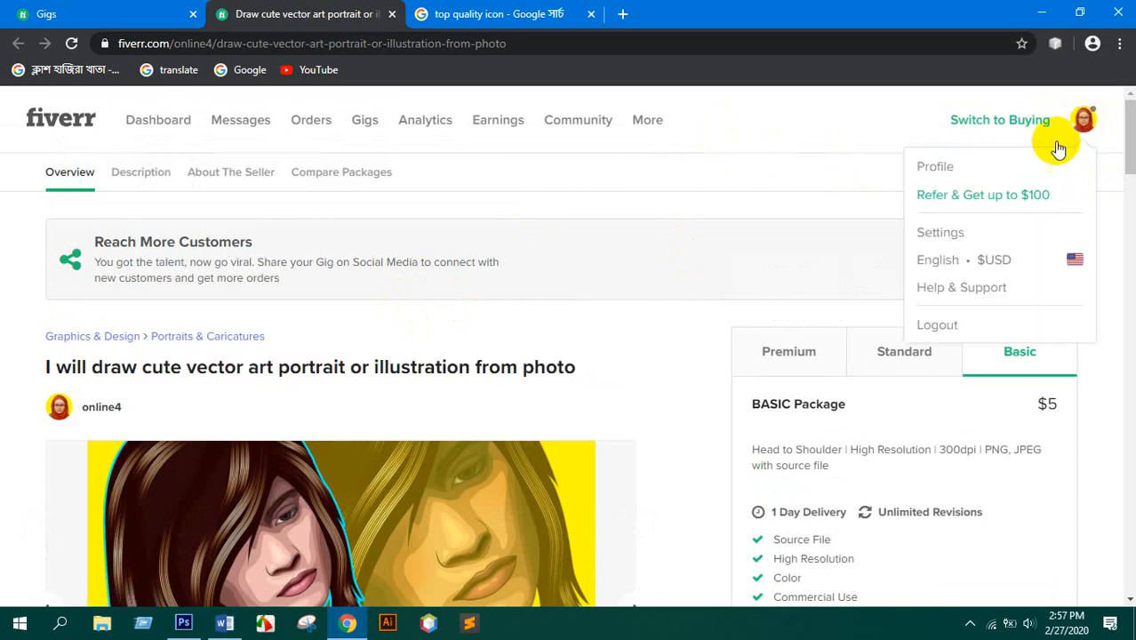
{"action": "left_click", "coordinate": [935, 169]}
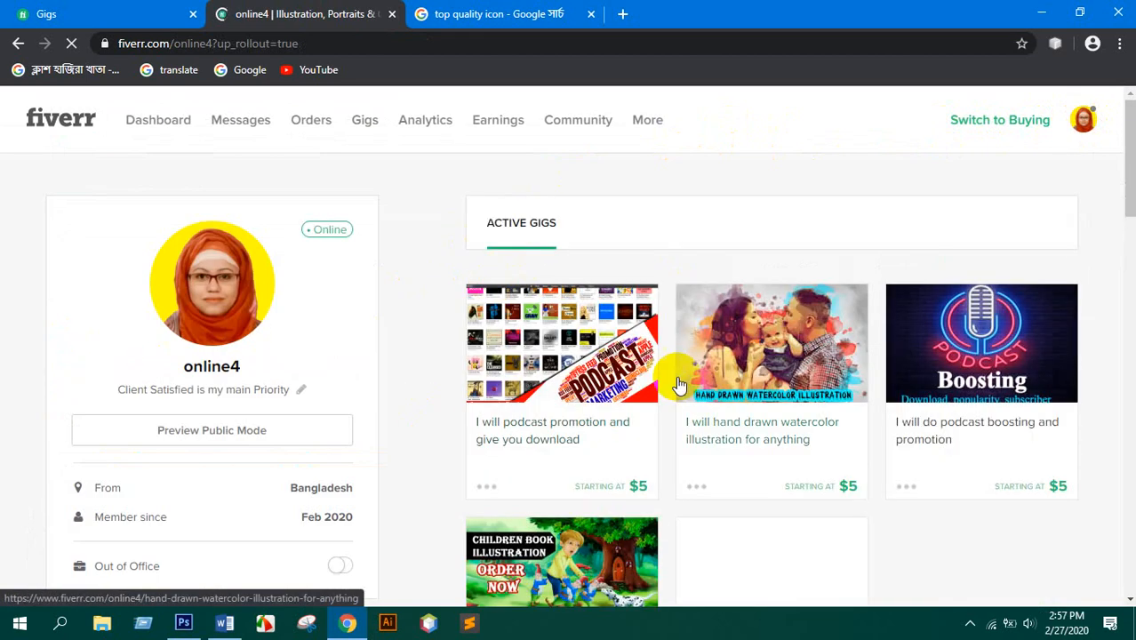
{"action": "scroll", "coordinate": [609, 347], "scroll_direction": "down", "scroll_amount": 4}
{"action": "scroll", "coordinate": [794, 302], "scroll_direction": "up", "scroll_amount": 3}
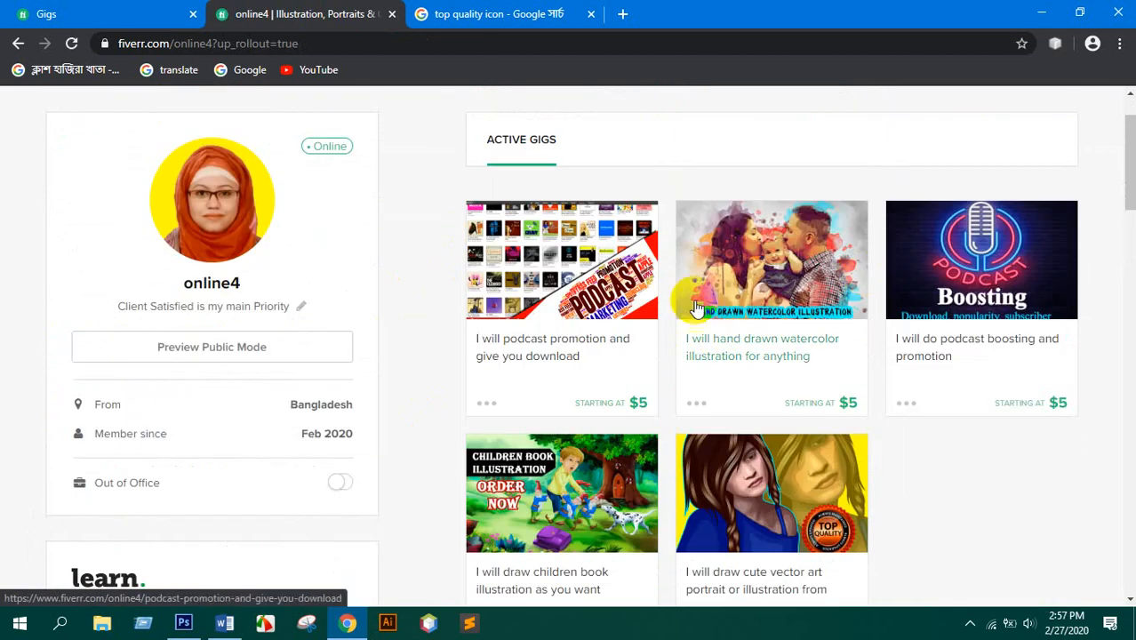
{"action": "scroll", "coordinate": [770, 457], "scroll_direction": "down", "scroll_amount": 1}
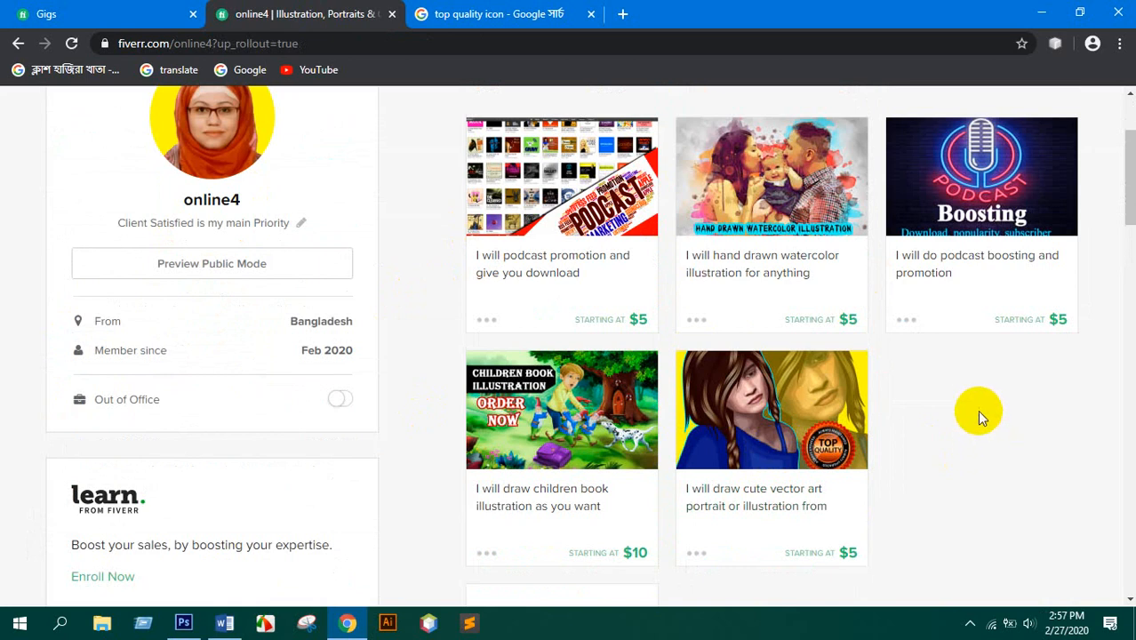
- Open the profile tagline for editing, check its wording and save it as it is
{"action": "left_click", "coordinate": [302, 222]}
{"action": "left_click_drag", "start_coordinate": [297, 223], "coordinate": [226, 230]}
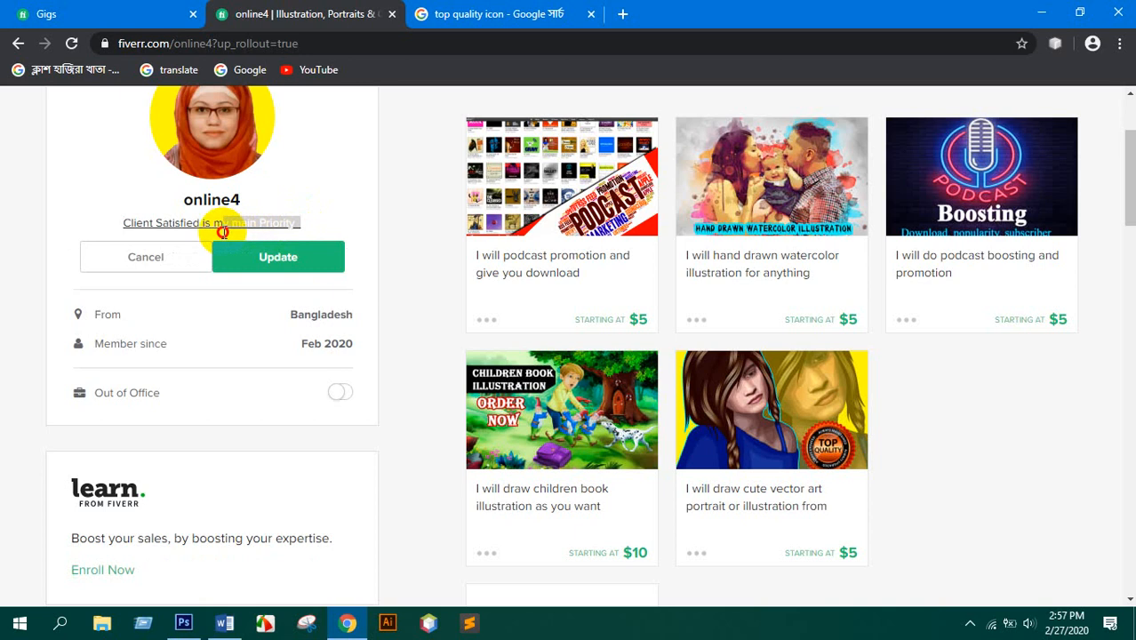
{"action": "left_click_drag", "start_coordinate": [219, 233], "coordinate": [265, 235]}
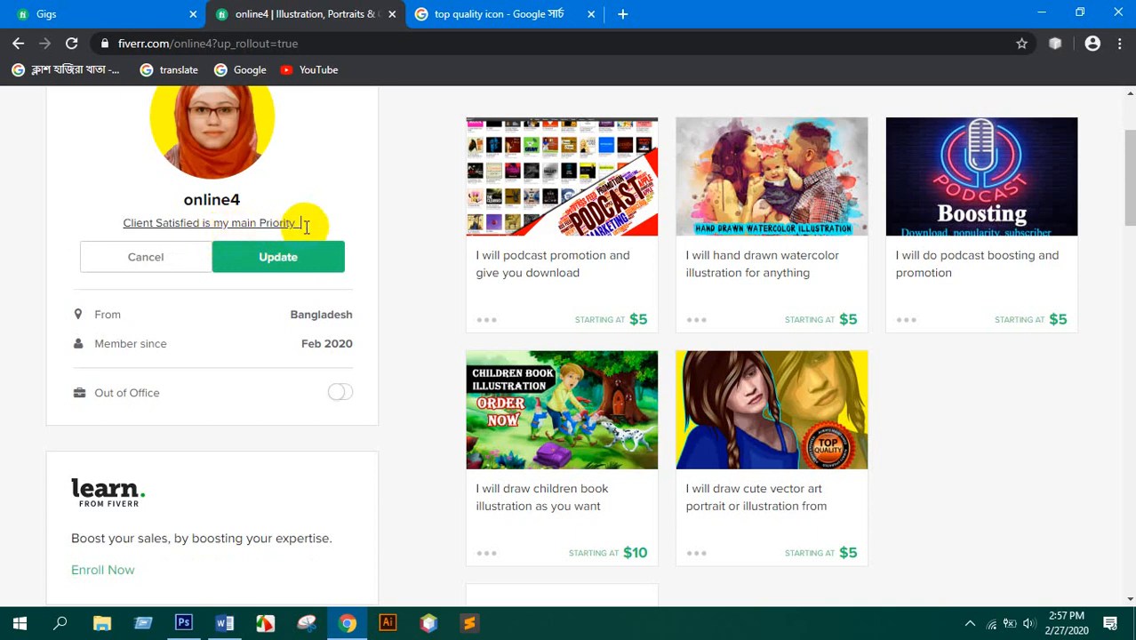
{"action": "left_click", "coordinate": [296, 256]}
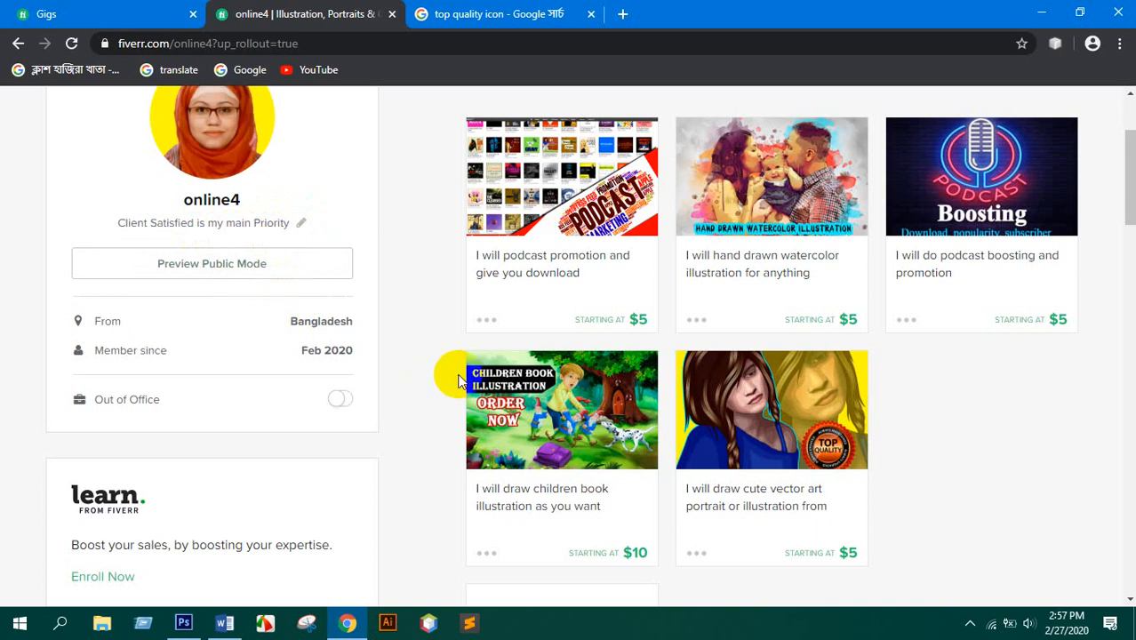
- Read the seller profile's tagline and the description text below the profile card
{"action": "scroll", "coordinate": [401, 414], "scroll_direction": "down", "scroll_amount": 4}
{"action": "scroll", "coordinate": [330, 391], "scroll_direction": "down", "scroll_amount": 15}
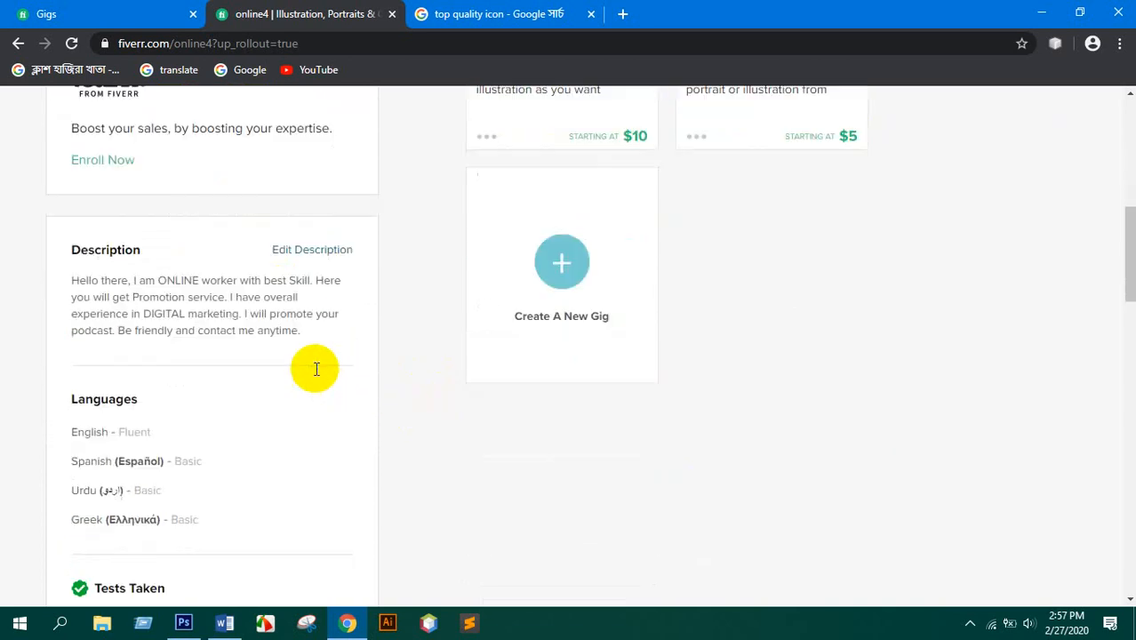
{"action": "scroll", "coordinate": [340, 361], "scroll_direction": "up", "scroll_amount": 6}
{"action": "scroll", "coordinate": [340, 366], "scroll_direction": "up", "scroll_amount": 10}
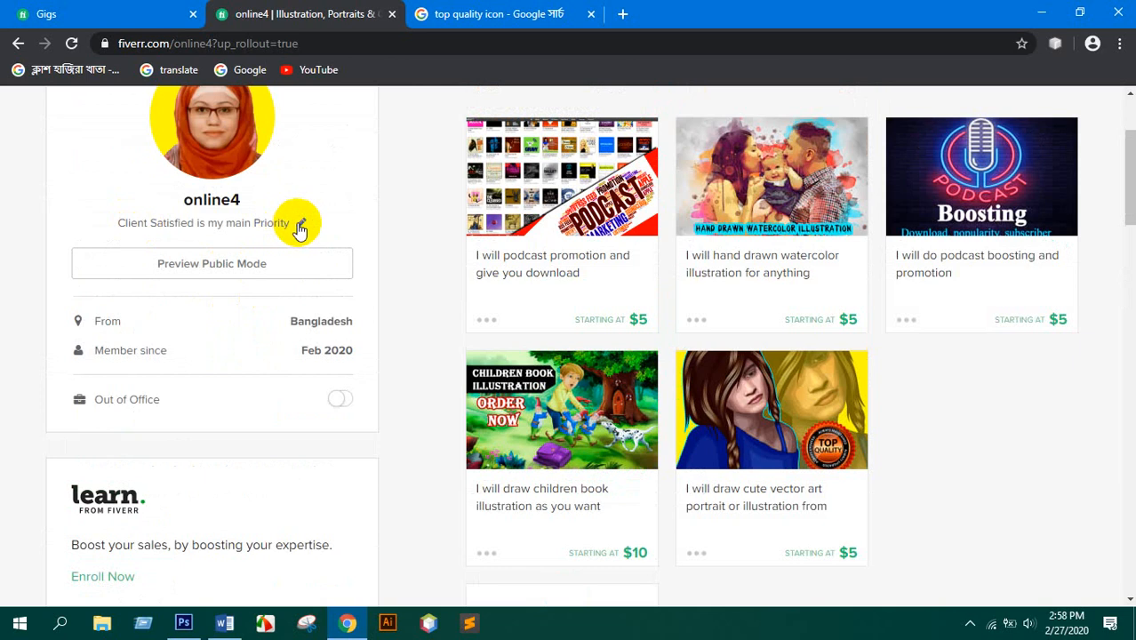
{"action": "left_click_drag", "start_coordinate": [150, 223], "coordinate": [227, 223]}
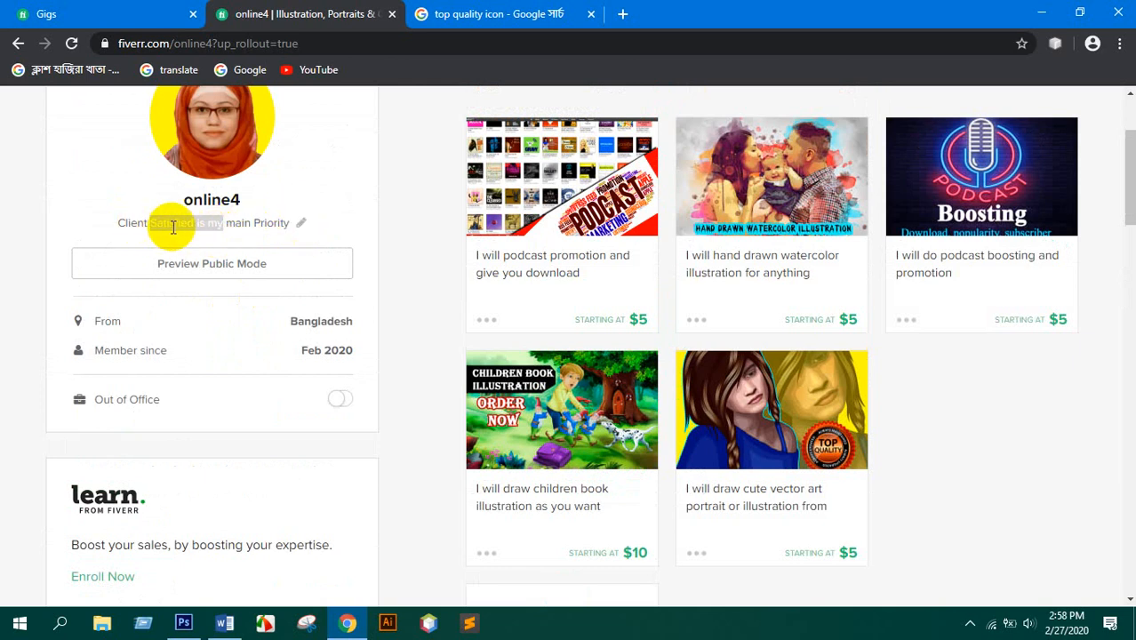
{"action": "scroll", "coordinate": [248, 226], "scroll_direction": "down", "scroll_amount": 4}
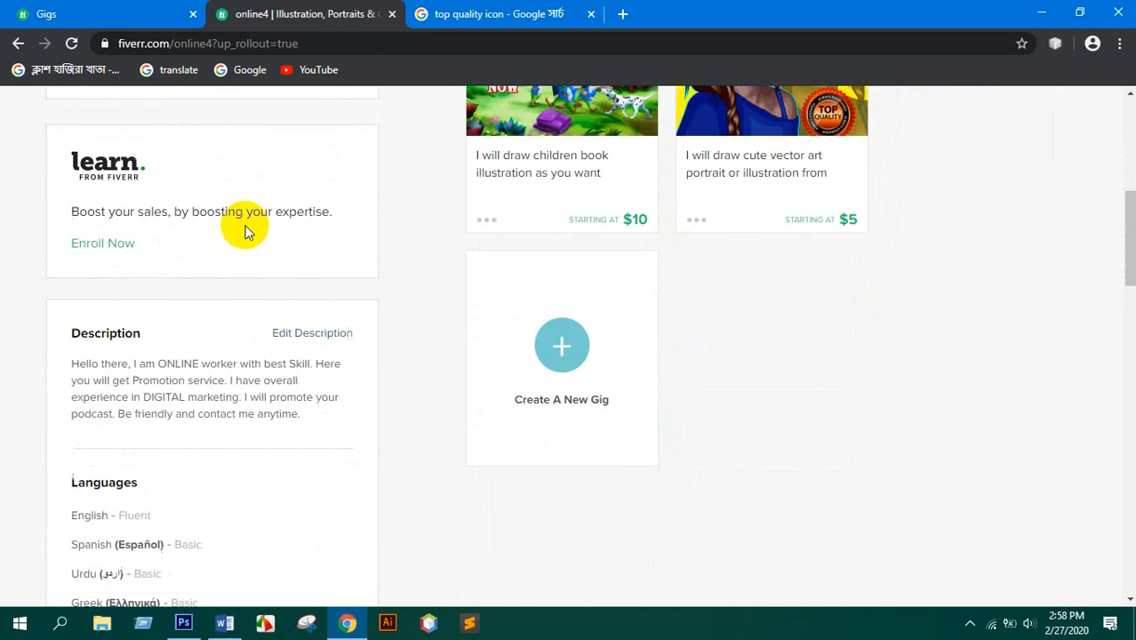
{"action": "triple_click", "coordinate": [154, 373]}
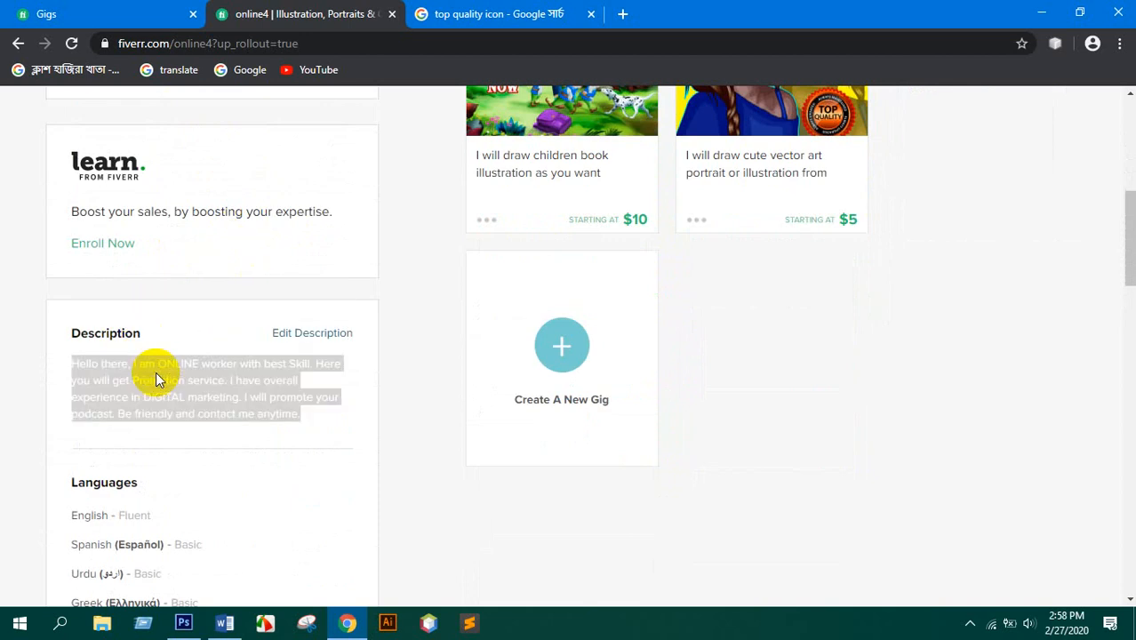
{"action": "left_click", "coordinate": [191, 375]}
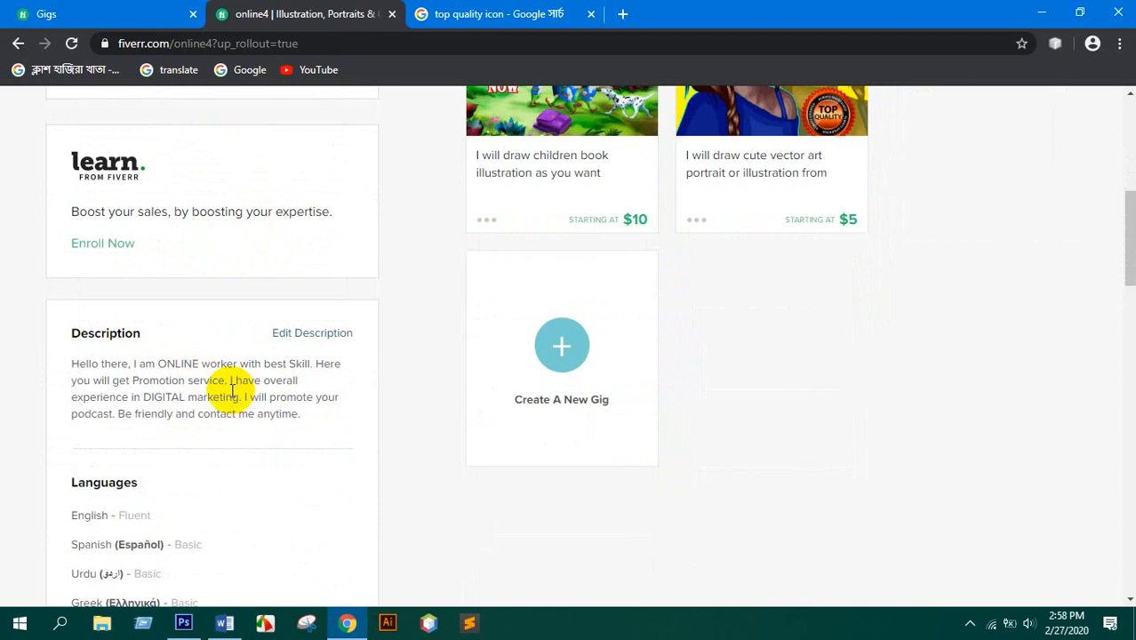
- Examine the profile's languages with their proficiency levels, the tests section and the linked accounts list
{"action": "scroll", "coordinate": [233, 391], "scroll_direction": "down", "scroll_amount": 3}
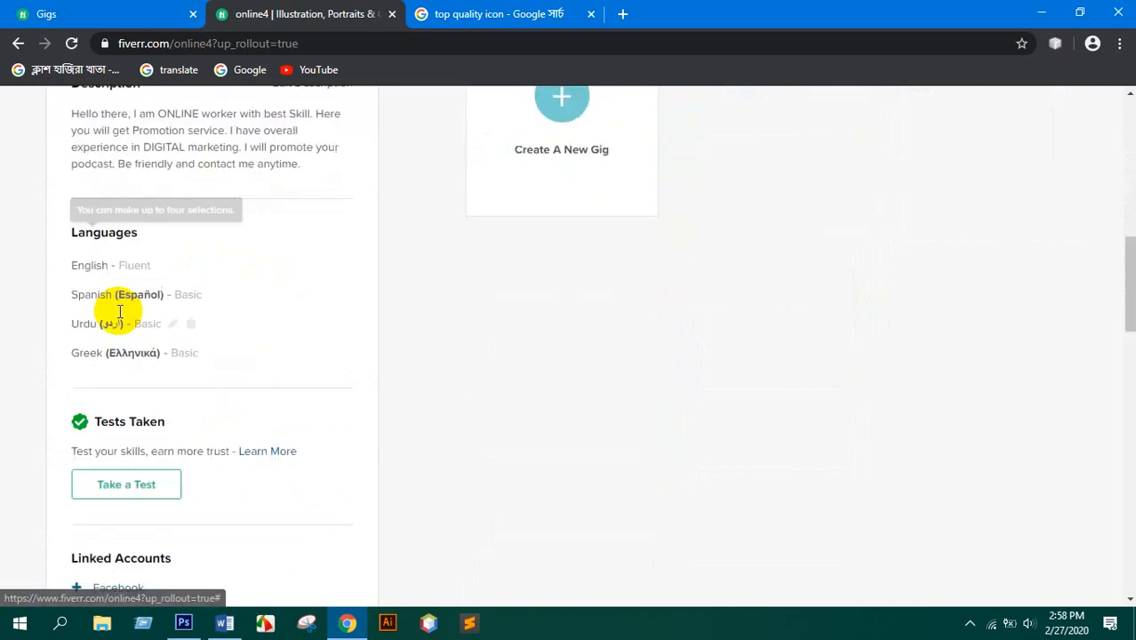
{"action": "double_click", "coordinate": [134, 267]}
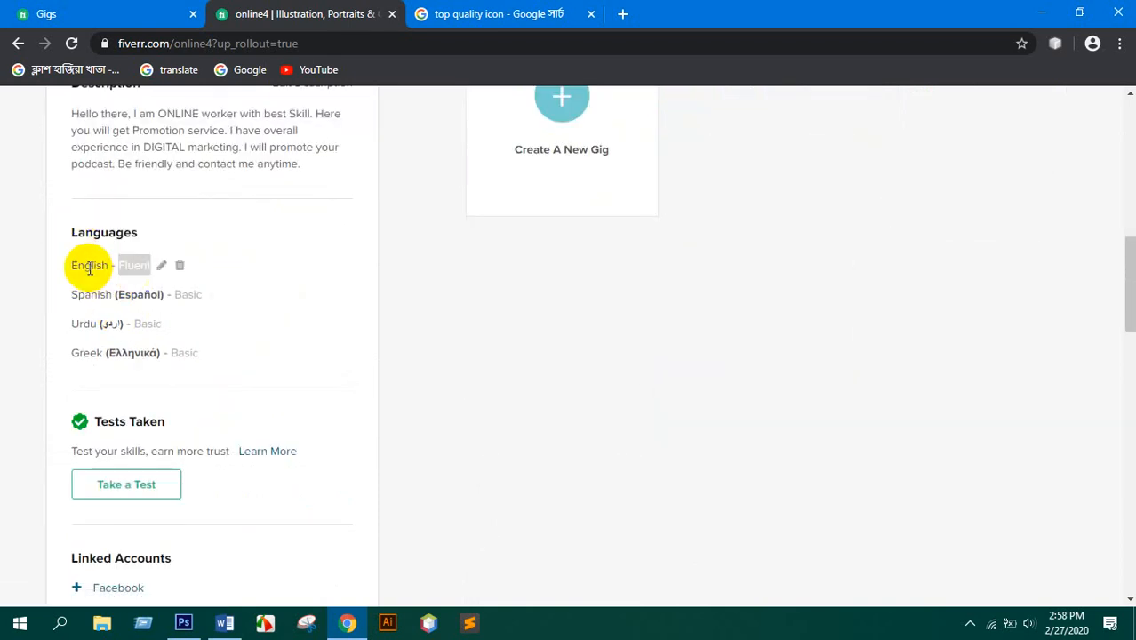
{"action": "left_click", "coordinate": [99, 295]}
{"action": "left_click", "coordinate": [87, 326]}
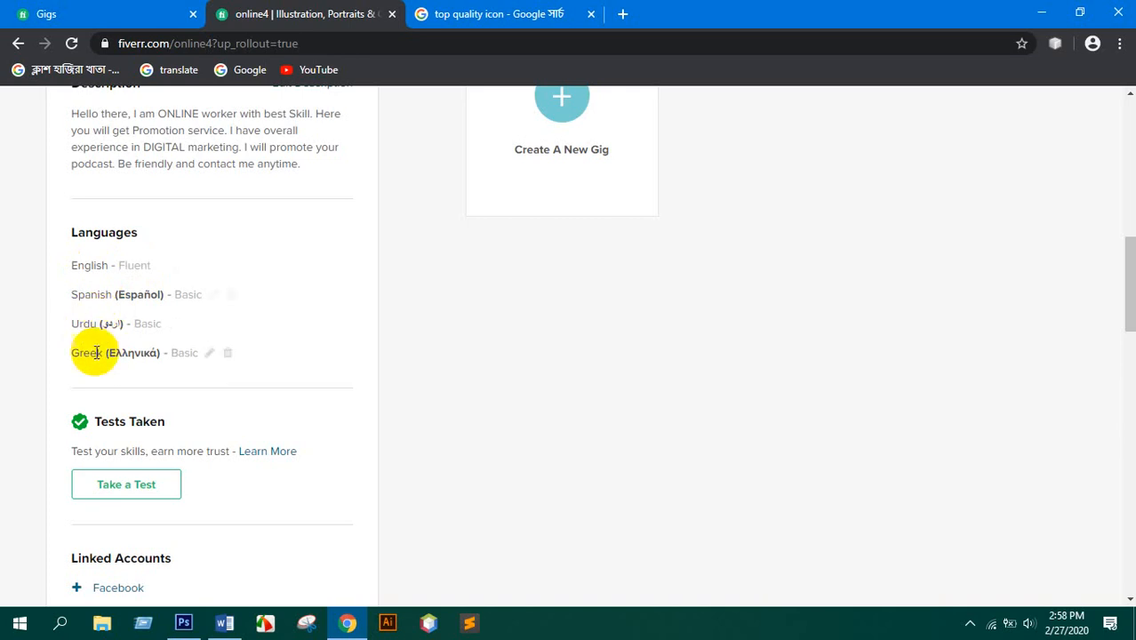
{"action": "scroll", "coordinate": [106, 314], "scroll_direction": "down", "scroll_amount": 1}
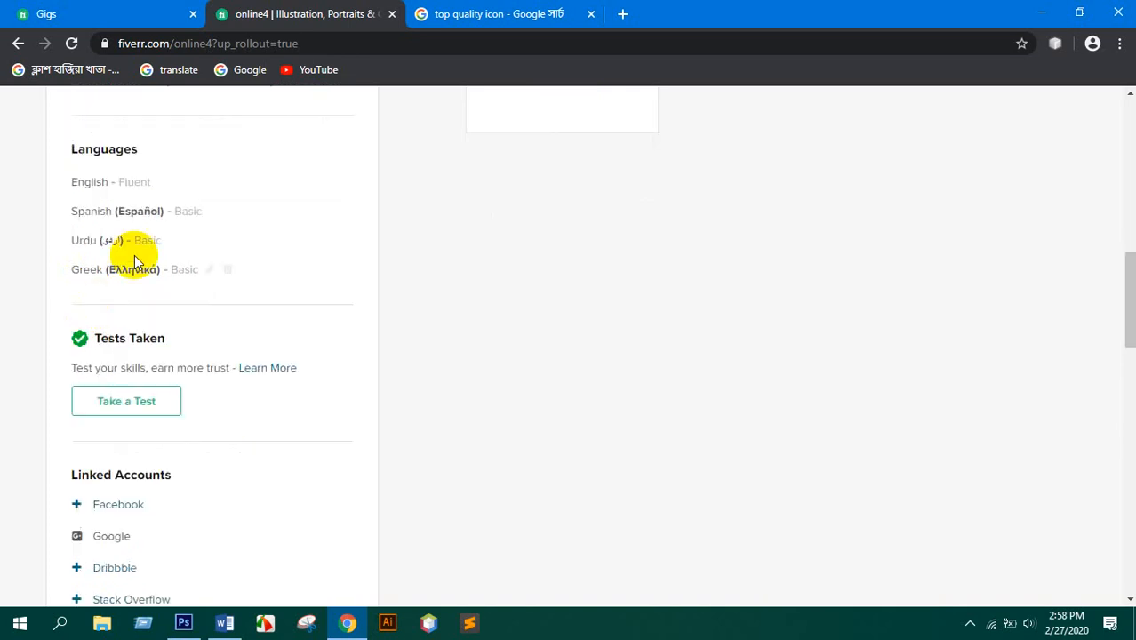
{"action": "scroll", "coordinate": [105, 269], "scroll_direction": "down", "scroll_amount": 2}
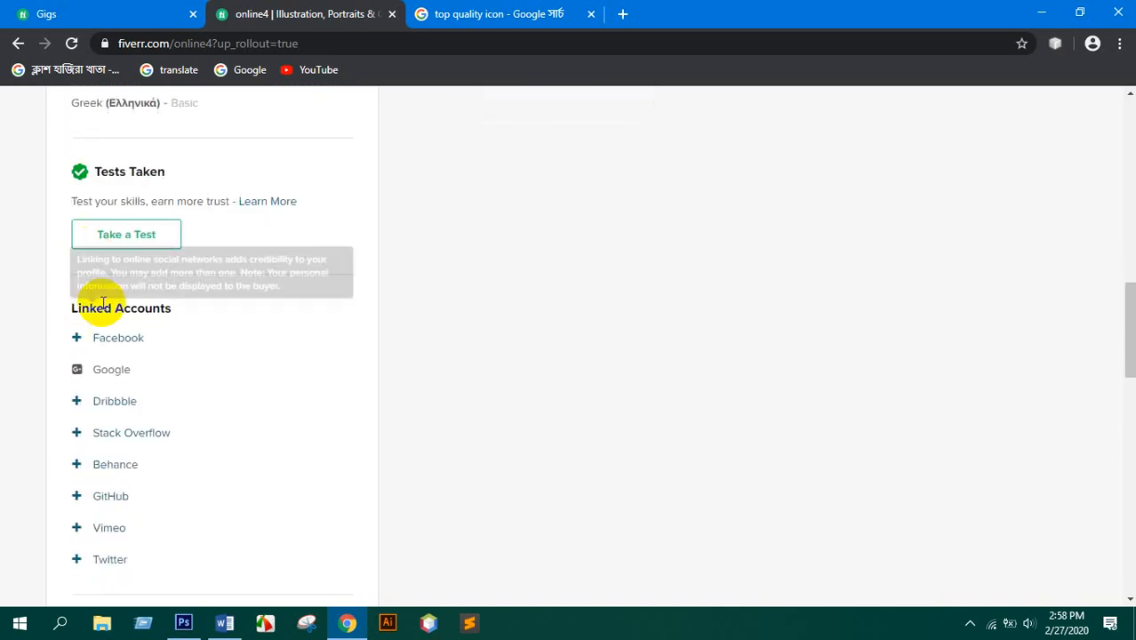
- Examine the linked accounts list, opening the Google account link window and closing it without linking anything
{"action": "left_click_drag", "start_coordinate": [73, 308], "coordinate": [175, 310]}
{"action": "scroll", "coordinate": [142, 306], "scroll_direction": "down", "scroll_amount": 2}
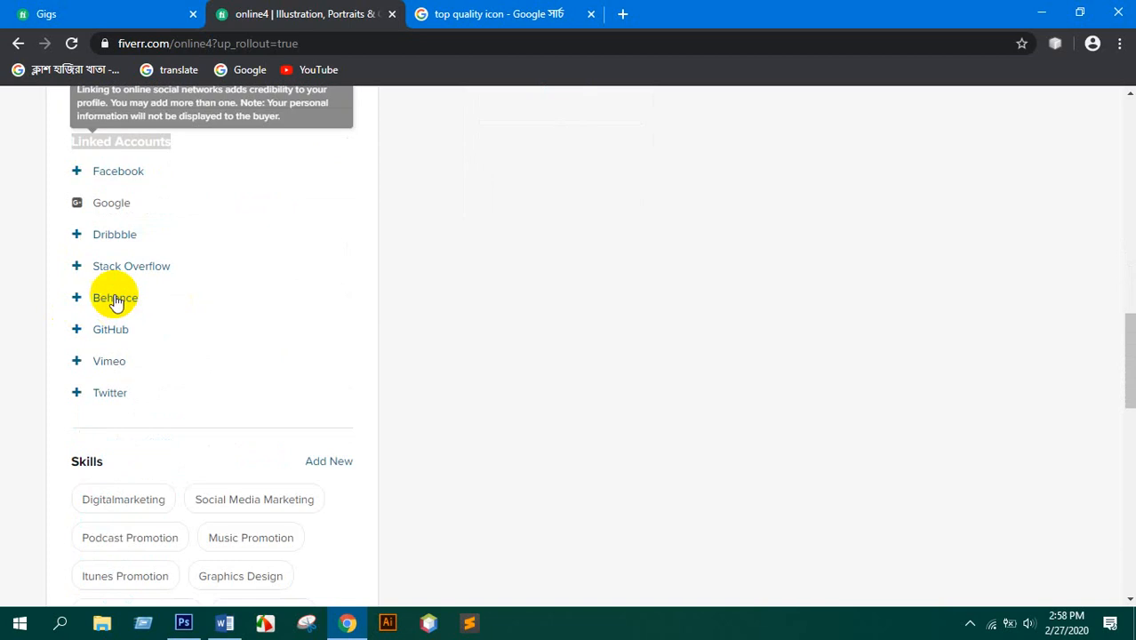
{"action": "left_click", "coordinate": [96, 202]}
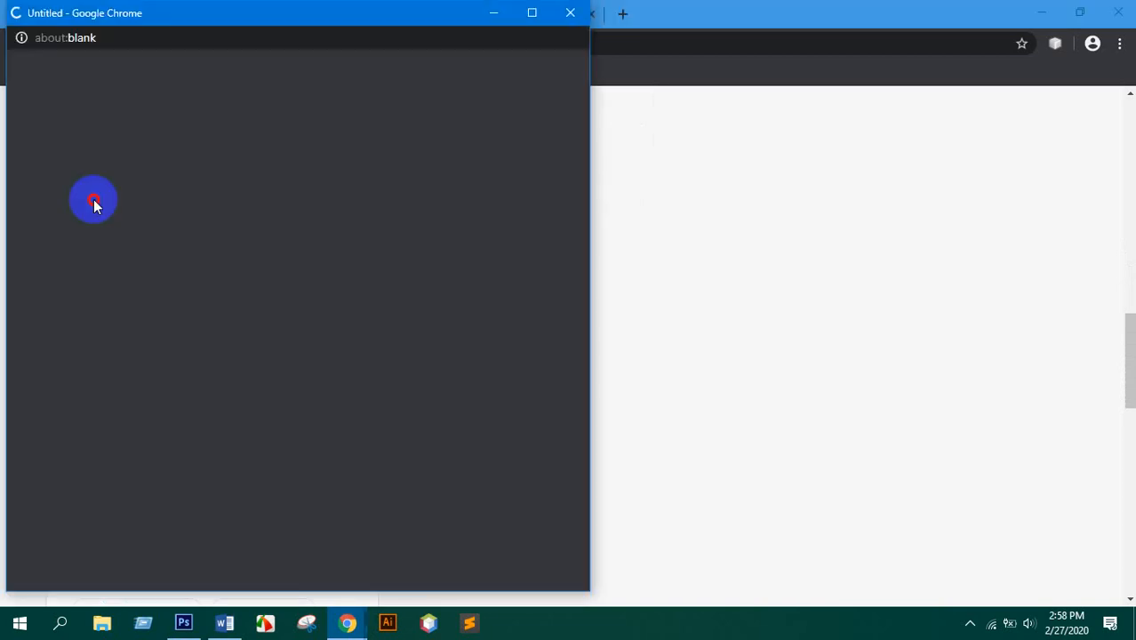
{"action": "left_click", "coordinate": [570, 13]}
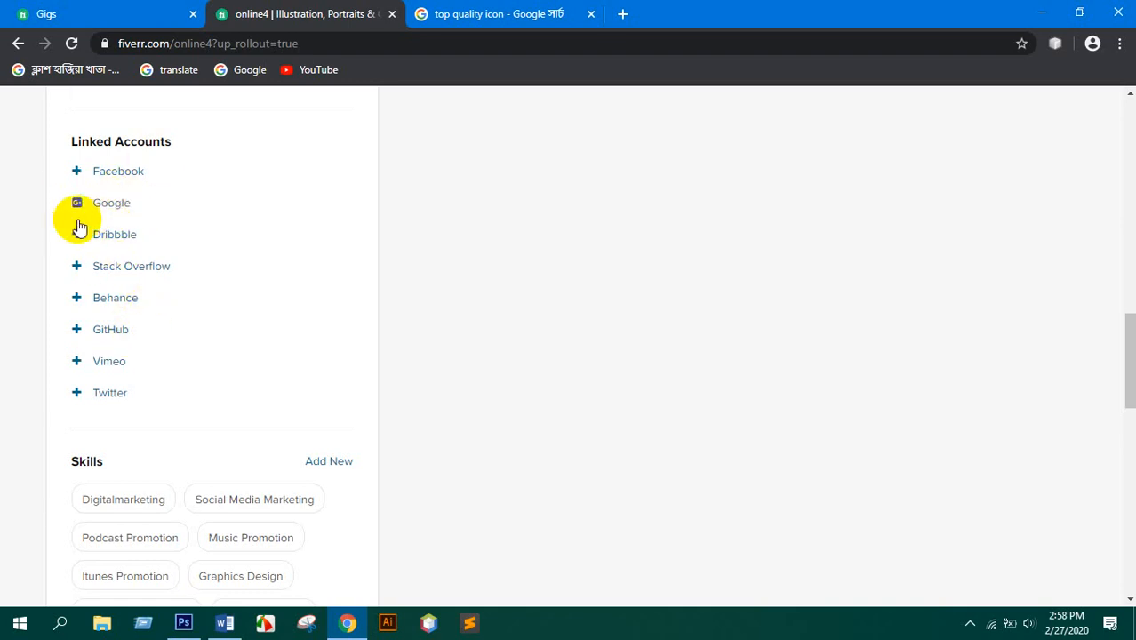
- Read through the profile's skills and suggestions, the education entry and the certification entries
{"action": "scroll", "coordinate": [120, 336], "scroll_direction": "down", "scroll_amount": 1}
{"action": "scroll", "coordinate": [121, 337], "scroll_direction": "down", "scroll_amount": 2}
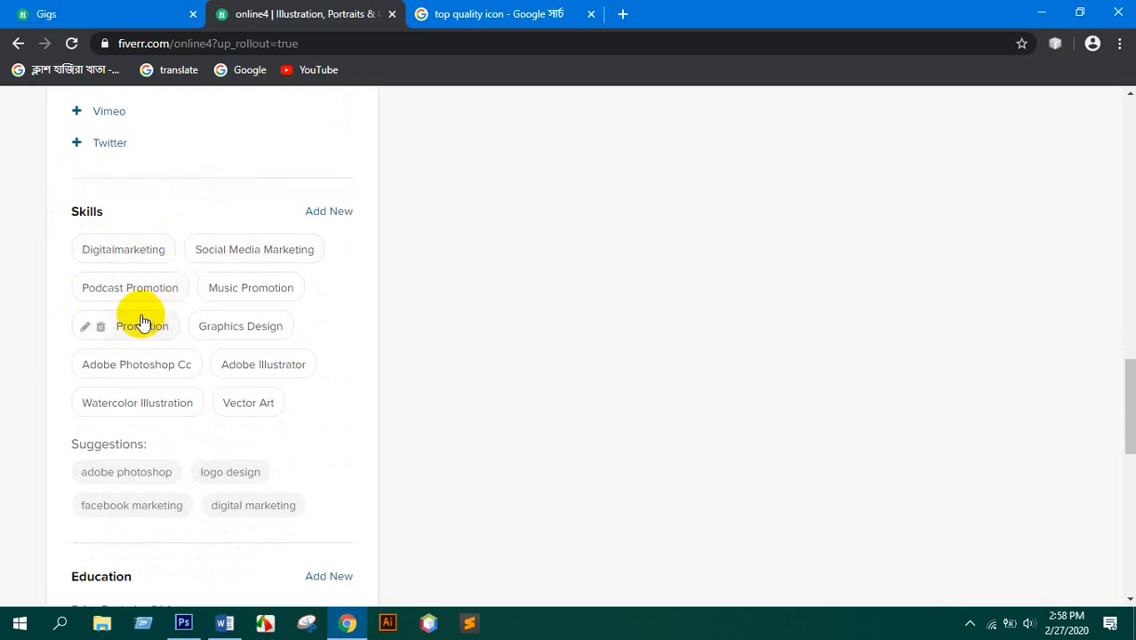
{"action": "scroll", "coordinate": [221, 375], "scroll_direction": "down", "scroll_amount": 2}
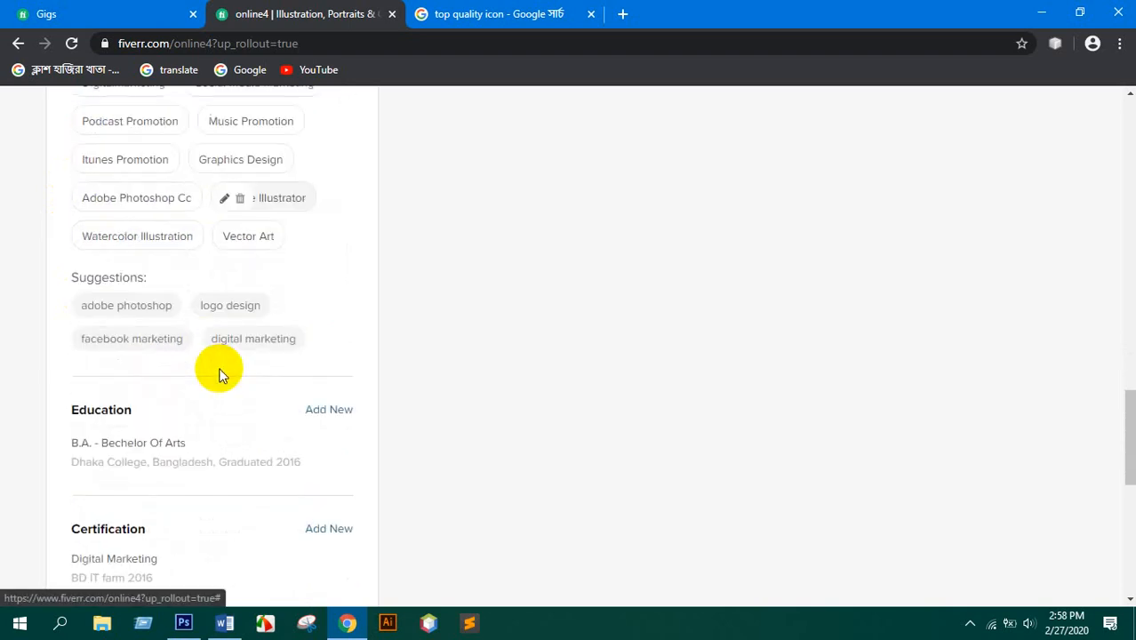
{"action": "scroll", "coordinate": [221, 375], "scroll_direction": "down", "scroll_amount": 1}
{"action": "left_click_drag", "start_coordinate": [78, 324], "coordinate": [120, 325]}
{"action": "scroll", "coordinate": [119, 326], "scroll_direction": "down", "scroll_amount": 2}
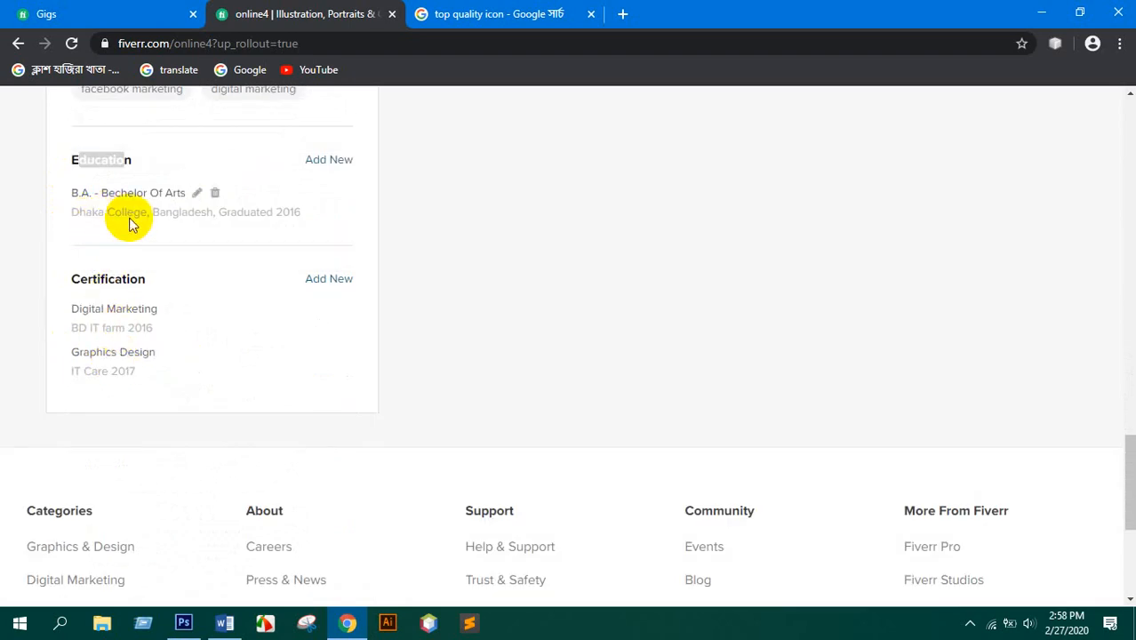
{"action": "left_click_drag", "start_coordinate": [78, 280], "coordinate": [169, 283]}
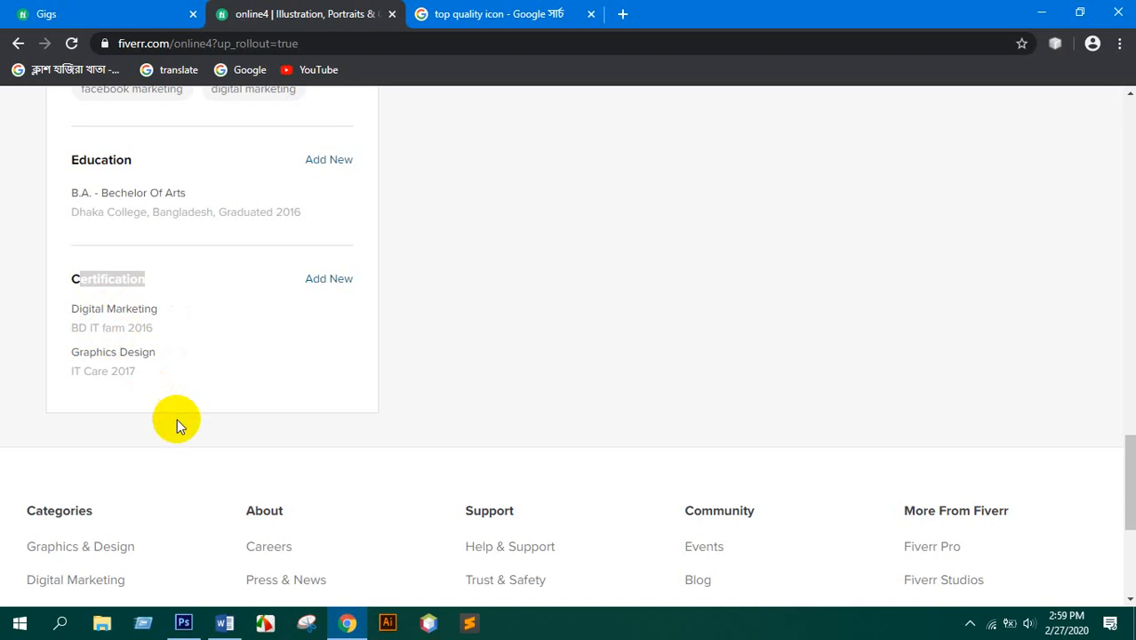
- Return to the active gigs and look over the podcast, watercolor, children book and vector art gig cards
{"action": "scroll", "coordinate": [221, 395], "scroll_direction": "up", "scroll_amount": 15}
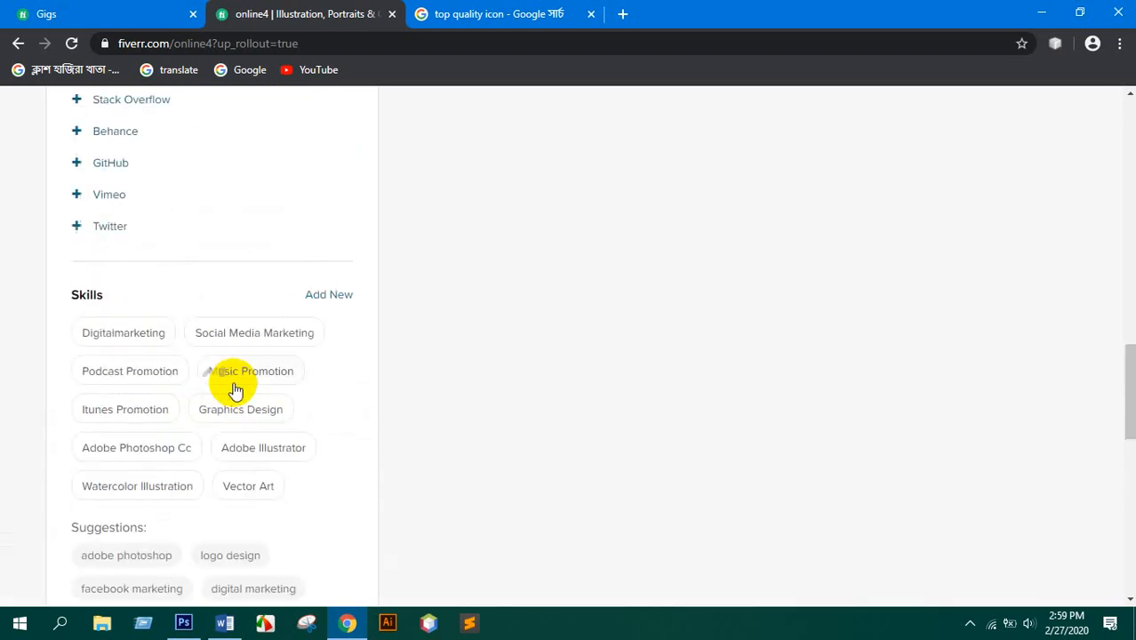
{"action": "scroll", "coordinate": [712, 400], "scroll_direction": "down", "scroll_amount": 1}
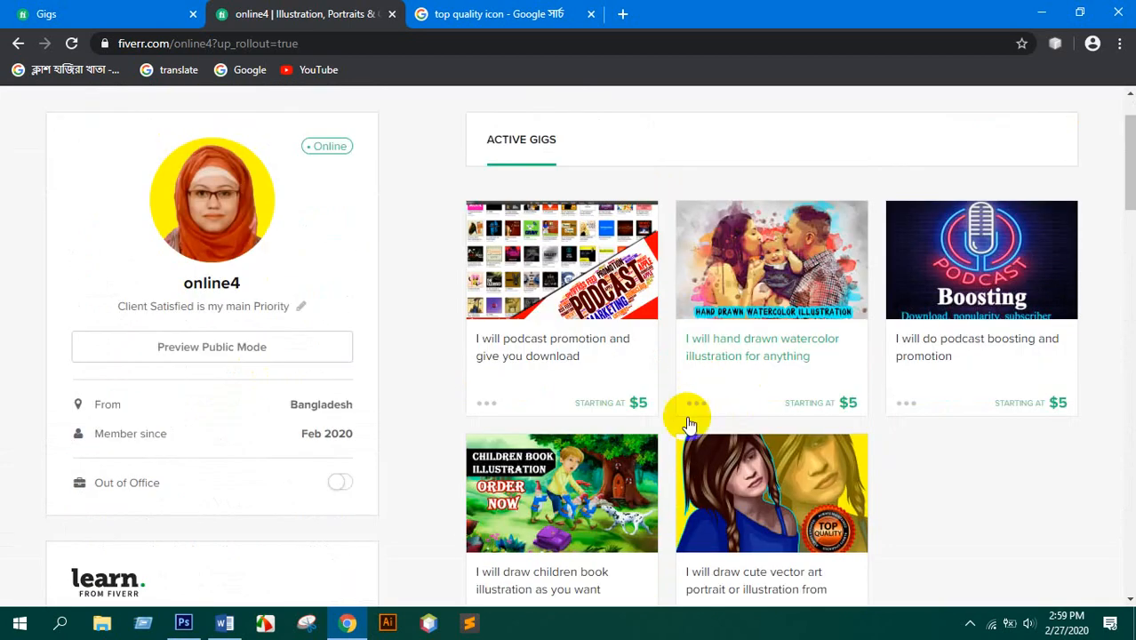
{"action": "left_click", "coordinate": [717, 464]}
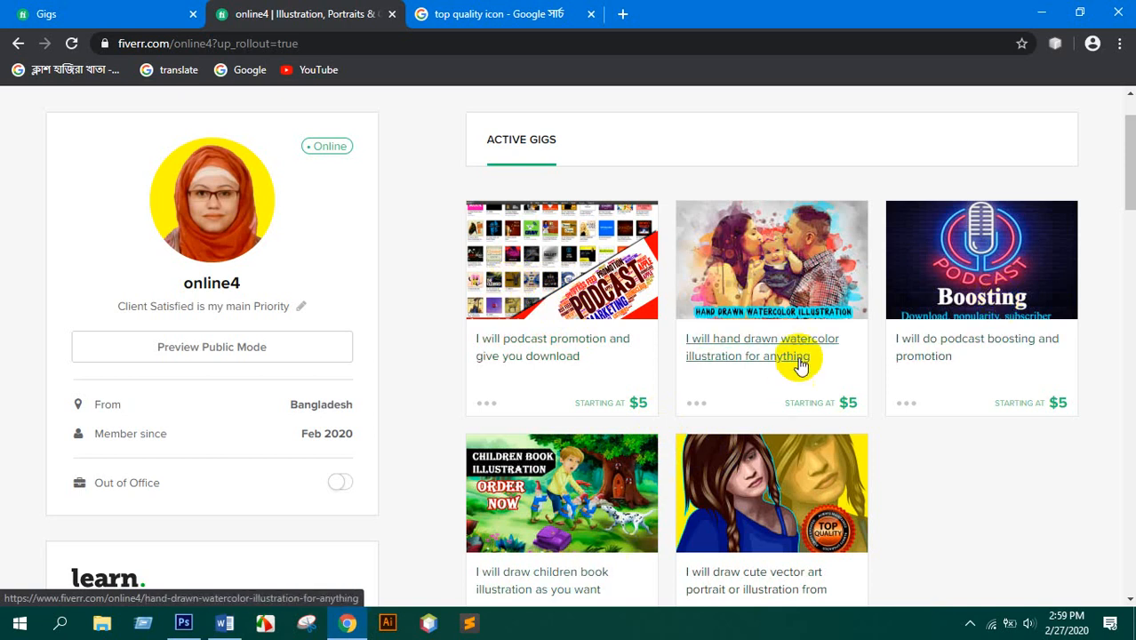
{"action": "scroll", "coordinate": [572, 513], "scroll_direction": "down", "scroll_amount": 2}
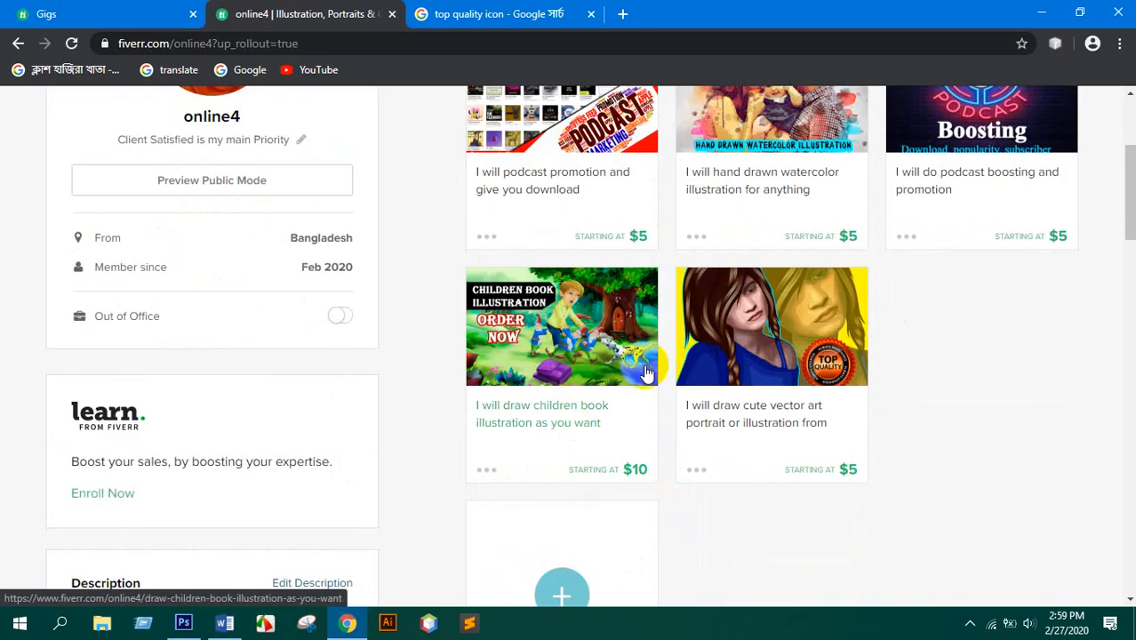
{"action": "scroll", "coordinate": [994, 417], "scroll_direction": "up", "scroll_amount": 2}
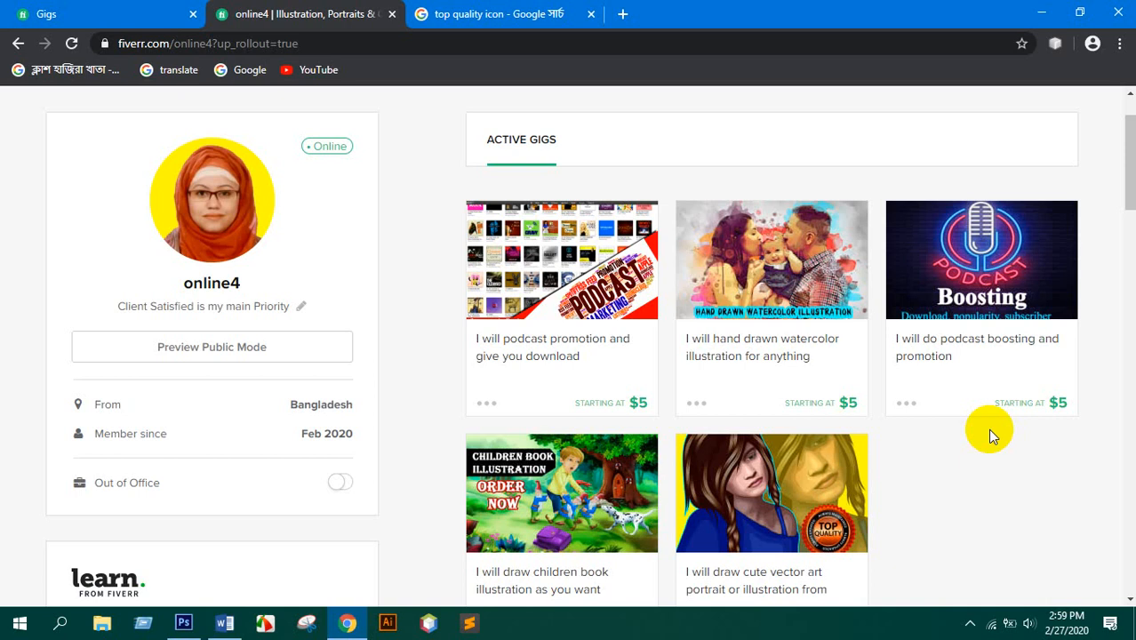
{"action": "scroll", "coordinate": [963, 431], "scroll_direction": "up", "scroll_amount": 1}
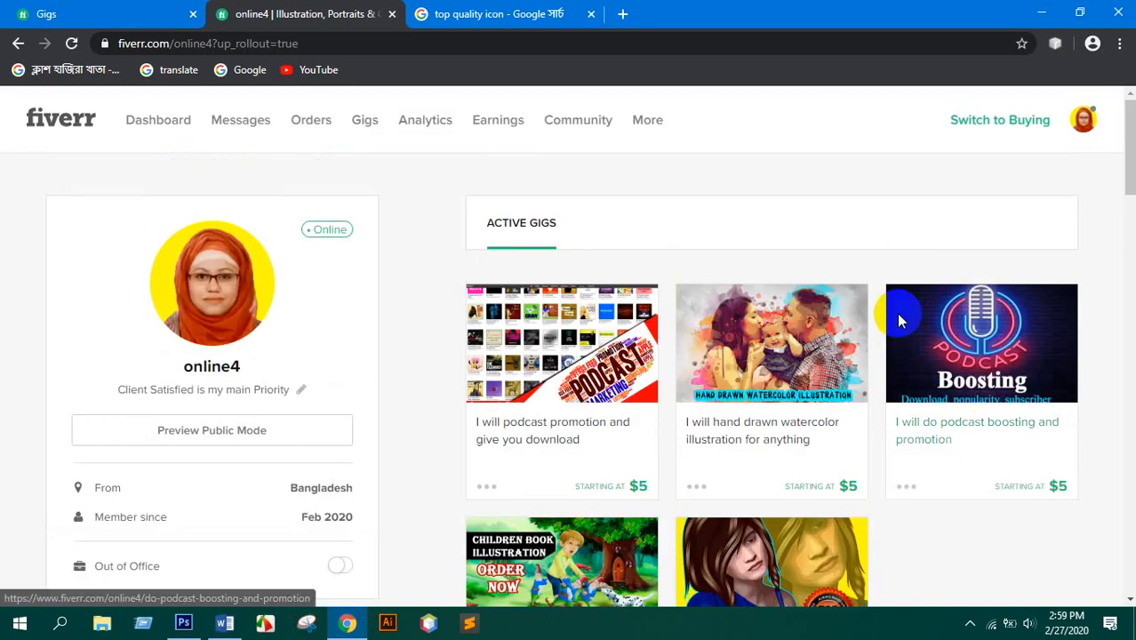
- Log out of the Fiverr seller account and close the browser tab showing the Gigs page
{"action": "left_click", "coordinate": [1080, 140]}
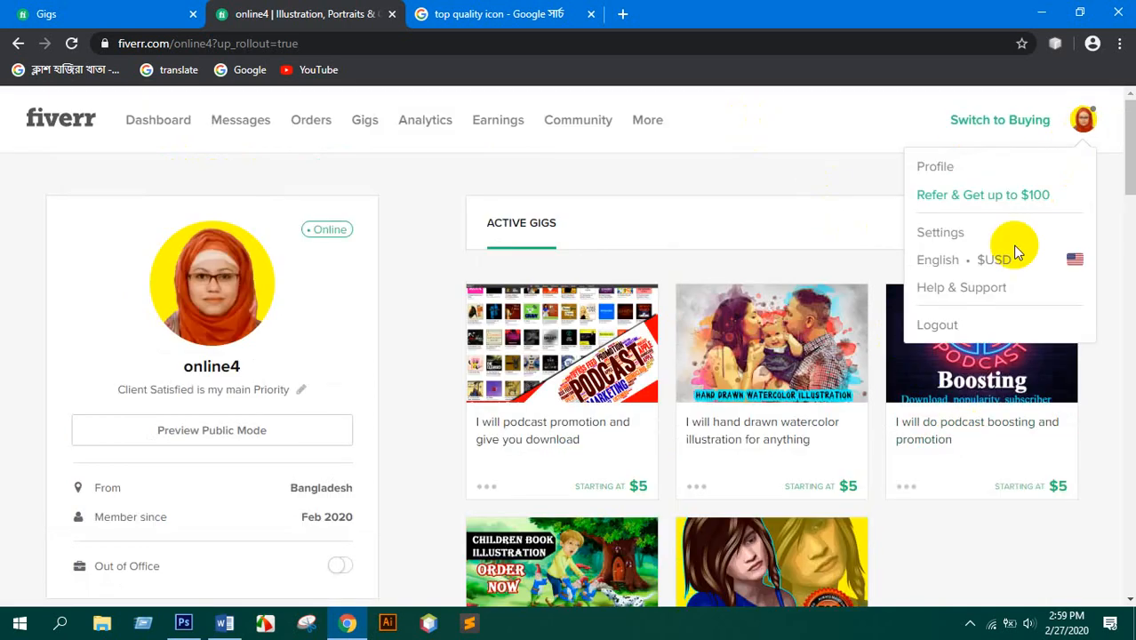
{"action": "left_click", "coordinate": [938, 323]}
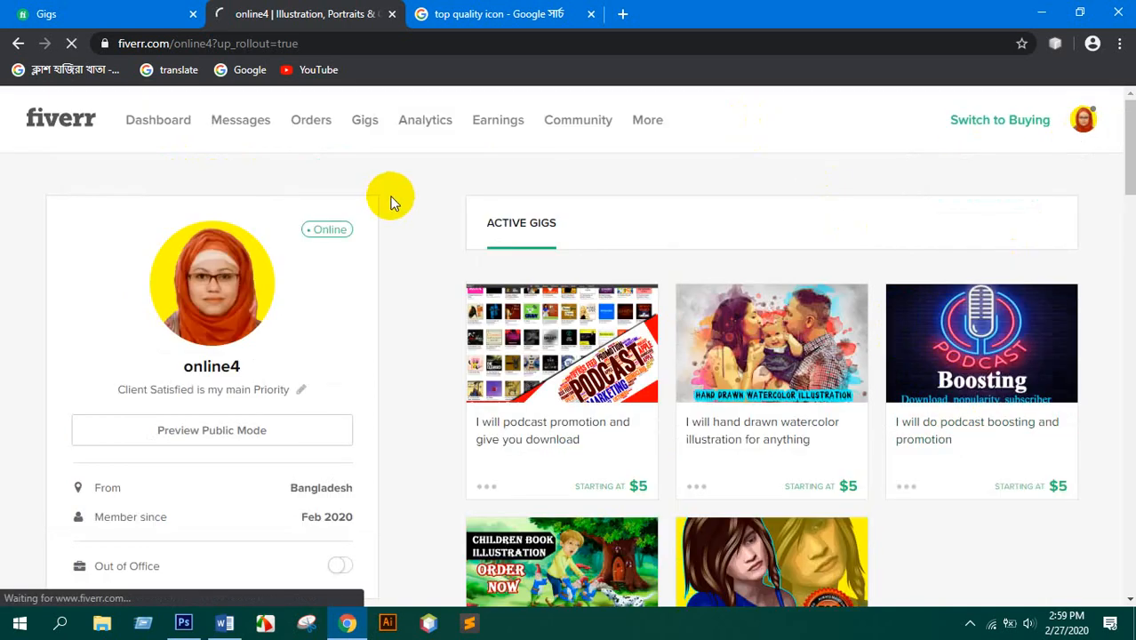
{"action": "left_click", "coordinate": [193, 14]}
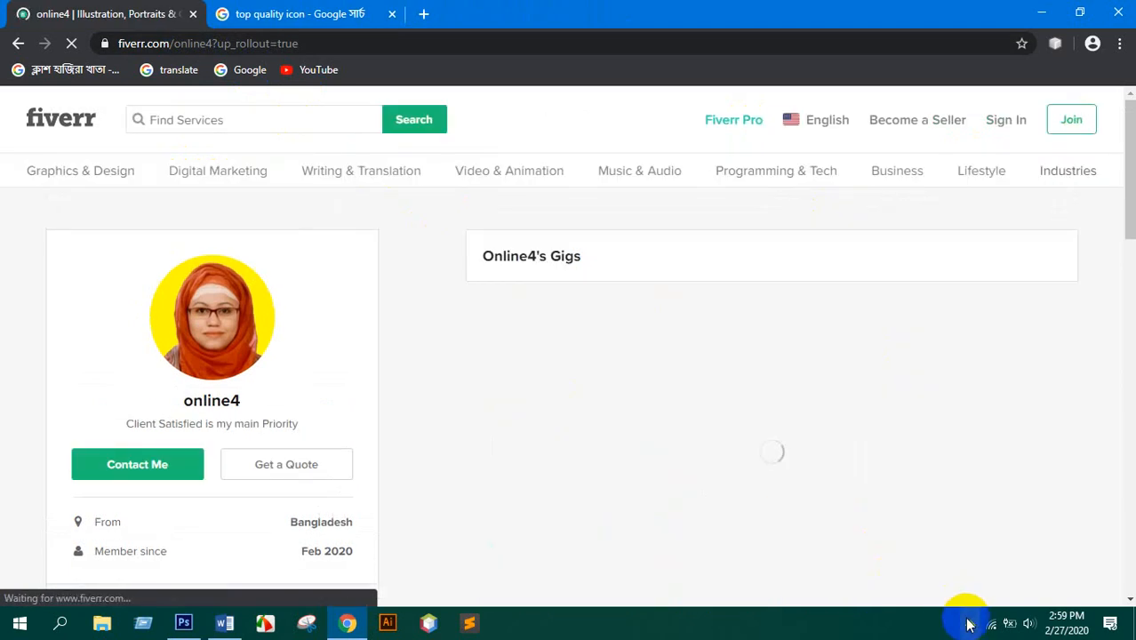